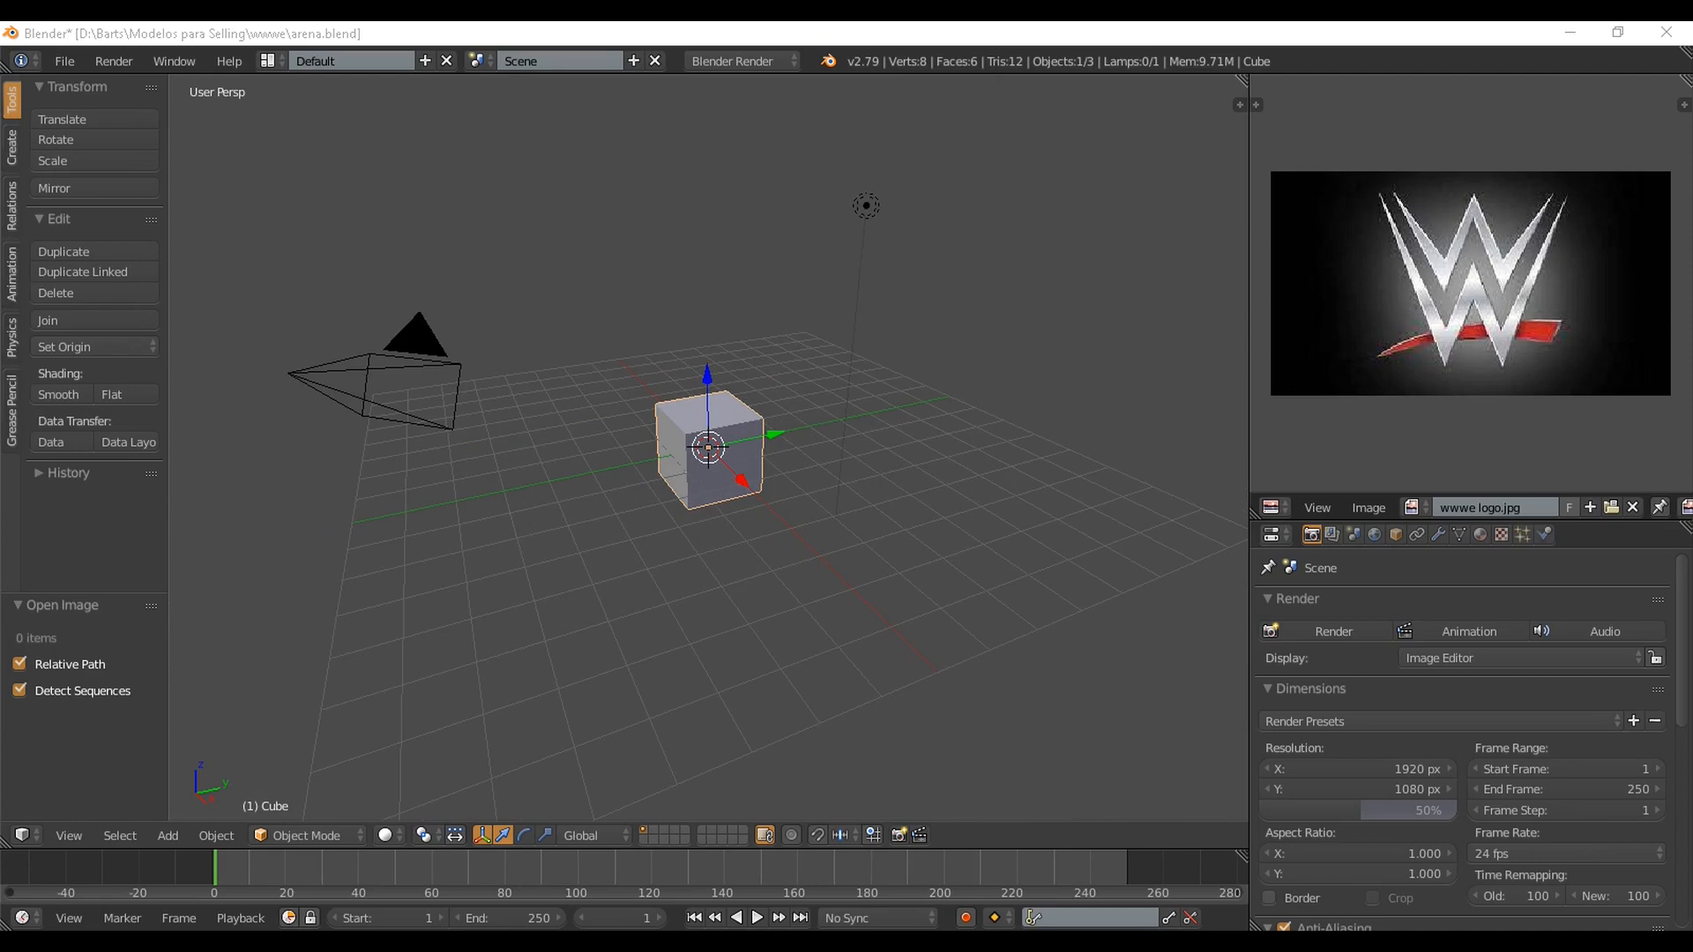
Switch the render engine to Cycles Render and display arena de WWWE.jpg as the reference image
{"action": "left_click", "coordinate": [745, 61]}
{"action": "left_click", "coordinate": [754, 129]}
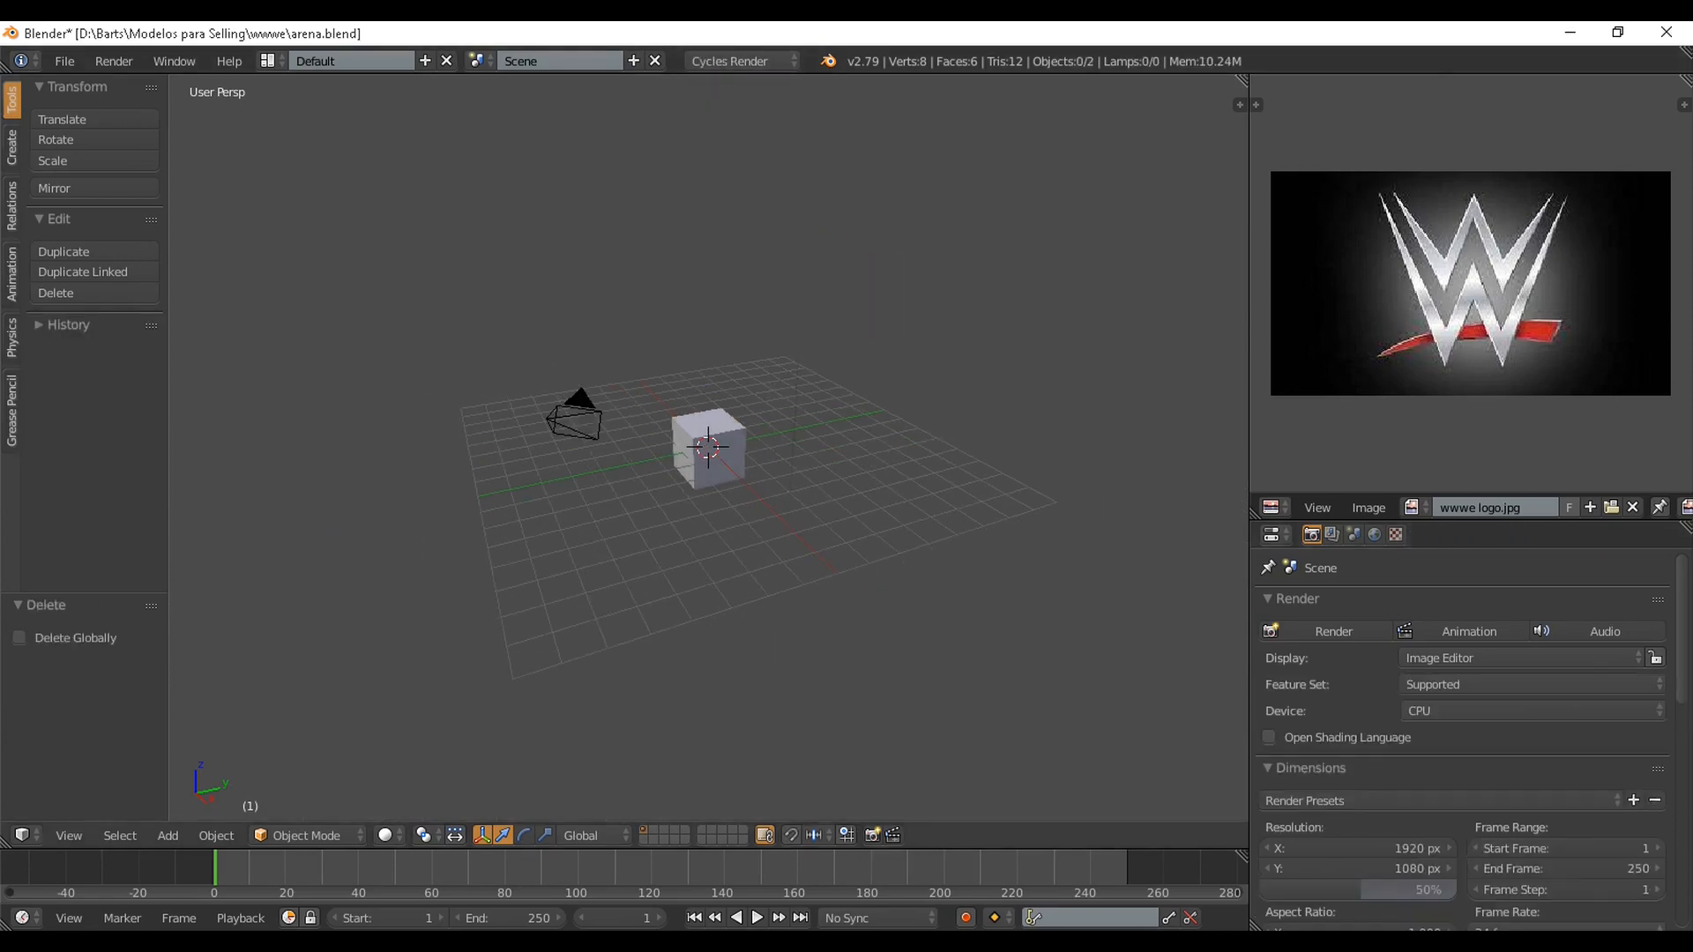
{"action": "left_click", "coordinate": [1415, 507]}
{"action": "left_click", "coordinate": [1298, 540]}
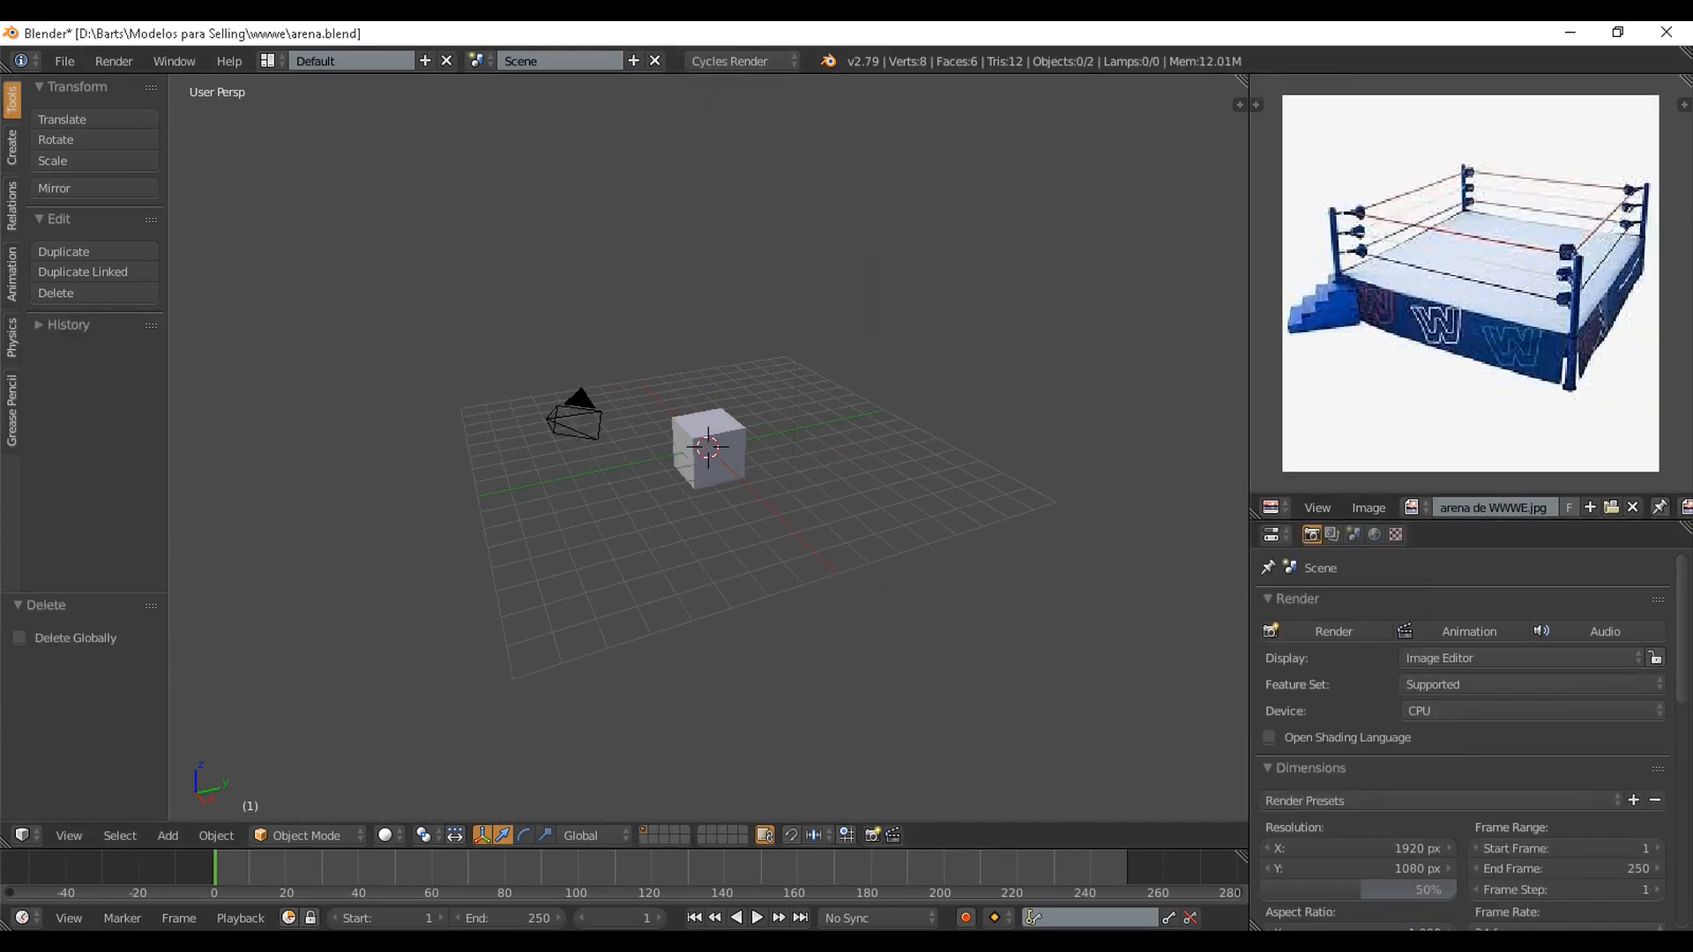
Flatten the default cube along Z by a factor of about 0.176
{"action": "right_click", "coordinate": [708, 447]}
{"action": "scroll", "coordinate": [708, 447], "scroll_direction": "up", "scroll_amount": 3}
{"action": "key", "text": "s"}
{"action": "key", "text": "z"}
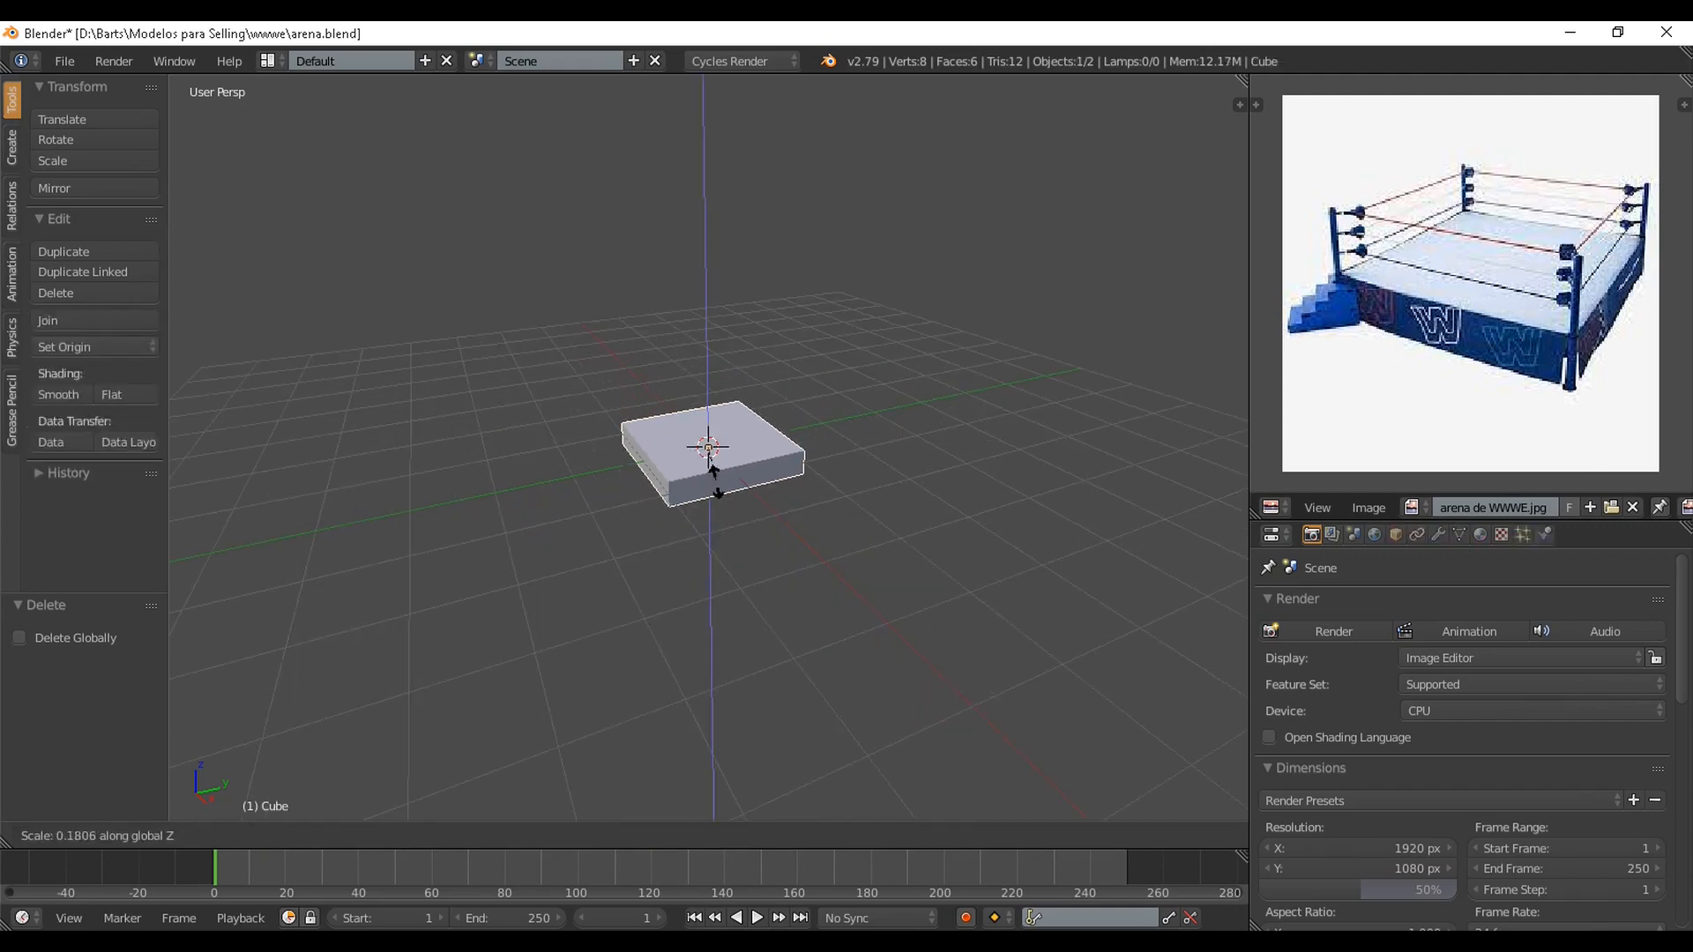
{"action": "left_click", "coordinate": [716, 486]}
Scale the flattened cube uniformly by about 3.94 to form the base of the ring platform
{"action": "scroll", "coordinate": [716, 487], "scroll_direction": "down", "scroll_amount": 3}
{"action": "key", "text": "KP_7"}
{"action": "key", "text": "KP_5"}
{"action": "key", "text": "s"}
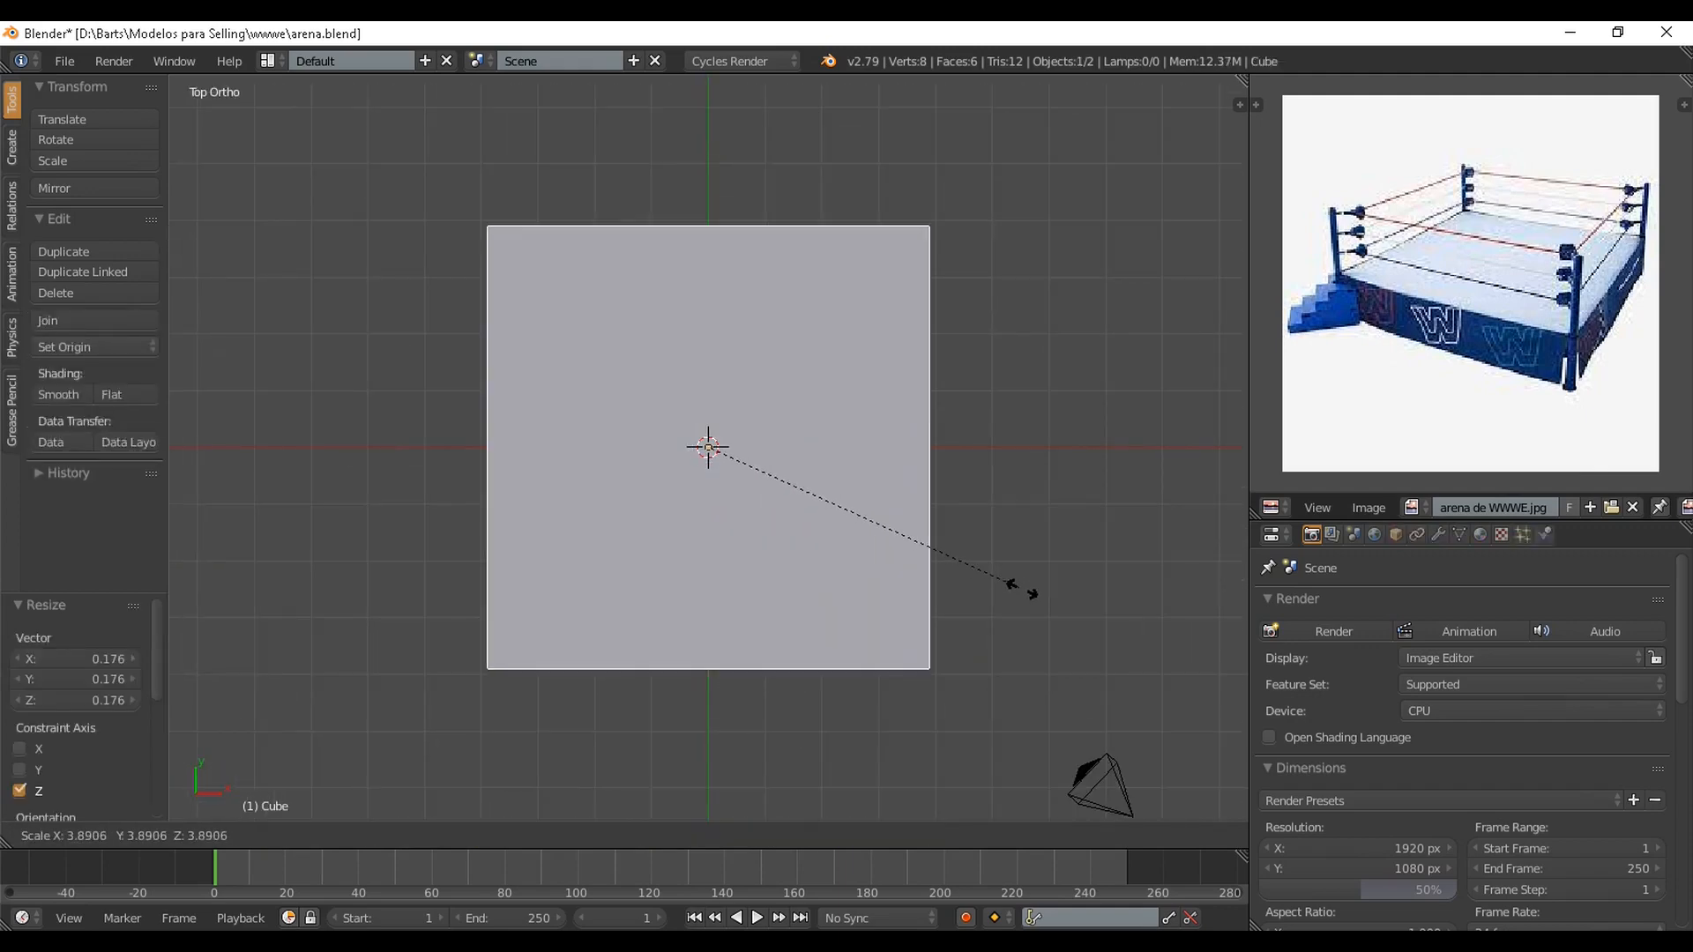
{"action": "left_click", "coordinate": [1020, 593]}
{"action": "middle_click_drag", "start_coordinate": [1020, 594], "coordinate": [836, 398]}
{"action": "scroll", "coordinate": [836, 399], "scroll_direction": "up", "scroll_amount": 3}
{"action": "scroll", "coordinate": [836, 399], "scroll_direction": "down", "scroll_amount": 3}
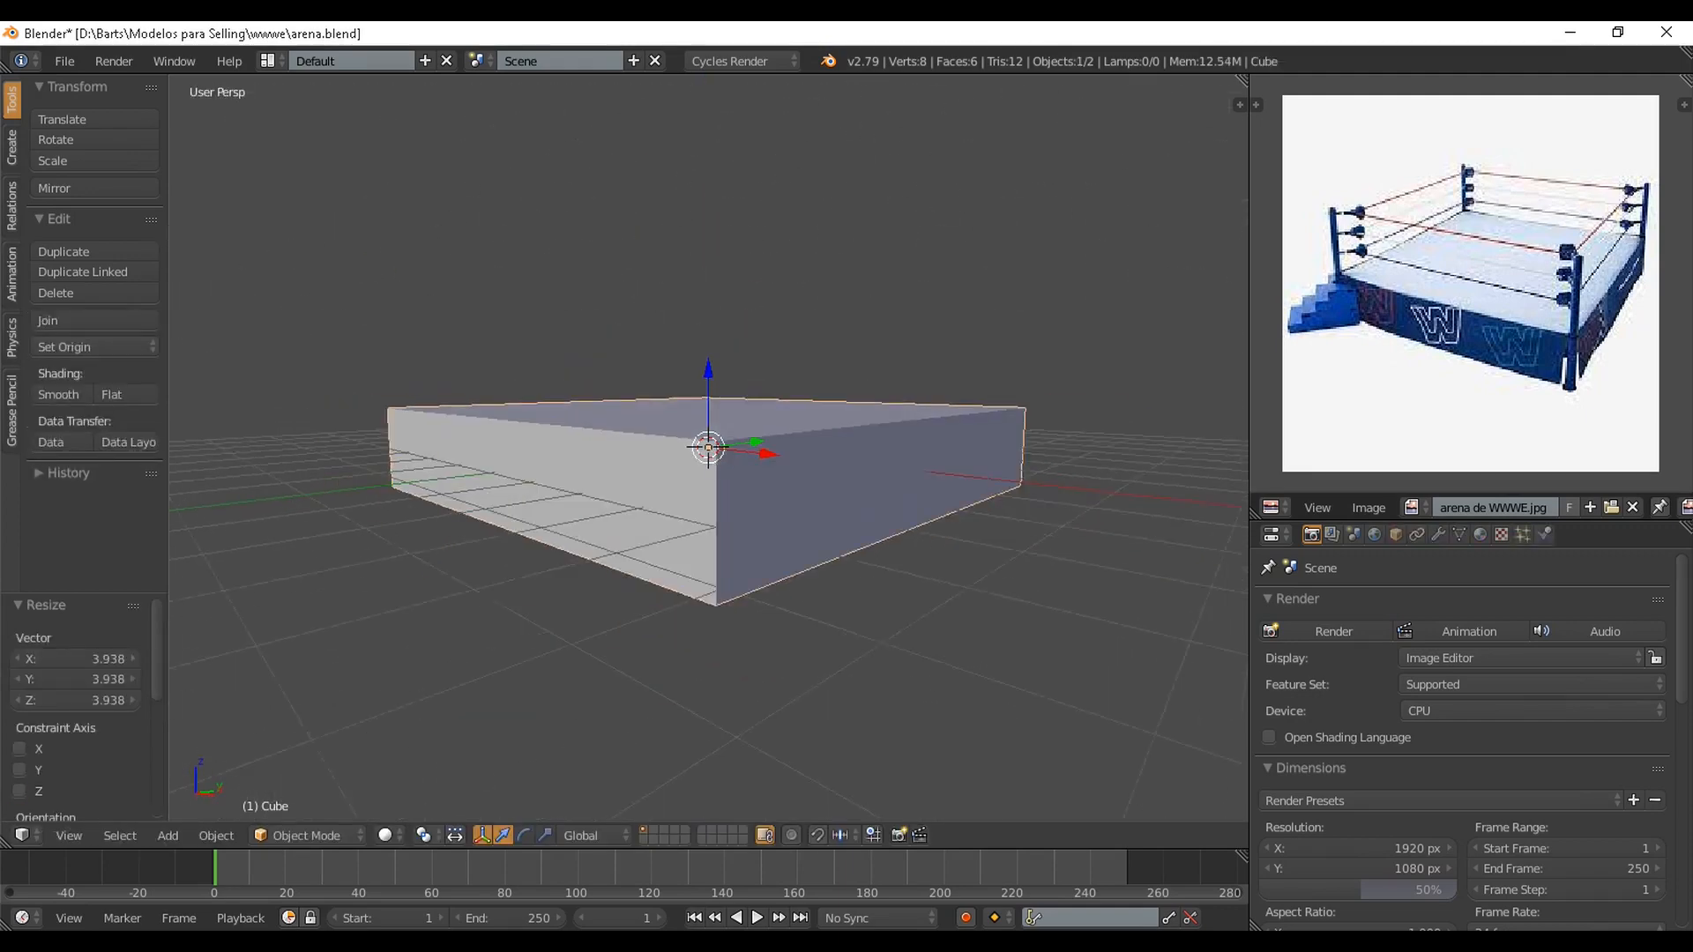
Thin the platform into a slab by scaling it along Z by about 0.2
{"action": "key", "text": "s"}
{"action": "key", "text": "z"}
{"action": "left_click", "coordinate": [717, 493]}
{"action": "middle_click_drag", "start_coordinate": [717, 494], "coordinate": [717, 565]}
{"action": "scroll", "coordinate": [717, 564], "scroll_direction": "up", "scroll_amount": 2}
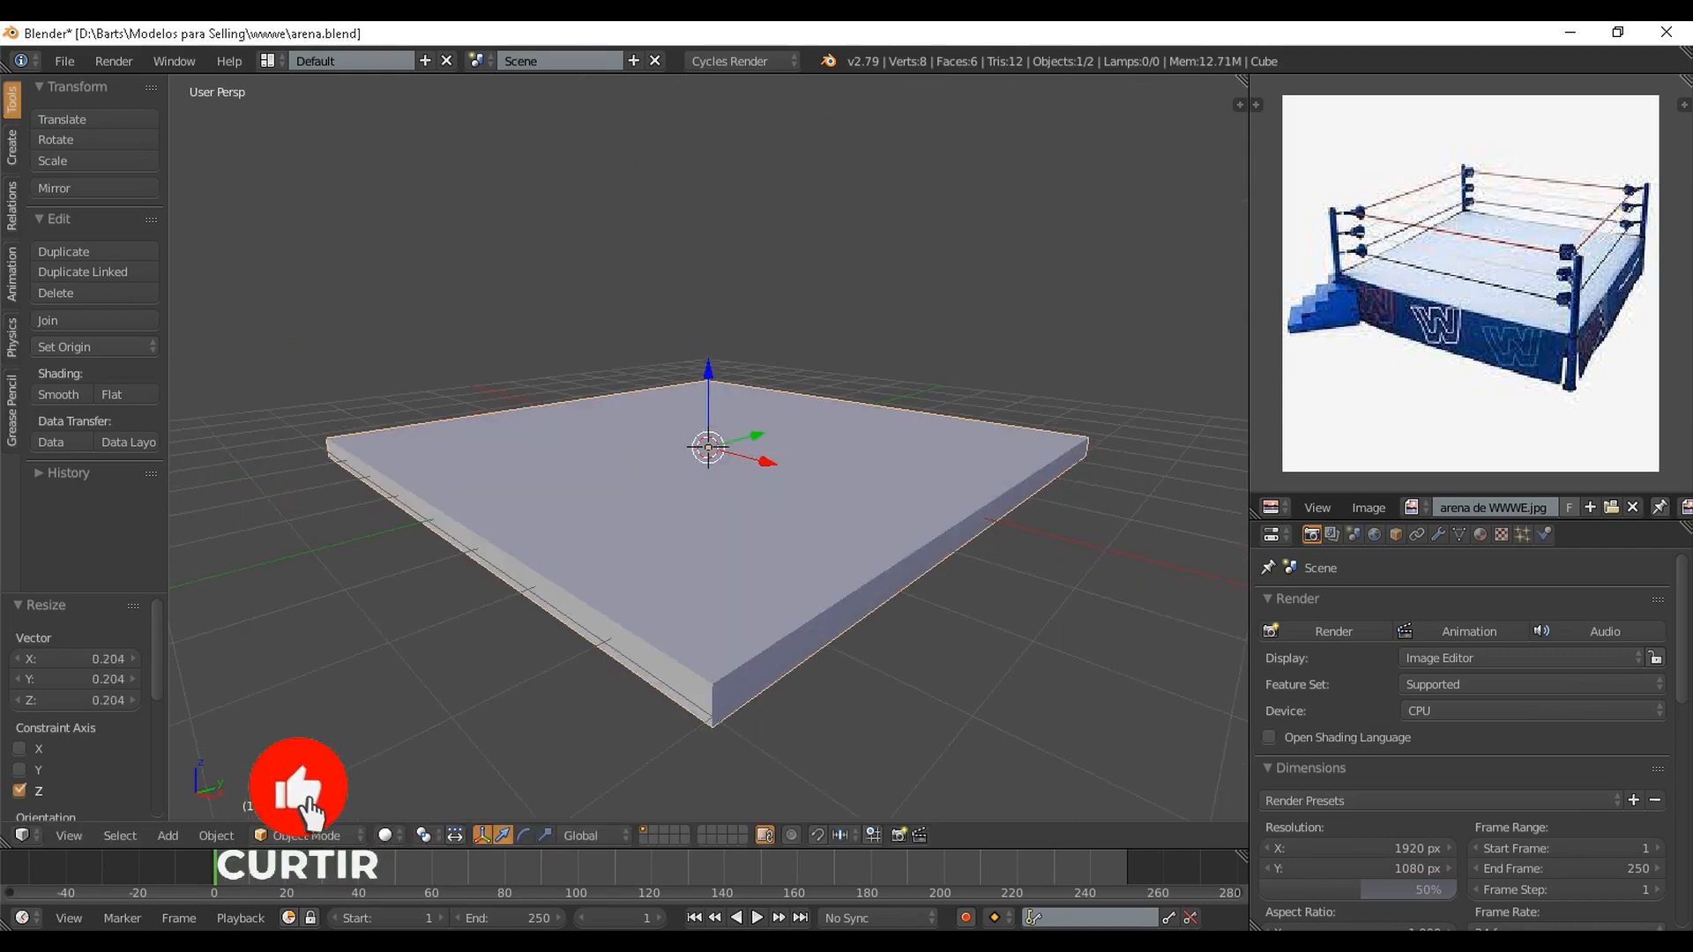
Raise the slab above the grid along Z and save the file
{"action": "left_click", "coordinate": [734, 679]}
{"action": "left_click_drag", "start_coordinate": [708, 374], "coordinate": [708, 308]}
{"action": "scroll", "coordinate": [708, 397], "scroll_direction": "down", "scroll_amount": 2}
{"action": "key", "text": "ctrl+s"}
Duplicate the slab's top face as a separate object and lower it along Z to just beneath the slab
{"action": "middle_click_drag", "start_coordinate": [696, 406], "coordinate": [697, 445]}
{"action": "key", "text": "Tab"}
{"action": "key", "text": "Tab"}
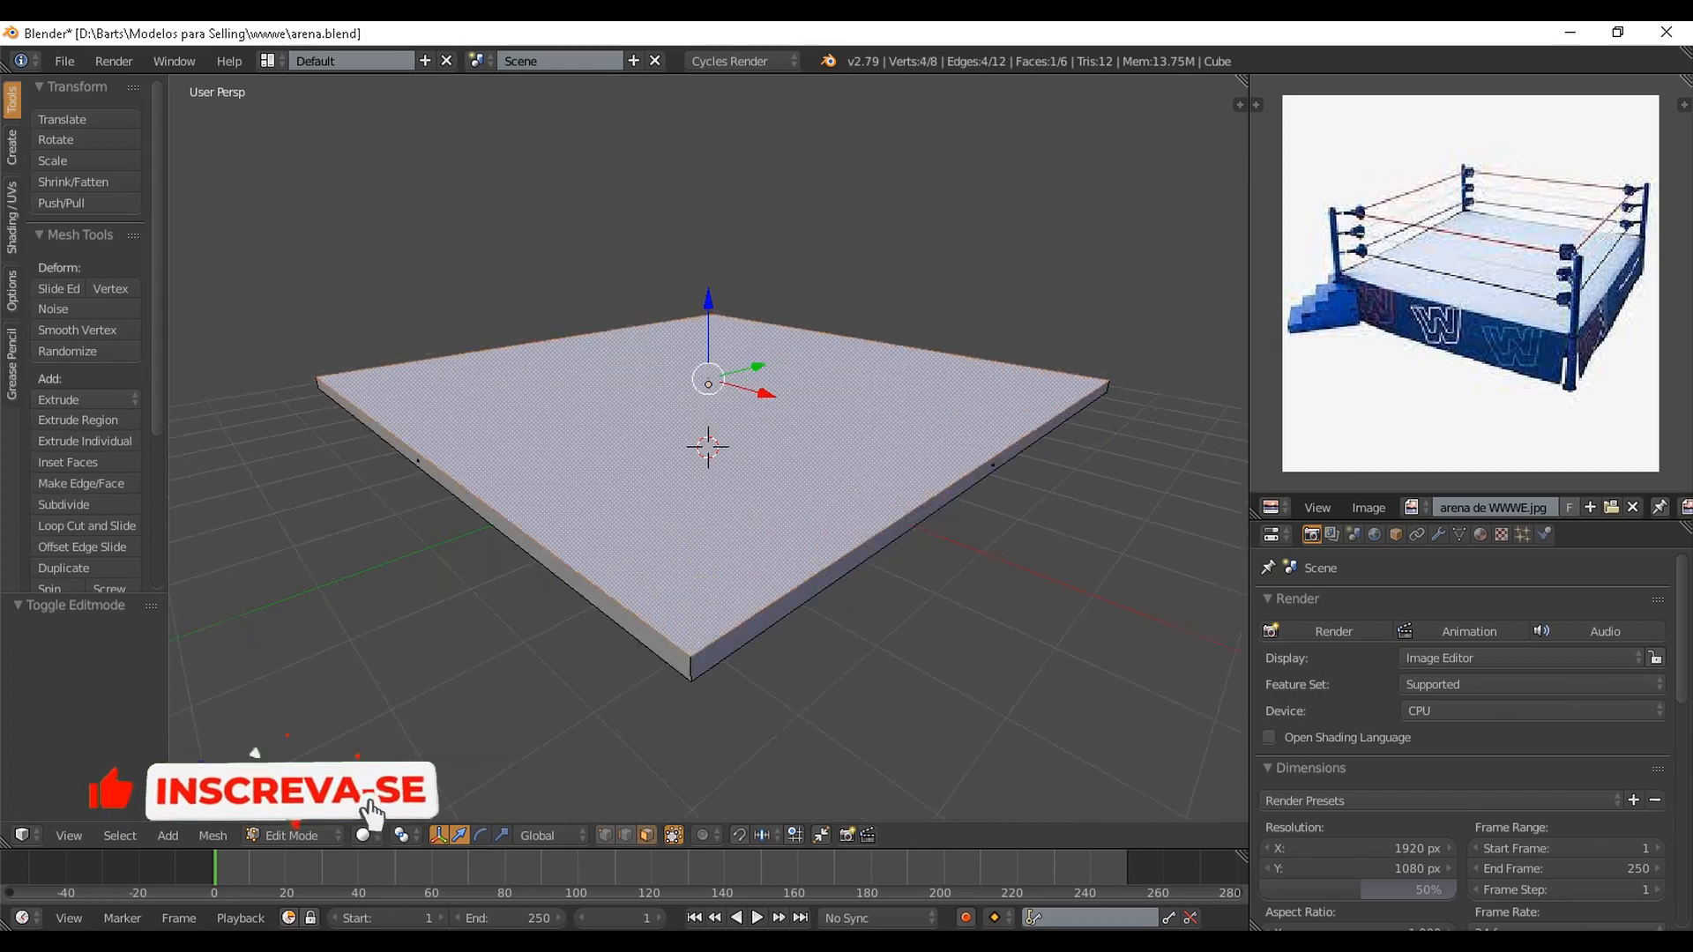
{"action": "key", "text": "shift+d"}
{"action": "key", "text": "z"}
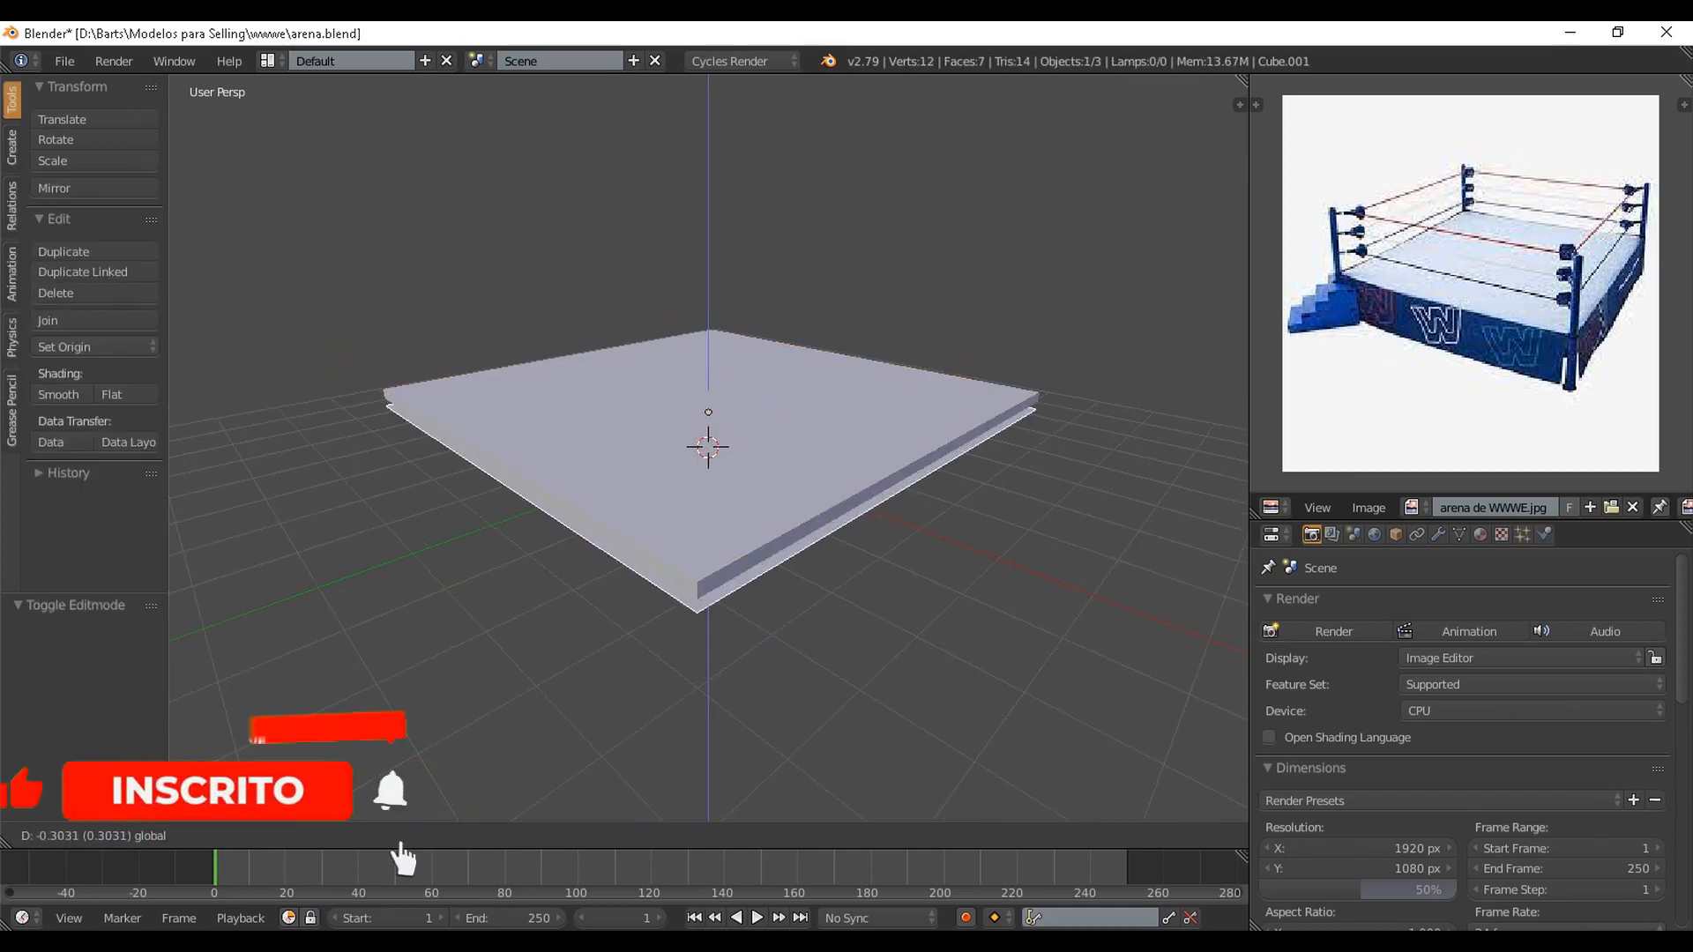
{"action": "left_click_drag", "start_coordinate": [708, 330], "coordinate": [708, 331]}
Add a Bevel modifier and a Subdivision Surface modifier to the ring slab
{"action": "middle_click_drag", "start_coordinate": [709, 440], "coordinate": [729, 355], "text": "shift"}
{"action": "scroll", "coordinate": [730, 356], "scroll_direction": "up", "scroll_amount": 1}
{"action": "mouse_move", "coordinate": [729, 355]}
{"action": "middle_mouse_down"}
{"action": "mouse_move", "coordinate": [745, 326]}
{"action": "mouse_move", "coordinate": [732, 344]}
{"action": "middle_mouse_up"}
{"action": "right_click", "coordinate": [732, 352]}
{"action": "left_click", "coordinate": [1439, 534]}
{"action": "left_click", "coordinate": [1464, 605]}
{"action": "left_click", "coordinate": [1253, 256]}
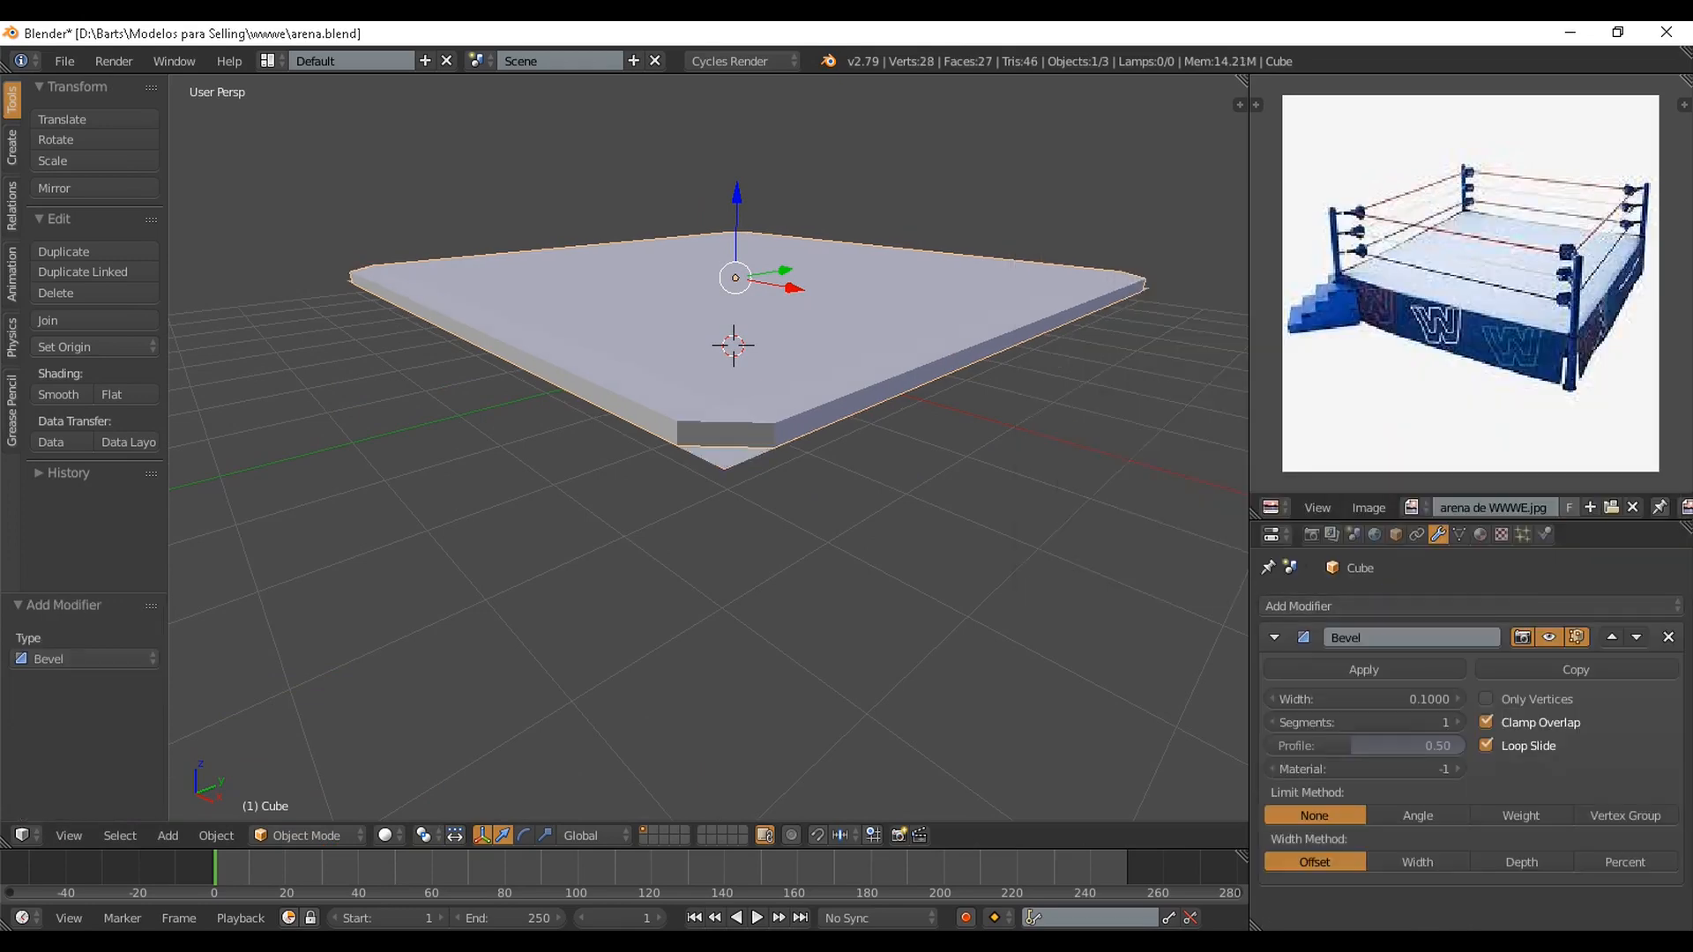
{"action": "left_click", "coordinate": [1463, 606]}
{"action": "left_click", "coordinate": [1289, 535]}
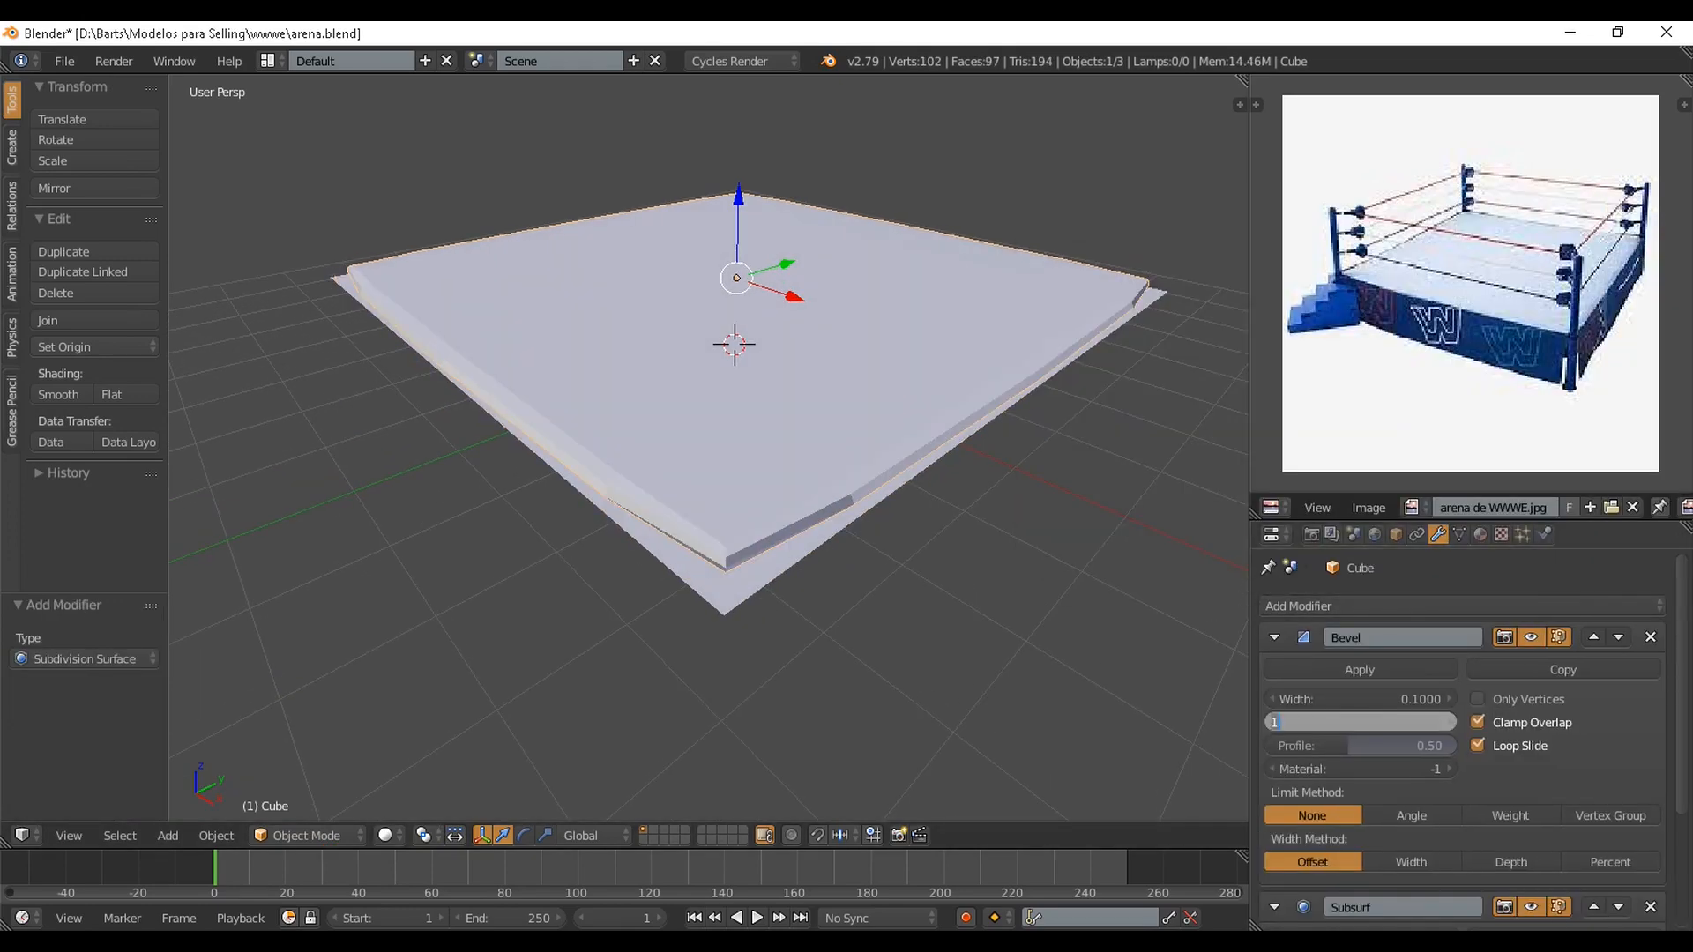
Set the slab's bevel to 4 segments with the limit method set to Angle
{"action": "type", "text": "2"}
{"action": "key", "text": "Return"}
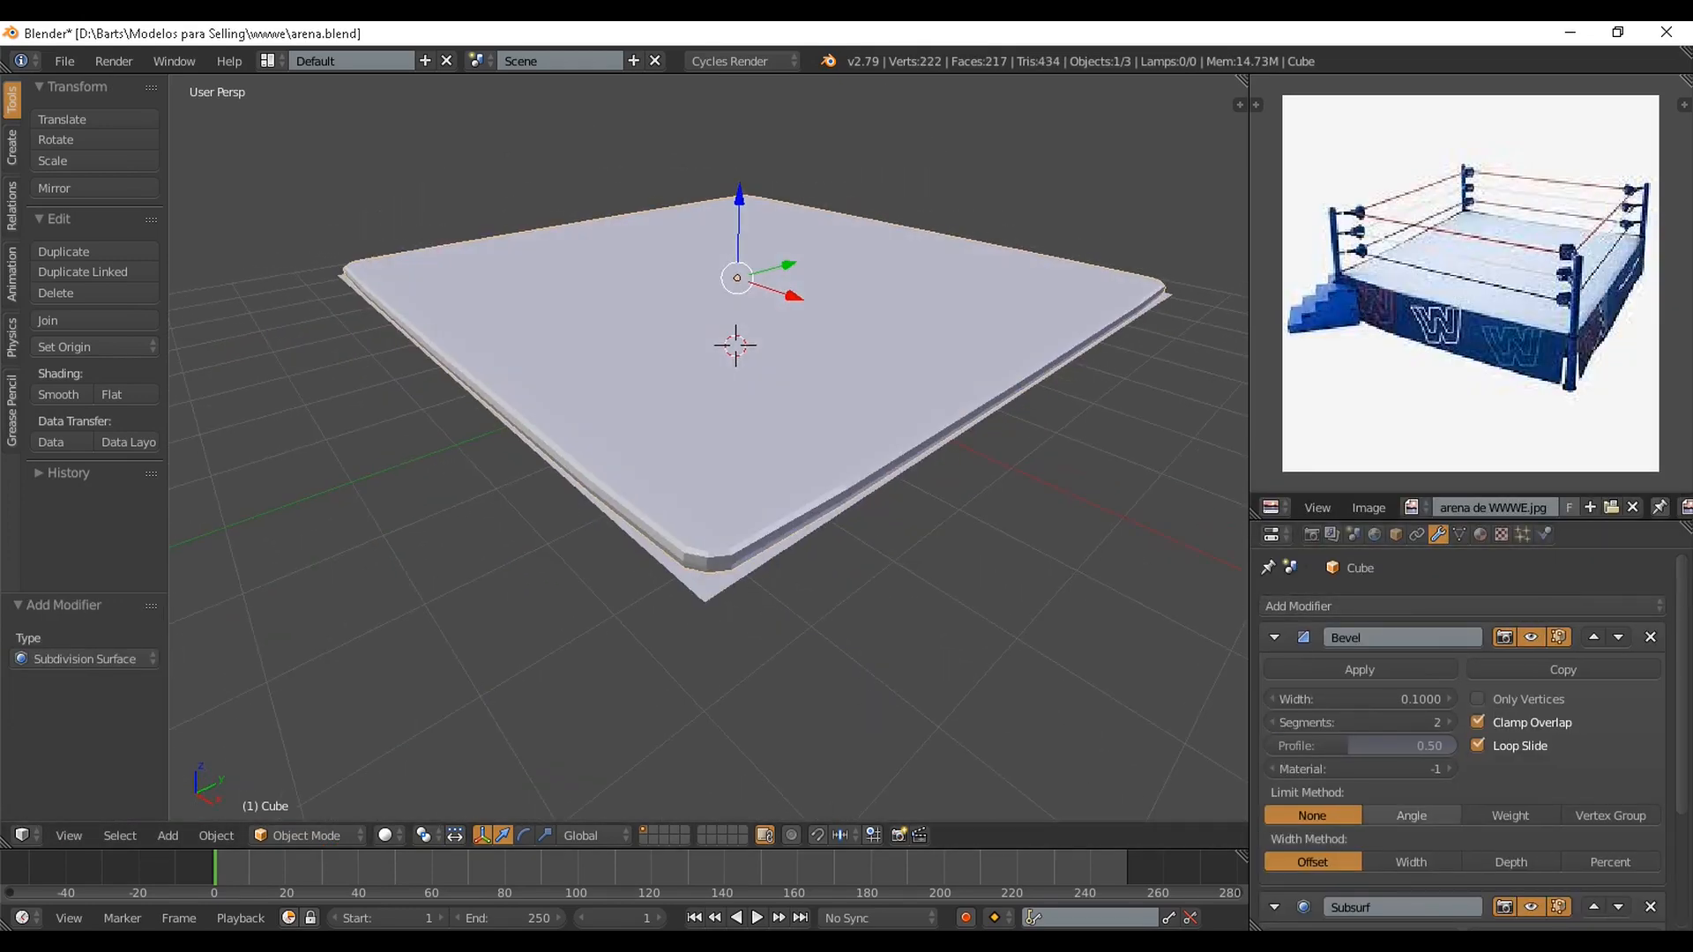
{"action": "left_click", "coordinate": [1411, 816]}
{"action": "left_click", "coordinate": [1510, 816]}
{"action": "left_click", "coordinate": [1410, 815]}
{"action": "type", "text": "4"}
{"action": "key", "text": "Return"}
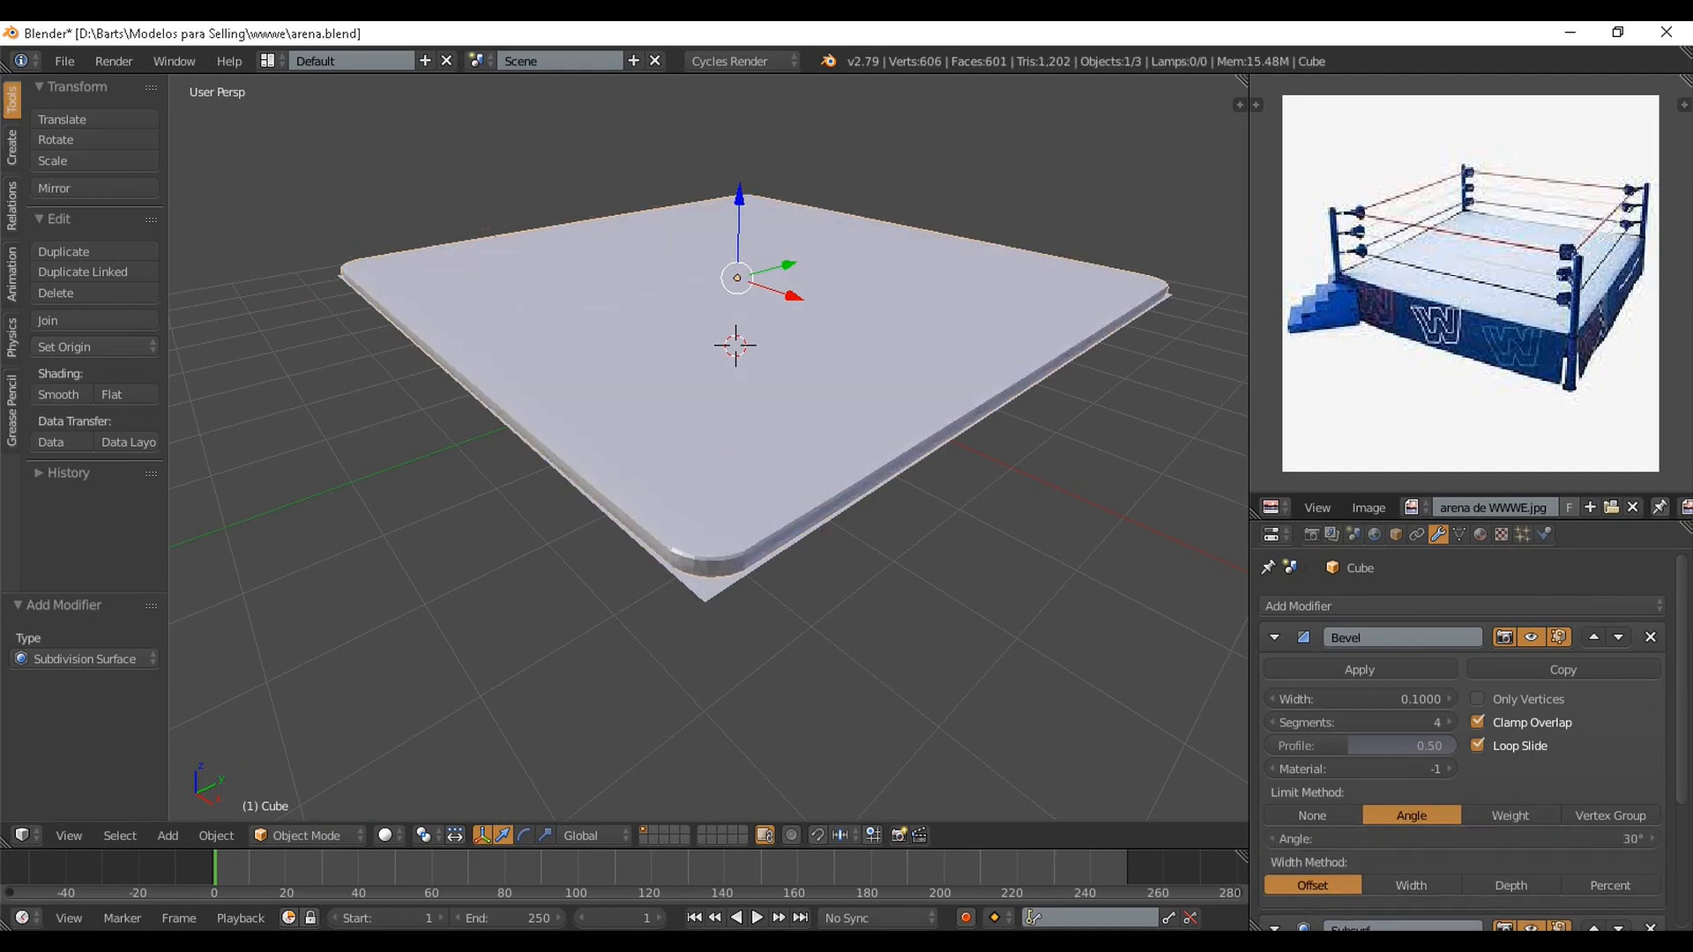
Enable nodes for the slab's material
{"action": "left_click", "coordinate": [1481, 535]}
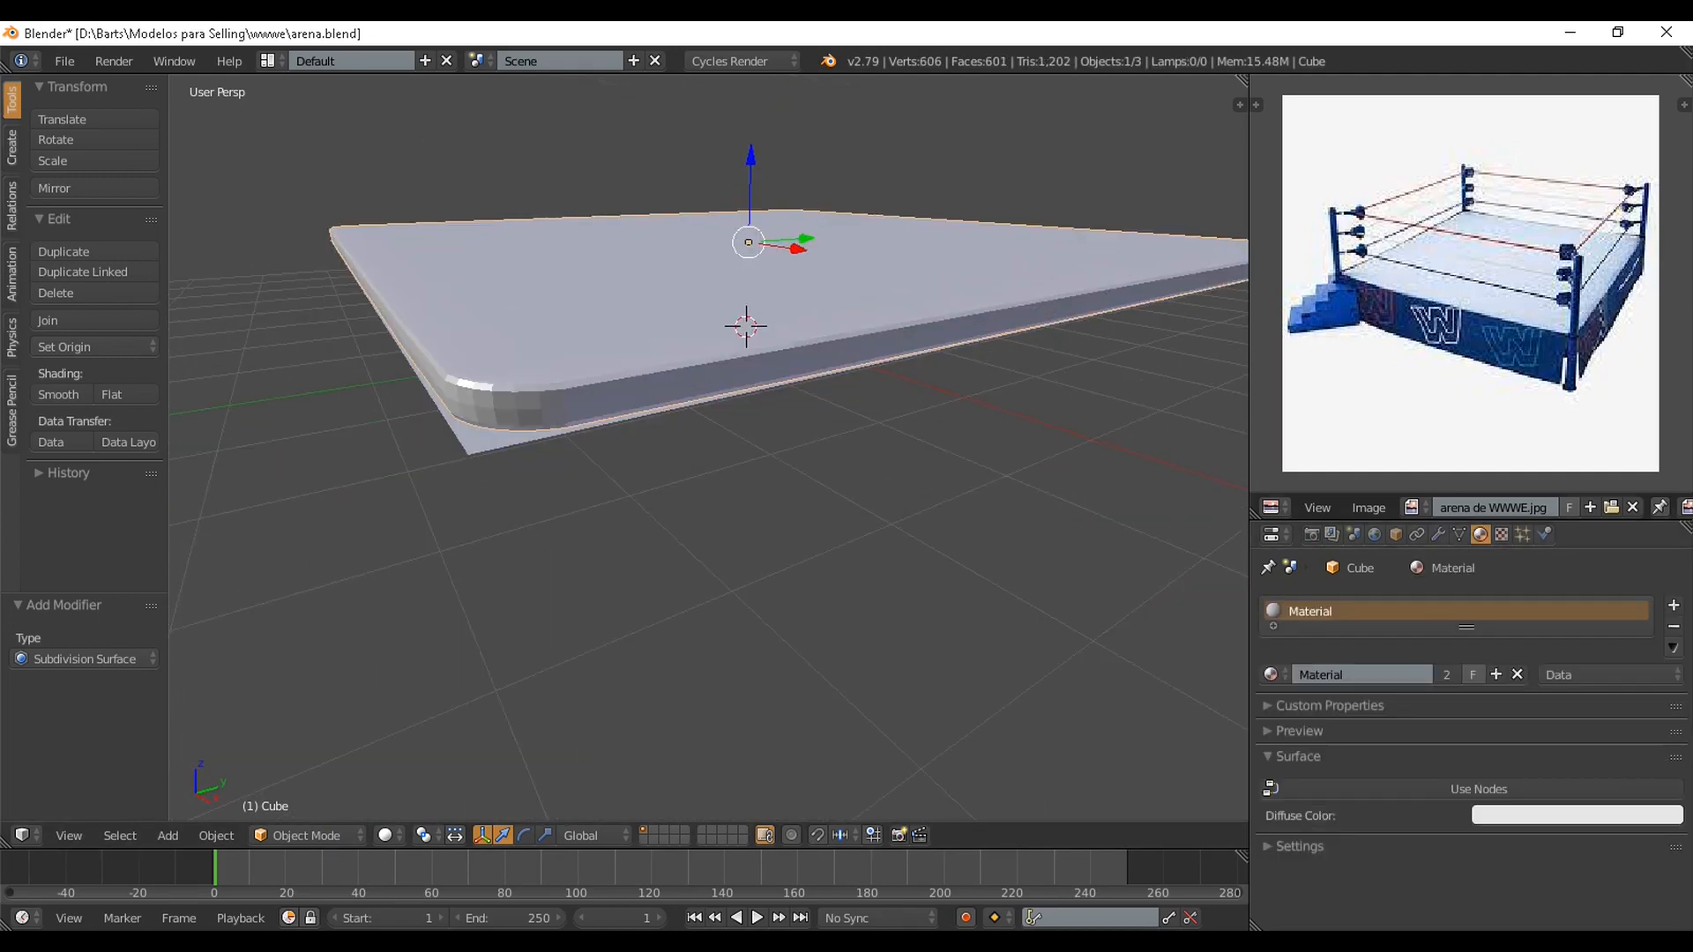
{"action": "left_click", "coordinate": [1490, 789]}
{"action": "scroll", "coordinate": [708, 449], "scroll_direction": "down", "scroll_amount": 2}
{"action": "middle_click_drag", "start_coordinate": [708, 449], "coordinate": [788, 488]}
{"action": "middle_click_drag", "start_coordinate": [948, 520], "coordinate": [851, 471]}
{"action": "scroll", "coordinate": [867, 486], "scroll_direction": "up", "scroll_amount": 3}
Add two loop cuts to the separated plane and spread them along X by about 2.78, close to its side borders
{"action": "right_click", "coordinate": [867, 486]}
{"action": "scroll", "coordinate": [868, 487], "scroll_direction": "down", "scroll_amount": 2}
{"action": "scroll", "coordinate": [868, 487], "scroll_direction": "up", "scroll_amount": 1}
{"action": "key", "text": "Tab"}
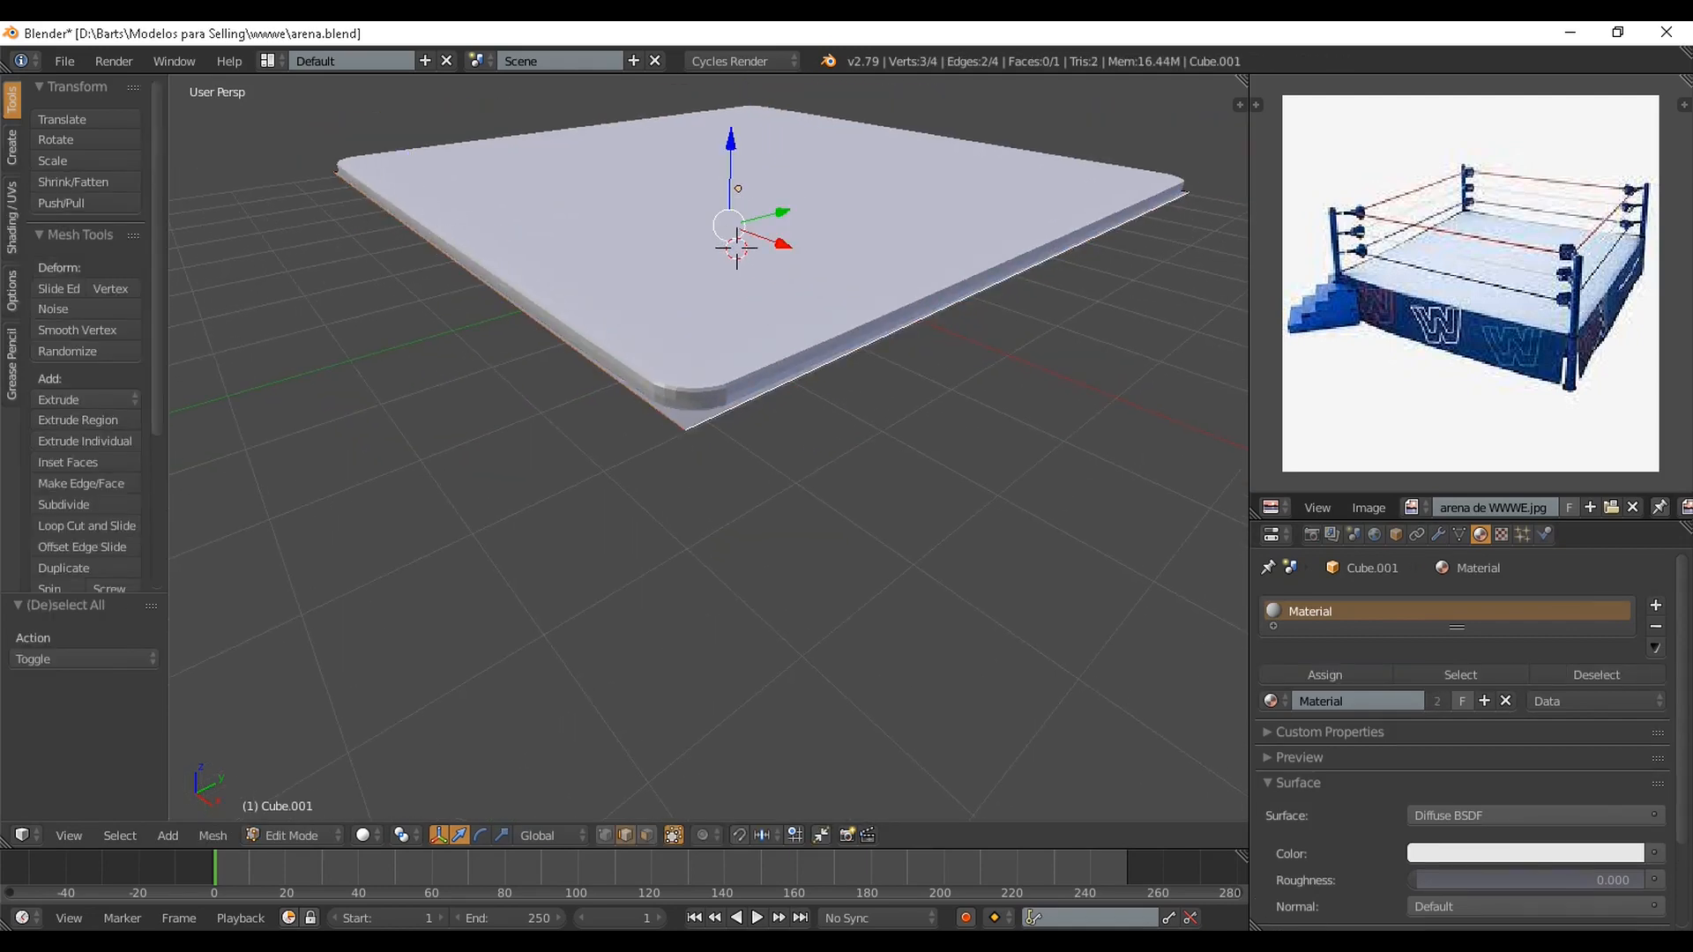
{"action": "key", "text": "Tab"}
{"action": "key", "text": "KP_7"}
{"action": "scroll", "coordinate": [708, 448], "scroll_direction": "up", "scroll_amount": 2}
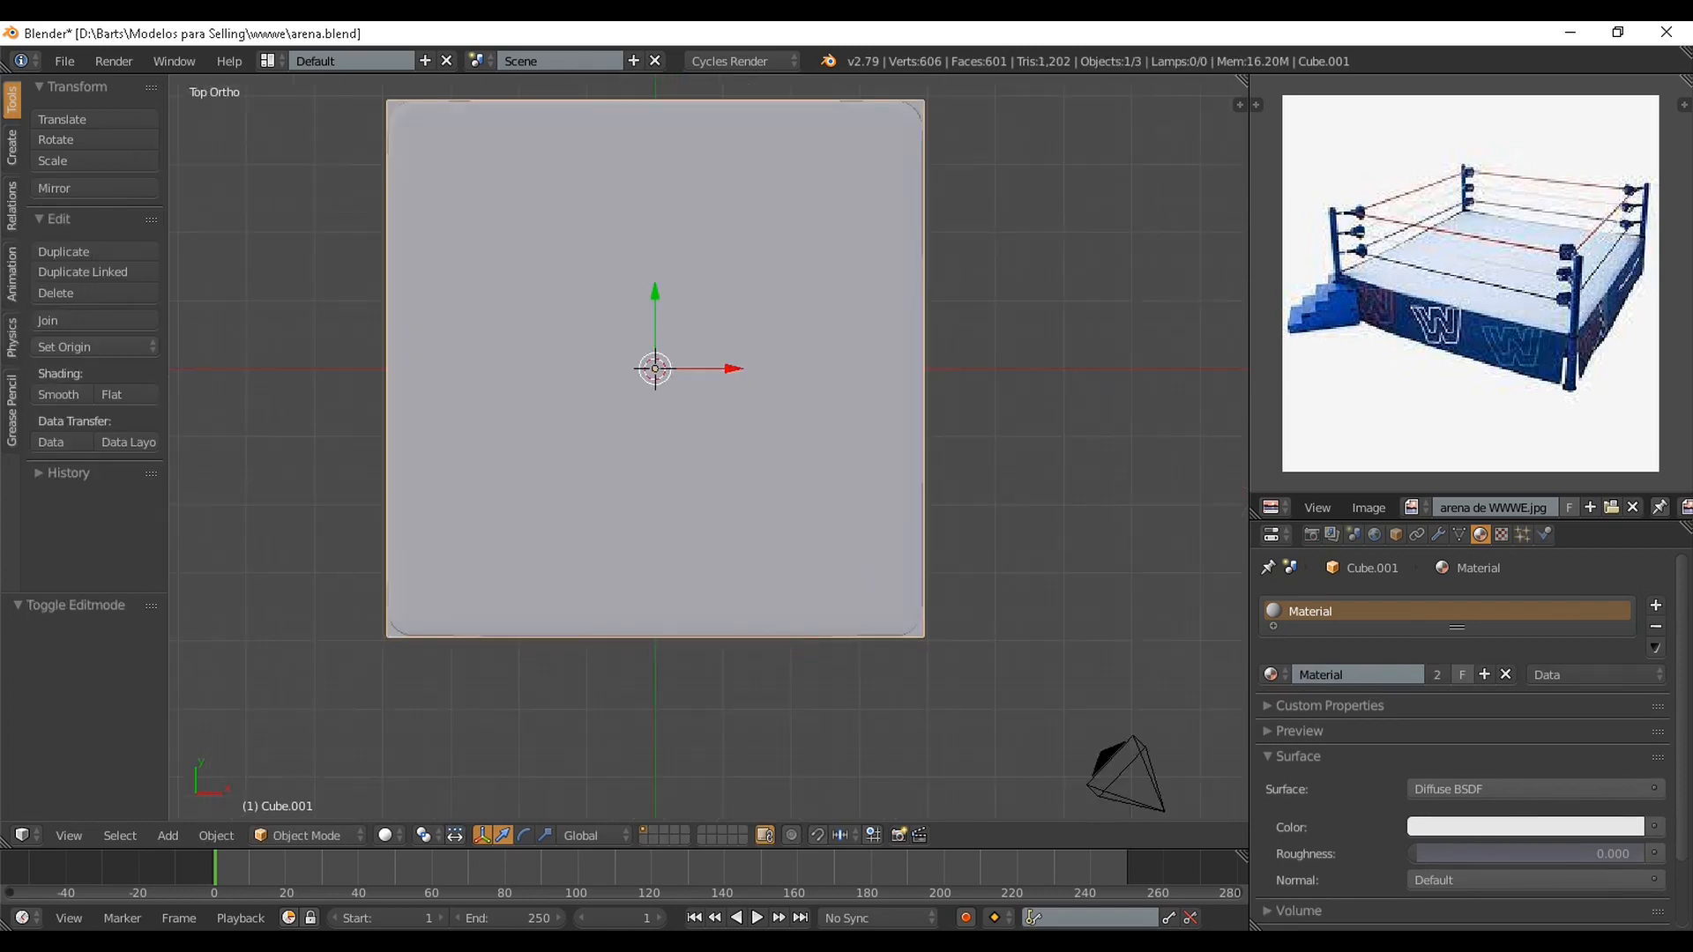
{"action": "key", "text": "z"}
{"action": "scroll", "coordinate": [708, 448], "scroll_direction": "down", "scroll_amount": 1}
{"action": "scroll", "coordinate": [708, 448], "scroll_direction": "up", "scroll_amount": 1}
{"action": "key", "text": "Tab"}
{"action": "scroll", "coordinate": [708, 448], "scroll_direction": "up", "scroll_amount": 1}
{"action": "scroll", "coordinate": [709, 448], "scroll_direction": "down", "scroll_amount": 2}
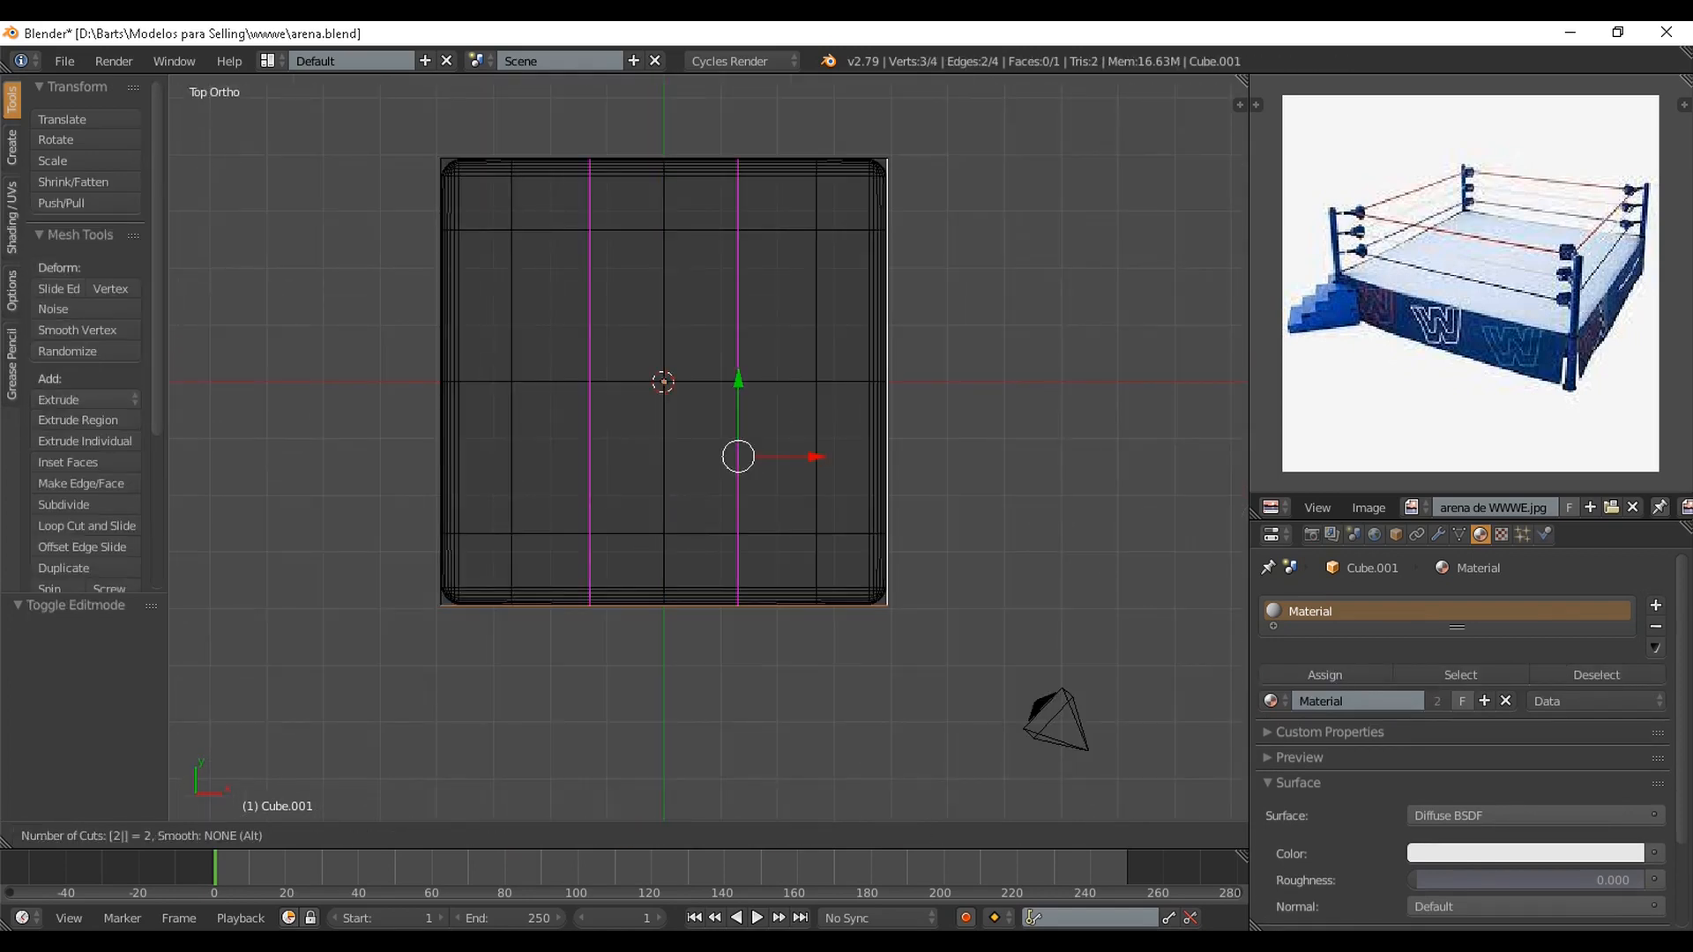
{"action": "left_click", "coordinate": [794, 569]}
{"action": "right_click", "coordinate": [793, 569]}
{"action": "key", "text": "s"}
{"action": "key", "text": "x"}
{"action": "left_click", "coordinate": [1221, 708]}
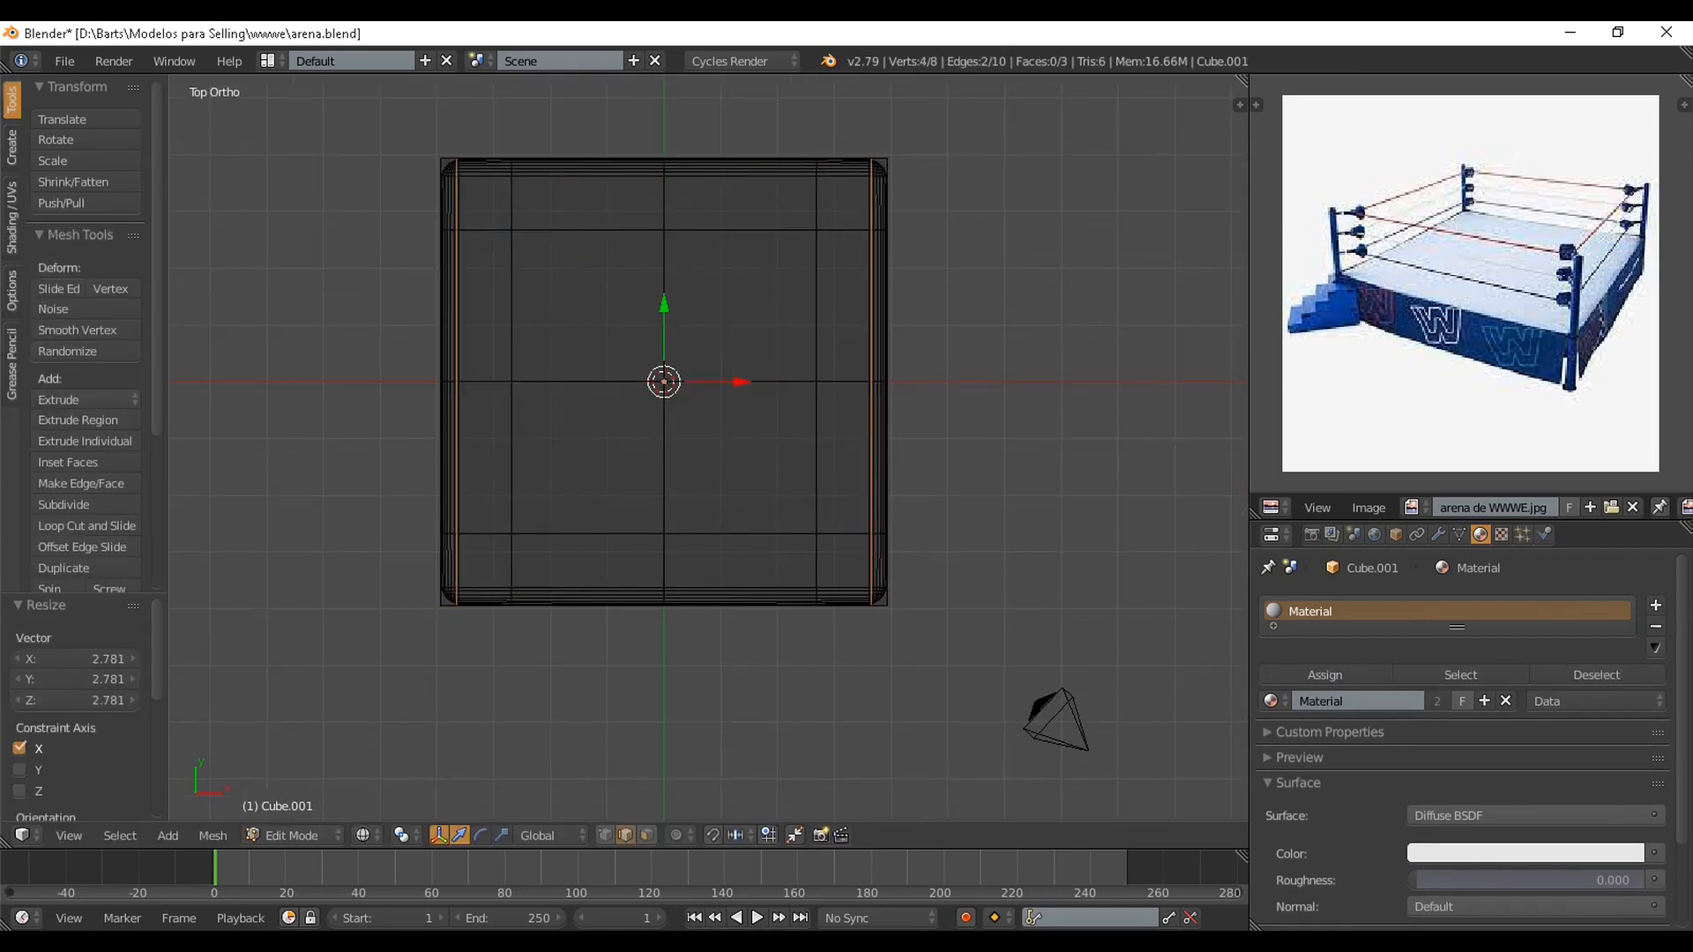
Add two crossing loop cuts to the plane, spread them along Y by about 2.75, and return to solid shading
{"action": "left_click", "coordinate": [793, 450]}
{"action": "right_click", "coordinate": [794, 449]}
{"action": "key", "text": "s"}
{"action": "key", "text": "y"}
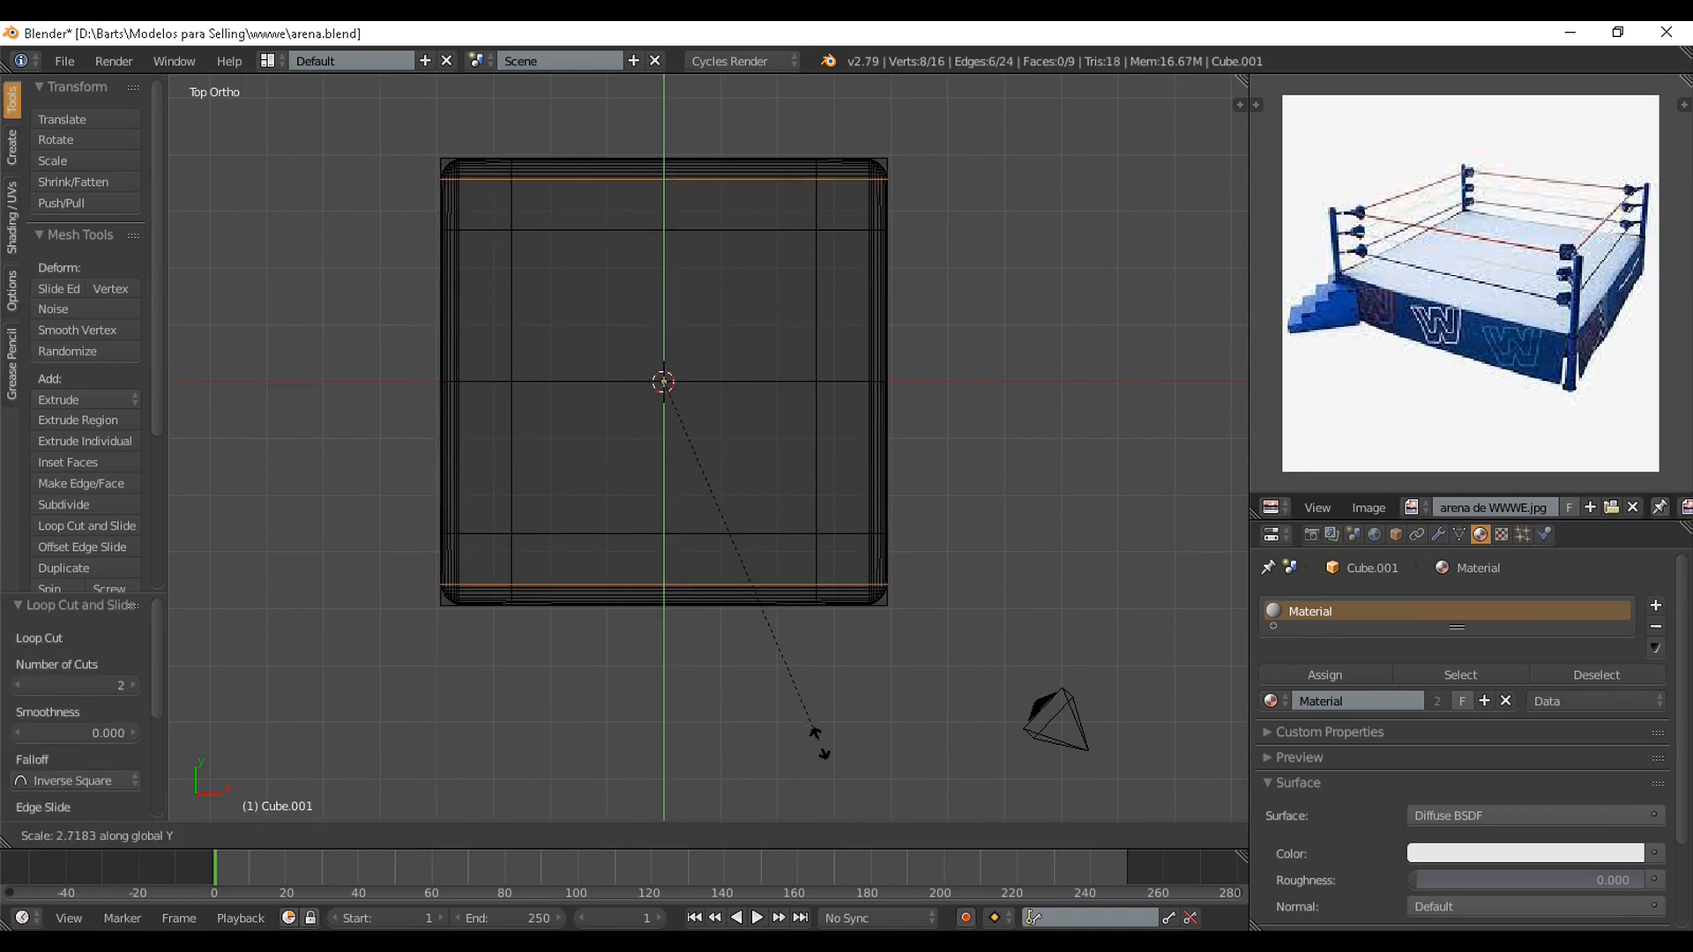
{"action": "left_click", "coordinate": [820, 746]}
{"action": "mouse_move", "coordinate": [794, 494]}
{"action": "middle_mouse_down"}
{"action": "mouse_move", "coordinate": [665, 251]}
{"action": "mouse_move", "coordinate": [714, 353]}
{"action": "mouse_move", "coordinate": [683, 348]}
{"action": "middle_mouse_up"}
{"action": "scroll", "coordinate": [708, 448], "scroll_direction": "down", "scroll_amount": 3}
{"action": "key", "text": "KP_5"}
{"action": "scroll", "coordinate": [708, 448], "scroll_direction": "up", "scroll_amount": 4}
{"action": "key", "text": "z"}
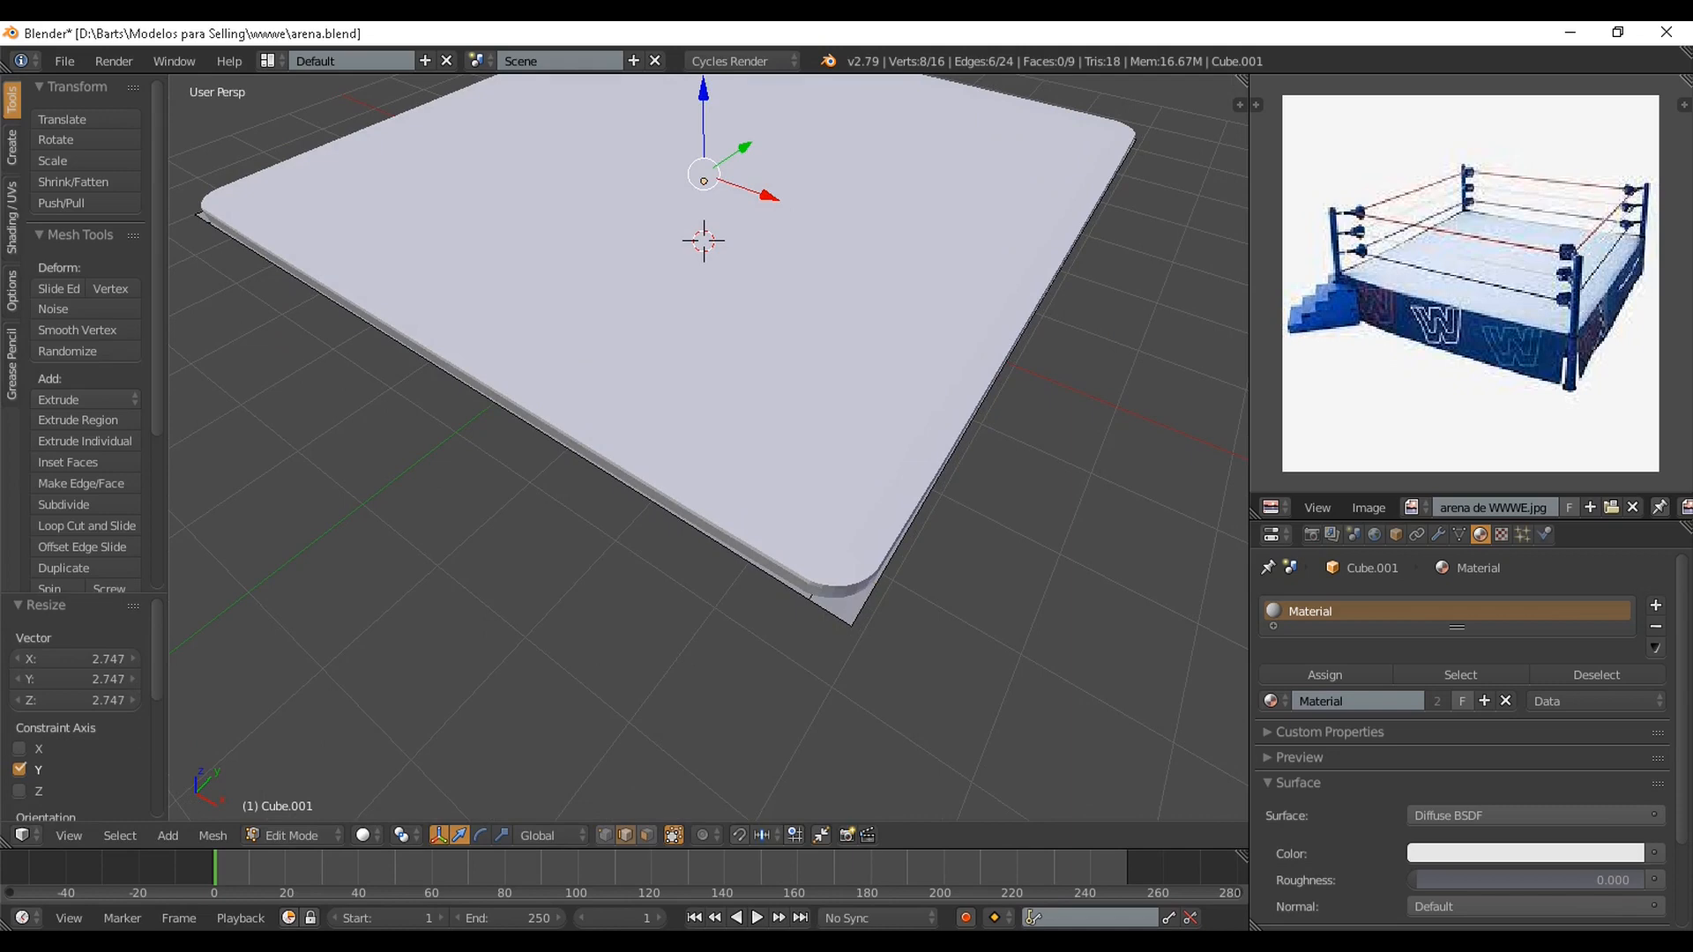
Extrude the long border edges on all four sides of the plane about 1.58 downward to form the ring's skirt
{"action": "scroll", "coordinate": [970, 423], "scroll_direction": "down", "scroll_amount": 3}
{"action": "middle_click_drag", "start_coordinate": [970, 423], "coordinate": [622, 423]}
{"action": "right_click", "coordinate": [864, 559], "text": "shift"}
{"action": "middle_click_drag", "start_coordinate": [865, 559], "coordinate": [745, 585]}
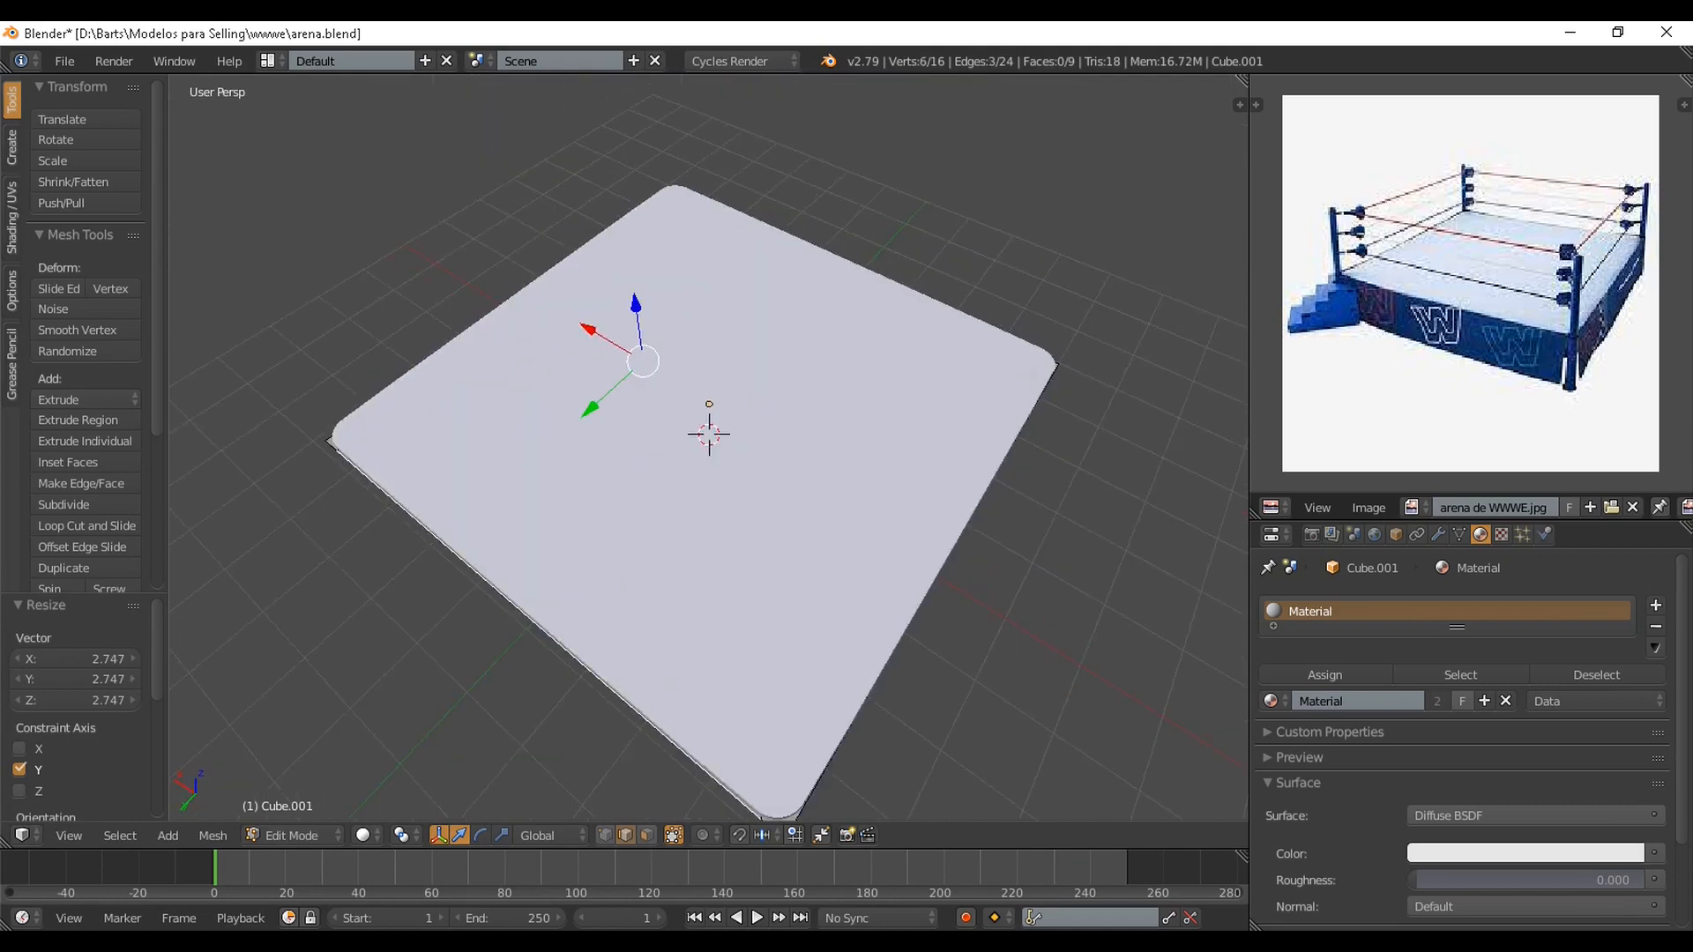
{"action": "right_click", "coordinate": [529, 615], "text": "shift"}
{"action": "middle_click_drag", "start_coordinate": [530, 615], "coordinate": [185, 551]}
{"action": "scroll", "coordinate": [708, 448], "scroll_direction": "up", "scroll_amount": 2}
{"action": "middle_click_drag", "start_coordinate": [441, 529], "coordinate": [665, 533]}
{"action": "scroll", "coordinate": [666, 533], "scroll_direction": "down", "scroll_amount": 2}
{"action": "scroll", "coordinate": [666, 533], "scroll_direction": "up", "scroll_amount": 1}
{"action": "scroll", "coordinate": [666, 533], "scroll_direction": "down", "scroll_amount": 1}
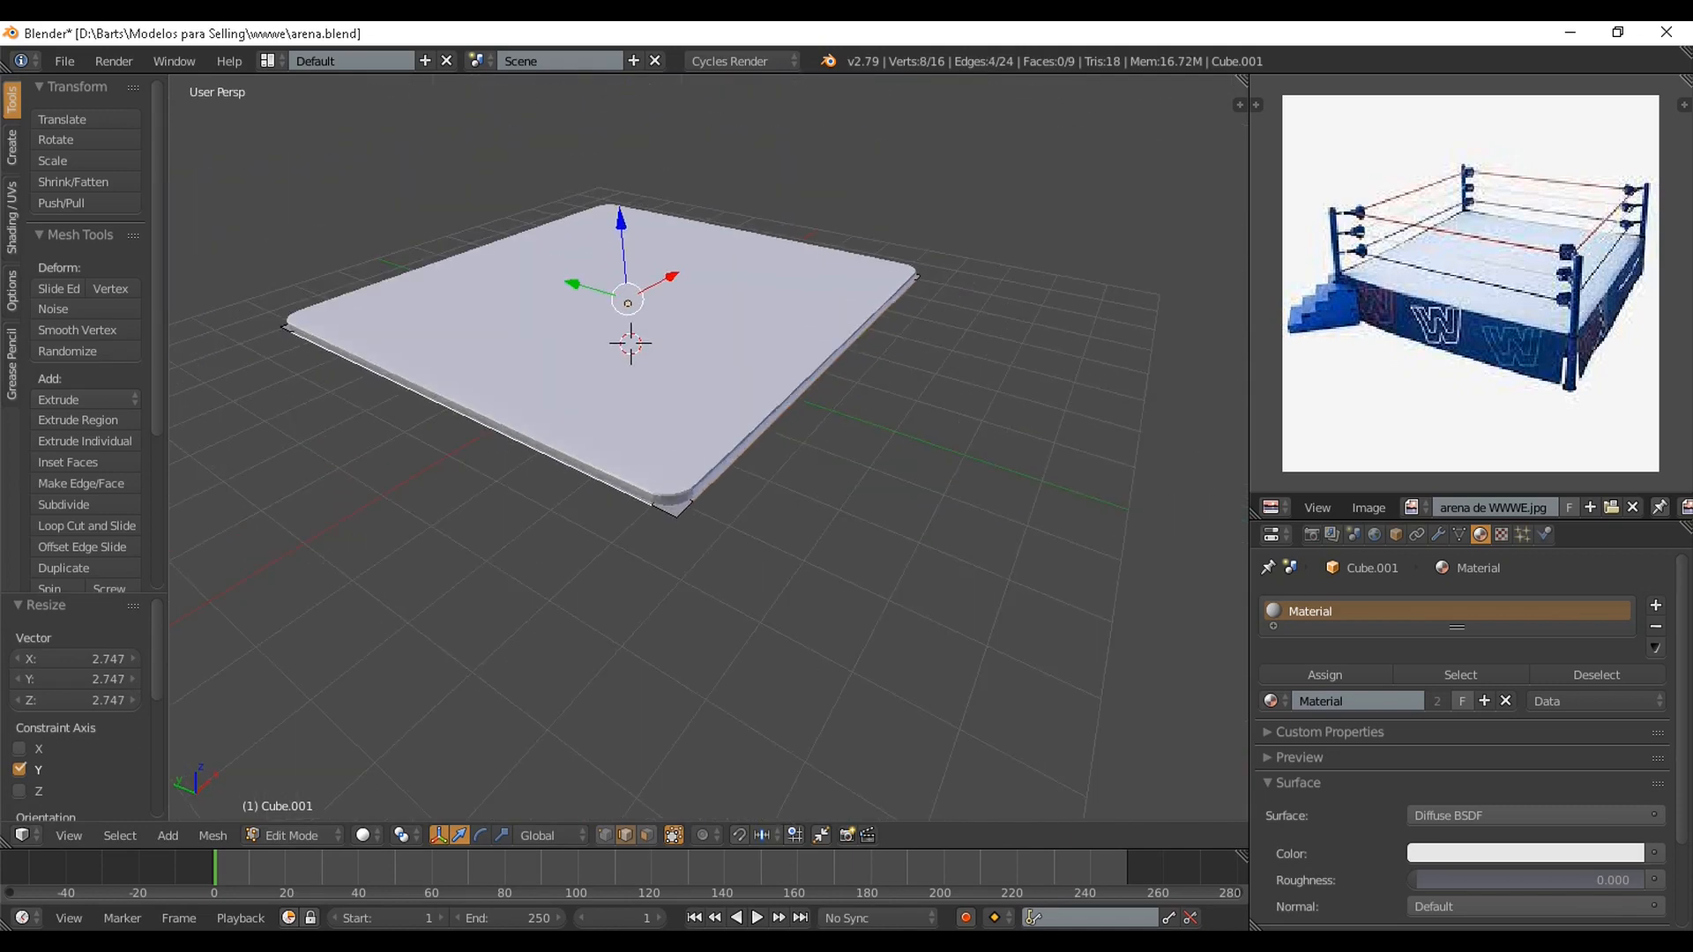
{"action": "key", "text": "e"}
{"action": "right_click", "coordinate": [666, 546]}
{"action": "left_click_drag", "start_coordinate": [620, 221], "coordinate": [627, 291]}
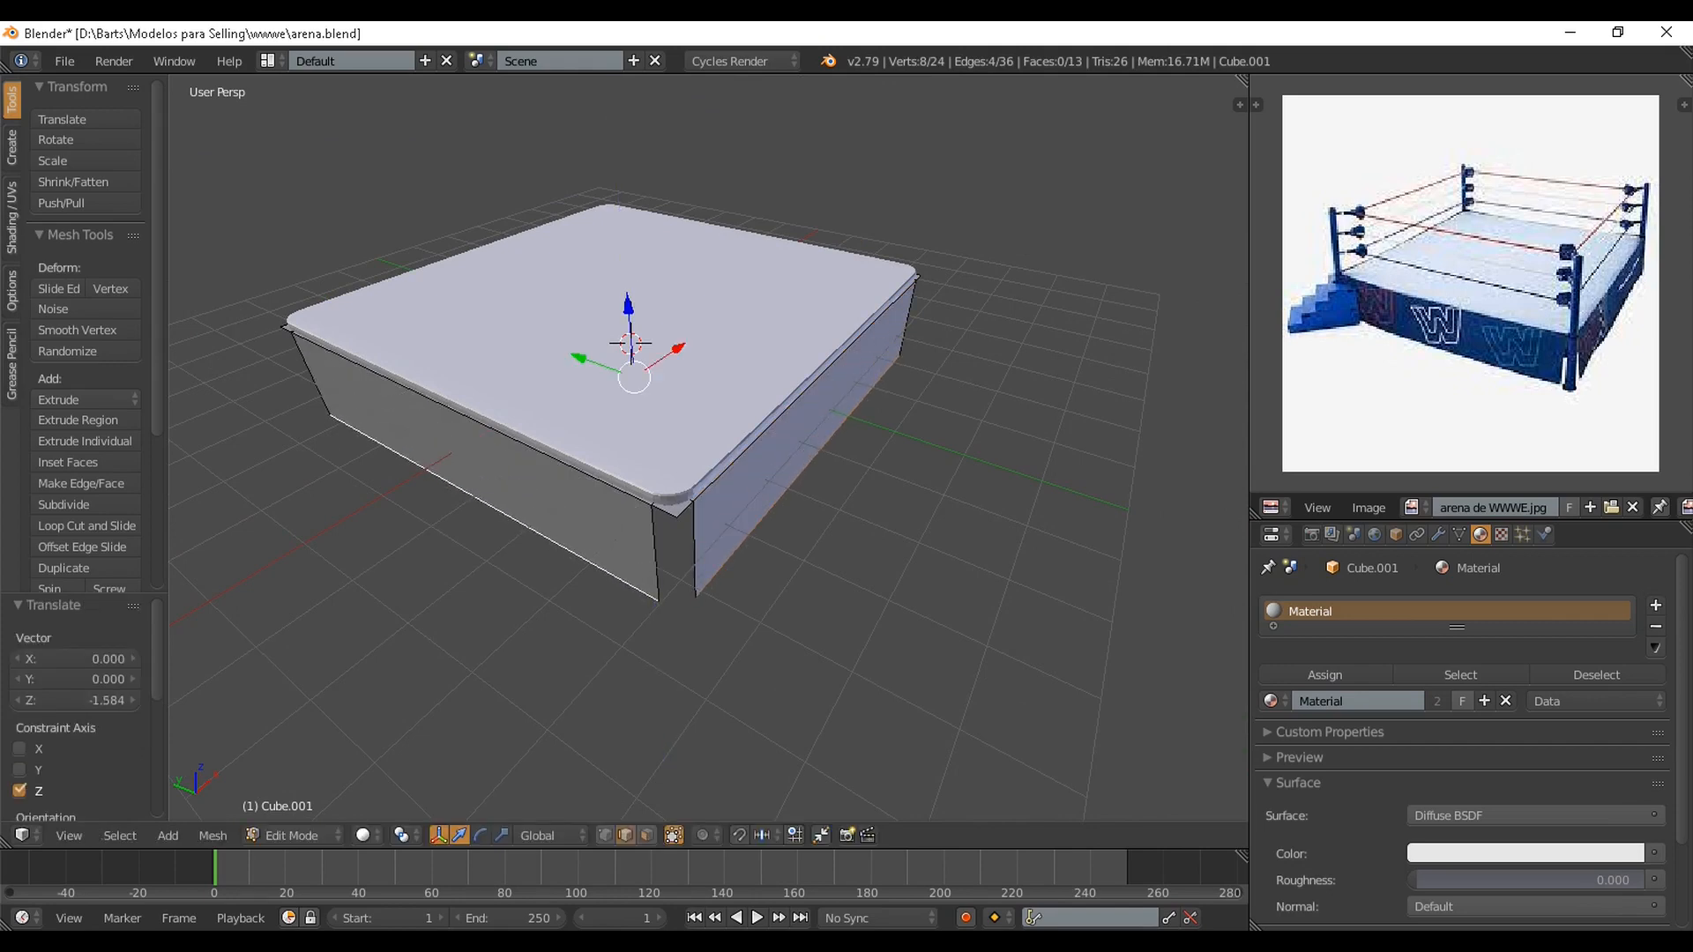
Scale the skirt's lower edges slightly outward so the side panels flare, and return to Object Mode
{"action": "middle_click_drag", "start_coordinate": [627, 291], "coordinate": [802, 296]}
{"action": "middle_click_drag", "start_coordinate": [1014, 498], "coordinate": [1234, 509]}
{"action": "key", "text": "s"}
{"action": "left_click", "coordinate": [957, 526]}
{"action": "scroll", "coordinate": [767, 396], "scroll_direction": "up", "scroll_amount": 3}
{"action": "key", "text": "Tab"}
Try Bevel and Subdivision Surface modifiers on the skirt object and remove both
{"action": "left_click", "coordinate": [1438, 534]}
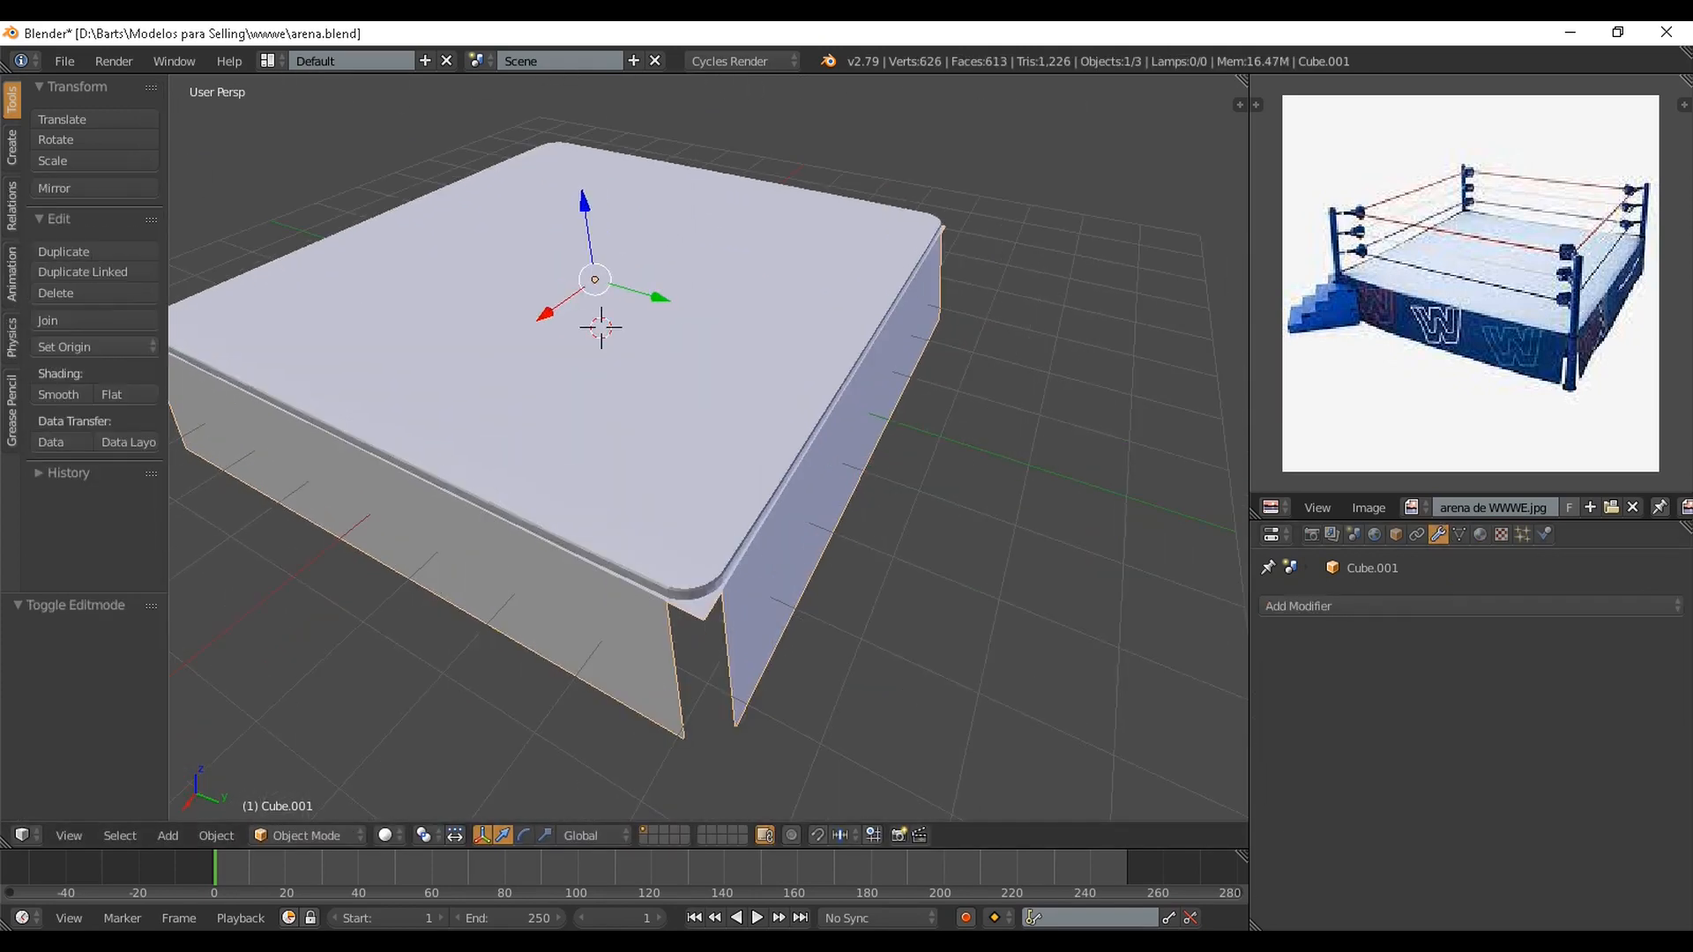
{"action": "left_click", "coordinate": [1468, 606]}
{"action": "left_click", "coordinate": [1253, 255]}
{"action": "left_click", "coordinate": [1468, 606]}
{"action": "left_click", "coordinate": [1289, 535]}
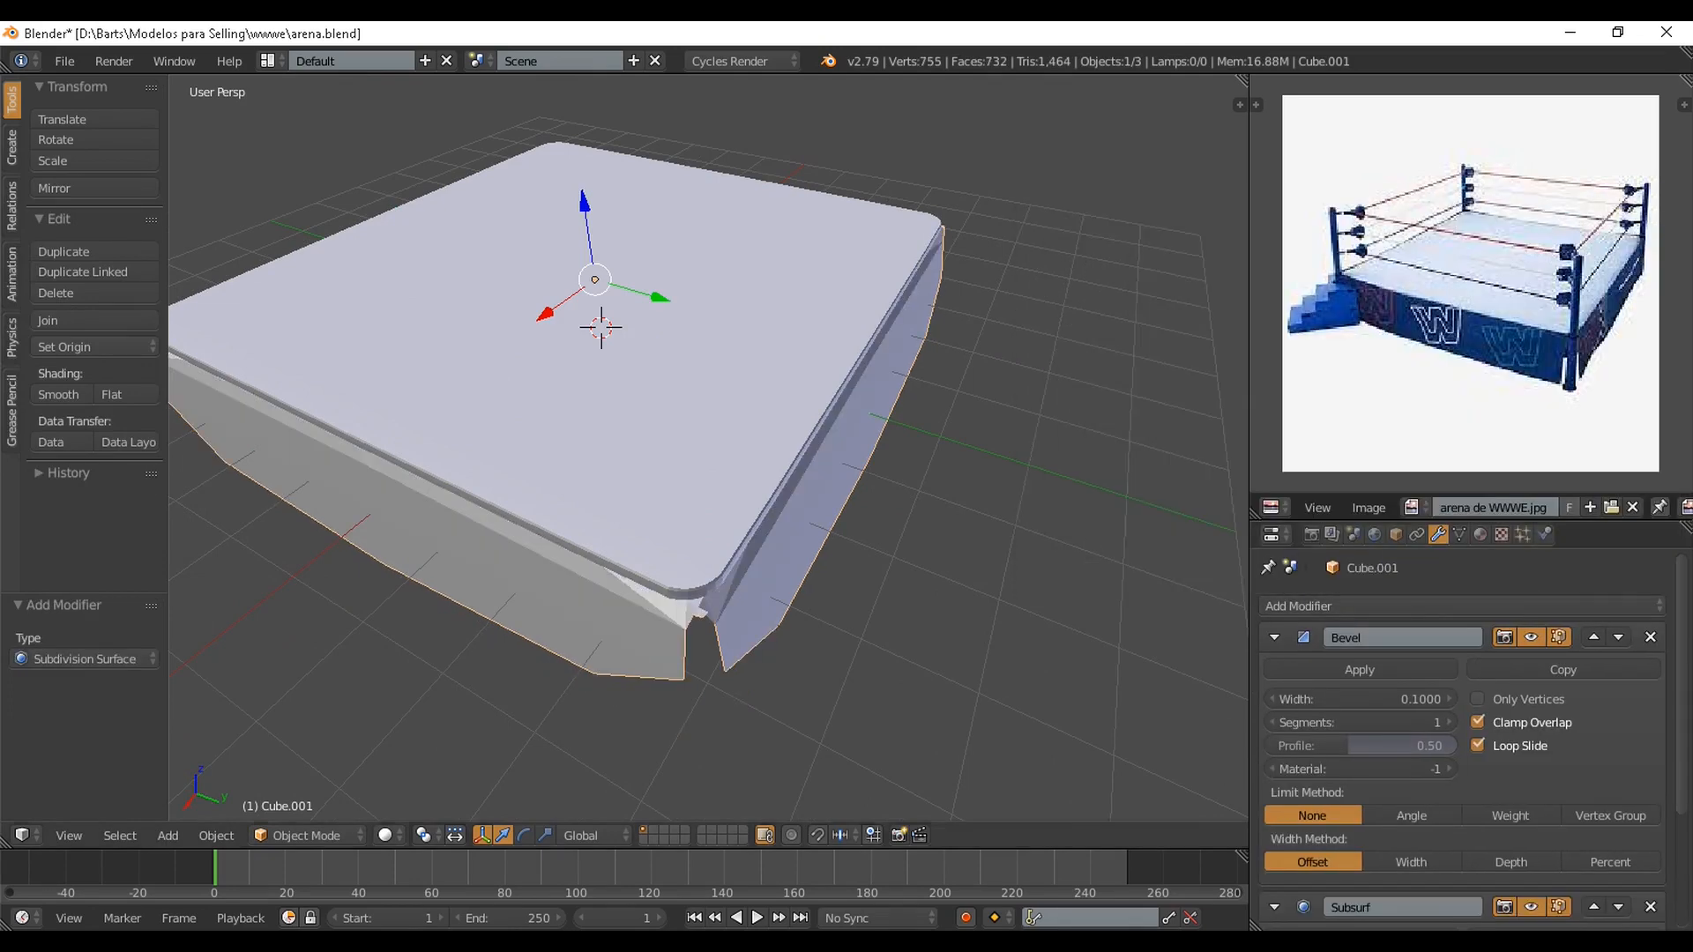
{"action": "middle_click_drag", "start_coordinate": [882, 440], "coordinate": [1076, 437]}
{"action": "key", "text": "Return"}
{"action": "left_click", "coordinate": [1651, 637]}
{"action": "left_click", "coordinate": [1650, 637]}
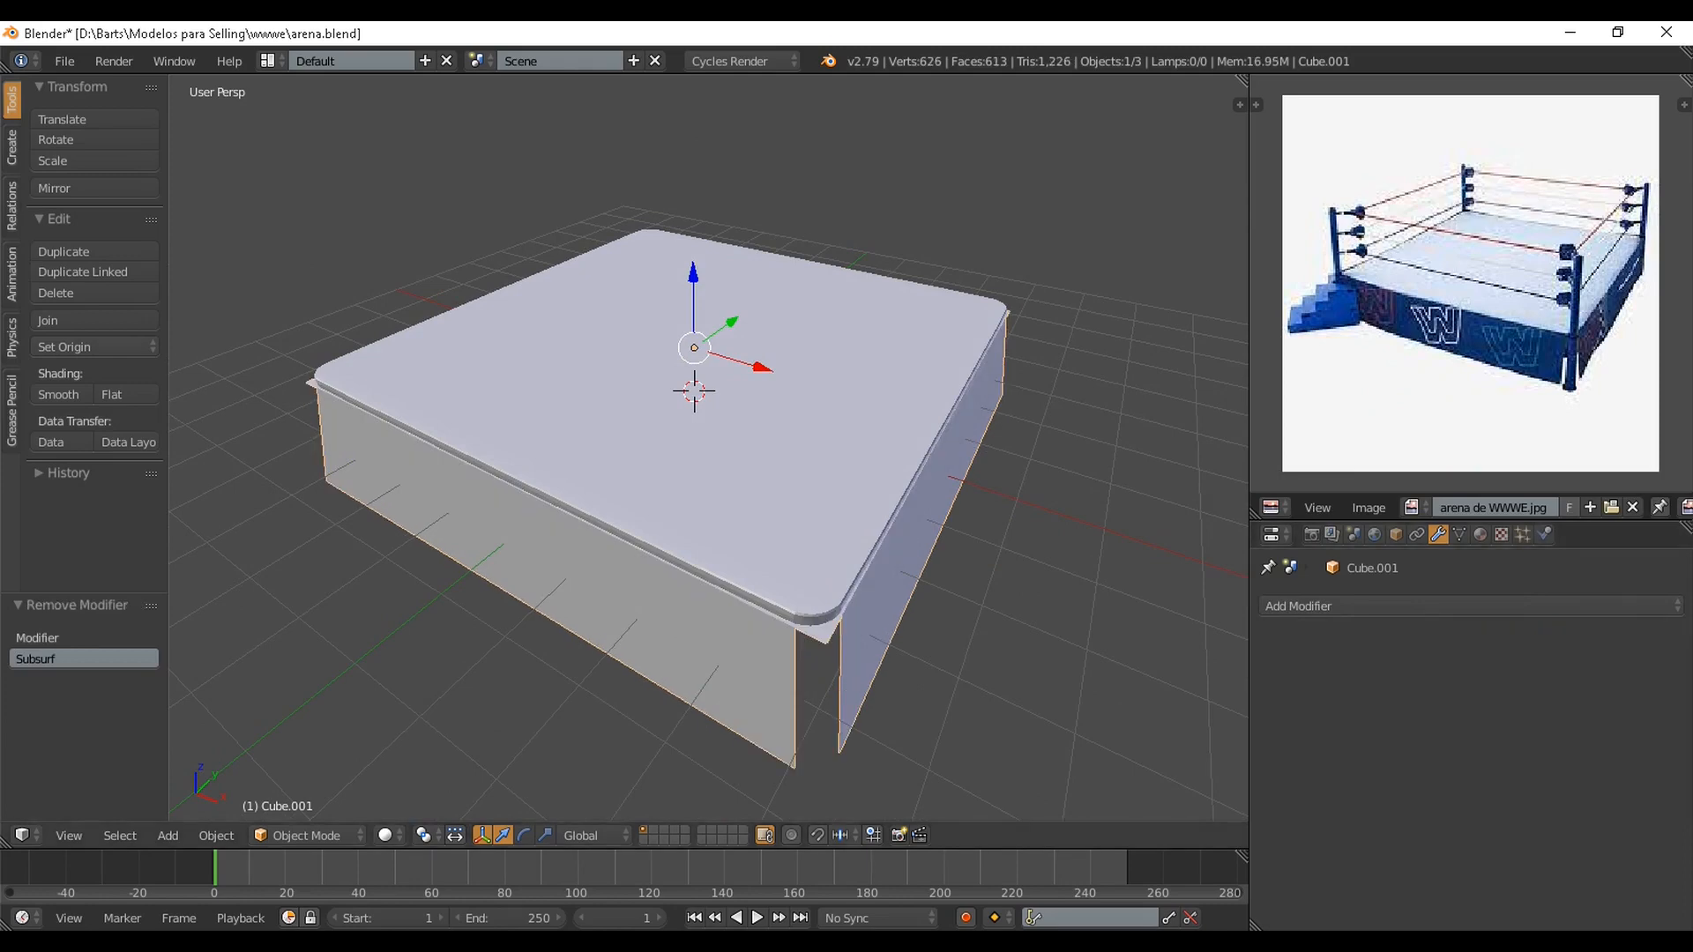
Delete the four small corner faces of the skirt object that stick out beneath the slab's rounded corners
{"action": "middle_click_drag", "start_coordinate": [1014, 494], "coordinate": [992, 457]}
{"action": "key", "text": "Tab"}
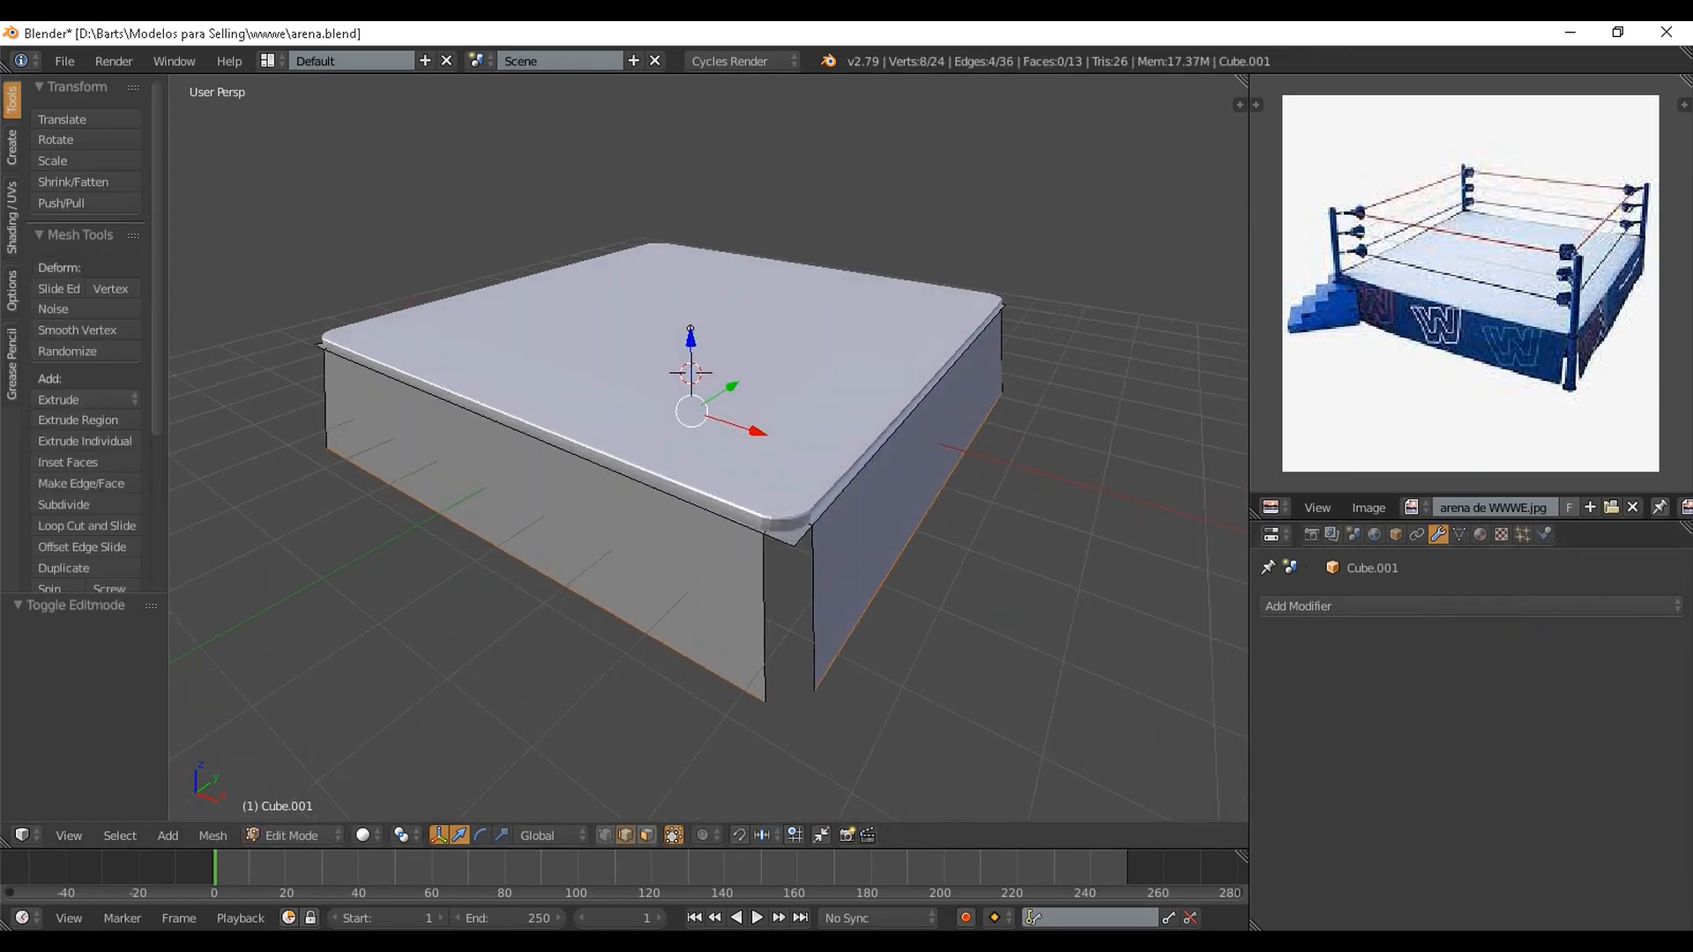
{"action": "middle_click_drag", "start_coordinate": [787, 533], "coordinate": [957, 547]}
{"action": "right_click", "coordinate": [580, 616], "text": "shift"}
{"action": "middle_click_drag", "start_coordinate": [581, 615], "coordinate": [776, 666]}
{"action": "right_click", "coordinate": [757, 609], "text": "shift"}
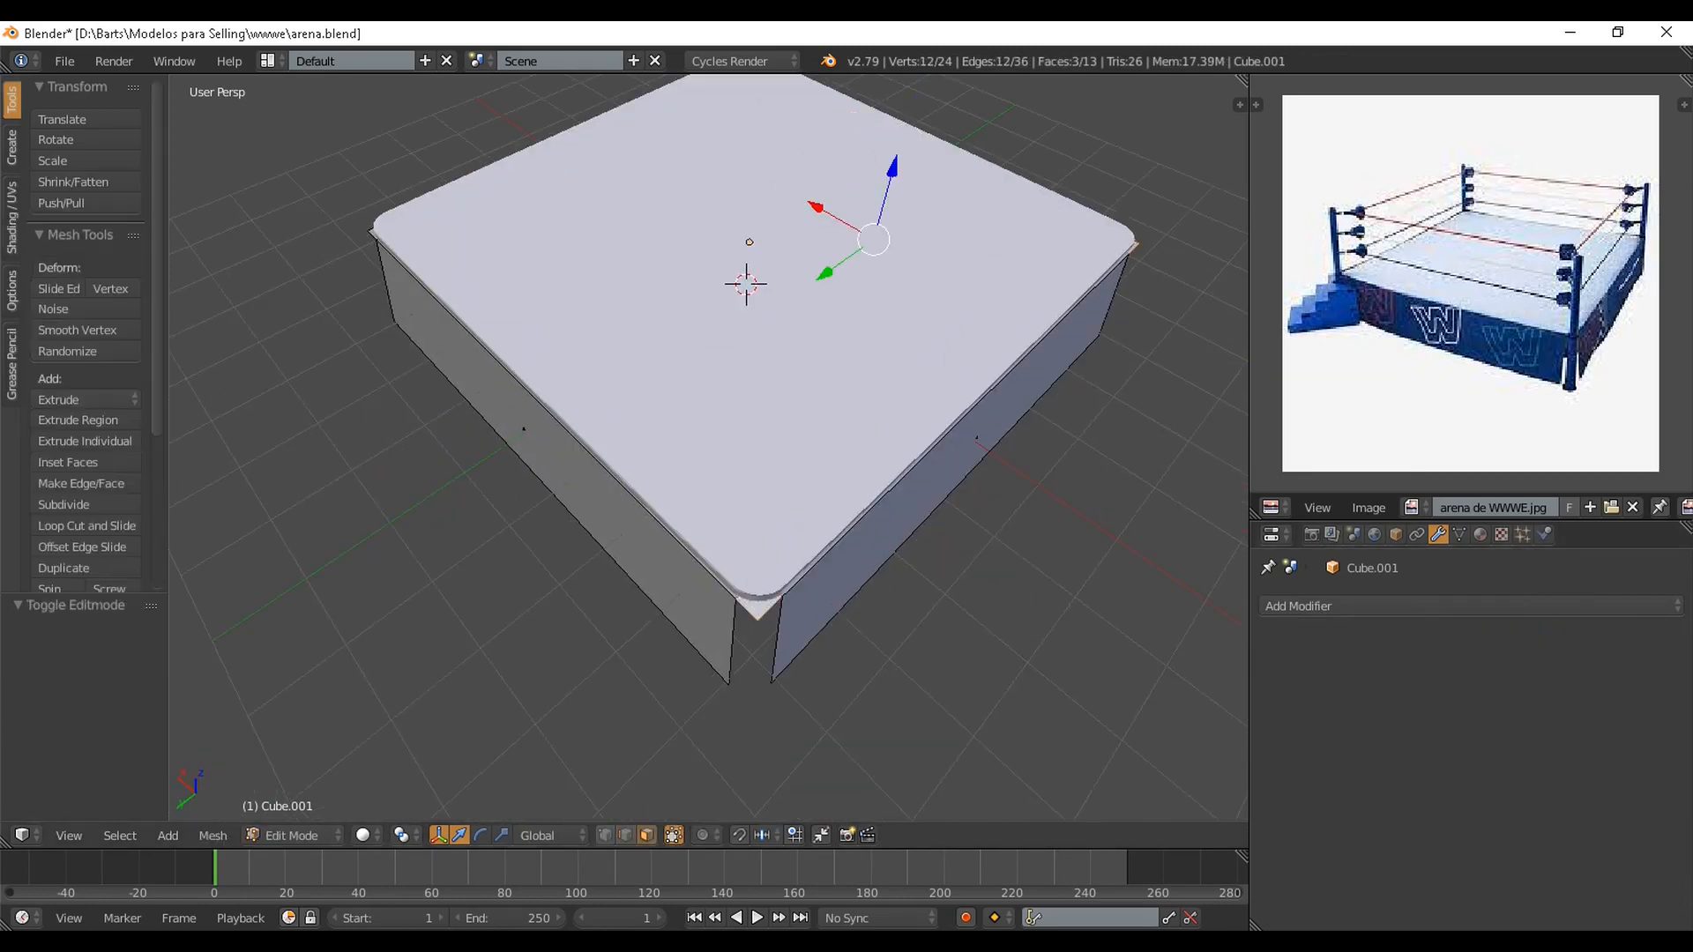
{"action": "middle_click_drag", "start_coordinate": [757, 608], "coordinate": [912, 613]}
{"action": "key", "text": "x"}
{"action": "left_click", "coordinate": [483, 704]}
{"action": "key", "text": "Tab"}
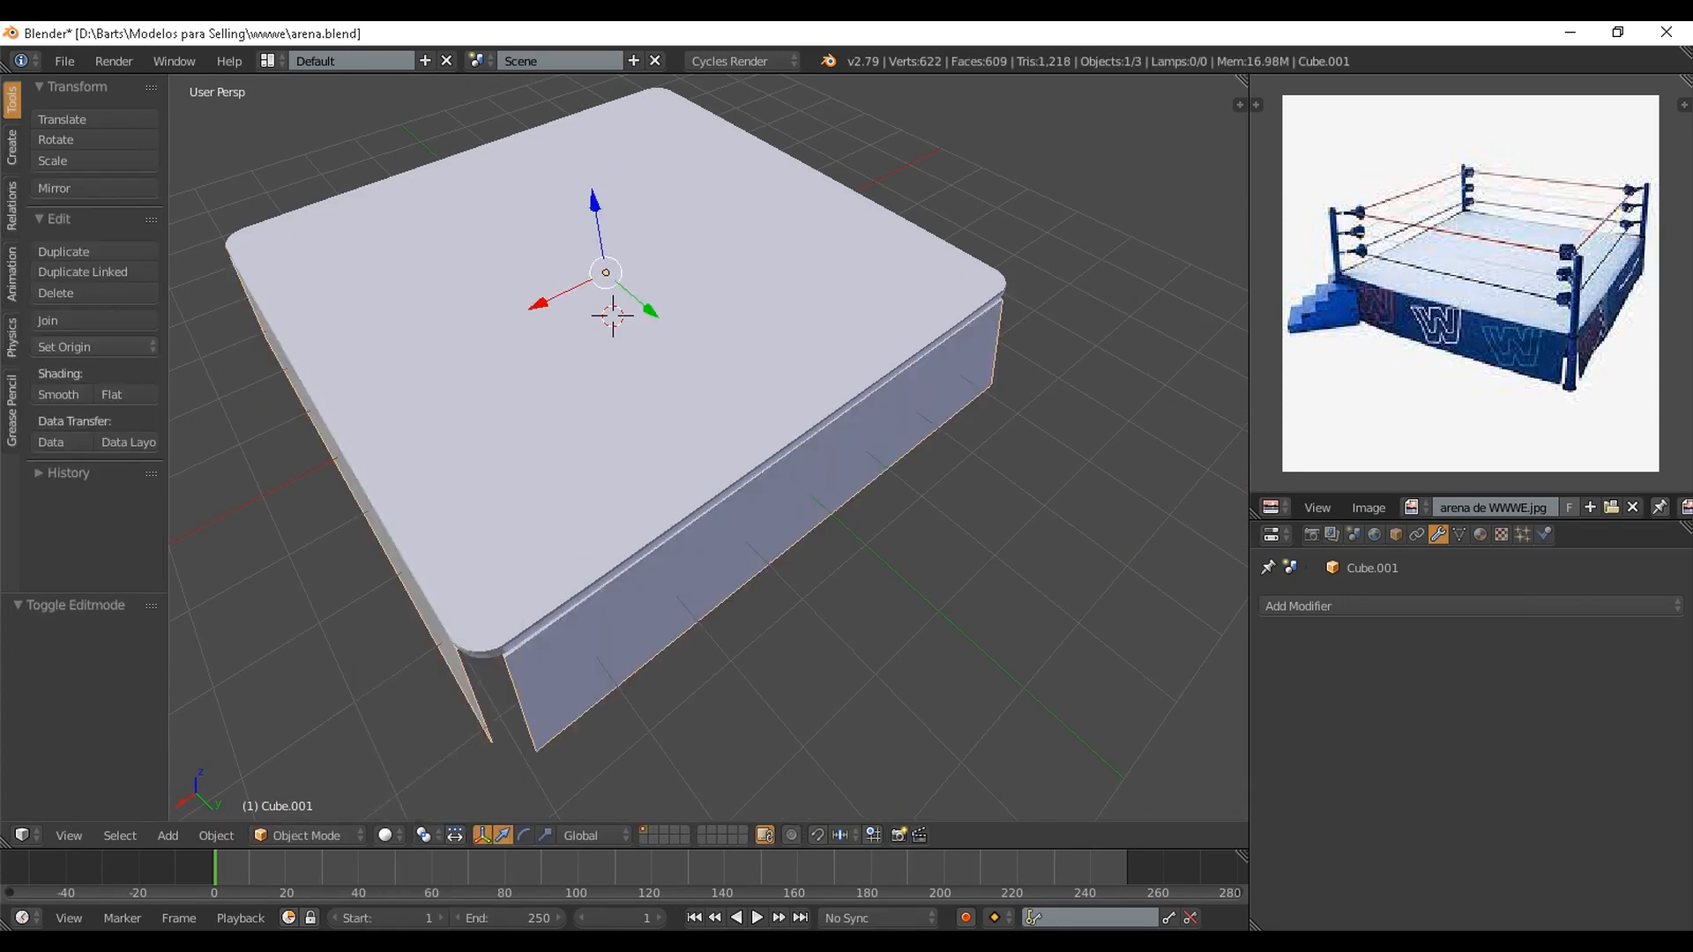
Save the file and place the 3D cursor at the ring's front corner
{"action": "key", "text": "ctrl+s"}
{"action": "middle_click_drag", "start_coordinate": [529, 635], "coordinate": [820, 620]}
{"action": "scroll", "coordinate": [767, 568], "scroll_direction": "down", "scroll_amount": 2}
{"action": "scroll", "coordinate": [820, 620], "scroll_direction": "up", "scroll_amount": 1}
{"action": "left_click", "coordinate": [822, 620]}
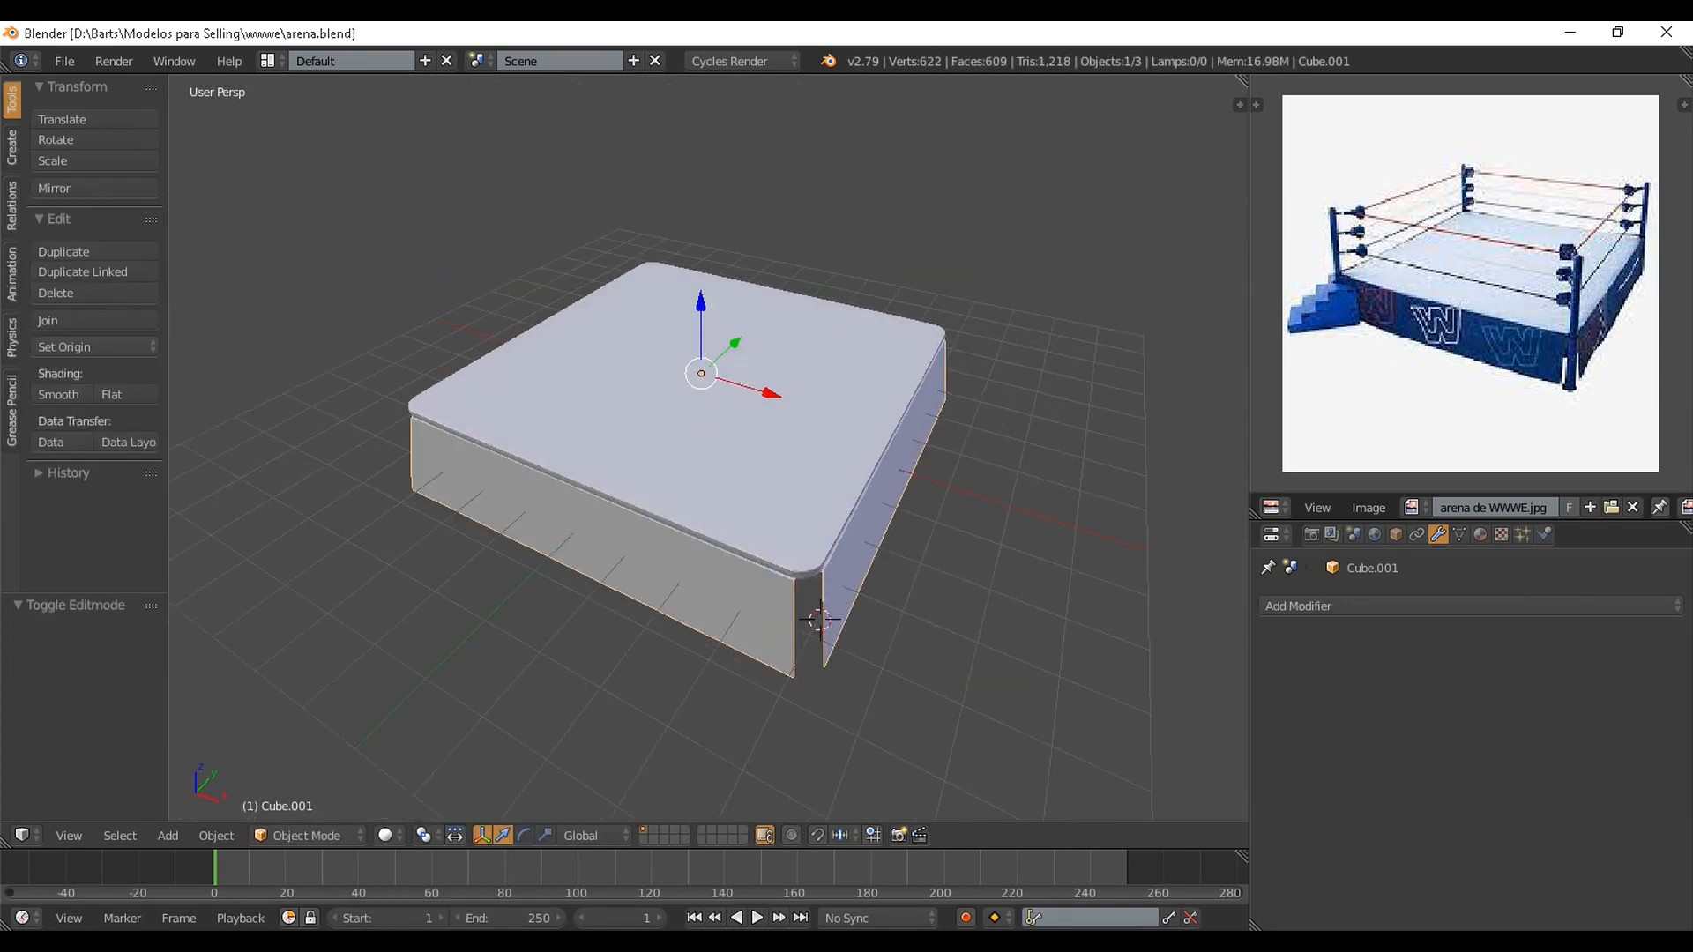
{"action": "key", "text": "shift+a"}
{"action": "key", "text": "Escape"}
{"action": "key", "text": "ctrl+a"}
{"action": "key", "text": "Escape"}
{"action": "key", "text": "shift+a"}
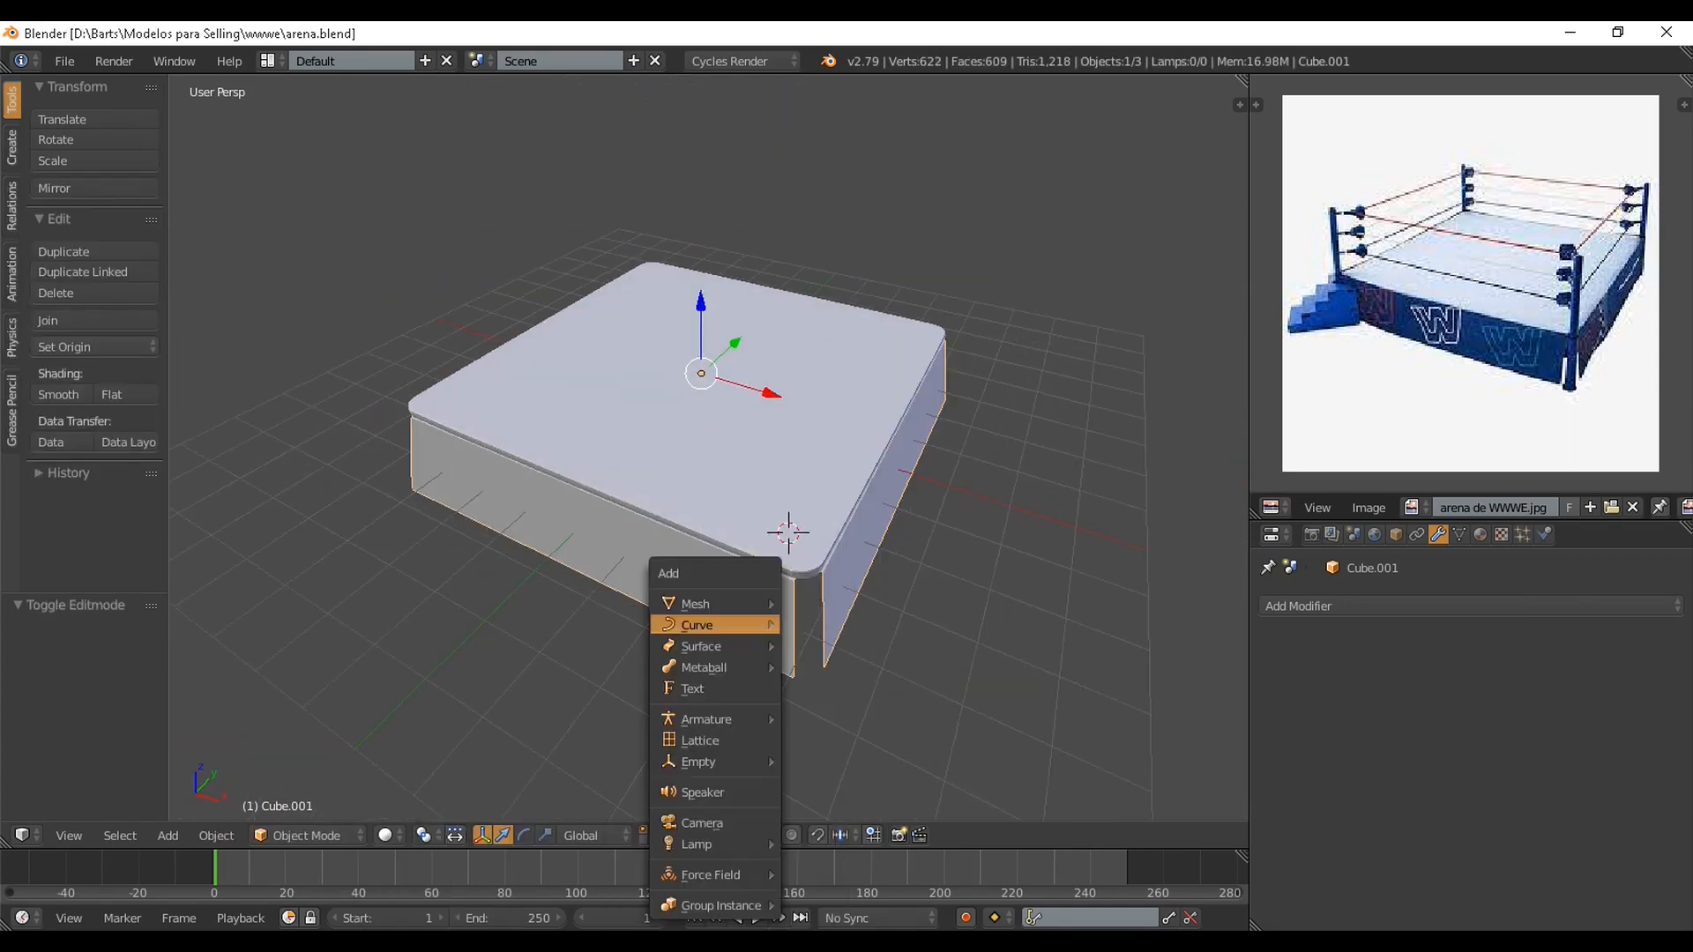
{"action": "key", "text": "Escape"}
Add a cylinder mesh at the 3D cursor for the corner post
{"action": "key", "text": "shift+a"}
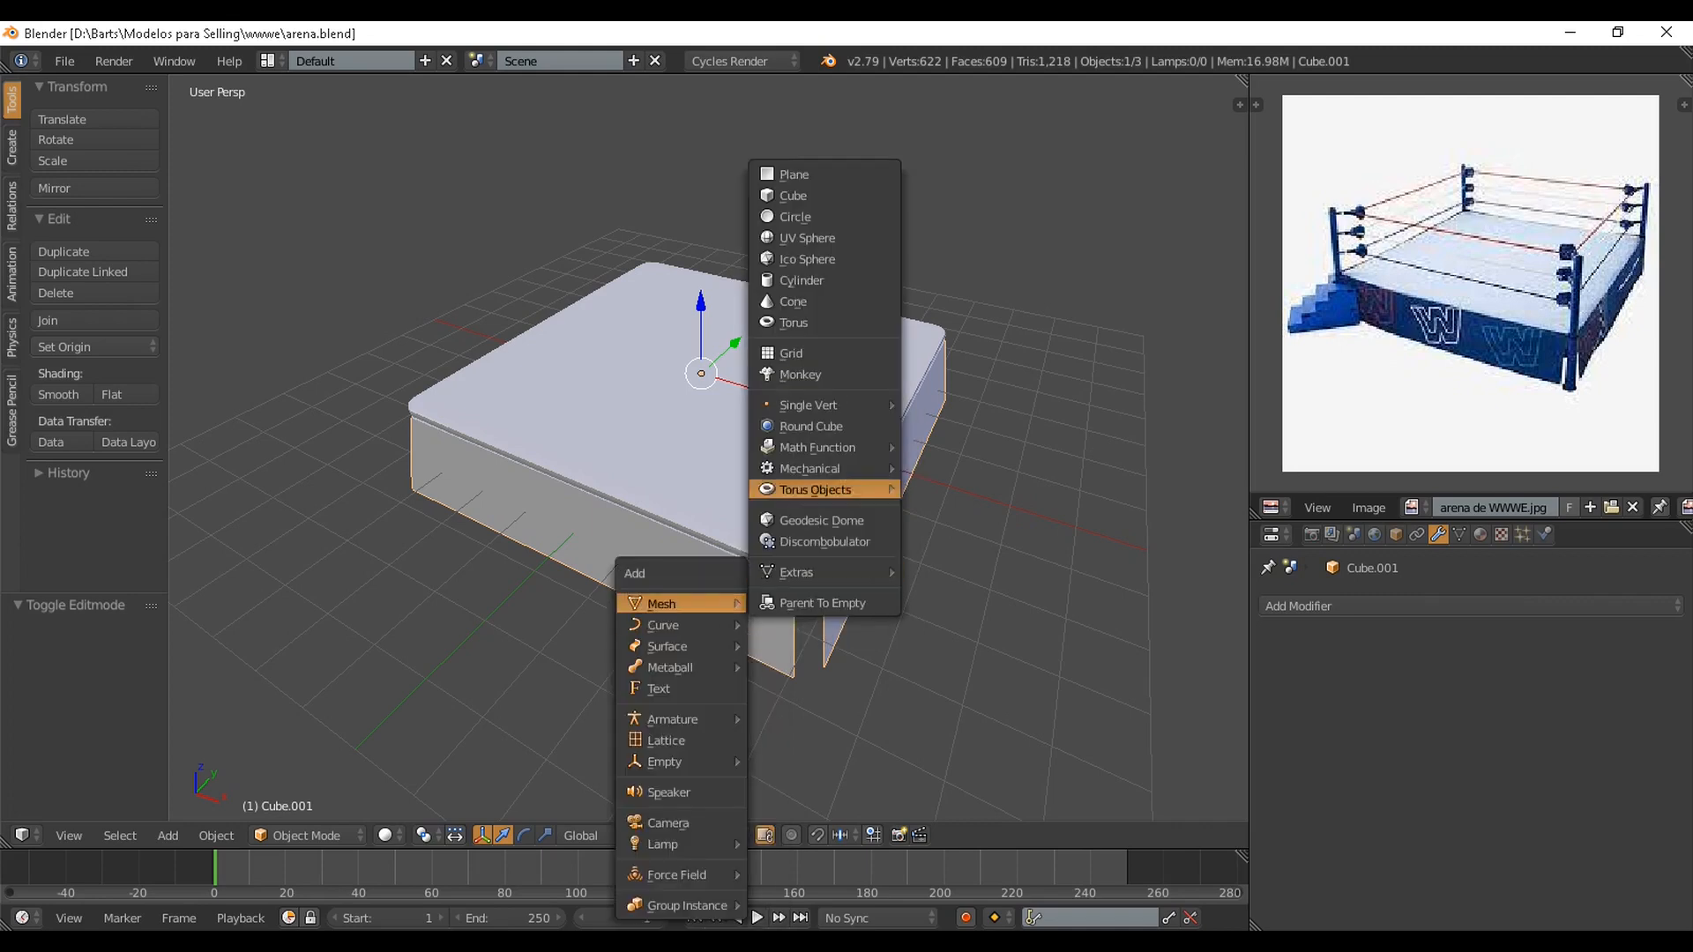
{"action": "left_click", "coordinate": [802, 279]}
{"action": "scroll", "coordinate": [568, 307], "scroll_direction": "down", "scroll_amount": 3}
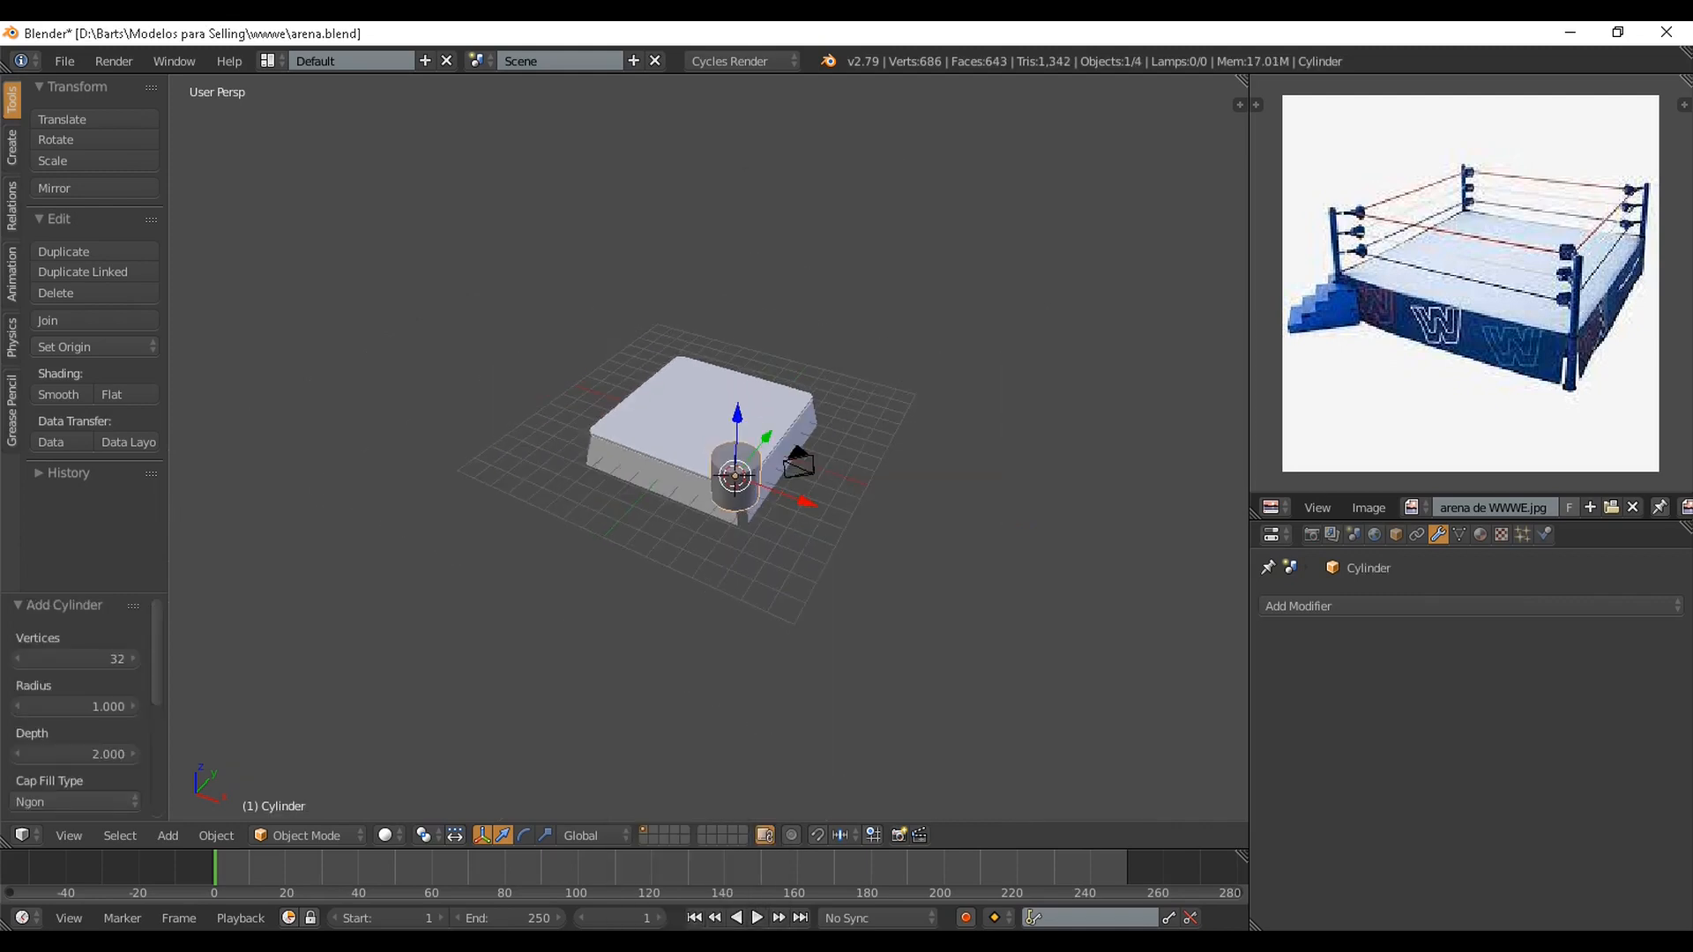
In the right side view, move the cylinder along Y clear of the platform and scale it down to about 0.14
{"action": "key", "text": "KP_3"}
{"action": "scroll", "coordinate": [529, 359], "scroll_direction": "up", "scroll_amount": 6}
{"action": "key", "text": "g"}
{"action": "key", "text": "y"}
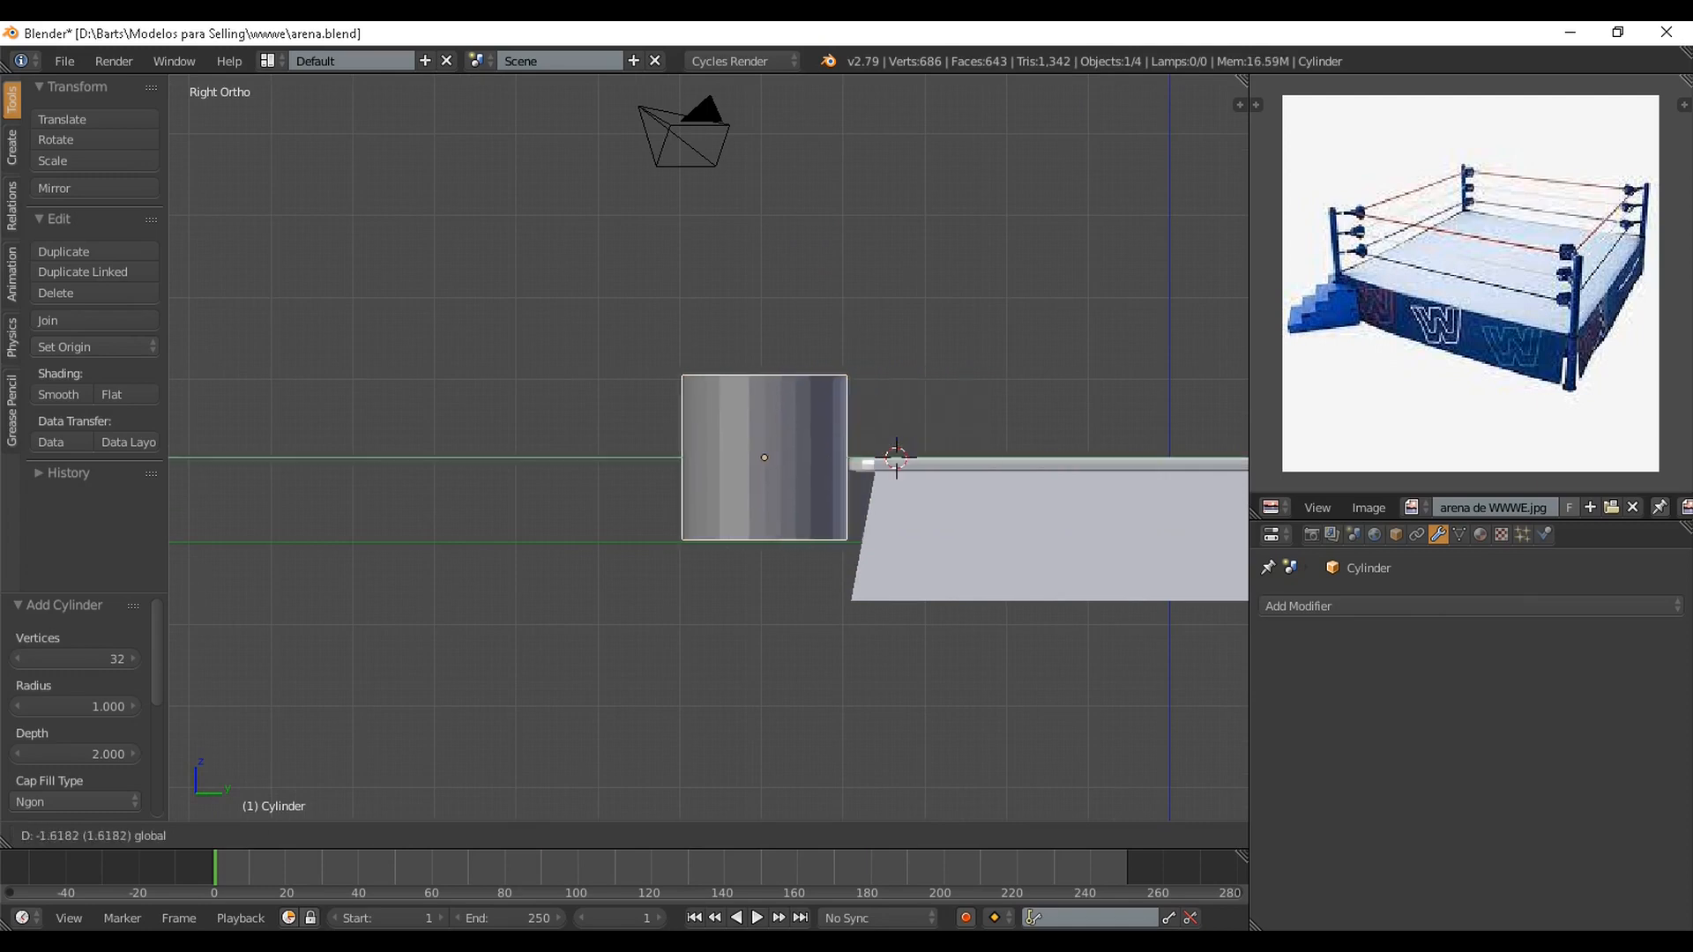
{"action": "left_click", "coordinate": [723, 508]}
{"action": "key", "text": "s"}
{"action": "left_click", "coordinate": [718, 501]}
{"action": "scroll", "coordinate": [718, 501], "scroll_direction": "up", "scroll_amount": 1}
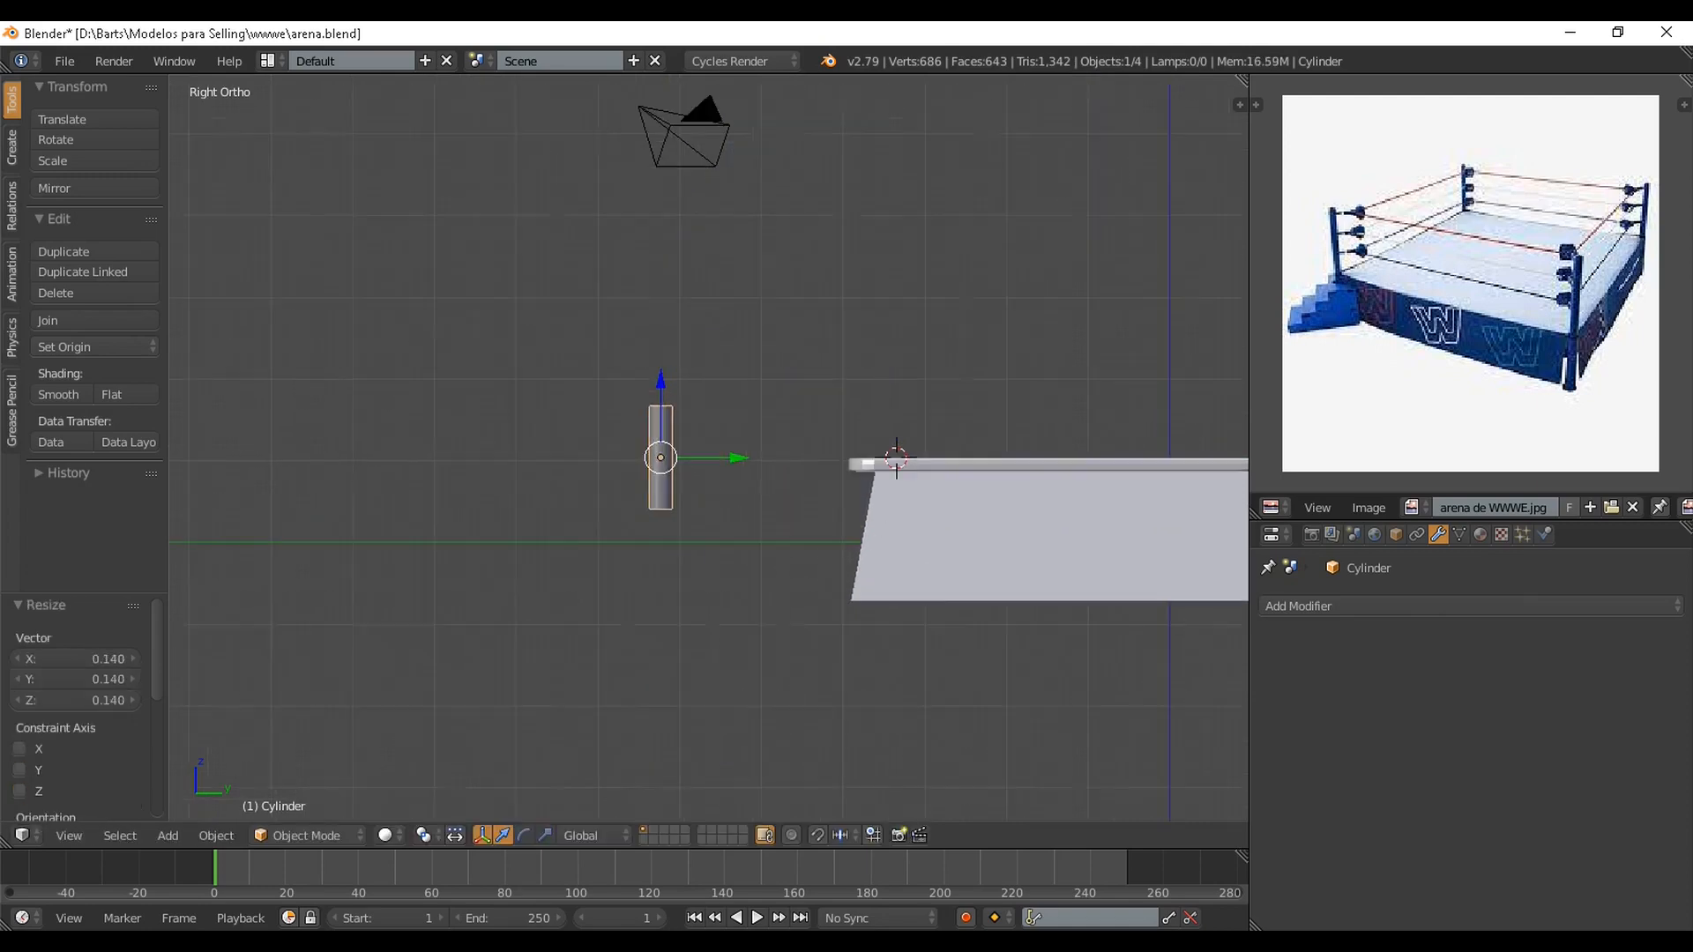
Stretch the cylinder along Z by about 3.01 into a tall post and move it along Y against the slab's edge
{"action": "key", "text": "s"}
{"action": "key", "text": "z"}
{"action": "left_click", "coordinate": [691, 587]}
{"action": "left_click_drag", "start_coordinate": [737, 457], "coordinate": [785, 458]}
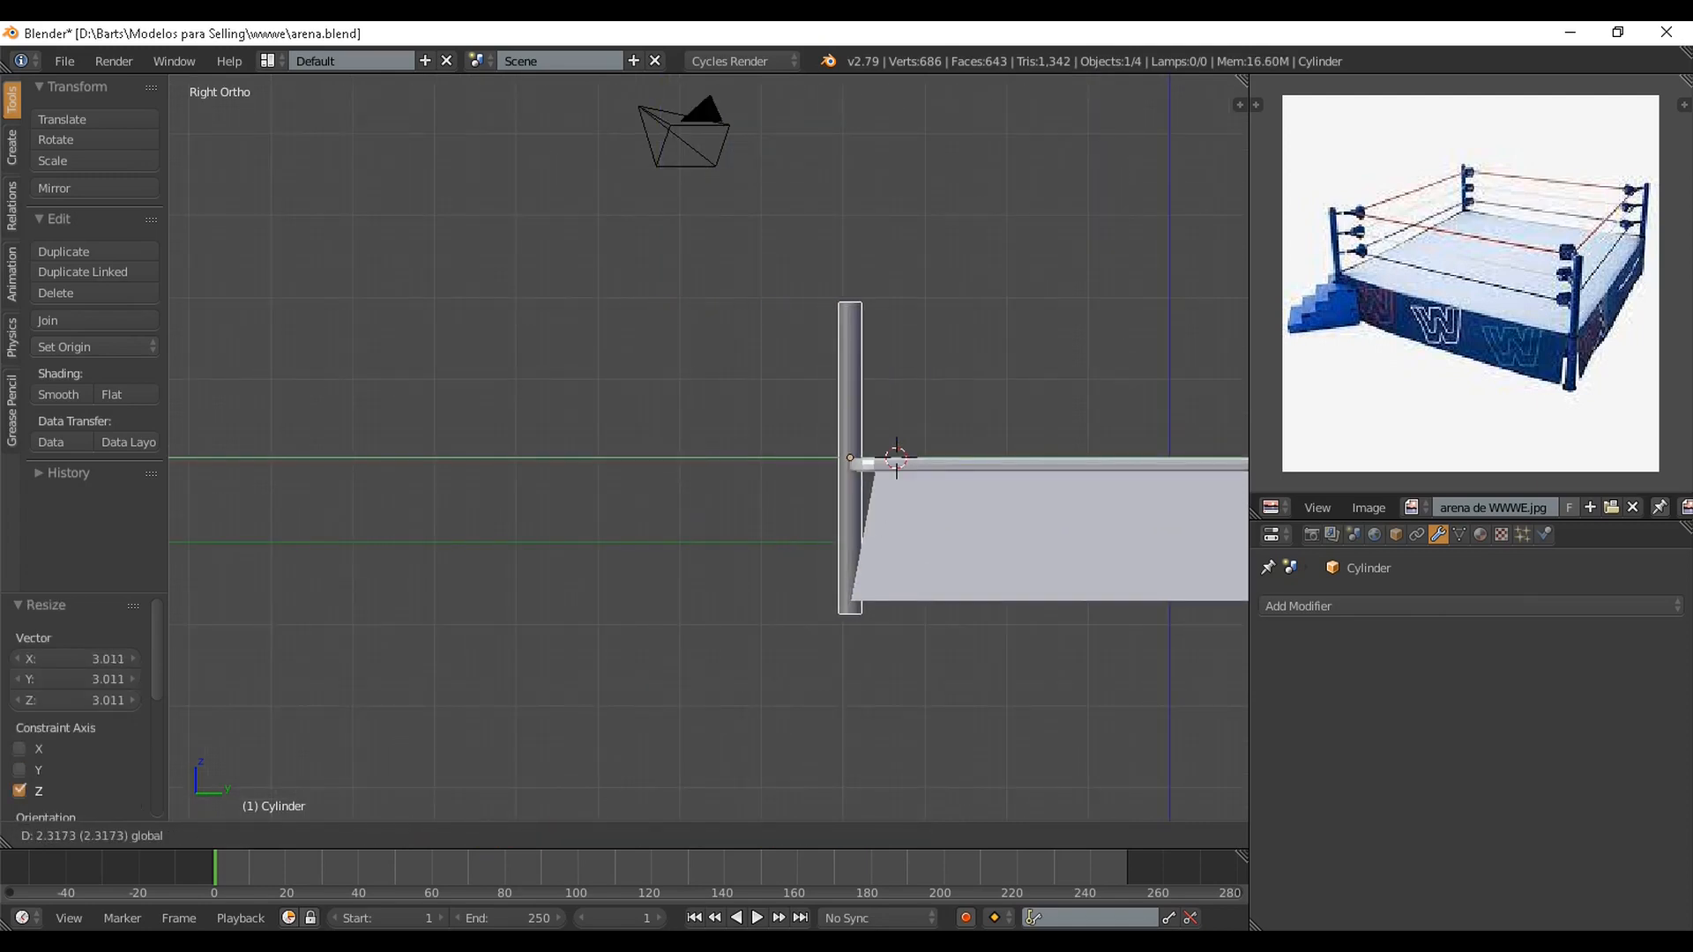
Stretch the post along Z by about 1.22 and raise it along Z by about 0.39
{"action": "left_click_drag", "start_coordinate": [895, 457], "coordinate": [898, 458]}
{"action": "key", "text": "s"}
{"action": "key", "text": "z"}
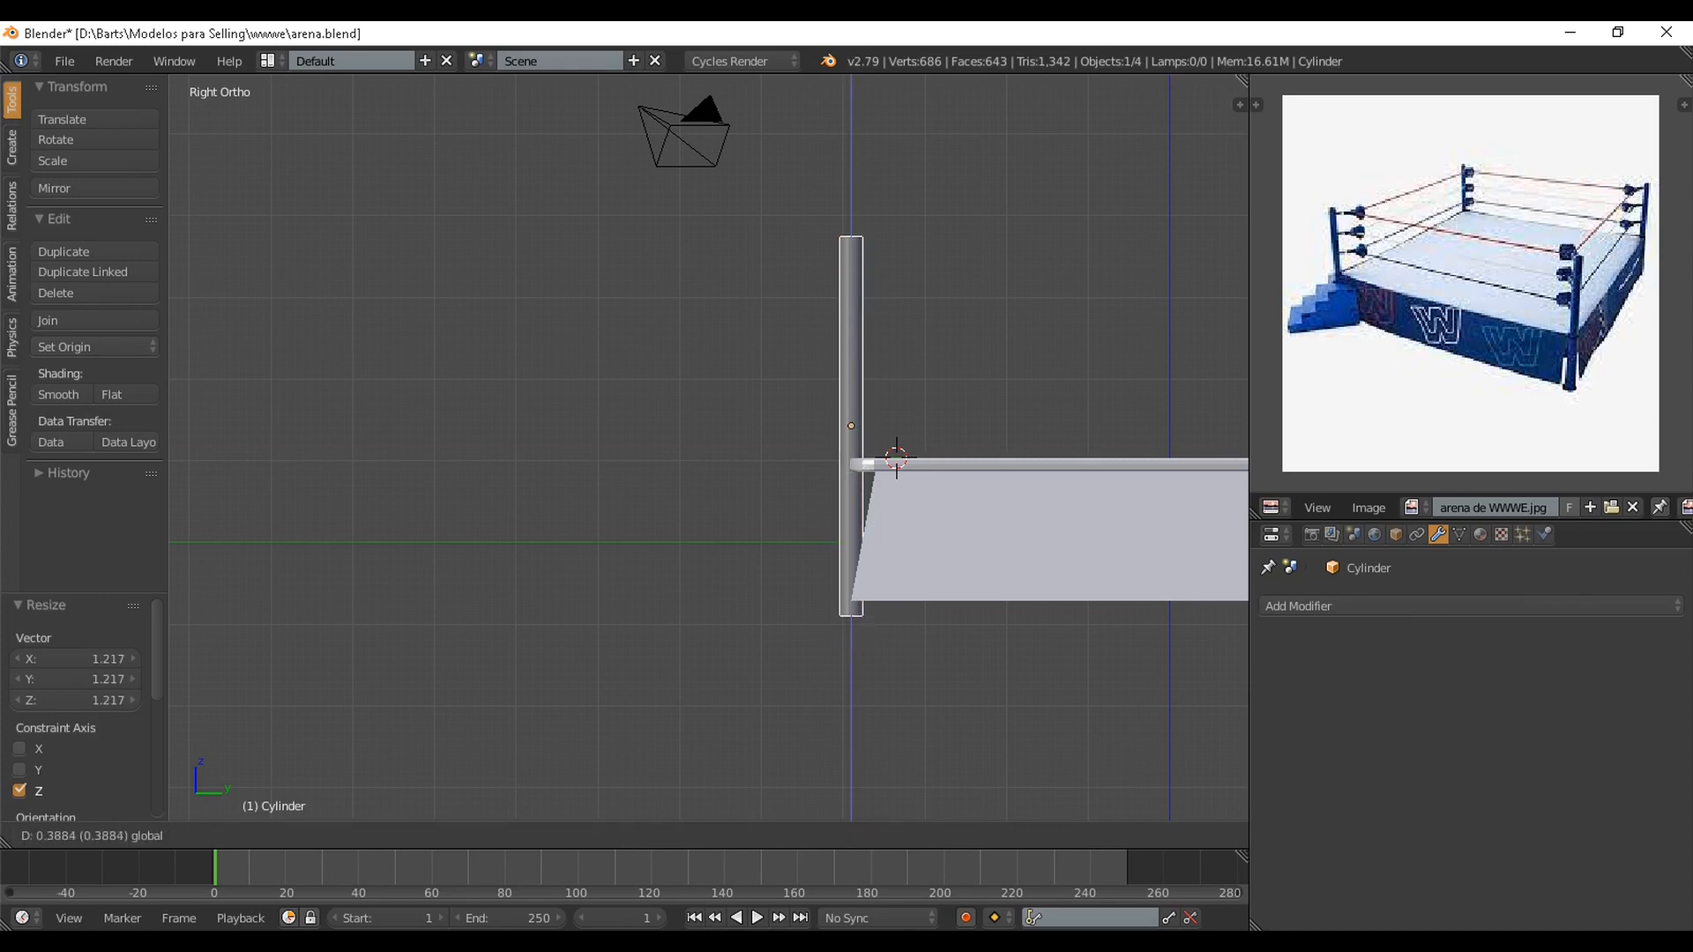
Save the file and move the post 0.568 along X to the outside of the slab's corner
{"action": "key", "text": "KP_5"}
{"action": "scroll", "coordinate": [851, 459], "scroll_direction": "down", "scroll_amount": 7}
{"action": "middle_click_drag", "start_coordinate": [851, 459], "coordinate": [798, 424]}
{"action": "key", "text": "ctrl+s"}
{"action": "scroll", "coordinate": [851, 459], "scroll_direction": "up", "scroll_amount": 5}
{"action": "left_click_drag", "start_coordinate": [839, 424], "coordinate": [887, 431]}
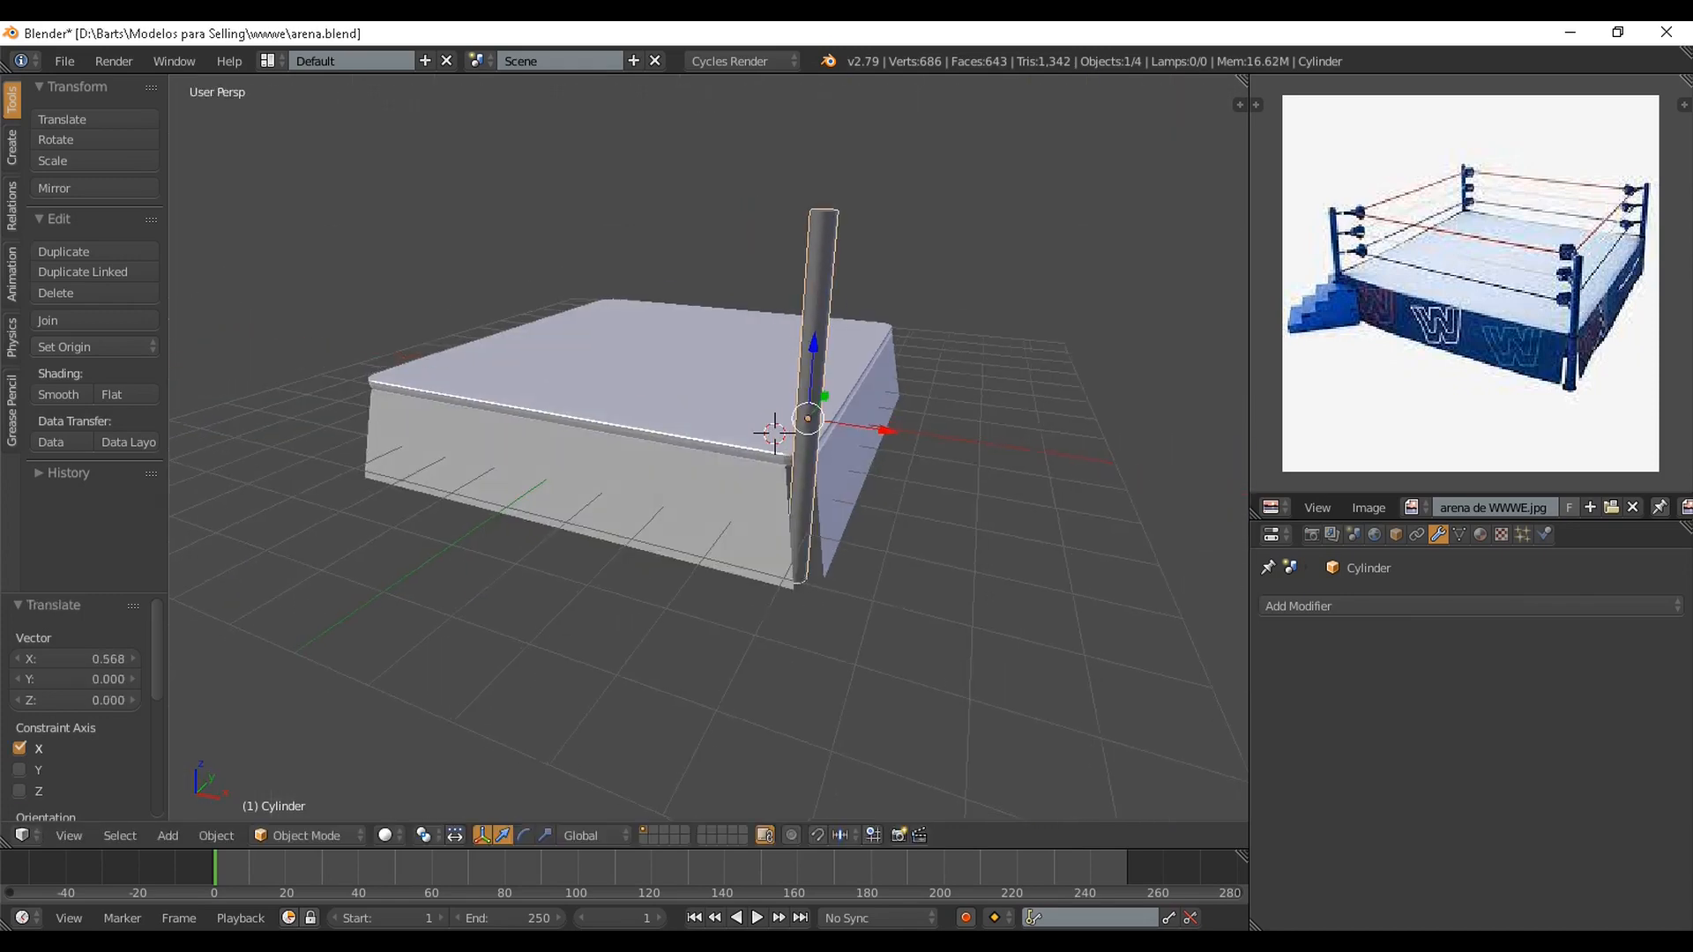
In the right side view, nudge the post slightly along Y toward the slab's edge
{"action": "middle_click_drag", "start_coordinate": [887, 431], "coordinate": [961, 332]}
{"action": "scroll", "coordinate": [962, 331], "scroll_direction": "down", "scroll_amount": 4}
{"action": "key", "text": "KP_3"}
{"action": "key", "text": "KP_5"}
{"action": "scroll", "coordinate": [882, 388], "scroll_direction": "up", "scroll_amount": 3}
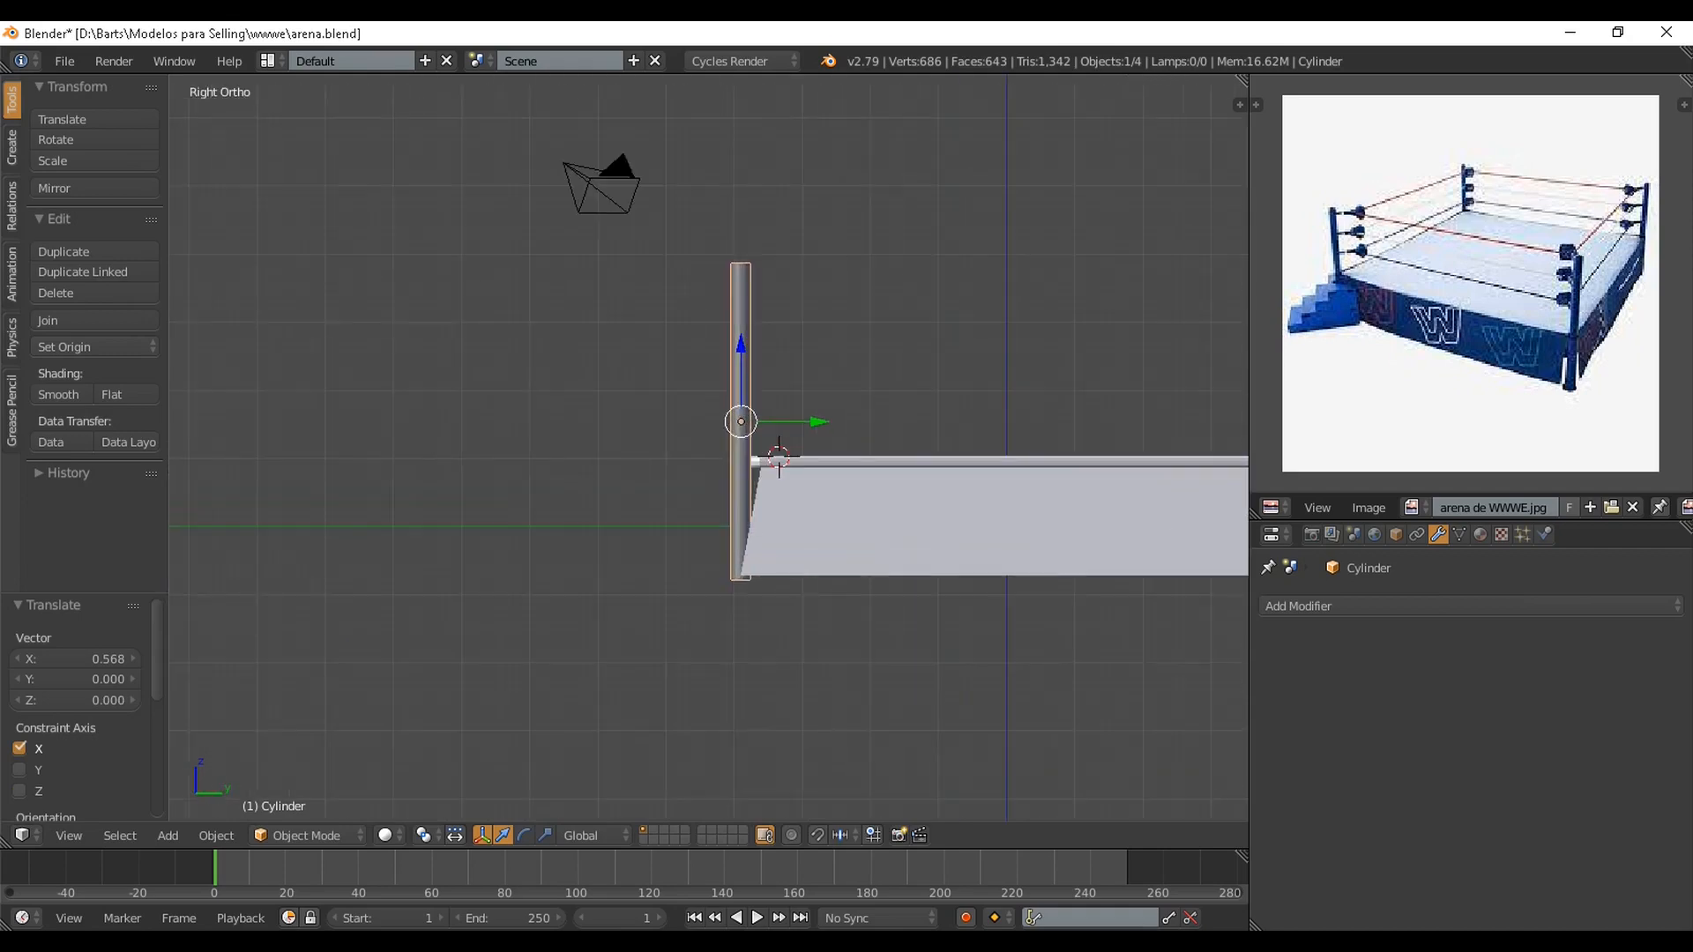
{"action": "left_click_drag", "start_coordinate": [817, 422], "coordinate": [820, 421]}
Give the corner post a new material and save the file
{"action": "left_click", "coordinate": [1480, 534]}
{"action": "left_click", "coordinate": [1402, 675]}
{"action": "key", "text": "KP_5"}
{"action": "middle_click_drag", "start_coordinate": [493, 445], "coordinate": [723, 511]}
{"action": "key", "text": "ctrl+s"}
{"action": "left_click", "coordinate": [813, 527]}
Add a loop cut around the corner post and slide it down near the slab's level
{"action": "scroll", "coordinate": [813, 526], "scroll_direction": "up", "scroll_amount": 2}
{"action": "key", "text": "Tab"}
{"action": "scroll", "coordinate": [728, 506], "scroll_direction": "up", "scroll_amount": 2}
{"action": "left_click", "coordinate": [740, 529]}
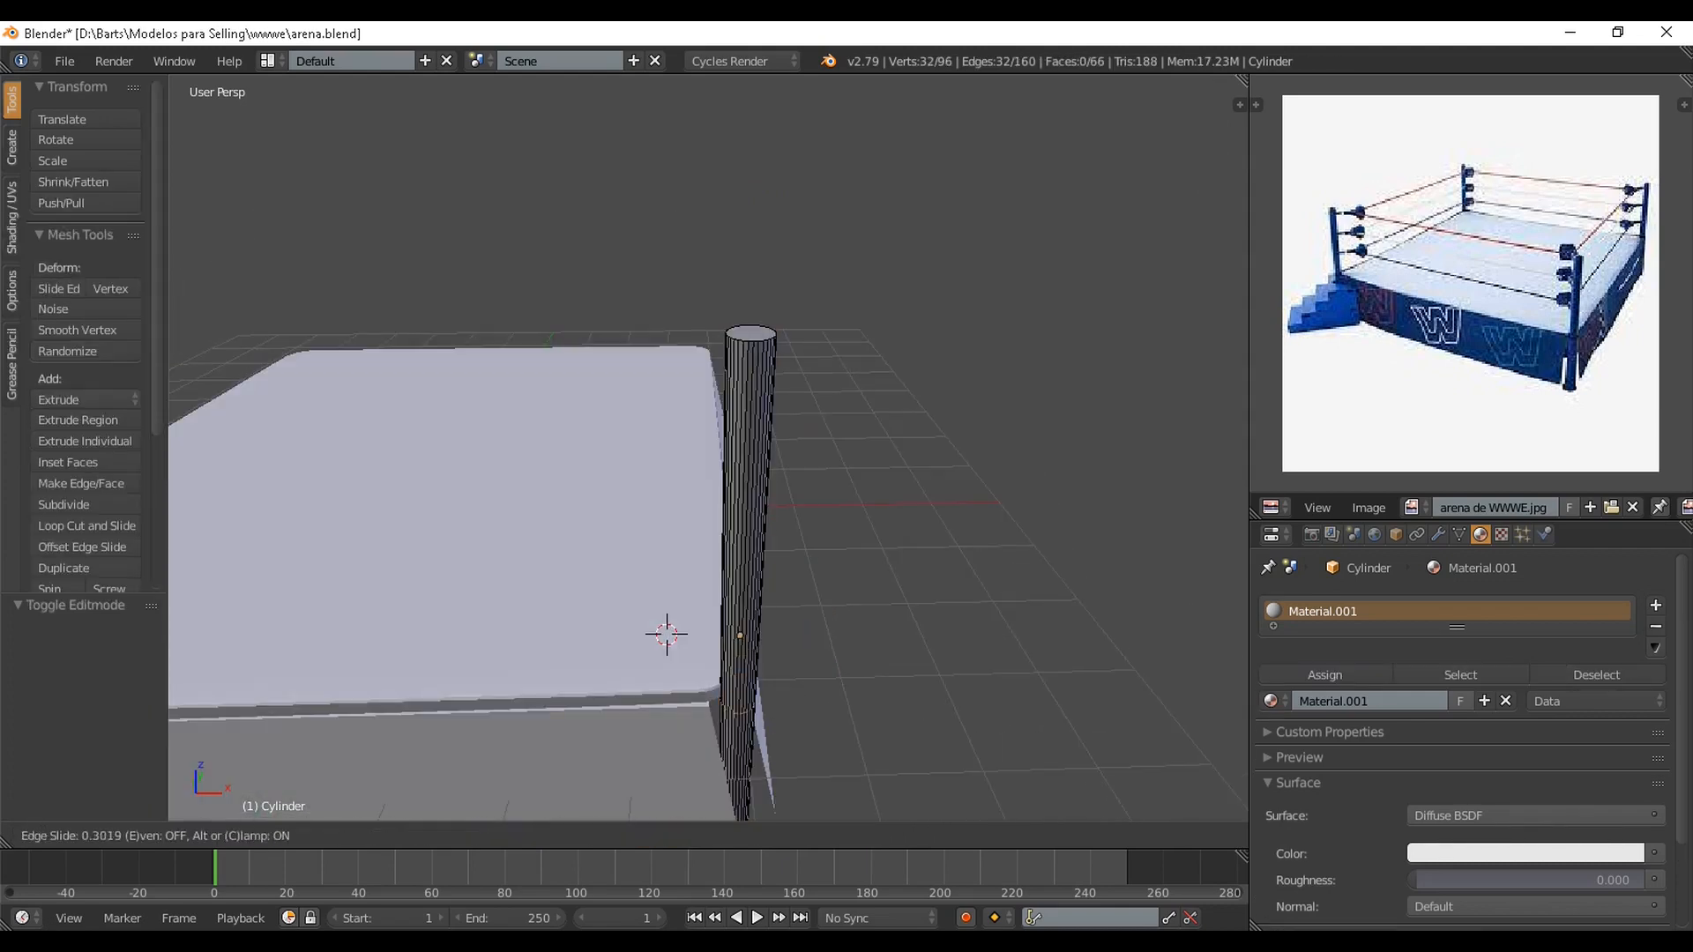
{"action": "left_click", "coordinate": [739, 589]}
Scale down the post's top face to taper its upper part, and save the file
{"action": "right_click", "coordinate": [751, 333]}
{"action": "middle_click_drag", "start_coordinate": [939, 419], "coordinate": [925, 476]}
{"action": "key", "text": "s"}
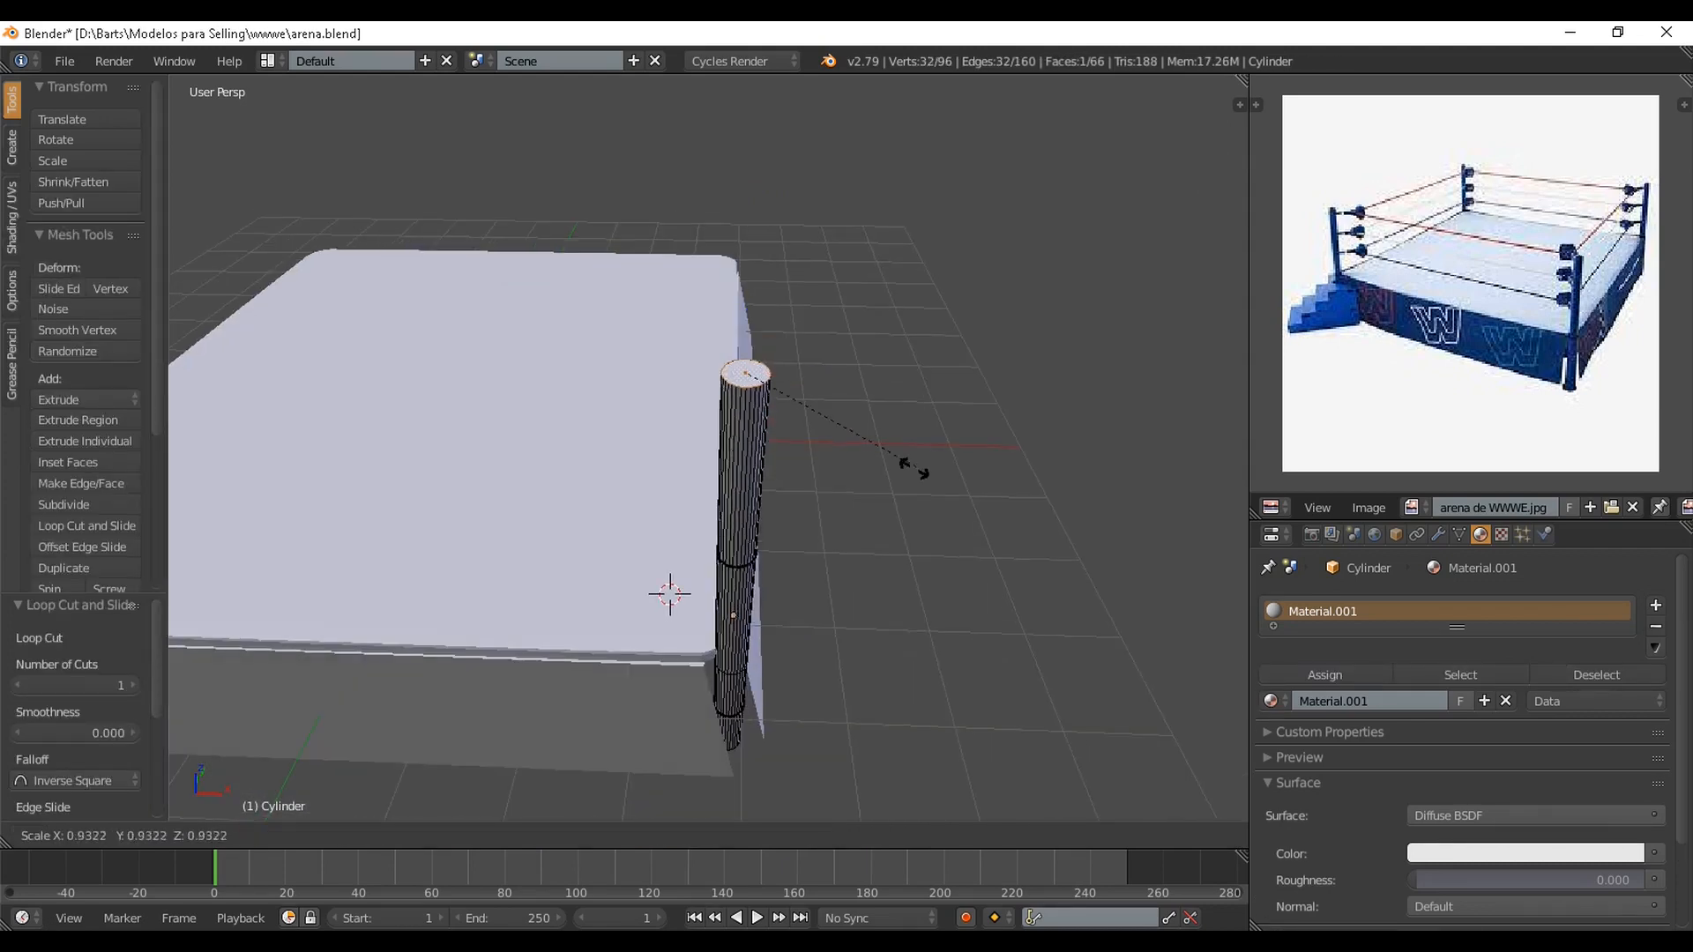
{"action": "left_click", "coordinate": [821, 446]}
{"action": "key", "text": "Tab"}
{"action": "middle_click_drag", "start_coordinate": [821, 446], "coordinate": [783, 361]}
{"action": "key", "text": "ctrl+s"}
{"action": "left_click", "coordinate": [869, 555]}
Add a loop cut just above the slab's edge on the post, scale it to about 0.84, and save the file
{"action": "scroll", "coordinate": [783, 361], "scroll_direction": "up", "scroll_amount": 2}
{"action": "key", "text": "Tab"}
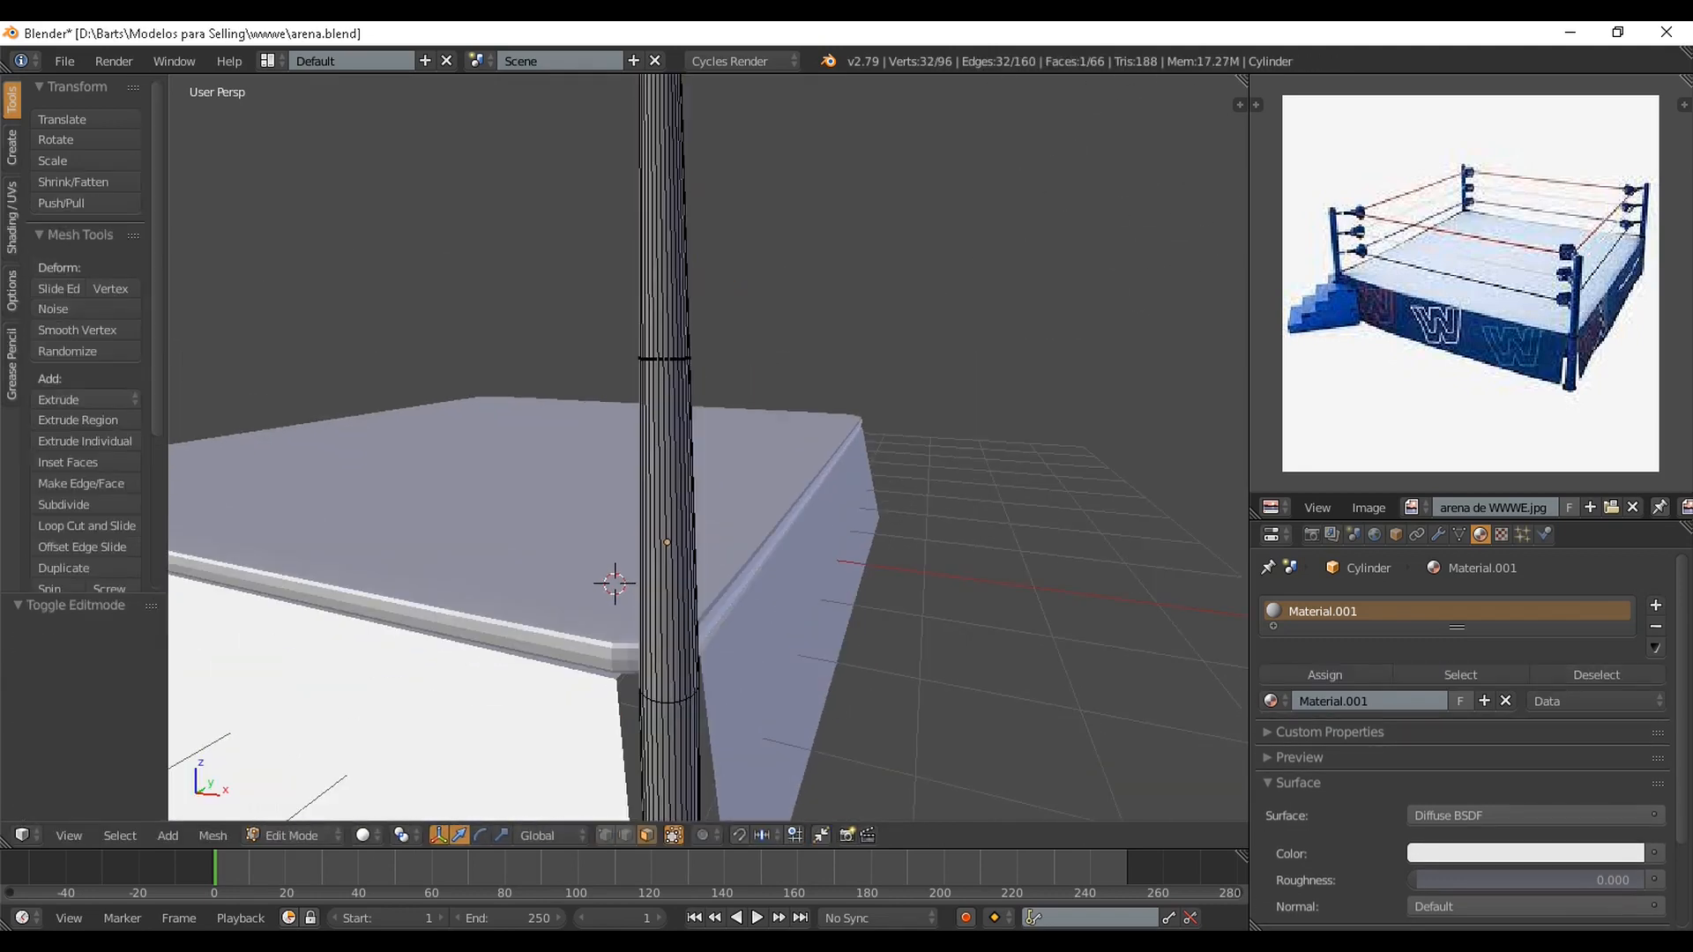
{"action": "left_click", "coordinate": [750, 599]}
{"action": "key", "text": "s"}
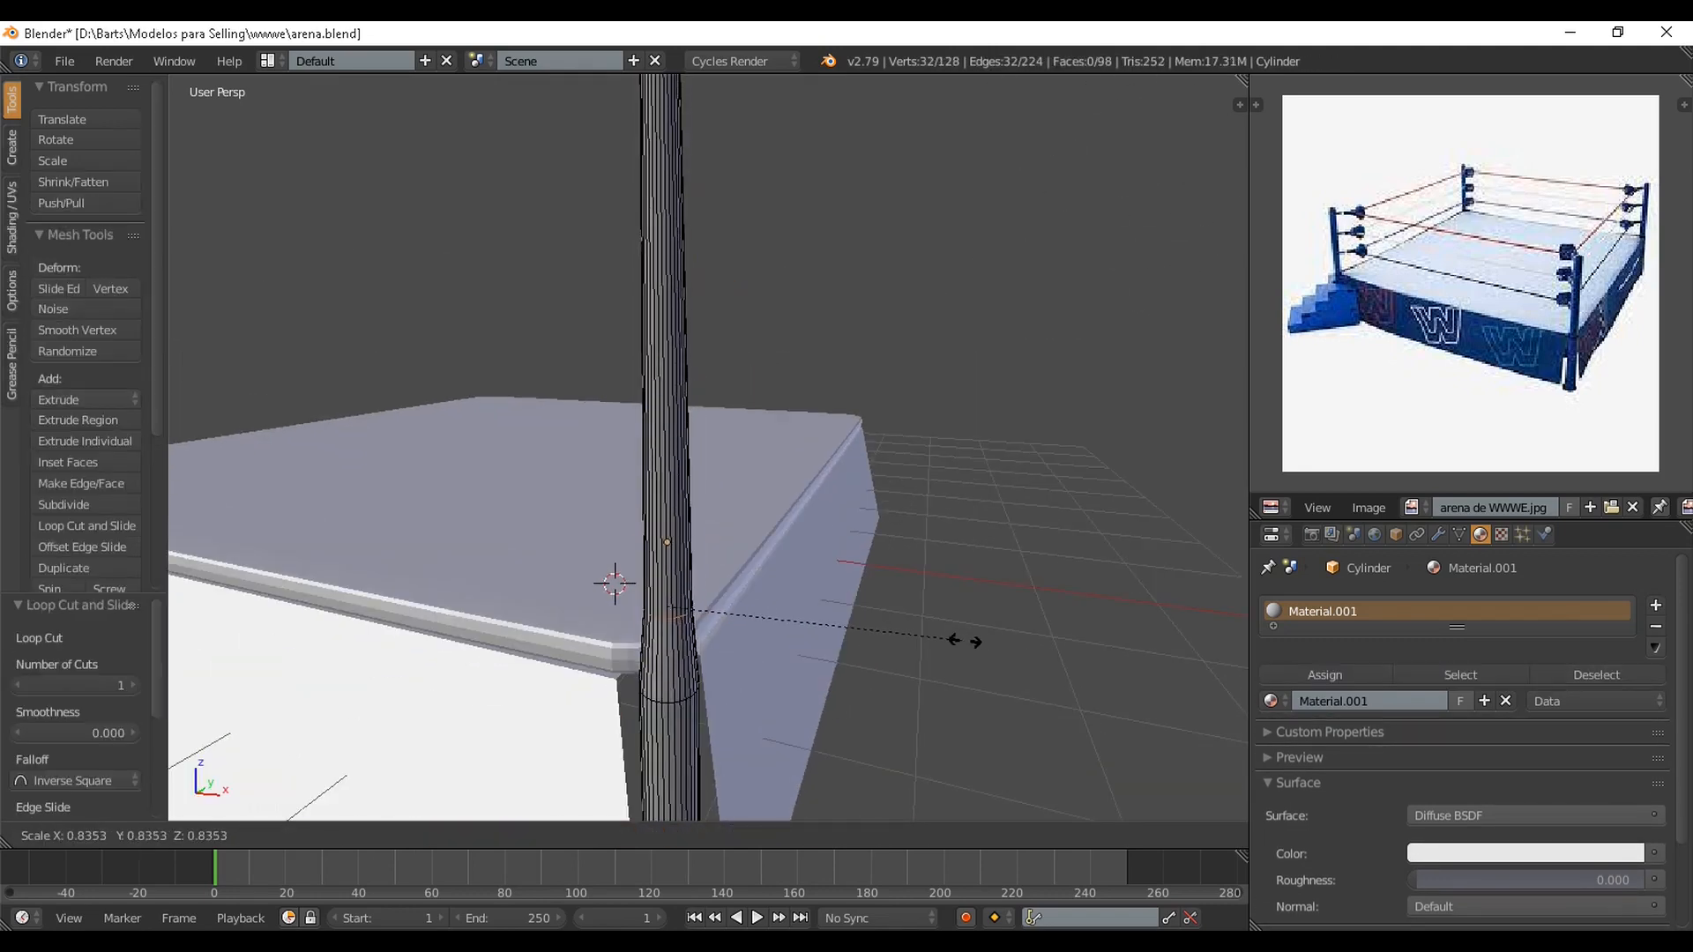
{"action": "left_click", "coordinate": [962, 642]}
{"action": "key", "text": "Tab"}
{"action": "scroll", "coordinate": [935, 617], "scroll_direction": "down", "scroll_amount": 3}
{"action": "key", "text": "ctrl+s"}
{"action": "left_click", "coordinate": [864, 577]}
Add Bevel and Subdivision Surface modifiers to the post and set the bevel to 2 segments
{"action": "middle_click_drag", "start_coordinate": [793, 485], "coordinate": [794, 529]}
{"action": "left_click", "coordinate": [1438, 534]}
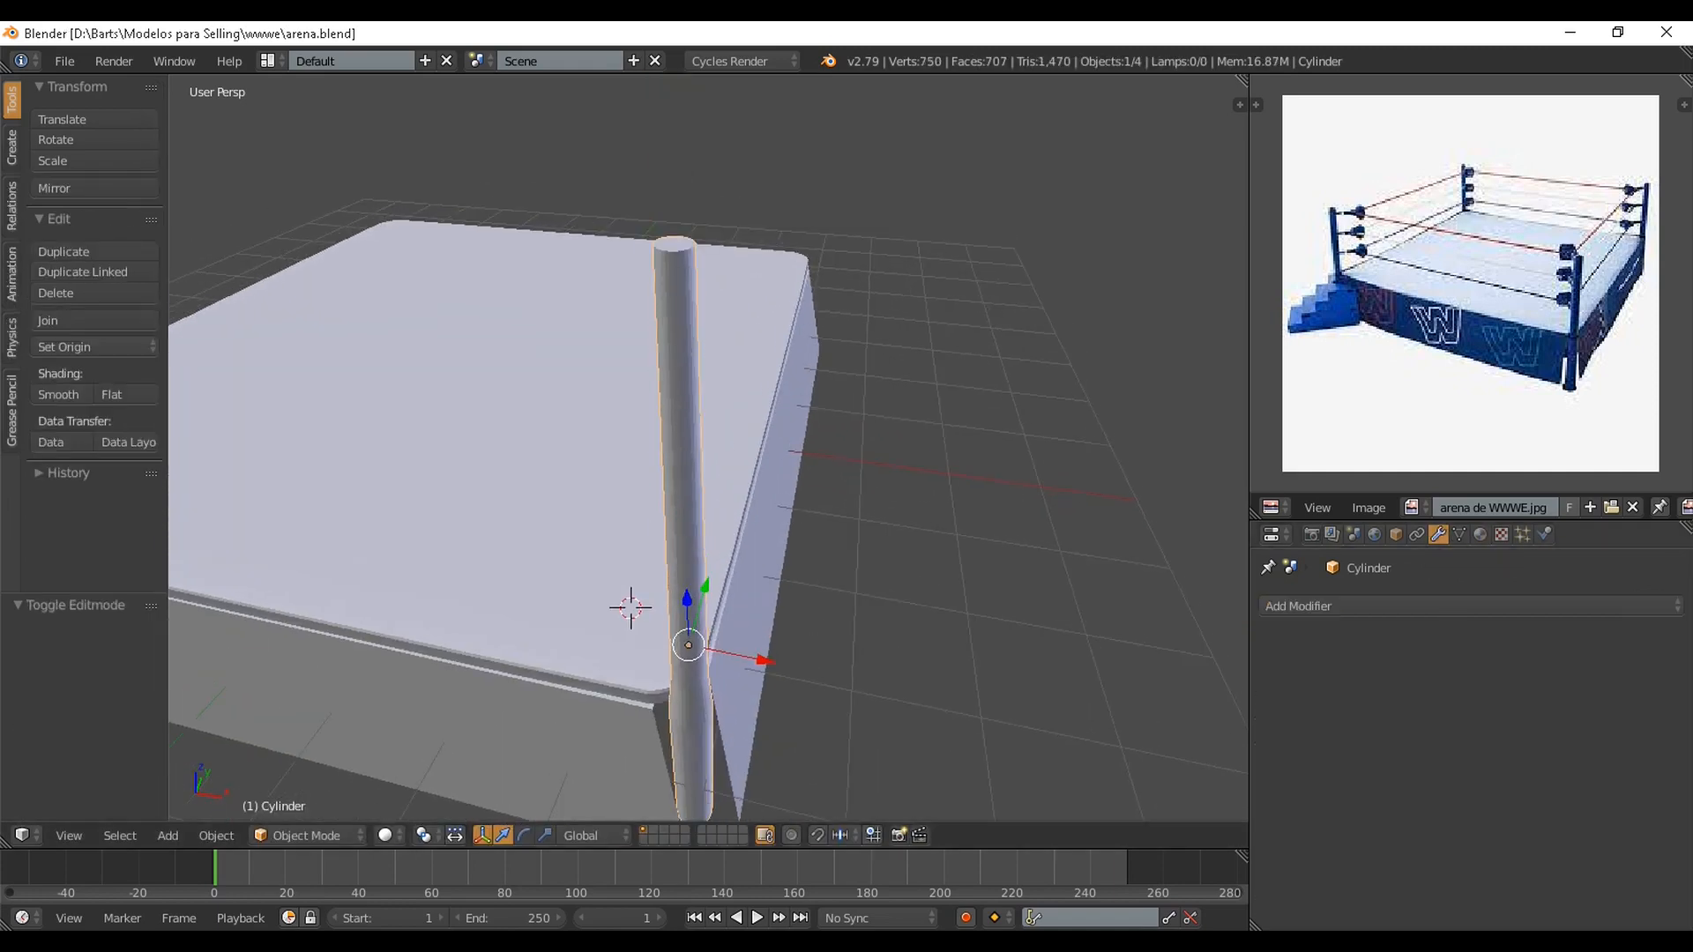
{"action": "left_click", "coordinate": [1471, 606]}
{"action": "left_click", "coordinate": [1288, 254]}
{"action": "left_click", "coordinate": [1471, 606]}
{"action": "left_click", "coordinate": [1287, 534]}
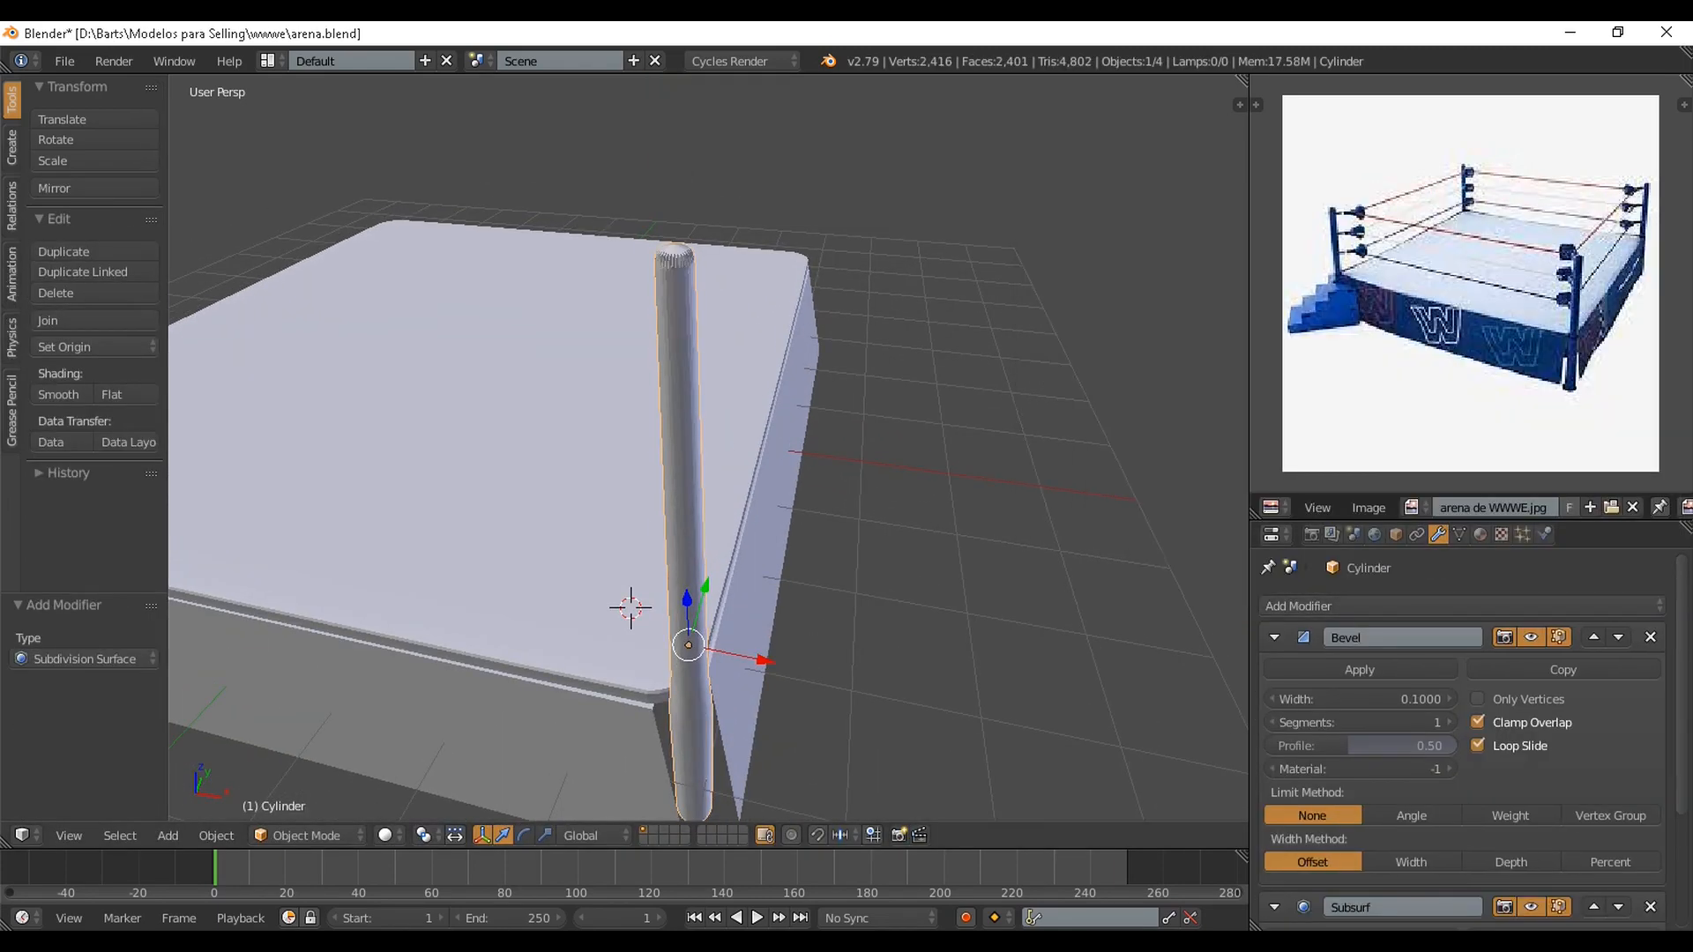
{"action": "middle_click_drag", "start_coordinate": [794, 547], "coordinate": [767, 459]}
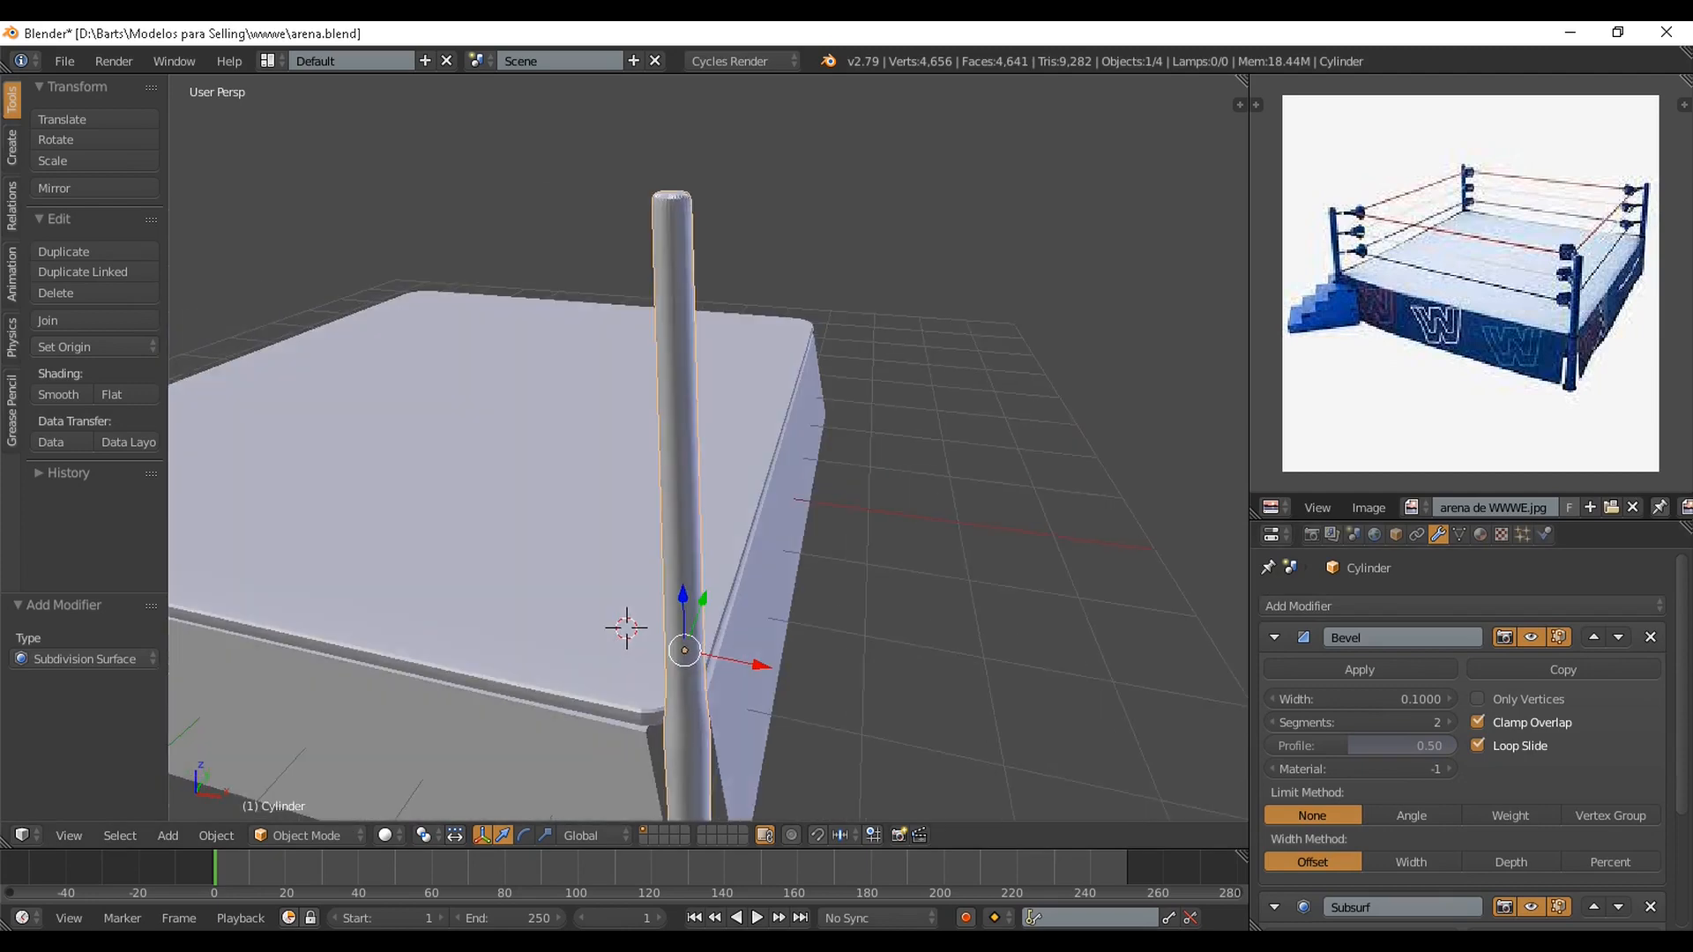
Compare the bevel's Angle and None limit methods, keep None, and set the post's viewport subdivisions to 2
{"action": "middle_click_drag", "start_coordinate": [767, 370], "coordinate": [829, 582], "text": "shift"}
{"action": "scroll", "coordinate": [829, 582], "scroll_direction": "up", "scroll_amount": 2}
{"action": "left_click", "coordinate": [1412, 816]}
{"action": "left_click", "coordinate": [1510, 816]}
{"action": "left_click", "coordinate": [1411, 815]}
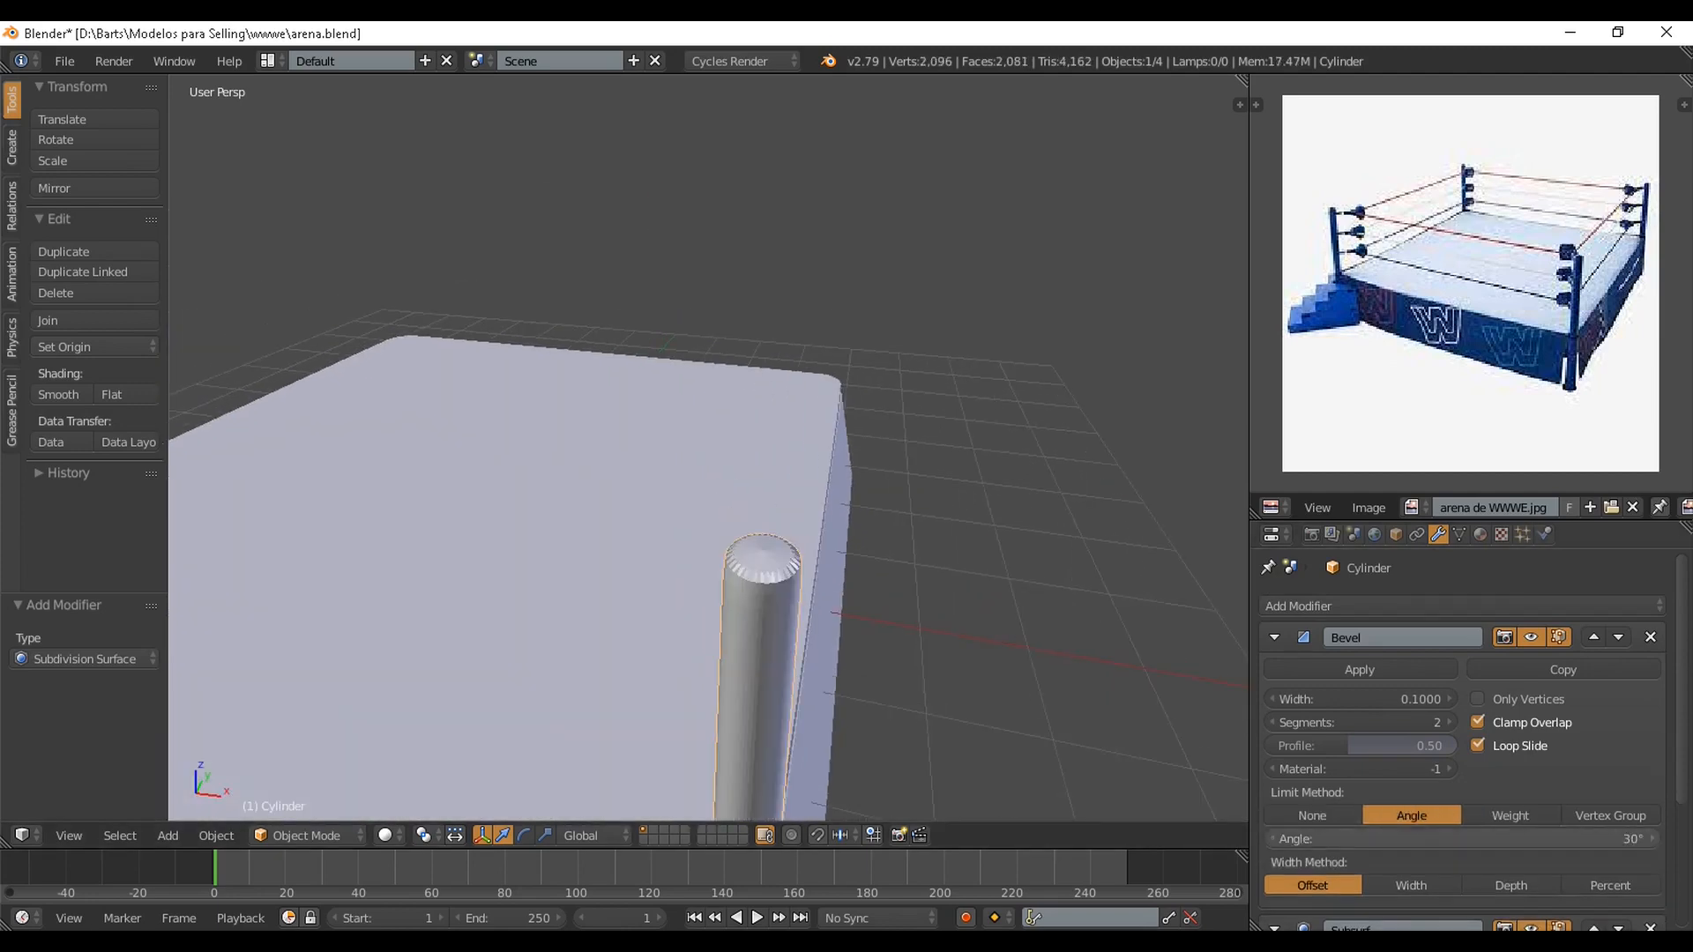
{"action": "scroll", "coordinate": [1358, 868], "scroll_direction": "down", "scroll_amount": 5}
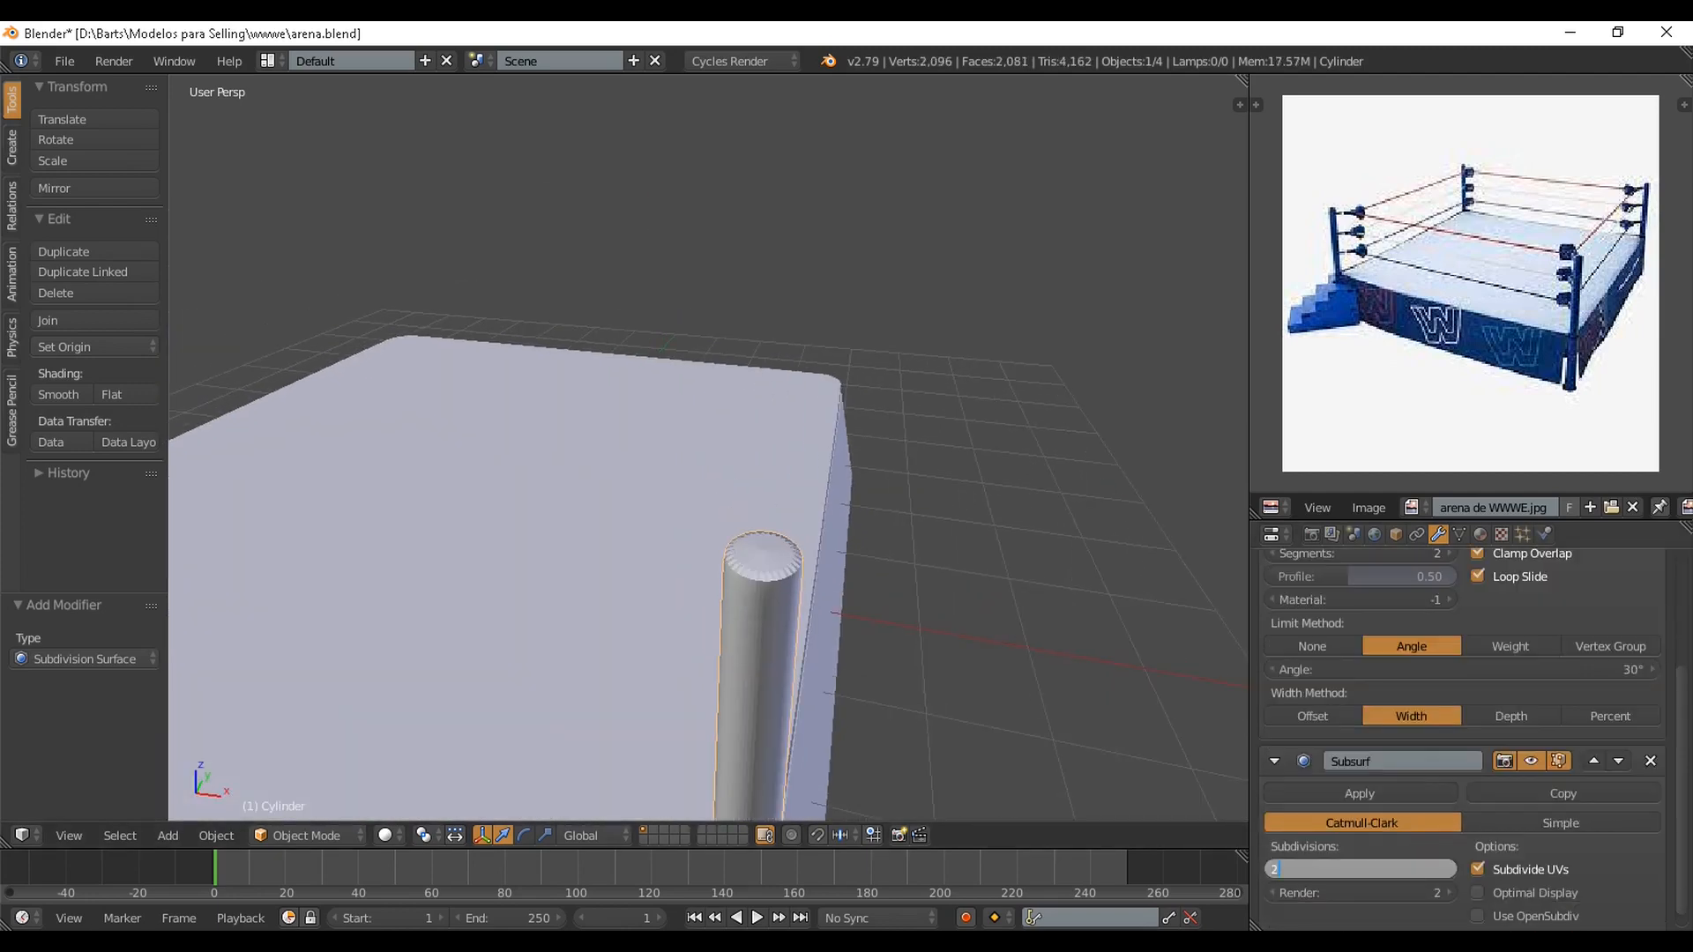
{"action": "left_click", "coordinate": [1312, 647]}
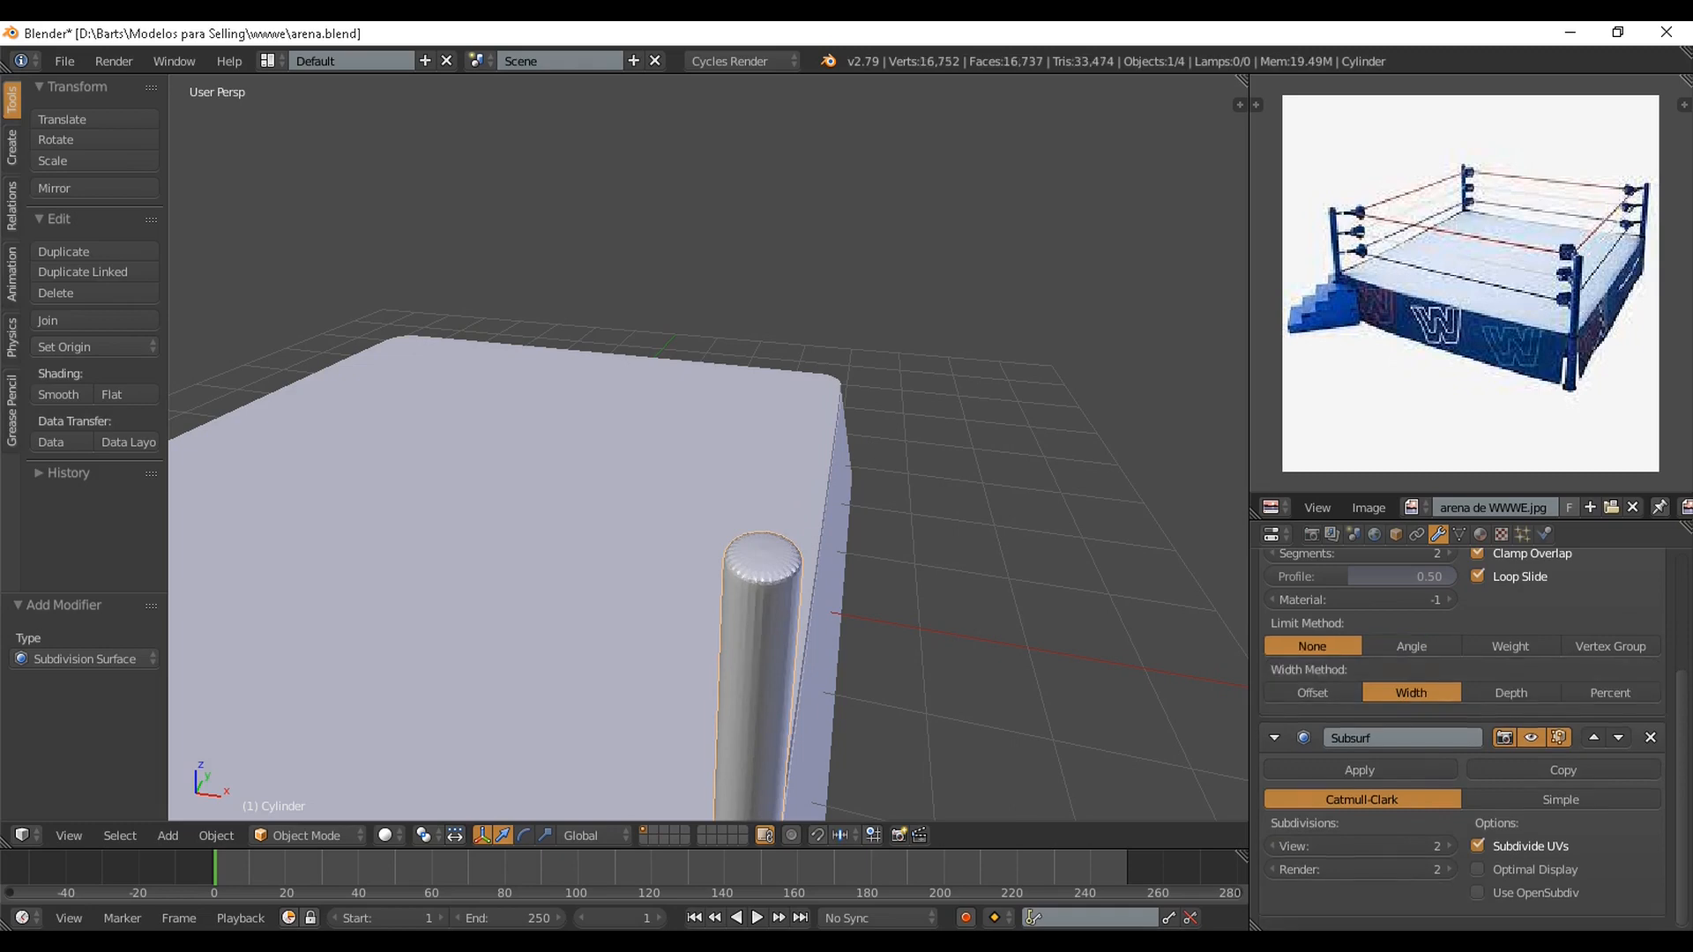
Shade the corner post smooth and save the file
{"action": "scroll", "coordinate": [708, 448], "scroll_direction": "up", "scroll_amount": 2}
{"action": "scroll", "coordinate": [708, 448], "scroll_direction": "down", "scroll_amount": 5}
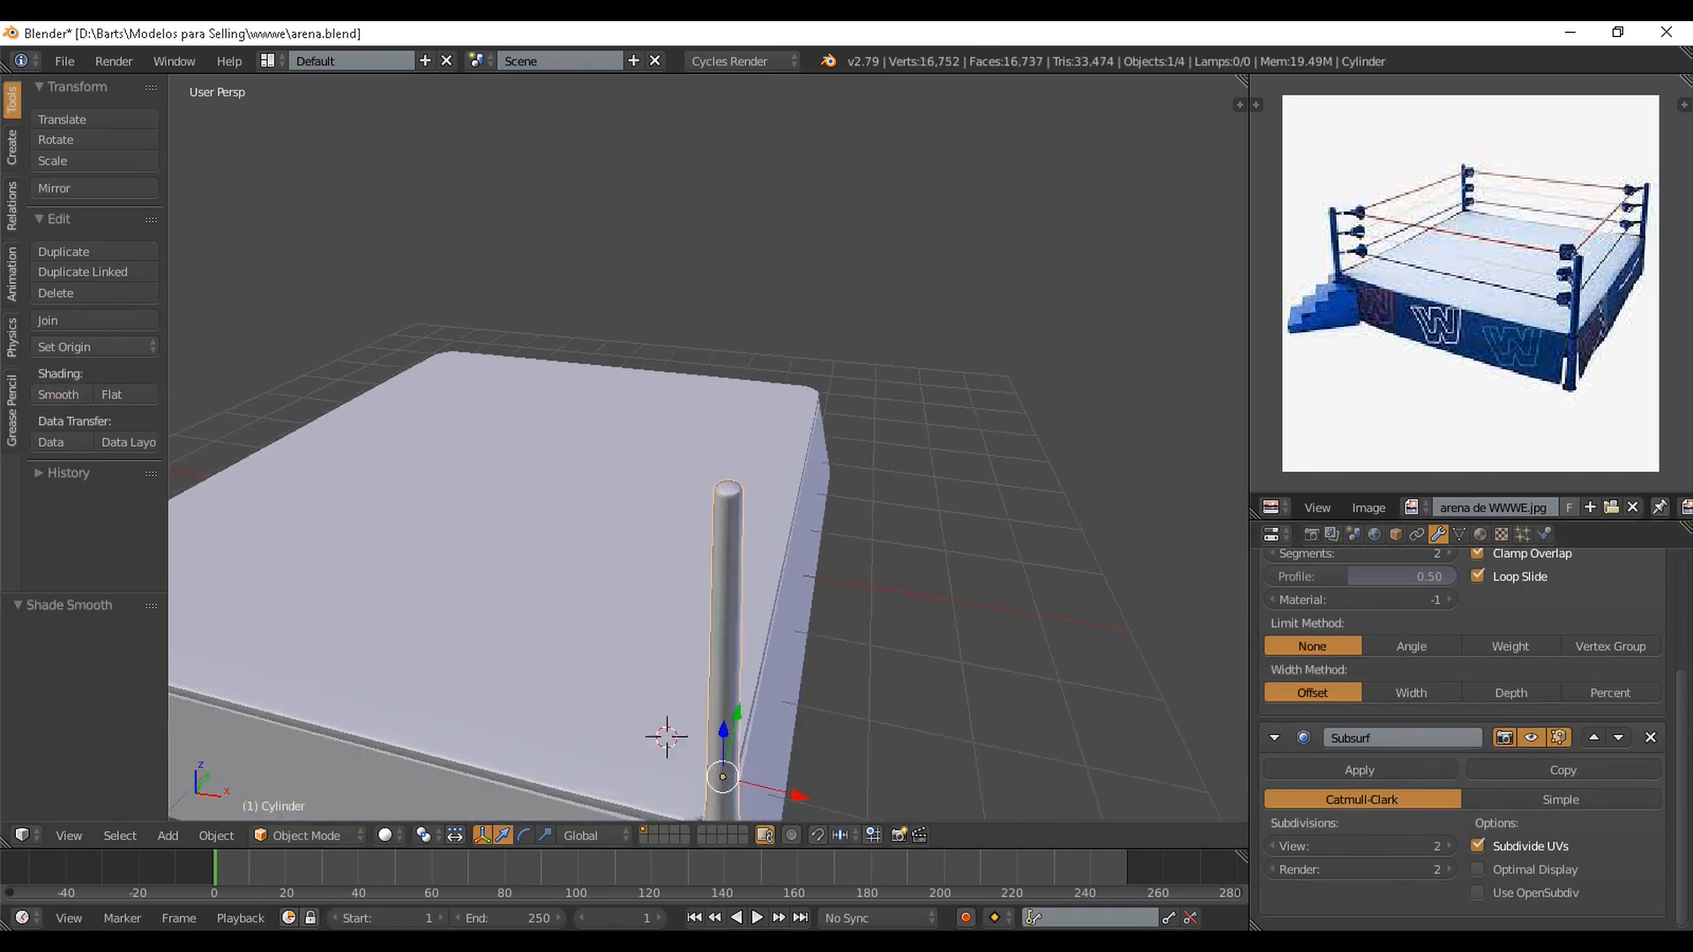
{"action": "key", "text": "ctrl+s"}
{"action": "middle_click_drag", "start_coordinate": [749, 494], "coordinate": [540, 426]}
{"action": "scroll", "coordinate": [708, 448], "scroll_direction": "down", "scroll_amount": 2}
{"action": "scroll", "coordinate": [708, 448], "scroll_direction": "up", "scroll_amount": 1}
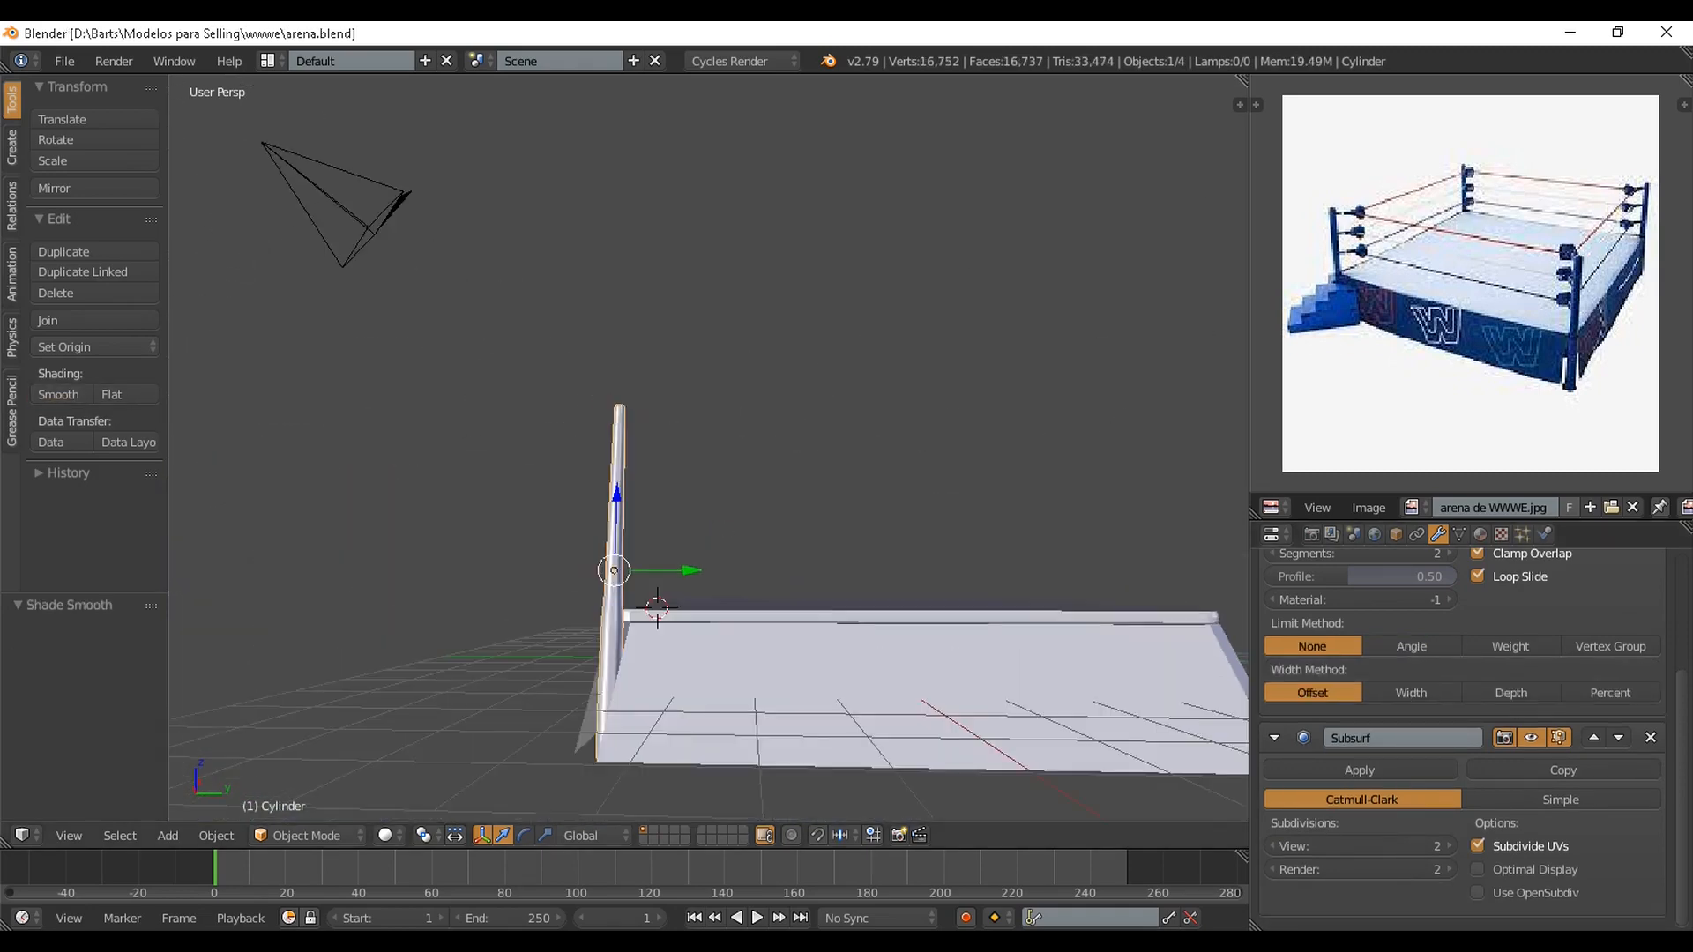
{"action": "key", "text": "KP_3"}
{"action": "scroll", "coordinate": [708, 448], "scroll_direction": "up", "scroll_amount": 1}
{"action": "middle_click_drag", "start_coordinate": [708, 494], "coordinate": [698, 399], "text": "shift"}
{"action": "scroll", "coordinate": [698, 398], "scroll_direction": "up", "scroll_amount": 1}
{"action": "scroll", "coordinate": [698, 398], "scroll_direction": "down", "scroll_amount": 1}
{"action": "key", "text": "r"}
{"action": "key", "text": "x"}
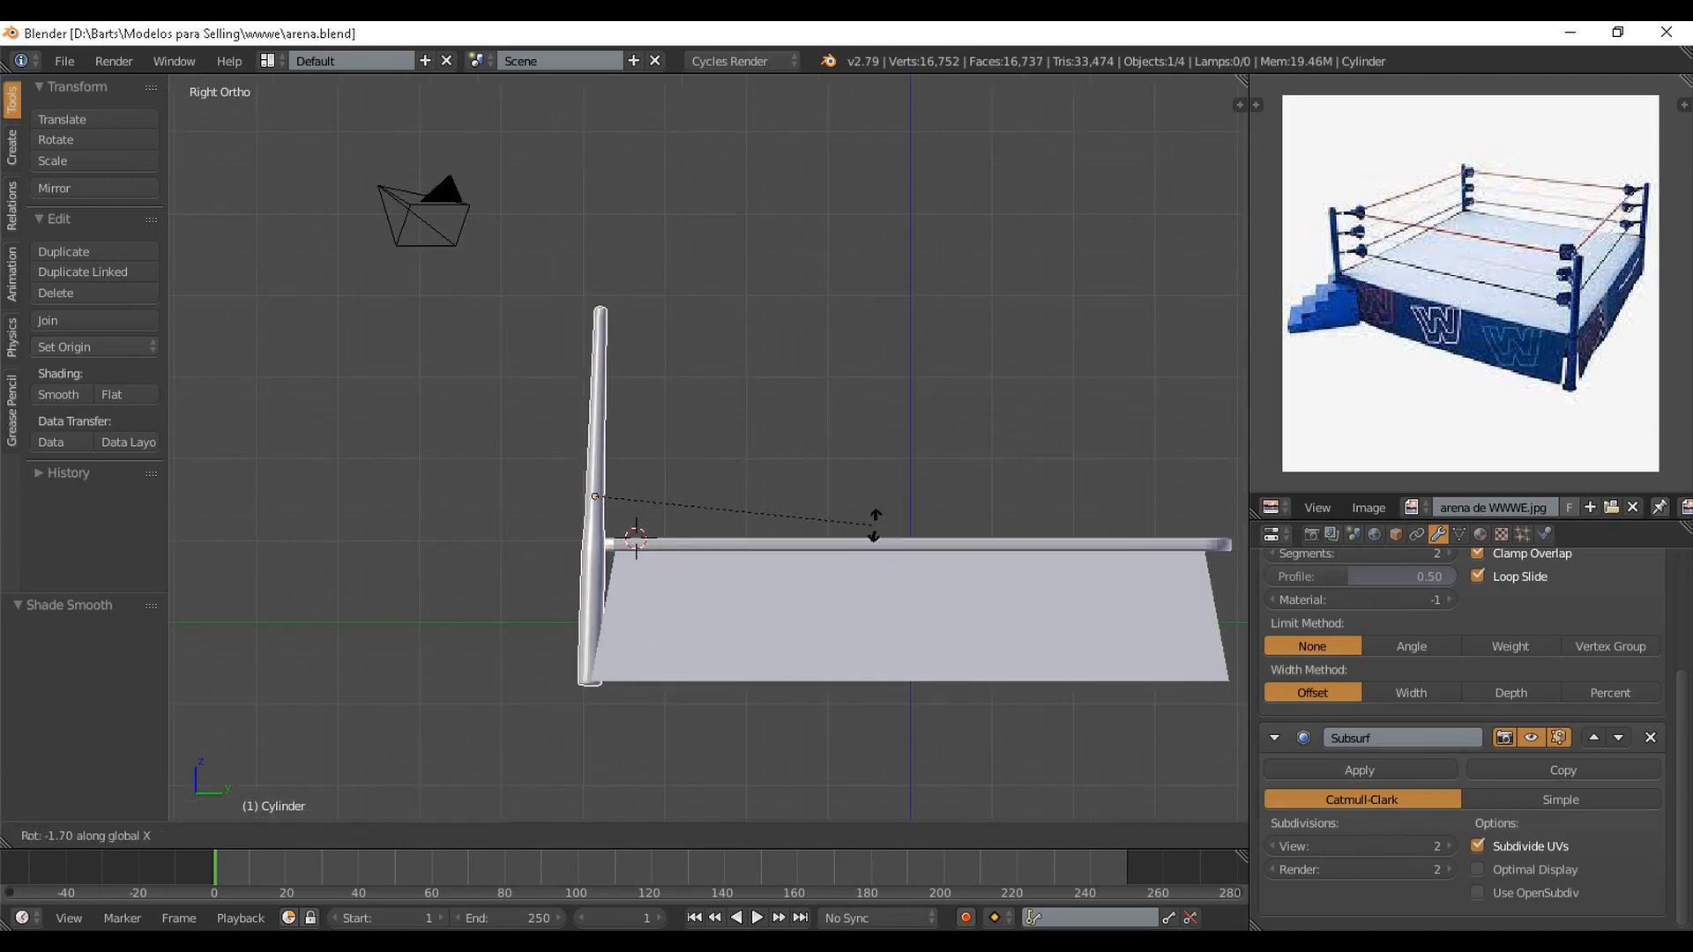
{"action": "key", "text": "Escape"}
{"action": "scroll", "coordinate": [889, 533], "scroll_direction": "down", "scroll_amount": 2}
Duplicate the corner post and move the copy 7.662 along Y to the slab's opposite corner
{"action": "key", "text": "shift+d"}
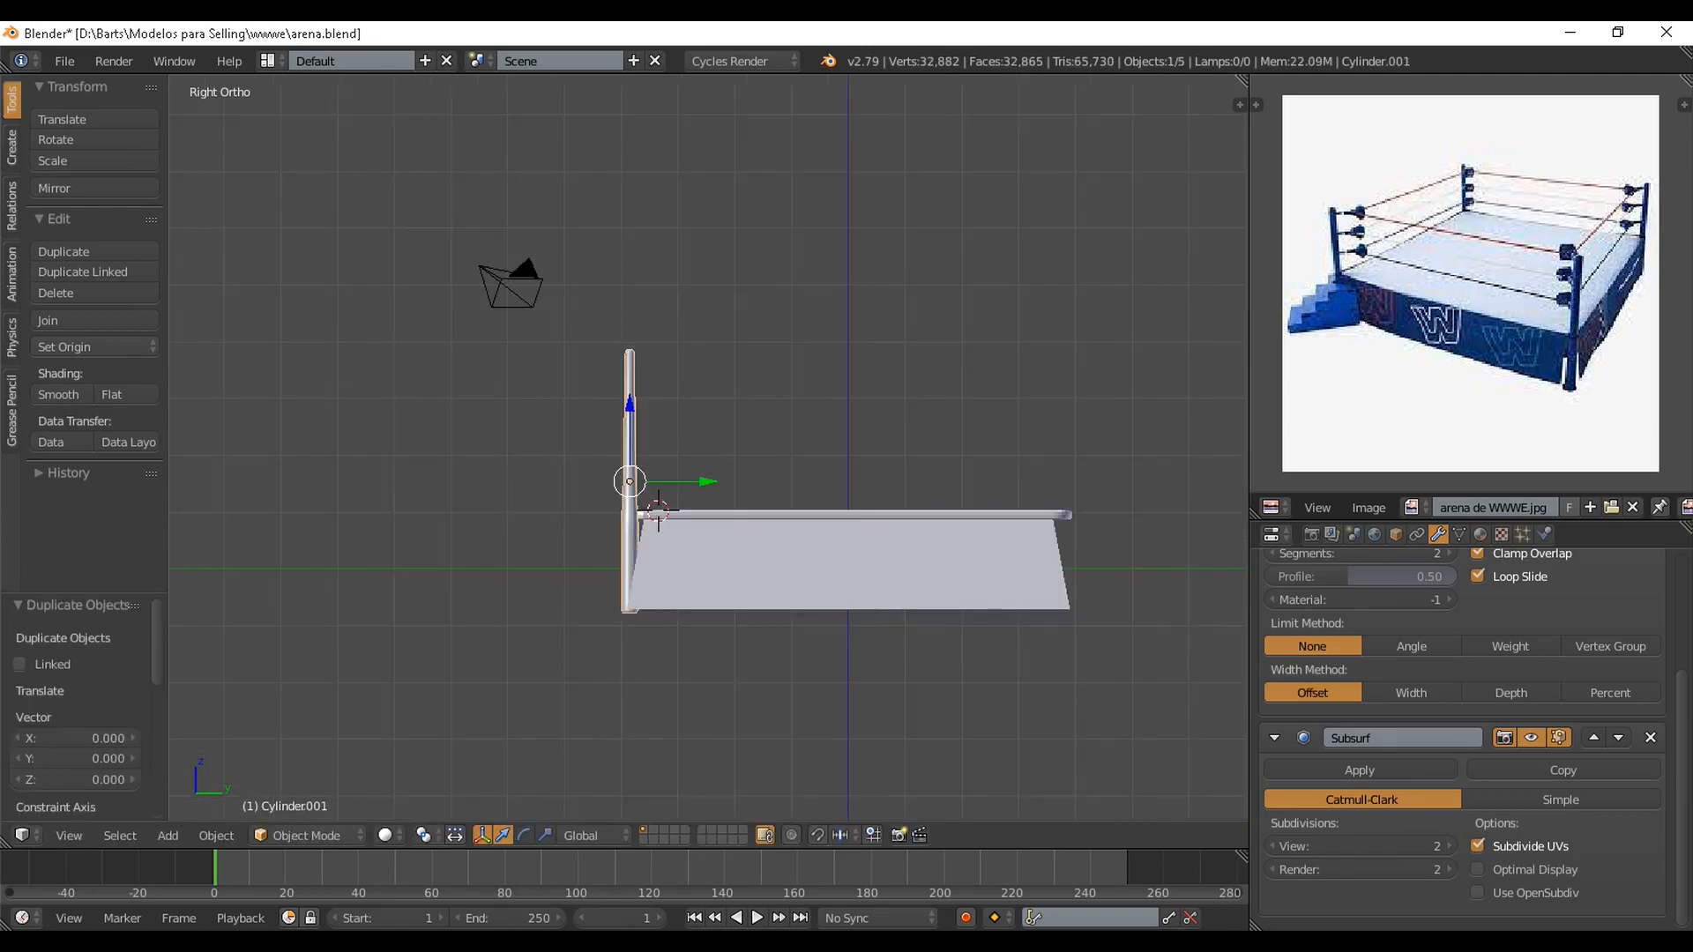
{"action": "key", "text": "y"}
{"action": "left_click", "coordinate": [1064, 481]}
Duplicate both posts, move the copies -7.806 along X to the remaining corners, and save the file
{"action": "right_click", "coordinate": [628, 494], "text": "shift"}
{"action": "scroll", "coordinate": [708, 448], "scroll_direction": "down", "scroll_amount": 1}
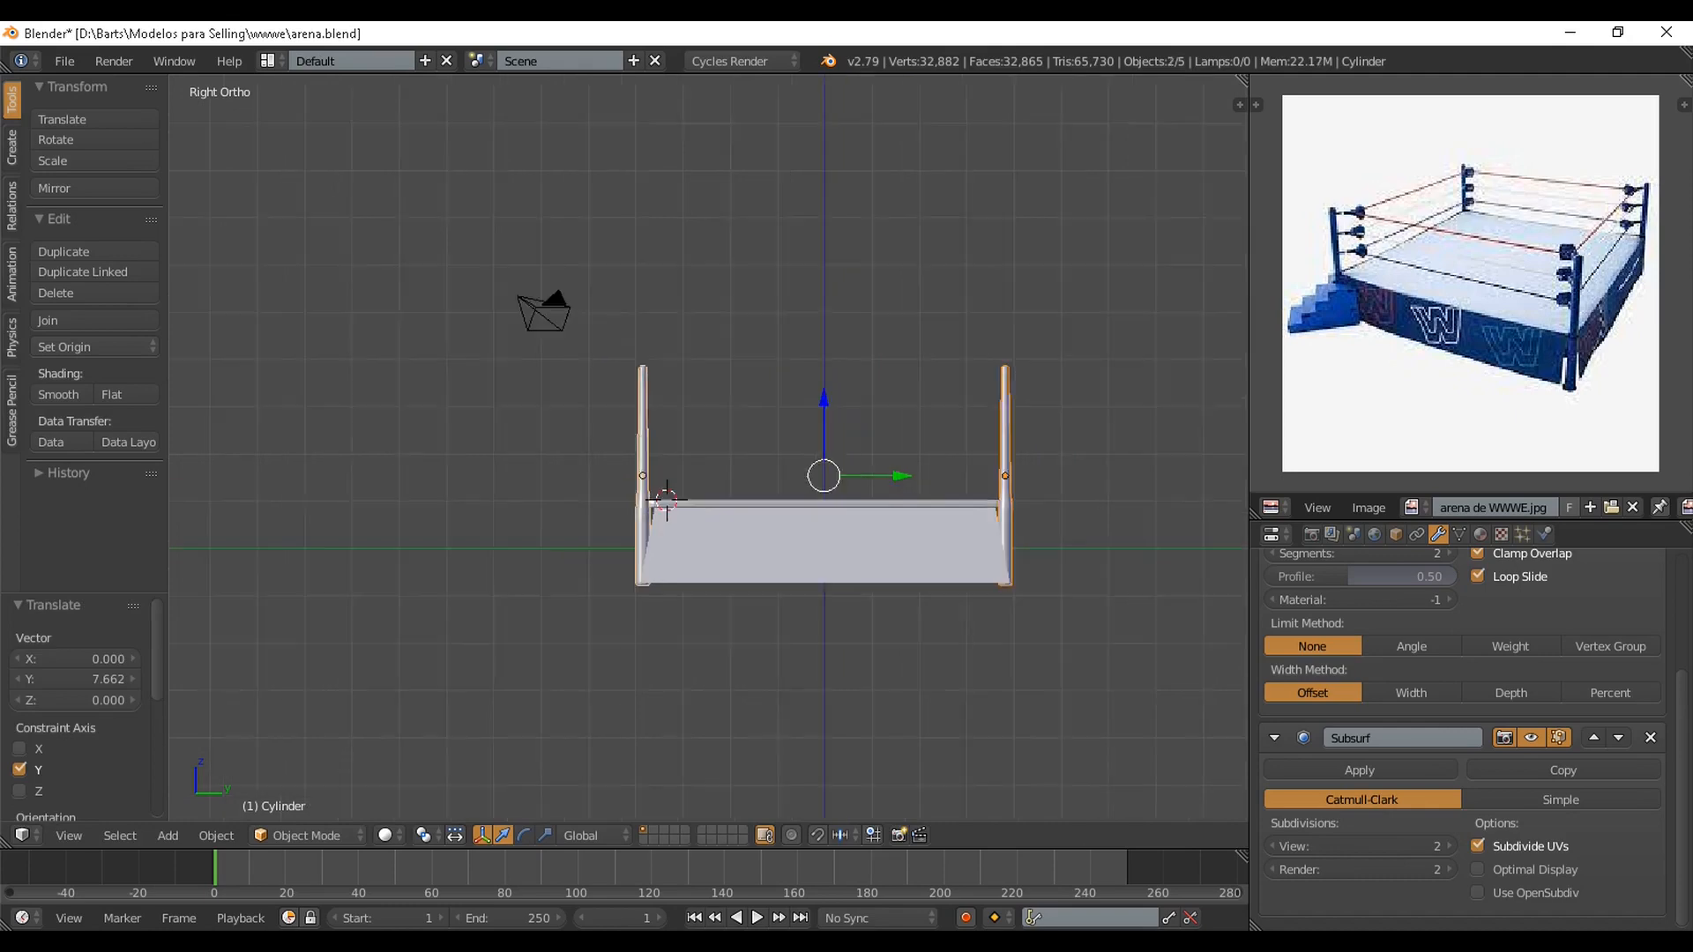
{"action": "key", "text": "KP_1"}
{"action": "scroll", "coordinate": [708, 448], "scroll_direction": "up", "scroll_amount": 3}
{"action": "key", "text": "shift+d"}
{"action": "key", "text": "Escape"}
{"action": "middle_click_drag", "start_coordinate": [678, 435], "coordinate": [988, 374], "text": "shift"}
{"action": "key", "text": "g"}
{"action": "key", "text": "x"}
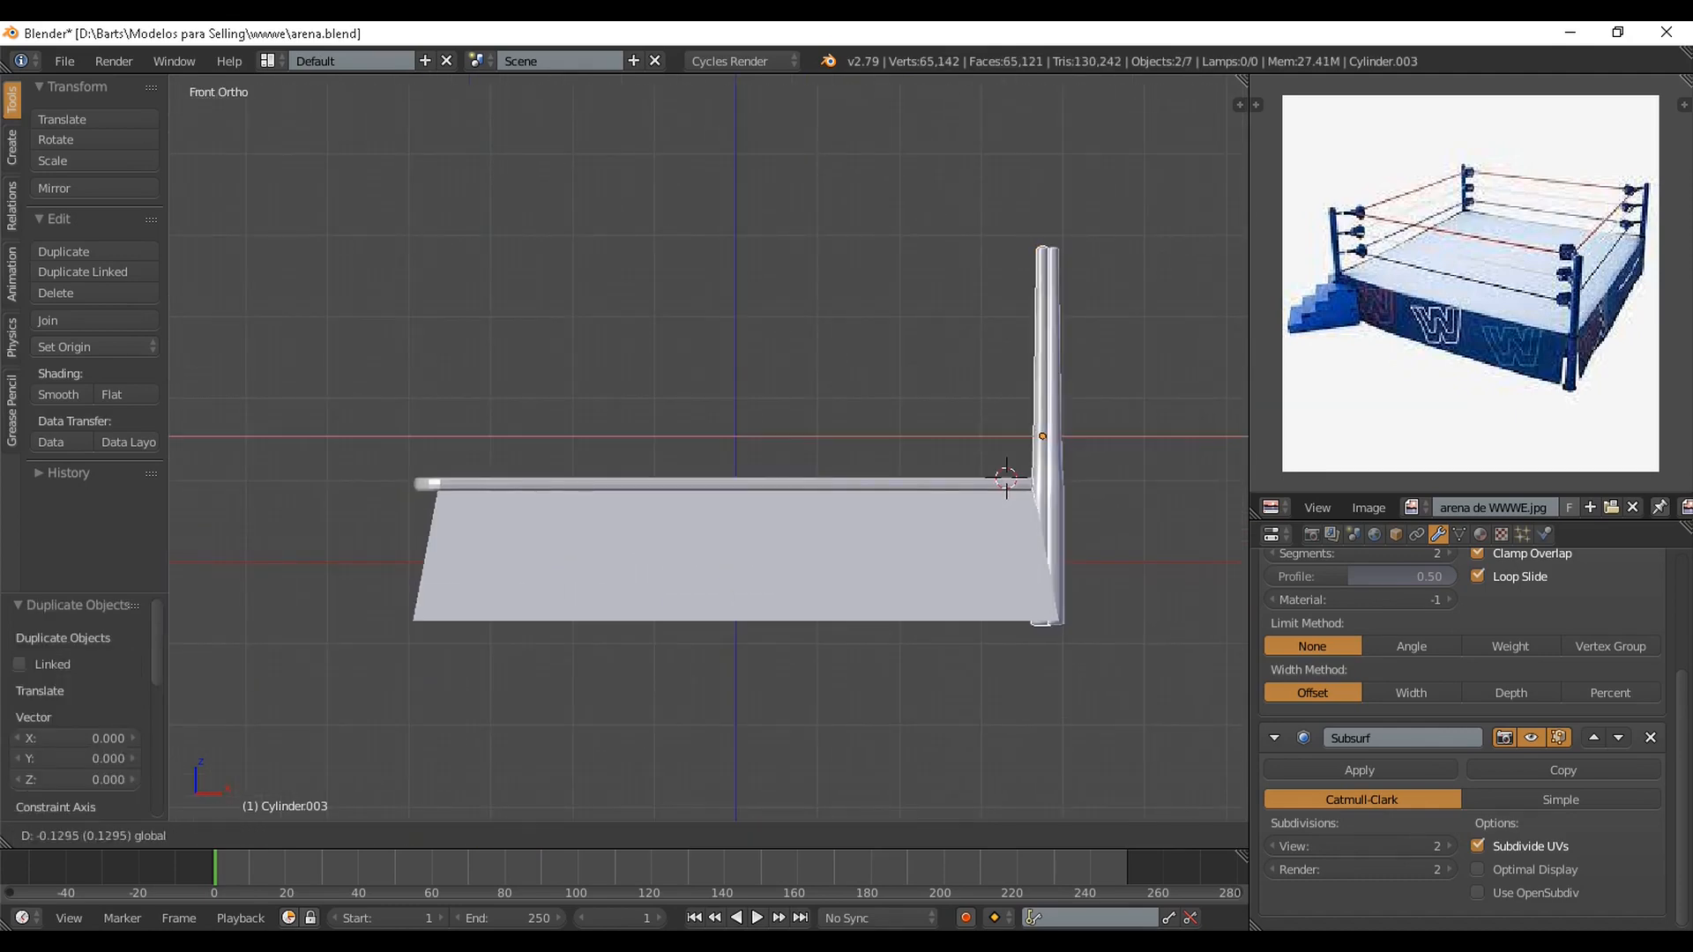
{"action": "left_click", "coordinate": [351, 374]}
{"action": "middle_click_drag", "start_coordinate": [351, 374], "coordinate": [220, 437]}
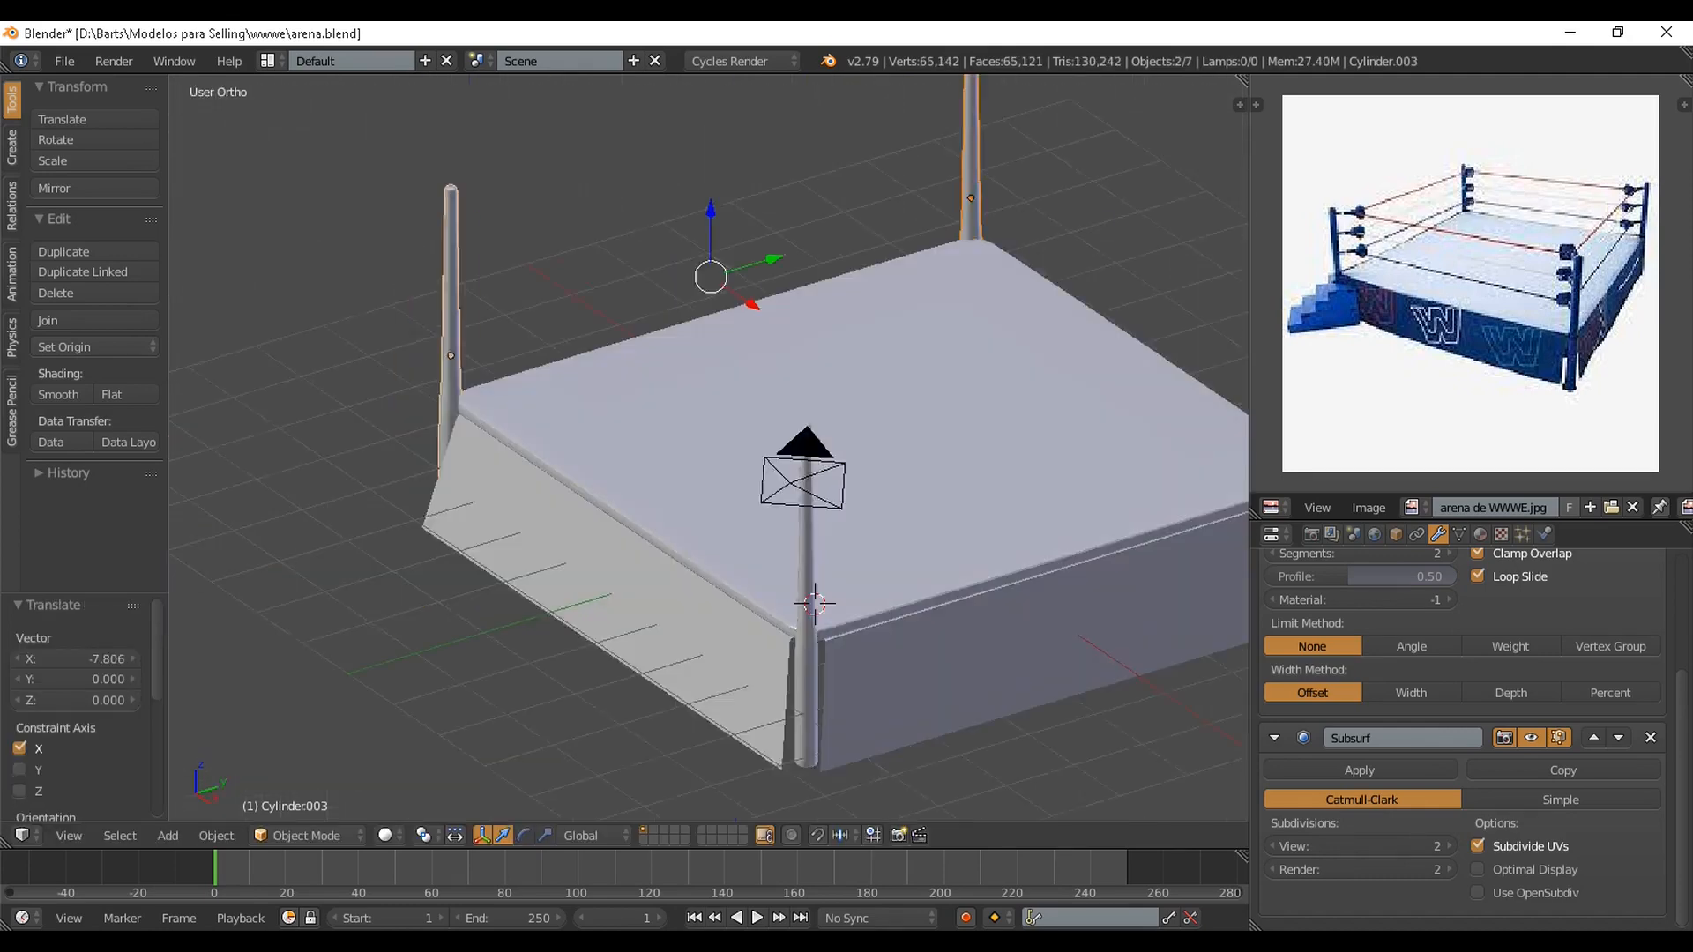
{"action": "scroll", "coordinate": [708, 448], "scroll_direction": "down", "scroll_amount": 6}
{"action": "key", "text": "ctrl+s"}
{"action": "key", "text": "Return"}
Place the 3D cursor on the platform, add a plane there, and raise it 4.441 along Z
{"action": "key", "text": "KP_5"}
{"action": "middle_click_drag", "start_coordinate": [709, 448], "coordinate": [751, 441]}
{"action": "scroll", "coordinate": [708, 448], "scroll_direction": "up", "scroll_amount": 2}
{"action": "middle_click_drag", "start_coordinate": [708, 494], "coordinate": [657, 582], "text": "shift"}
{"action": "left_click", "coordinate": [638, 594]}
{"action": "key", "text": "shift+a"}
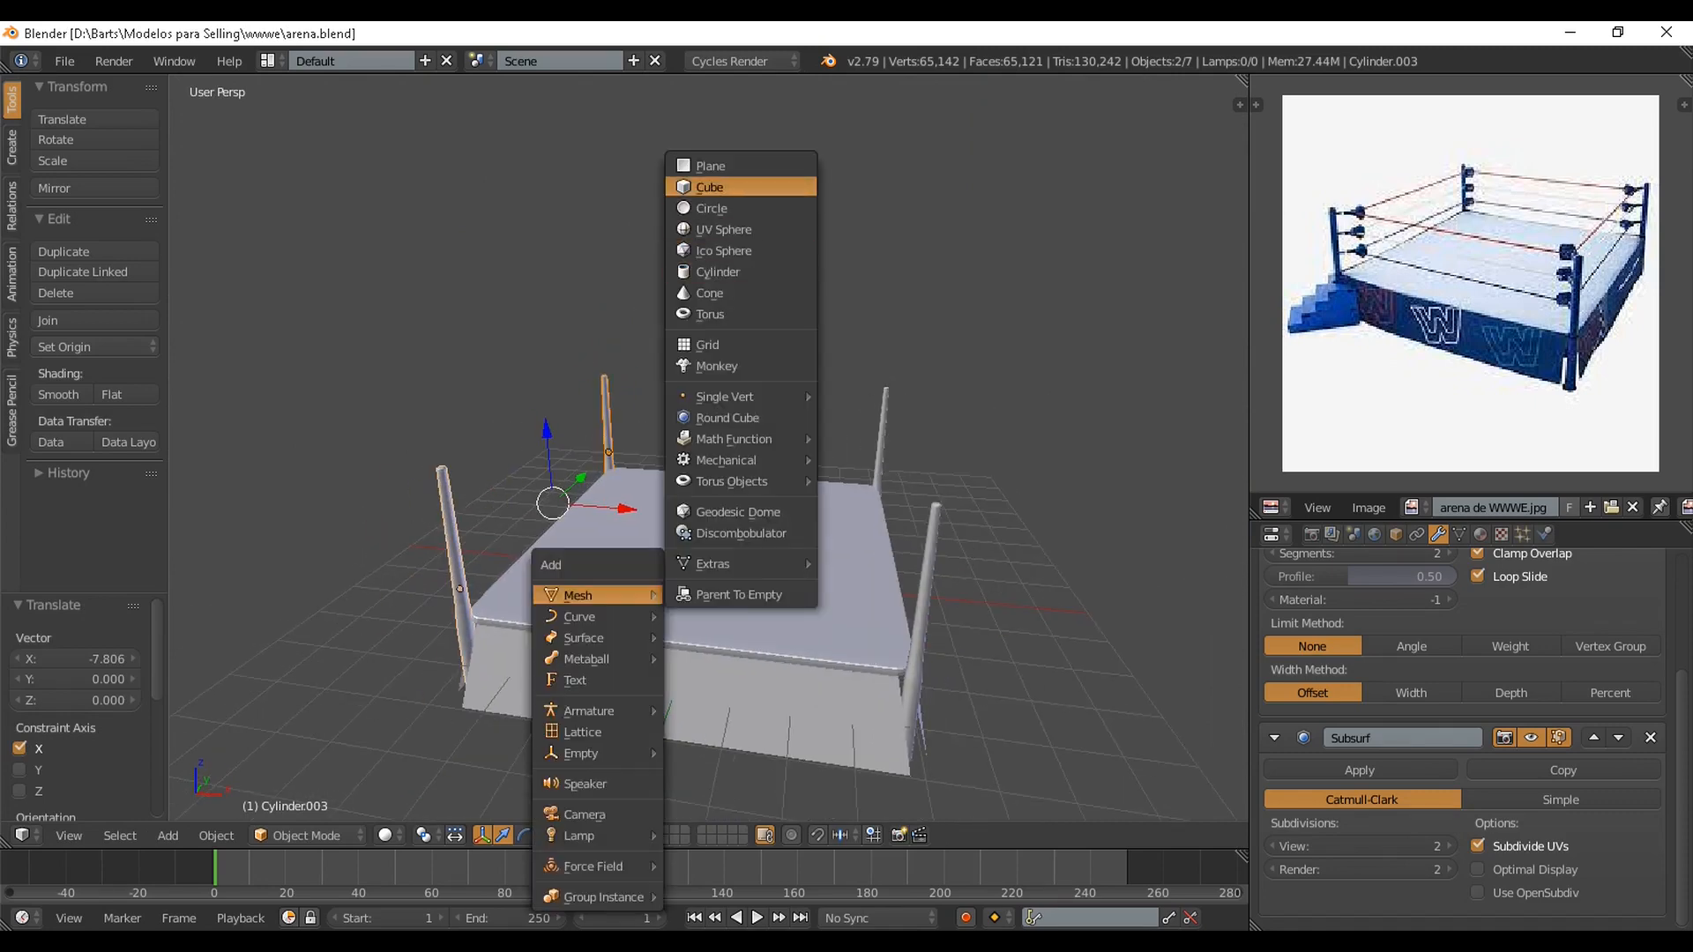
{"action": "left_click", "coordinate": [711, 166]}
{"action": "left_click_drag", "start_coordinate": [634, 528], "coordinate": [636, 311]}
In the top view, move the plane 11.481 along X, clear of the ring
{"action": "scroll", "coordinate": [636, 310], "scroll_direction": "down", "scroll_amount": 4}
{"action": "key", "text": "KP_7"}
{"action": "key", "text": "KP_5"}
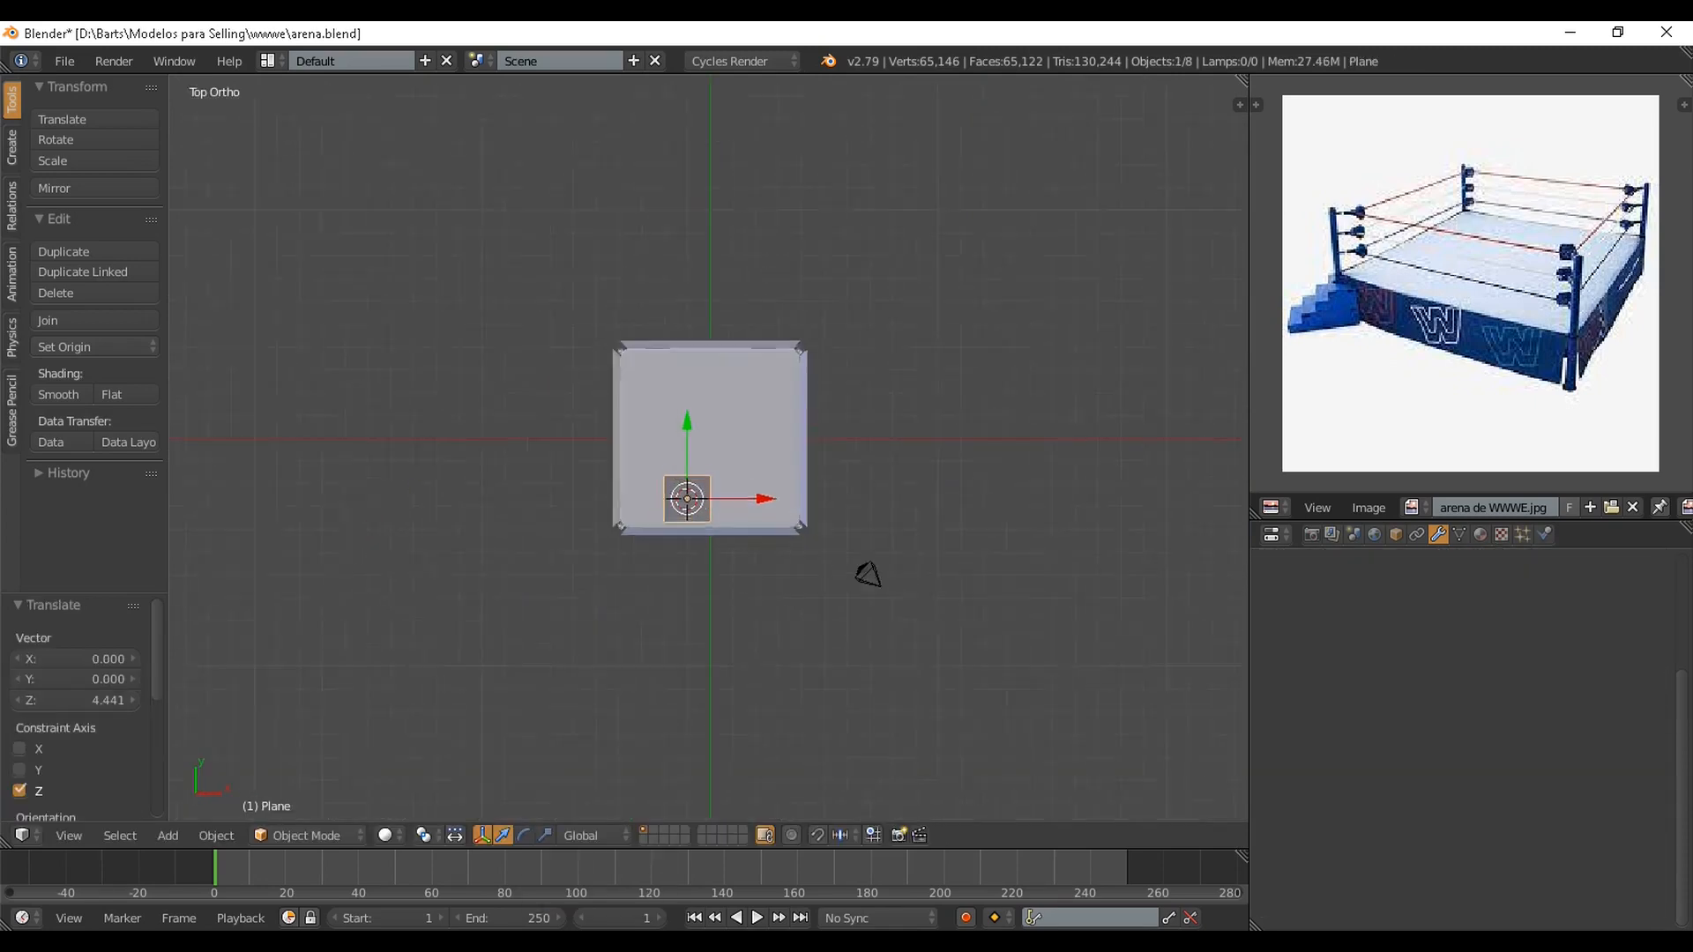
{"action": "scroll", "coordinate": [708, 448], "scroll_direction": "up", "scroll_amount": 1}
{"action": "left_click_drag", "start_coordinate": [762, 509], "coordinate": [1077, 508]}
{"action": "scroll", "coordinate": [845, 432], "scroll_direction": "up", "scroll_amount": 4}
{"action": "middle_click_drag", "start_coordinate": [1077, 509], "coordinate": [651, 484], "text": "shift"}
{"action": "scroll", "coordinate": [651, 484], "scroll_direction": "up", "scroll_amount": 3}
{"action": "scroll", "coordinate": [652, 483], "scroll_direction": "down", "scroll_amount": 1}
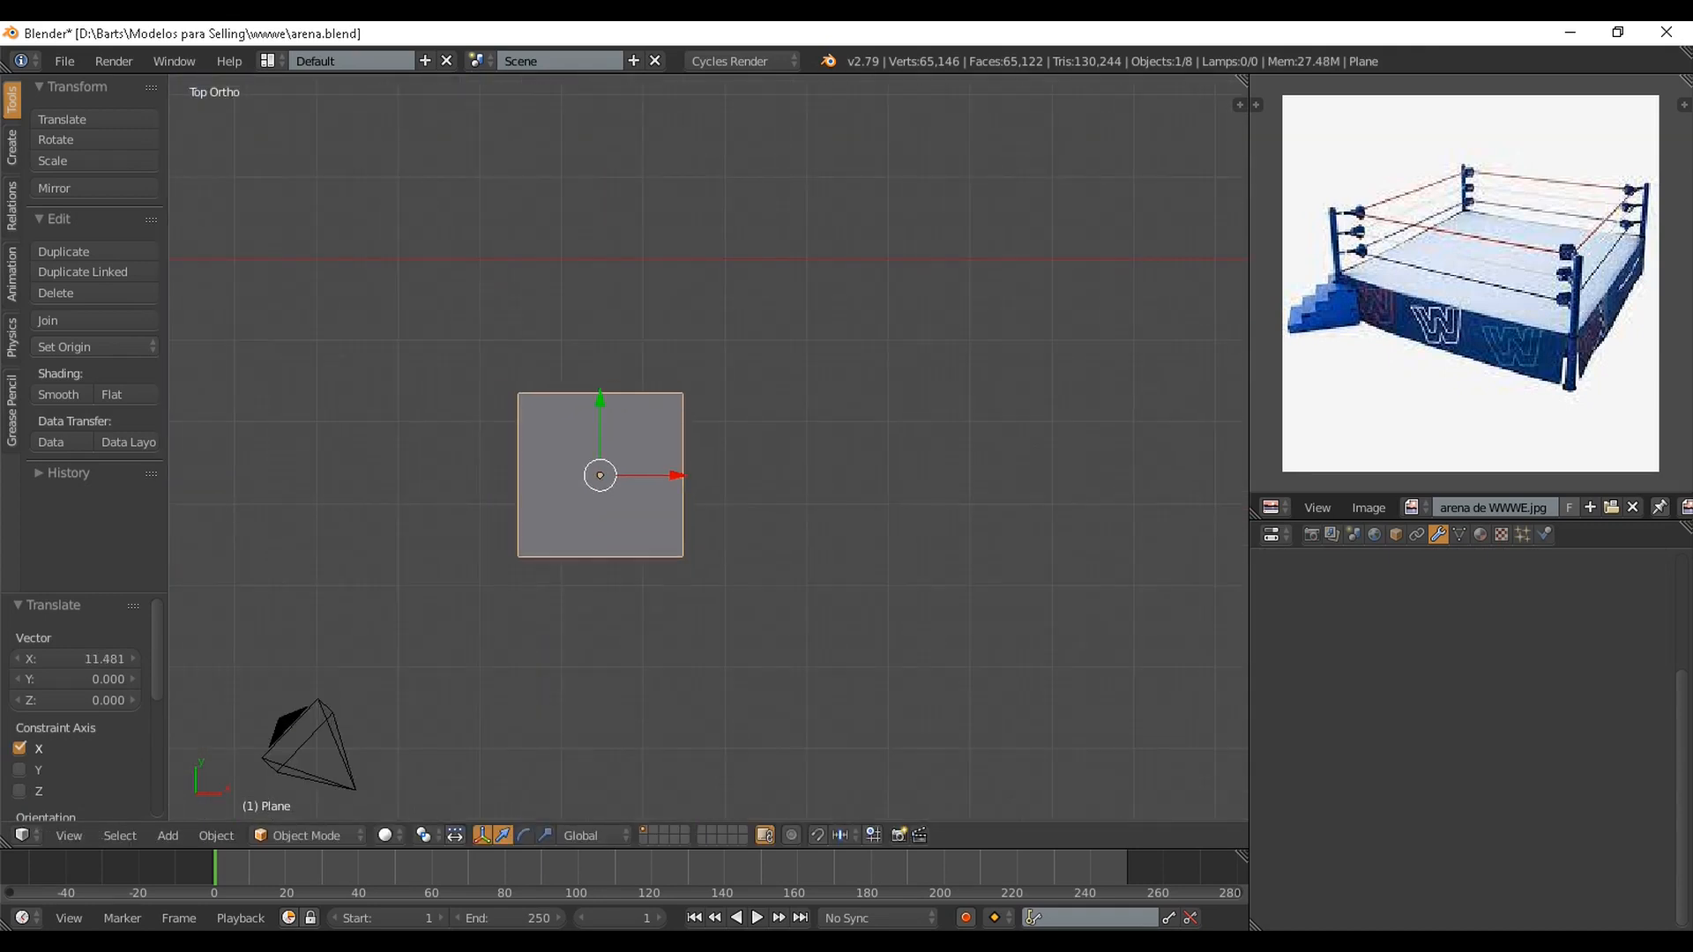
Scale the plane along Y into a narrow strip and duplicate it in place
{"action": "key", "text": "s"}
{"action": "key", "text": "y"}
{"action": "left_click", "coordinate": [597, 504]}
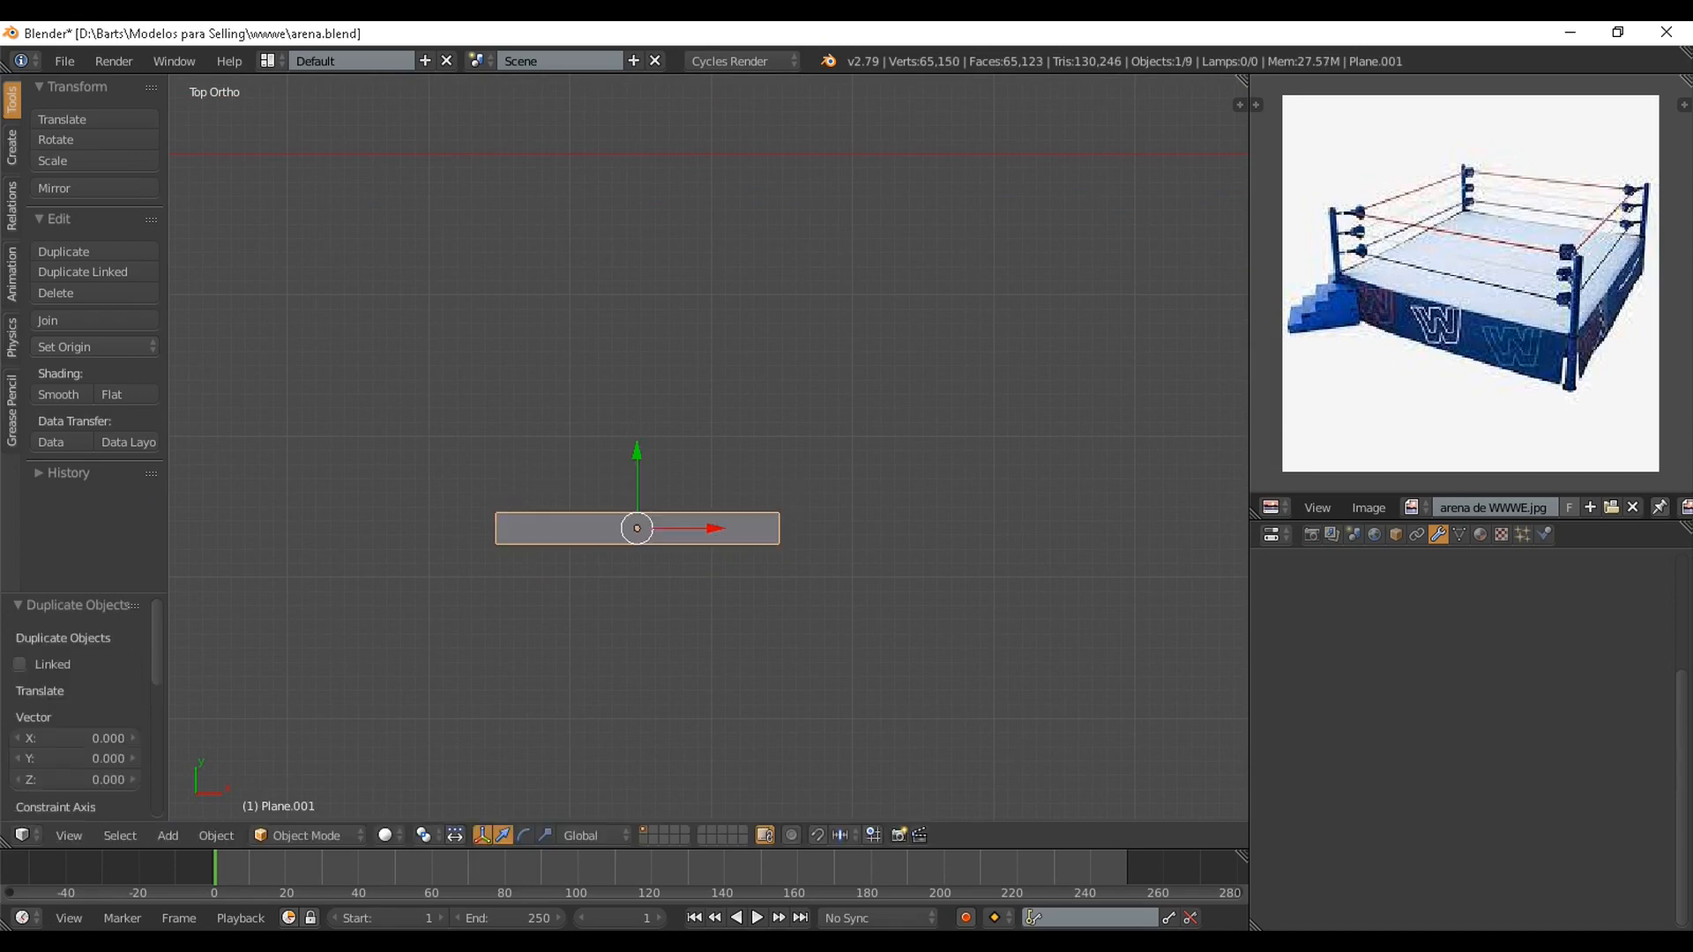
Move the copy along X to the strip's end and scale it to 0.385 along X and 3.551 along Y
{"action": "key", "text": "g"}
{"action": "key", "text": "x"}
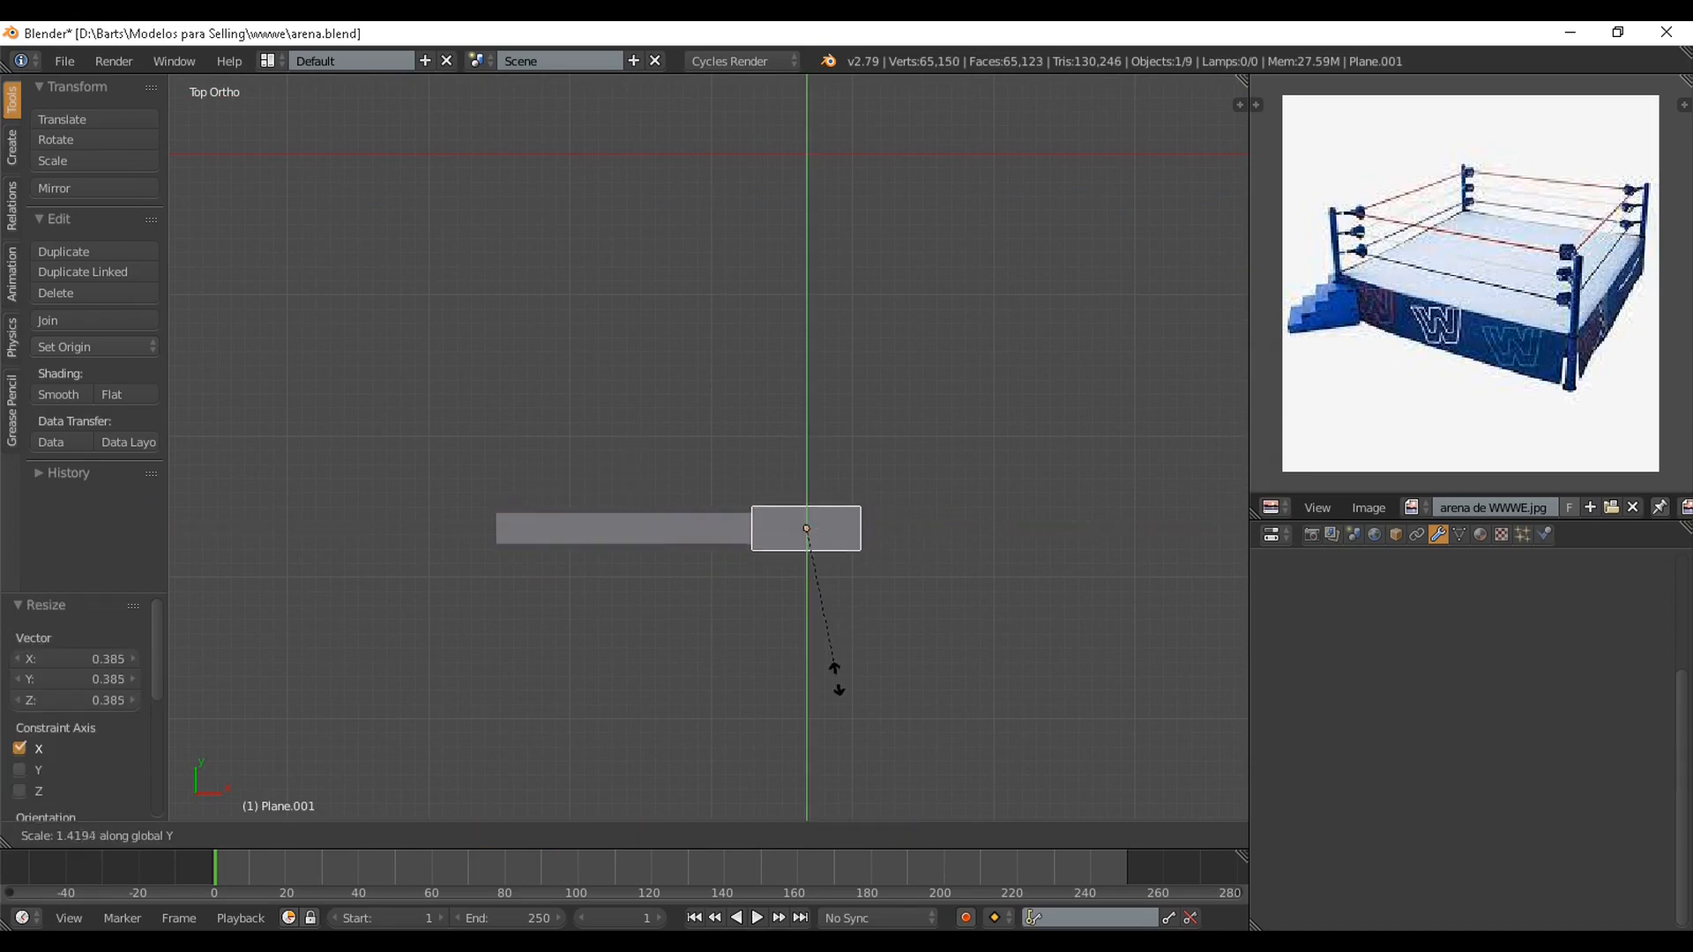
{"action": "left_click", "coordinate": [883, 158]}
{"action": "middle_click_drag", "start_coordinate": [884, 158], "coordinate": [763, 118], "text": "shift"}
{"action": "scroll", "coordinate": [795, 163], "scroll_direction": "up", "scroll_amount": 2}
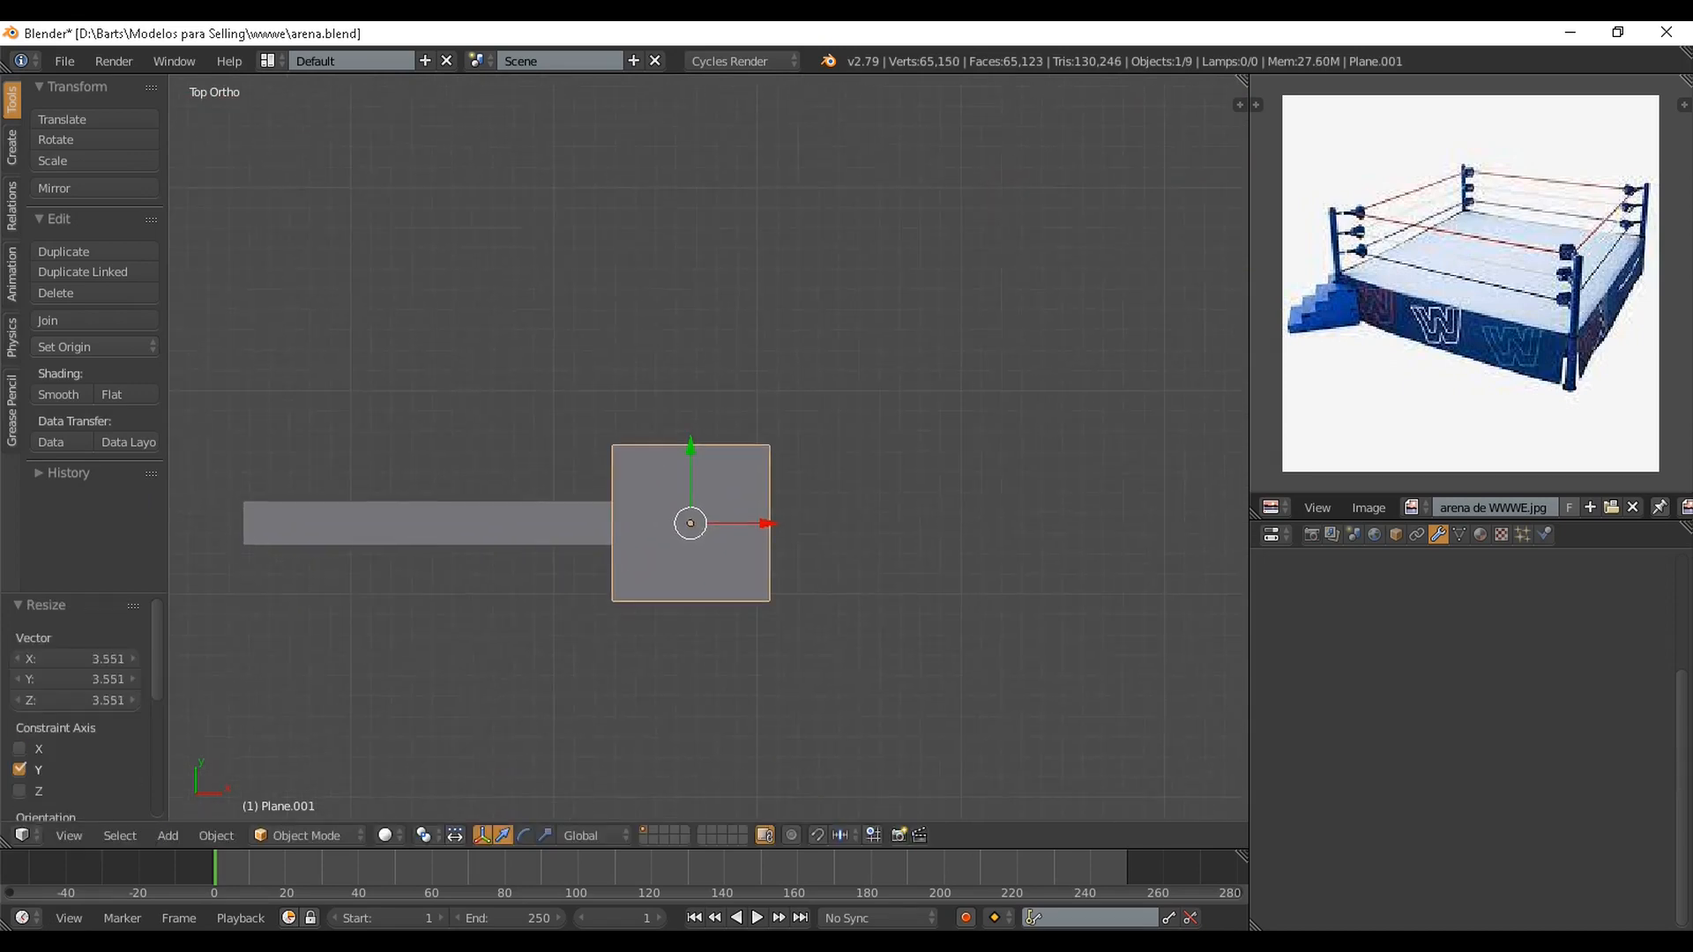
Add a central loop cut across the square plane and scale the edge adjoining the strip to 0.193 along Y
{"action": "key", "text": "Tab"}
{"action": "key", "text": "ctrl+r"}
{"action": "left_click", "coordinate": [692, 450]}
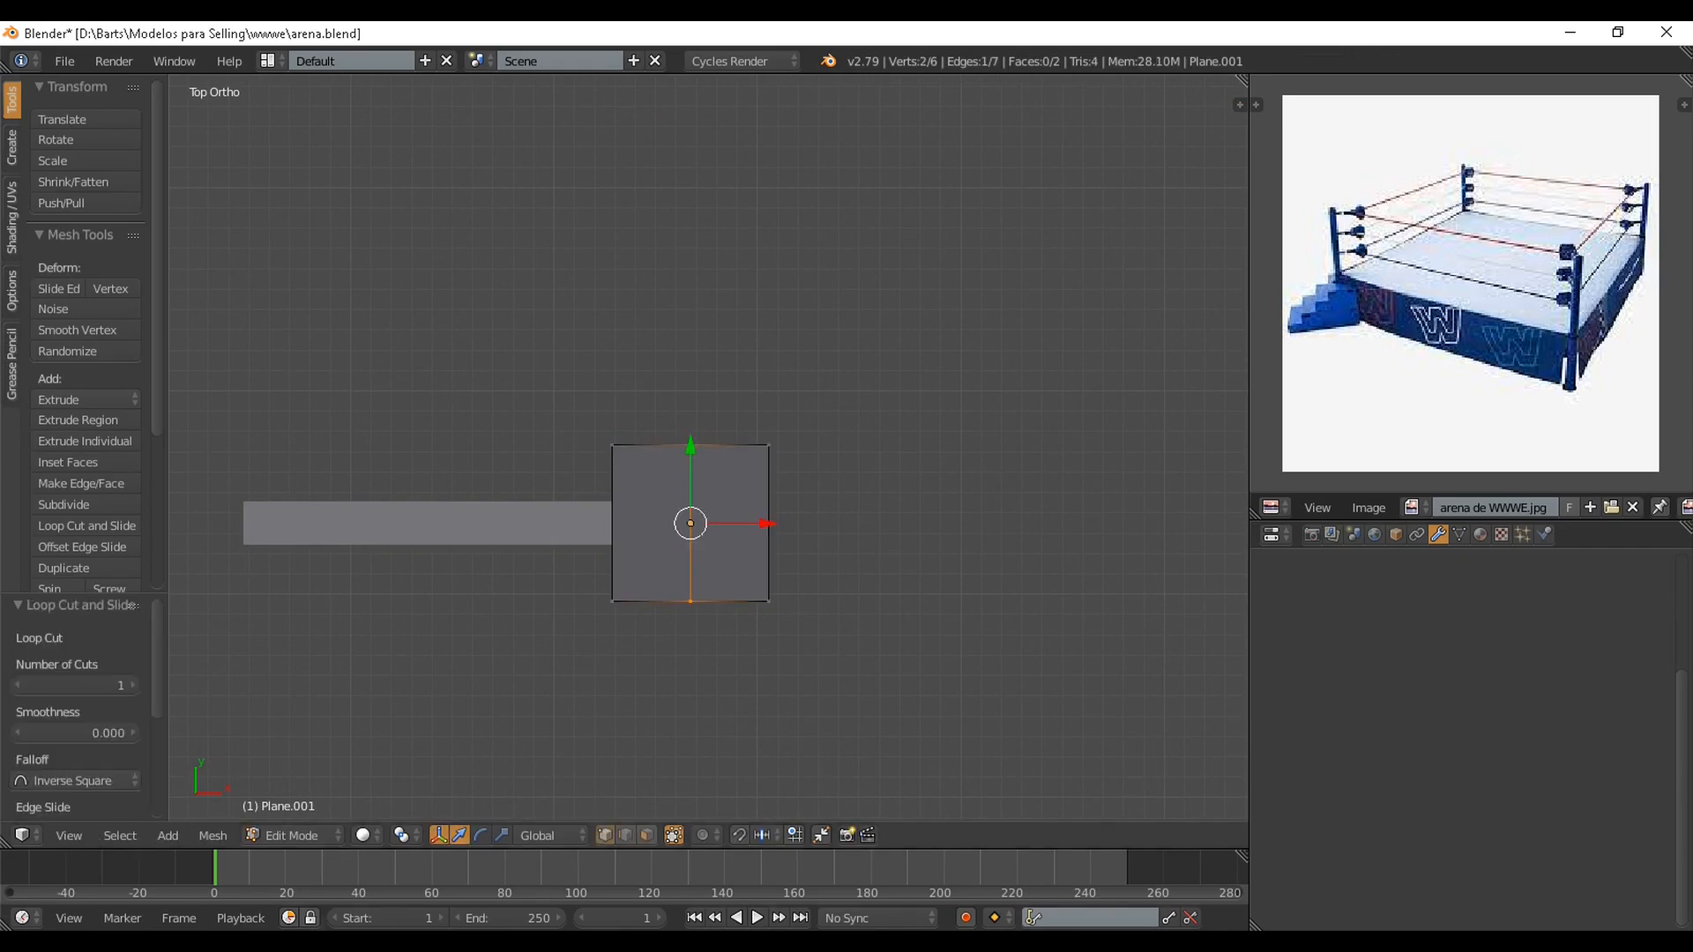
{"action": "left_click", "coordinate": [620, 541]}
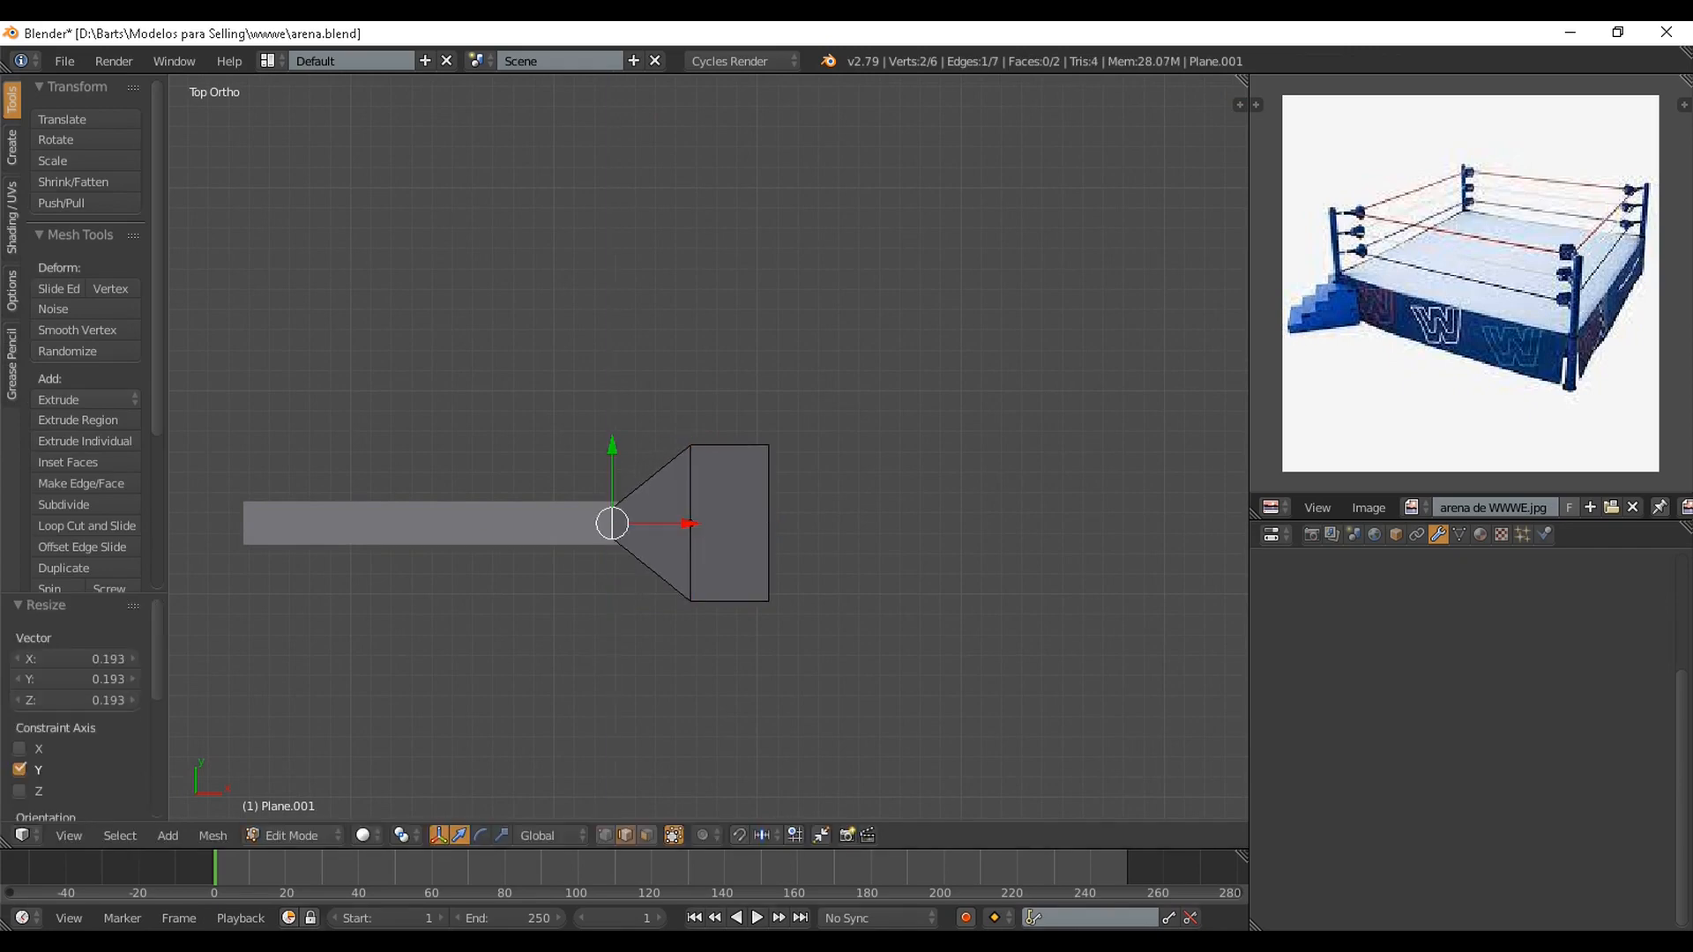
Add a shaped loop cut in the tapered section and move the far outer edge -0.187 along X
{"action": "left_click", "coordinate": [667, 651]}
{"action": "right_click", "coordinate": [753, 661]}
{"action": "key", "text": "s"}
{"action": "key", "text": "g"}
{"action": "key", "text": "x"}
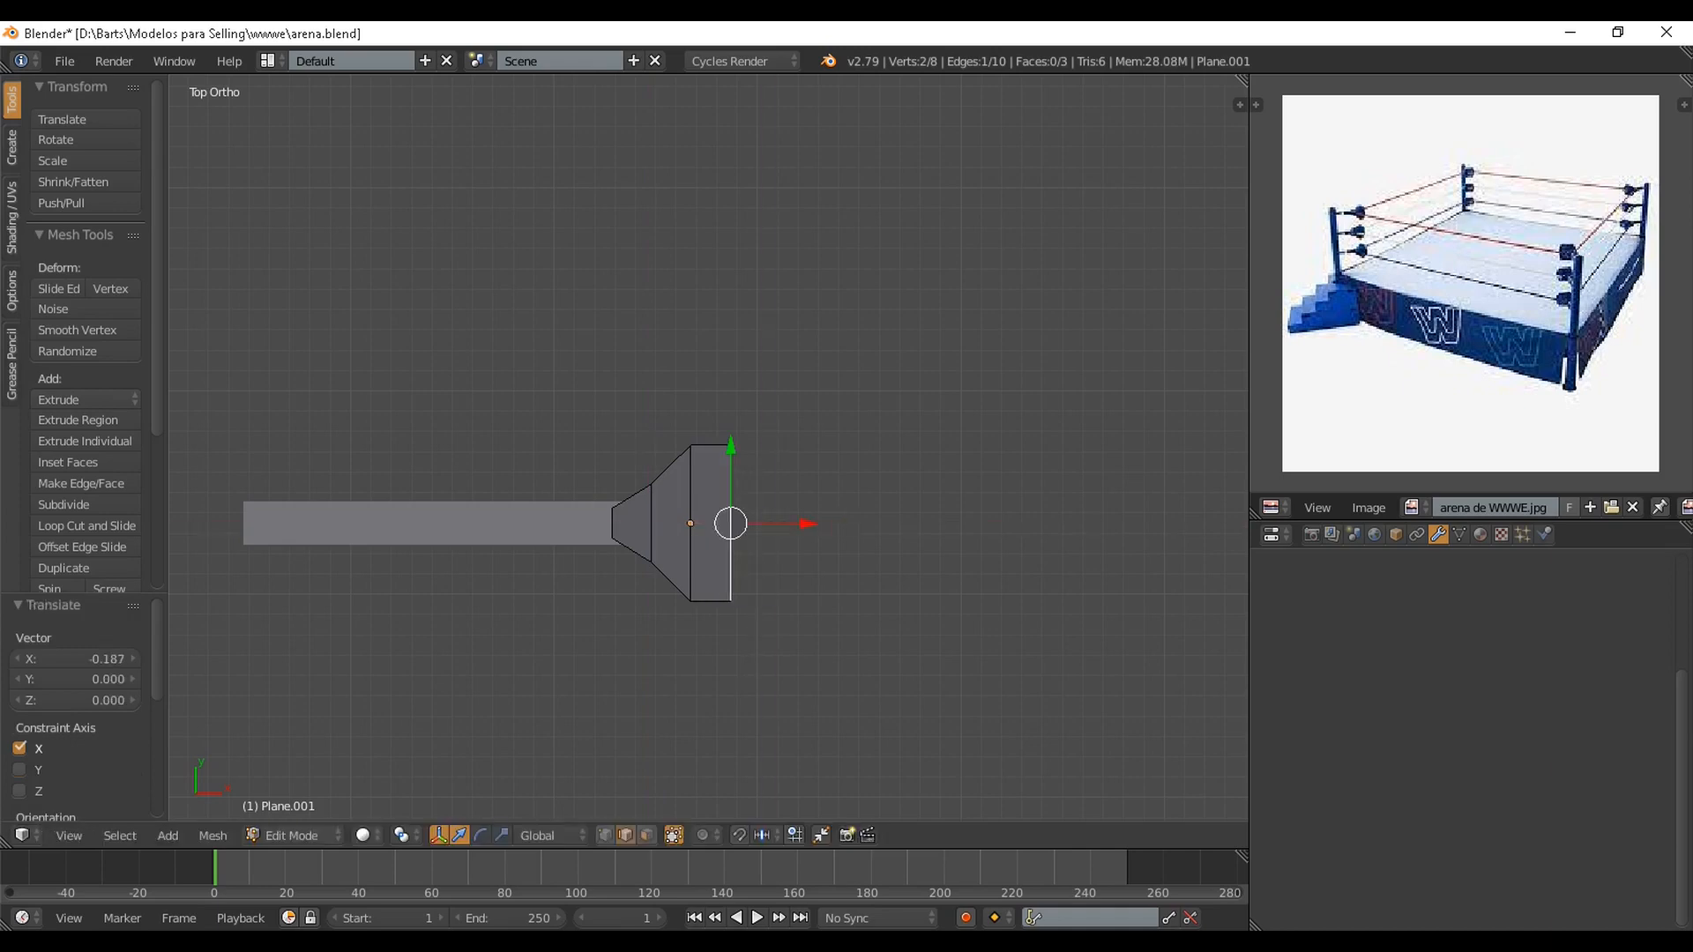
Widen the outer edge and extrude it about 0.18 along X, and extrude again, scaling the new edge to 0.827 along Y
{"action": "key", "text": "e"}
{"action": "key", "text": "Escape"}
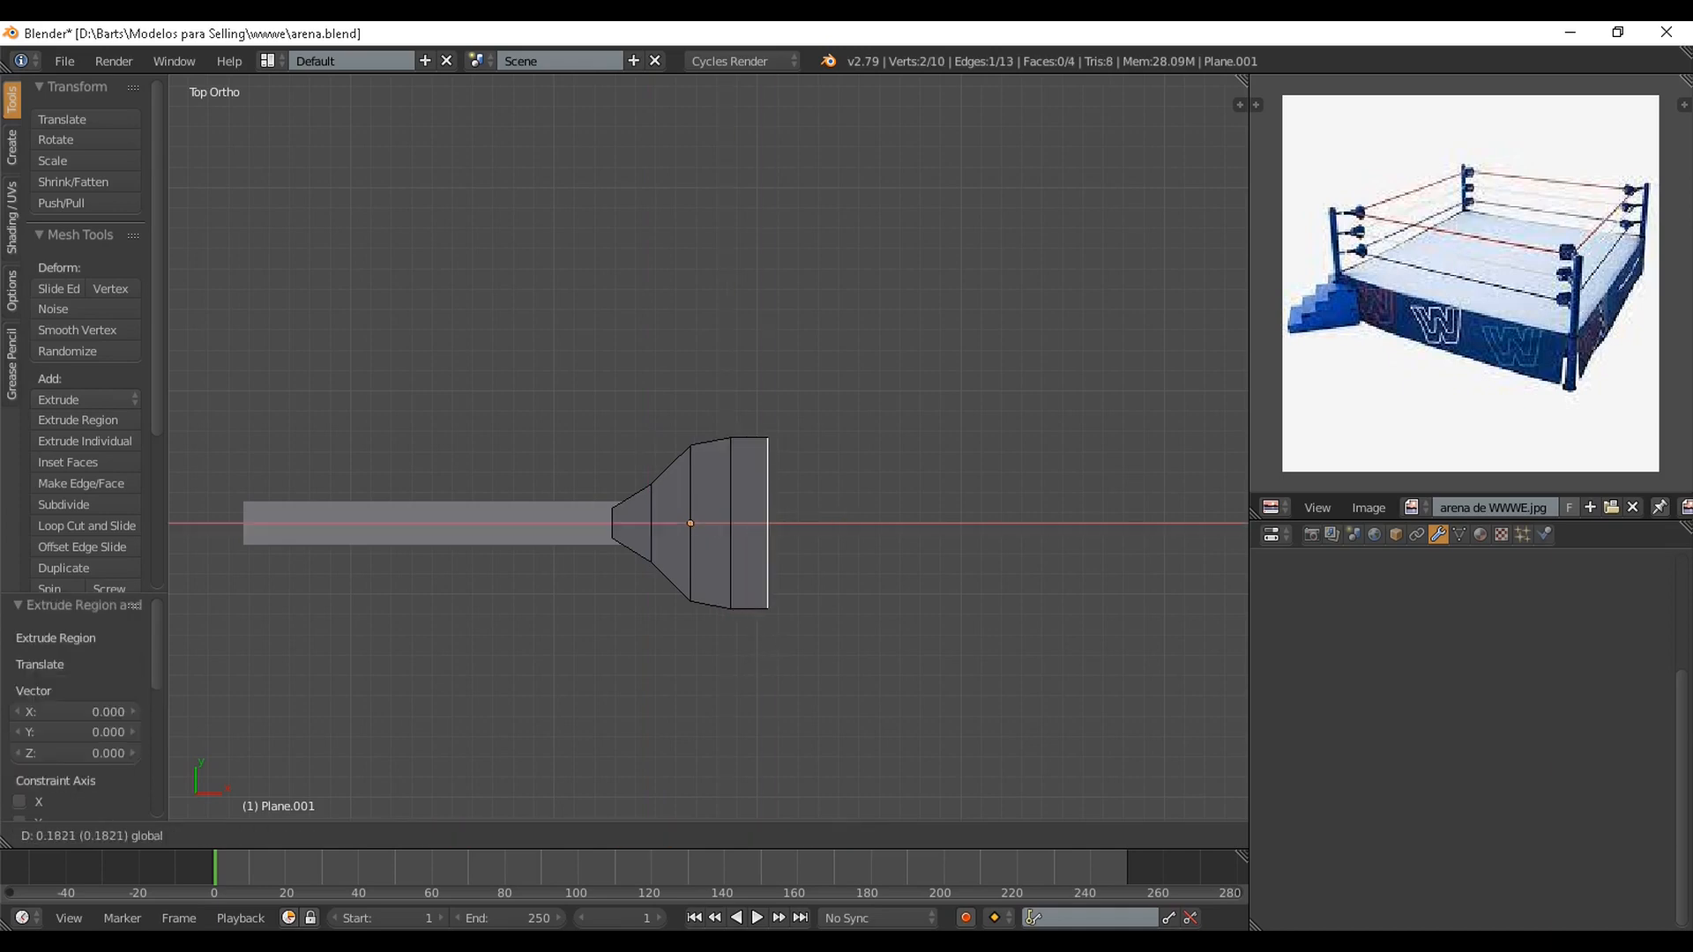
{"action": "key", "text": "Escape"}
{"action": "key", "text": "Return"}
{"action": "key", "text": "s"}
{"action": "key", "text": "y"}
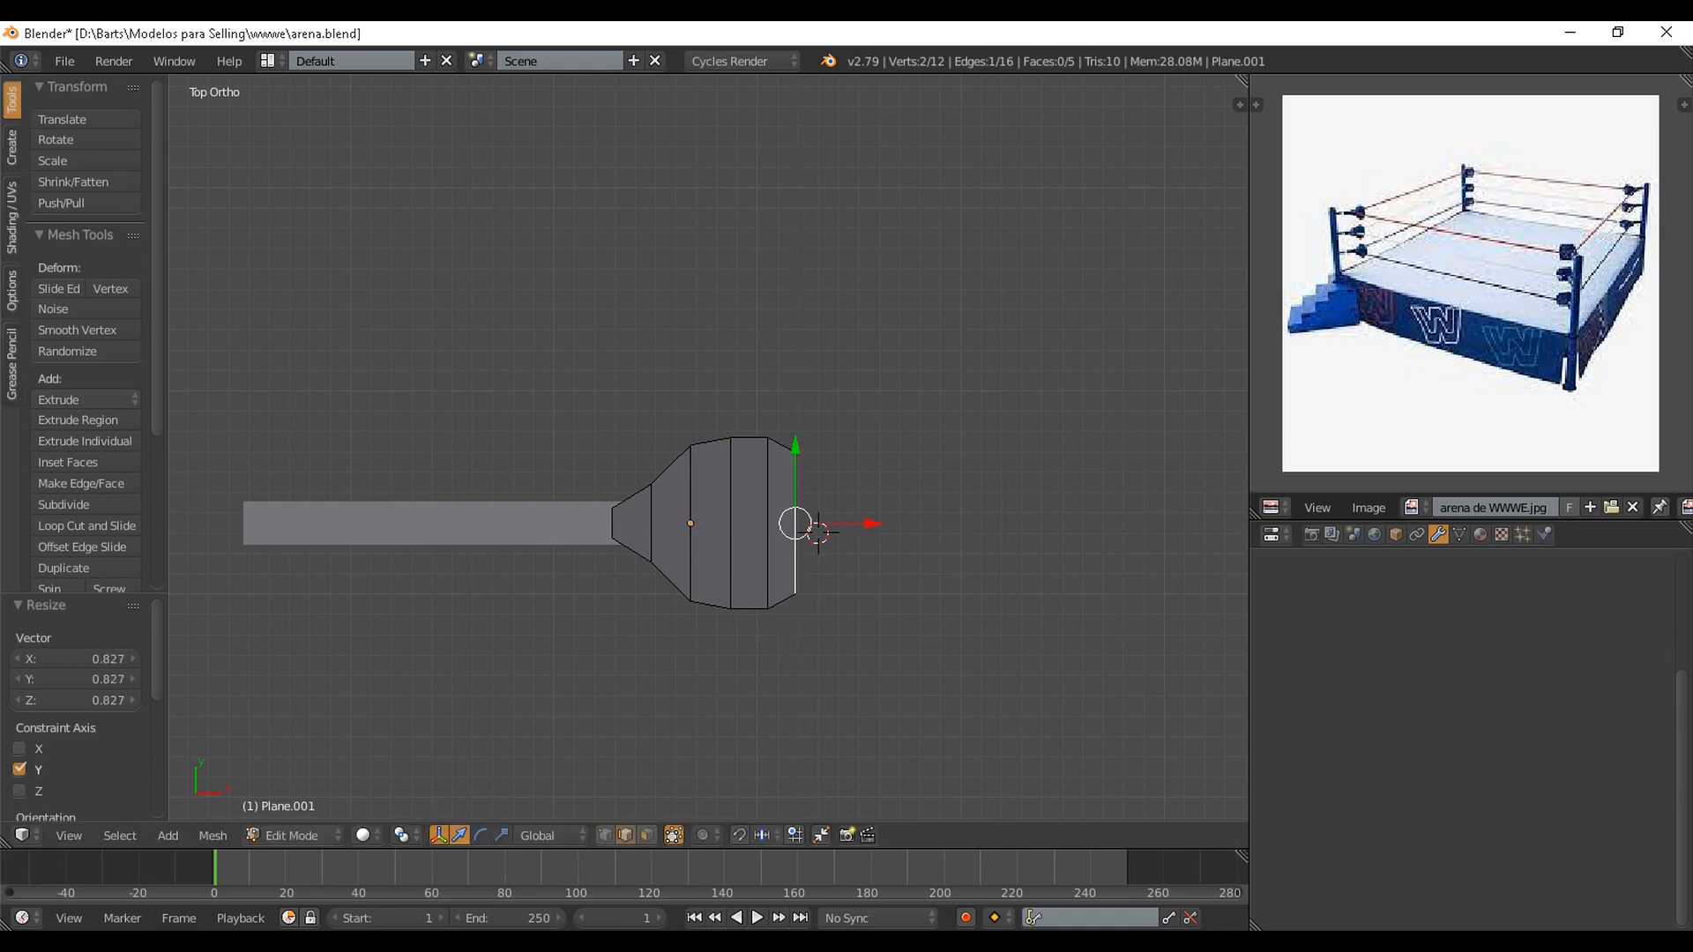
Extrude the outer edge once more along X, scale it to 0.583 along Y, and save the file
{"action": "key", "text": "e"}
{"action": "key", "text": "Escape"}
{"action": "key", "text": "Return"}
{"action": "key", "text": "s"}
{"action": "key", "text": "y"}
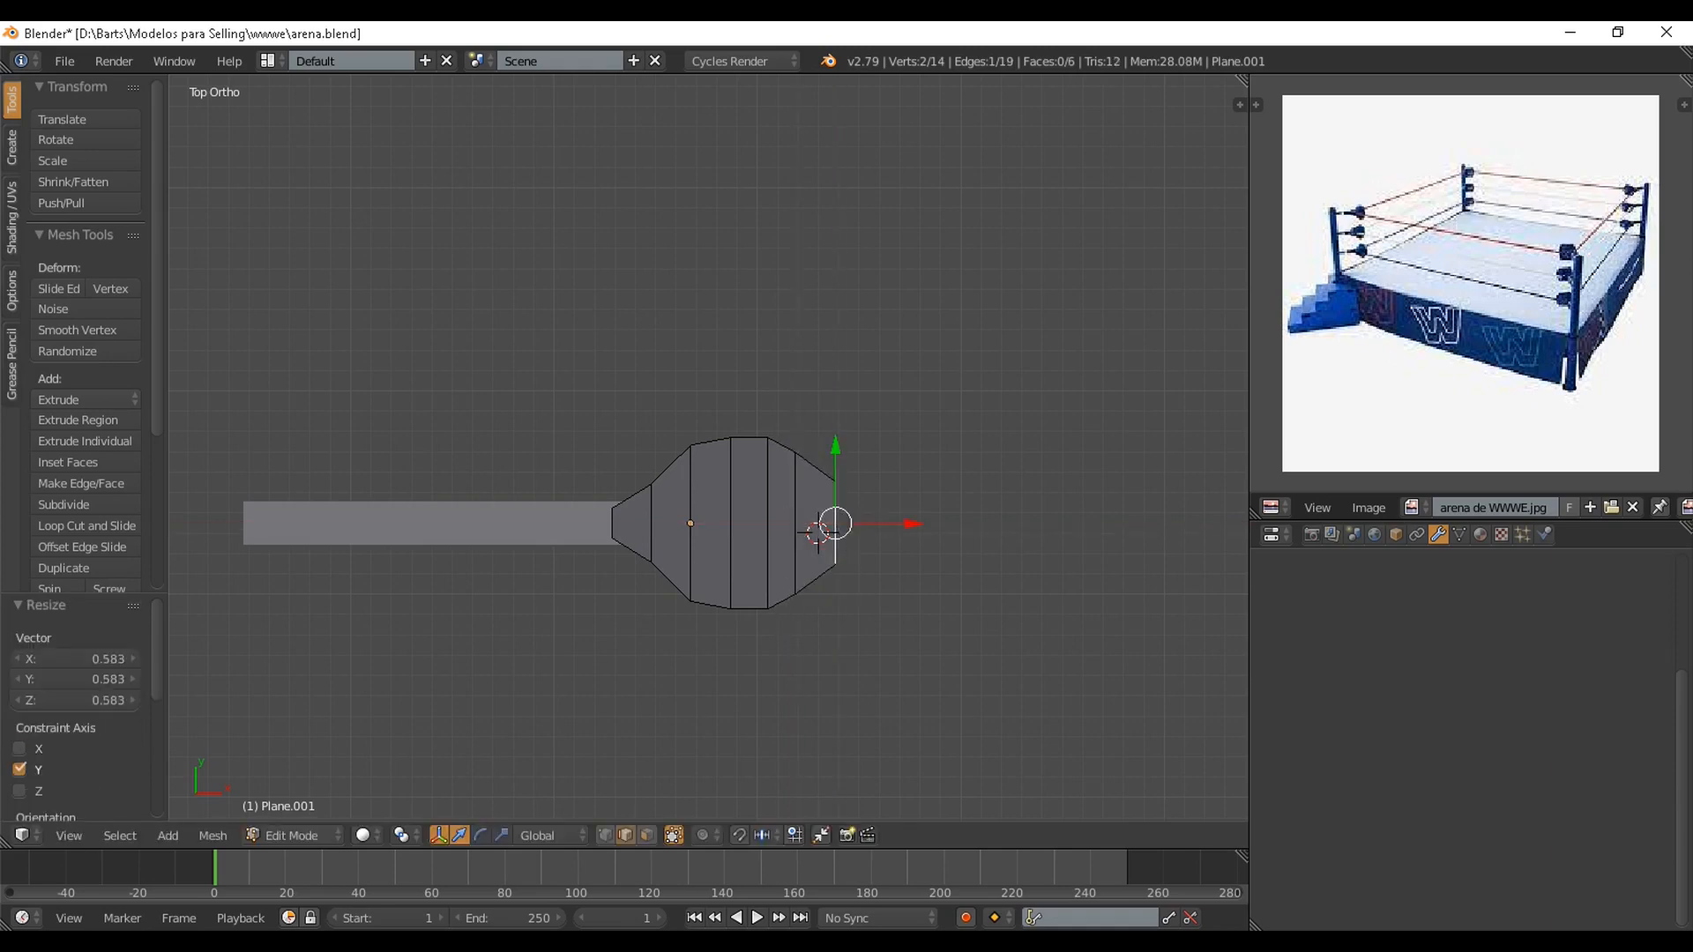
{"action": "key", "text": "Return"}
{"action": "key", "text": "Tab"}
{"action": "scroll", "coordinate": [709, 447], "scroll_direction": "down", "scroll_amount": 3}
{"action": "middle_click_drag", "start_coordinate": [709, 447], "coordinate": [702, 485]}
{"action": "key", "text": "ctrl+s"}
{"action": "key", "text": "Return"}
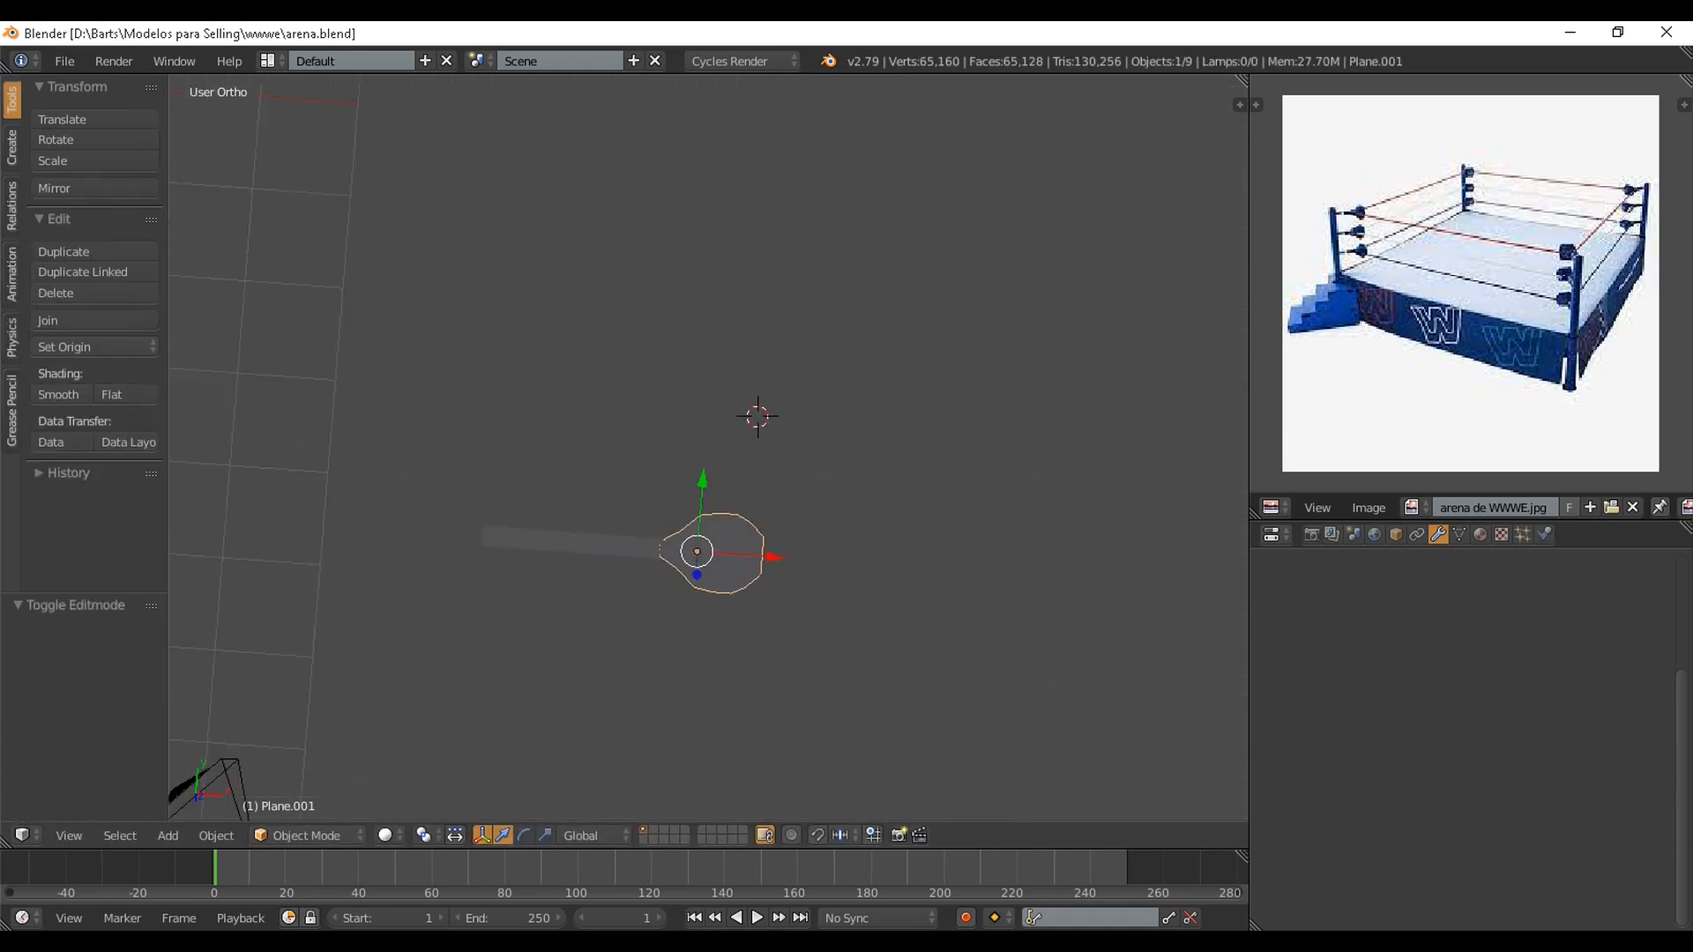
Select both the strip and the rounded plane, rotate them 90° about X, and save the file
{"action": "key", "text": "KP_5"}
{"action": "middle_click_drag", "start_coordinate": [635, 529], "coordinate": [694, 454]}
{"action": "right_click", "coordinate": [605, 456], "text": "shift"}
{"action": "type", "text": "rx90"}
{"action": "key", "text": "Return"}
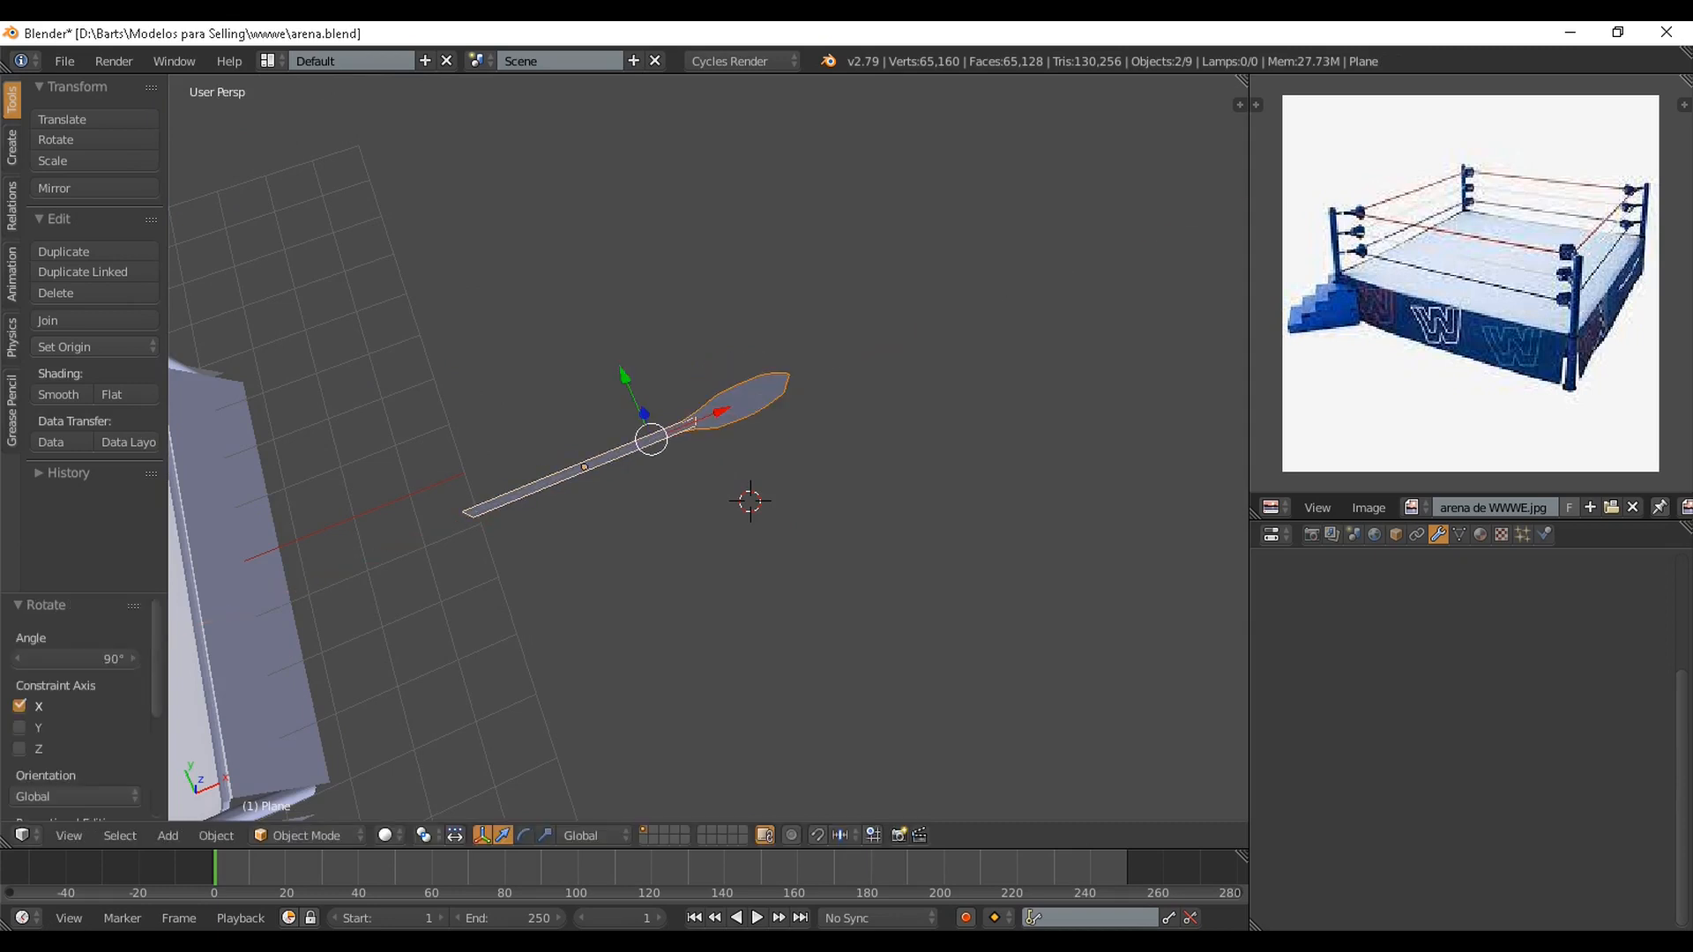
{"action": "key", "text": "ctrl+s"}
{"action": "middle_click_drag", "start_coordinate": [794, 468], "coordinate": [762, 380]}
{"action": "key", "text": "Return"}
Give the strip and the rounded plane each a new material
{"action": "right_click", "coordinate": [665, 507]}
{"action": "right_click", "coordinate": [600, 374]}
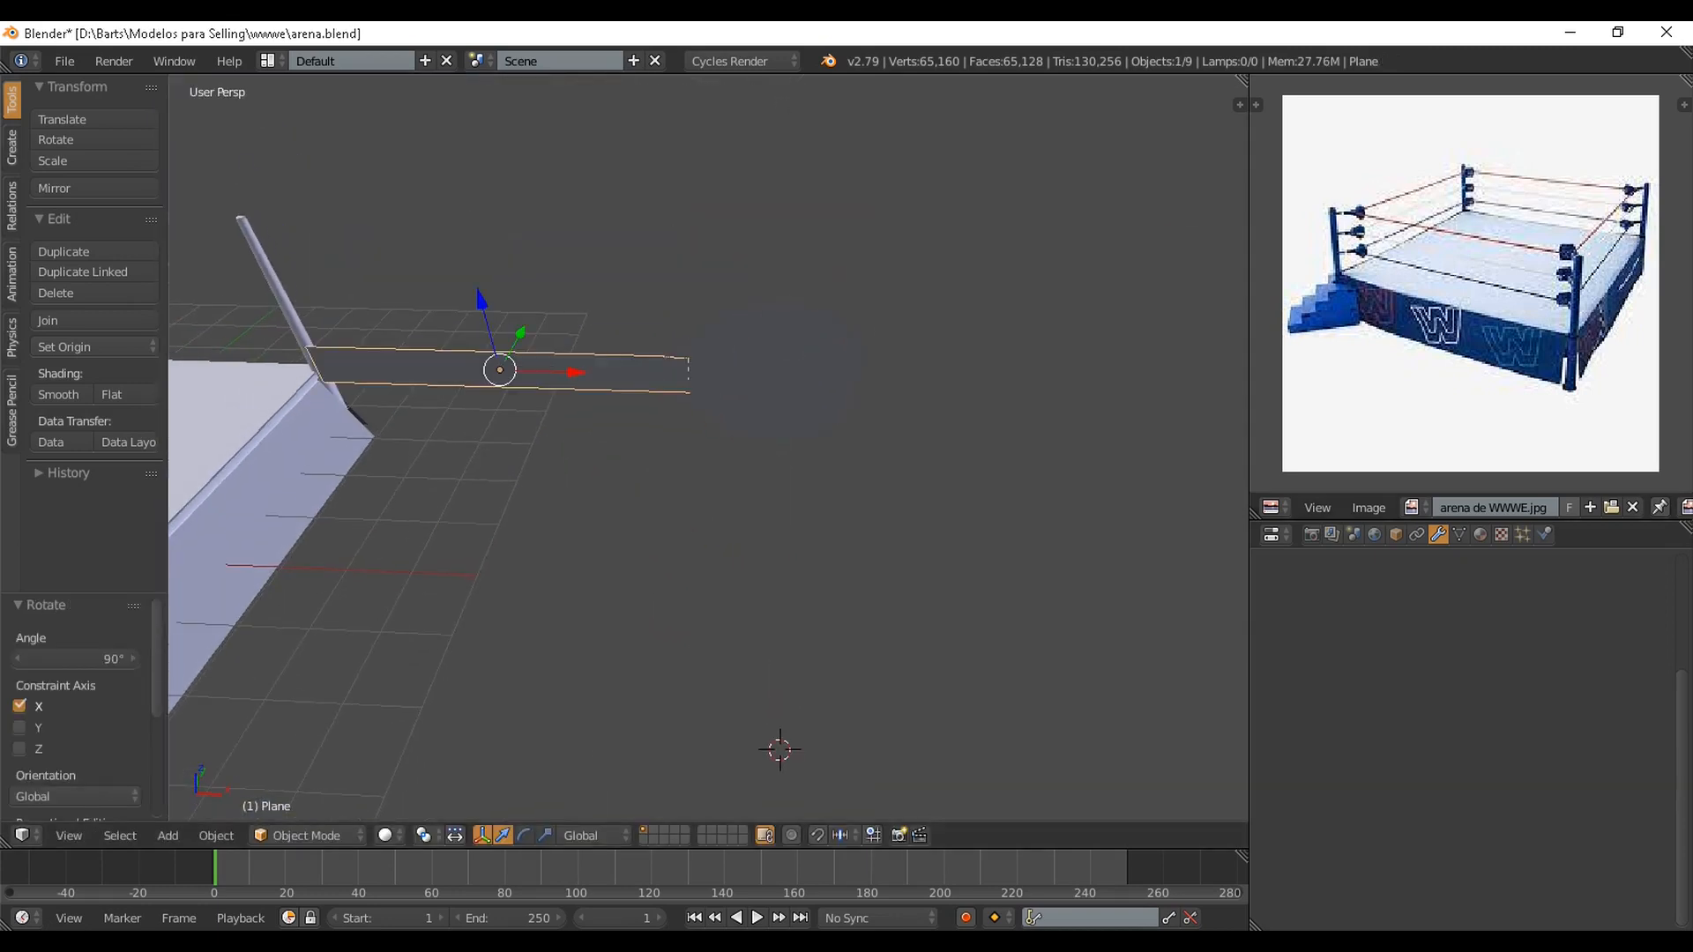
{"action": "left_click", "coordinate": [1481, 535]}
{"action": "left_click", "coordinate": [1411, 675]}
{"action": "right_click", "coordinate": [772, 379]}
{"action": "left_click", "coordinate": [1411, 675]}
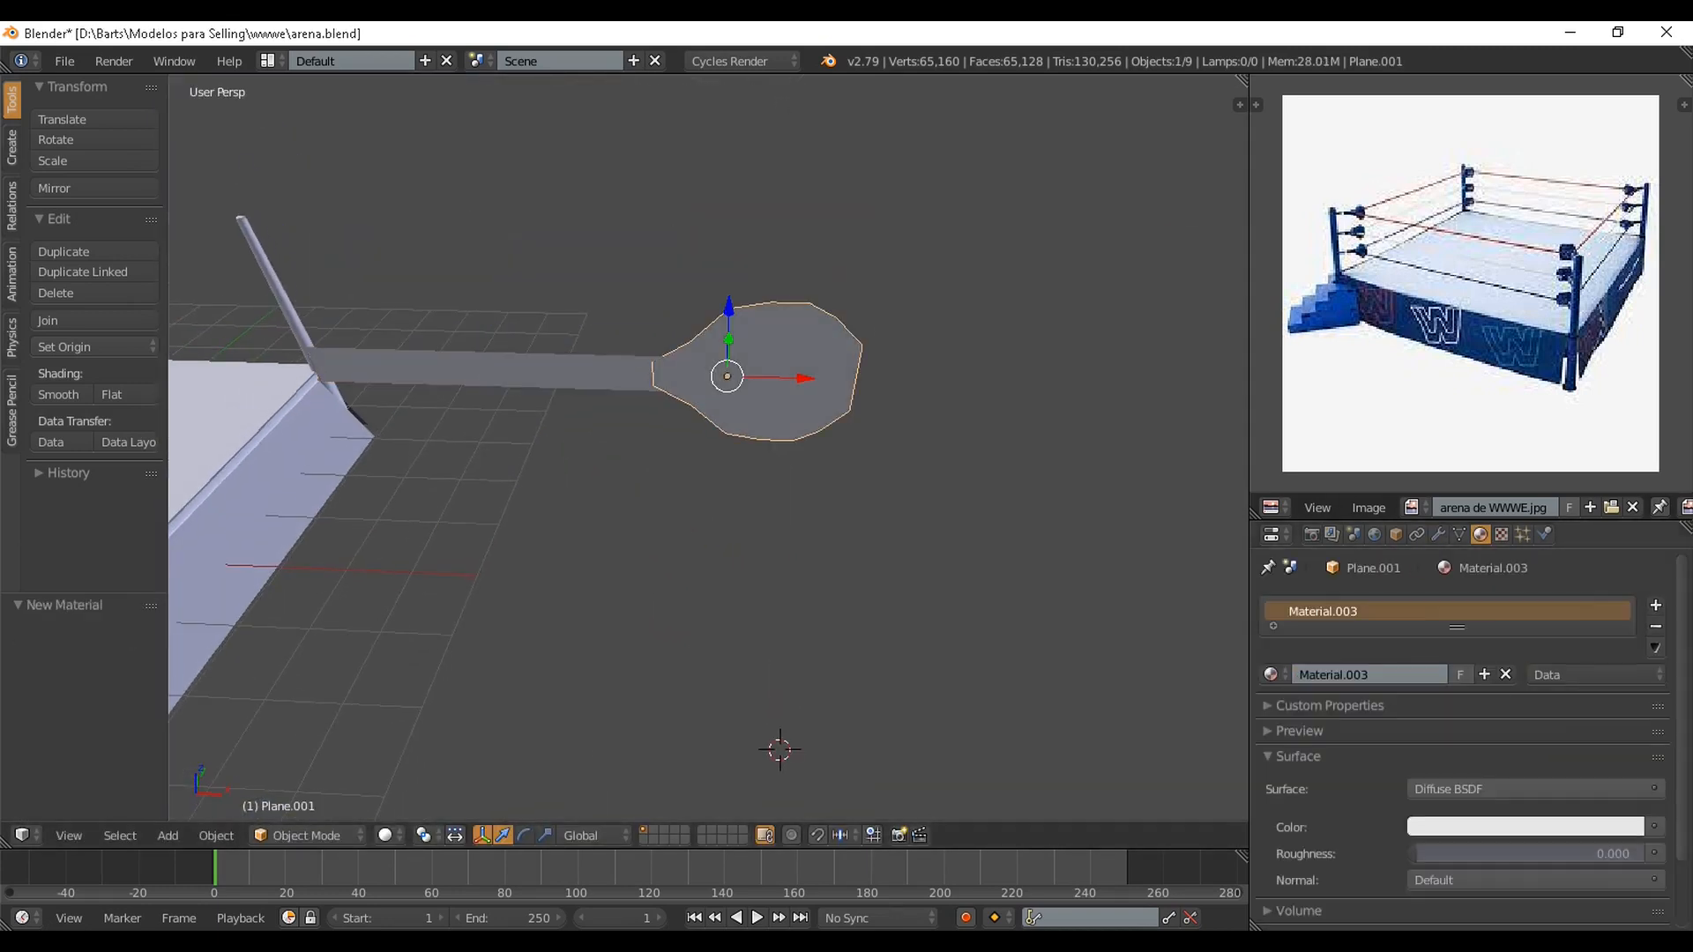
{"action": "scroll", "coordinate": [759, 458], "scroll_direction": "down", "scroll_amount": 2}
{"action": "mouse_move", "coordinate": [758, 458]}
{"action": "middle_mouse_down"}
{"action": "mouse_move", "coordinate": [944, 463]}
{"action": "mouse_move", "coordinate": [741, 463]}
{"action": "middle_mouse_up"}
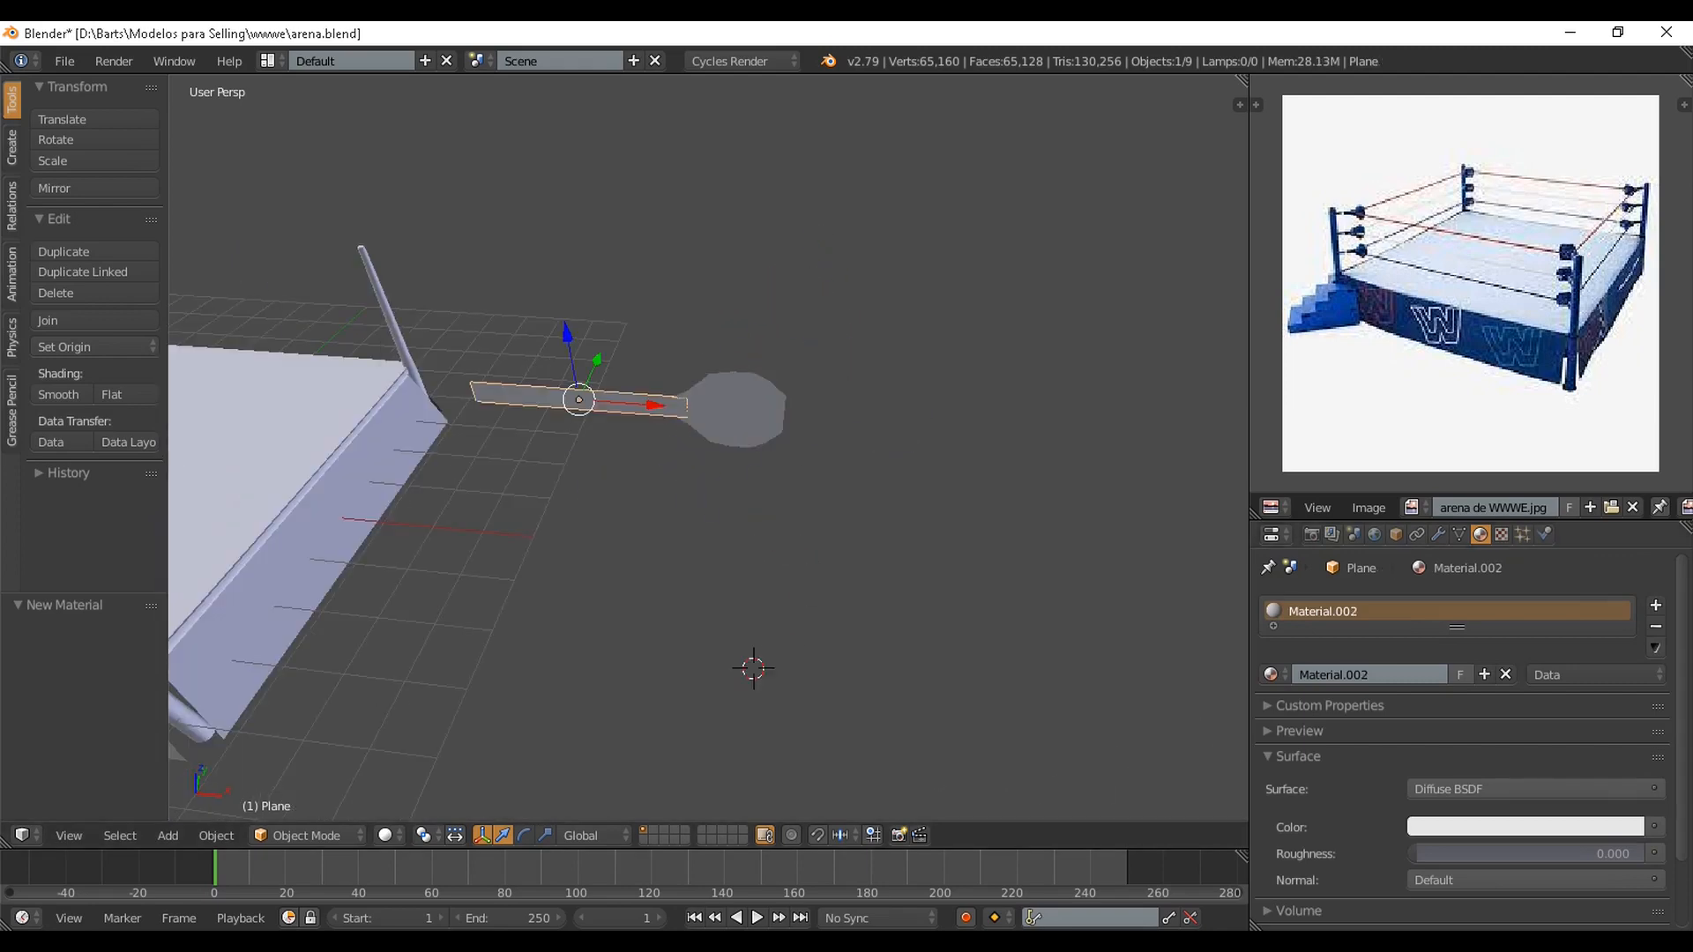
Add a Solidify modifier to both the strip and the rounded plane, with a thickness of 0.1 for the strip
{"action": "left_click", "coordinate": [1438, 534]}
{"action": "left_click", "coordinate": [1471, 605]}
{"action": "left_click", "coordinate": [1261, 510]}
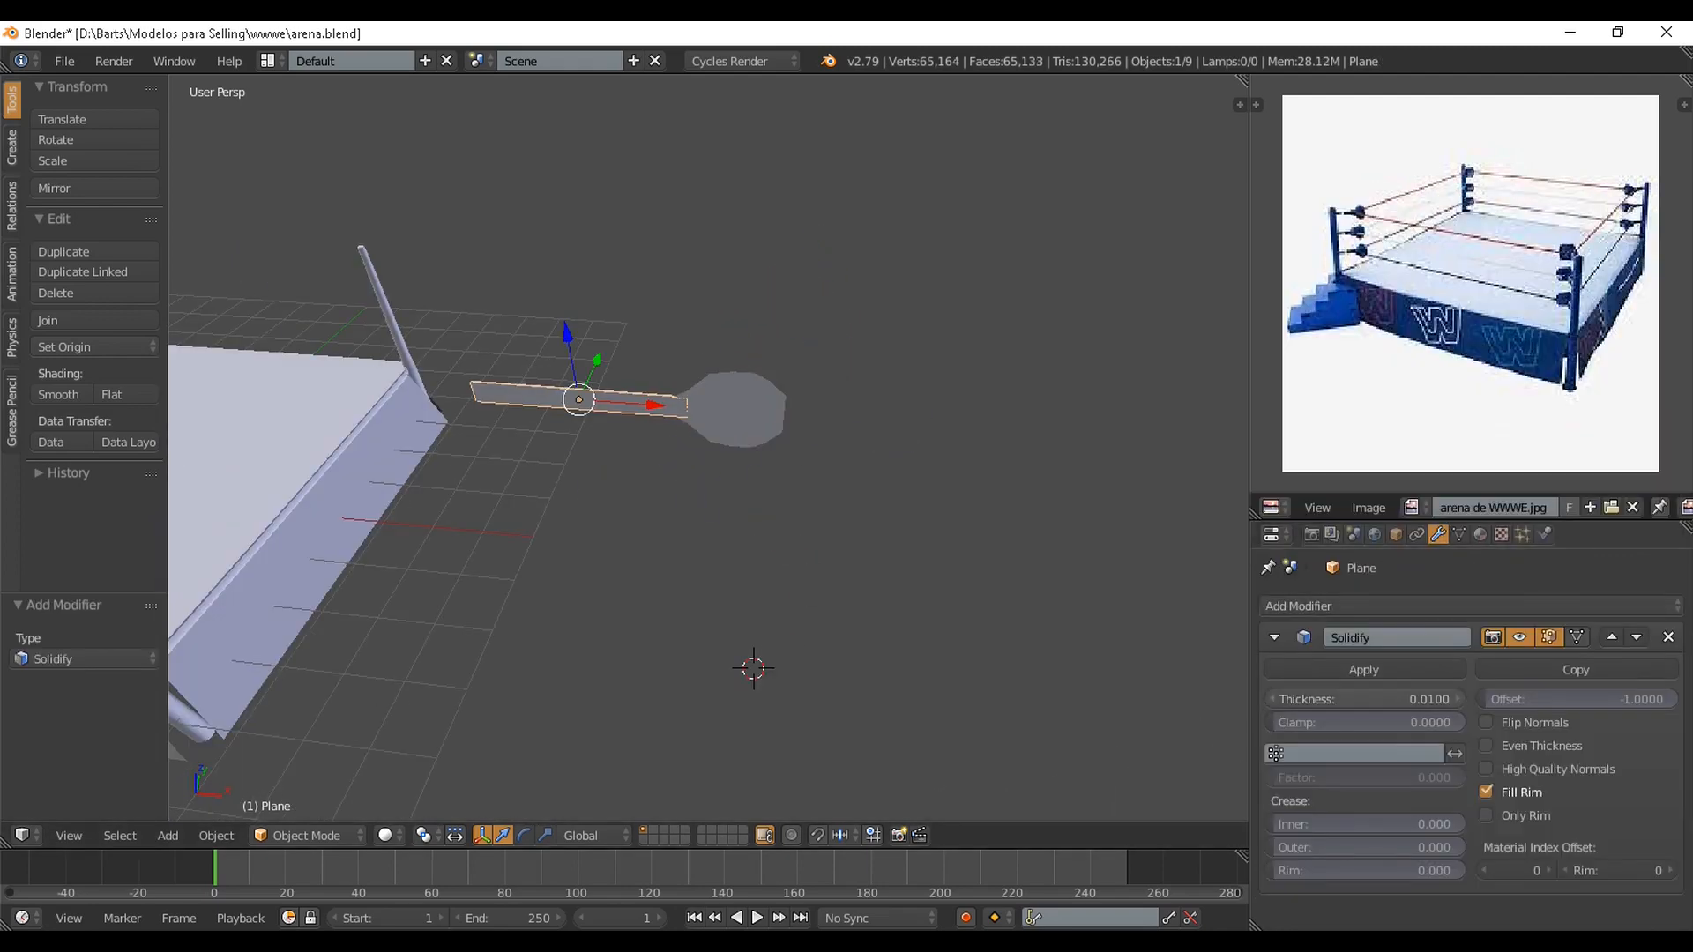
{"action": "right_click", "coordinate": [737, 408]}
{"action": "left_click", "coordinate": [1471, 605]}
{"action": "left_click", "coordinate": [1182, 511]}
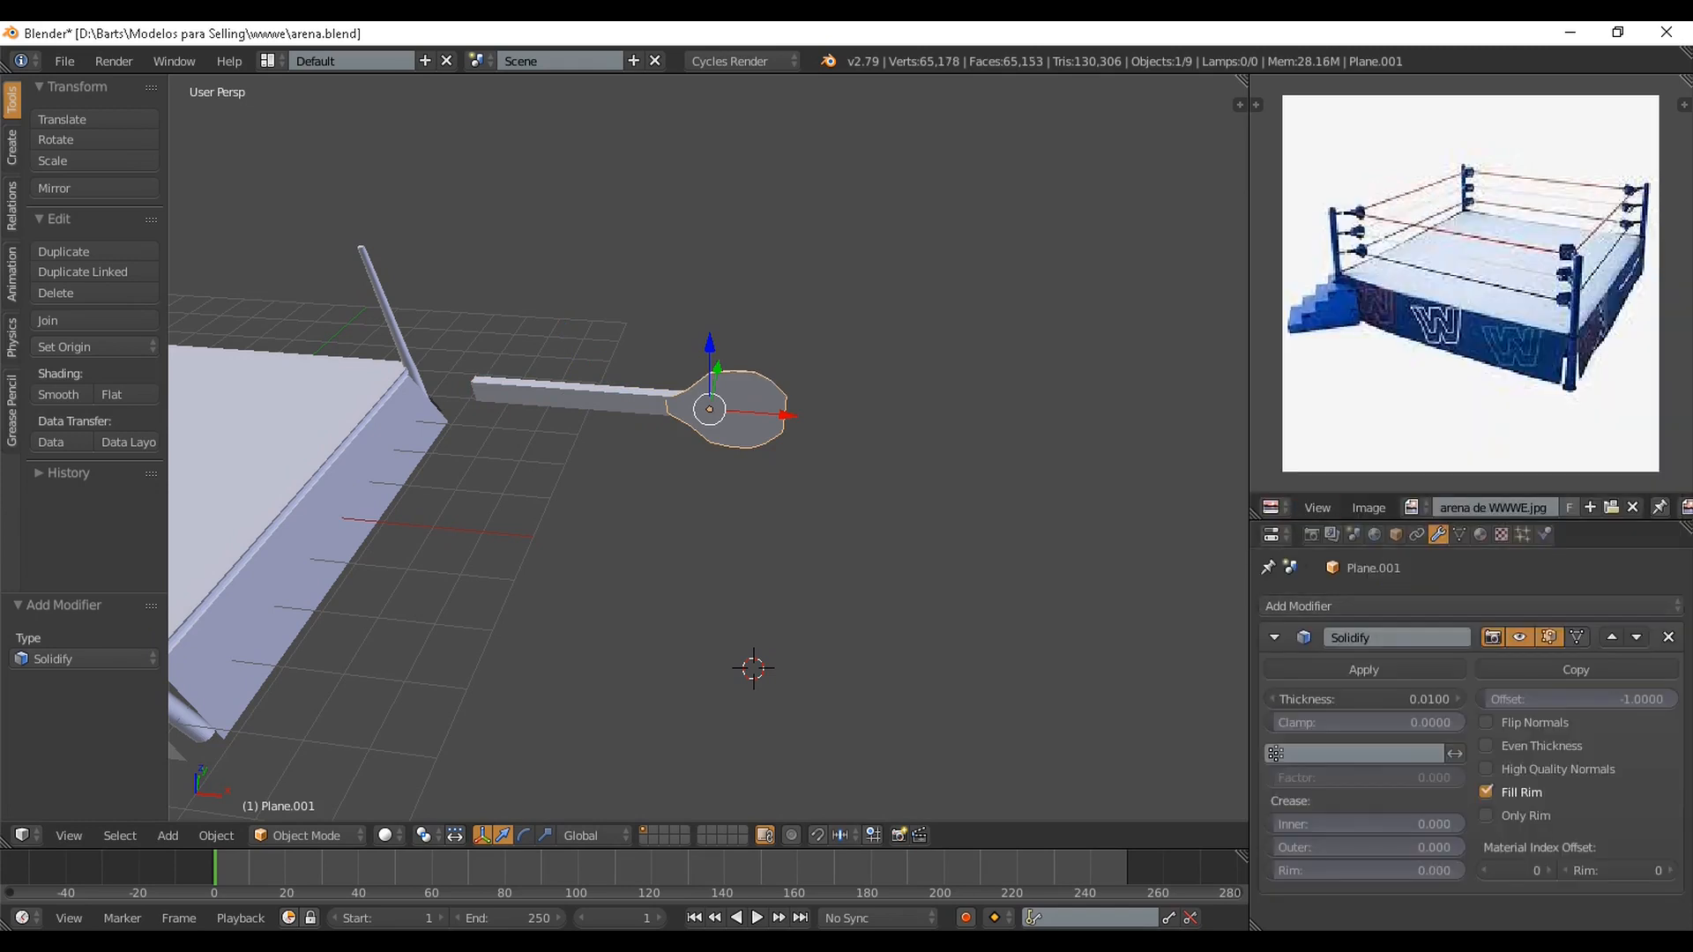
Set the rounded plane's Solidify thickness to 0.216 and save the file
{"action": "left_click_drag", "start_coordinate": [1365, 699], "coordinate": [1446, 700]}
{"action": "scroll", "coordinate": [749, 458], "scroll_direction": "down", "scroll_amount": 4}
{"action": "middle_click_drag", "start_coordinate": [750, 459], "coordinate": [846, 414]}
{"action": "key", "text": "ctrl+s"}
{"action": "scroll", "coordinate": [705, 493], "scroll_direction": "up", "scroll_amount": 3}
{"action": "scroll", "coordinate": [847, 414], "scroll_direction": "up", "scroll_amount": 2}
{"action": "middle_click_drag", "start_coordinate": [749, 529], "coordinate": [661, 617]}
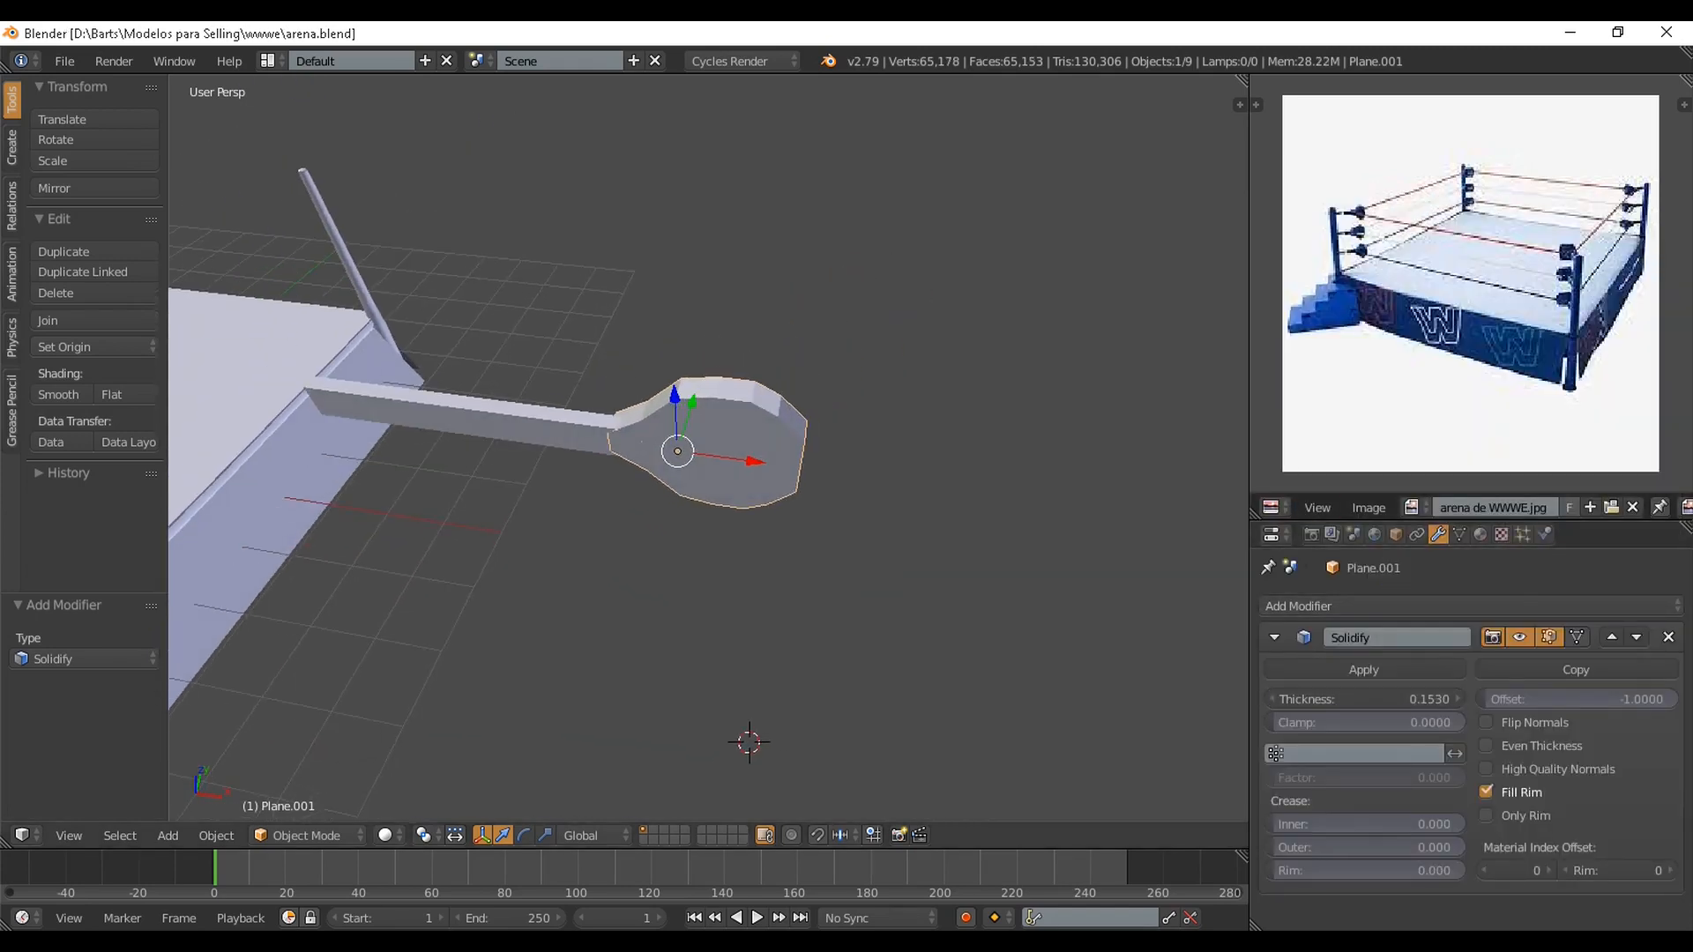
{"action": "left_click_drag", "start_coordinate": [1365, 700], "coordinate": [1388, 700]}
Add Bevel and Subdivision Surface modifiers to the rounded plane, with two bevel segments limited by angle
{"action": "left_click", "coordinate": [1471, 606]}
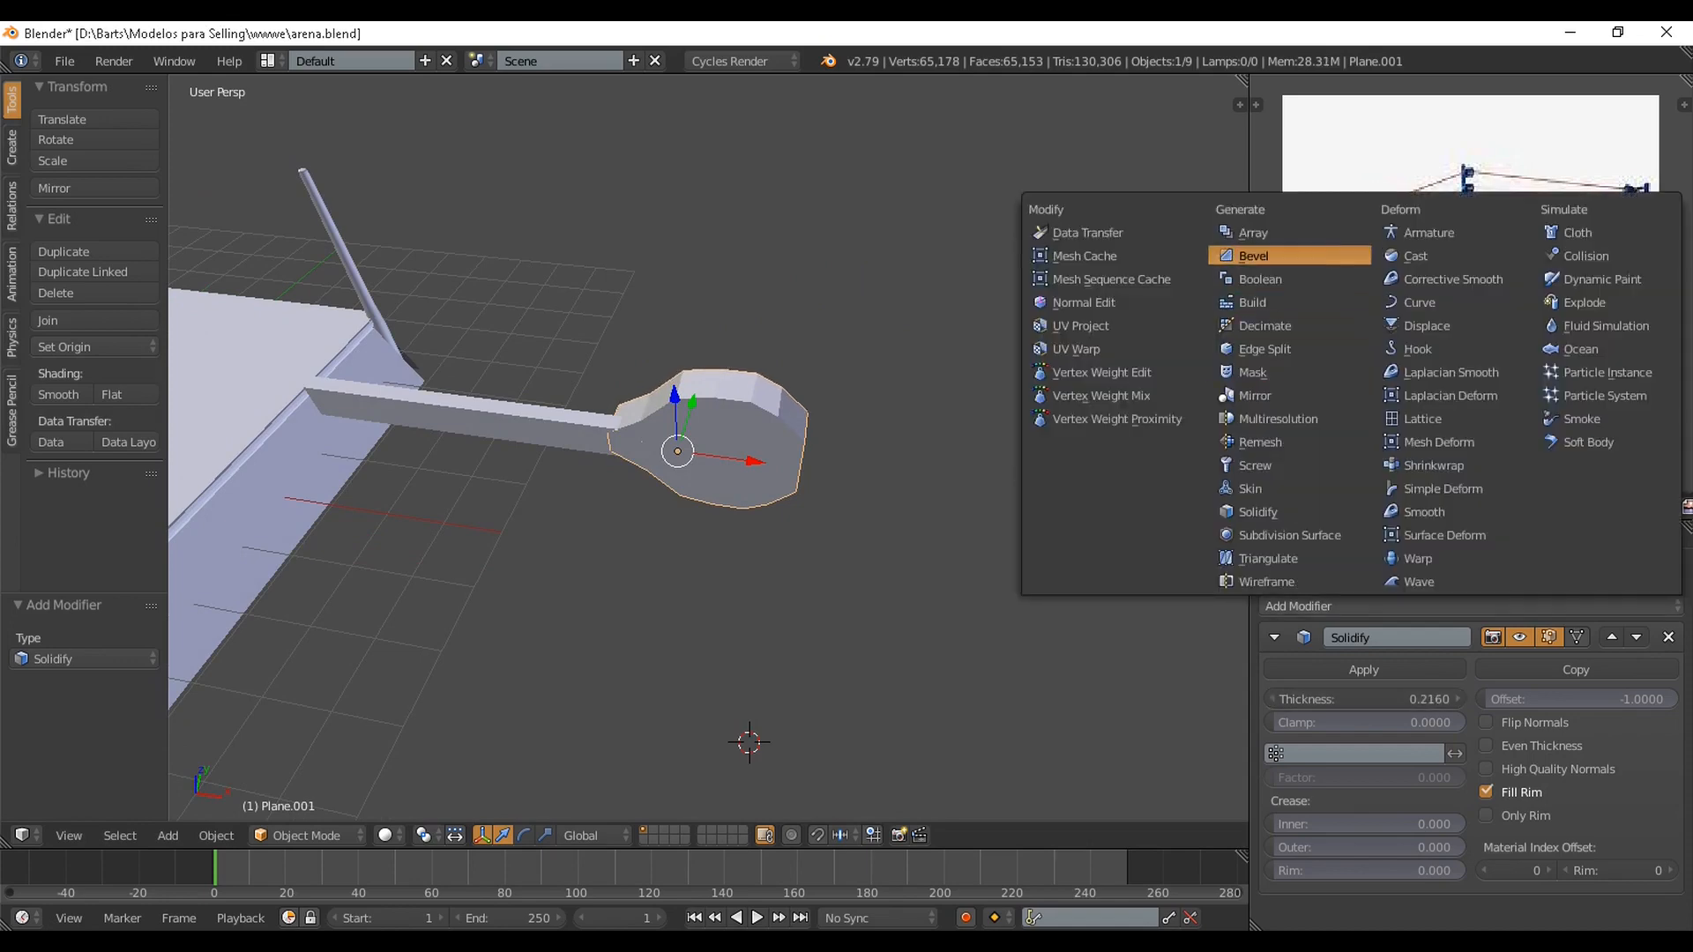
{"action": "left_click", "coordinate": [1237, 255]}
{"action": "left_click", "coordinate": [1463, 606]}
{"action": "left_click", "coordinate": [1273, 535]}
{"action": "middle_click_drag", "start_coordinate": [952, 529], "coordinate": [970, 498]}
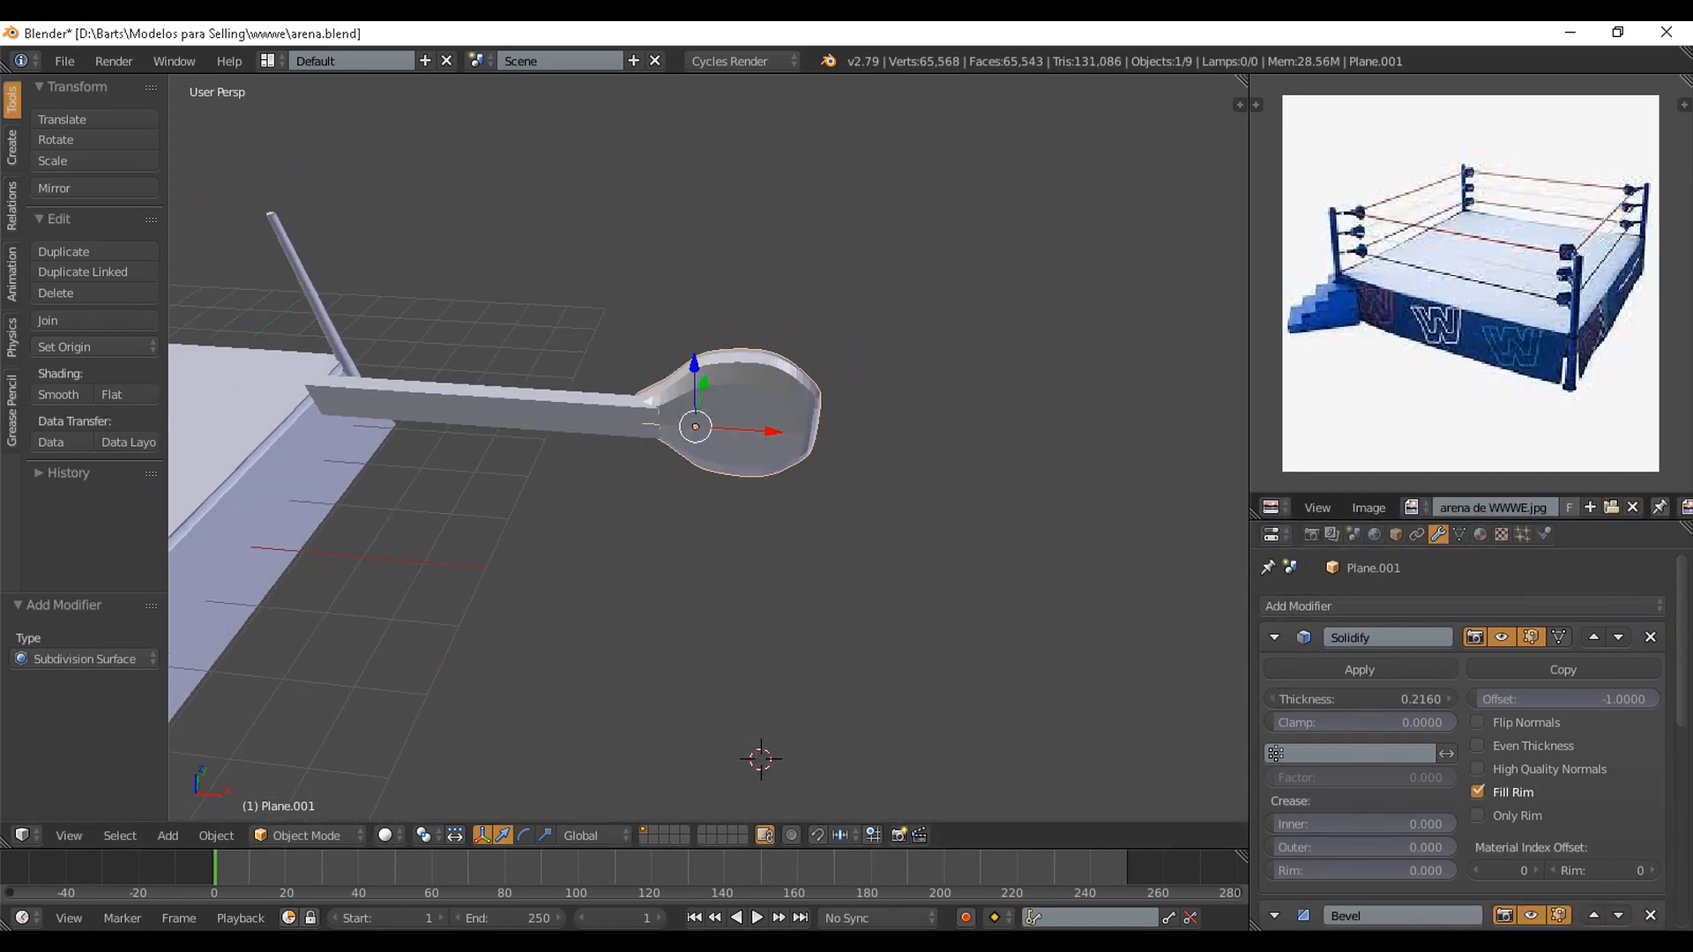
{"action": "left_click", "coordinate": [1274, 638]}
{"action": "type", "text": "2"}
{"action": "key", "text": "Return"}
Rotate the rounded piece -10.1° about Z, shift it along Y, and raise its subdivision view level to 2
{"action": "middle_click_drag", "start_coordinate": [705, 441], "coordinate": [804, 410]}
{"action": "key", "text": "r"}
{"action": "key", "text": "z"}
{"action": "left_click", "coordinate": [809, 373]}
{"action": "key", "text": "g"}
{"action": "key", "text": "y"}
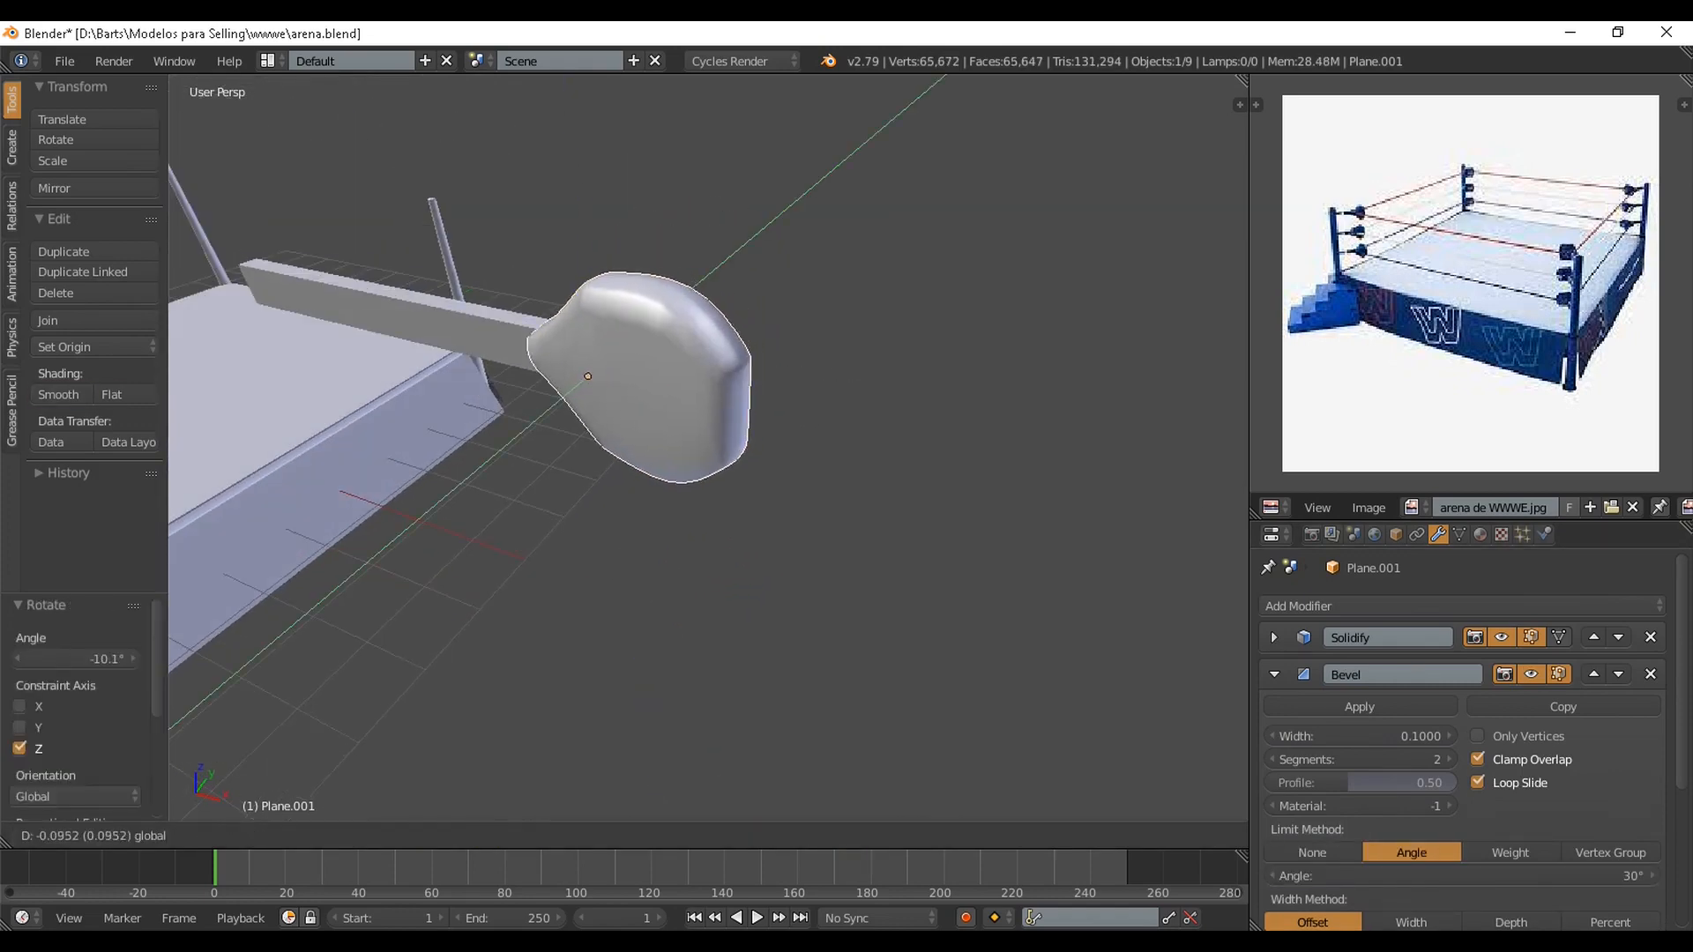
{"action": "key", "text": "Return"}
{"action": "scroll", "coordinate": [1464, 688], "scroll_direction": "down", "scroll_amount": 5}
{"action": "key", "text": "Return"}
Turn the rounded piece another -16.5° about Z and move it -0.087 along Y to meet the strip's end
{"action": "middle_click_drag", "start_coordinate": [890, 405], "coordinate": [851, 467]}
{"action": "key", "text": "g"}
{"action": "key", "text": "y"}
{"action": "left_click", "coordinate": [840, 483]}
{"action": "key", "text": "r"}
{"action": "key", "text": "z"}
{"action": "left_click", "coordinate": [839, 548]}
{"action": "key", "text": "KP_7"}
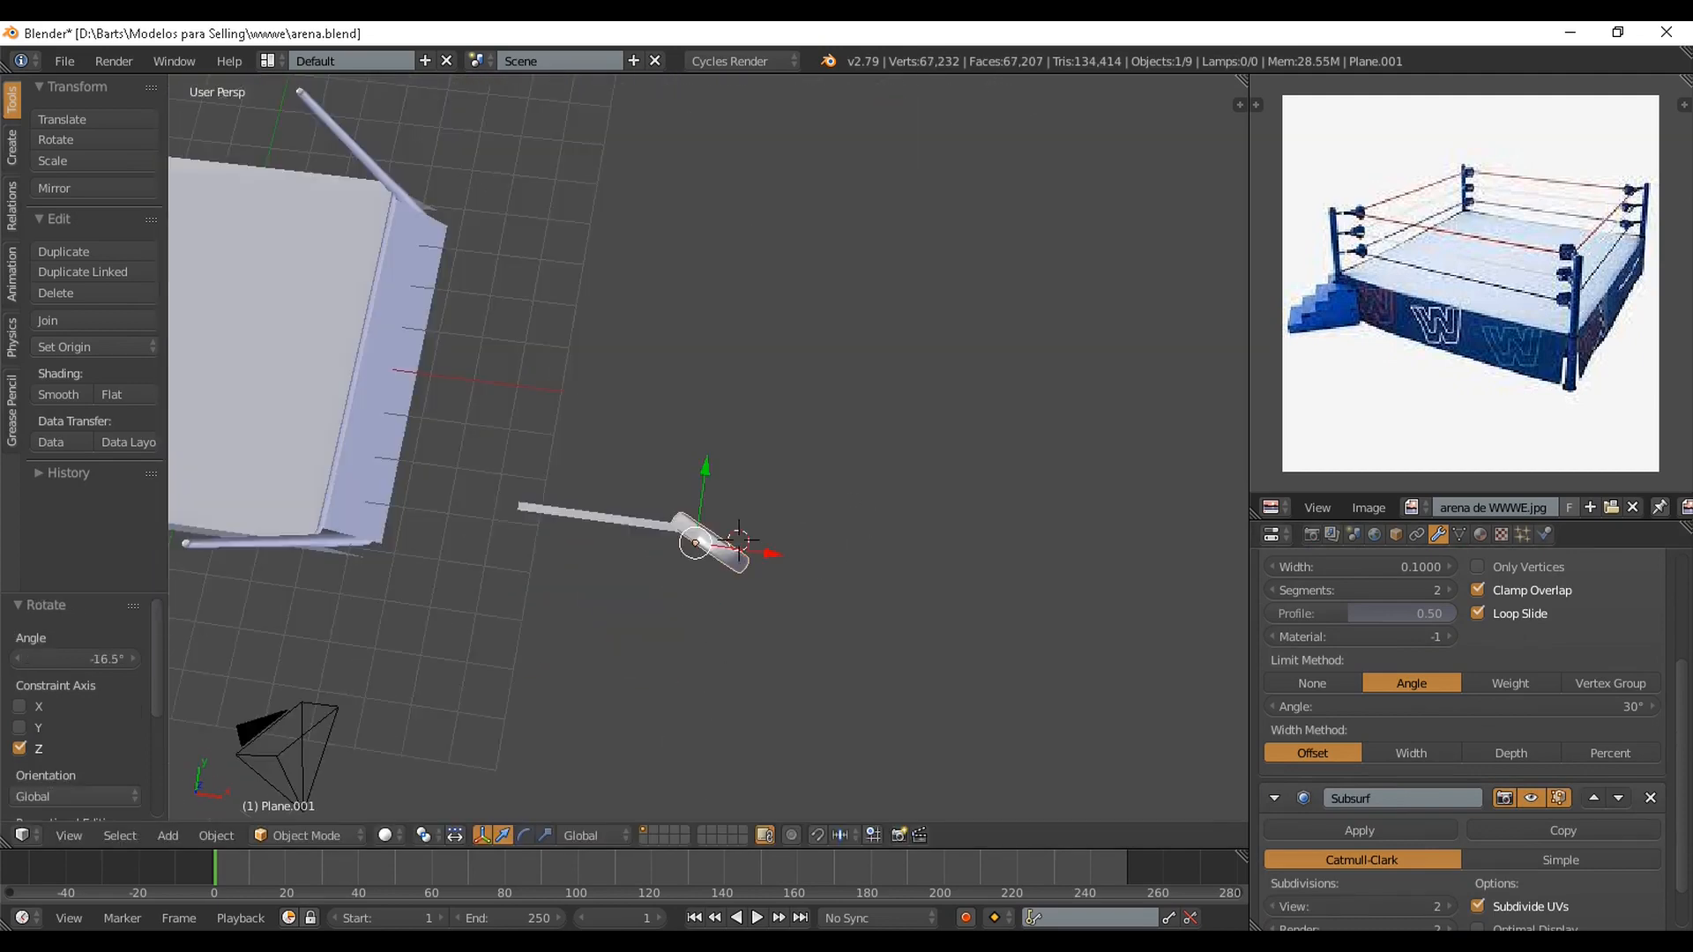
{"action": "key", "text": "g"}
{"action": "key", "text": "y"}
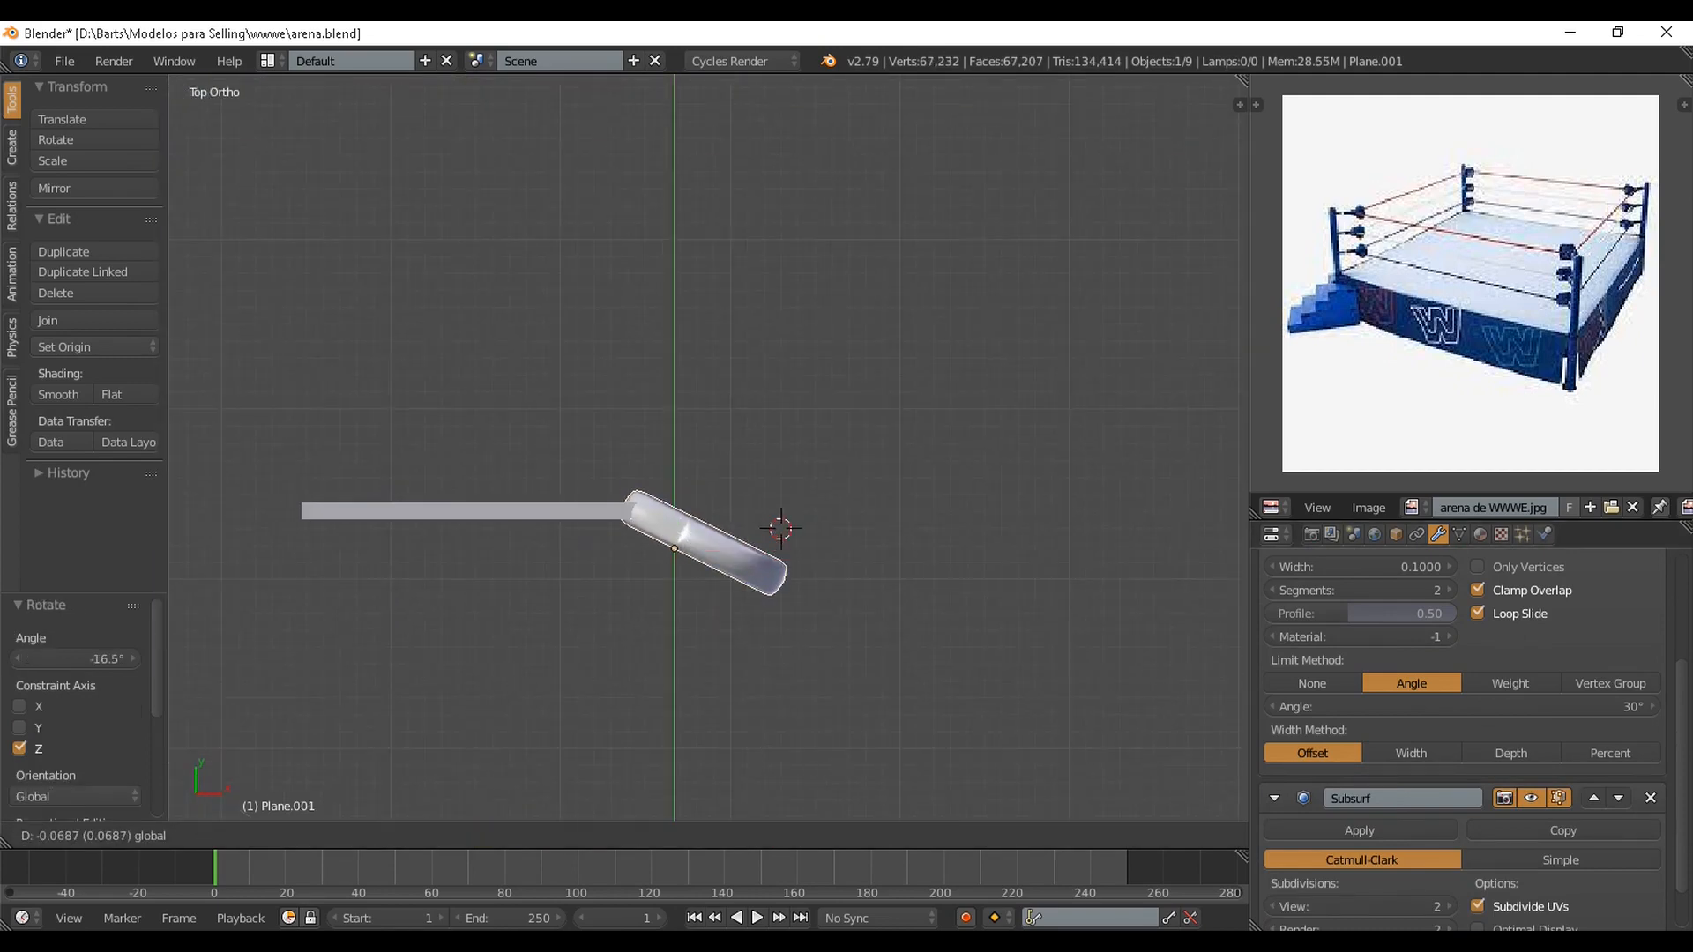
{"action": "left_click", "coordinate": [838, 563]}
Select the strip with the rounded piece and move both -11.39 along X over the platform, and further toward the corner post
{"action": "scroll", "coordinate": [708, 448], "scroll_direction": "down", "scroll_amount": 5}
{"action": "middle_click_drag", "start_coordinate": [688, 480], "coordinate": [956, 465], "text": "shift"}
{"action": "right_click", "coordinate": [805, 463], "text": "shift"}
{"action": "scroll", "coordinate": [805, 463], "scroll_direction": "down", "scroll_amount": 3}
{"action": "scroll", "coordinate": [881, 464], "scroll_direction": "down", "scroll_amount": 3}
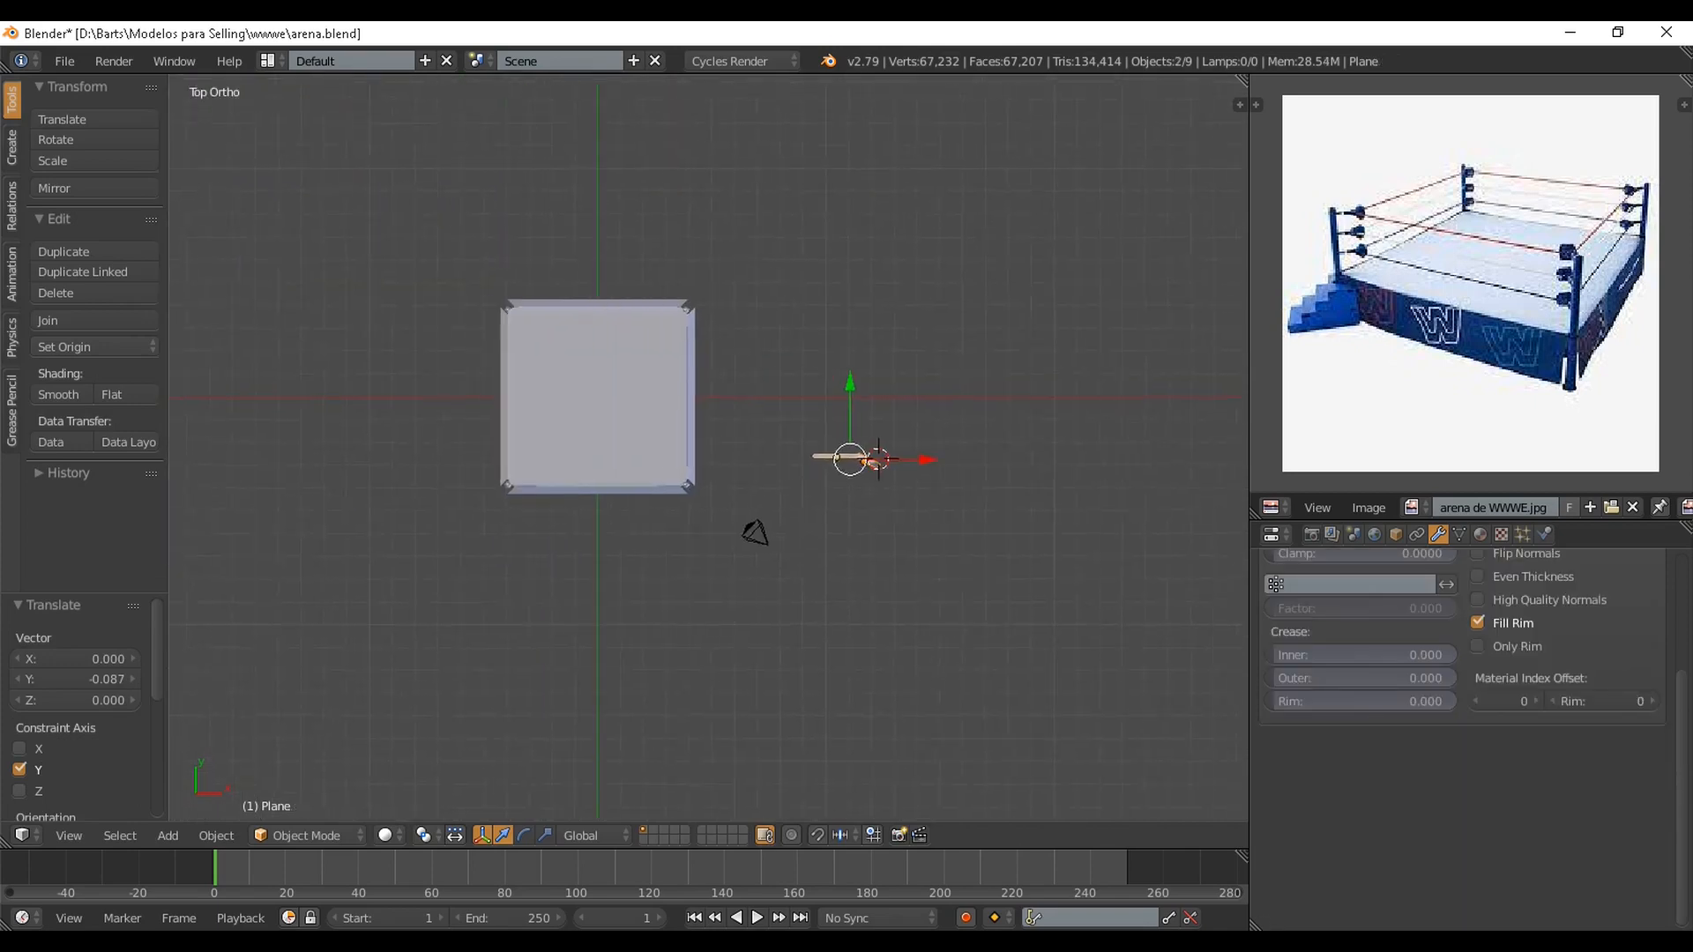
{"action": "scroll", "coordinate": [882, 465], "scroll_direction": "up", "scroll_amount": 3}
{"action": "left_click_drag", "start_coordinate": [1029, 468], "coordinate": [580, 468]}
{"action": "key", "text": "g"}
{"action": "key", "text": "x"}
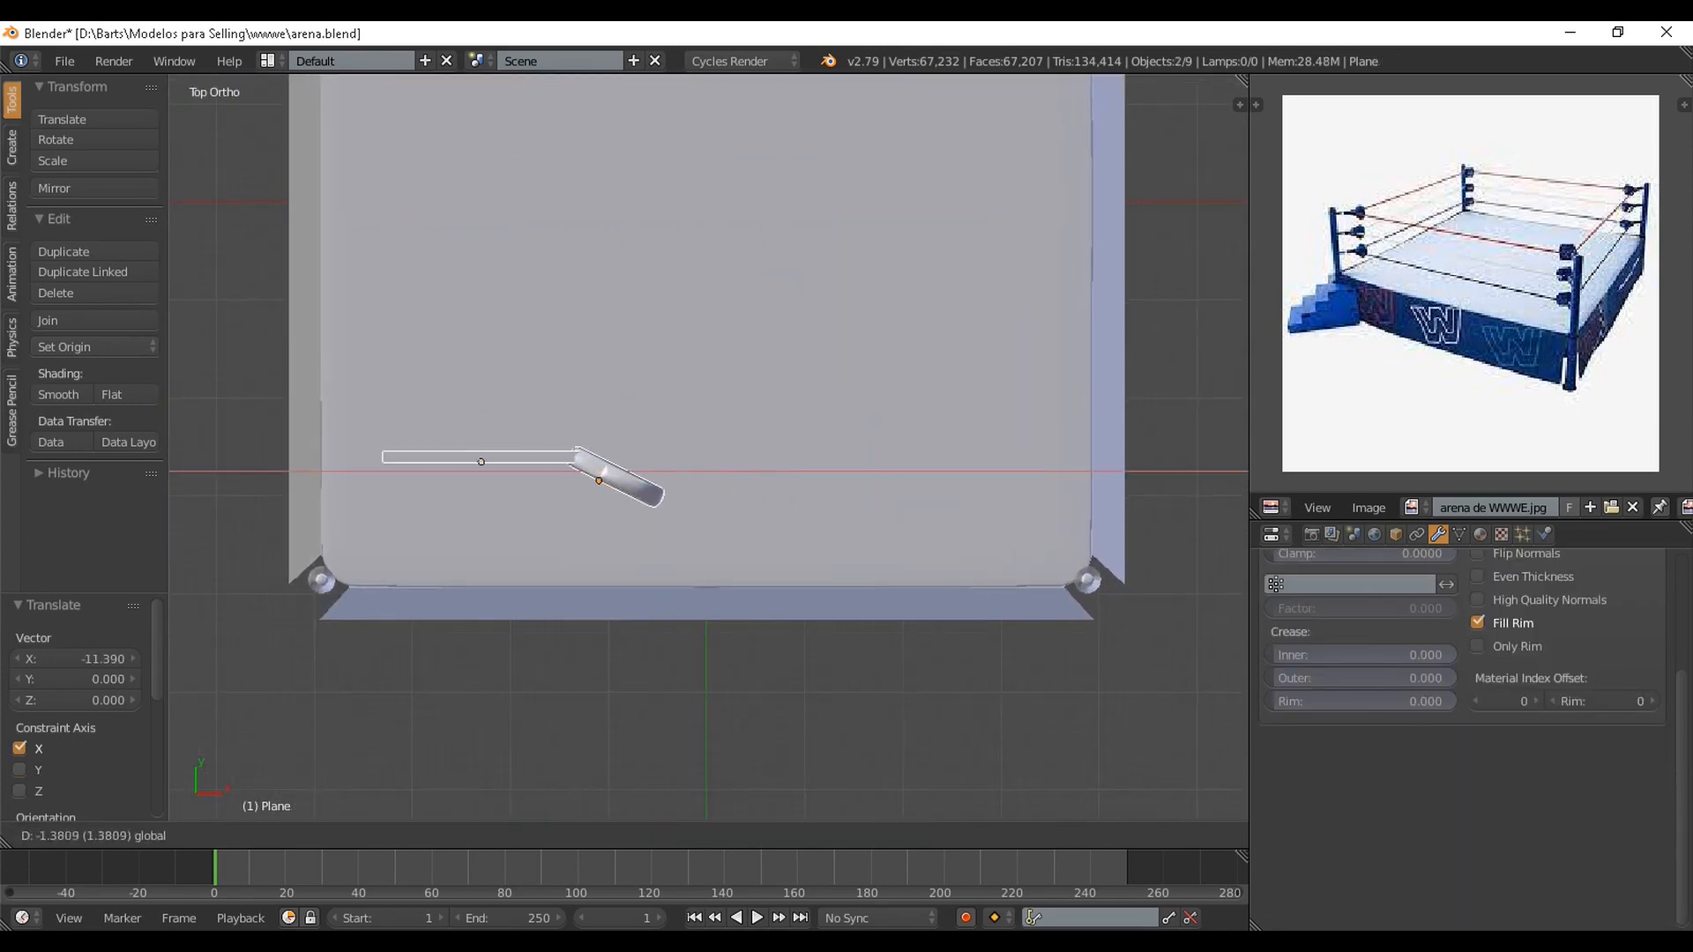
{"action": "left_click_drag", "start_coordinate": [368, 472], "coordinate": [368, 441]}
Shorten the strip by scaling it to 0.553 along X and move it 0.426 along X to rejoin the rounded piece
{"action": "scroll", "coordinate": [368, 442], "scroll_direction": "down", "scroll_amount": 4}
{"action": "middle_click_drag", "start_coordinate": [367, 442], "coordinate": [511, 199]}
{"action": "key", "text": "KP_5"}
{"action": "scroll", "coordinate": [512, 198], "scroll_direction": "down", "scroll_amount": 2}
{"action": "scroll", "coordinate": [441, 441], "scroll_direction": "up", "scroll_amount": 2}
{"action": "right_click", "coordinate": [441, 440]}
{"action": "key", "text": "s"}
{"action": "key", "text": "x"}
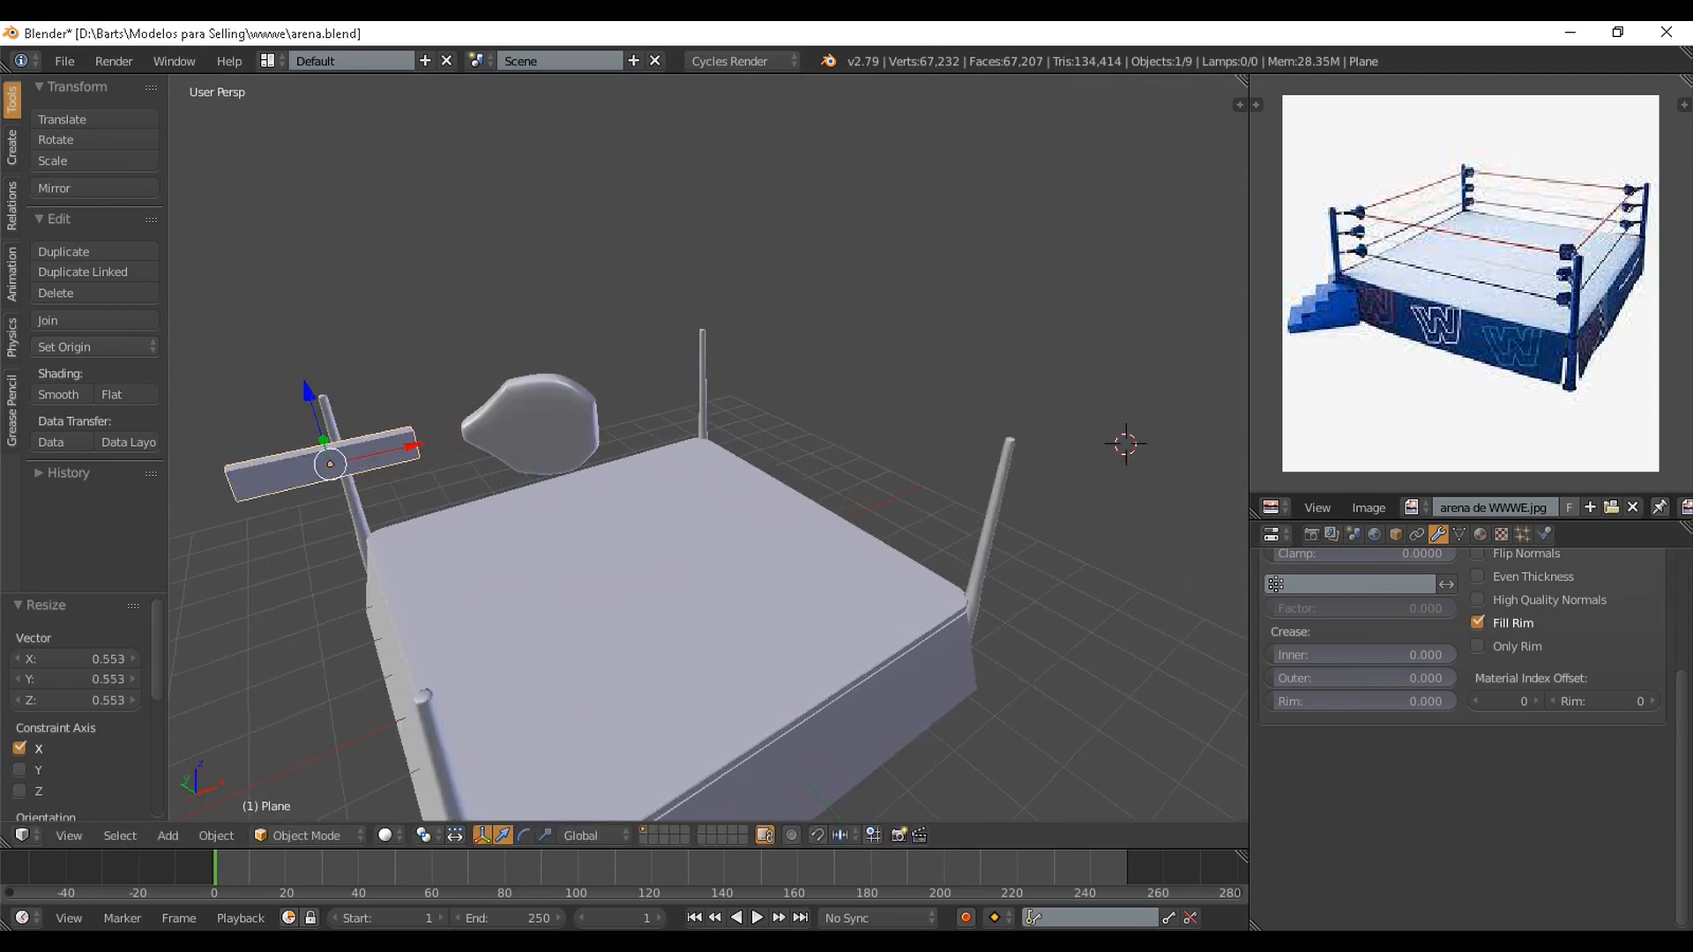
{"action": "key", "text": "g"}
{"action": "key", "text": "x"}
{"action": "scroll", "coordinate": [609, 436], "scroll_direction": "down", "scroll_amount": 3}
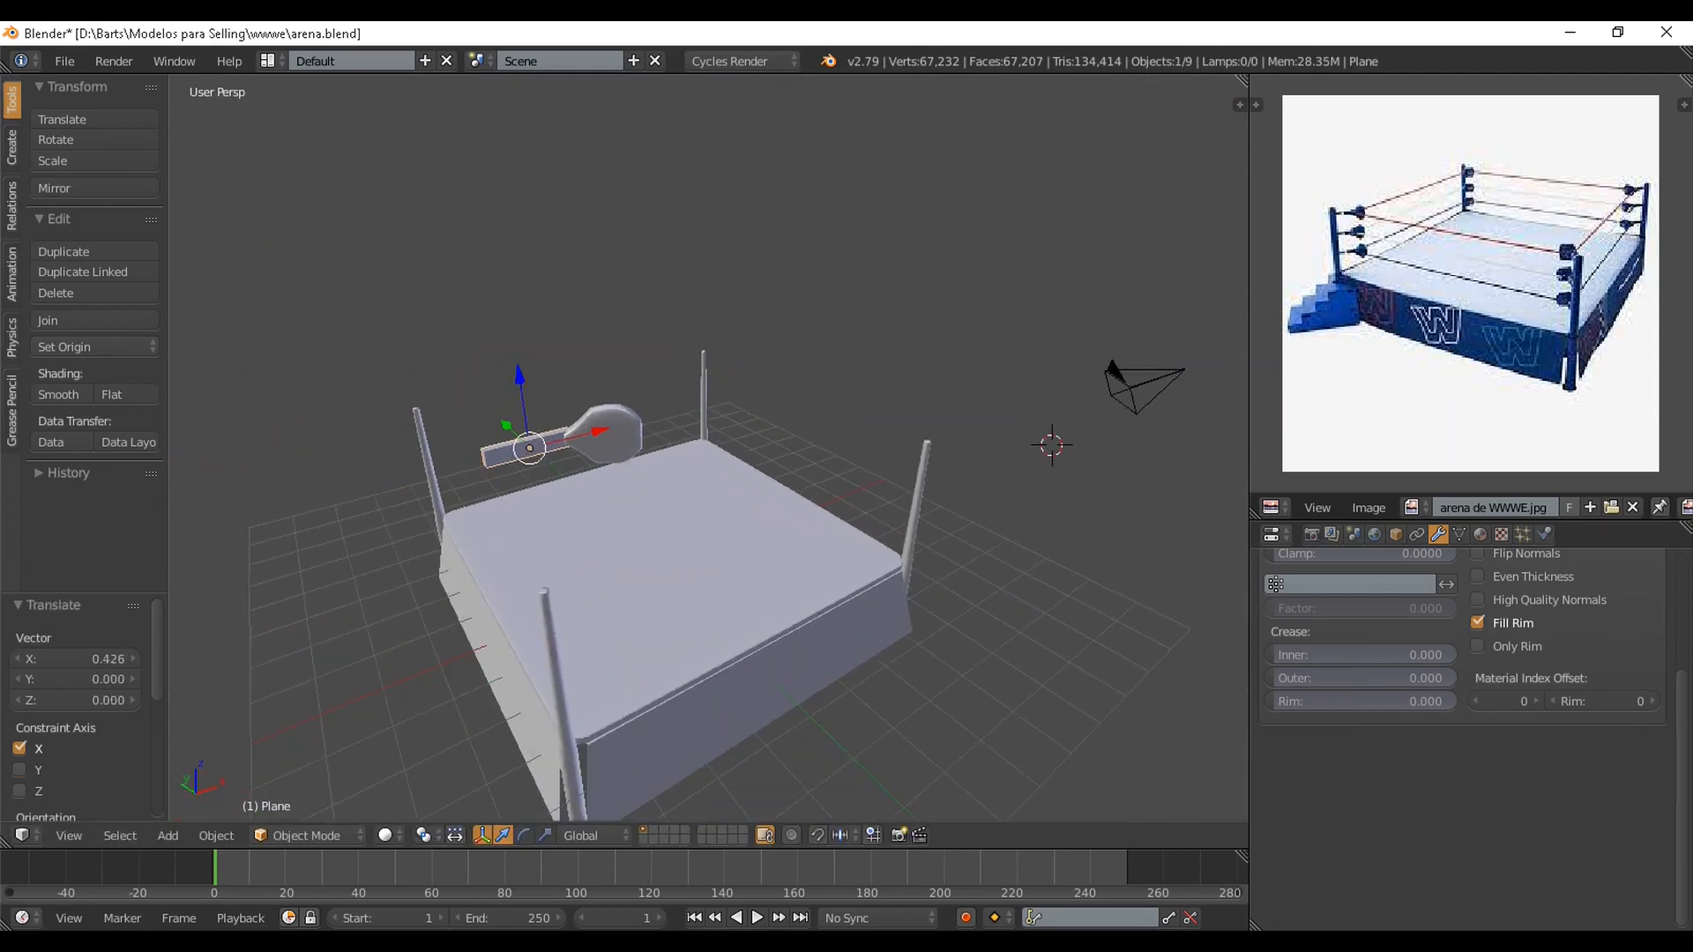
Rotate the strip and rounded piece together about Z and move them along Y and X so the strip reaches the corner post
{"action": "right_click", "coordinate": [612, 436], "text": "shift"}
{"action": "scroll", "coordinate": [611, 435], "scroll_direction": "down", "scroll_amount": 3}
{"action": "key", "text": "KP_7"}
{"action": "key", "text": "KP_5"}
{"action": "scroll", "coordinate": [611, 435], "scroll_direction": "up", "scroll_amount": 6}
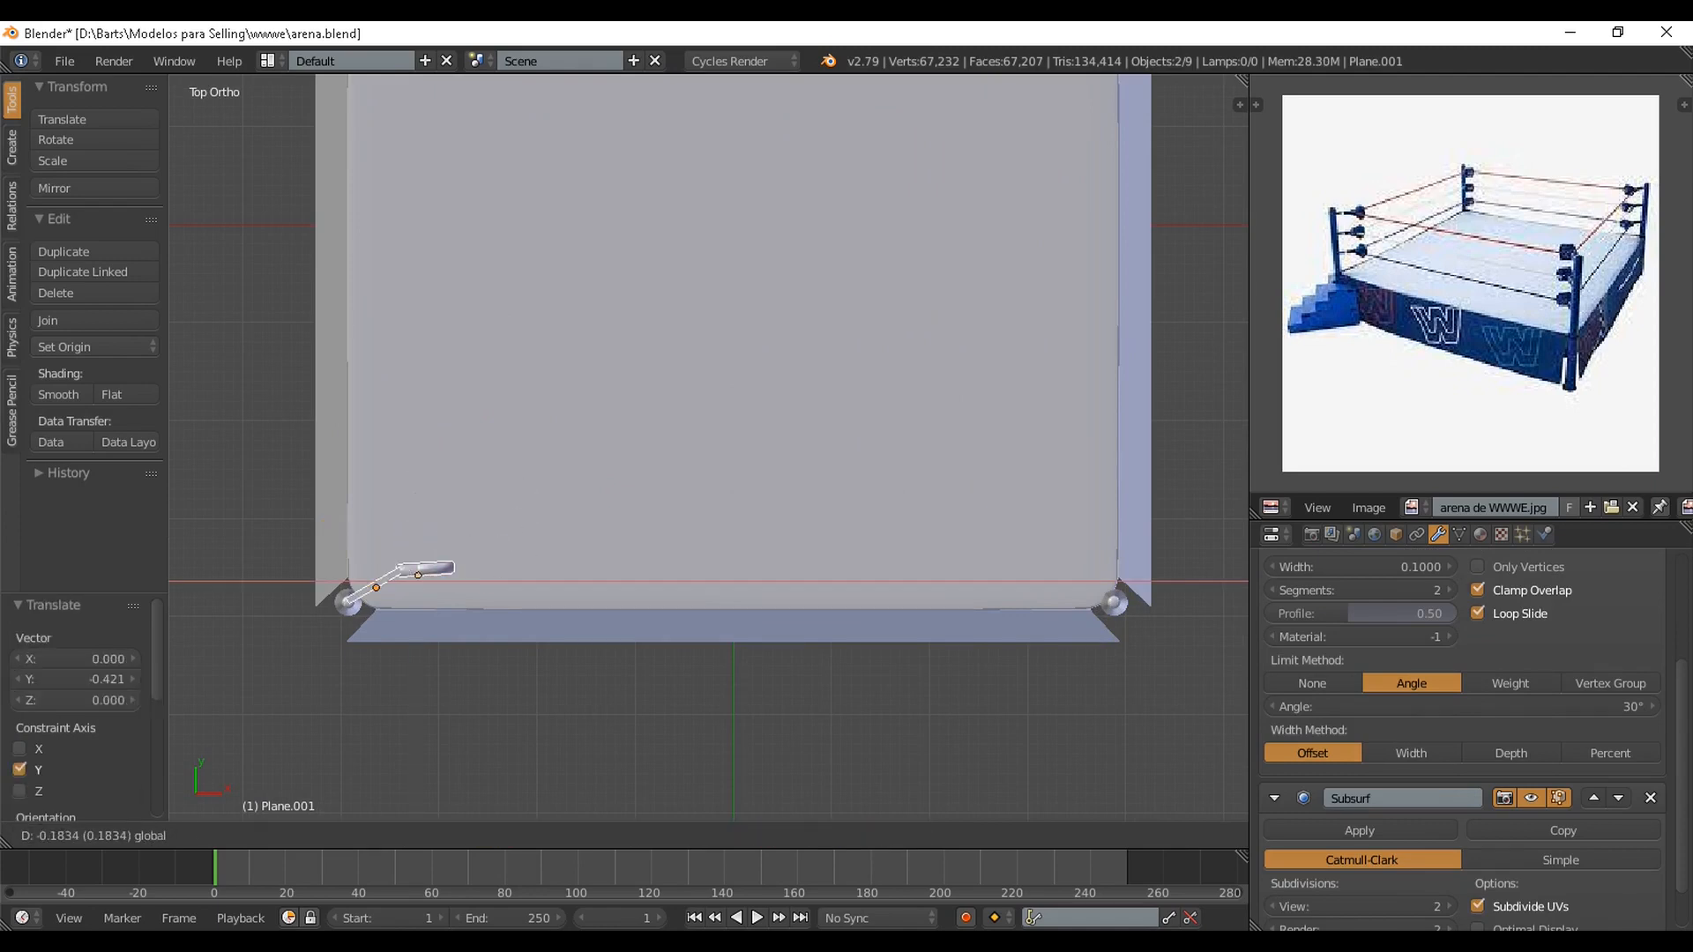
{"action": "middle_click_drag", "start_coordinate": [511, 547], "coordinate": [551, 438]}
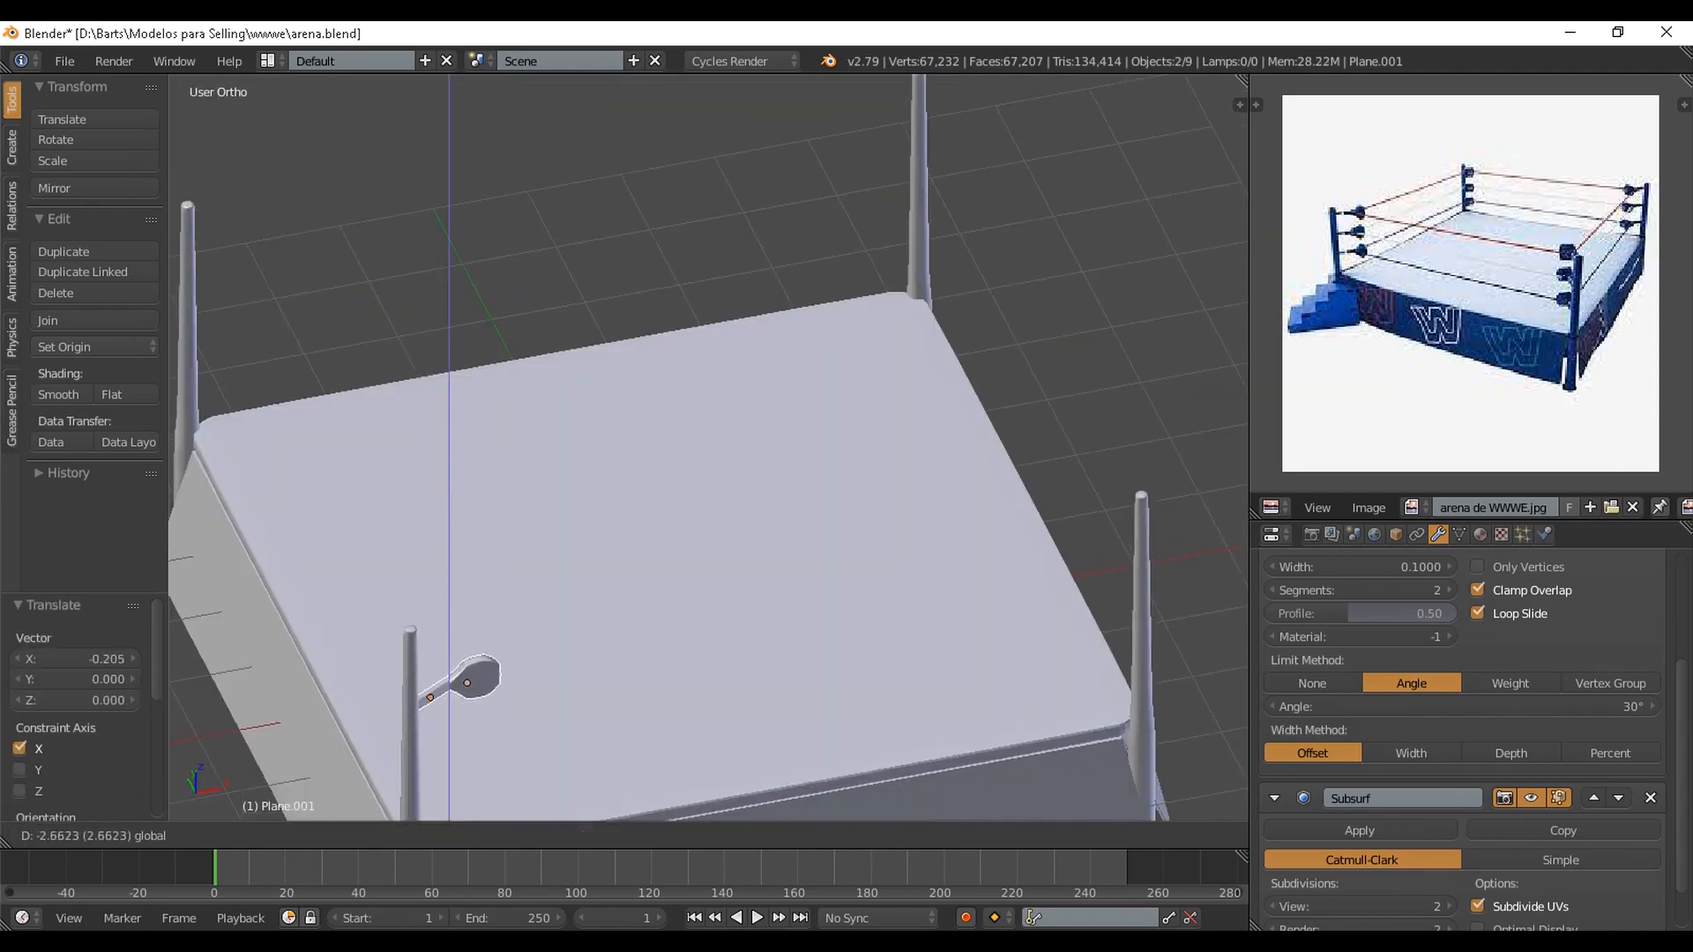
Lower both pieces along the corner post, ending with a -0.892 move along Z, and save the file
{"action": "left_click", "coordinate": [599, 613]}
{"action": "scroll", "coordinate": [599, 613], "scroll_direction": "down", "scroll_amount": 3}
{"action": "key", "text": "ctrl+s"}
{"action": "mouse_move", "coordinate": [603, 605]}
{"action": "middle_mouse_down"}
{"action": "mouse_move", "coordinate": [542, 604]}
{"action": "mouse_move", "coordinate": [580, 509]}
{"action": "mouse_move", "coordinate": [692, 538]}
{"action": "mouse_move", "coordinate": [582, 599]}
{"action": "middle_mouse_up"}
{"action": "left_click", "coordinate": [542, 604]}
{"action": "scroll", "coordinate": [547, 566], "scroll_direction": "up", "scroll_amount": 2}
{"action": "left_click", "coordinate": [582, 546]}
{"action": "scroll", "coordinate": [692, 538], "scroll_direction": "up", "scroll_amount": 1}
{"action": "scroll", "coordinate": [692, 538], "scroll_direction": "down", "scroll_amount": 5}
{"action": "key", "text": "KP_5"}
{"action": "scroll", "coordinate": [582, 600], "scroll_direction": "up", "scroll_amount": 4}
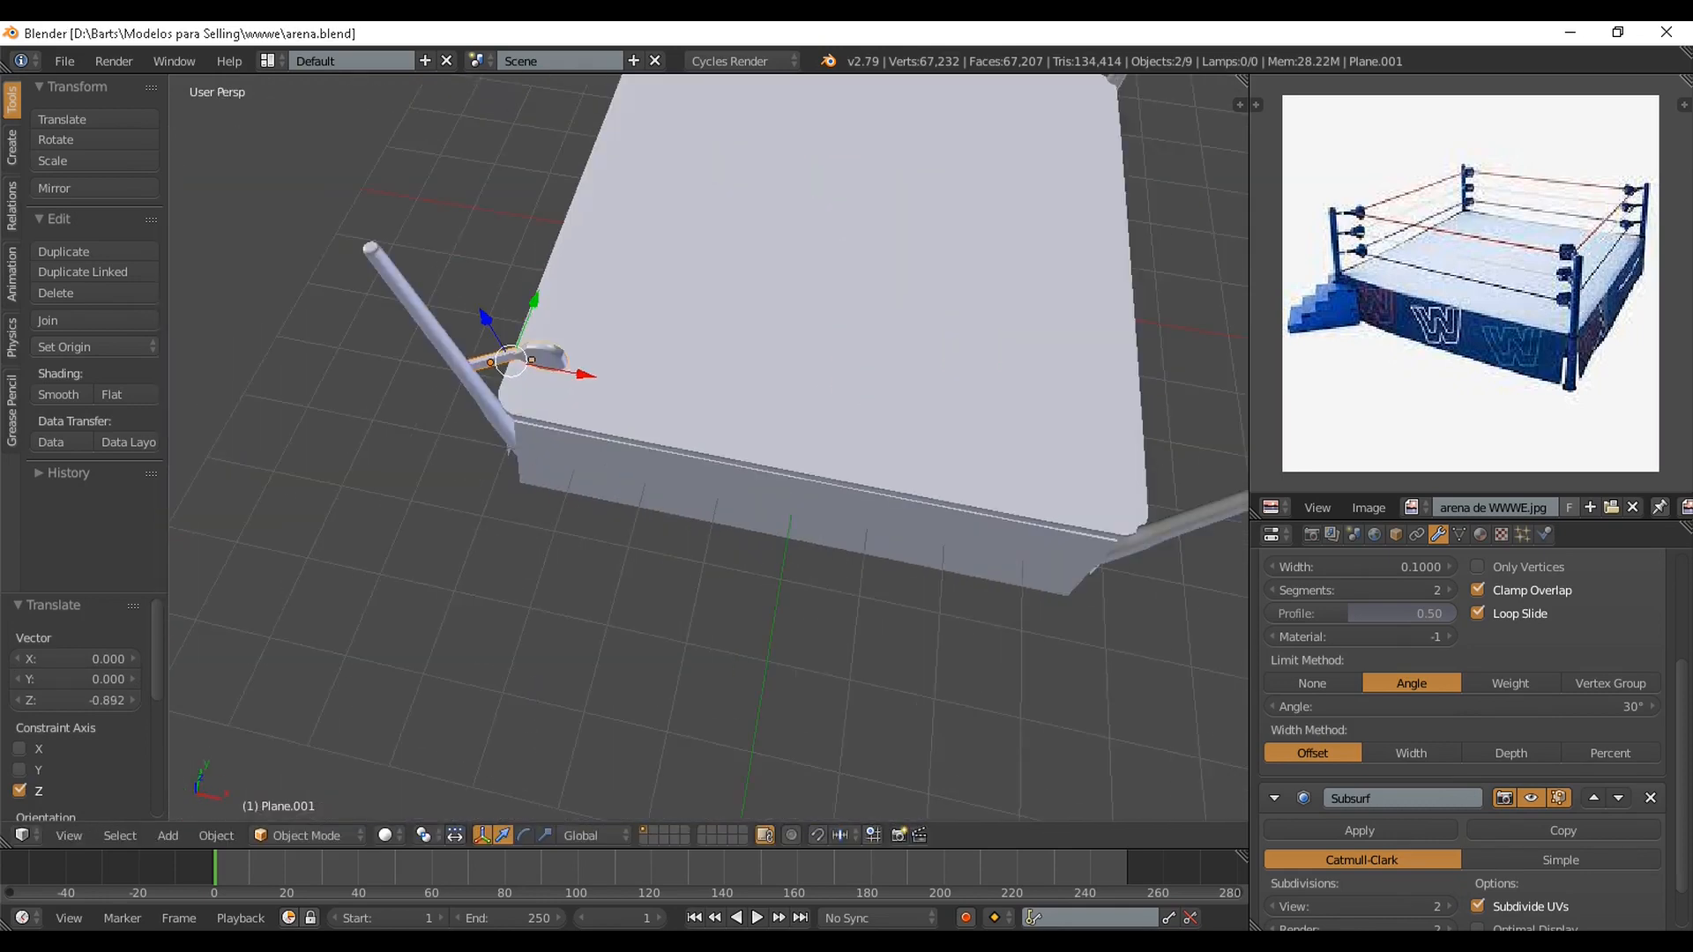
Duplicate the rounded piece in place and rotate the copy about Z in the top view
{"action": "middle_click_drag", "start_coordinate": [758, 547], "coordinate": [586, 538]}
{"action": "scroll", "coordinate": [586, 538], "scroll_direction": "up", "scroll_amount": 3}
{"action": "middle_click_drag", "start_coordinate": [634, 352], "coordinate": [618, 511], "text": "shift"}
{"action": "middle_click_drag", "start_coordinate": [617, 511], "coordinate": [678, 511]}
{"action": "right_click", "coordinate": [654, 520]}
{"action": "right_click", "coordinate": [659, 530]}
{"action": "scroll", "coordinate": [659, 529], "scroll_direction": "down", "scroll_amount": 1}
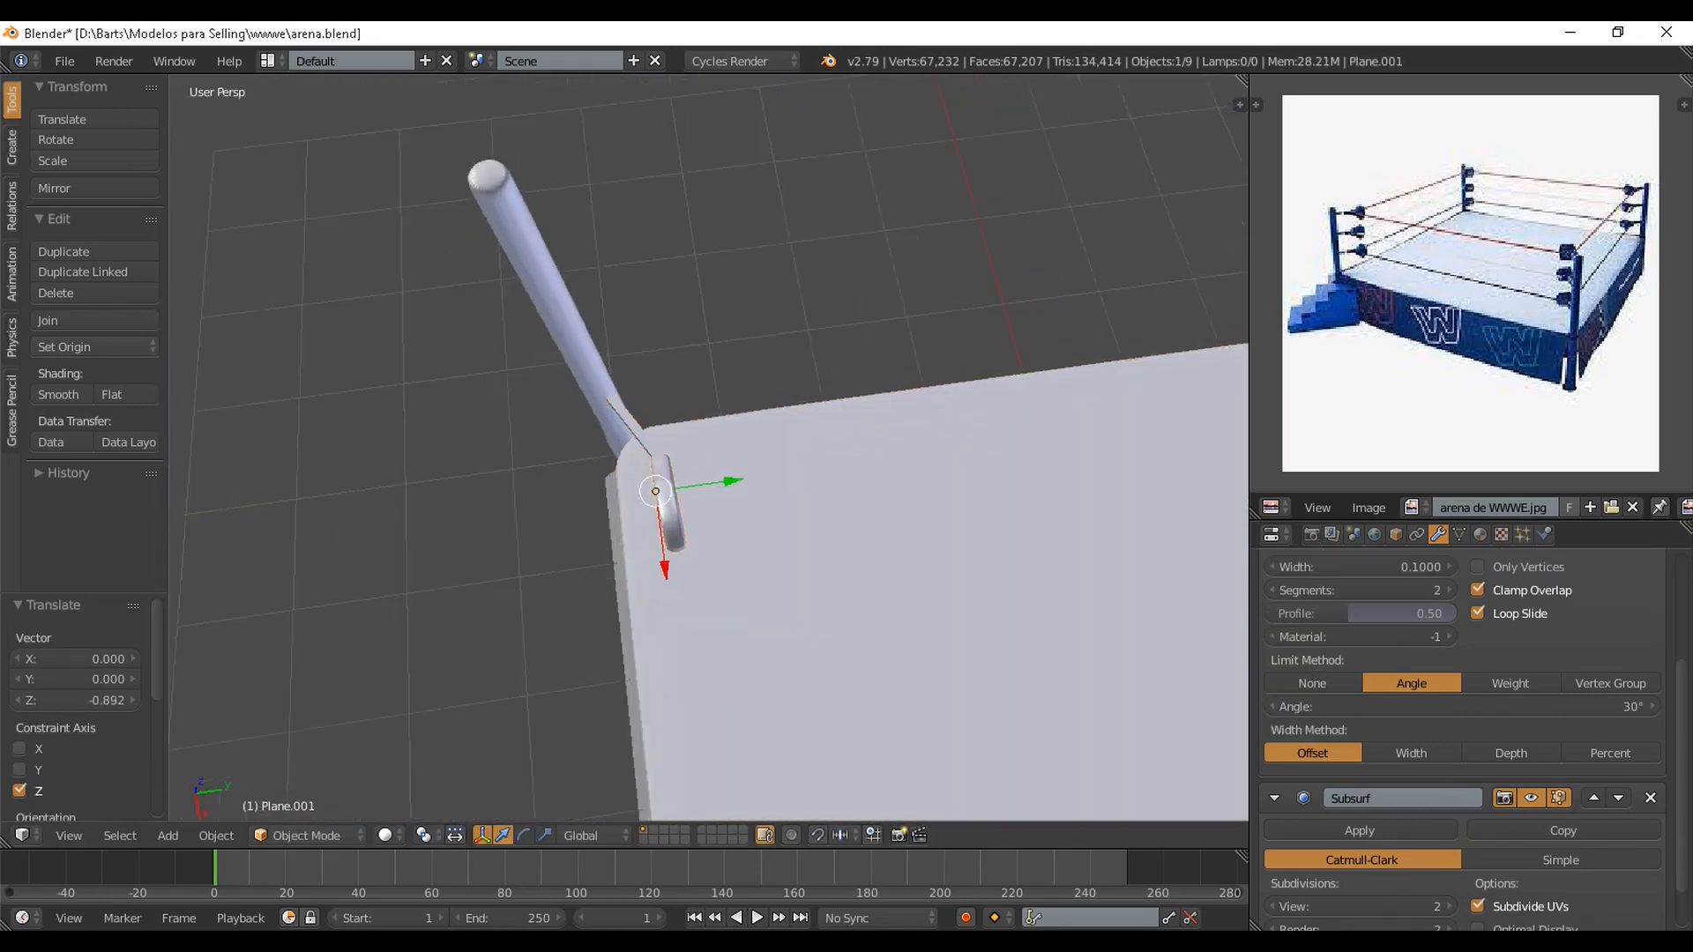
{"action": "key", "text": "shift+d"}
{"action": "key", "text": "Escape"}
{"action": "key", "text": "KP_7"}
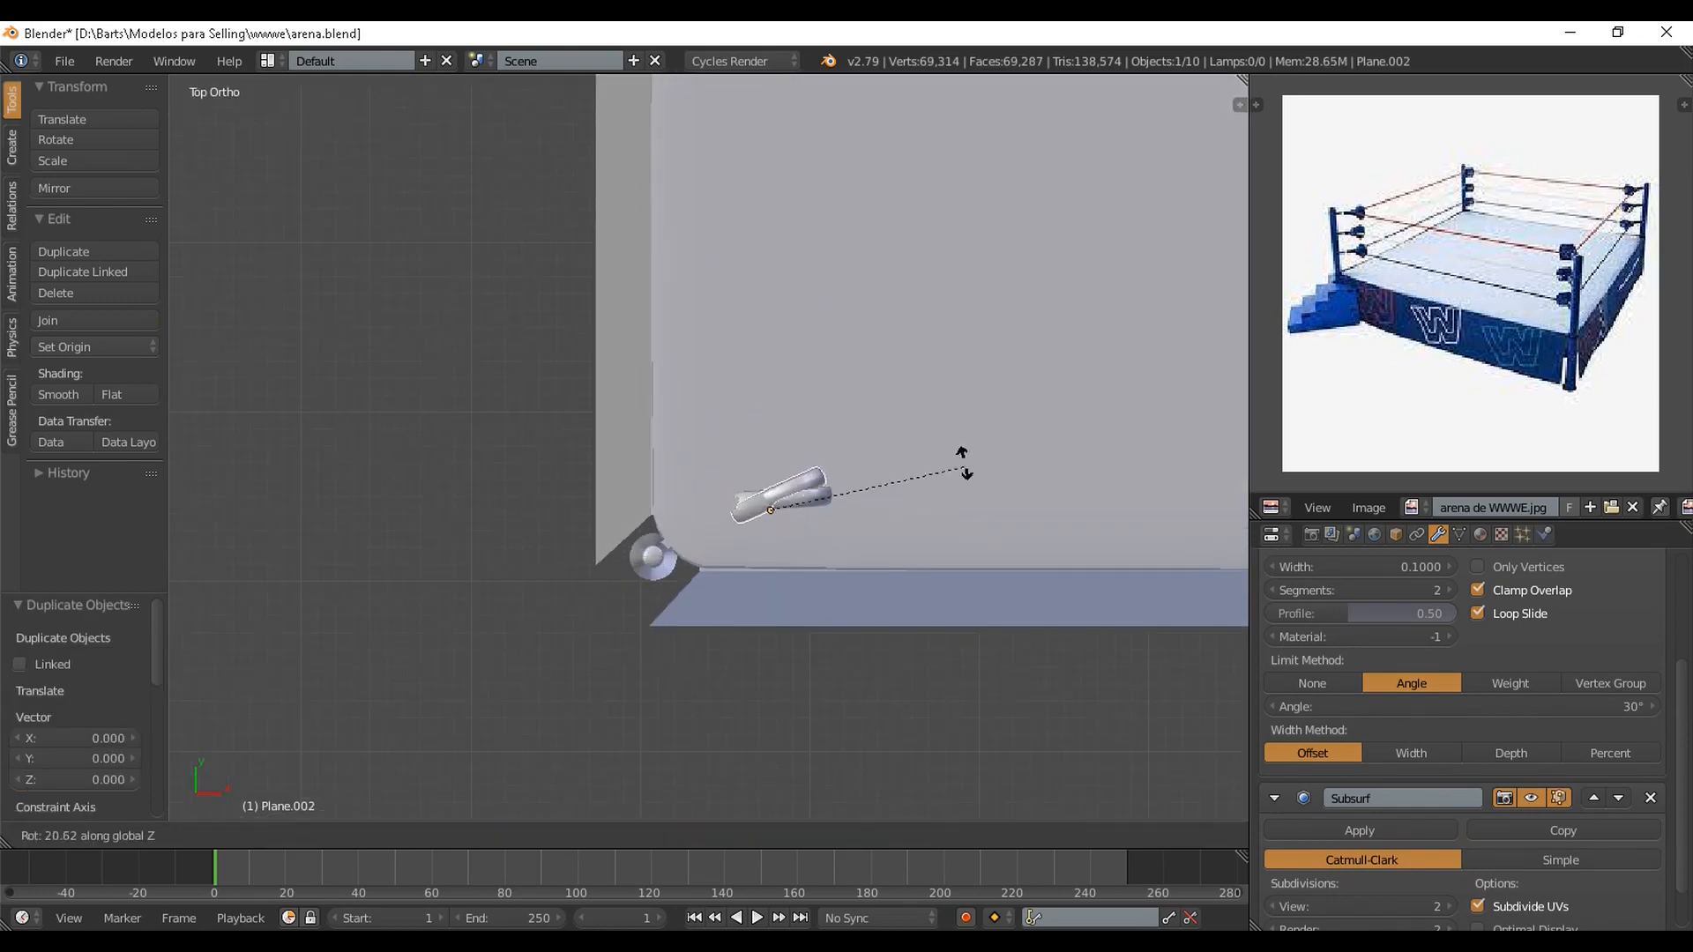
{"action": "left_click", "coordinate": [776, 372]}
Move the copy -0.137 along X and -0.131 along Y beside the original, rotate it -4.57° about Z, and save the file
{"action": "key", "text": "g"}
{"action": "key", "text": "y"}
{"action": "left_click", "coordinate": [842, 379]}
{"action": "key", "text": "g"}
{"action": "key", "text": "x"}
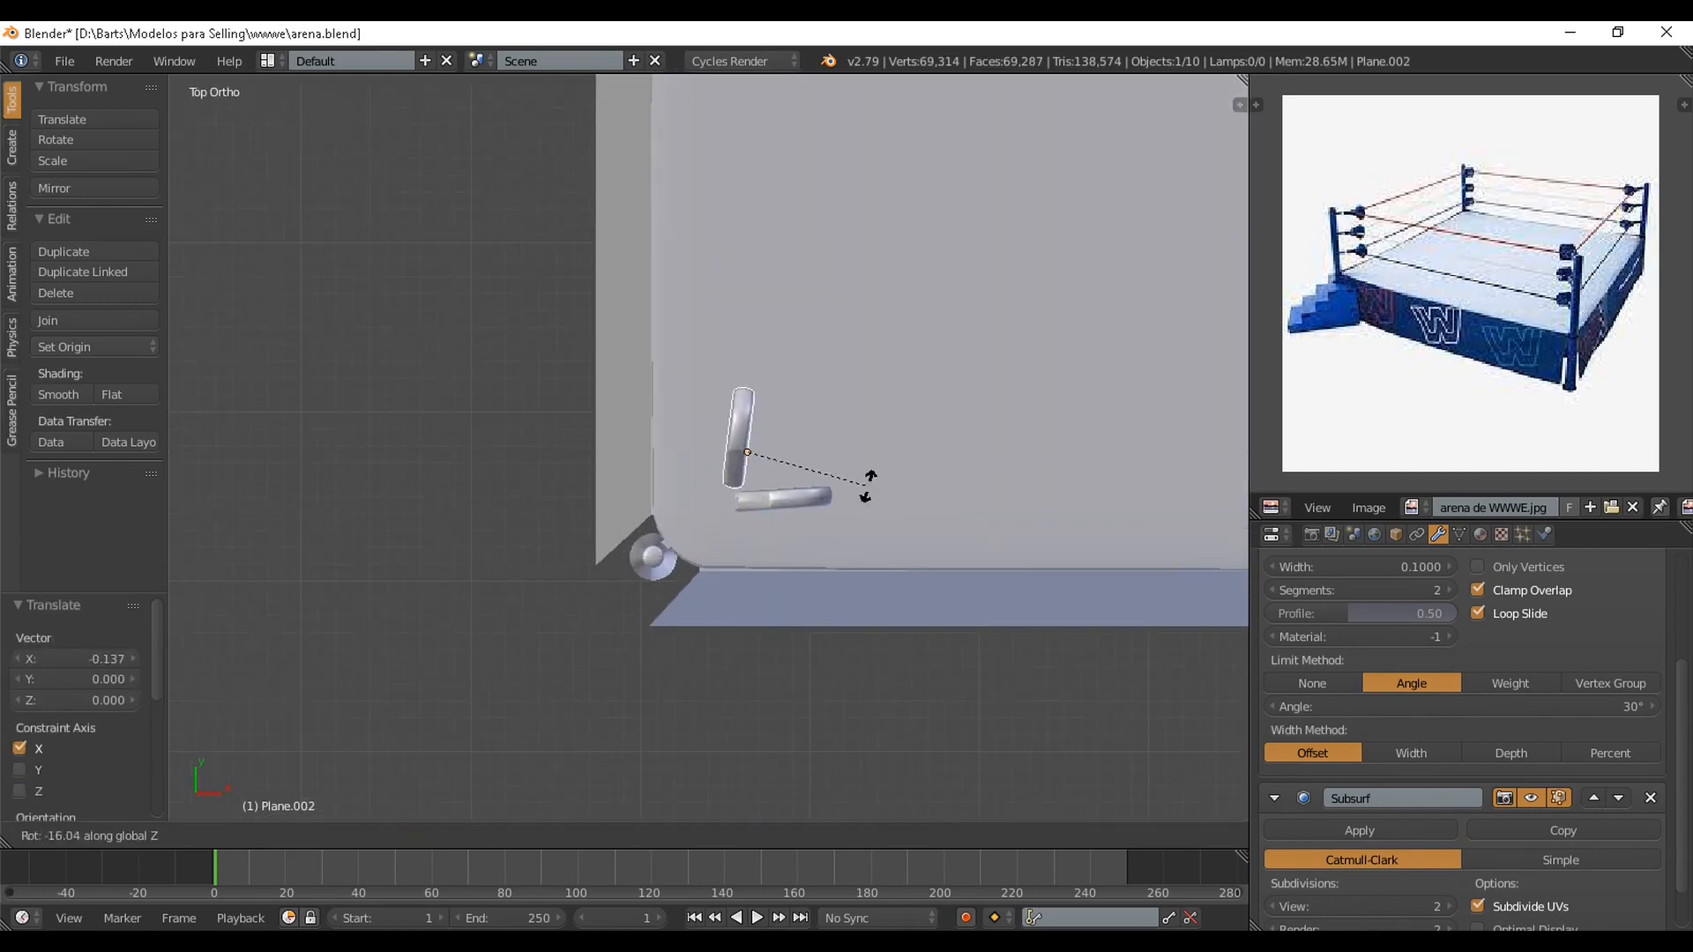
{"action": "left_click", "coordinate": [869, 464]}
{"action": "left_click", "coordinate": [747, 475]}
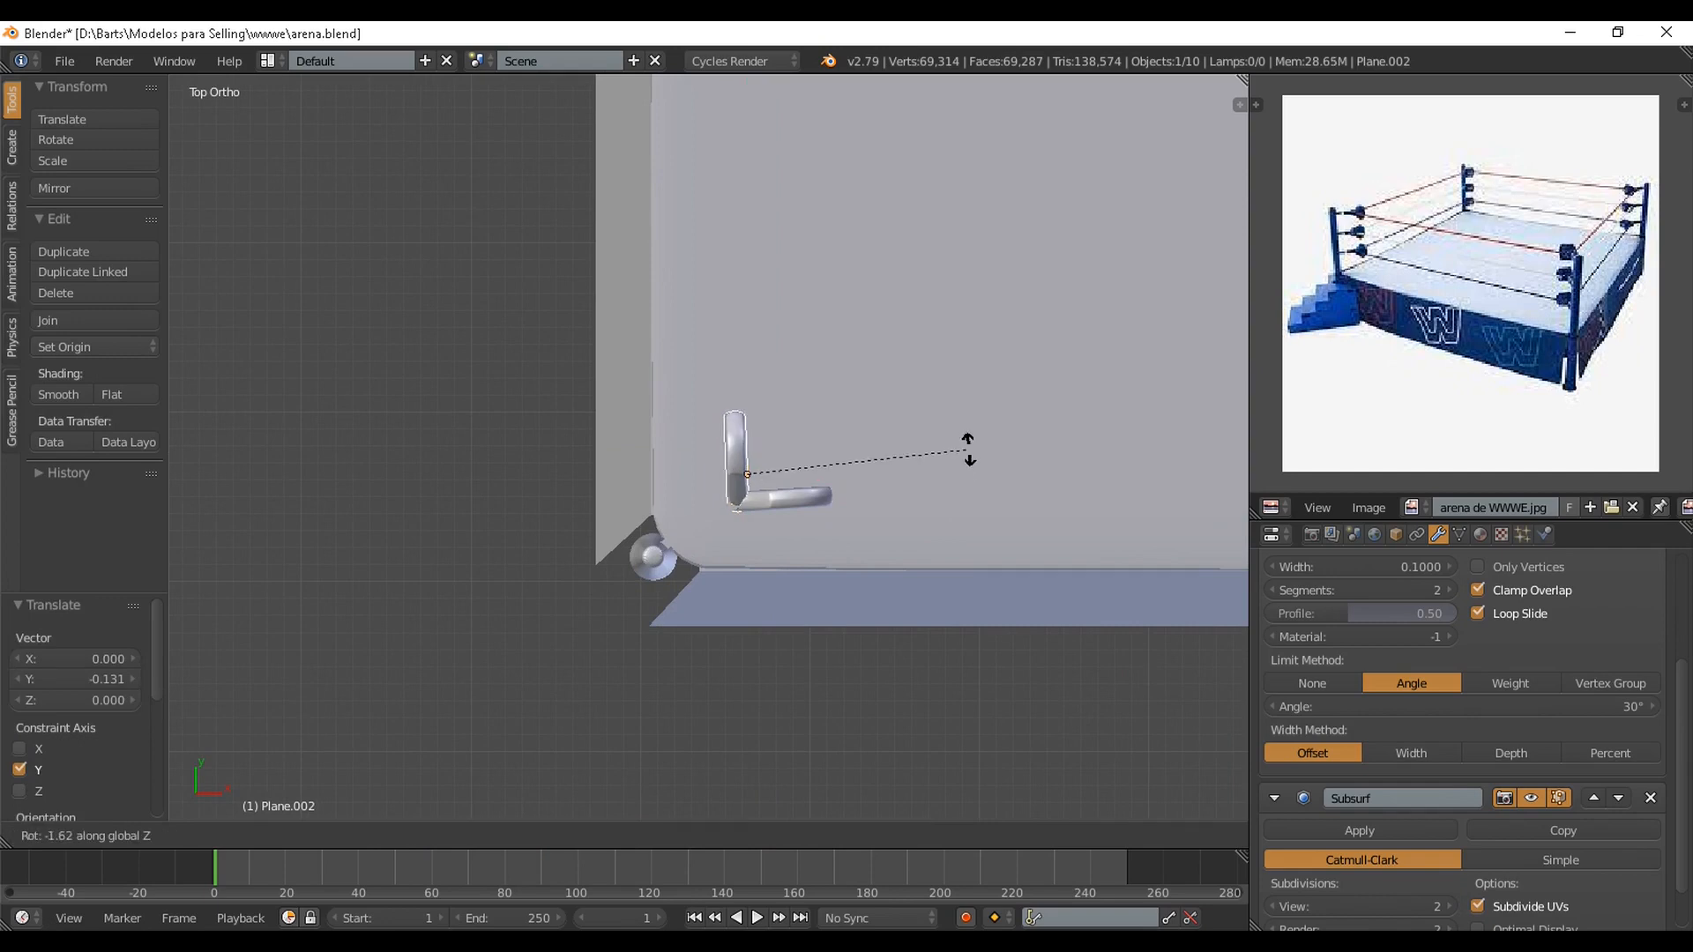
{"action": "left_click", "coordinate": [968, 450]}
{"action": "scroll", "coordinate": [934, 458], "scroll_direction": "down", "scroll_amount": 1}
{"action": "right_click", "coordinate": [787, 488]}
{"action": "scroll", "coordinate": [787, 489], "scroll_direction": "up", "scroll_amount": 2}
{"action": "middle_click_drag", "start_coordinate": [788, 489], "coordinate": [776, 344]}
{"action": "key", "text": "ctrl+s"}
{"action": "scroll", "coordinate": [705, 291], "scroll_direction": "up", "scroll_amount": 5}
Set the strip's Solidify thickness to 0.164 and nudge it along Y and 0.019 along Z to centre it on the rounded pieces
{"action": "right_click", "coordinate": [716, 583]}
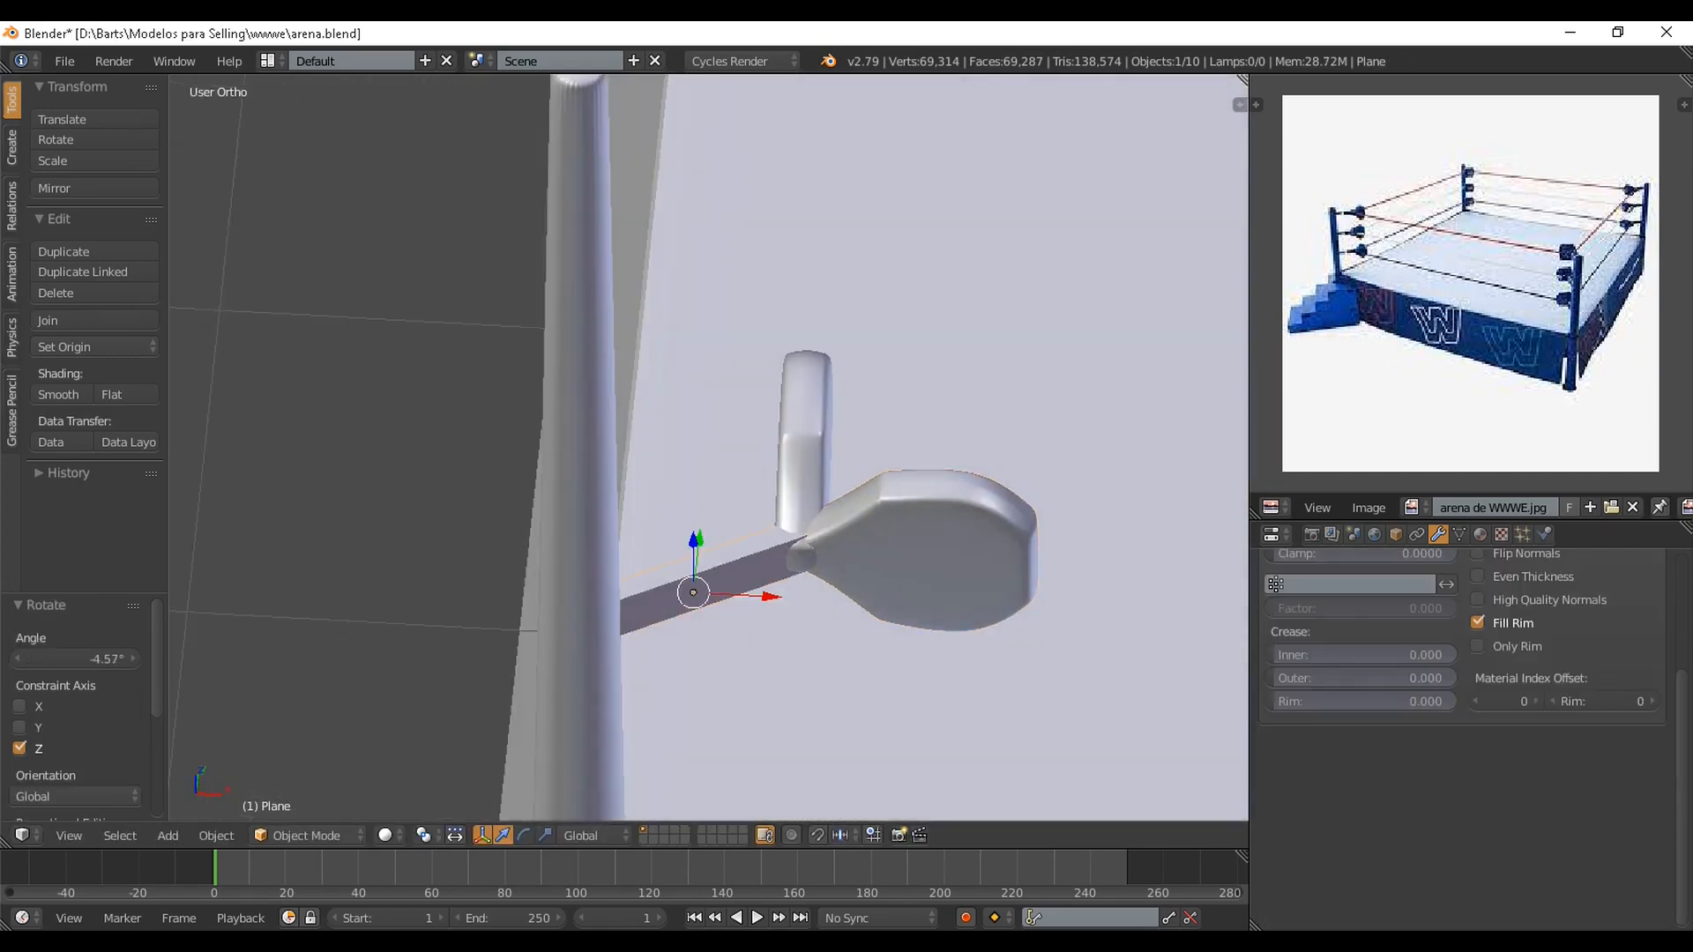
{"action": "middle_click_drag", "start_coordinate": [716, 584], "coordinate": [794, 666]}
{"action": "scroll", "coordinate": [1464, 696], "scroll_direction": "up", "scroll_amount": 3}
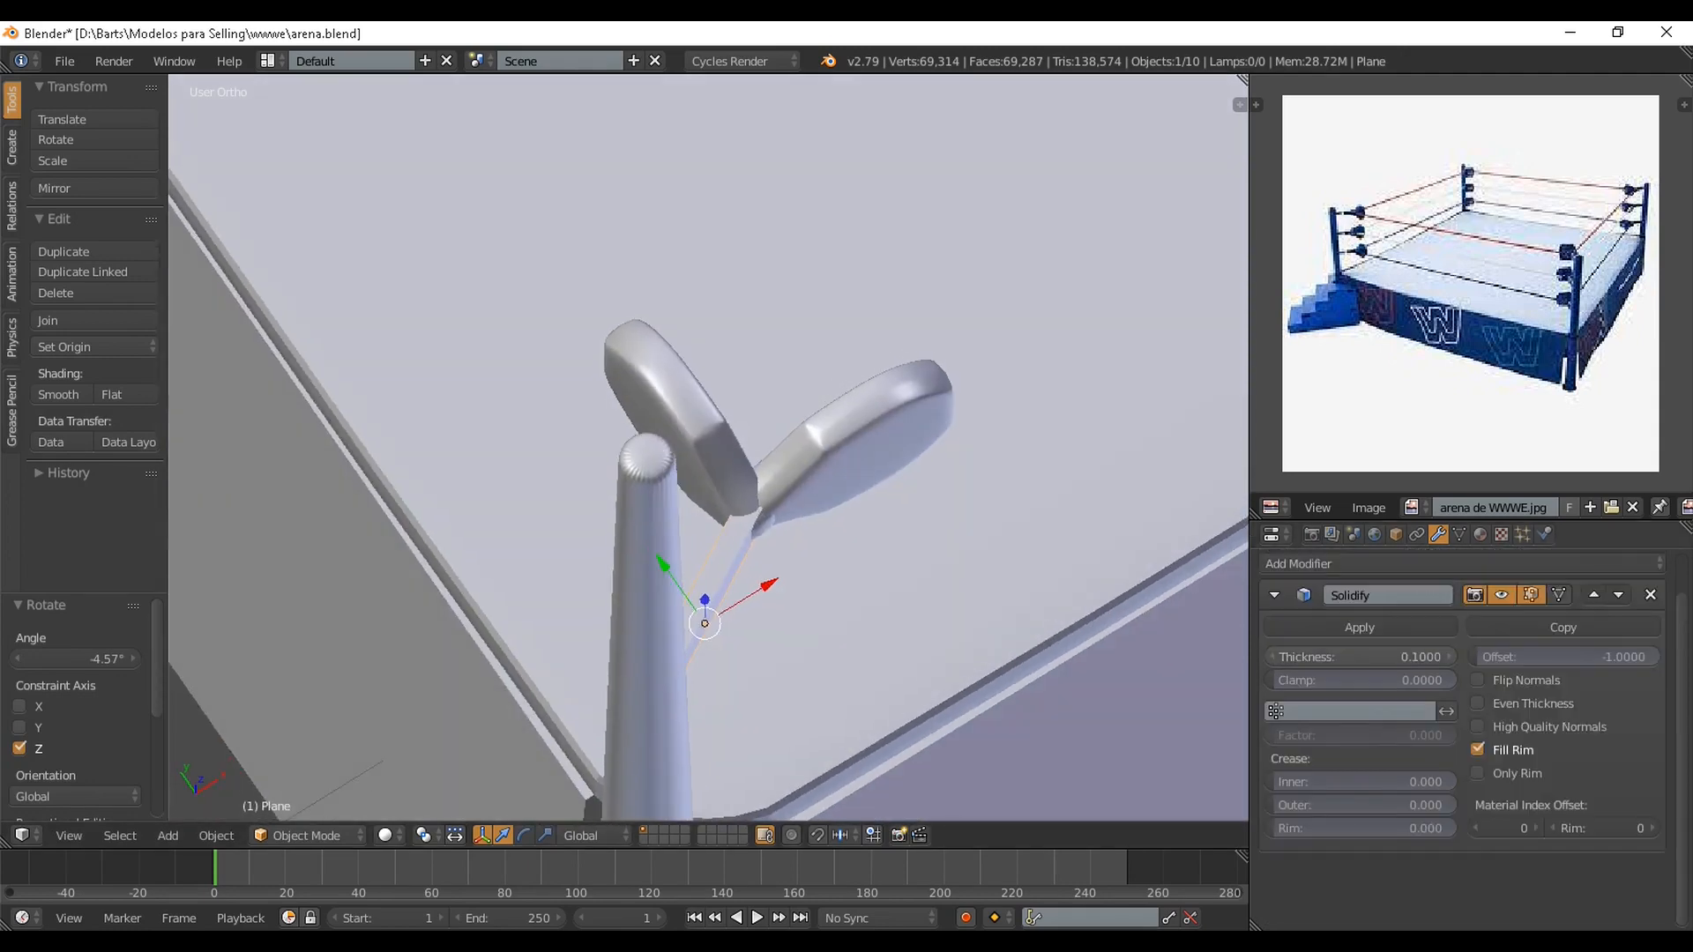
{"action": "key", "text": "g"}
{"action": "key", "text": "y"}
{"action": "left_click_drag", "start_coordinate": [675, 578], "coordinate": [675, 579]}
{"action": "middle_click_drag", "start_coordinate": [674, 580], "coordinate": [547, 477]}
{"action": "left_click_drag", "start_coordinate": [521, 365], "coordinate": [521, 356]}
{"action": "middle_click_drag", "start_coordinate": [529, 379], "coordinate": [547, 476]}
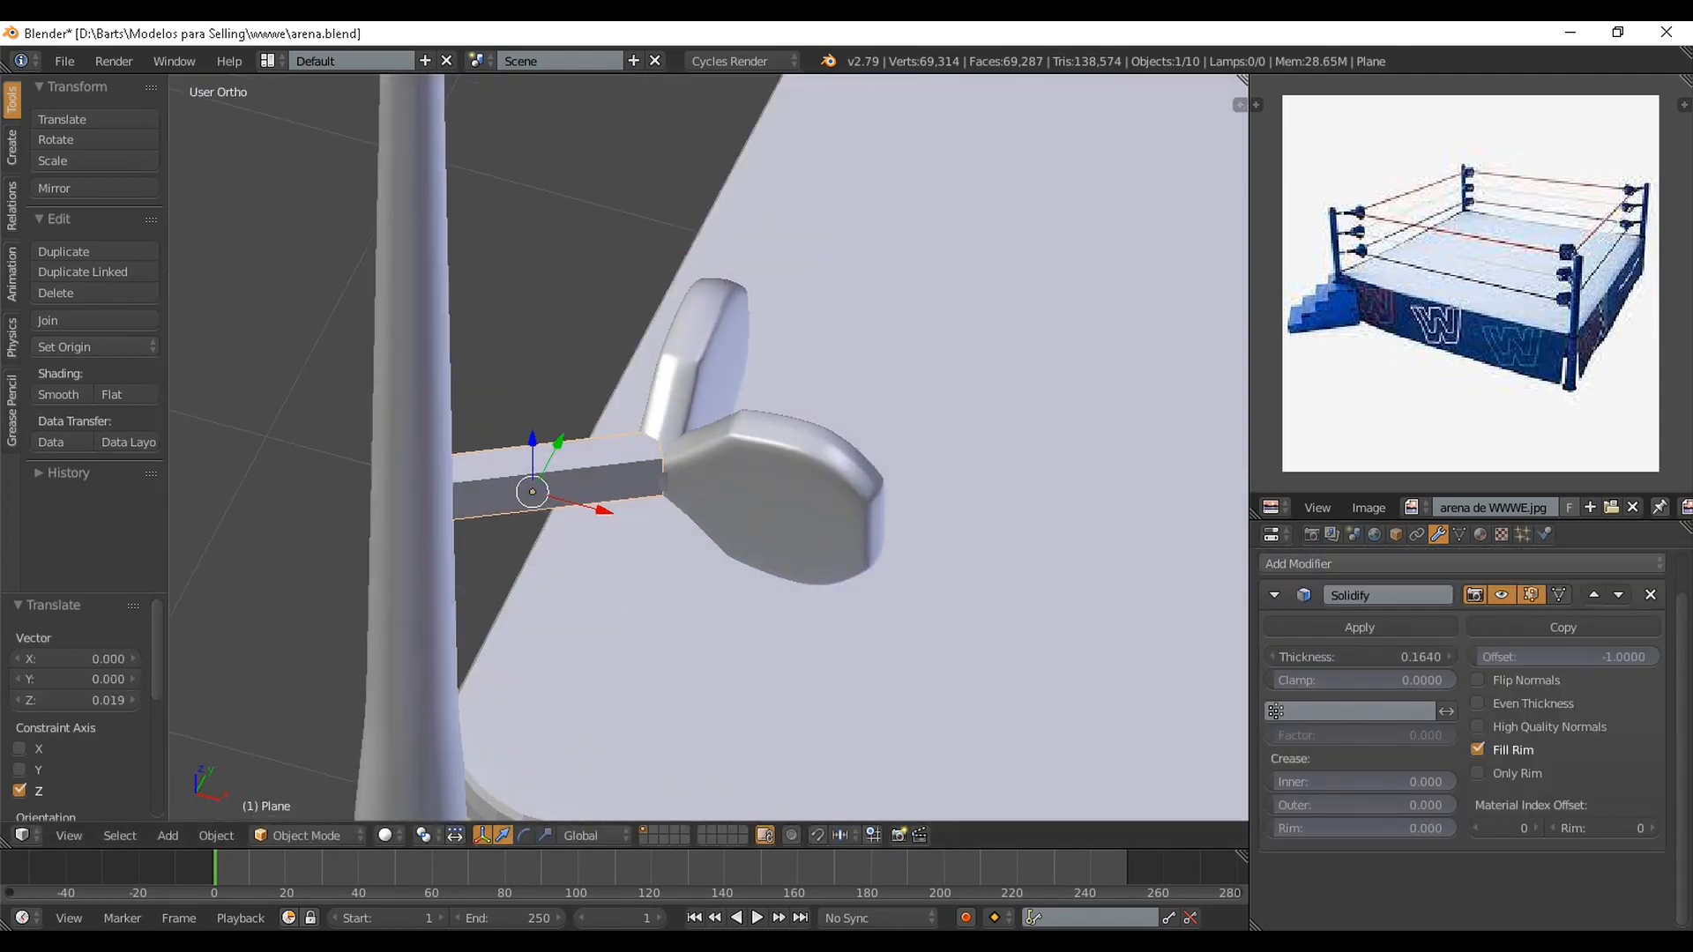
Add Bevel and Subdivision Surface modifiers to the strip, with two bevel segments and the limit method set to Angle
{"action": "left_click", "coordinate": [1376, 564]}
{"action": "left_click", "coordinate": [1261, 255]}
{"action": "left_click", "coordinate": [1376, 606]}
{"action": "left_click", "coordinate": [1225, 534]}
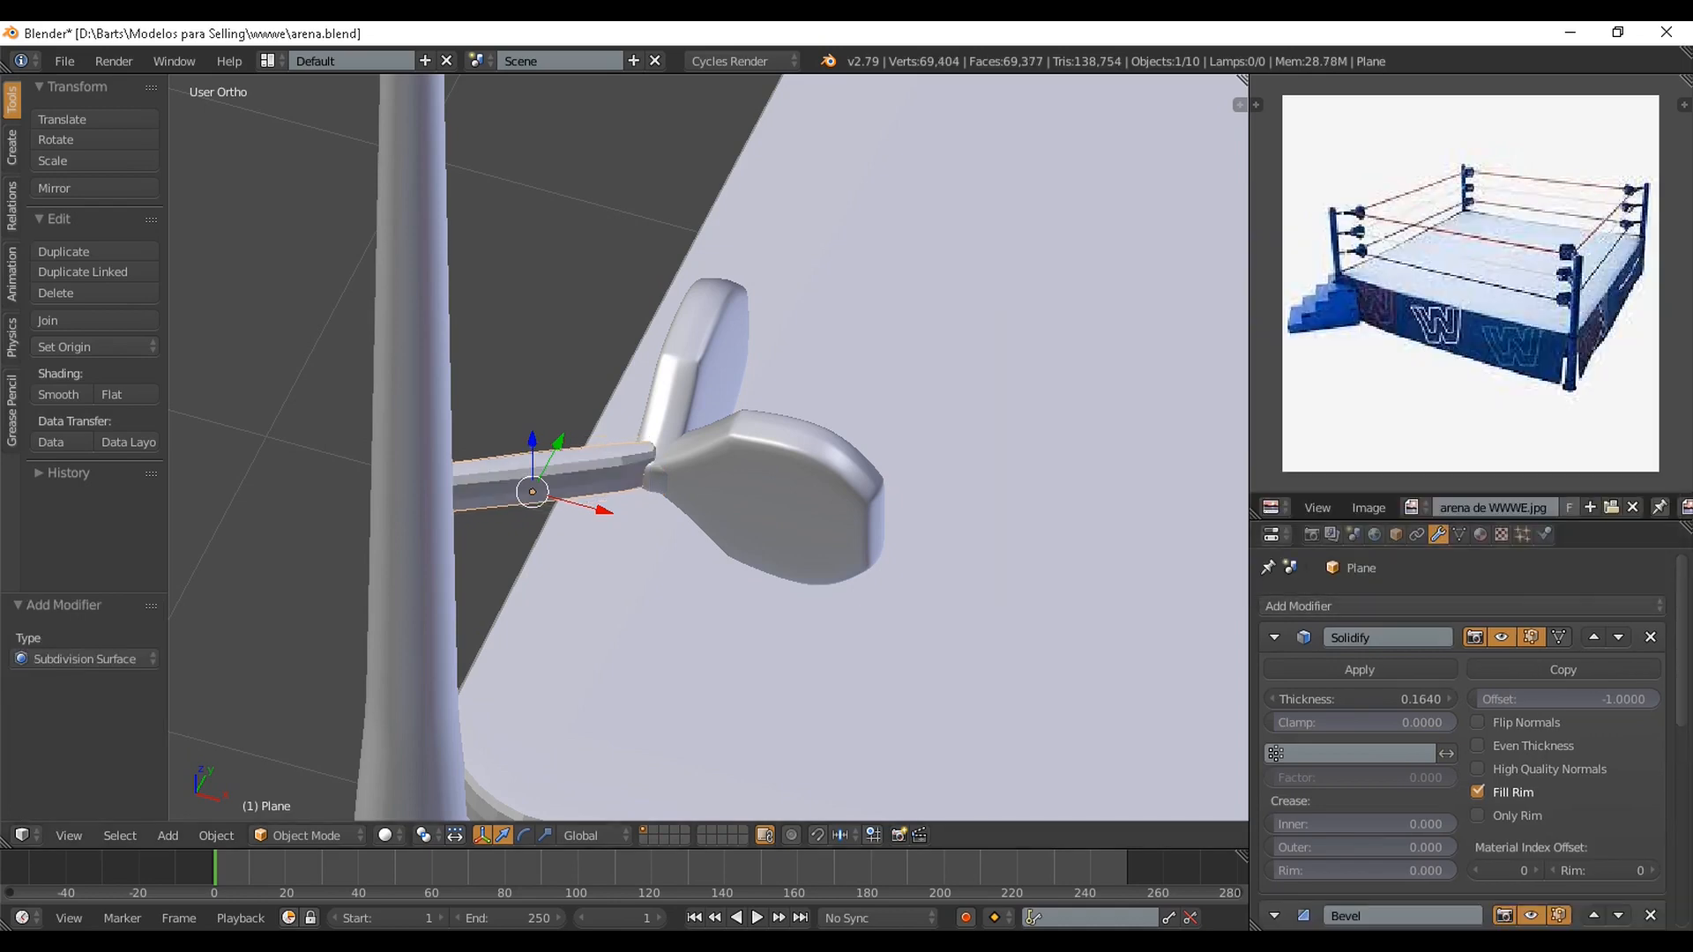
{"action": "scroll", "coordinate": [1455, 705], "scroll_direction": "down", "scroll_amount": 4}
{"action": "scroll", "coordinate": [1402, 829], "scroll_direction": "down", "scroll_amount": 3}
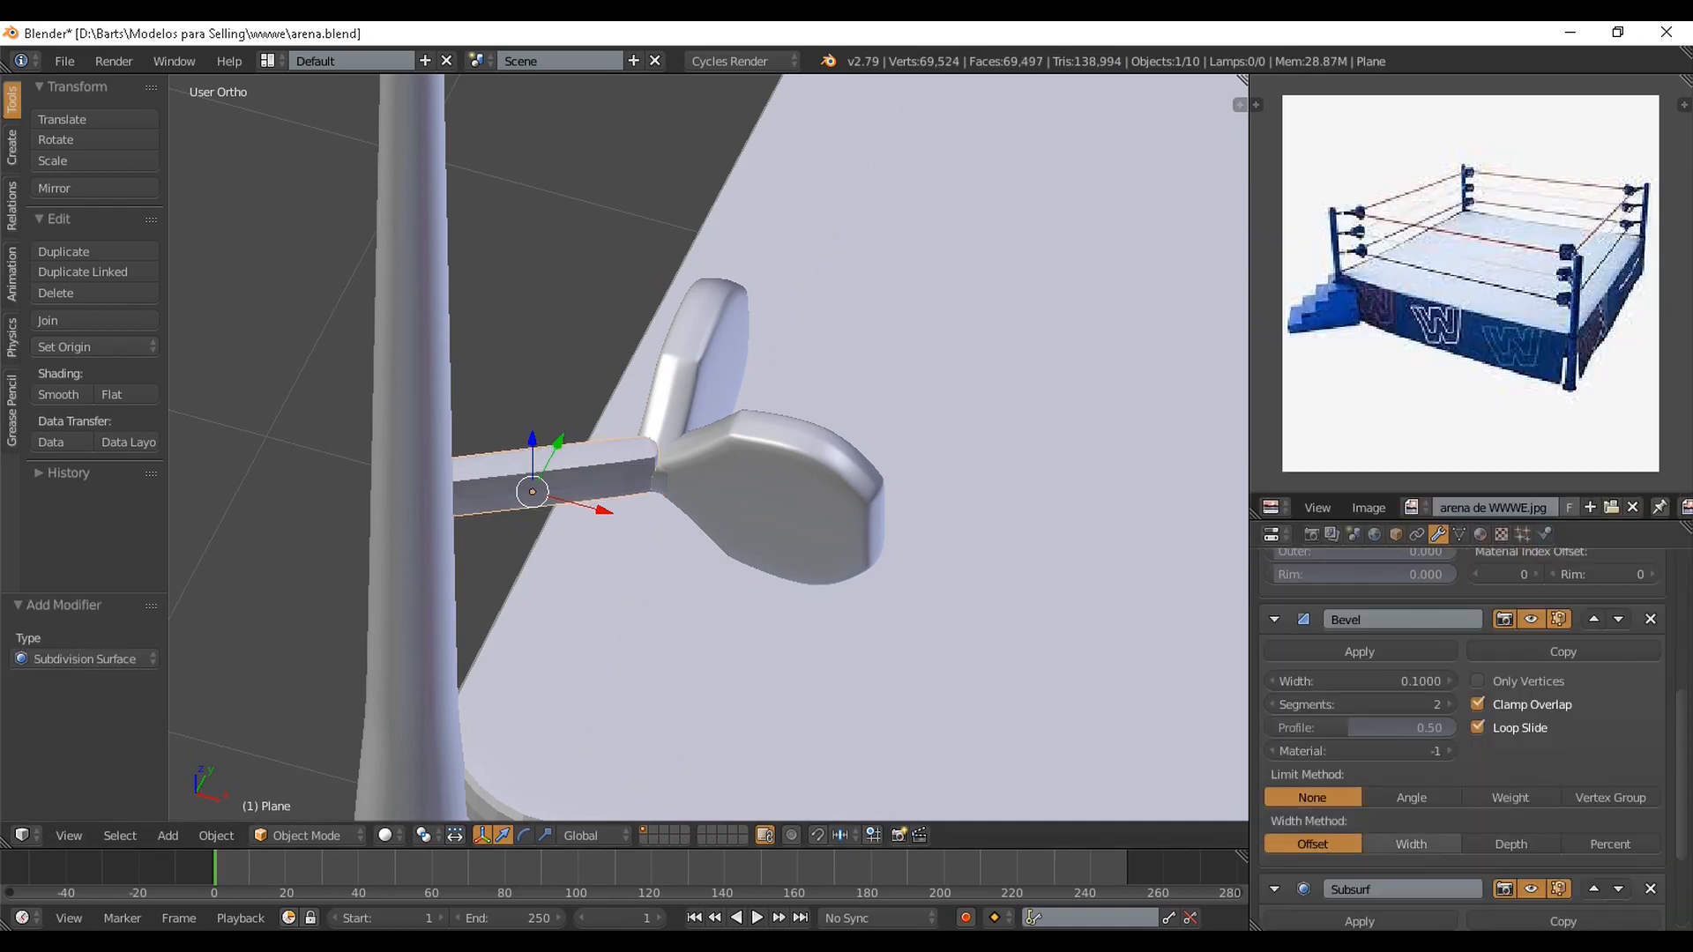
{"action": "left_click", "coordinate": [1411, 797]}
Set the strip's subdivision view level to 2 and give it smooth shading
{"action": "scroll", "coordinate": [1411, 652], "scroll_direction": "down", "scroll_amount": 4}
{"action": "left_click", "coordinate": [1449, 853]}
{"action": "scroll", "coordinate": [709, 448], "scroll_direction": "up", "scroll_amount": 1}
{"action": "scroll", "coordinate": [709, 448], "scroll_direction": "up", "scroll_amount": 2}
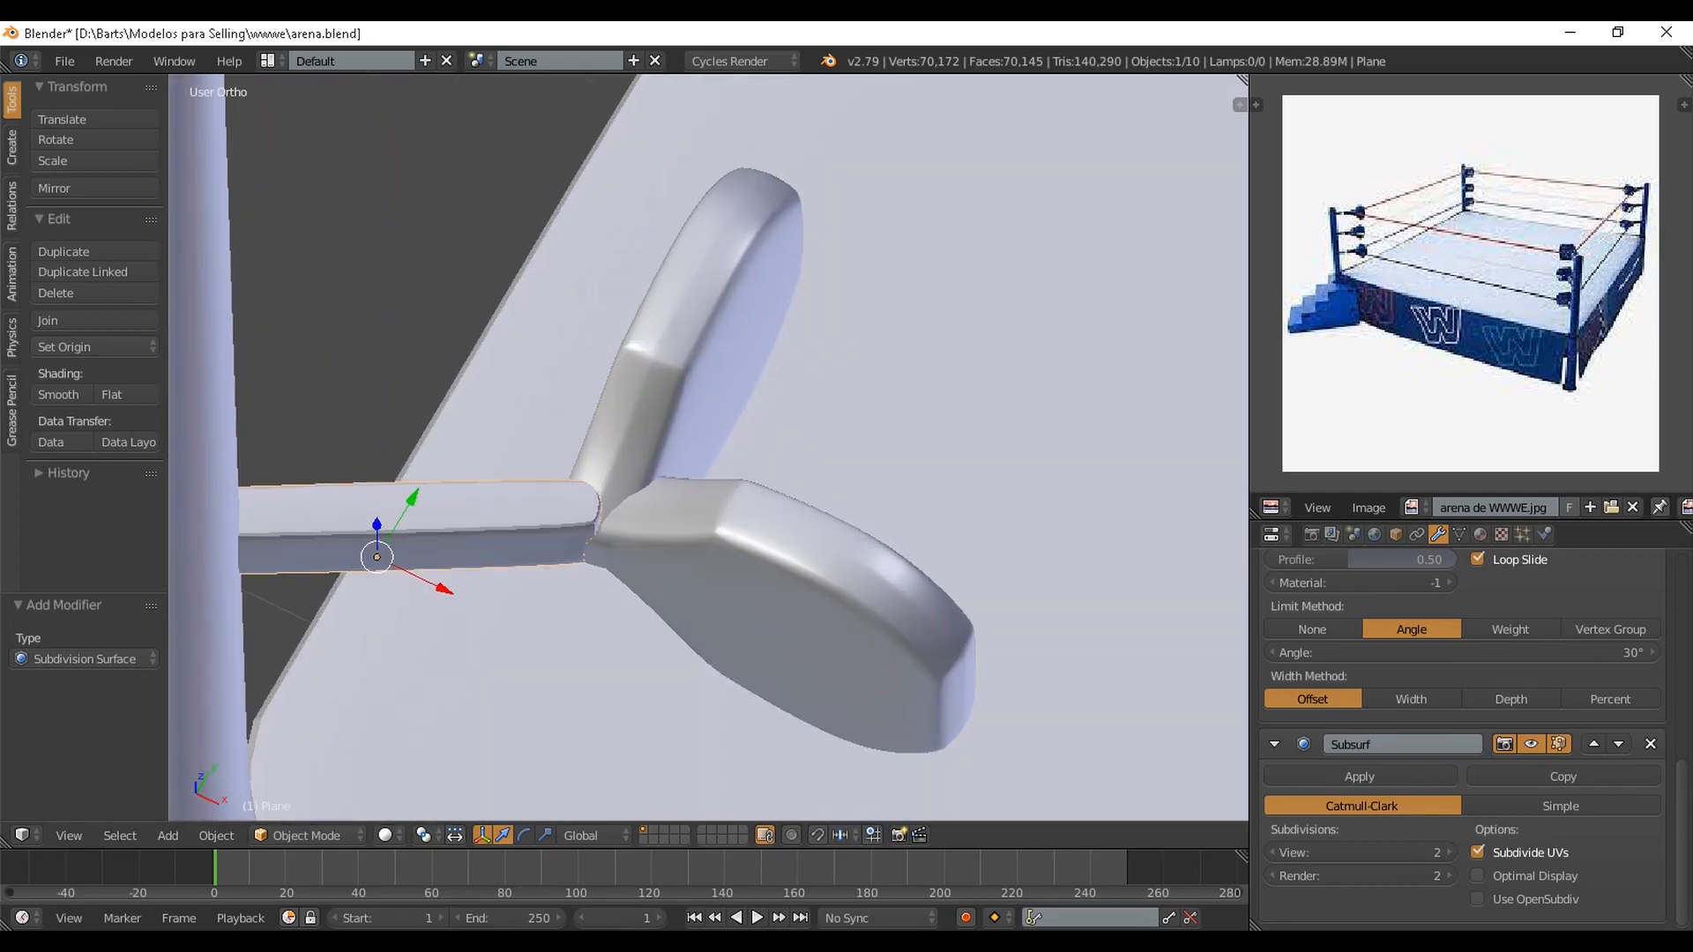
{"action": "left_click", "coordinate": [59, 395]}
{"action": "middle_click_drag", "start_coordinate": [546, 467], "coordinate": [633, 485]}
Nudge the rounded pieces at the strip's end -0.019 along X and save the file
{"action": "right_click", "coordinate": [670, 432]}
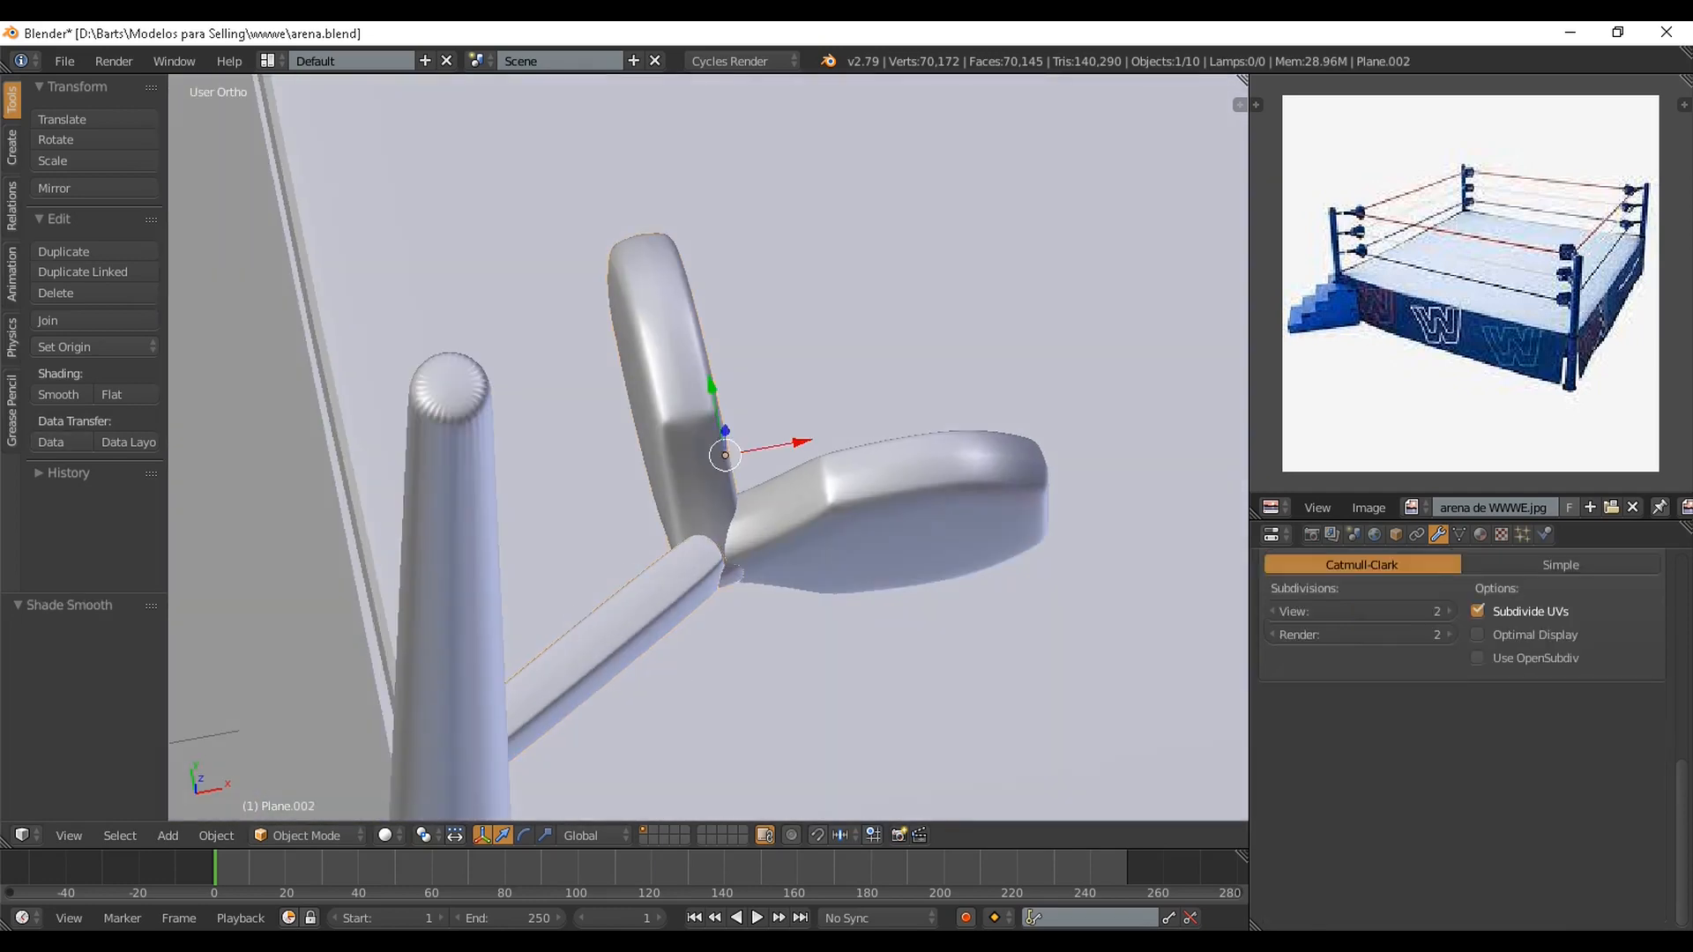
{"action": "left_click_drag", "start_coordinate": [854, 495], "coordinate": [834, 500]}
{"action": "scroll", "coordinate": [709, 448], "scroll_direction": "down", "scroll_amount": 3}
{"action": "middle_click_drag", "start_coordinate": [723, 476], "coordinate": [926, 379]}
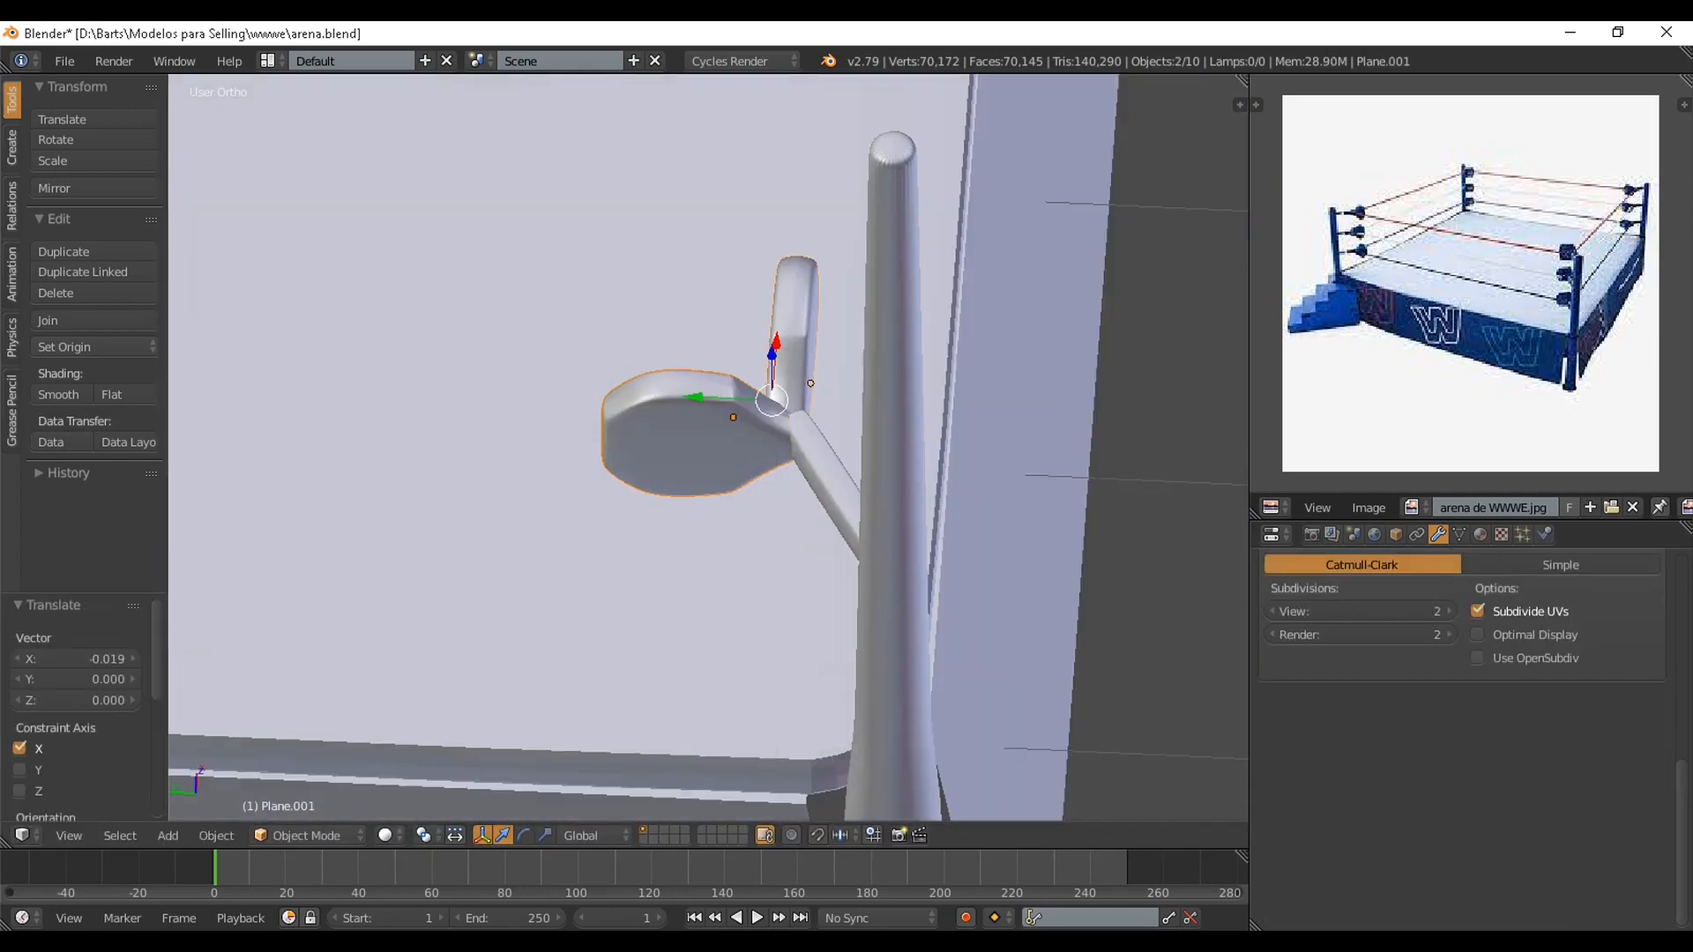
{"action": "left_click", "coordinate": [1033, 371]}
{"action": "scroll", "coordinate": [1032, 372], "scroll_direction": "down", "scroll_amount": 2}
{"action": "key", "text": "ctrl+s"}
Select the strip with both rounded pieces and duplicate the set twice up the corner post, placing the last copy 0.796 higher along Z
{"action": "scroll", "coordinate": [709, 448], "scroll_direction": "down", "scroll_amount": 4}
{"action": "key", "text": "KP_5"}
{"action": "middle_click_drag", "start_coordinate": [749, 459], "coordinate": [520, 406]}
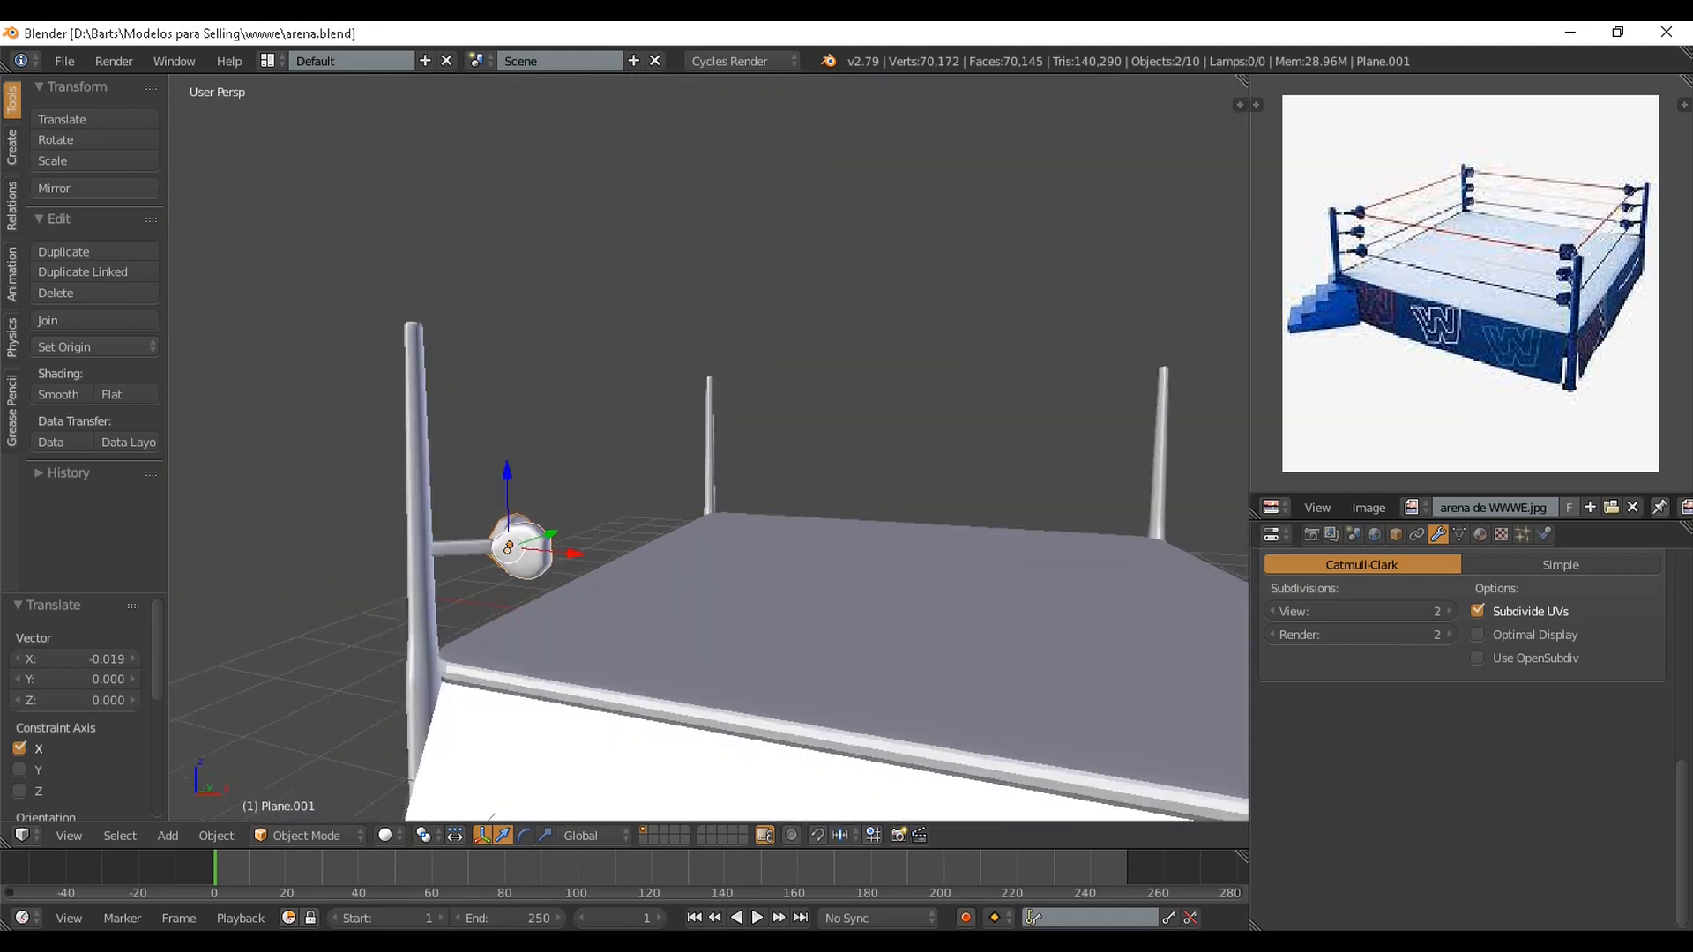
{"action": "scroll", "coordinate": [371, 547], "scroll_direction": "up", "scroll_amount": 3}
{"action": "right_click", "coordinate": [527, 546], "text": "shift"}
{"action": "scroll", "coordinate": [617, 529], "scroll_direction": "down", "scroll_amount": 2}
{"action": "key", "text": "shift+d"}
{"action": "key", "text": "Return"}
{"action": "left_click_drag", "start_coordinate": [619, 436], "coordinate": [616, 250]}
{"action": "key", "text": "Return"}
{"action": "left_click", "coordinate": [633, 319]}
{"action": "scroll", "coordinate": [633, 319], "scroll_direction": "down", "scroll_amount": 3}
Select all three connector sets on the corner post and duplicate them 7.107 along X to the neighbouring post
{"action": "key", "text": "x"}
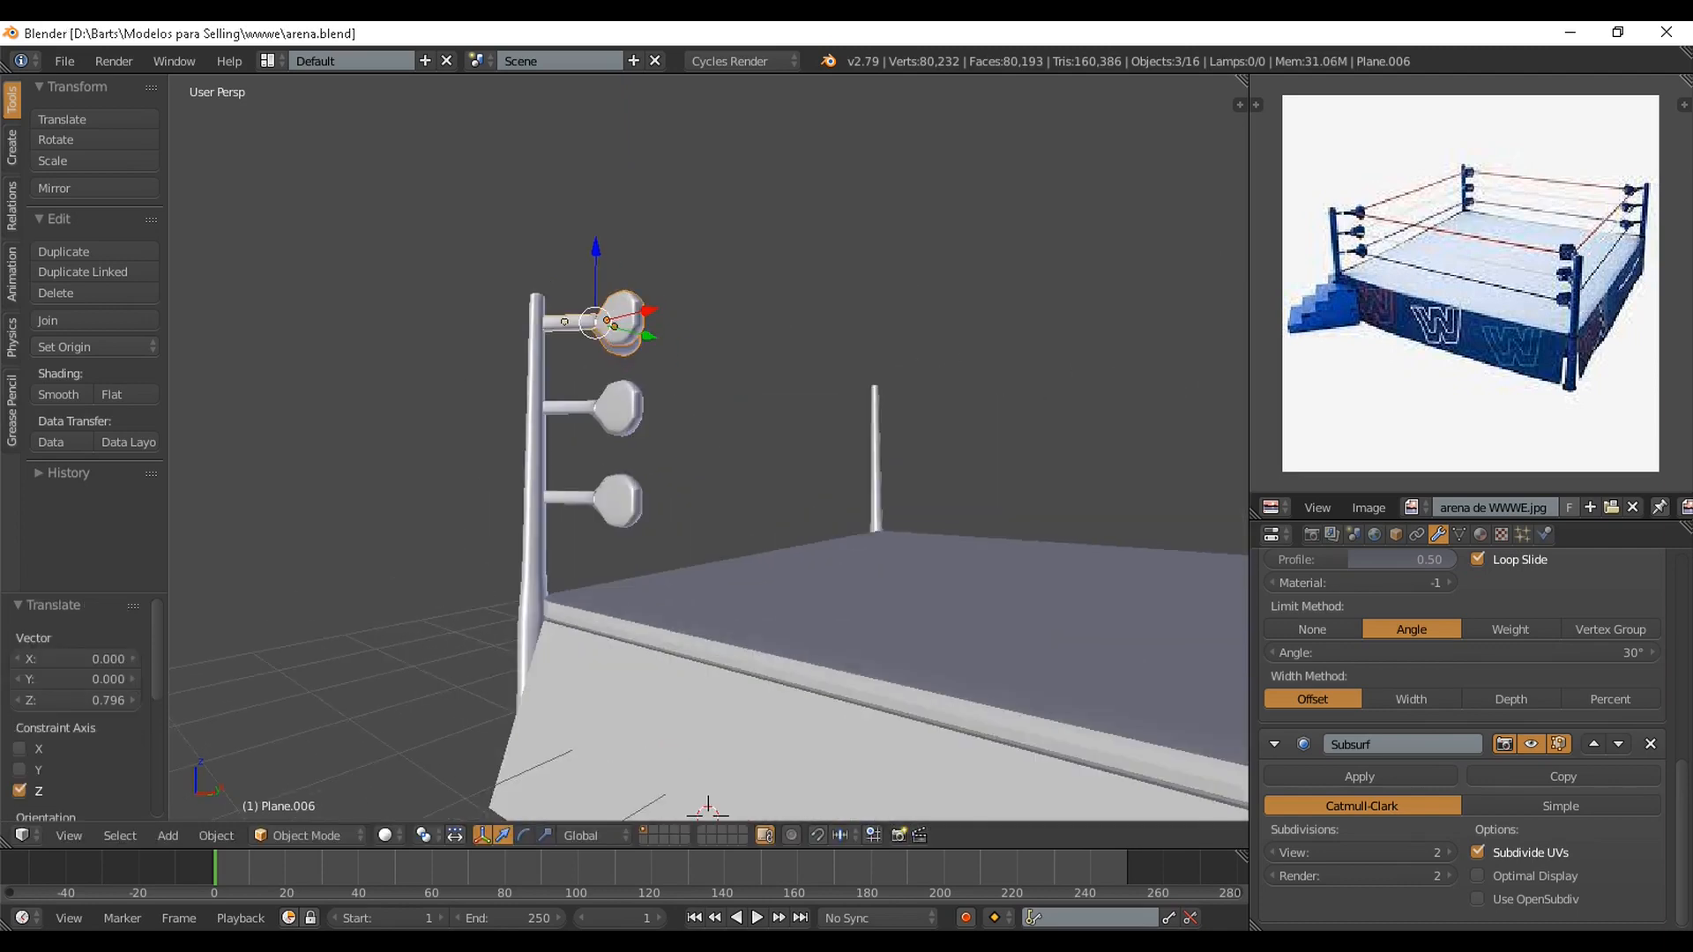
{"action": "middle_click_drag", "start_coordinate": [608, 388], "coordinate": [615, 402]}
{"action": "key", "text": "x"}
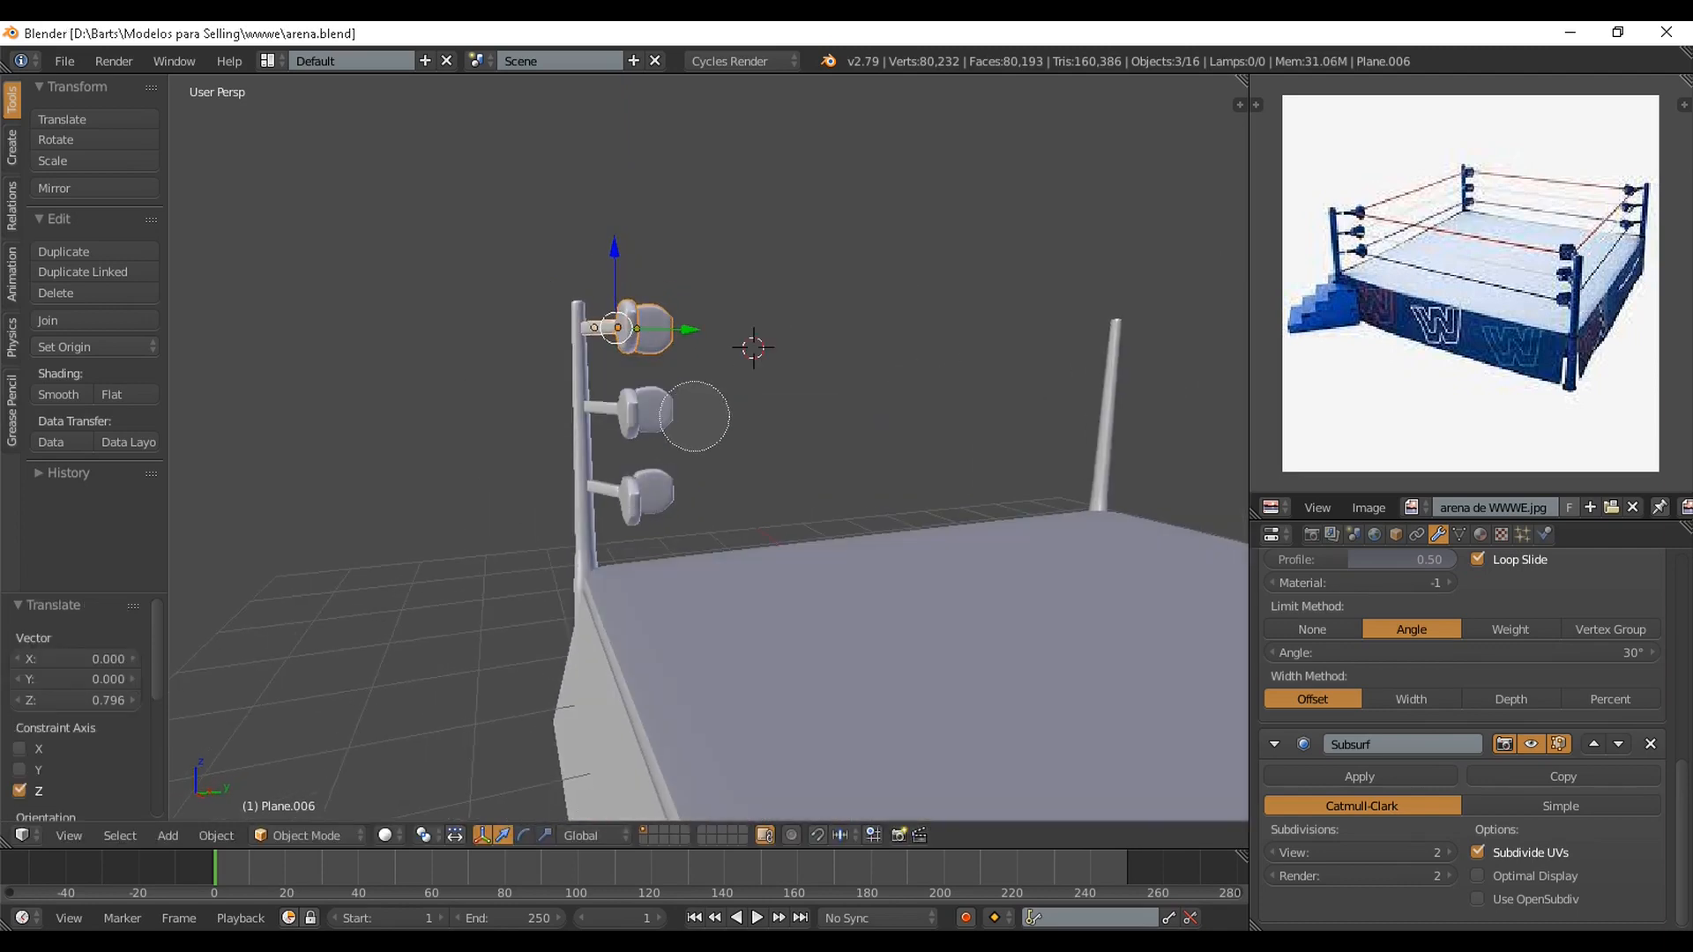
{"action": "scroll", "coordinate": [709, 450], "scroll_direction": "down", "scroll_amount": 5}
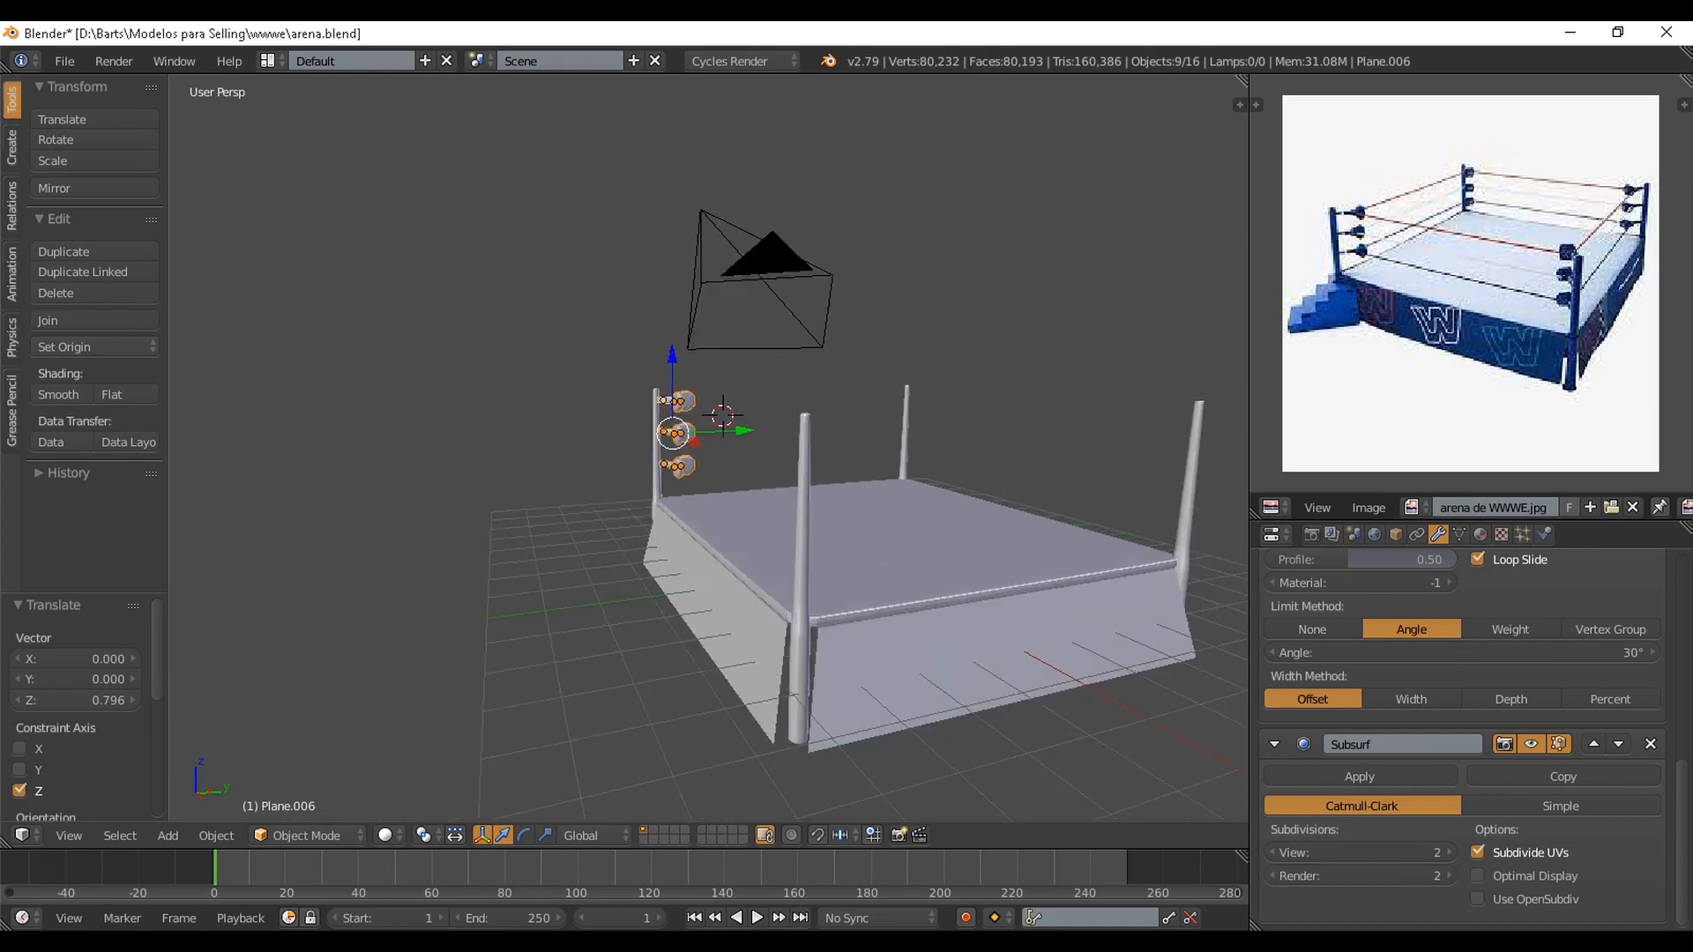
{"action": "key", "text": "KP_7"}
{"action": "scroll", "coordinate": [937, 521], "scroll_direction": "up", "scroll_amount": 6}
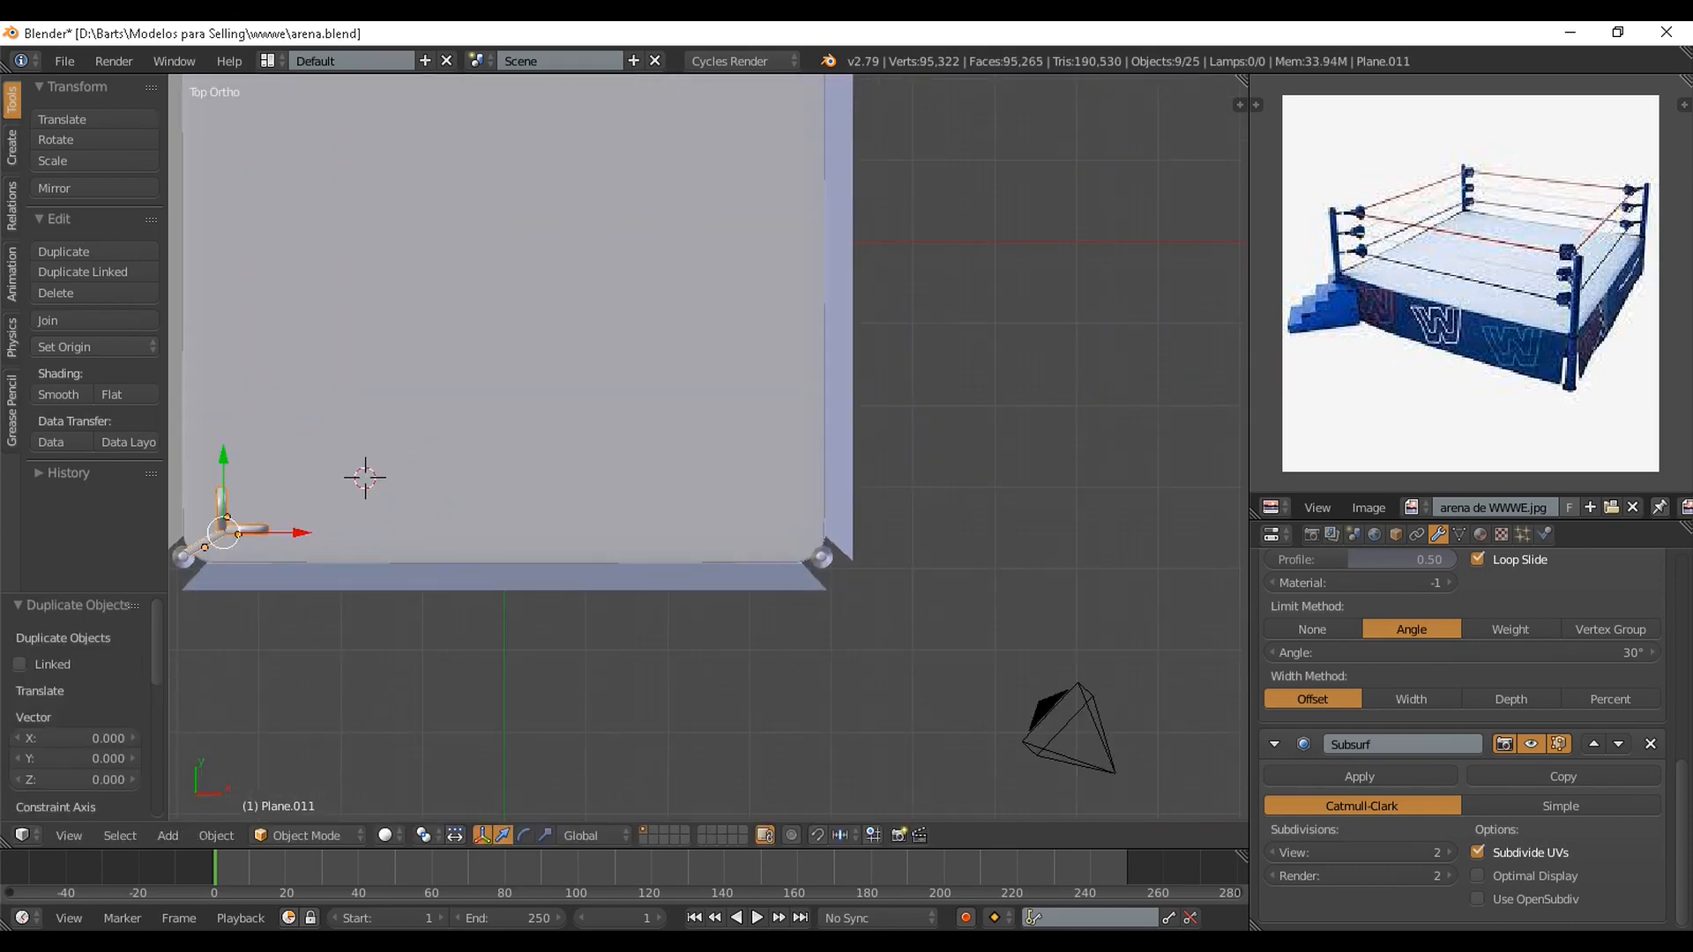
{"action": "left_click", "coordinate": [803, 529]}
Rotate the duplicated connectors about Z toward their post and move them along Y and -0.169 along X
{"action": "key", "text": "z"}
{"action": "scroll", "coordinate": [802, 529], "scroll_direction": "up", "scroll_amount": 4}
{"action": "middle_click_drag", "start_coordinate": [994, 673], "coordinate": [879, 536], "text": "shift"}
{"action": "key", "text": "r"}
{"action": "key", "text": "z"}
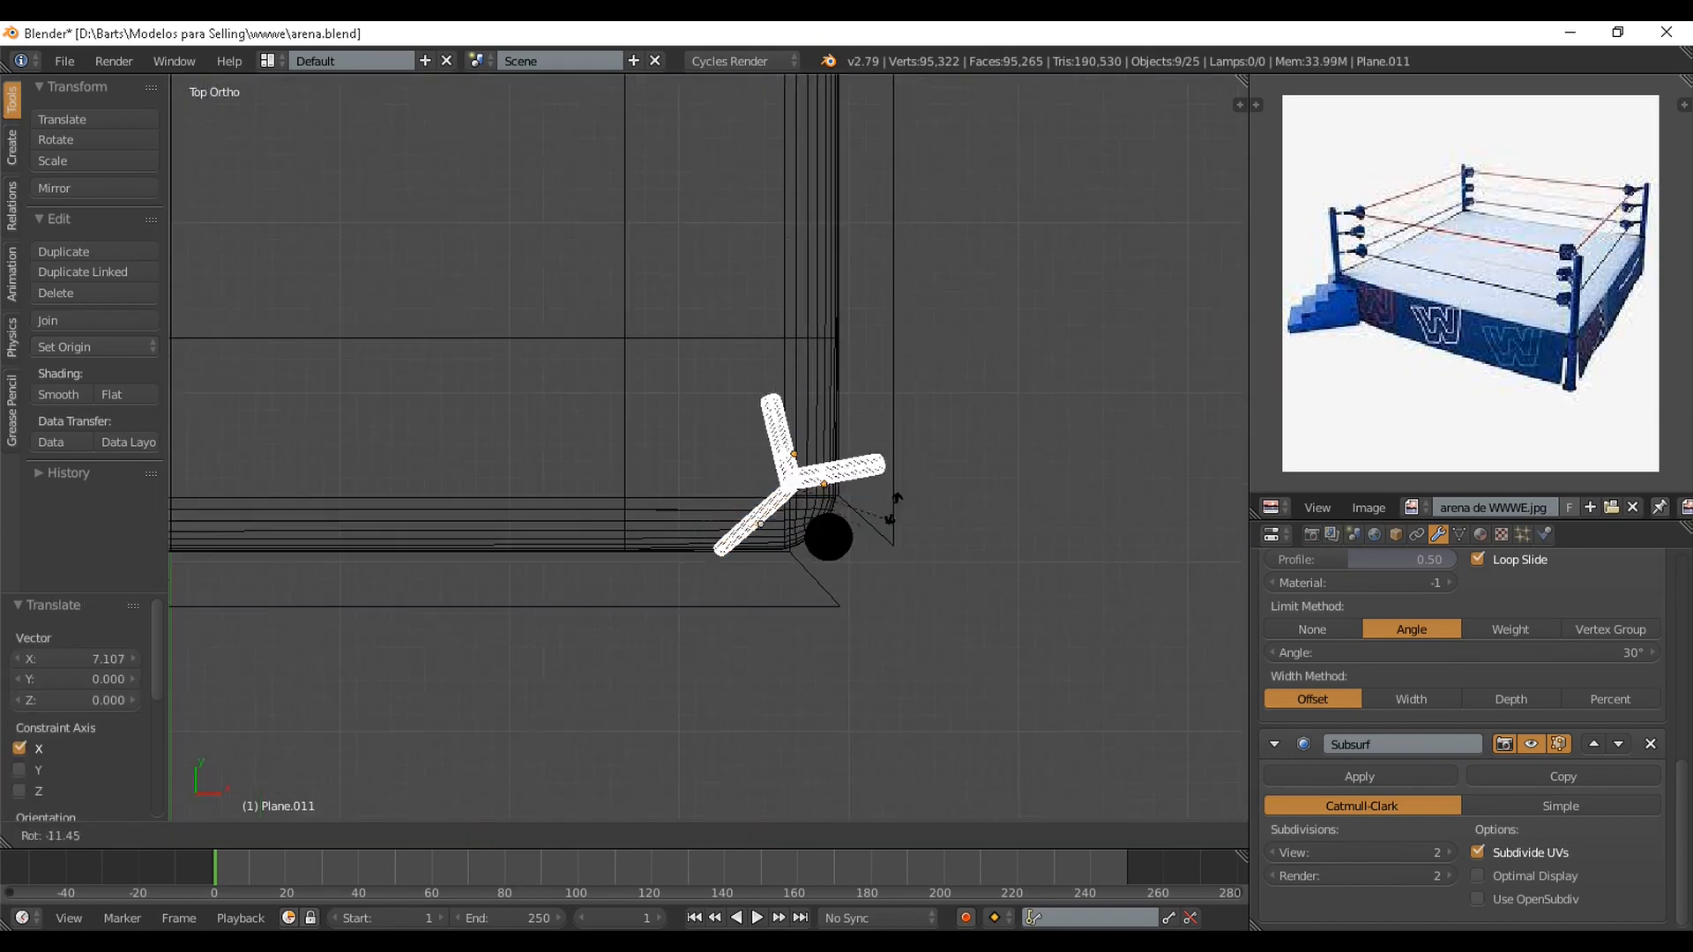
{"action": "left_click", "coordinate": [833, 397]}
{"action": "left_click_drag", "start_coordinate": [792, 411], "coordinate": [793, 364]}
{"action": "left_click_drag", "start_coordinate": [869, 441], "coordinate": [841, 441]}
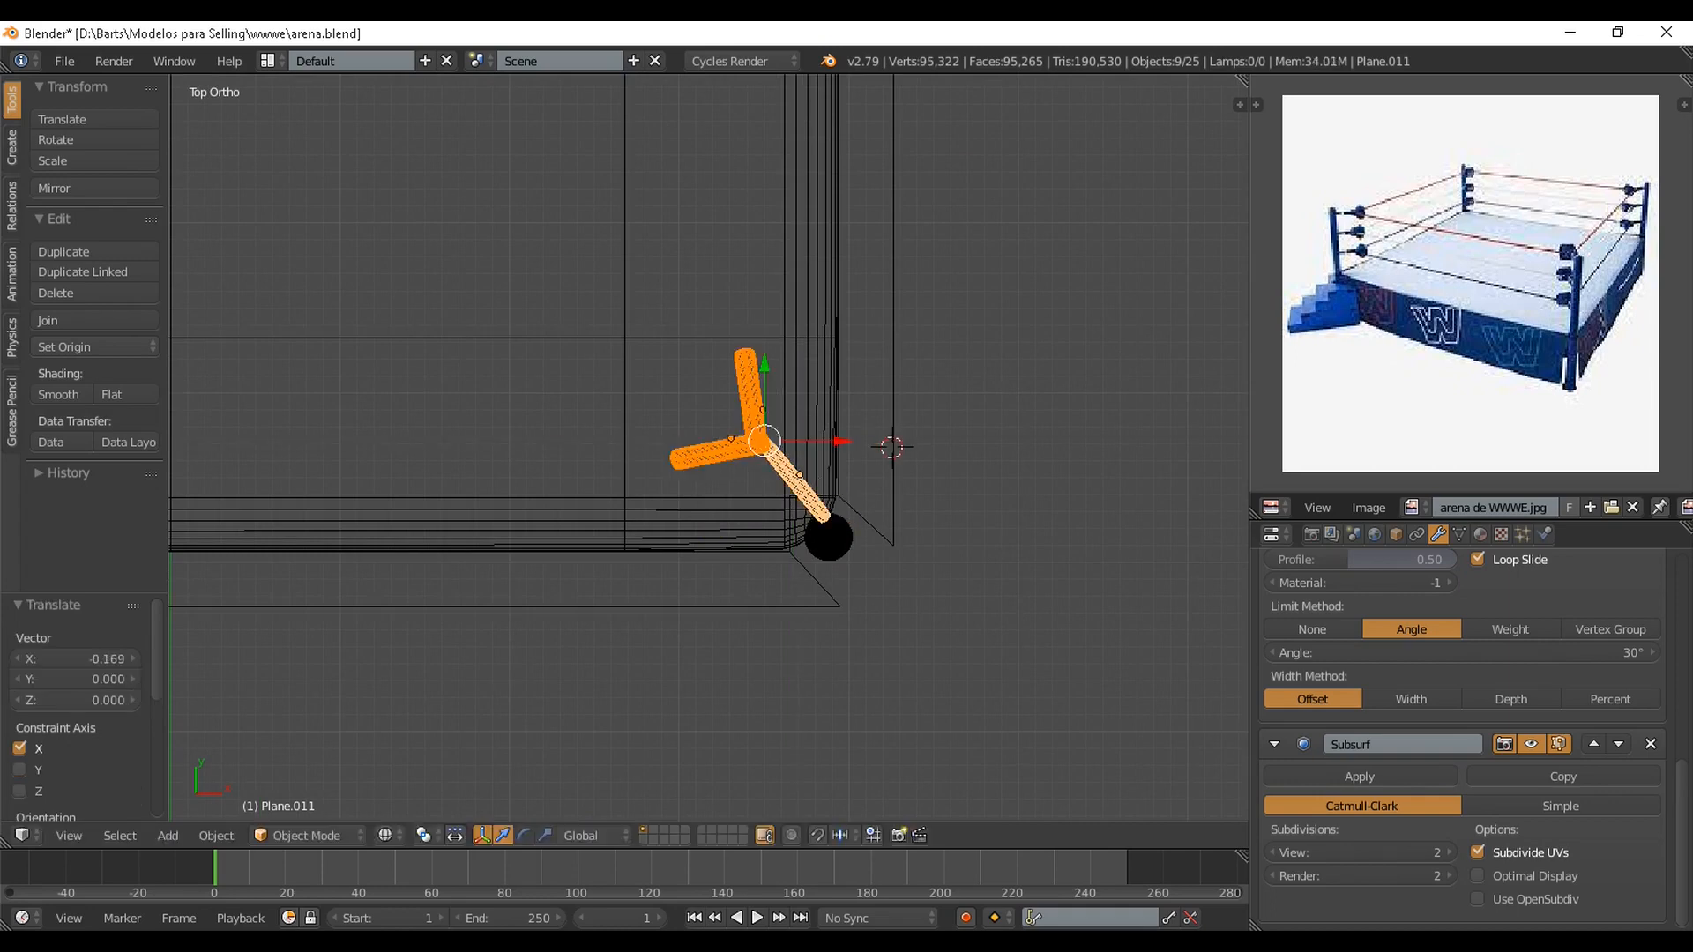
Rotate the connectors slightly more about Z, and adjust them along Y and by 0.050 along X
{"action": "key", "text": "r"}
{"action": "key", "text": "z"}
{"action": "left_click", "coordinate": [841, 452]}
{"action": "left_click_drag", "start_coordinate": [764, 365], "coordinate": [765, 372]}
{"action": "left_click_drag", "start_coordinate": [842, 449], "coordinate": [849, 449]}
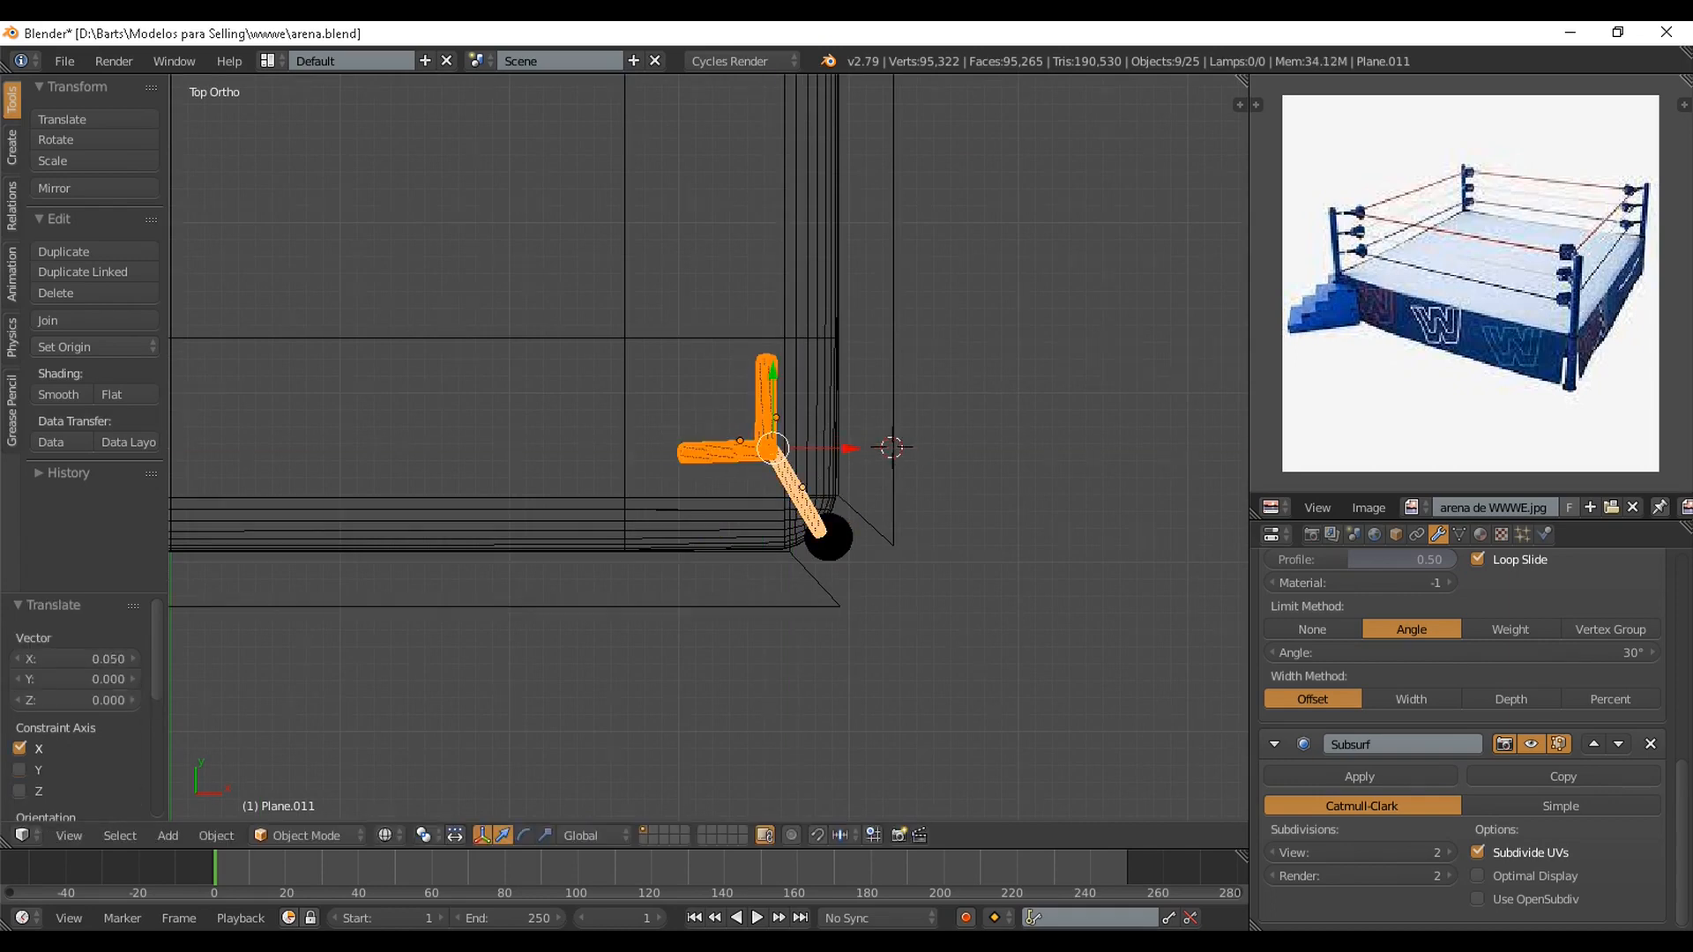
Fine-tune the connectors' position against the second post, finishing with a -0.036 shift along X
{"action": "scroll", "coordinate": [849, 449], "scroll_direction": "down", "scroll_amount": 5}
{"action": "middle_click_drag", "start_coordinate": [849, 449], "coordinate": [868, 444], "text": "shift"}
{"action": "scroll", "coordinate": [868, 444], "scroll_direction": "up", "scroll_amount": 3}
{"action": "scroll", "coordinate": [867, 443], "scroll_direction": "down", "scroll_amount": 2}
{"action": "scroll", "coordinate": [868, 444], "scroll_direction": "up", "scroll_amount": 5}
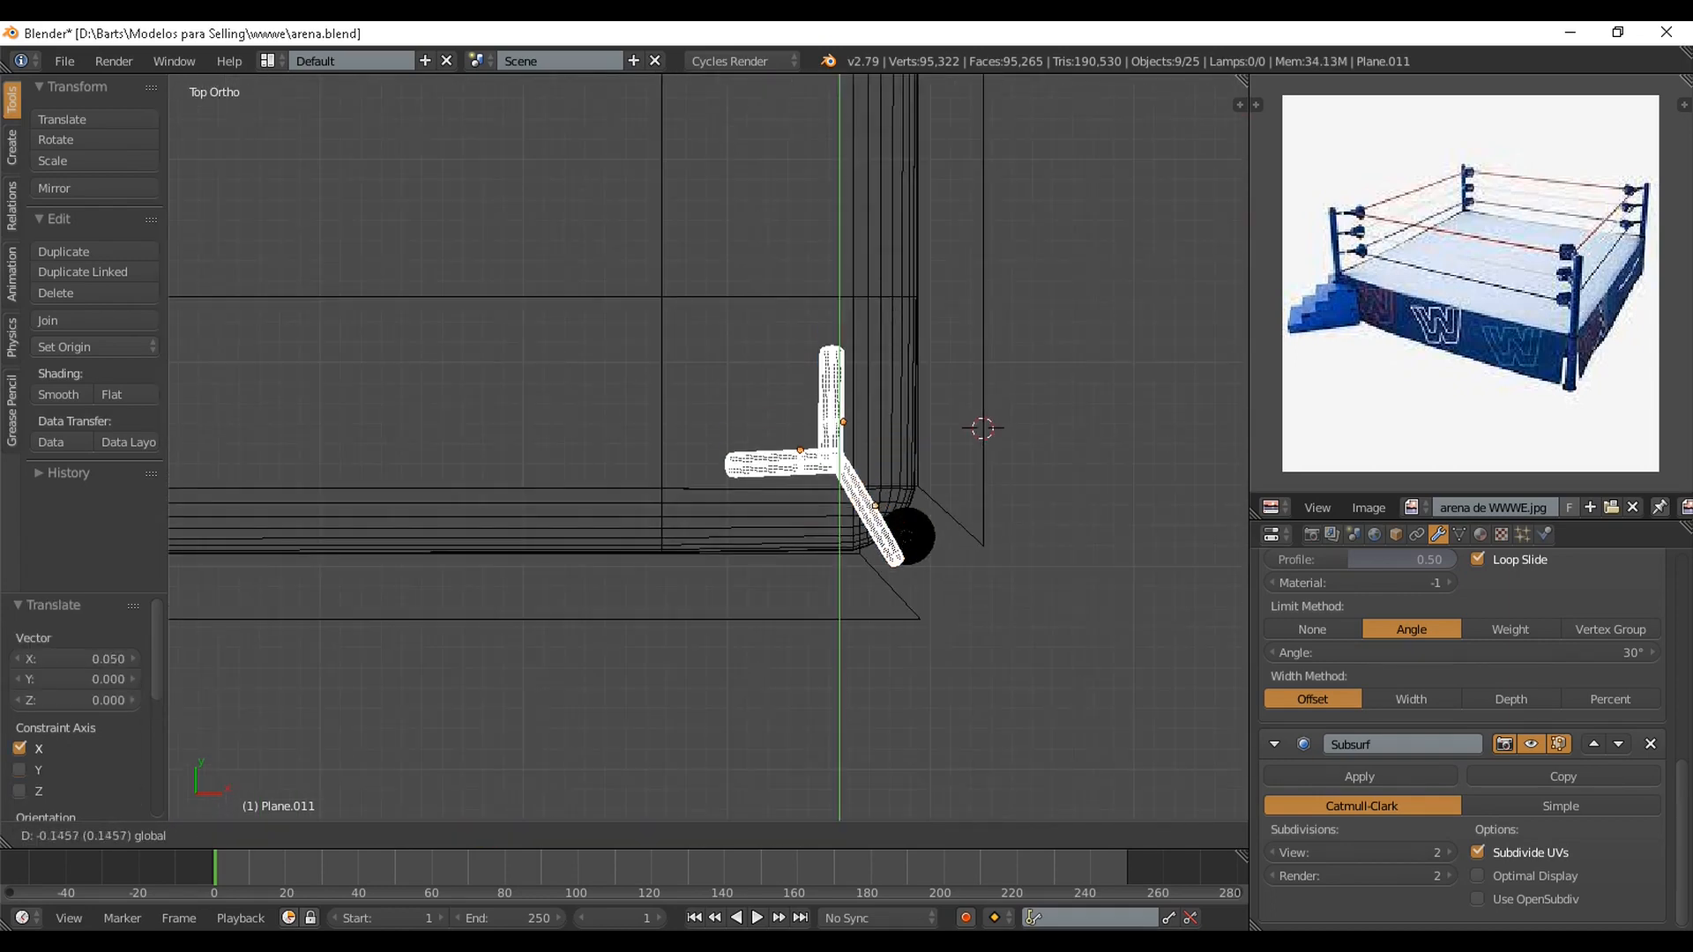
{"action": "left_click_drag", "start_coordinate": [913, 459], "coordinate": [913, 446]}
{"action": "left_click", "coordinate": [842, 404]}
Try rotating a single rounded piece of the second post's connectors about Z, and save the file
{"action": "scroll", "coordinate": [913, 445], "scroll_direction": "down", "scroll_amount": 4}
{"action": "middle_click_drag", "start_coordinate": [913, 445], "coordinate": [778, 470], "text": "shift"}
{"action": "scroll", "coordinate": [1134, 427], "scroll_direction": "up", "scroll_amount": 1}
{"action": "scroll", "coordinate": [871, 480], "scroll_direction": "up", "scroll_amount": 5}
{"action": "right_click", "coordinate": [871, 490]}
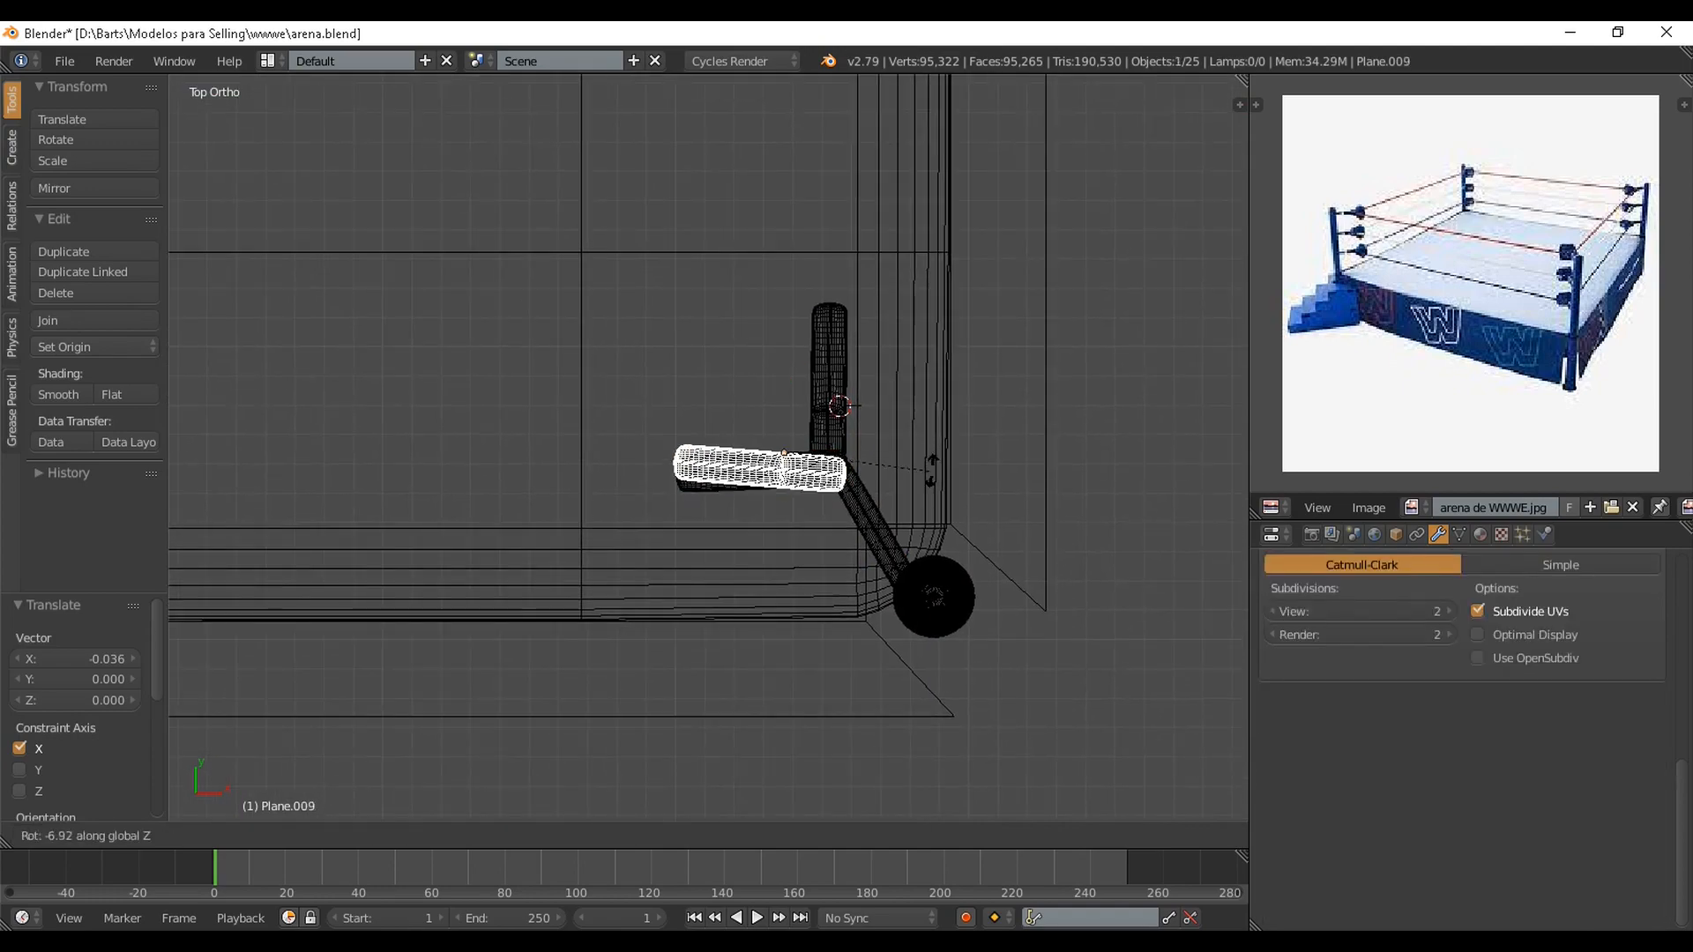
{"action": "scroll", "coordinate": [1041, 582], "scroll_direction": "down", "scroll_amount": 3}
{"action": "mouse_move", "coordinate": [1041, 582]}
{"action": "middle_mouse_down"}
{"action": "mouse_move", "coordinate": [934, 481]}
{"action": "mouse_move", "coordinate": [833, 428]}
{"action": "mouse_move", "coordinate": [732, 460]}
{"action": "mouse_move", "coordinate": [763, 439]}
{"action": "mouse_move", "coordinate": [748, 441]}
{"action": "middle_mouse_up"}
{"action": "key", "text": "z"}
{"action": "key", "text": "ctrl+s"}
{"action": "key", "text": "Return"}
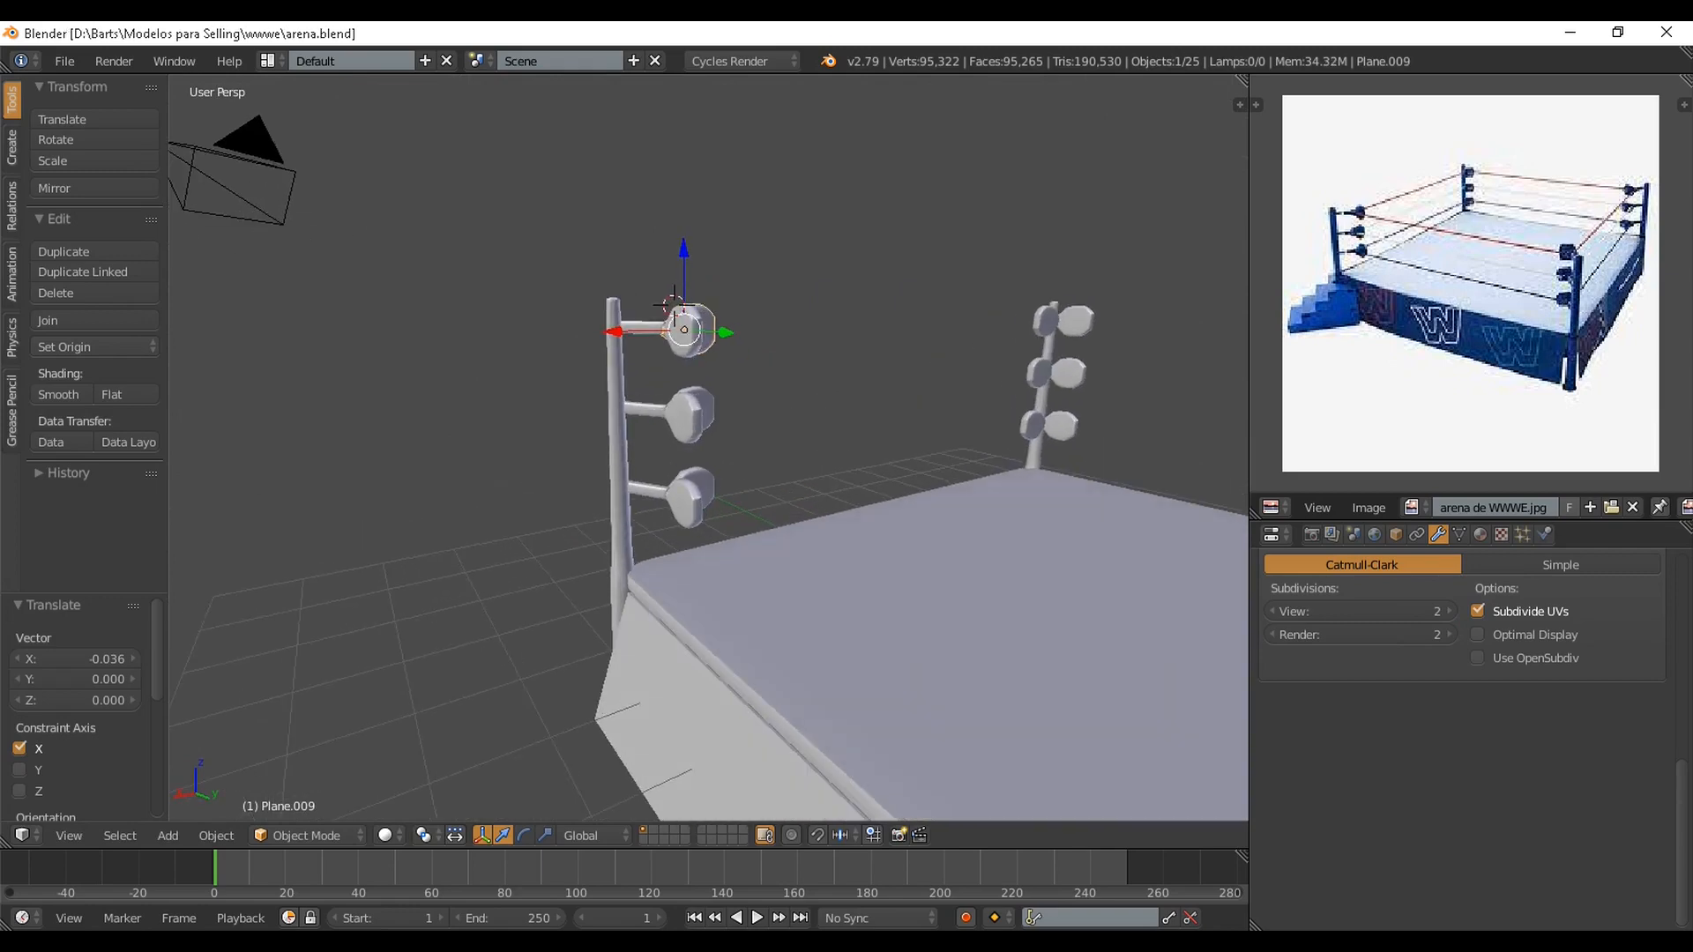
Select the second post's nine connector pieces and duplicate them 5.877 along Y to the third corner post
{"action": "left_click_drag", "start_coordinate": [680, 391], "coordinate": [676, 327]}
{"action": "right_click", "coordinate": [675, 327]}
{"action": "scroll", "coordinate": [676, 327], "scroll_direction": "down", "scroll_amount": 9}
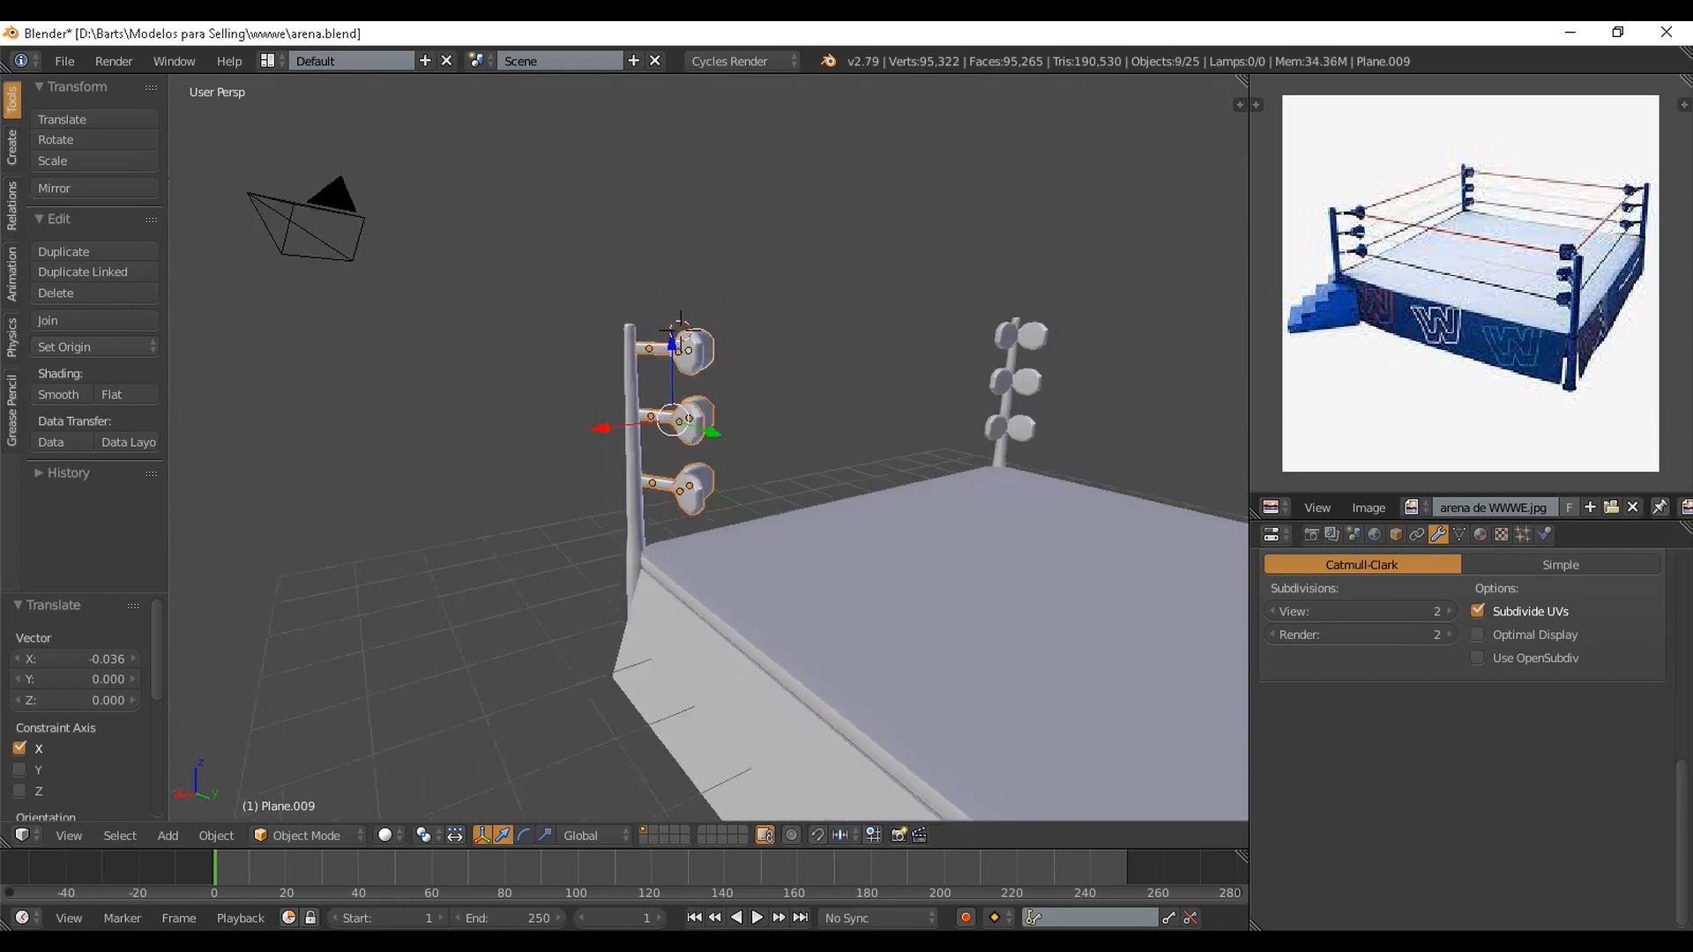
{"action": "key", "text": "KP_7"}
{"action": "scroll", "coordinate": [676, 328], "scroll_direction": "up", "scroll_amount": 9}
{"action": "middle_click_drag", "start_coordinate": [675, 327], "coordinate": [624, 581], "text": "shift"}
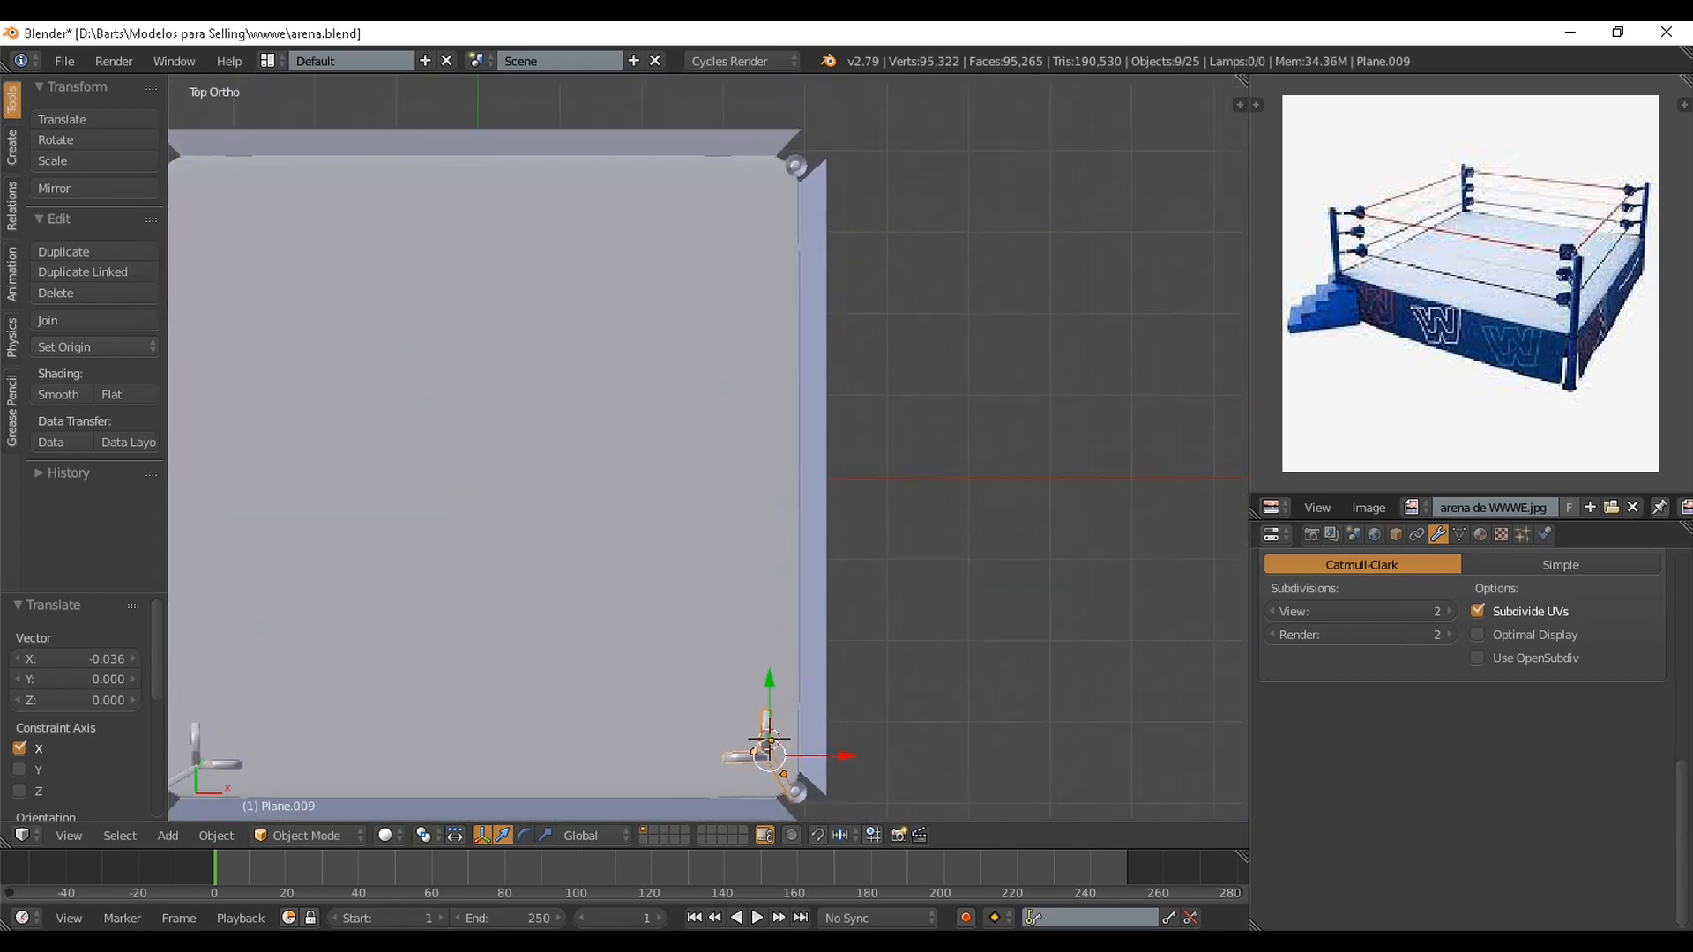
{"action": "left_click_drag", "start_coordinate": [769, 679], "coordinate": [769, 198]}
Rotate the new connector set about Z so its arm faces the third post and move it along Y toward the post
{"action": "middle_click_drag", "start_coordinate": [769, 199], "coordinate": [741, 450], "text": "shift"}
{"action": "scroll", "coordinate": [741, 451], "scroll_direction": "up", "scroll_amount": 5}
{"action": "key", "text": "r"}
{"action": "key", "text": "z"}
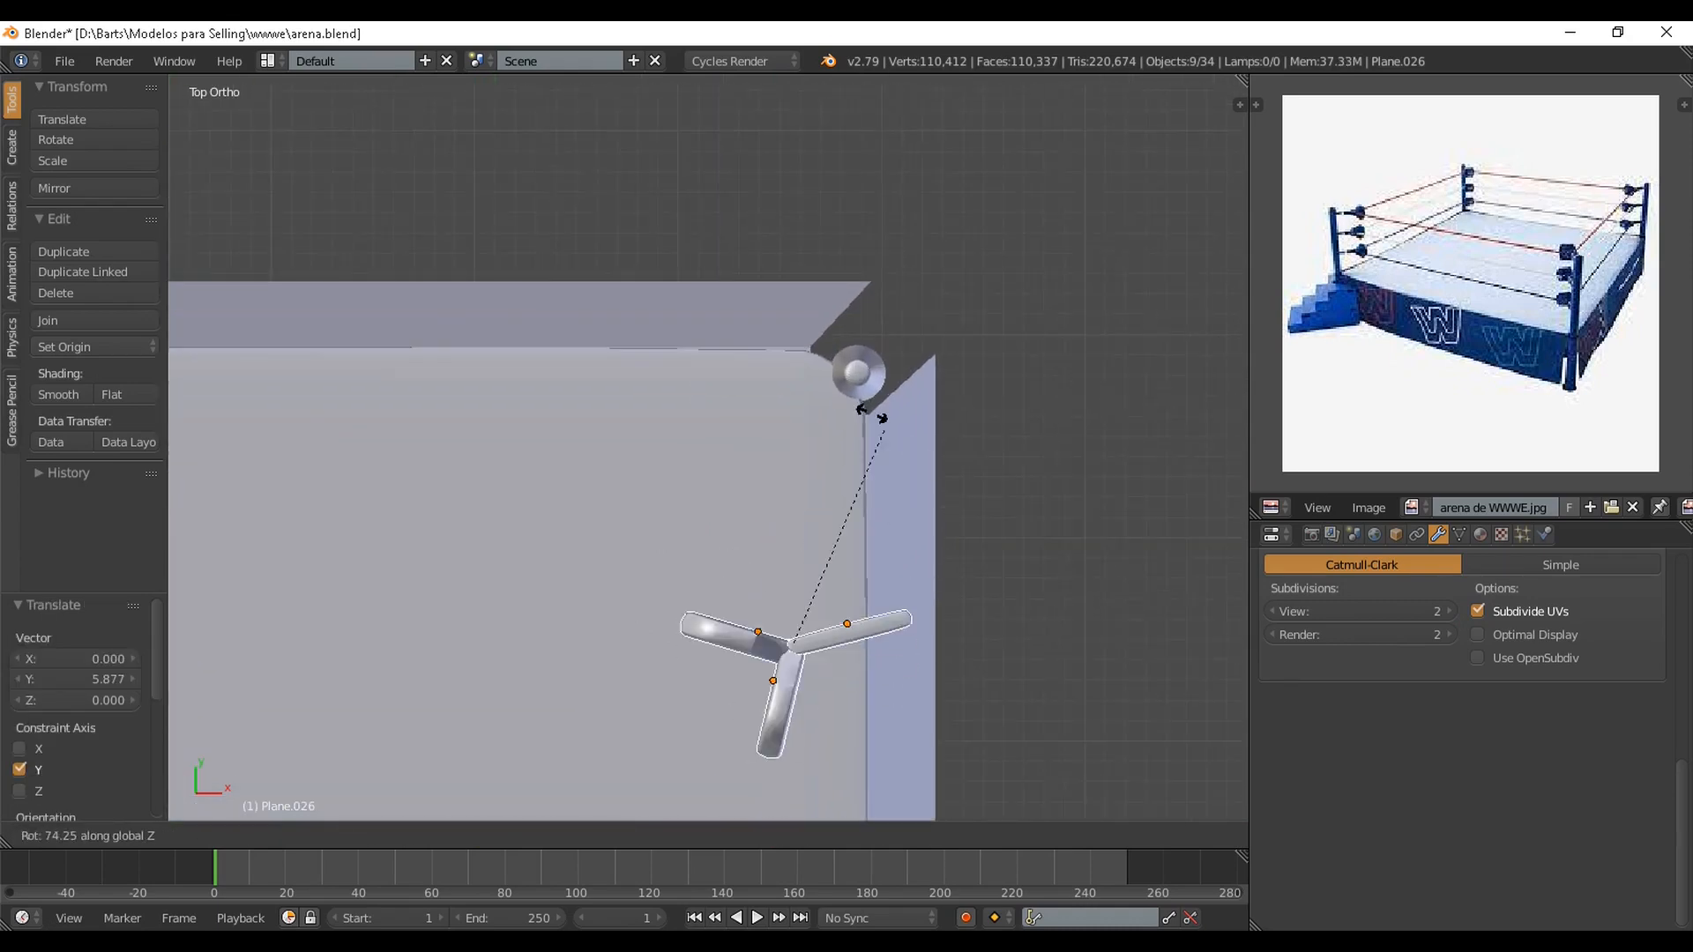
{"action": "left_click", "coordinate": [787, 411]}
{"action": "left_click_drag", "start_coordinate": [793, 569], "coordinate": [793, 345]}
{"action": "left_click_drag", "start_coordinate": [869, 422], "coordinate": [870, 421]}
Adjust the third post's connectors along X and by 0.091 along Y, and save the file
{"action": "scroll", "coordinate": [870, 422], "scroll_direction": "down", "scroll_amount": 6}
{"action": "mouse_move", "coordinate": [870, 421]}
{"action": "middle_mouse_down", "text": "shift"}
{"action": "mouse_move", "coordinate": [911, 150]}
{"action": "mouse_move", "coordinate": [896, 413]}
{"action": "middle_mouse_up", "text": "shift"}
{"action": "scroll", "coordinate": [911, 169], "scroll_direction": "up", "scroll_amount": 1}
{"action": "scroll", "coordinate": [896, 413], "scroll_direction": "up", "scroll_amount": 4}
{"action": "middle_click_drag", "start_coordinate": [895, 412], "coordinate": [809, 580], "text": "shift"}
{"action": "scroll", "coordinate": [810, 580], "scroll_direction": "up", "scroll_amount": 2}
{"action": "left_click_drag", "start_coordinate": [862, 481], "coordinate": [832, 481]}
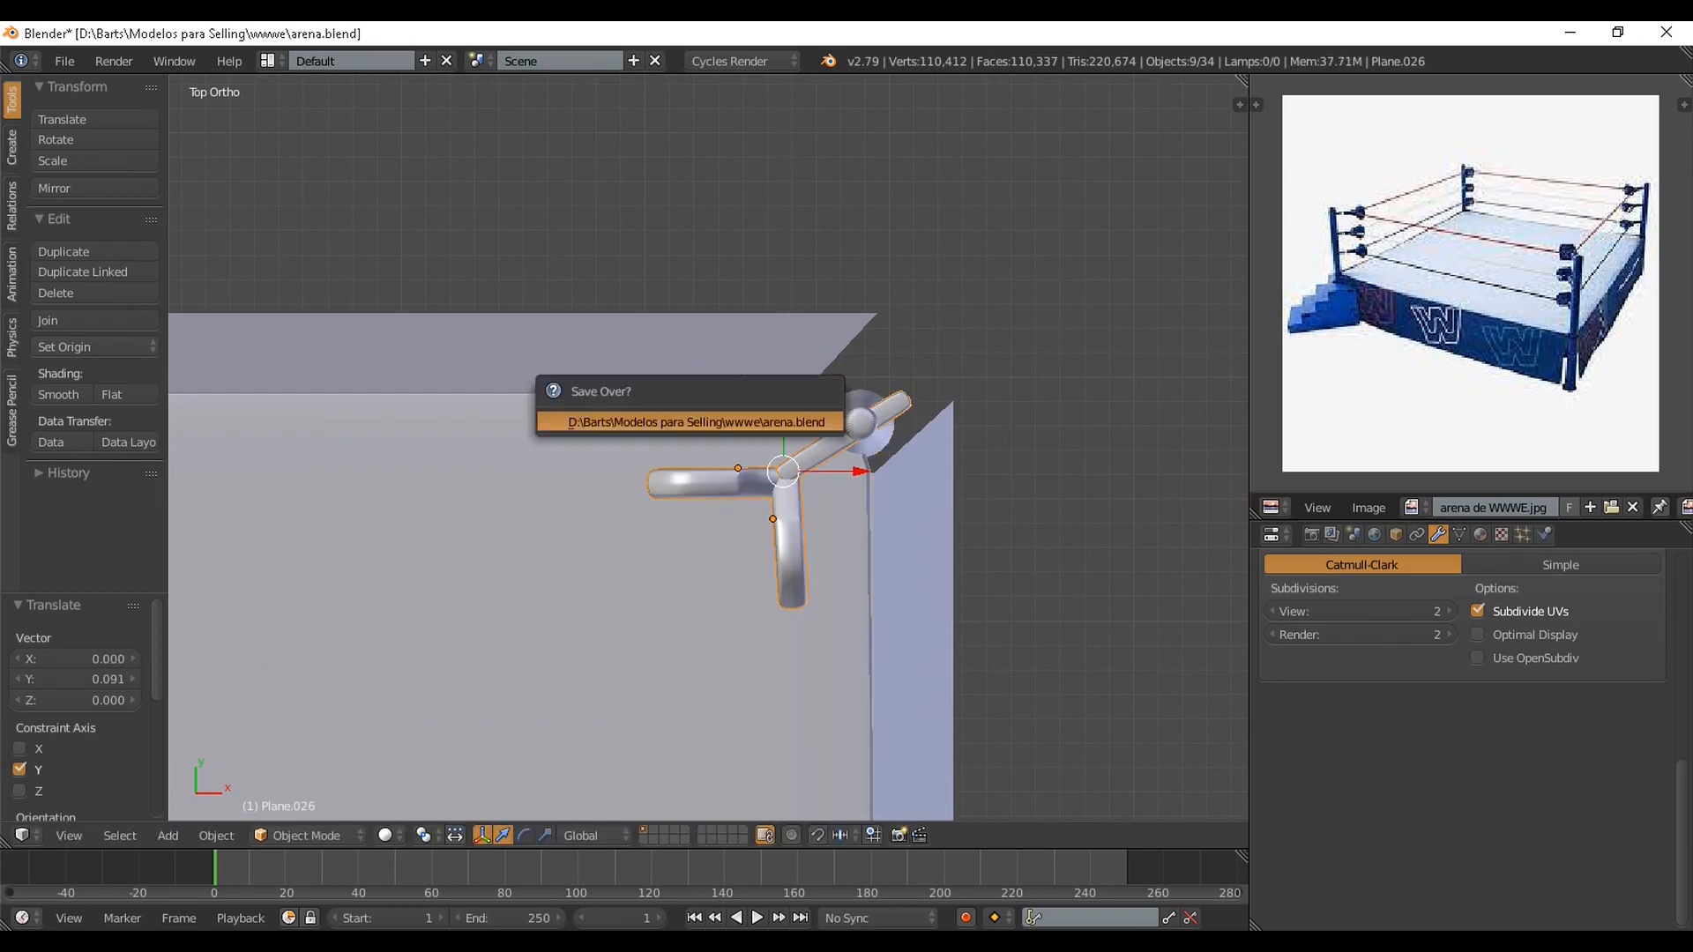
{"action": "scroll", "coordinate": [774, 494], "scroll_direction": "up", "scroll_amount": 1}
{"action": "scroll", "coordinate": [774, 493], "scroll_direction": "down", "scroll_amount": 1}
{"action": "key", "text": "ctrl+s"}
{"action": "left_click", "coordinate": [774, 494]}
Shift the third post's connectors -0.144 along X, fine-tune their fit against the post, and save the file
{"action": "middle_click_drag", "start_coordinate": [774, 494], "coordinate": [617, 437]}
{"action": "scroll", "coordinate": [648, 370], "scroll_direction": "down", "scroll_amount": 6}
{"action": "scroll", "coordinate": [697, 352], "scroll_direction": "up", "scroll_amount": 4}
{"action": "scroll", "coordinate": [697, 353], "scroll_direction": "down", "scroll_amount": 6}
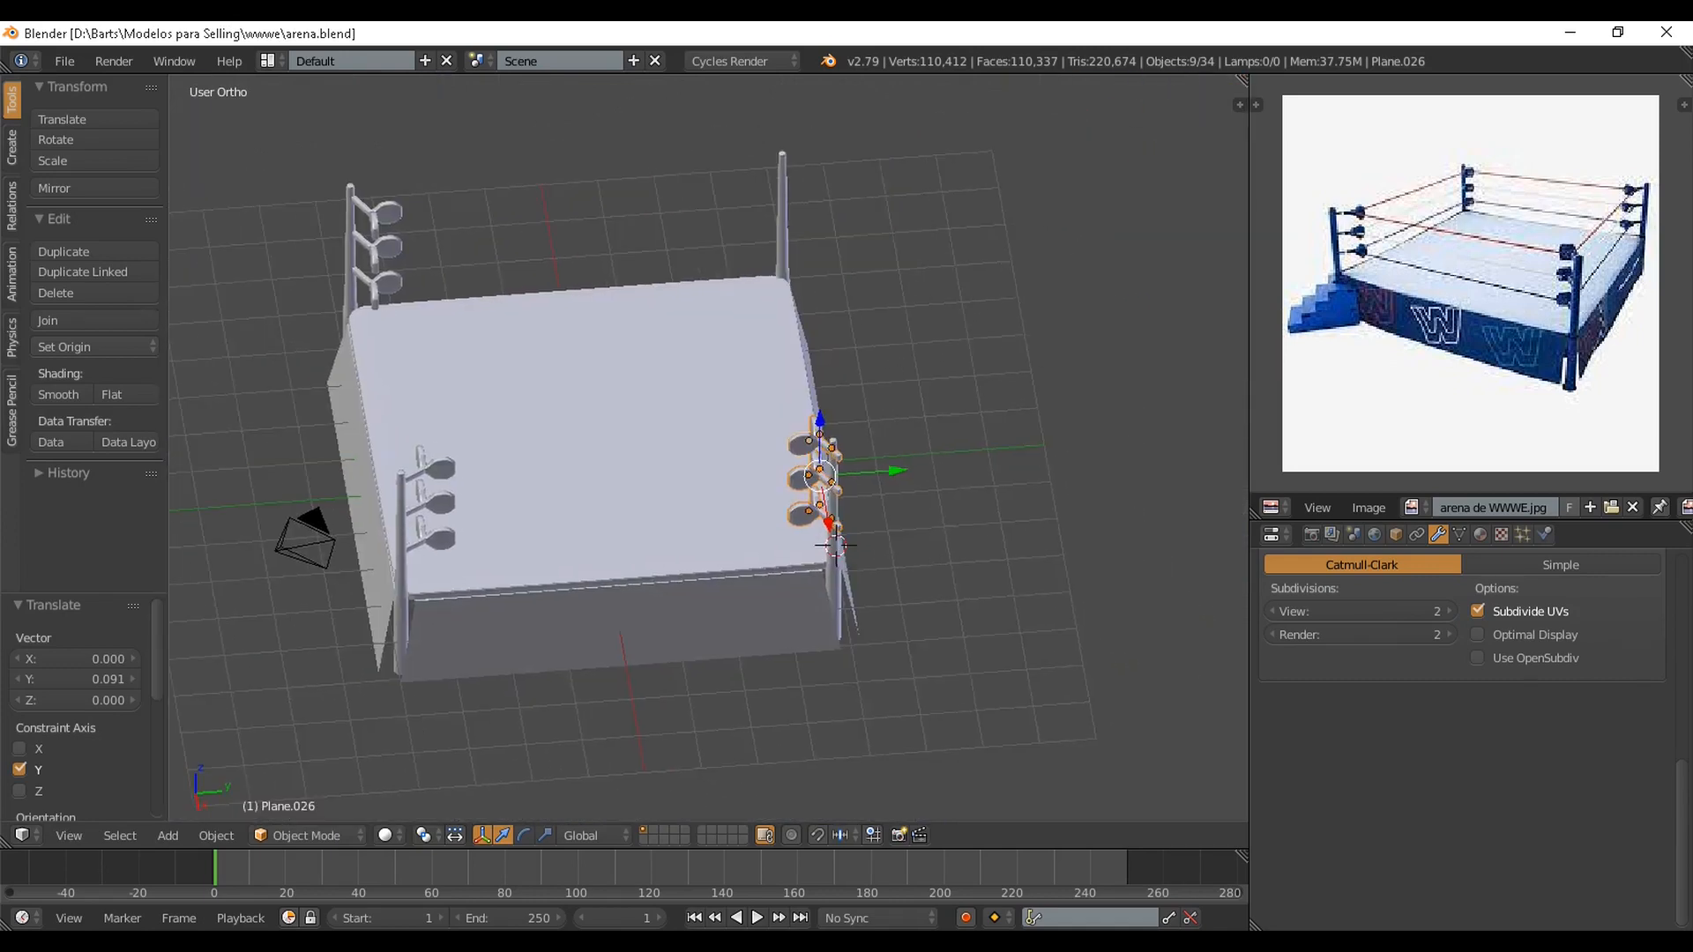
{"action": "middle_click_drag", "start_coordinate": [723, 450], "coordinate": [622, 445], "text": "shift"}
{"action": "scroll", "coordinate": [622, 445], "scroll_direction": "up", "scroll_amount": 6}
{"action": "middle_click_drag", "start_coordinate": [763, 489], "coordinate": [813, 508]}
{"action": "left_click_drag", "start_coordinate": [850, 527], "coordinate": [844, 518]}
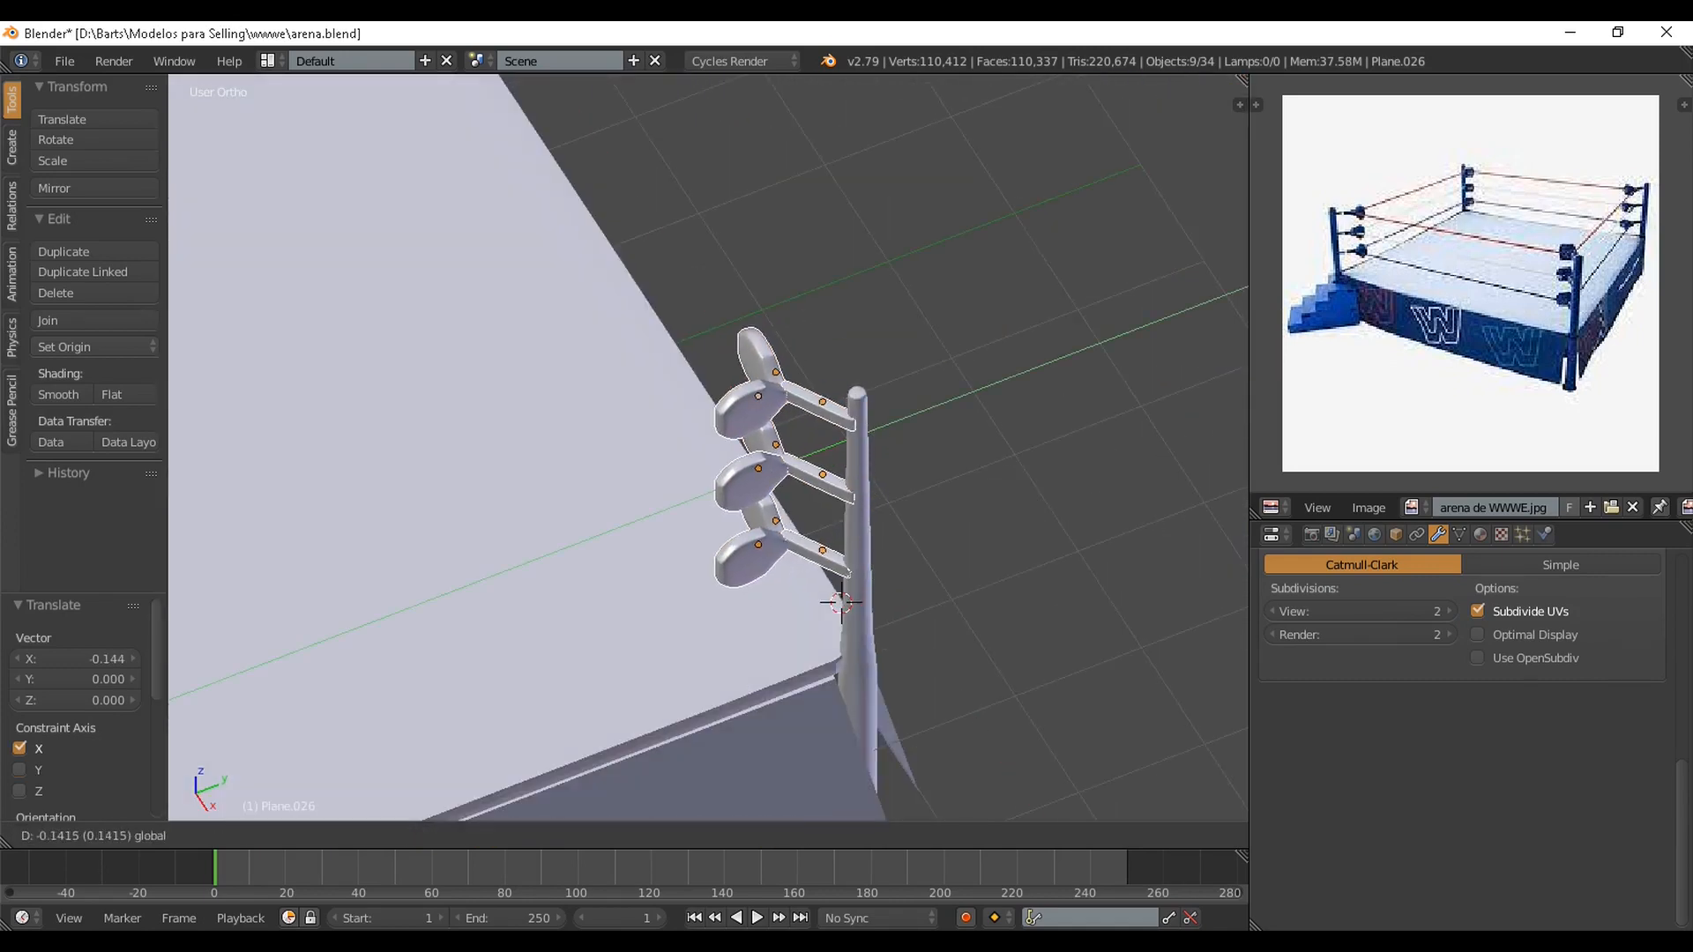
{"action": "left_click_drag", "start_coordinate": [825, 452], "coordinate": [829, 451]}
{"action": "scroll", "coordinate": [829, 451], "scroll_direction": "down", "scroll_amount": 4}
{"action": "key", "text": "ctrl+s"}
{"action": "left_click", "coordinate": [723, 455]}
Duplicate the third post's connector set and move the copy -7.265 along X to the last bare post
{"action": "middle_click_drag", "start_coordinate": [829, 450], "coordinate": [600, 379]}
{"action": "scroll", "coordinate": [661, 380], "scroll_direction": "down", "scroll_amount": 3}
{"action": "scroll", "coordinate": [662, 379], "scroll_direction": "up", "scroll_amount": 3}
{"action": "key", "text": "shift+d"}
{"action": "key", "text": "Return"}
{"action": "left_click_drag", "start_coordinate": [996, 411], "coordinate": [996, 411]}
Rotate the copied connectors about Z toward the fourth post and move them -0.161 along Y
{"action": "key", "text": "KP_7"}
{"action": "key", "text": "KP_5"}
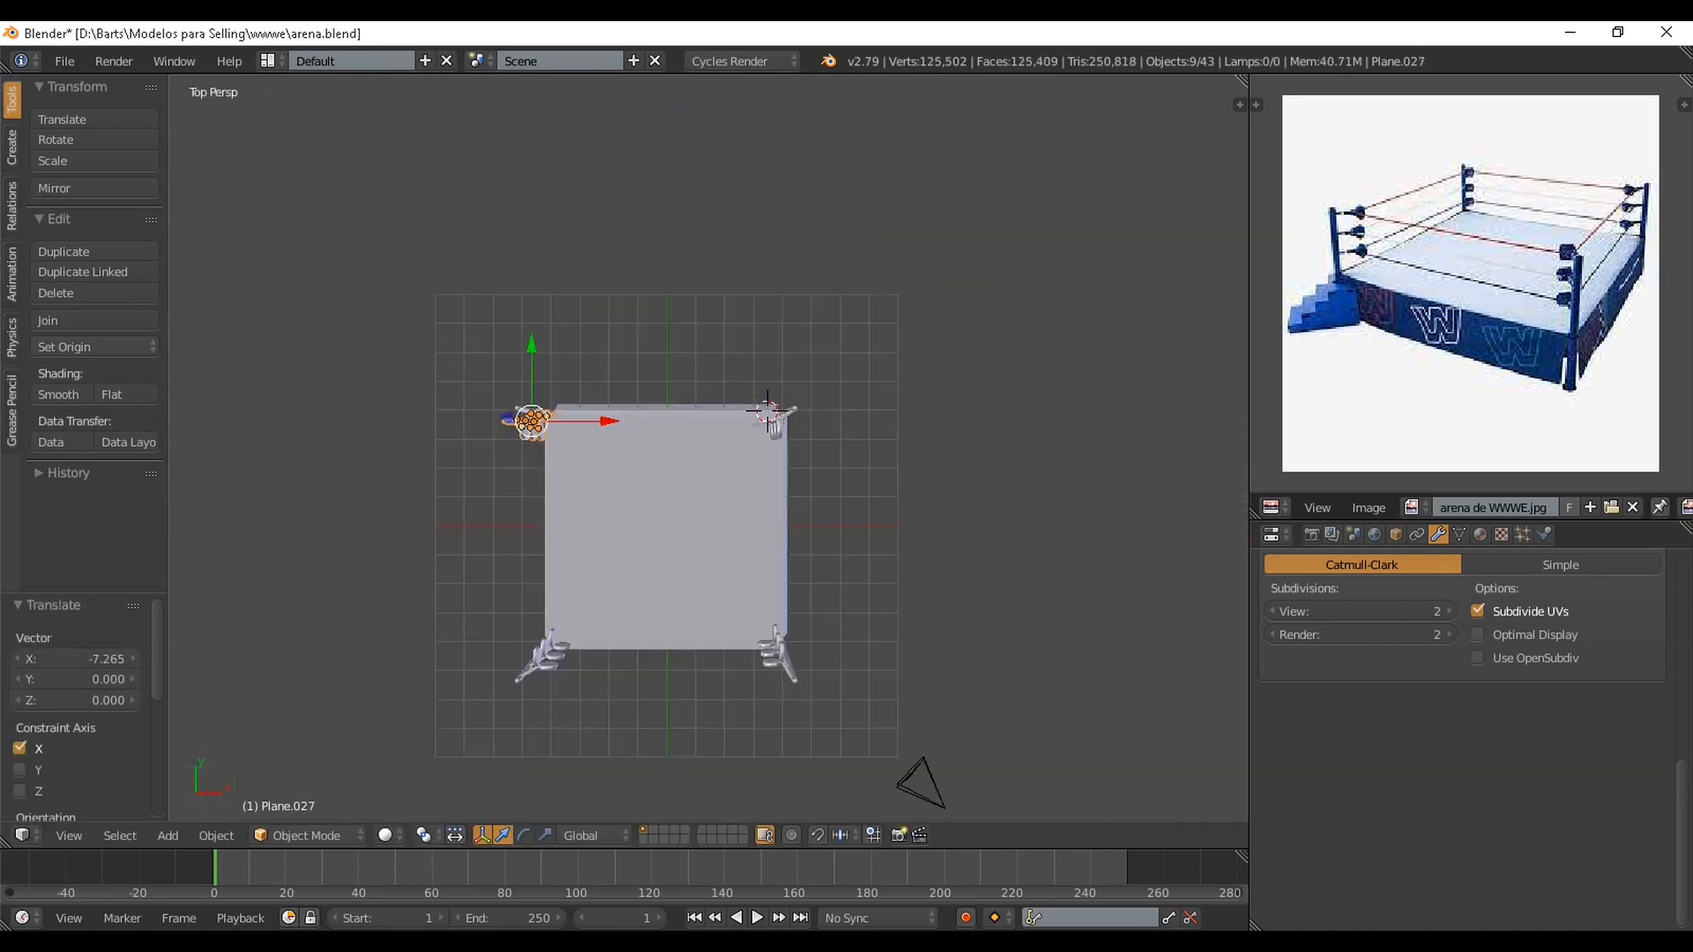
{"action": "scroll", "coordinate": [705, 423], "scroll_direction": "up", "scroll_amount": 5}
{"action": "scroll", "coordinate": [785, 447], "scroll_direction": "up", "scroll_amount": 2}
{"action": "middle_click_drag", "start_coordinate": [440, 379], "coordinate": [750, 476], "text": "shift"}
{"action": "key", "text": "KP_5"}
{"action": "key", "text": "KP_5"}
{"action": "key", "text": "KP_5"}
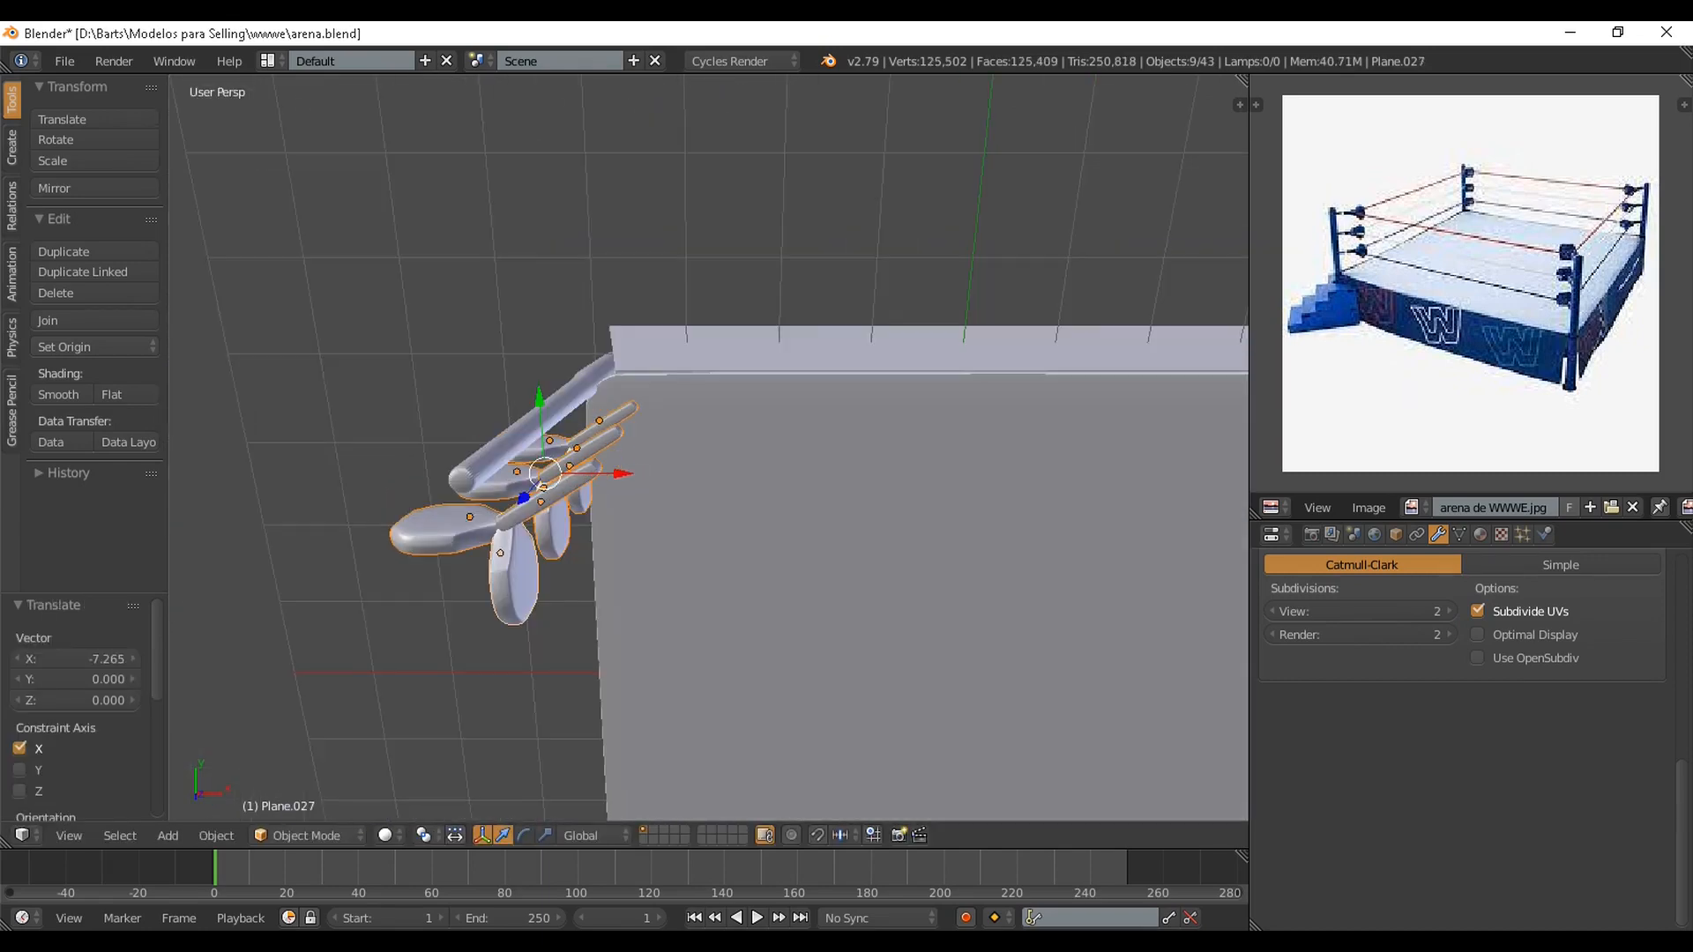
{"action": "scroll", "coordinate": [709, 448], "scroll_direction": "down", "scroll_amount": 9}
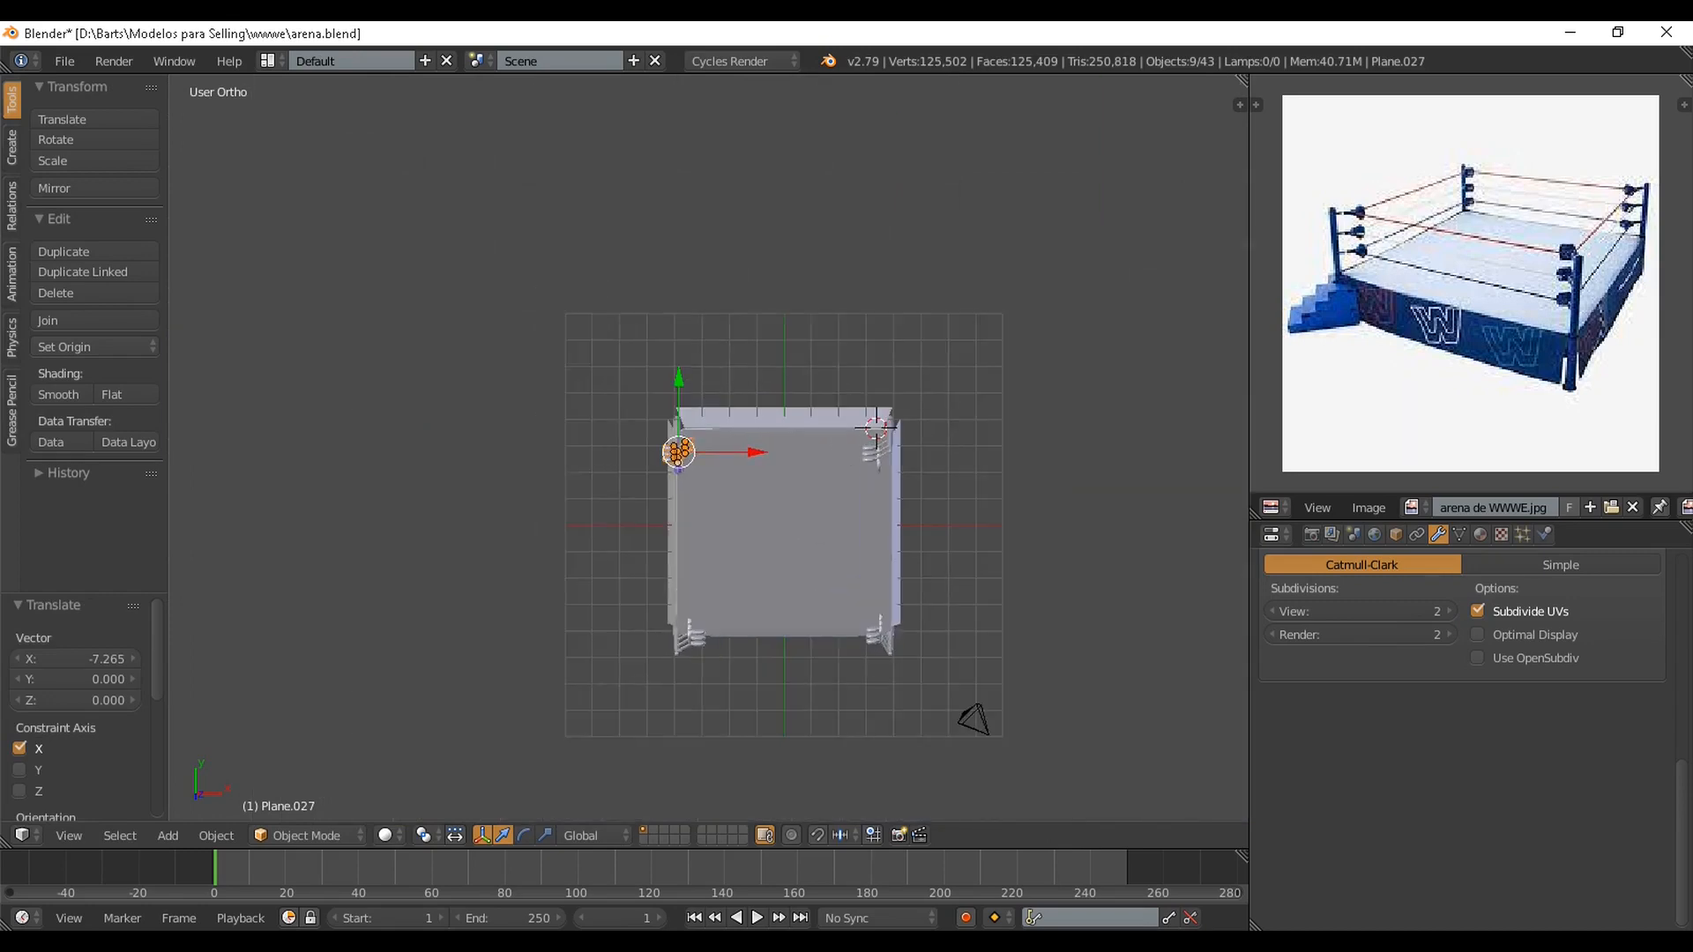
{"action": "key", "text": "KP_5"}
{"action": "key", "text": "KP_7"}
{"action": "key", "text": "KP_5"}
{"action": "scroll", "coordinate": [759, 450], "scroll_direction": "up", "scroll_amount": 11}
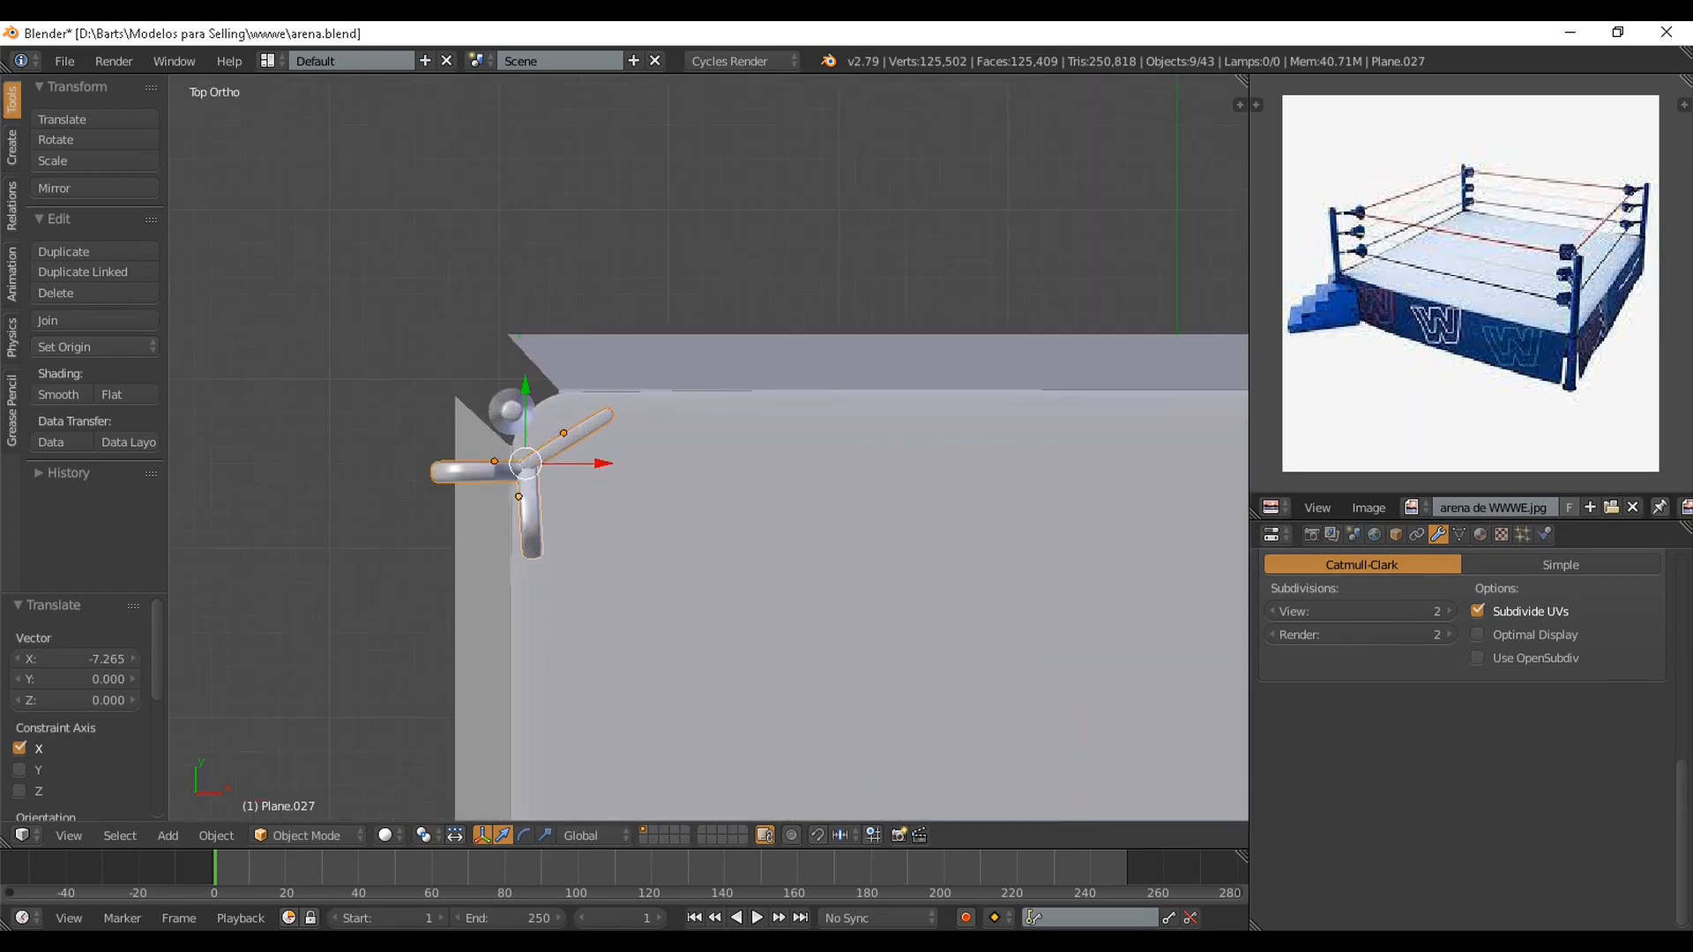
{"action": "middle_click_drag", "start_coordinate": [759, 450], "coordinate": [854, 464], "text": "shift"}
{"action": "key", "text": "r"}
{"action": "key", "text": "z"}
{"action": "left_click", "coordinate": [675, 286]}
{"action": "left_click_drag", "start_coordinate": [584, 401], "coordinate": [583, 434]}
Rotate the fourth post's connectors further about Z, shift them 0.219 along X to meet the post, and save the file
{"action": "key", "text": "r"}
{"action": "key", "text": "z"}
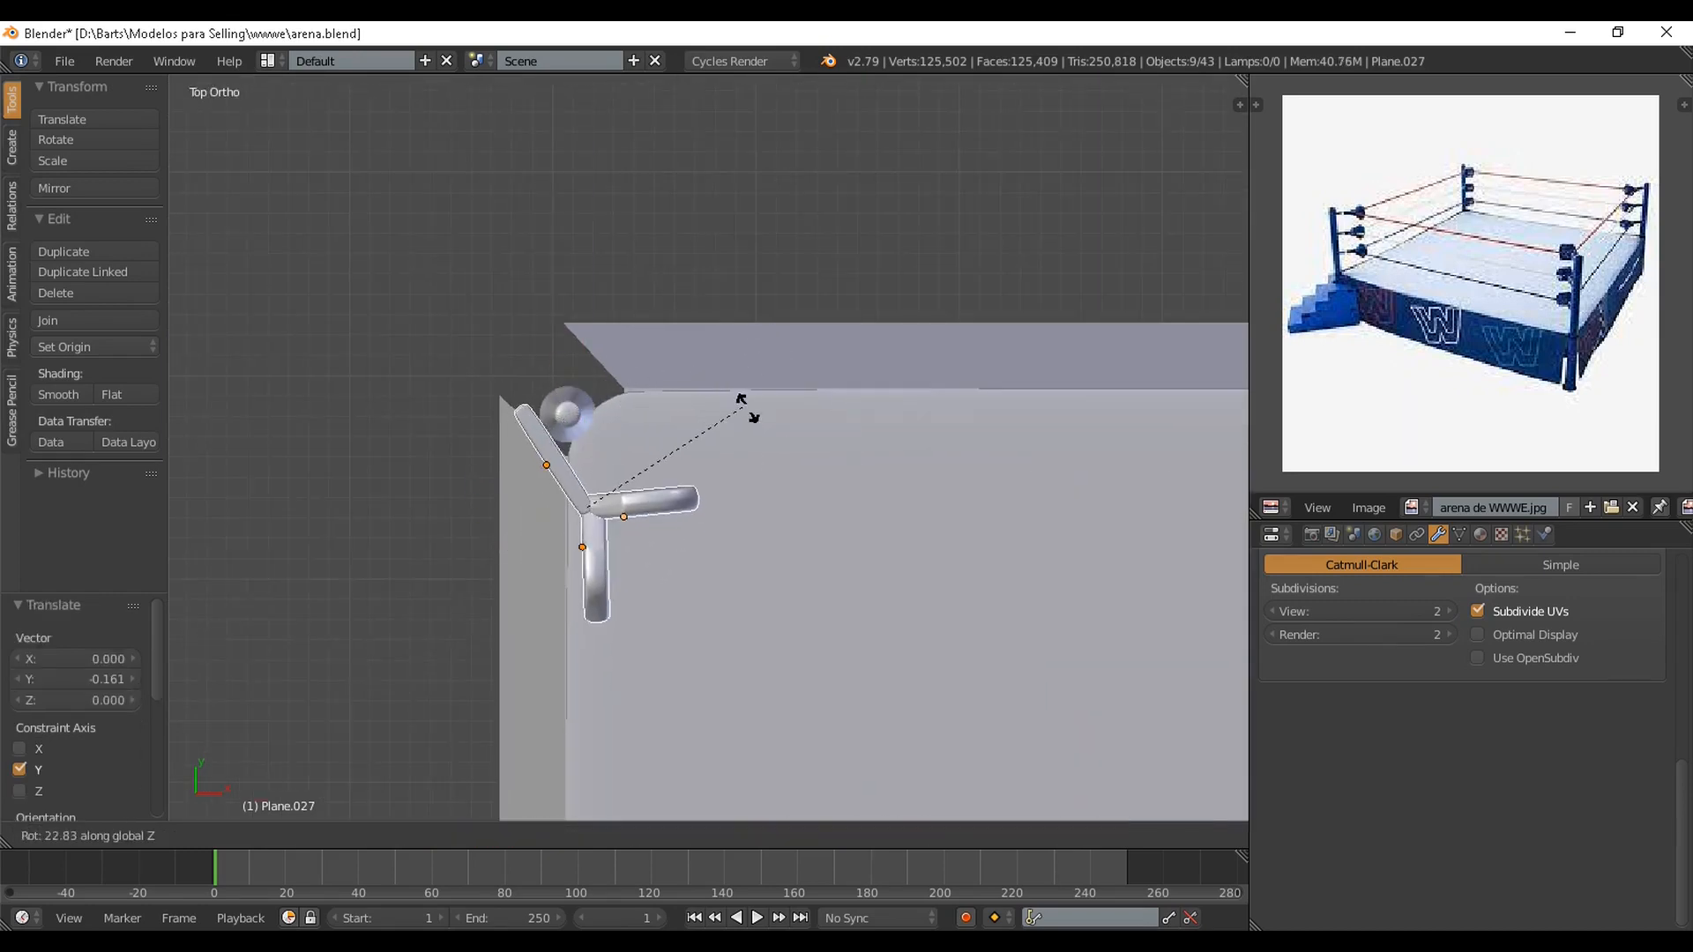
{"action": "left_click", "coordinate": [749, 408]}
{"action": "left_click_drag", "start_coordinate": [661, 509], "coordinate": [706, 510]}
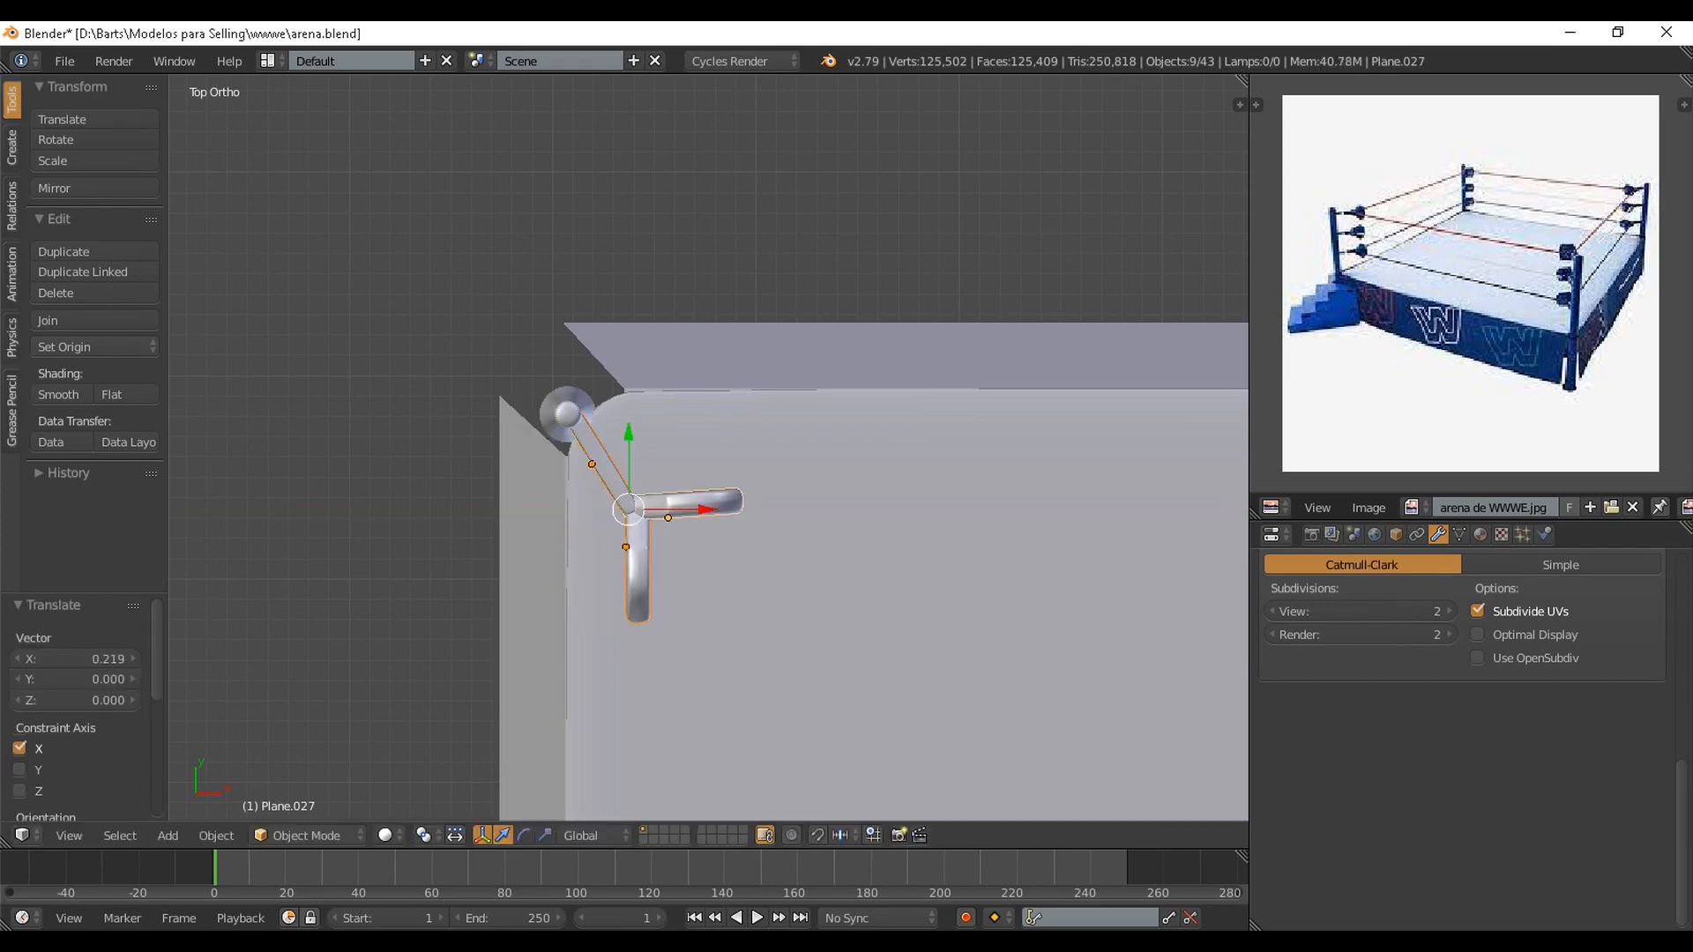
{"action": "scroll", "coordinate": [709, 494], "scroll_direction": "down", "scroll_amount": 6}
{"action": "middle_click_drag", "start_coordinate": [1126, 579], "coordinate": [1078, 518]}
{"action": "key", "text": "ctrl+s"}
{"action": "left_click", "coordinate": [1078, 518]}
{"action": "scroll", "coordinate": [1078, 518], "scroll_direction": "down", "scroll_amount": 7}
{"action": "key", "text": "KP_5"}
{"action": "scroll", "coordinate": [935, 599], "scroll_direction": "up", "scroll_amount": 5}
{"action": "key", "text": "ctrl+s"}
{"action": "middle_click_drag", "start_coordinate": [935, 600], "coordinate": [943, 380]}
{"action": "left_click", "coordinate": [866, 530]}
Add a plane, move it beside the near corner post and rotate it 90° about X
{"action": "scroll", "coordinate": [926, 339], "scroll_direction": "up", "scroll_amount": 1}
{"action": "scroll", "coordinate": [609, 492], "scroll_direction": "up", "scroll_amount": 2}
{"action": "key", "text": "shift+a"}
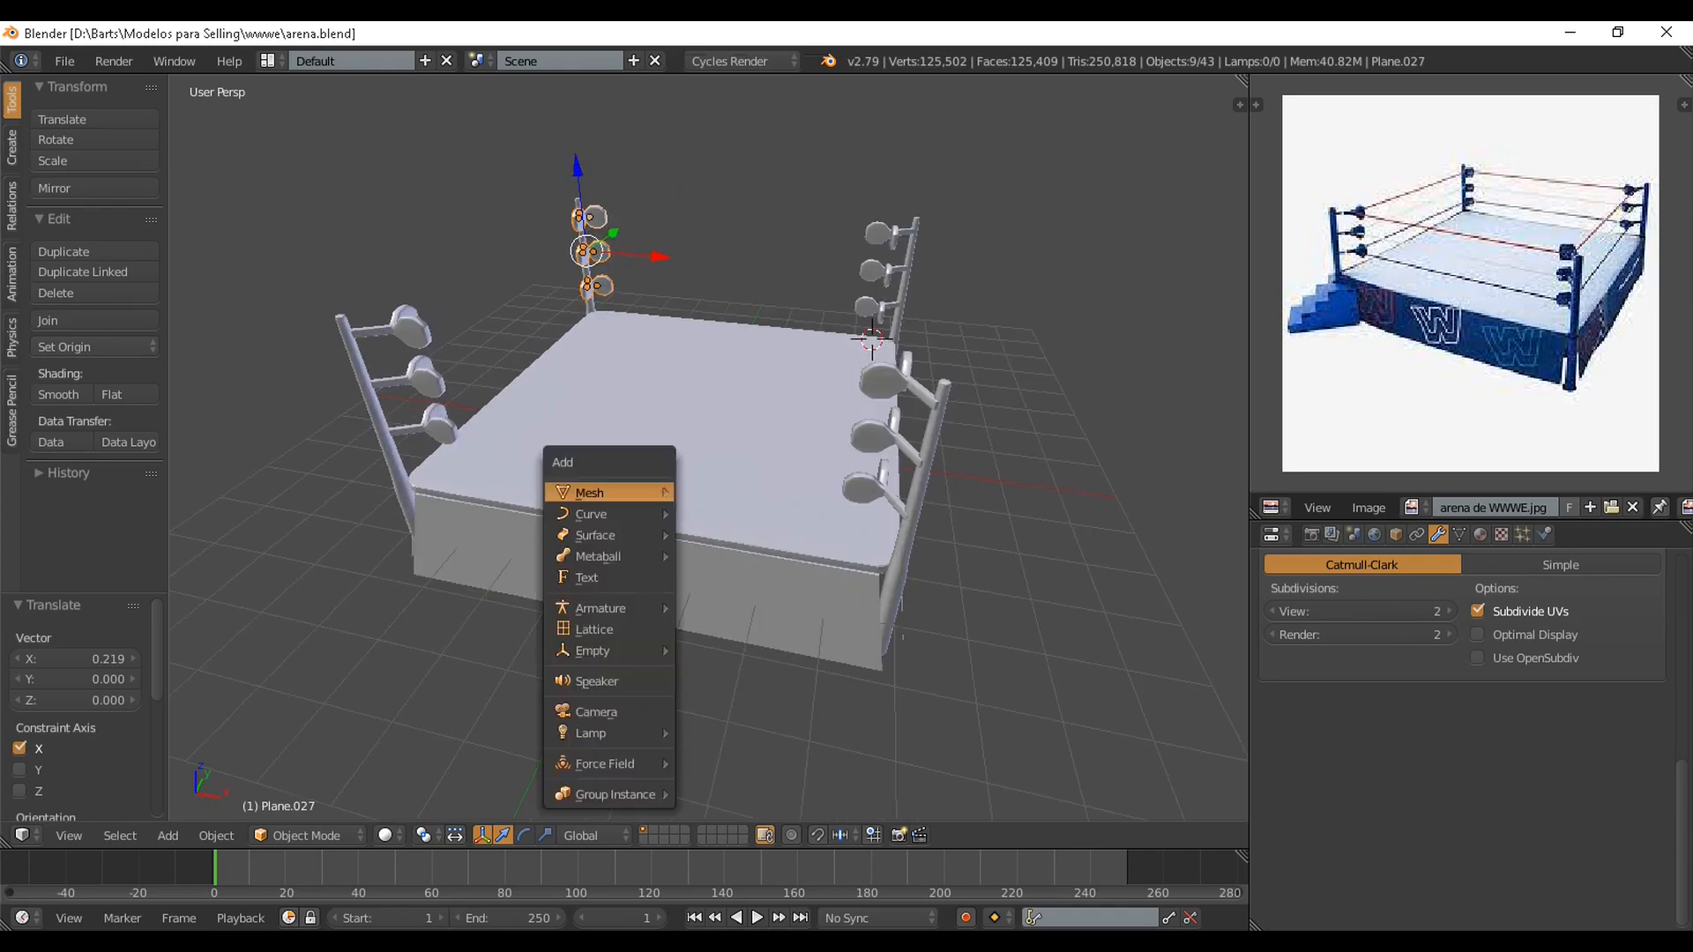
{"action": "mouse_move", "coordinate": [664, 493]}
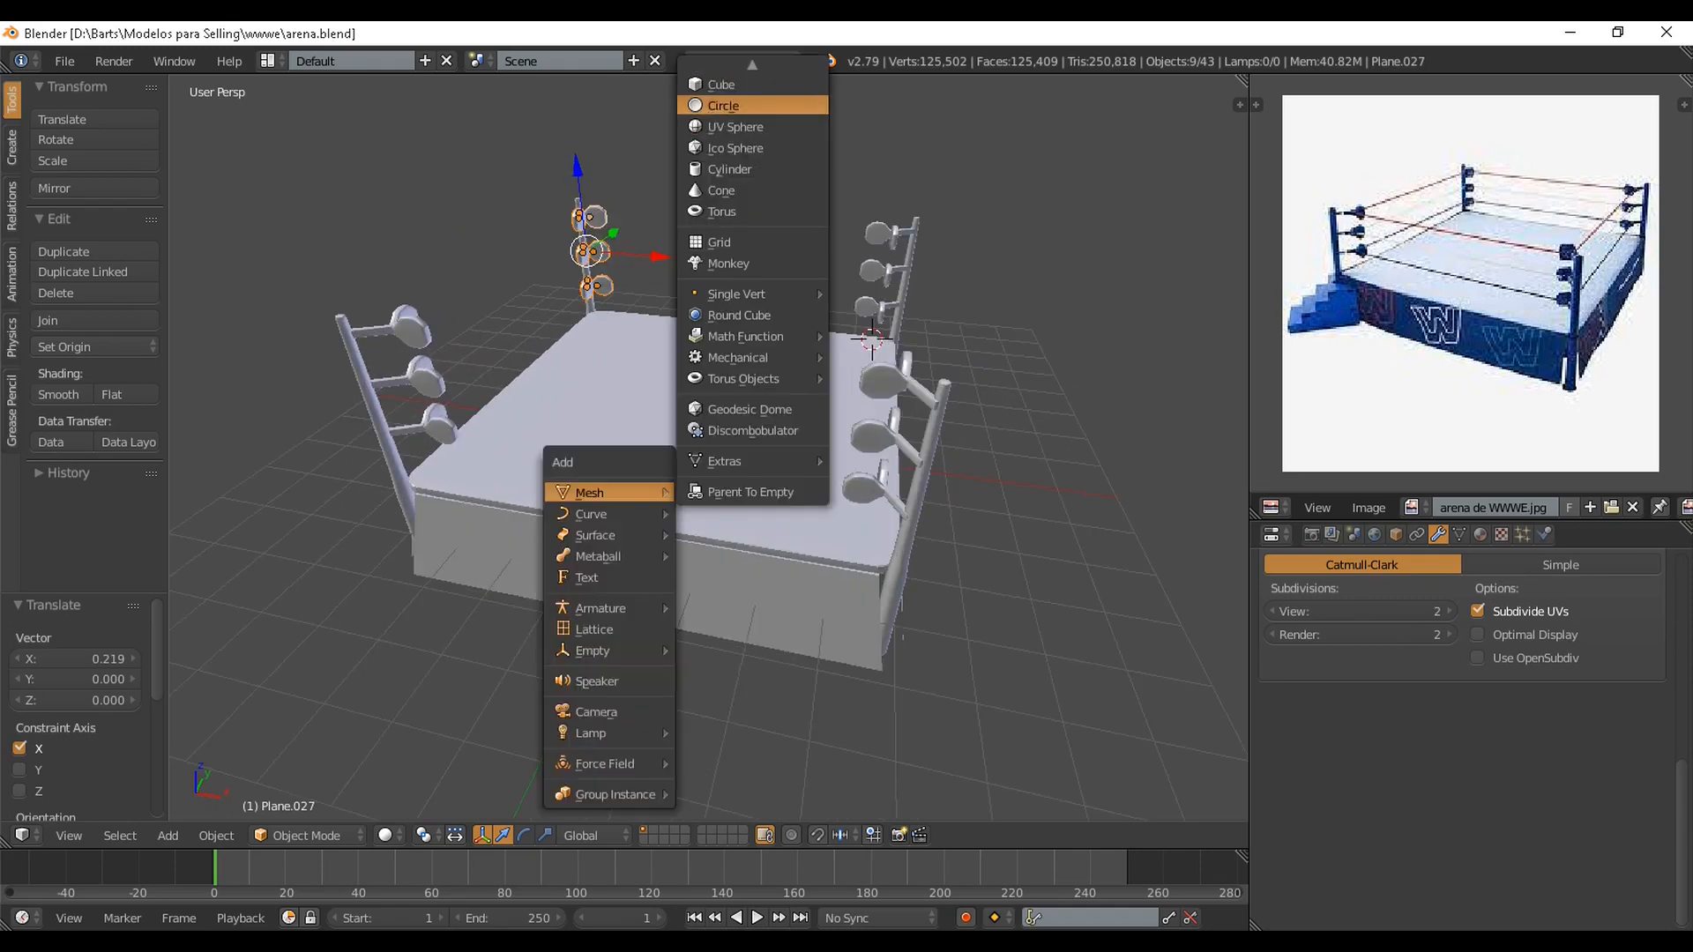
{"action": "left_click", "coordinate": [749, 77]}
{"action": "middle_click_drag", "start_coordinate": [820, 352], "coordinate": [736, 352]}
{"action": "left_click_drag", "start_coordinate": [936, 371], "coordinate": [529, 582]}
{"action": "middle_click_drag", "start_coordinate": [529, 582], "coordinate": [641, 491]}
{"action": "type", "text": "rx90"}
{"action": "key", "text": "Return"}
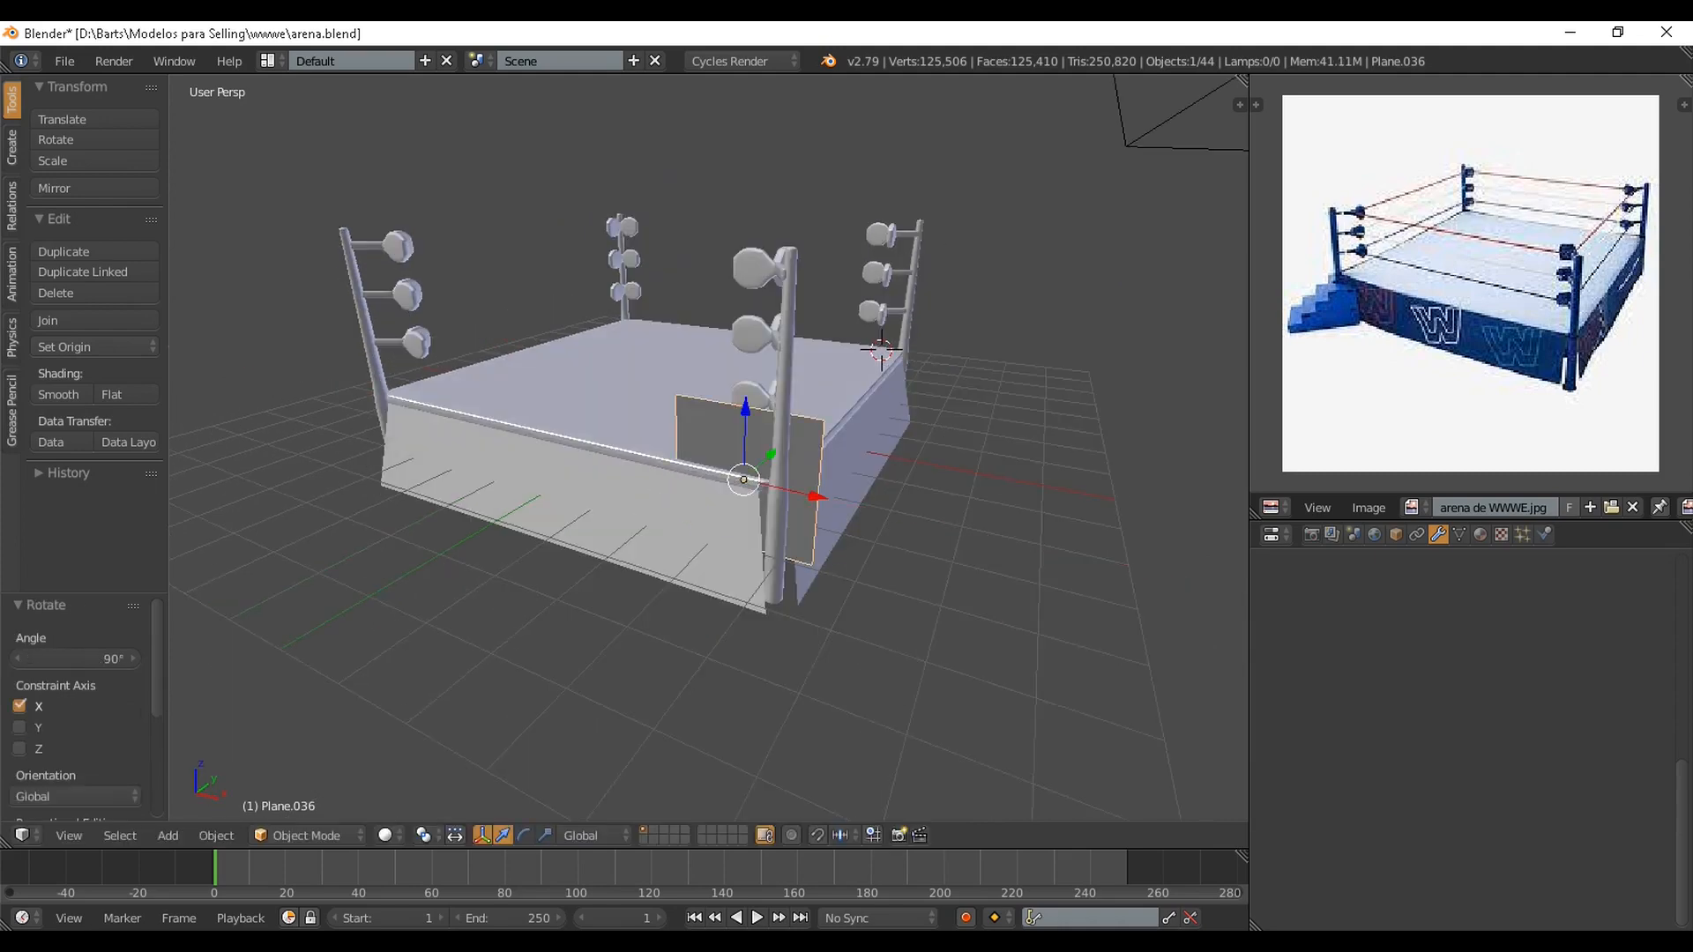
Raise the upright plane 1.571 along Z and scale it along Z into a thin strip
{"action": "left_click_drag", "start_coordinate": [746, 408], "coordinate": [748, 293]}
{"action": "key", "text": "s"}
{"action": "key", "text": "z"}
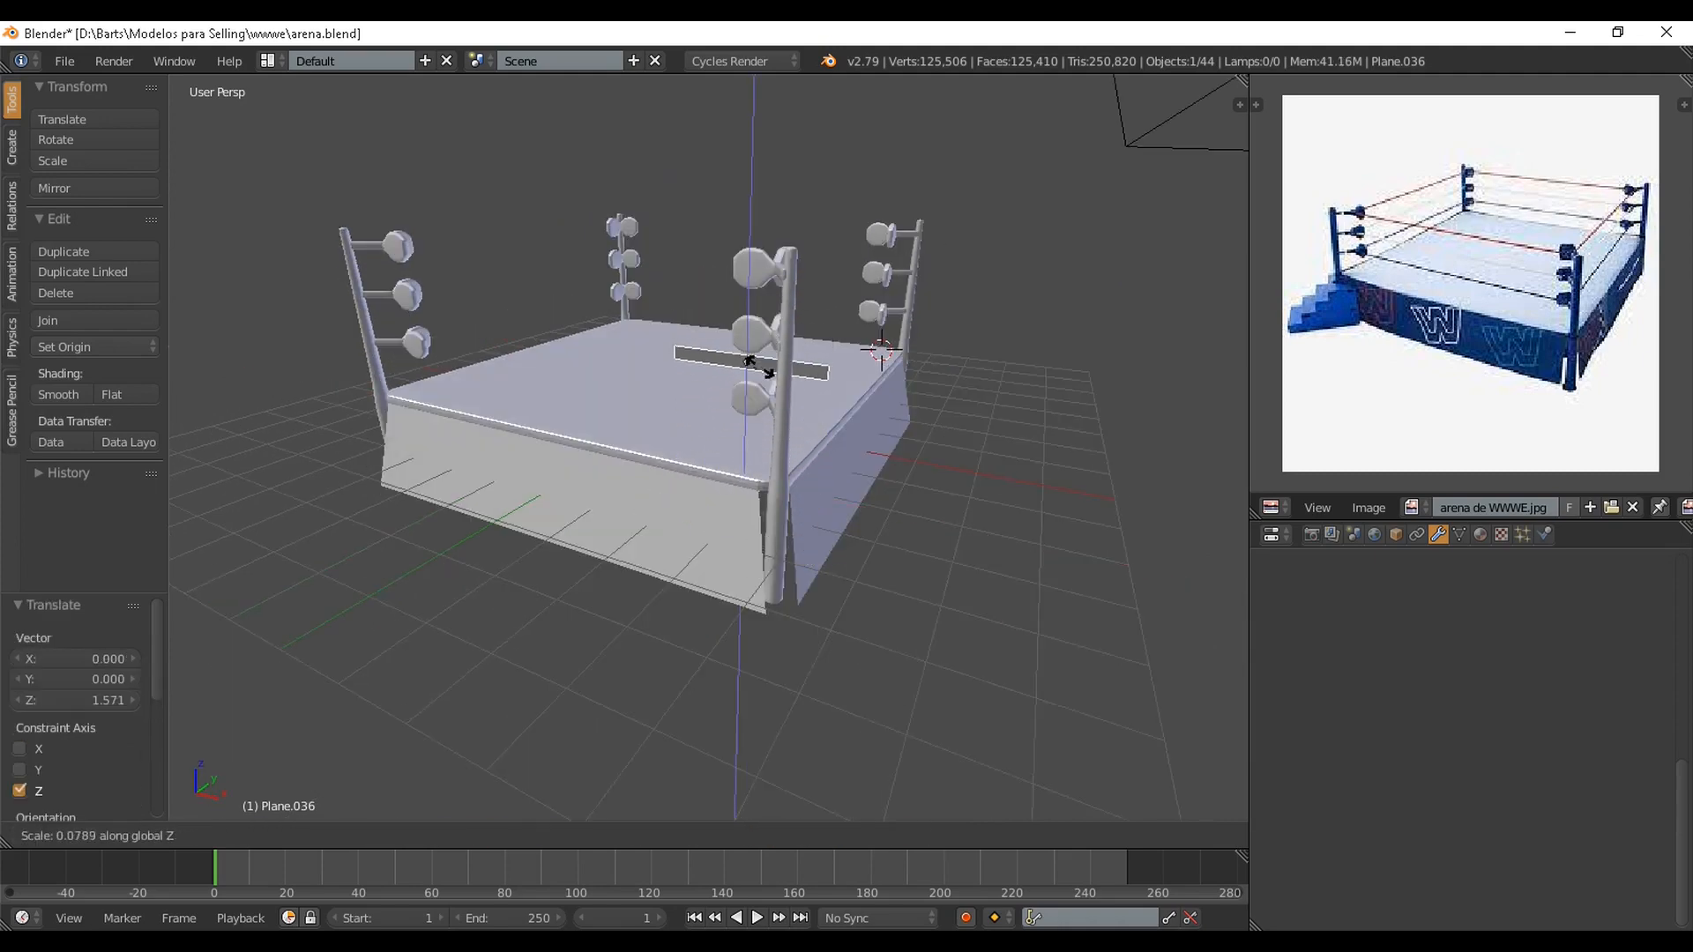
{"action": "left_click", "coordinate": [761, 362]}
Align the strip with the lowest connectors, including a 0.034 shift along Y, and scale it by 3.416 along X between the two posts
{"action": "middle_click_drag", "start_coordinate": [761, 363], "coordinate": [648, 424]}
{"action": "scroll", "coordinate": [649, 423], "scroll_direction": "up", "scroll_amount": 3}
{"action": "left_click_drag", "start_coordinate": [456, 487], "coordinate": [515, 478]}
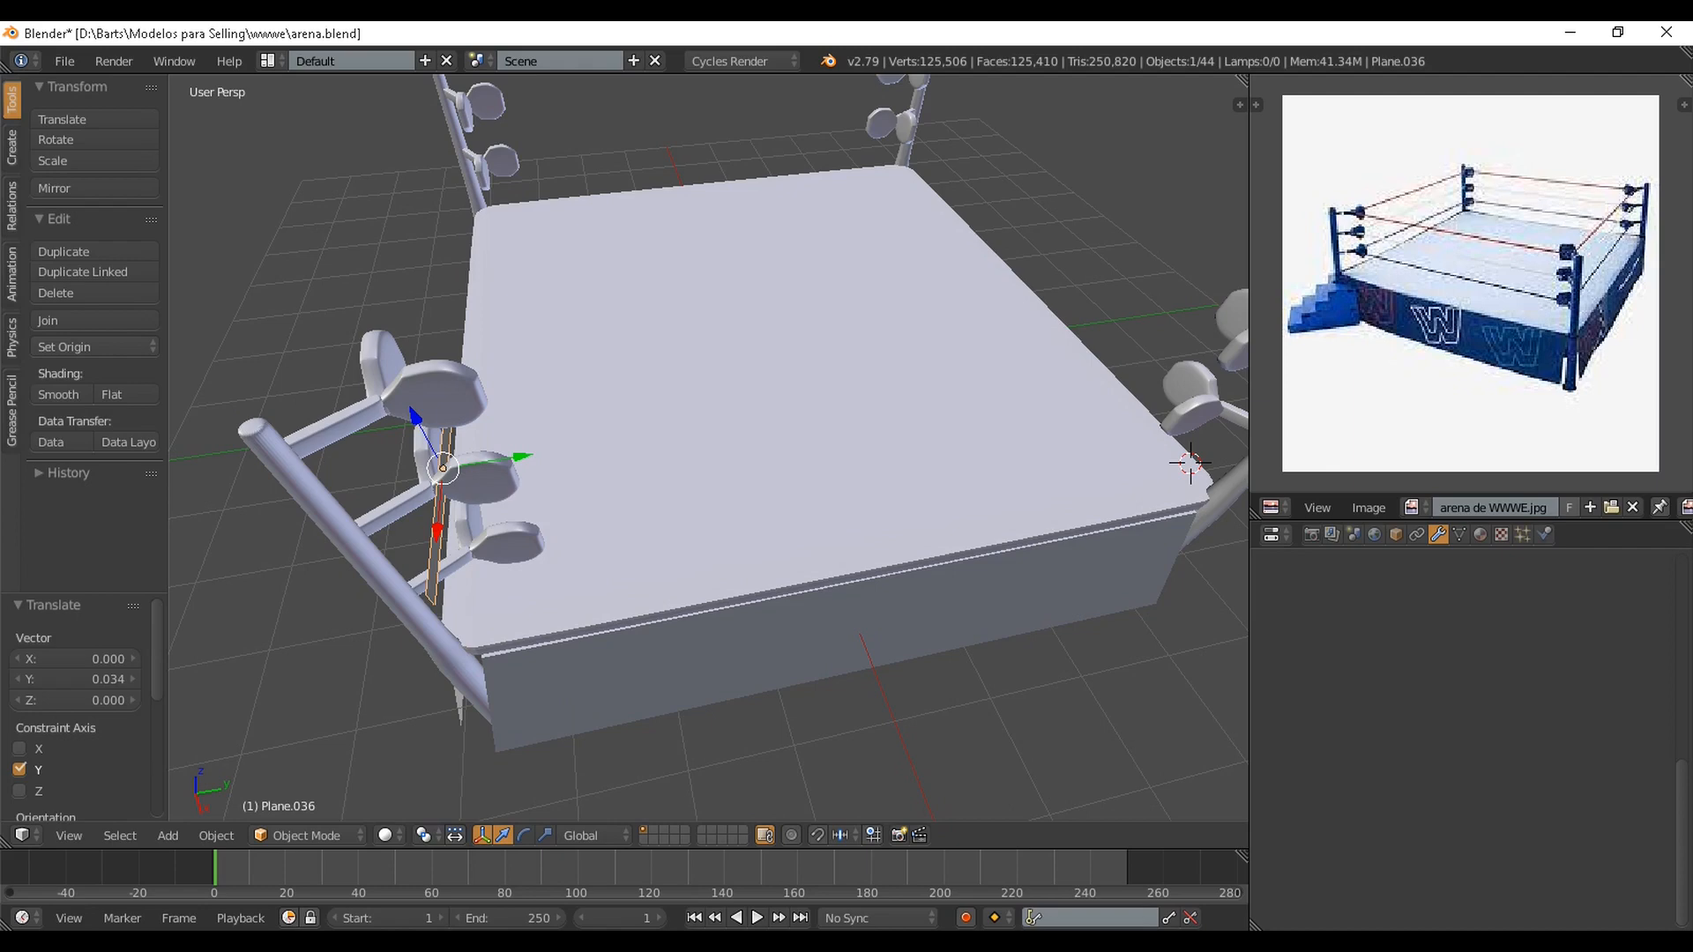
{"action": "key", "text": "KP_1"}
{"action": "scroll", "coordinate": [705, 441], "scroll_direction": "up", "scroll_amount": 3}
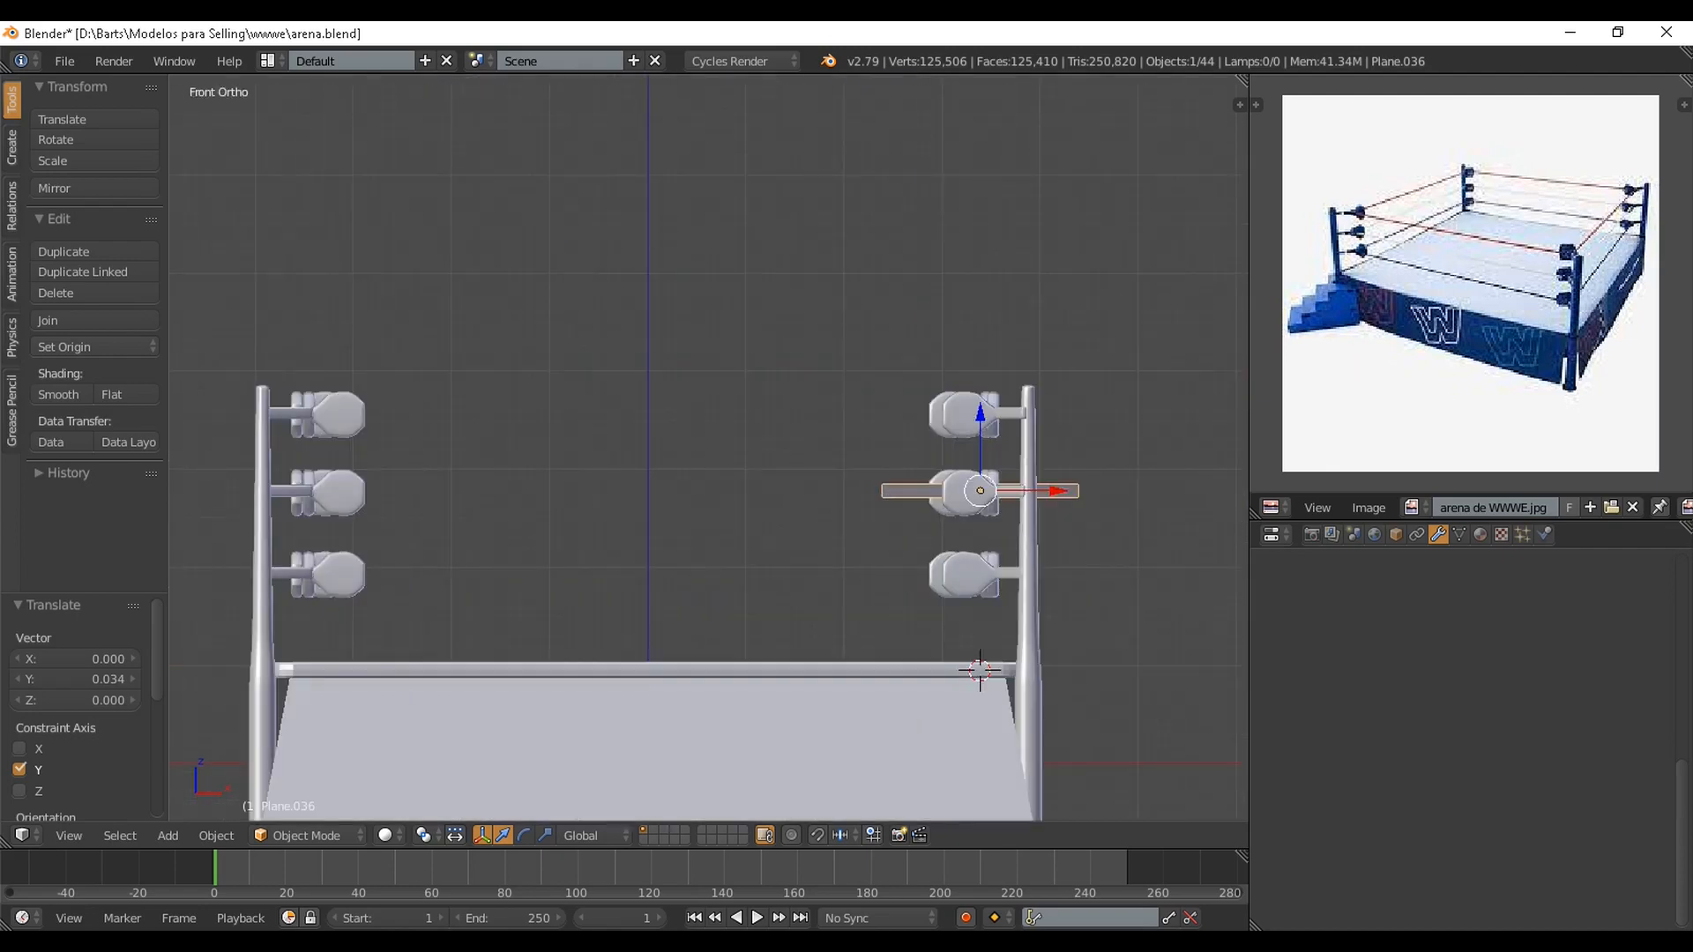
{"action": "left_click_drag", "start_coordinate": [1057, 491], "coordinate": [722, 491]}
{"action": "left_click_drag", "start_coordinate": [649, 422], "coordinate": [648, 485]}
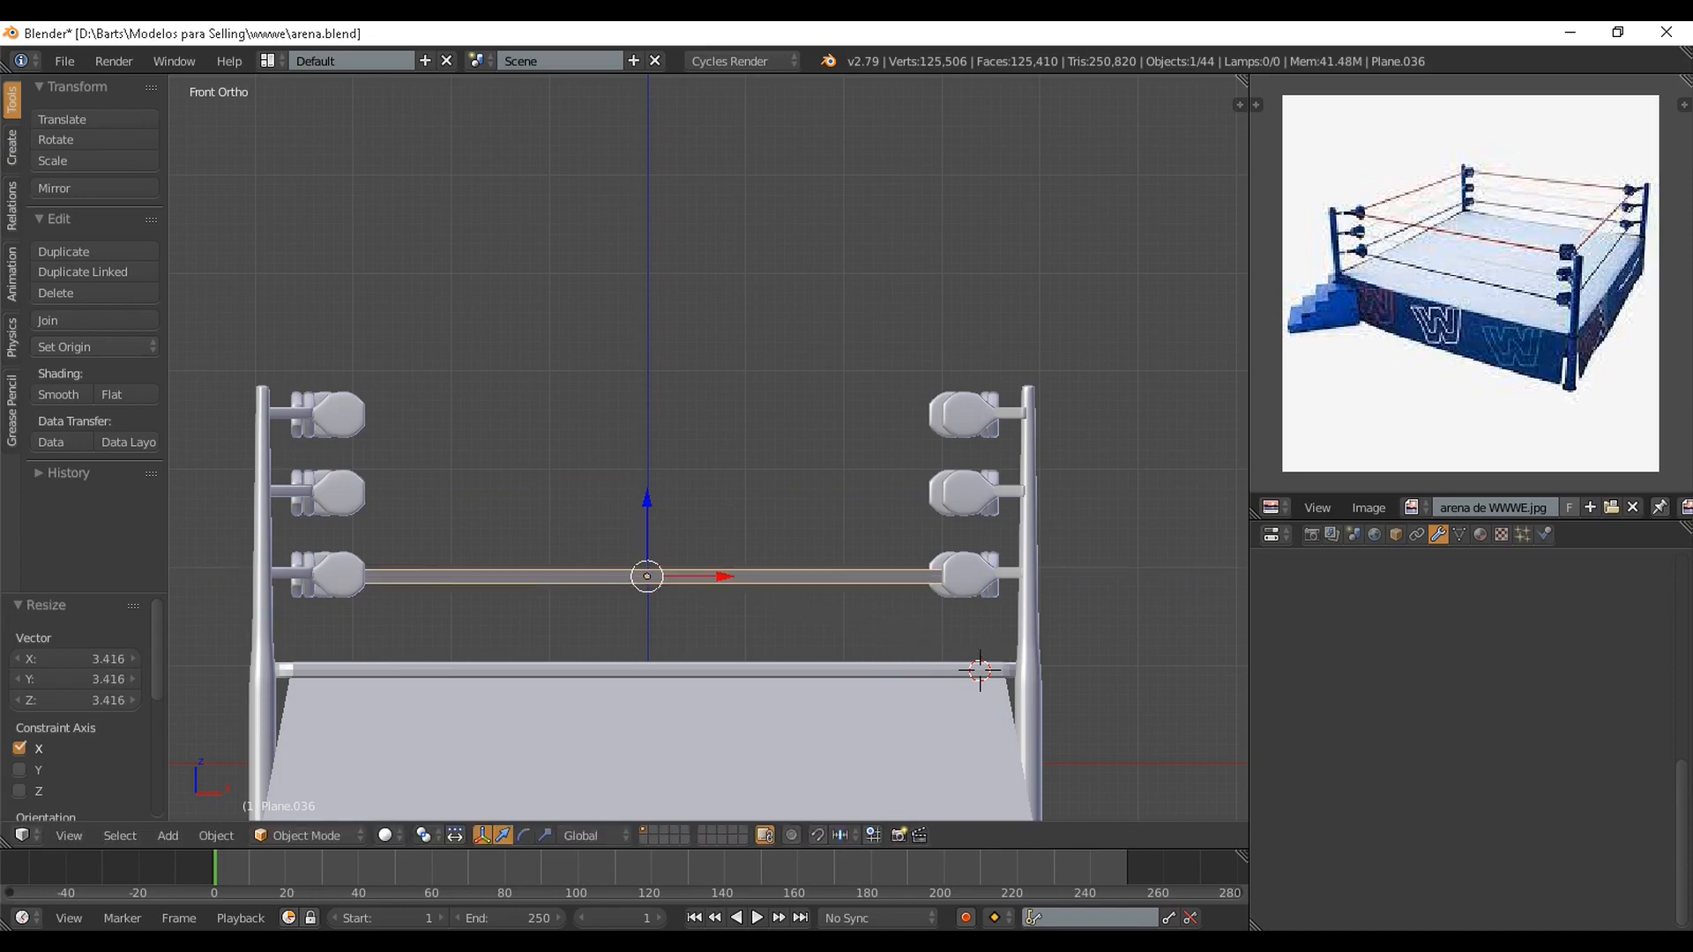
{"action": "left_click", "coordinate": [648, 530]}
Open the rope strip for mesh editing and select the end edge beside one post's lowest connector
{"action": "scroll", "coordinate": [648, 529], "scroll_direction": "down", "scroll_amount": 5}
{"action": "middle_click_drag", "start_coordinate": [648, 529], "coordinate": [533, 511]}
{"action": "scroll", "coordinate": [608, 591], "scroll_direction": "up", "scroll_amount": 3}
{"action": "scroll", "coordinate": [480, 595], "scroll_direction": "up", "scroll_amount": 2}
{"action": "key", "text": "Tab"}
{"action": "scroll", "coordinate": [534, 511], "scroll_direction": "up", "scroll_amount": 3}
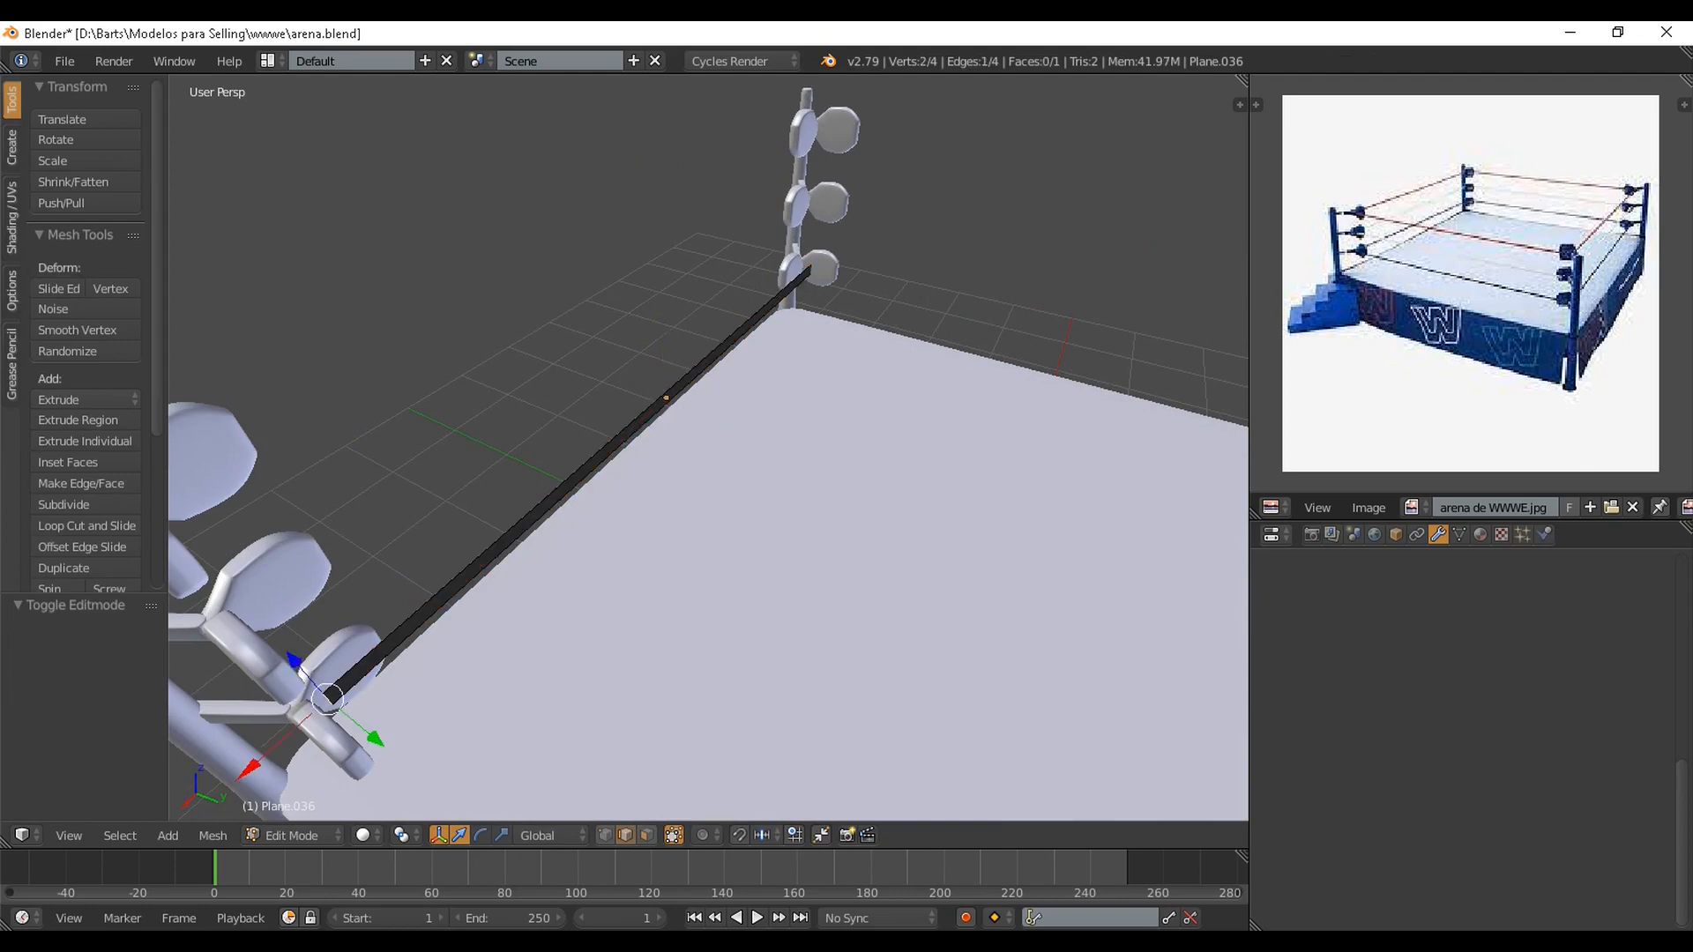
{"action": "scroll", "coordinate": [648, 530], "scroll_direction": "down", "scroll_amount": 1}
{"action": "scroll", "coordinate": [648, 529], "scroll_direction": "up", "scroll_amount": 1}
{"action": "scroll", "coordinate": [648, 530], "scroll_direction": "up", "scroll_amount": 1}
{"action": "middle_click_drag", "start_coordinate": [649, 529], "coordinate": [525, 485]}
Add the rope strip's opposite end edge, beside the other corner post, to the edge selection
{"action": "right_click", "coordinate": [1045, 440]}
{"action": "middle_click_drag", "start_coordinate": [1120, 405], "coordinate": [1084, 442], "text": "shift"}
{"action": "key", "text": "Tab"}
{"action": "left_click_drag", "start_coordinate": [628, 460], "coordinate": [623, 459]}
{"action": "key", "text": "Tab"}
{"action": "scroll", "coordinate": [648, 485], "scroll_direction": "up", "scroll_amount": 1}
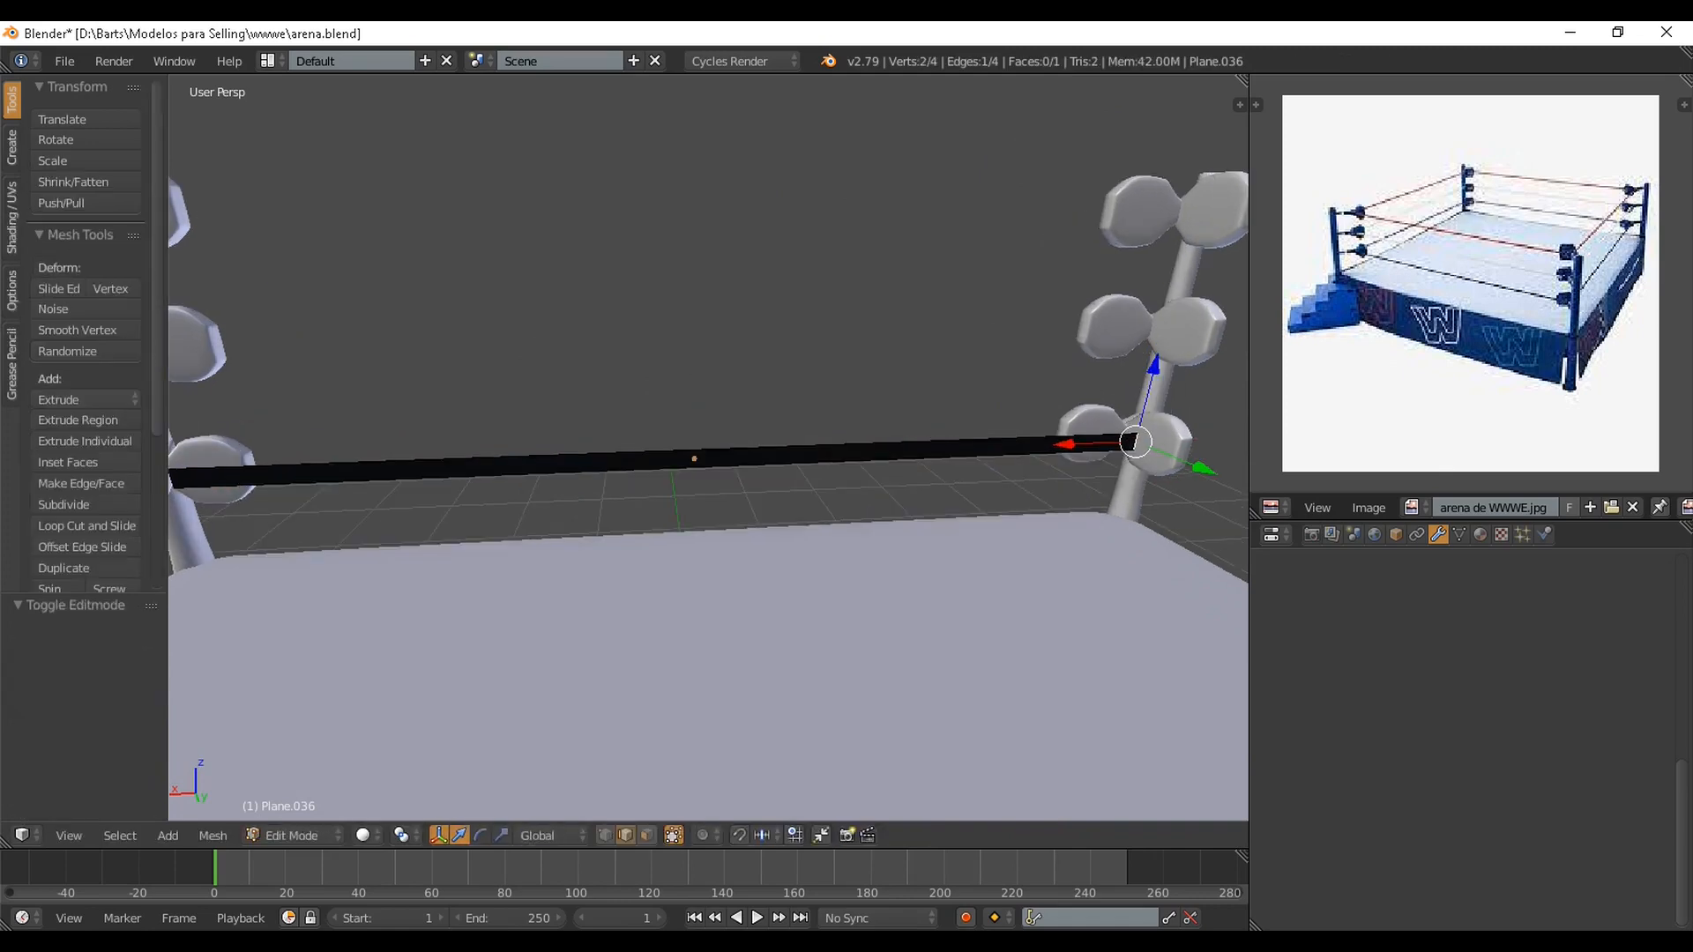
{"action": "scroll", "coordinate": [648, 485], "scroll_direction": "down", "scroll_amount": 2}
{"action": "middle_click_drag", "start_coordinate": [648, 485], "coordinate": [673, 489], "text": "shift"}
{"action": "scroll", "coordinate": [530, 467], "scroll_direction": "up", "scroll_amount": 2}
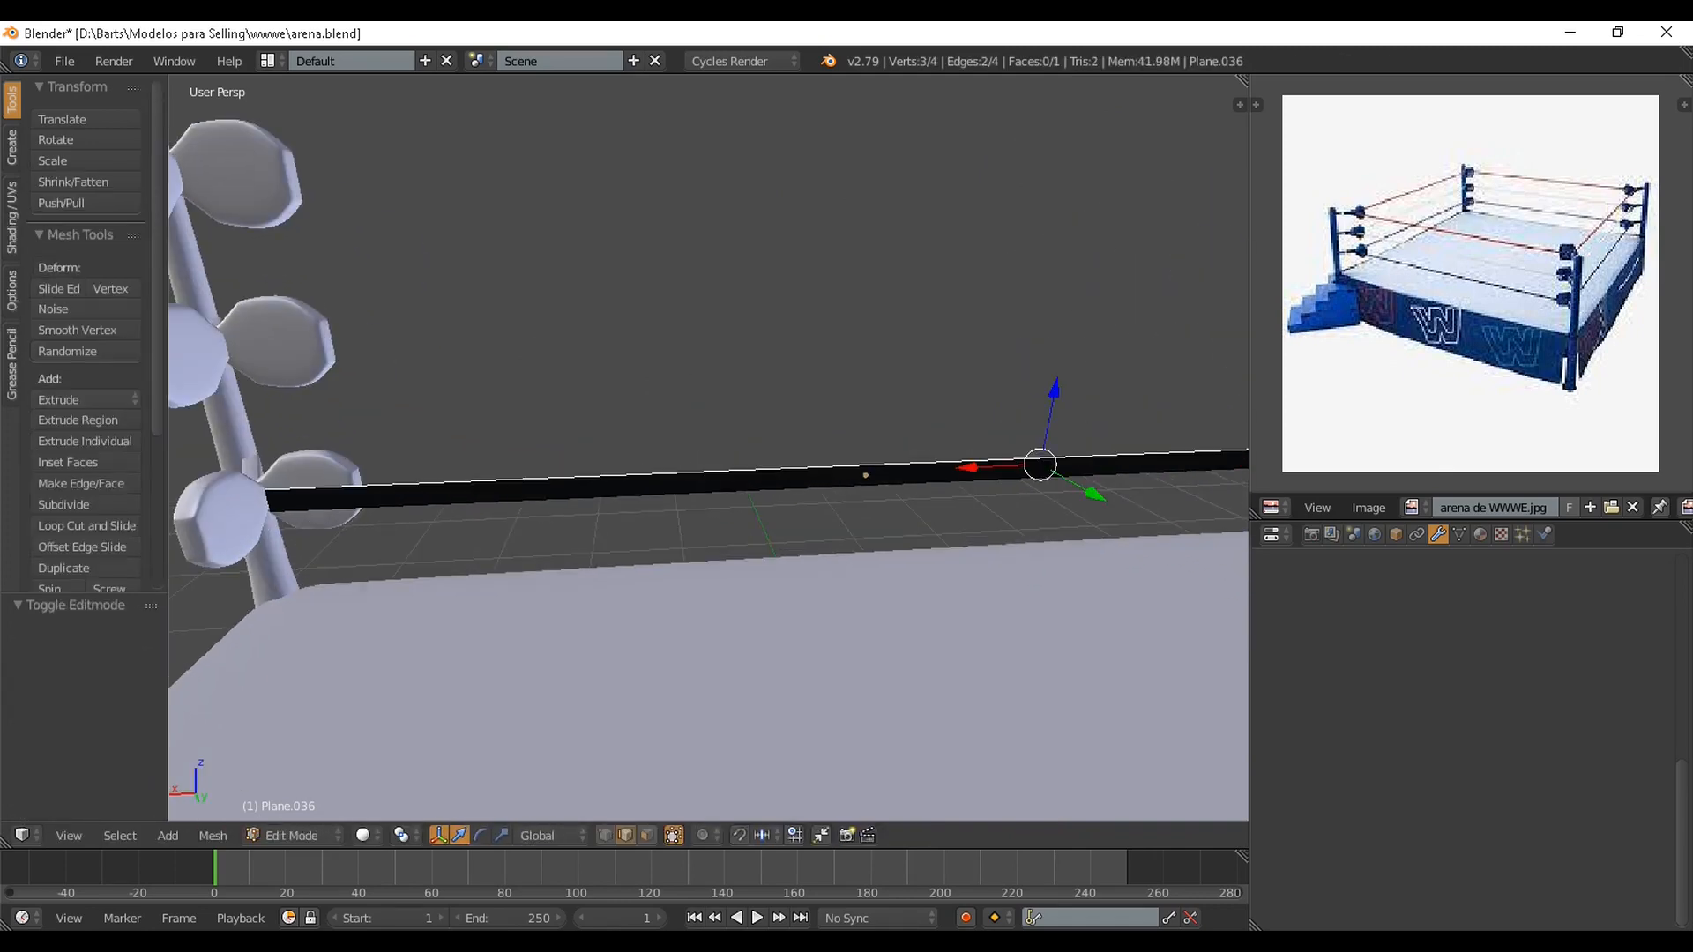
{"action": "scroll", "coordinate": [709, 448], "scroll_direction": "down", "scroll_amount": 2}
{"action": "middle_click_drag", "start_coordinate": [926, 441], "coordinate": [410, 492], "text": "shift"}
{"action": "scroll", "coordinate": [410, 492], "scroll_direction": "up", "scroll_amount": 3}
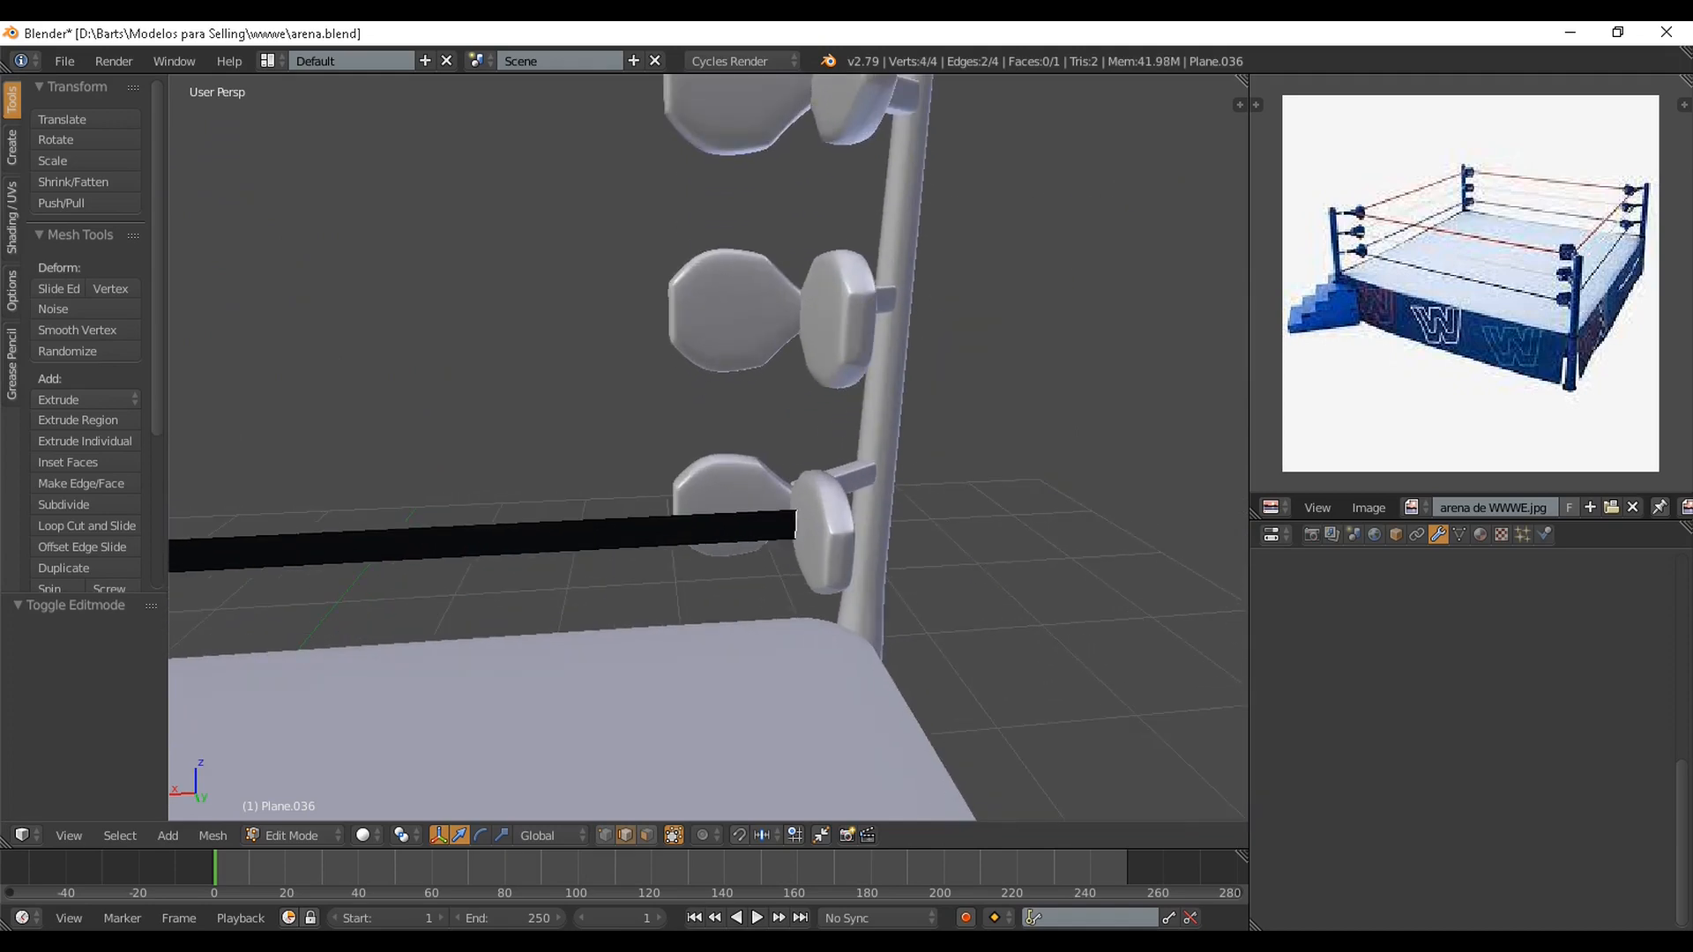
From the top view, extrude both selected end edges 6.733 along Y toward the far posts
{"action": "scroll", "coordinate": [706, 440], "scroll_direction": "down", "scroll_amount": 3}
{"action": "key", "text": "KP_7"}
{"action": "scroll", "coordinate": [586, 623], "scroll_direction": "up", "scroll_amount": 2}
{"action": "middle_click_drag", "start_coordinate": [794, 353], "coordinate": [585, 490], "text": "shift"}
{"action": "scroll", "coordinate": [586, 491], "scroll_direction": "down", "scroll_amount": 3}
{"action": "key", "text": "e"}
{"action": "key", "text": "Escape"}
{"action": "left_click_drag", "start_coordinate": [675, 291], "coordinate": [674, 242]}
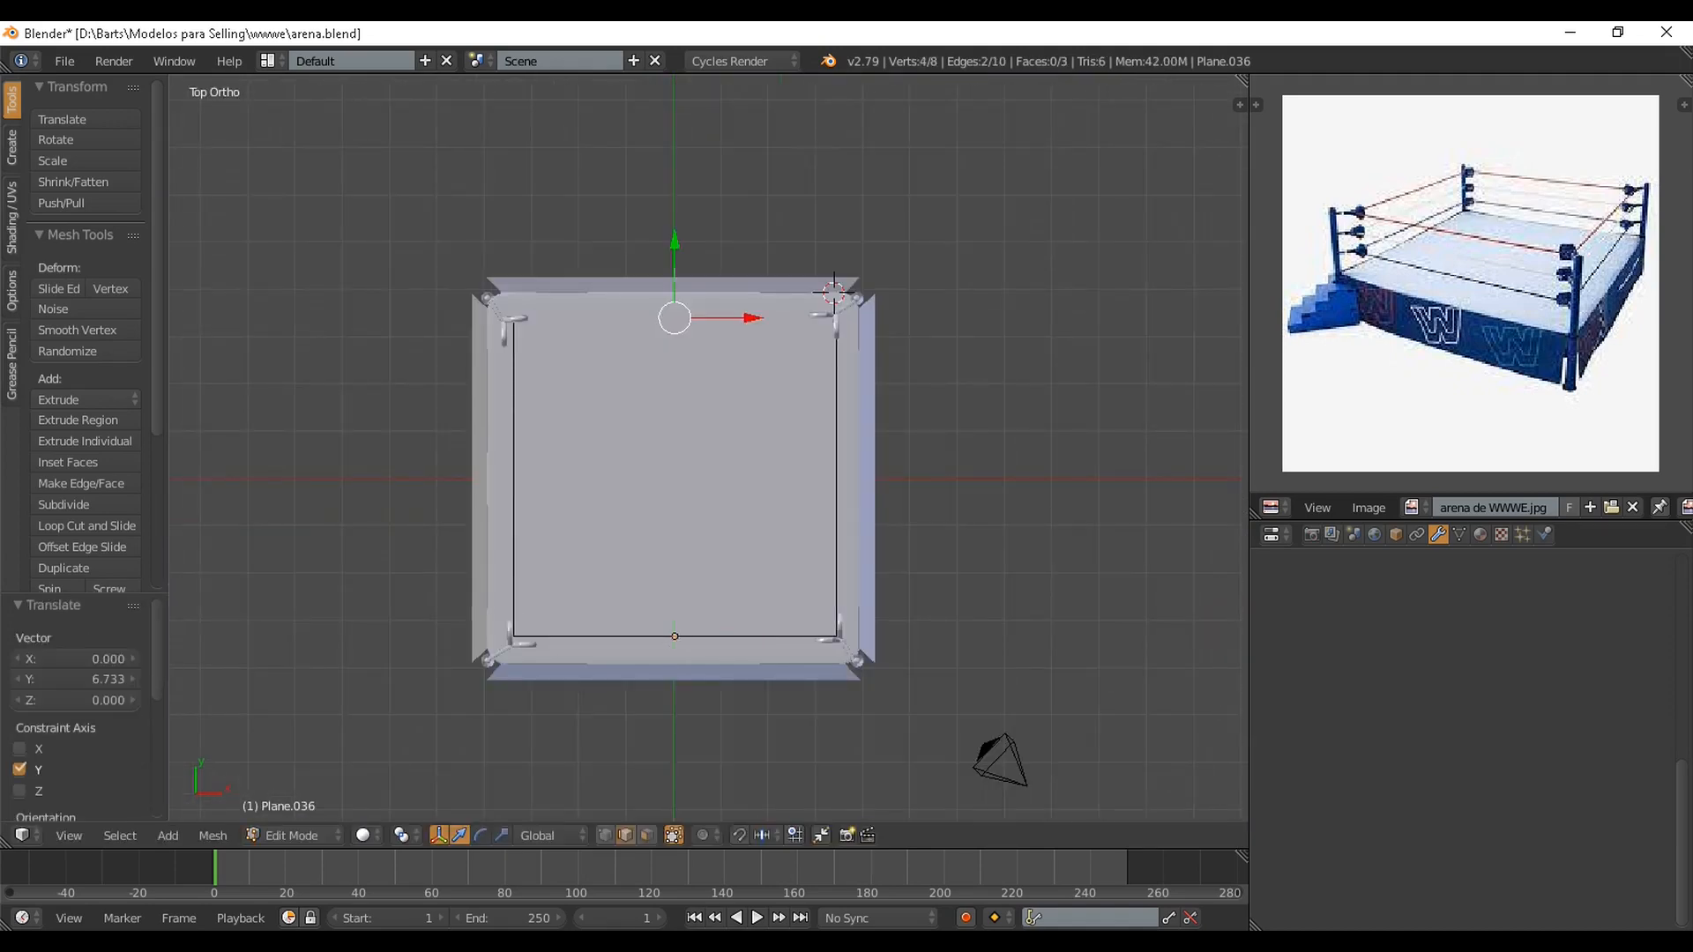
Shift the extruded ends by about -0.036 along Y and close the rope loop between them with a face
{"action": "scroll", "coordinate": [698, 341], "scroll_direction": "up", "scroll_amount": 4}
{"action": "middle_click_drag", "start_coordinate": [675, 243], "coordinate": [692, 407], "text": "shift"}
{"action": "scroll", "coordinate": [677, 406], "scroll_direction": "up", "scroll_amount": 1}
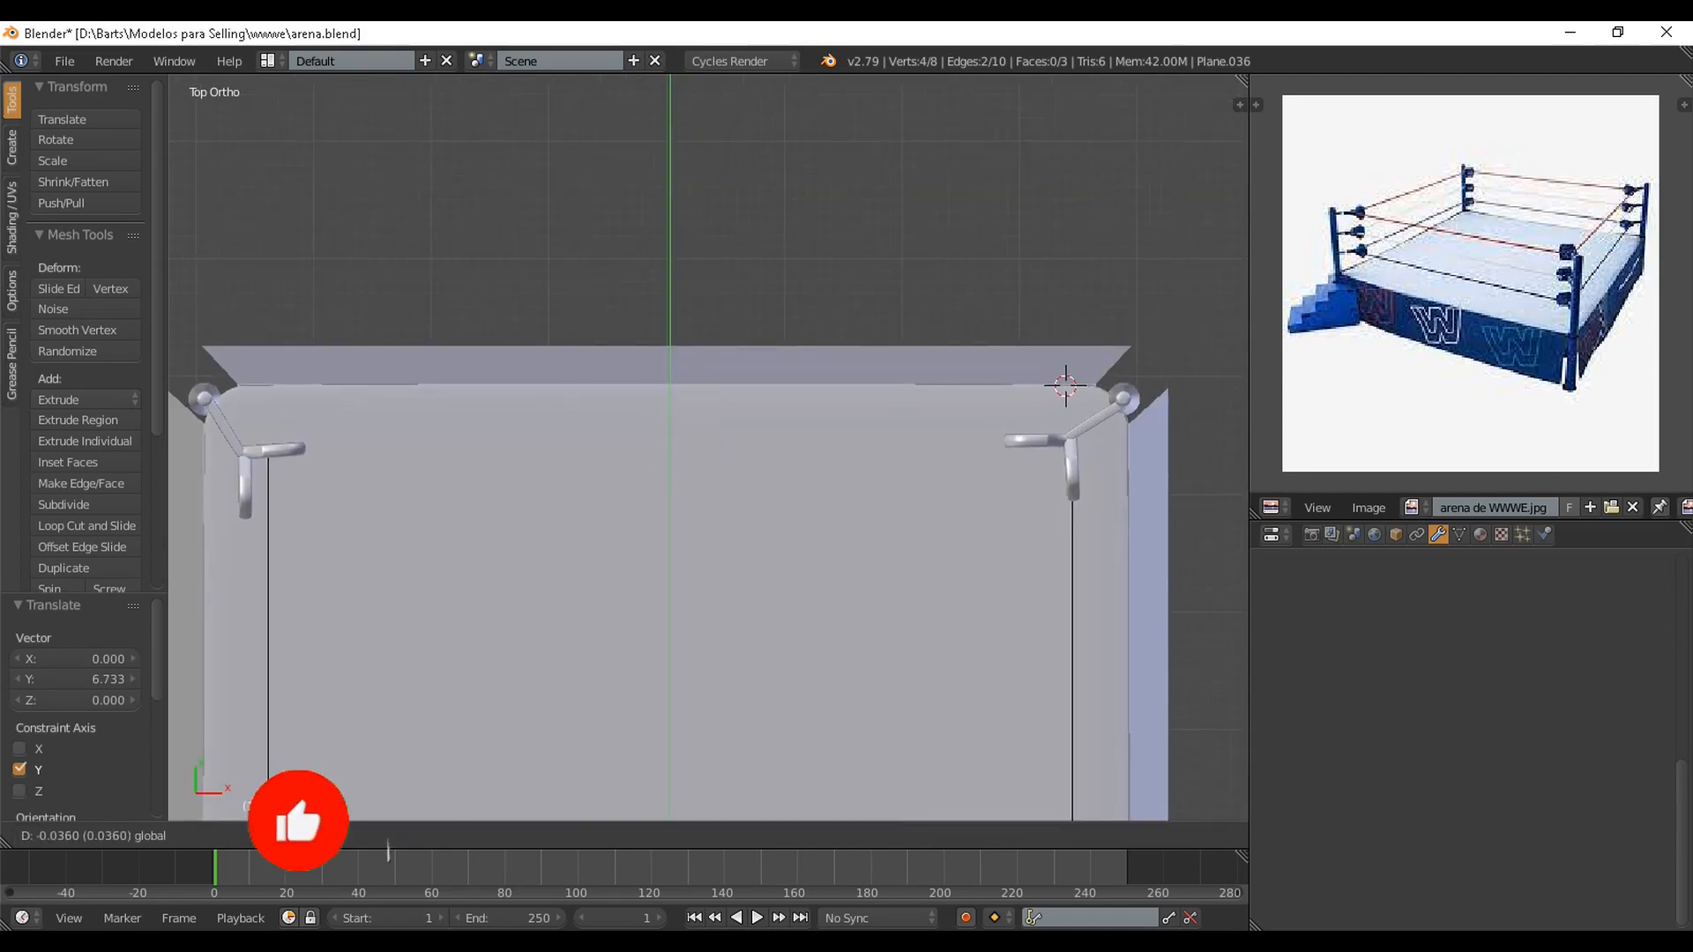
{"action": "key", "text": "Tab"}
{"action": "scroll", "coordinate": [709, 448], "scroll_direction": "down", "scroll_amount": 3}
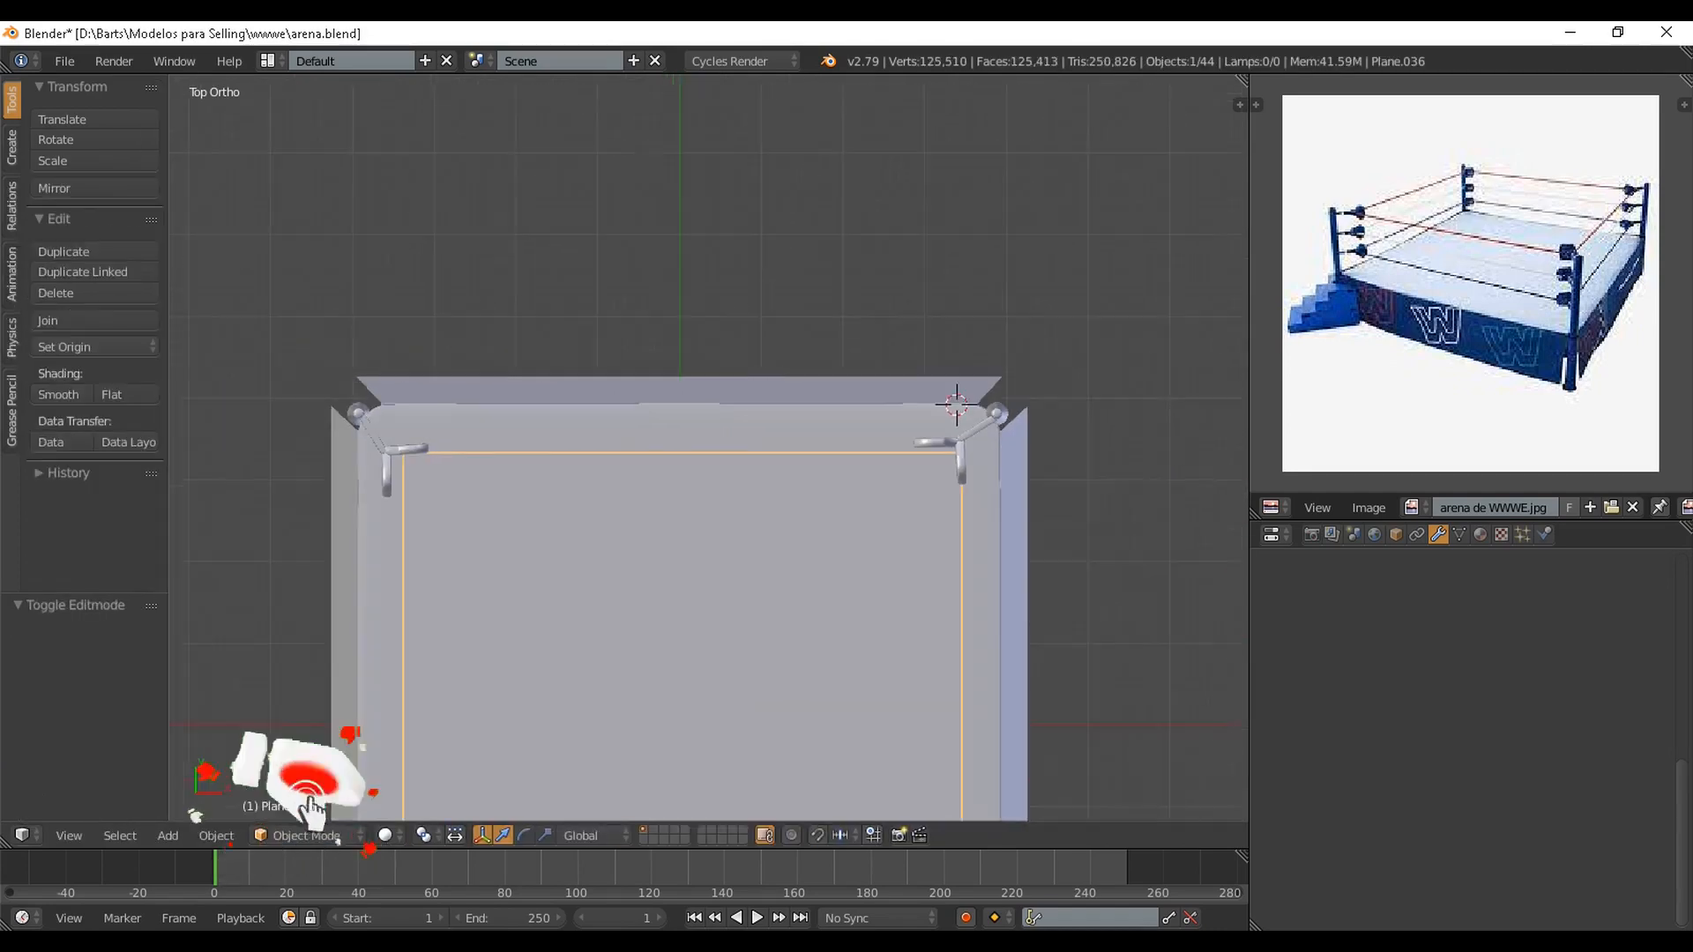
Save the file over the existing one and return to a perspective view of the ring
{"action": "key", "text": "ctrl+s"}
{"action": "middle_click_drag", "start_coordinate": [728, 605], "coordinate": [741, 393]}
{"action": "key", "text": "Return"}
{"action": "scroll", "coordinate": [591, 467], "scroll_direction": "down", "scroll_amount": 3}
{"action": "key", "text": "KP_5"}
Add a Solidify modifier with a thickness of 0.0310 to the rope loop
{"action": "scroll", "coordinate": [591, 468], "scroll_direction": "up", "scroll_amount": 3}
{"action": "scroll", "coordinate": [644, 441], "scroll_direction": "down", "scroll_amount": 2}
{"action": "scroll", "coordinate": [1463, 688], "scroll_direction": "up", "scroll_amount": 3}
{"action": "left_click", "coordinate": [1464, 606]}
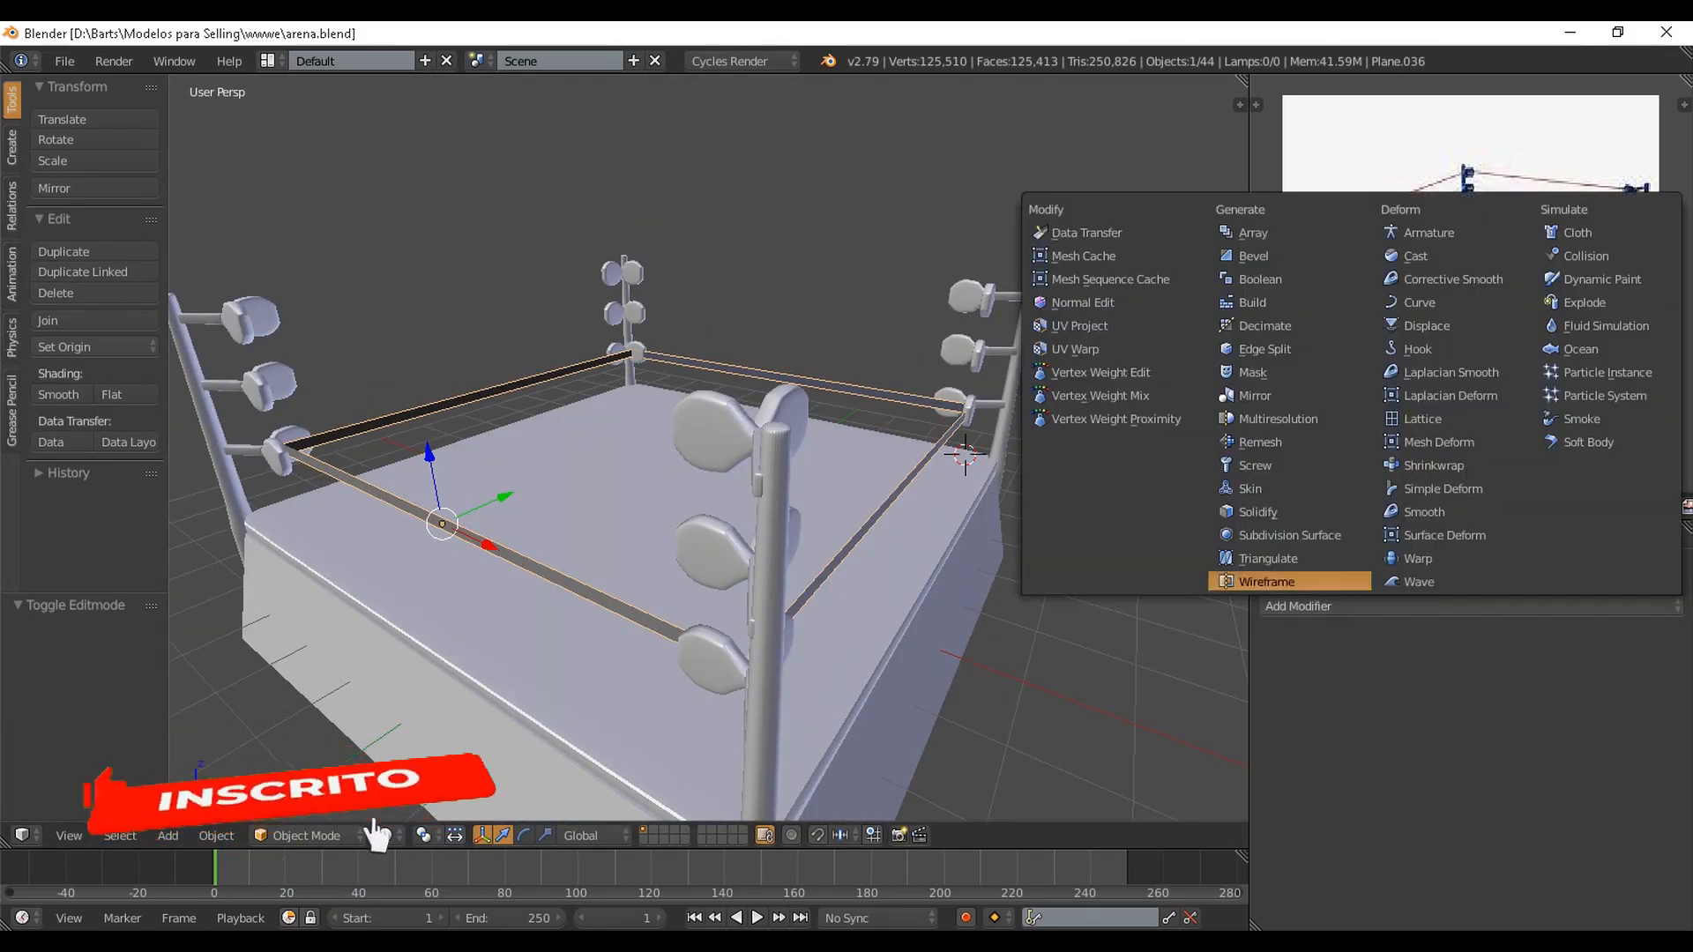
{"action": "left_click", "coordinate": [1236, 578]}
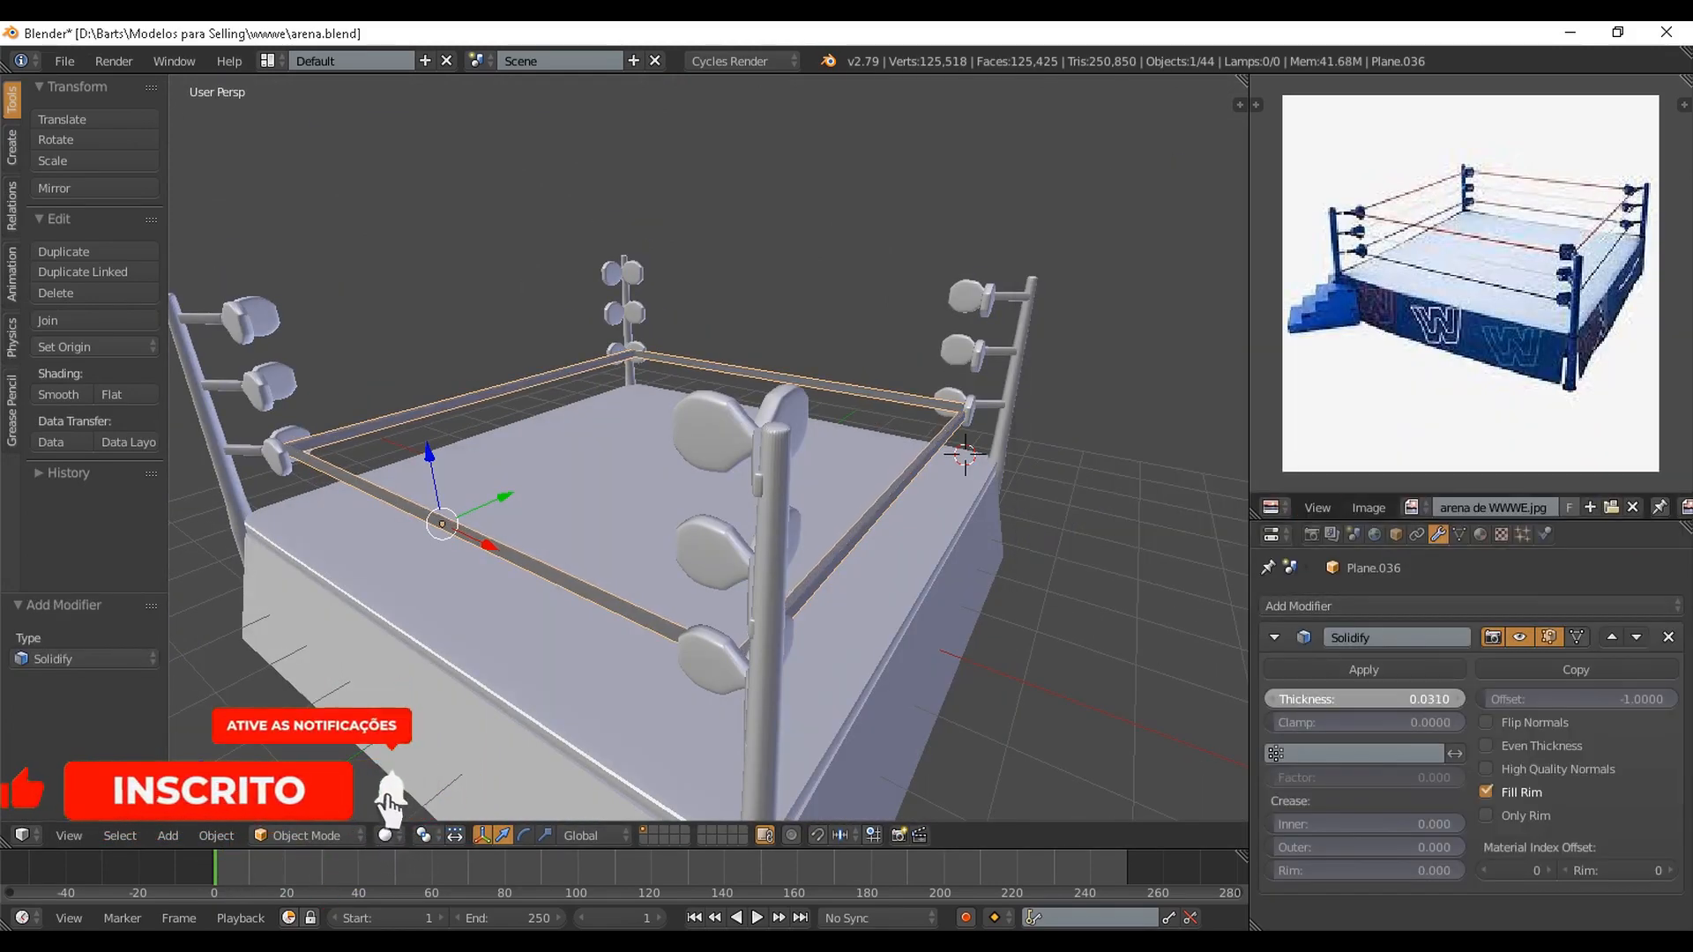
{"action": "left_click", "coordinate": [1275, 637]}
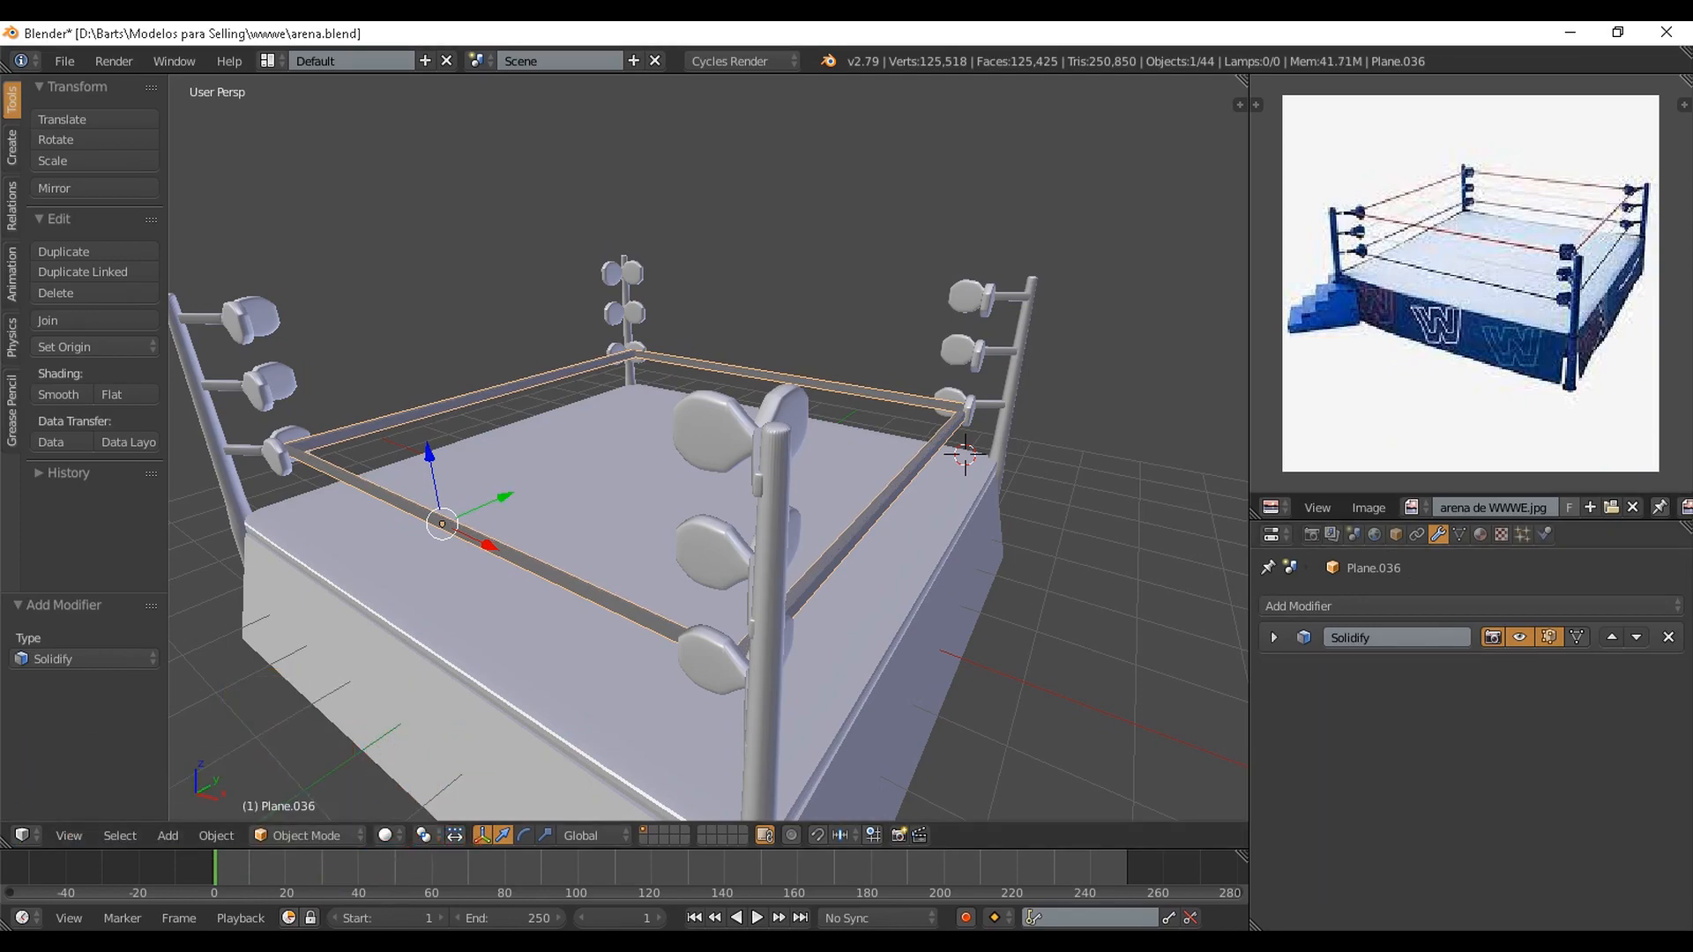
Add Bevel and Subdivision Surface modifiers to the rope loop
{"action": "left_click", "coordinate": [1463, 606]}
{"action": "left_click", "coordinate": [1230, 256]}
{"action": "scroll", "coordinate": [706, 441], "scroll_direction": "up", "scroll_amount": 5}
{"action": "scroll", "coordinate": [705, 441], "scroll_direction": "down", "scroll_amount": 4}
{"action": "middle_click_drag", "start_coordinate": [705, 441], "coordinate": [1036, 353]}
{"action": "left_click", "coordinate": [1464, 606]}
{"action": "left_click", "coordinate": [1266, 536]}
{"action": "scroll", "coordinate": [705, 441], "scroll_direction": "down", "scroll_amount": 4}
{"action": "scroll", "coordinate": [908, 468], "scroll_direction": "up", "scroll_amount": 4}
{"action": "scroll", "coordinate": [710, 441], "scroll_direction": "down", "scroll_amount": 2}
{"action": "scroll", "coordinate": [705, 441], "scroll_direction": "up", "scroll_amount": 3}
Delete the face that closes the rope loop opposite the original strip
{"action": "key", "text": "Tab"}
{"action": "middle_click_drag", "start_coordinate": [917, 406], "coordinate": [1155, 366]}
{"action": "key", "text": "x"}
{"action": "left_click", "coordinate": [979, 403]}
{"action": "scroll", "coordinate": [979, 403], "scroll_direction": "down", "scroll_amount": 2}
{"action": "middle_click_drag", "start_coordinate": [970, 388], "coordinate": [529, 379]}
Leave mesh editing and remove the rope's modifiers, including Bevel and Subdivision Surface
{"action": "key", "text": "Tab"}
{"action": "scroll", "coordinate": [670, 450], "scroll_direction": "down", "scroll_amount": 4}
{"action": "scroll", "coordinate": [626, 414], "scroll_direction": "up", "scroll_amount": 3}
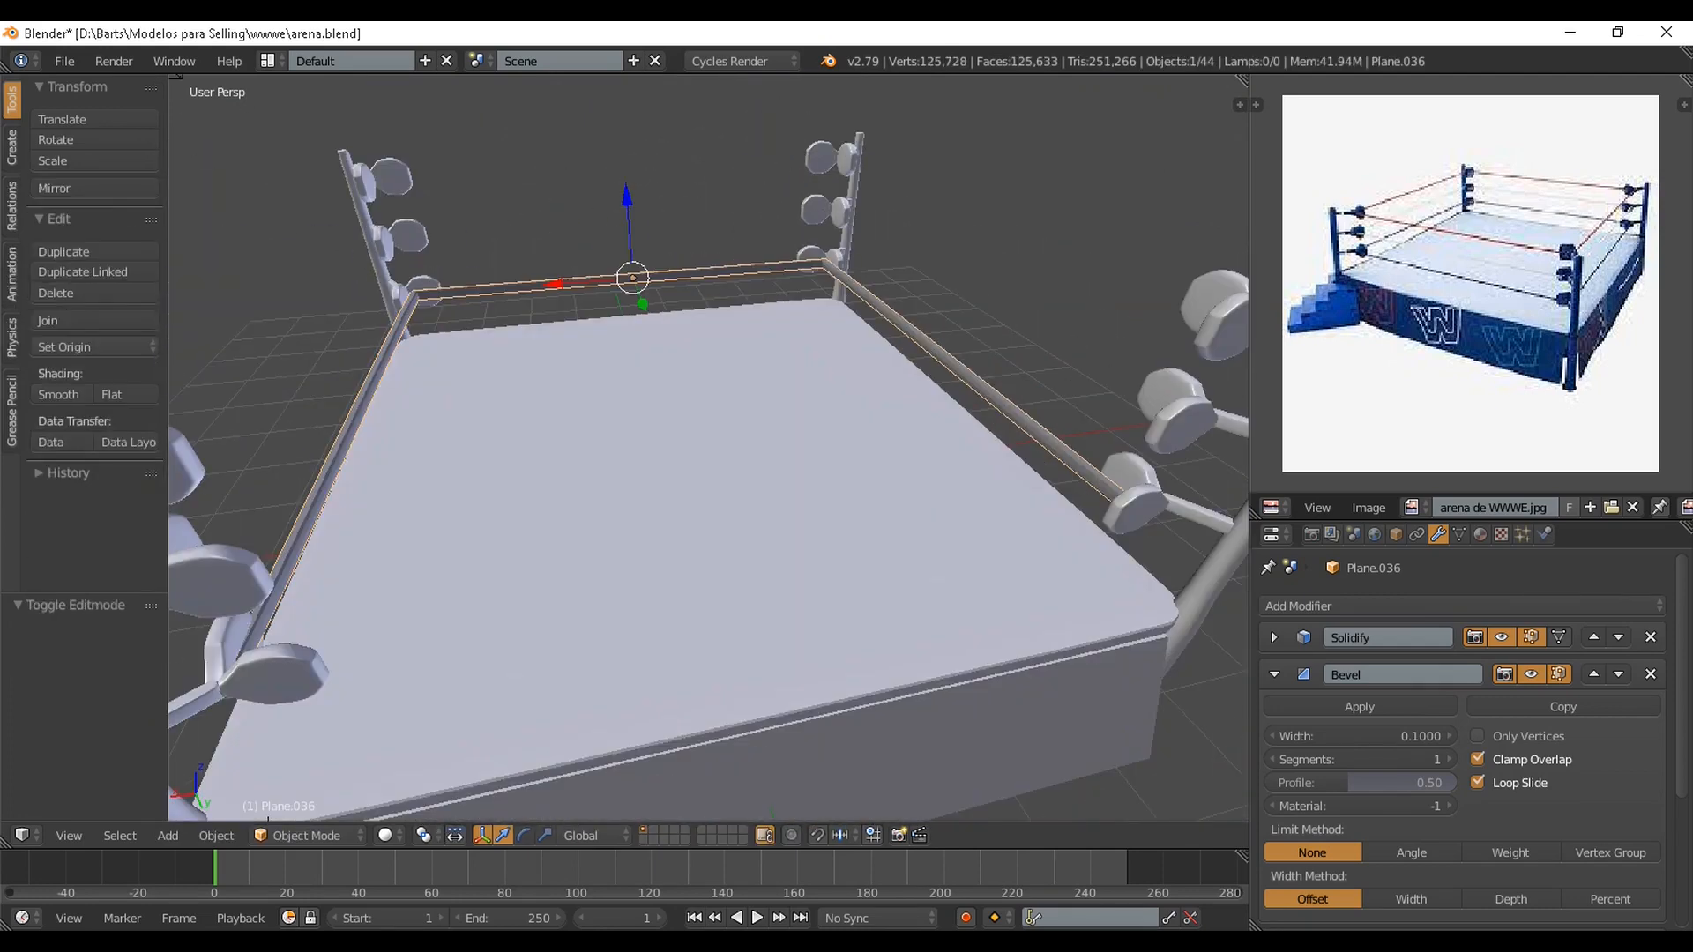
{"action": "scroll", "coordinate": [1499, 617], "scroll_direction": "down", "scroll_amount": 5}
{"action": "scroll", "coordinate": [1570, 670], "scroll_direction": "up", "scroll_amount": 4}
{"action": "left_click", "coordinate": [1650, 675]}
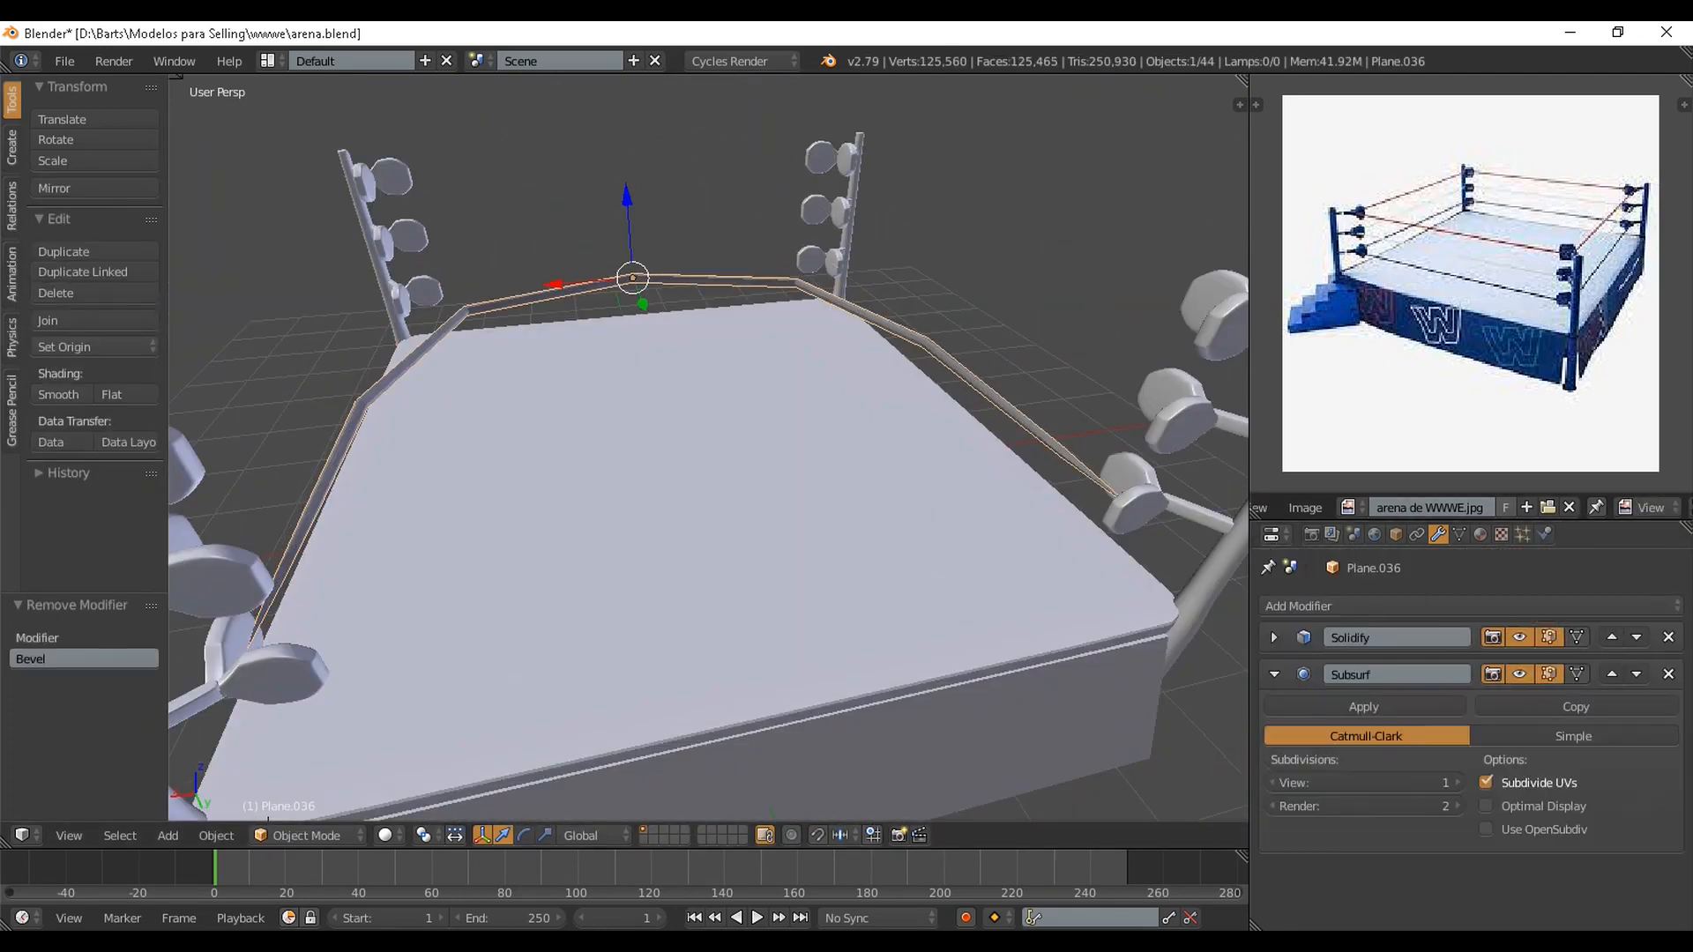
{"action": "left_click", "coordinate": [1667, 675]}
In wireframe shading, select the rope's two open end edges and fill a face between them
{"action": "middle_click_drag", "start_coordinate": [705, 493], "coordinate": [749, 433]}
{"action": "key", "text": "Tab"}
{"action": "key", "text": "z"}
{"action": "right_click", "coordinate": [587, 407]}
{"action": "scroll", "coordinate": [589, 410], "scroll_direction": "down", "scroll_amount": 4}
{"action": "middle_click_drag", "start_coordinate": [589, 410], "coordinate": [714, 441]}
{"action": "middle_click_drag", "start_coordinate": [547, 493], "coordinate": [723, 397]}
{"action": "middle_click_drag", "start_coordinate": [370, 634], "coordinate": [547, 371], "text": "shift"}
{"action": "scroll", "coordinate": [265, 521], "scroll_direction": "up", "scroll_amount": 2}
{"action": "right_click", "coordinate": [261, 527], "text": "shift"}
{"action": "scroll", "coordinate": [618, 529], "scroll_direction": "down", "scroll_amount": 4}
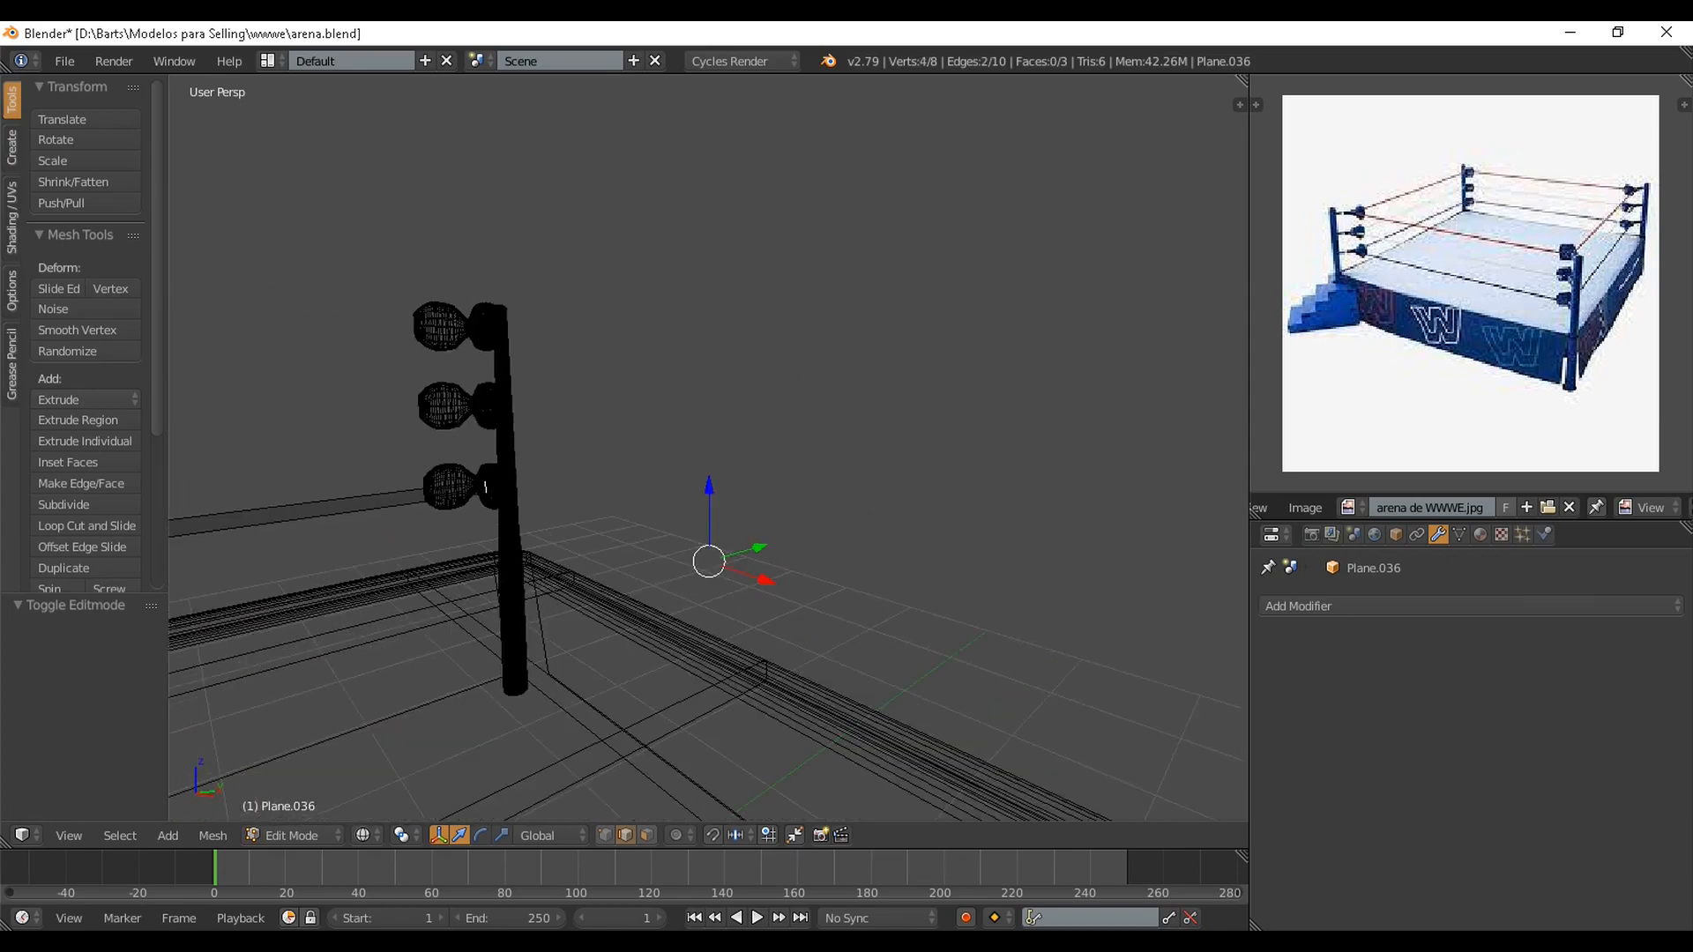
{"action": "key", "text": "f"}
Return to object mode with solid shading and save the file over the existing one
{"action": "key", "text": "Tab"}
{"action": "scroll", "coordinate": [670, 547], "scroll_direction": "down", "scroll_amount": 4}
{"action": "mouse_move", "coordinate": [750, 547]}
{"action": "middle_mouse_down"}
{"action": "mouse_move", "coordinate": [606, 620]}
{"action": "mouse_move", "coordinate": [553, 613]}
{"action": "mouse_move", "coordinate": [450, 644]}
{"action": "middle_mouse_up"}
{"action": "key", "text": "ctrl+s"}
{"action": "key", "text": "Return"}
{"action": "key", "text": "z"}
{"action": "scroll", "coordinate": [529, 530], "scroll_direction": "up", "scroll_amount": 4}
{"action": "mouse_move", "coordinate": [617, 573]}
{"action": "middle_mouse_down"}
{"action": "mouse_move", "coordinate": [512, 502]}
{"action": "mouse_move", "coordinate": [433, 494]}
{"action": "middle_mouse_up"}
{"action": "key", "text": "ctrl+s"}
{"action": "key", "text": "Return"}
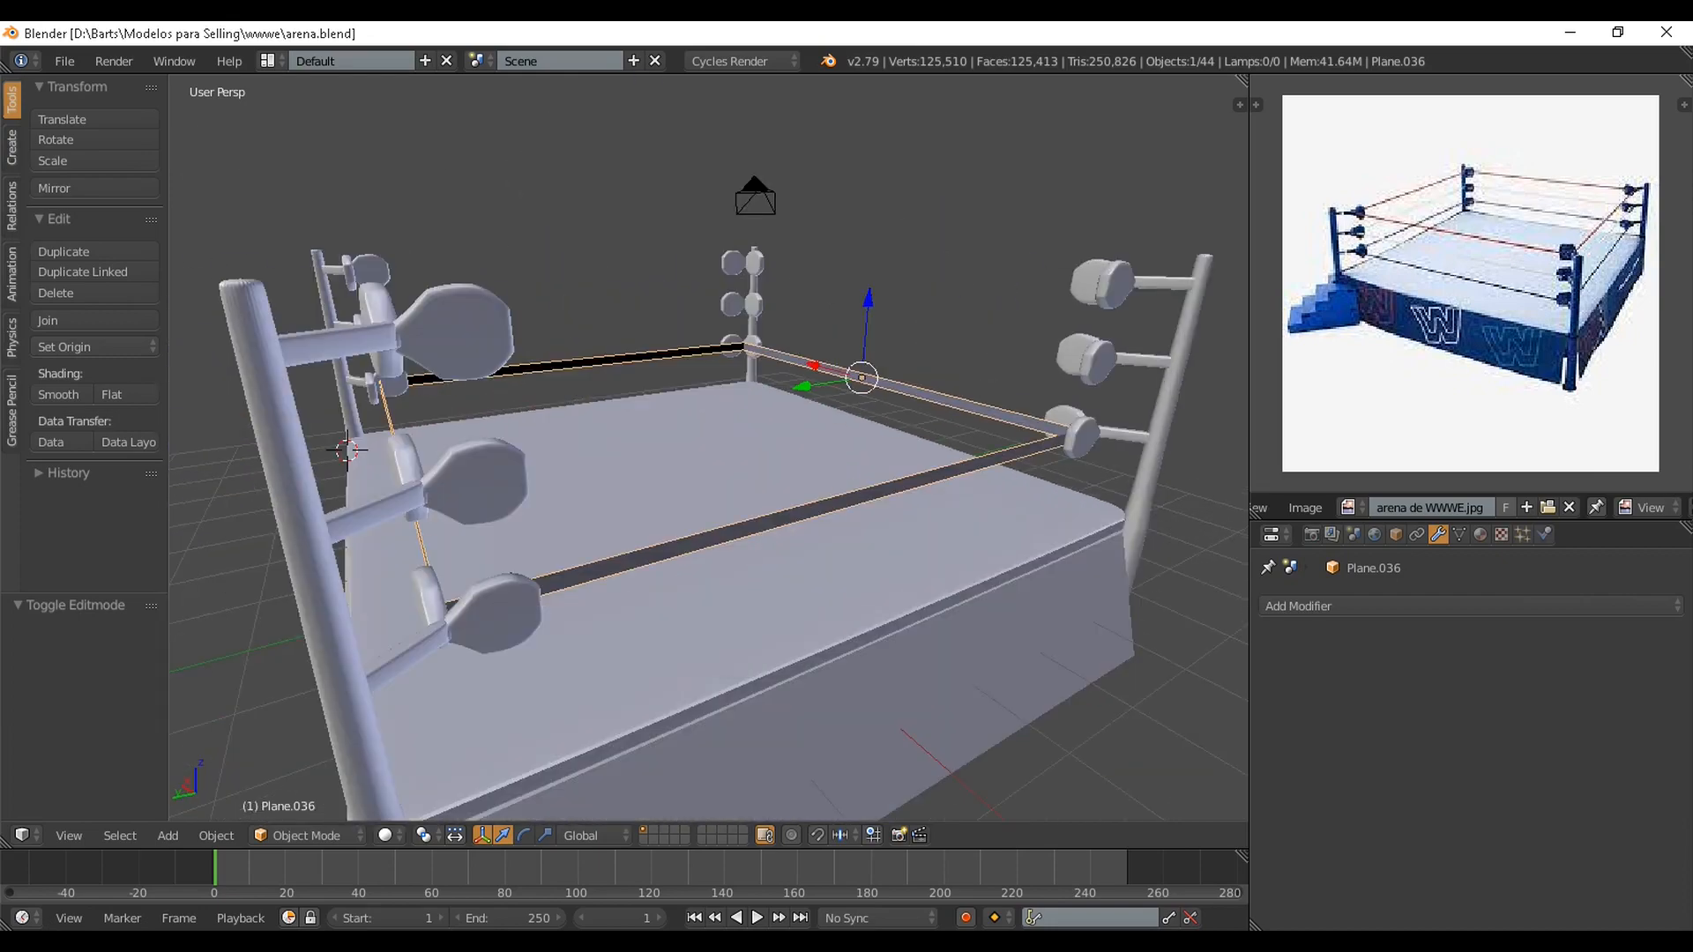
Extrude all faces of the rope loop in place and scale the new faces to give the rope thickness
{"action": "key", "text": "Tab"}
{"action": "key", "text": "a"}
{"action": "key", "text": "a"}
{"action": "middle_click_drag", "start_coordinate": [653, 503], "coordinate": [556, 530]}
{"action": "key", "text": "e"}
{"action": "key", "text": "Escape"}
{"action": "key", "text": "s"}
{"action": "left_click", "coordinate": [1096, 574]}
{"action": "key", "text": "Tab"}
Add a Bevel modifier with 2 segments and a Subdivision Surface modifier to the rope loop
{"action": "left_click", "coordinate": [1305, 606]}
{"action": "left_click", "coordinate": [1278, 255]}
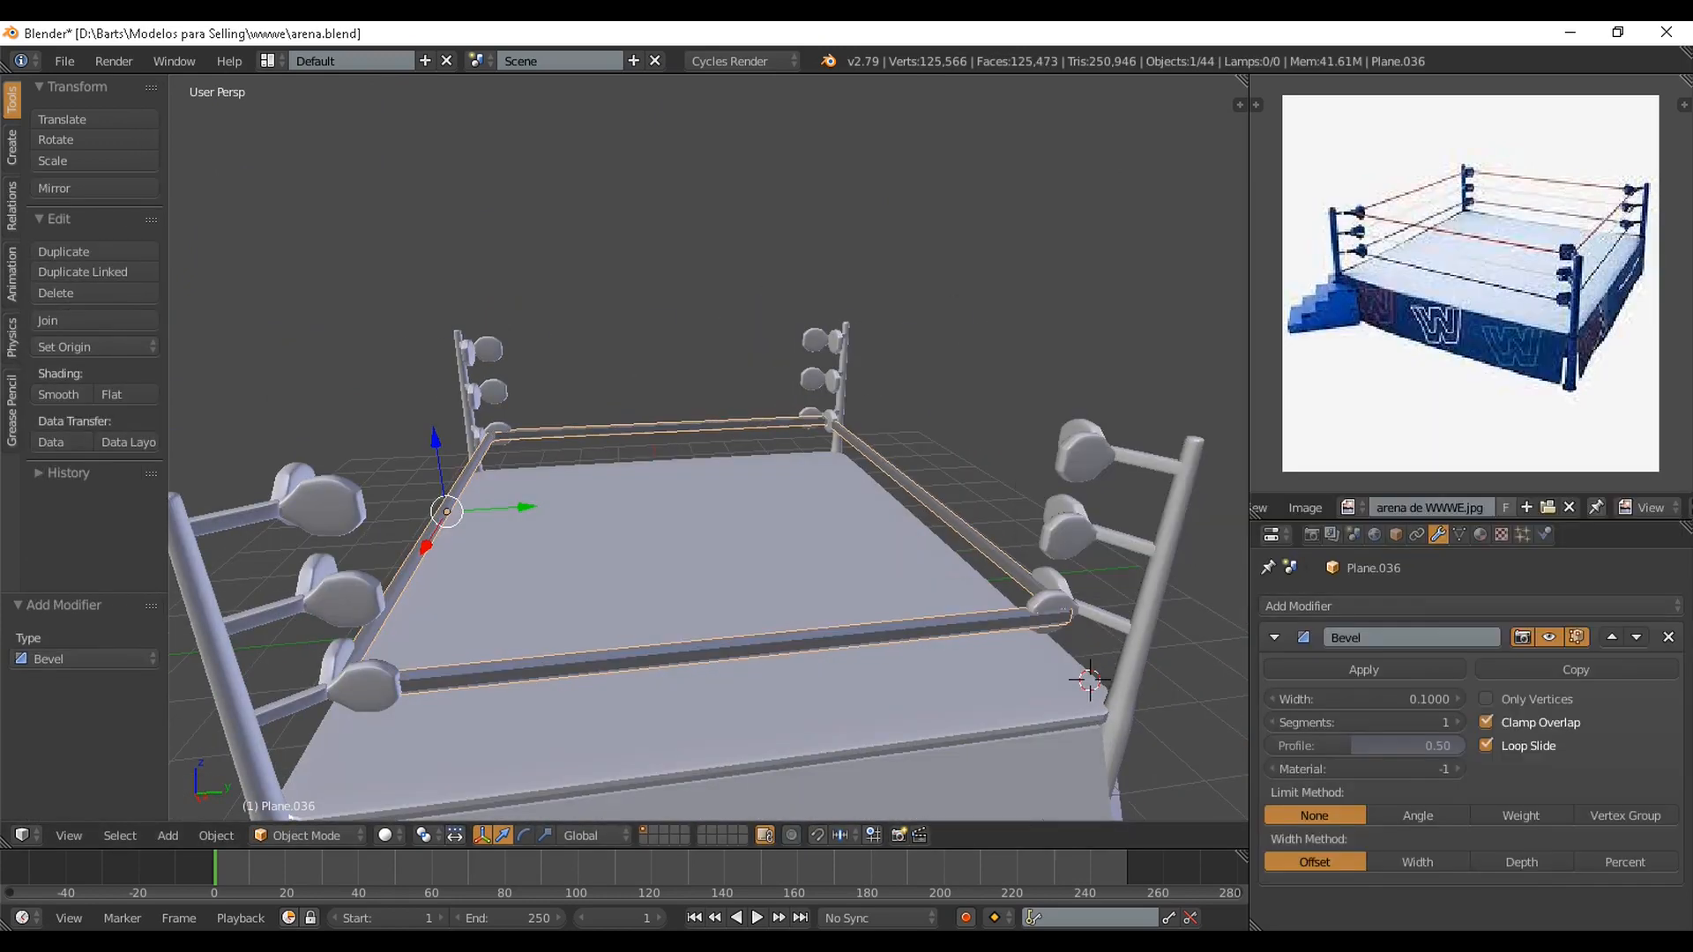
{"action": "left_click", "coordinate": [1305, 606]}
{"action": "left_click", "coordinate": [1290, 535]}
{"action": "middle_click_drag", "start_coordinate": [652, 511], "coordinate": [988, 529]}
{"action": "scroll", "coordinate": [1217, 410], "scroll_direction": "up", "scroll_amount": 2}
{"action": "type", "text": "2"}
{"action": "key", "text": "Return"}
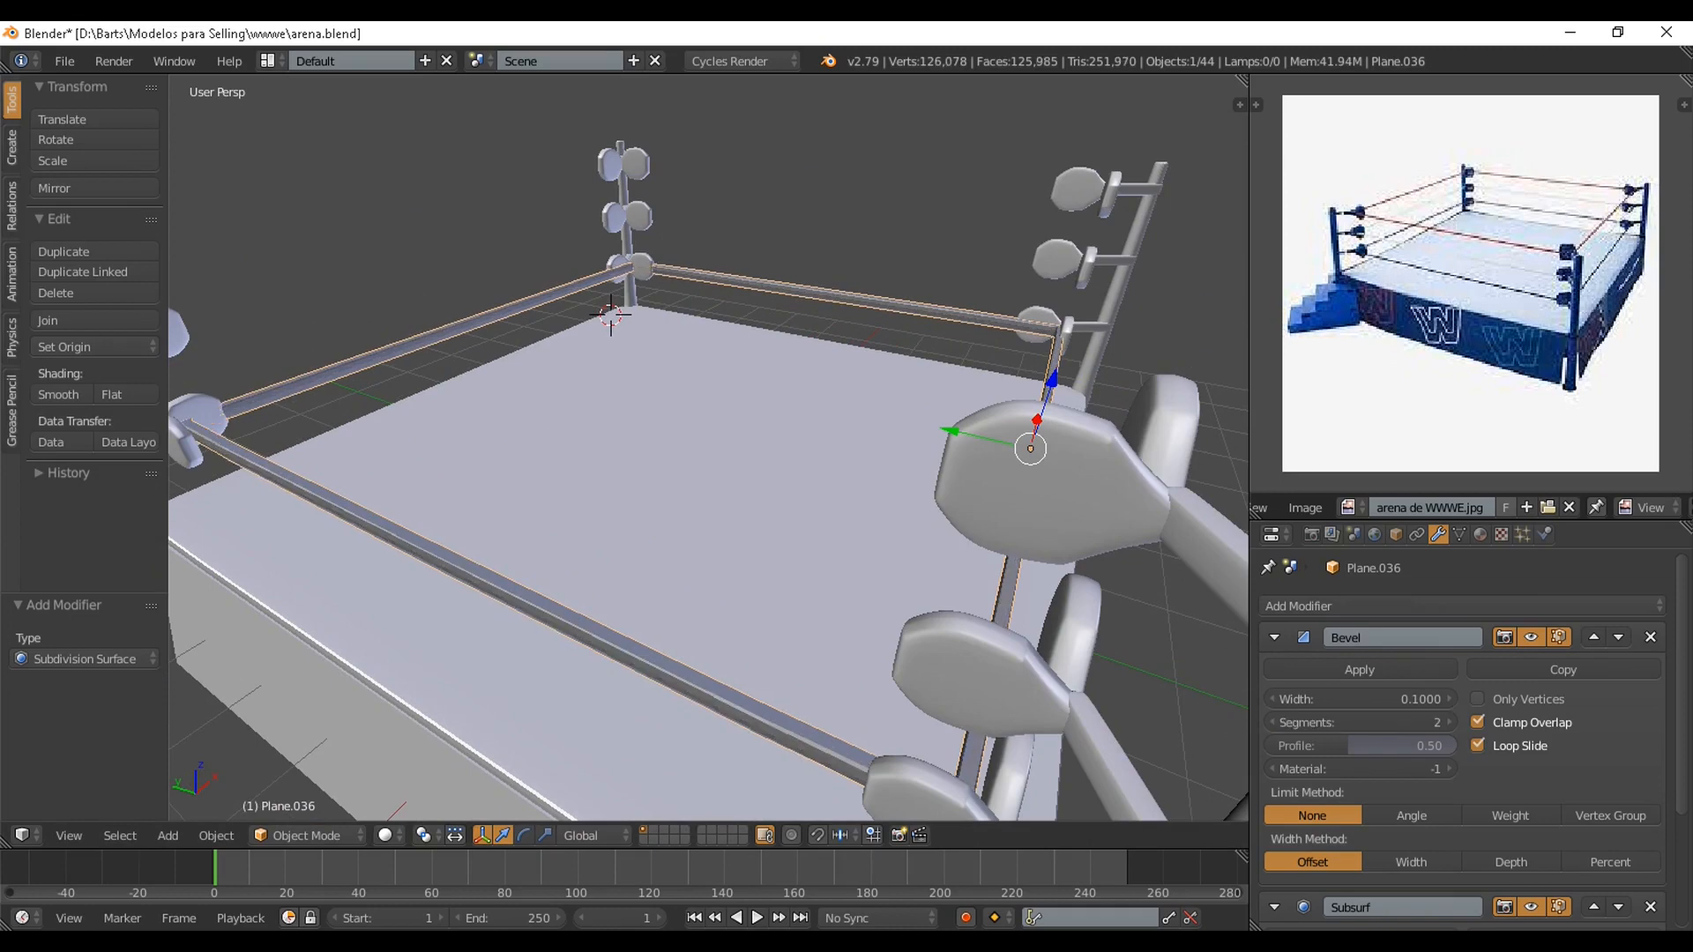
Limit the rope's bevel by Angle and set the Subdivision Surface view level to 2
{"action": "left_click", "coordinate": [1411, 816]}
{"action": "left_click", "coordinate": [1509, 816]}
{"action": "left_click", "coordinate": [1410, 816]}
{"action": "scroll", "coordinate": [1411, 816], "scroll_direction": "down", "scroll_amount": 2}
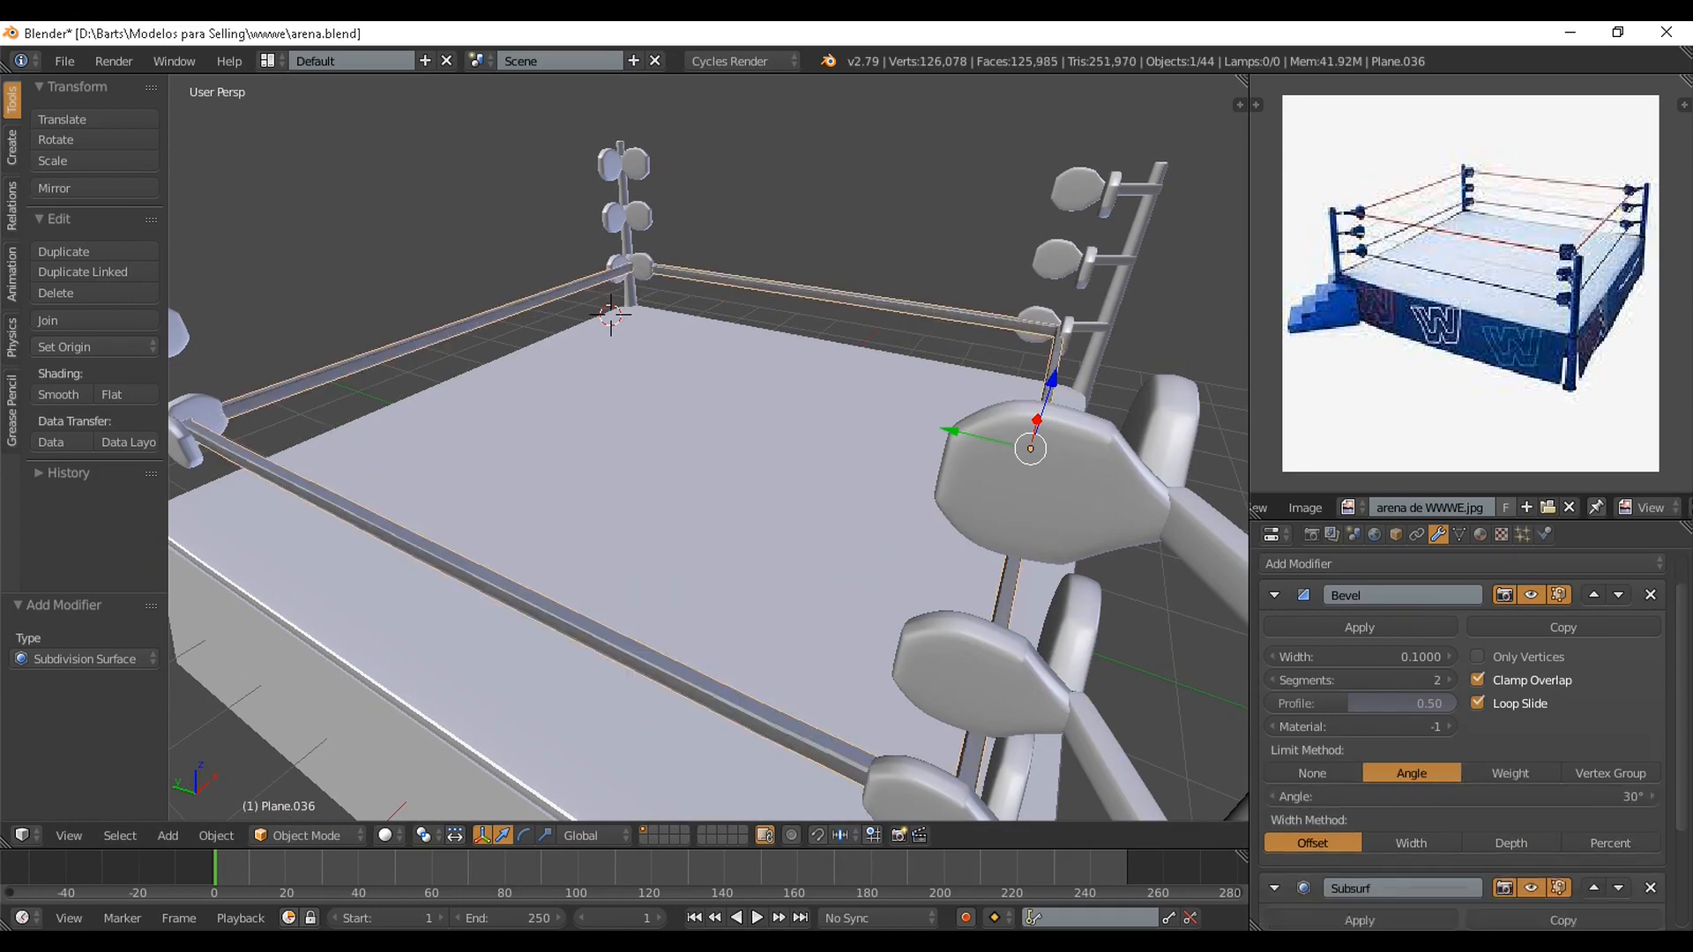
{"action": "scroll", "coordinate": [1464, 732], "scroll_direction": "down", "scroll_amount": 3}
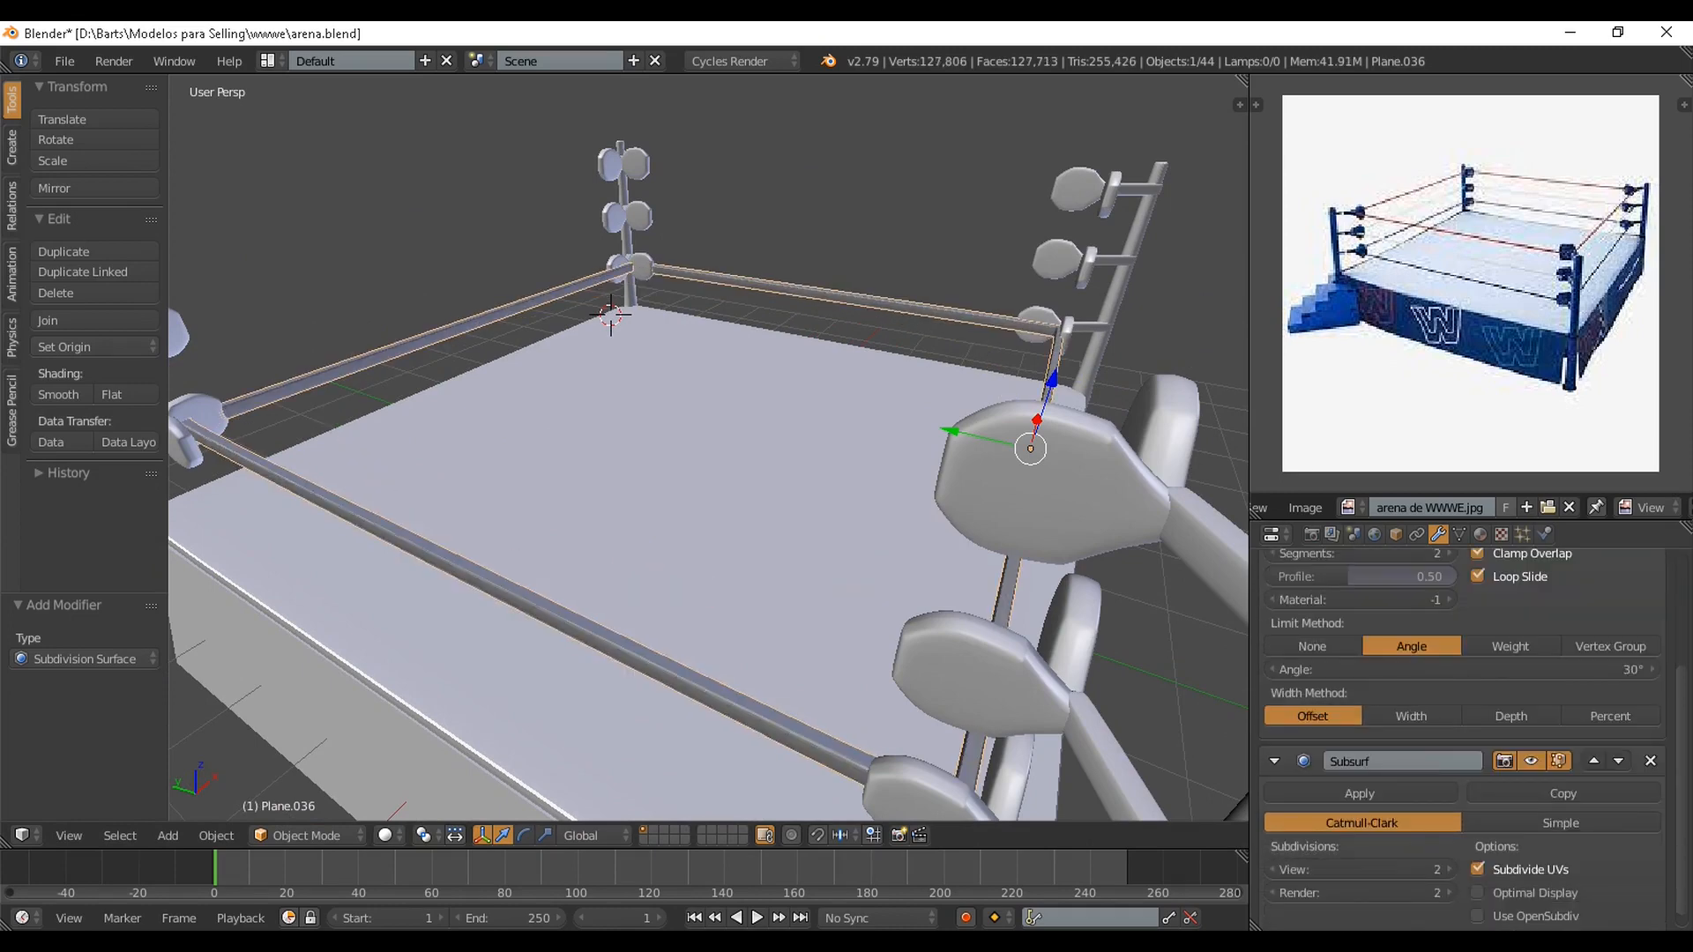
Try 1 segment, the Width method and the Weight limit on the rope's bevel, and restore 2 segments, Offset and Angle
{"action": "middle_click_drag", "start_coordinate": [882, 494], "coordinate": [1120, 538]}
{"action": "scroll", "coordinate": [1089, 551], "scroll_direction": "up", "scroll_amount": 4}
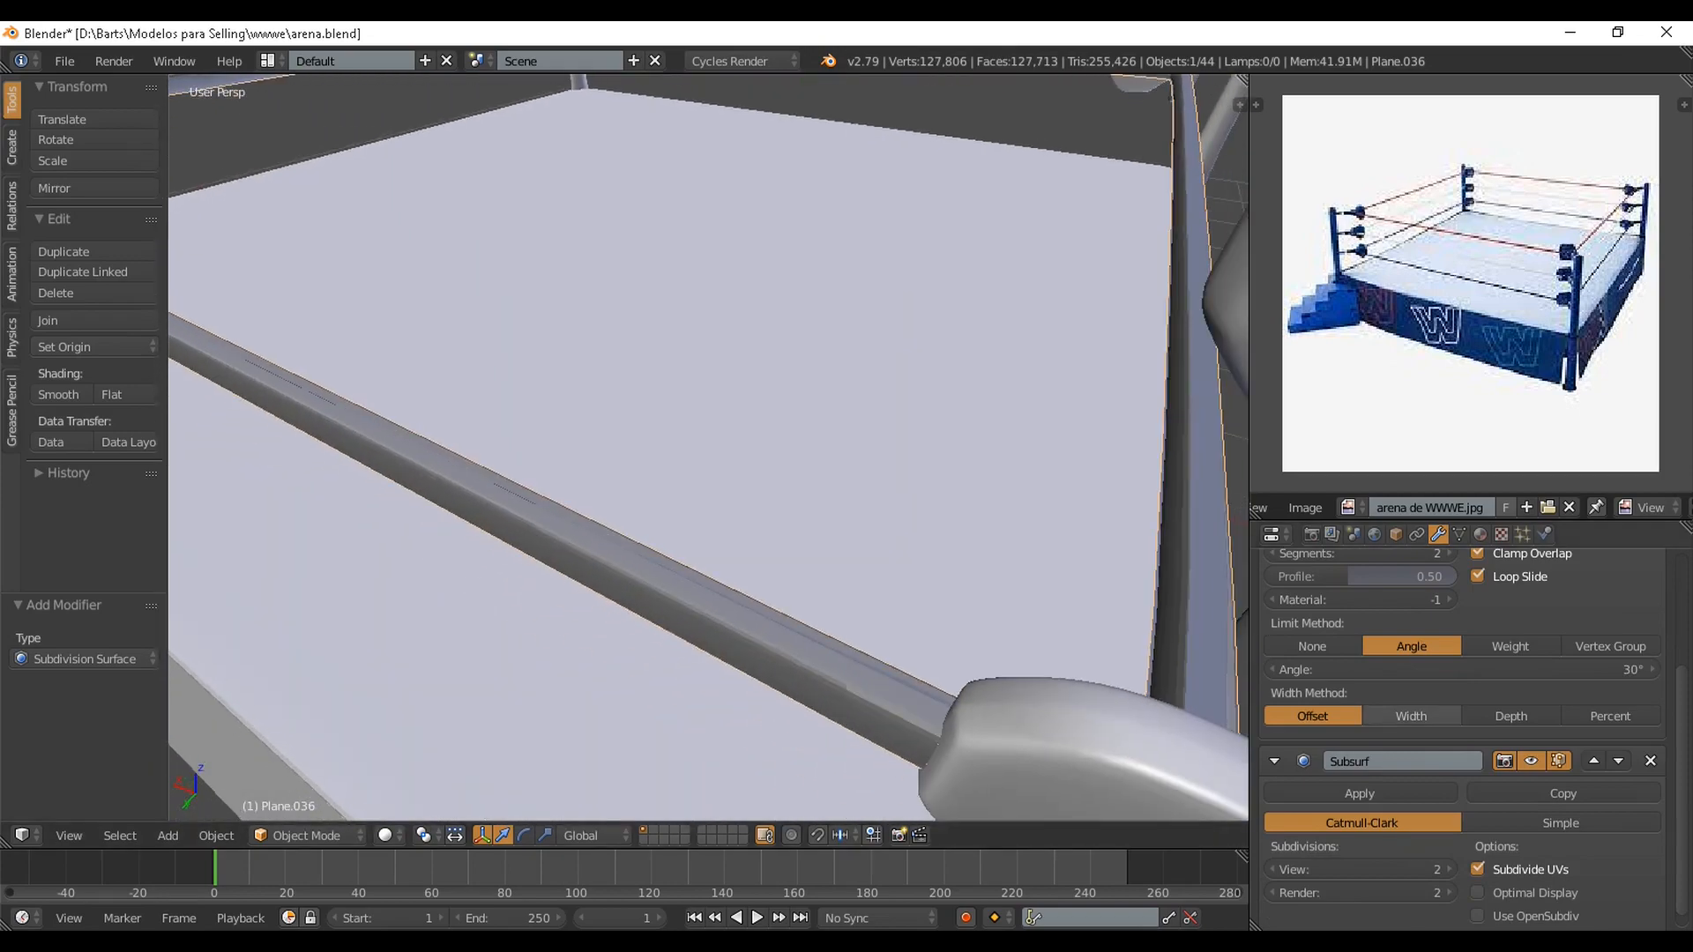
{"action": "scroll", "coordinate": [1385, 713], "scroll_direction": "up", "scroll_amount": 3}
{"action": "left_click", "coordinate": [1323, 678]}
{"action": "key", "text": "Return"}
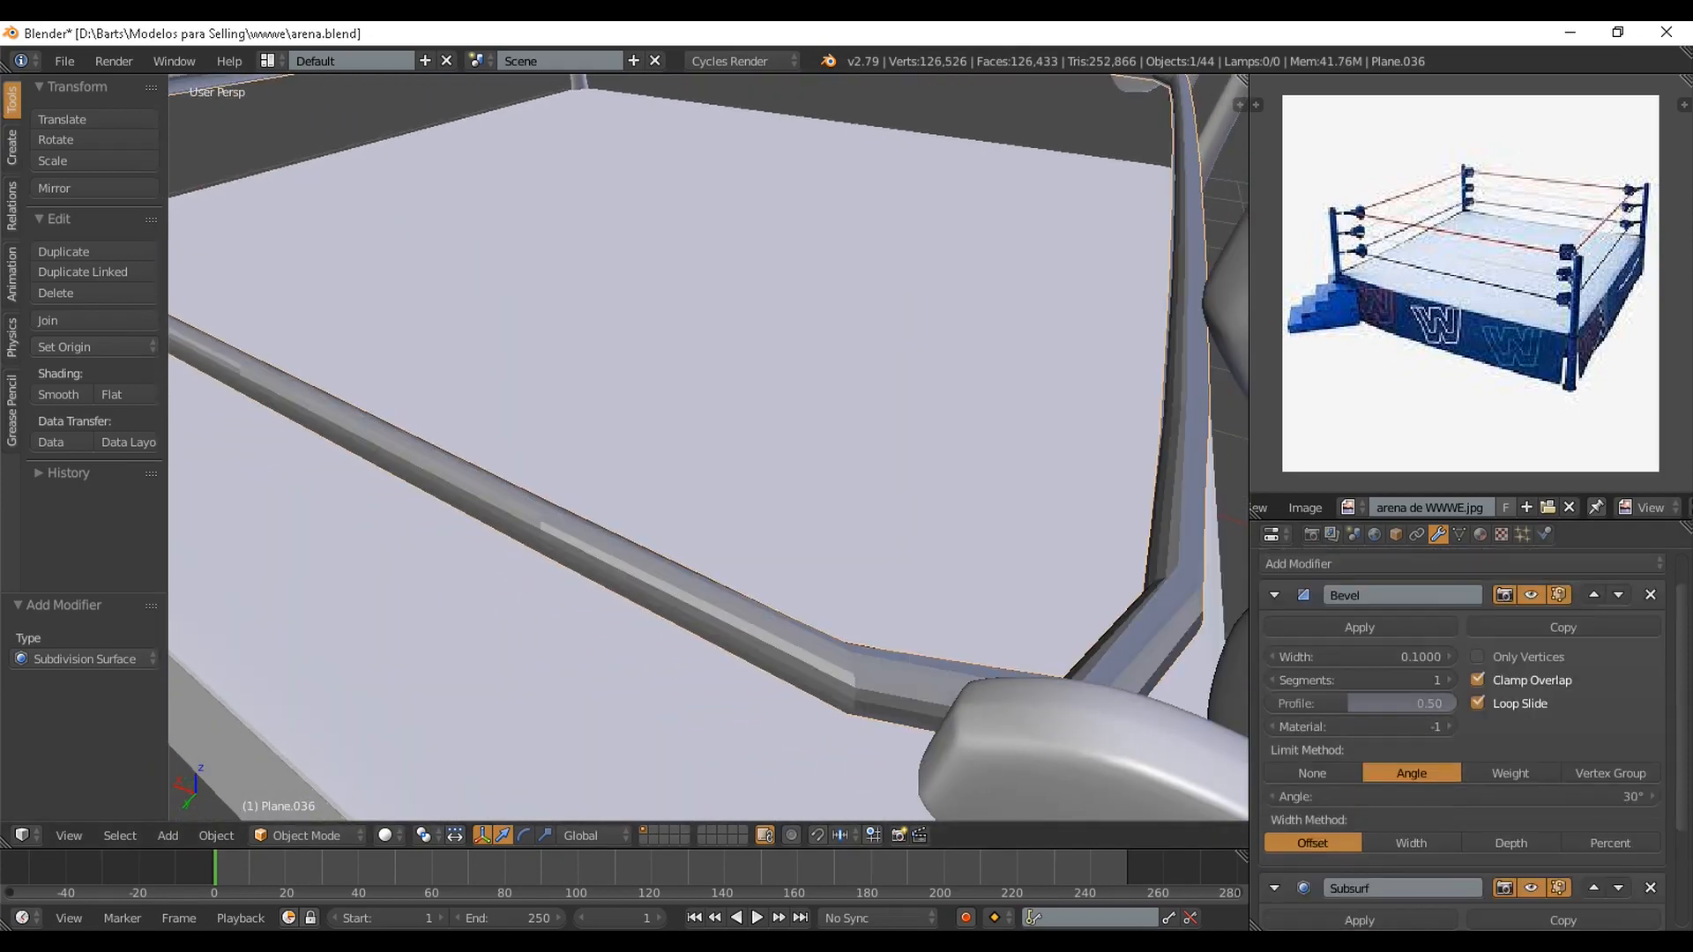
{"action": "left_click", "coordinate": [1411, 843]}
{"action": "left_click", "coordinate": [1510, 843]}
{"action": "left_click", "coordinate": [1511, 773]}
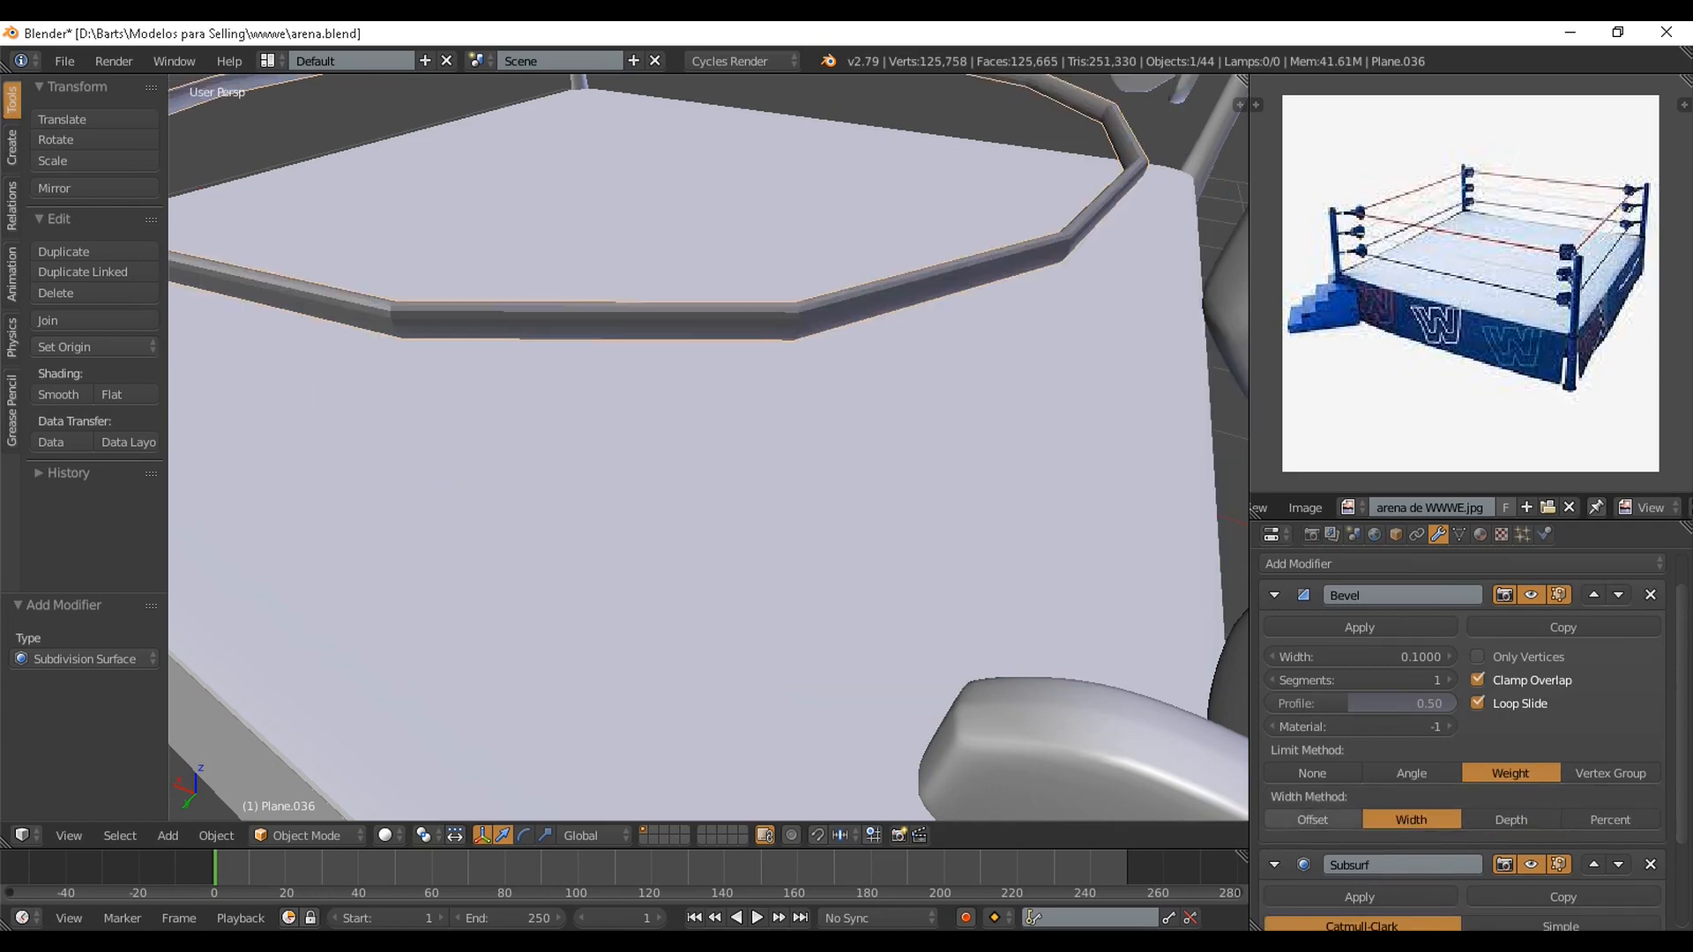
{"action": "left_click", "coordinate": [1312, 820]}
{"action": "left_click", "coordinate": [1312, 774]}
{"action": "left_click", "coordinate": [1411, 774]}
{"action": "scroll", "coordinate": [1058, 565], "scroll_direction": "down", "scroll_amount": 7}
{"action": "middle_click_drag", "start_coordinate": [1058, 565], "coordinate": [742, 545]}
{"action": "scroll", "coordinate": [1111, 573], "scroll_direction": "up", "scroll_amount": 6}
{"action": "left_click", "coordinate": [1450, 680]}
Scale the rope loop along Z by 0.684, and once more by about 0.87
{"action": "scroll", "coordinate": [1058, 564], "scroll_direction": "down", "scroll_amount": 5}
{"action": "scroll", "coordinate": [742, 545], "scroll_direction": "up", "scroll_amount": 3}
{"action": "key", "text": "s"}
{"action": "key", "text": "z"}
{"action": "left_click", "coordinate": [817, 458]}
{"action": "scroll", "coordinate": [817, 458], "scroll_direction": "down", "scroll_amount": 3}
{"action": "middle_click_drag", "start_coordinate": [817, 458], "coordinate": [728, 573]}
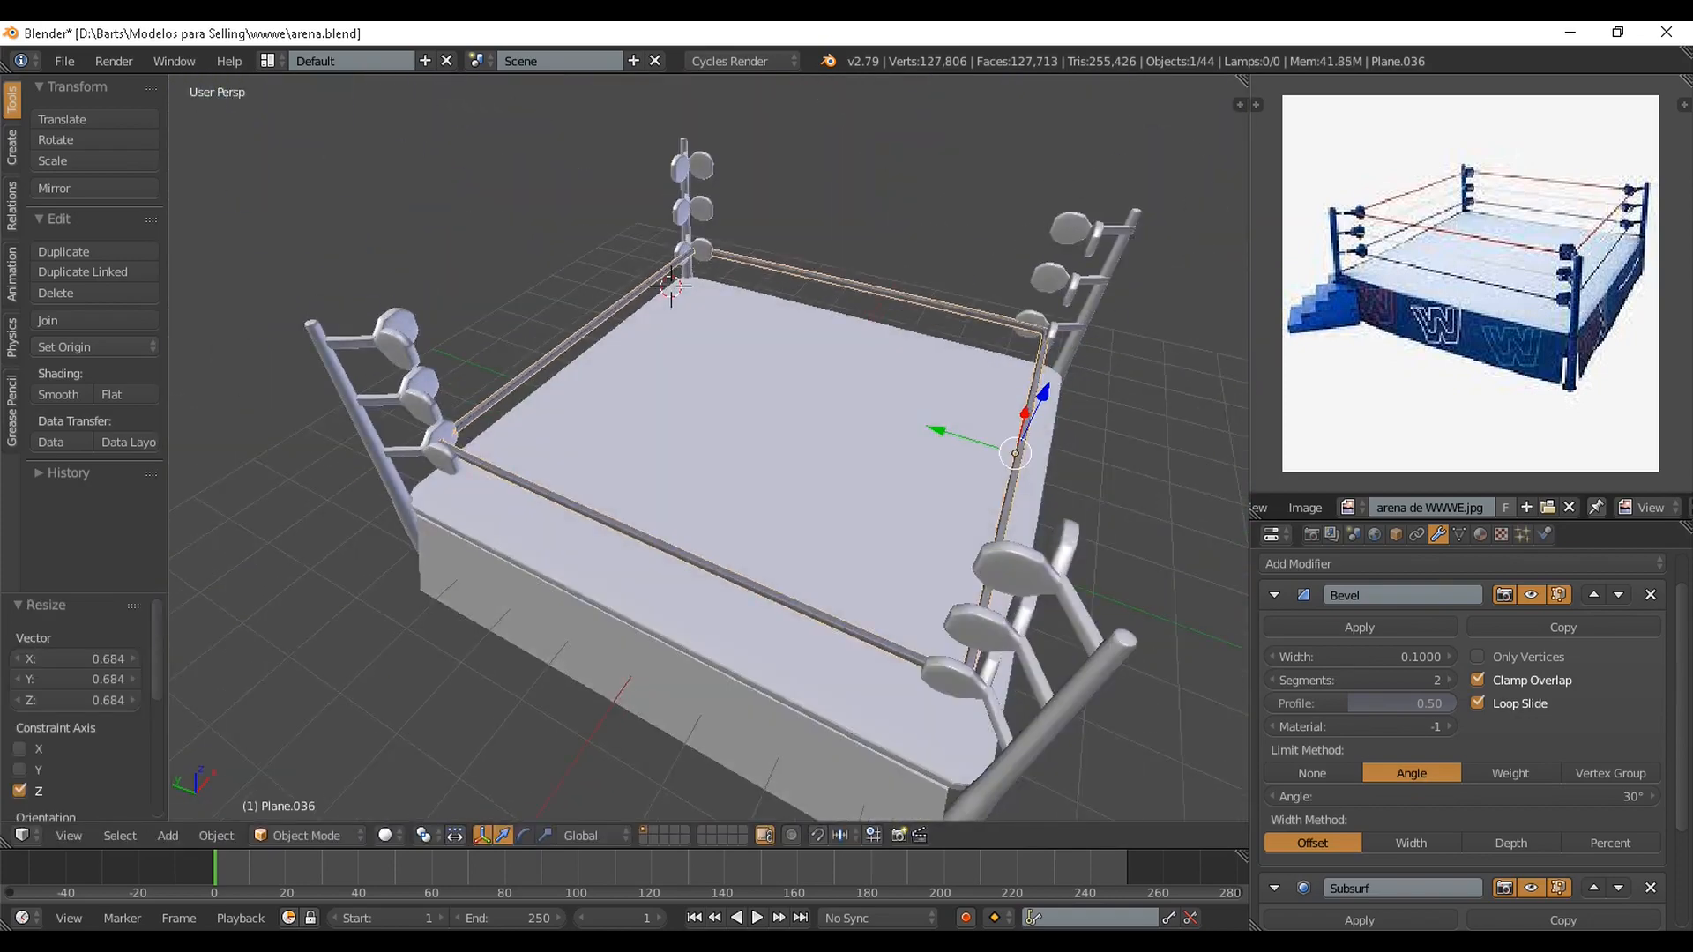
{"action": "middle_click_drag", "start_coordinate": [741, 678], "coordinate": [1010, 642]}
{"action": "scroll", "coordinate": [1012, 645], "scroll_direction": "up", "scroll_amount": 2}
{"action": "key", "text": "s"}
{"action": "key", "text": "z"}
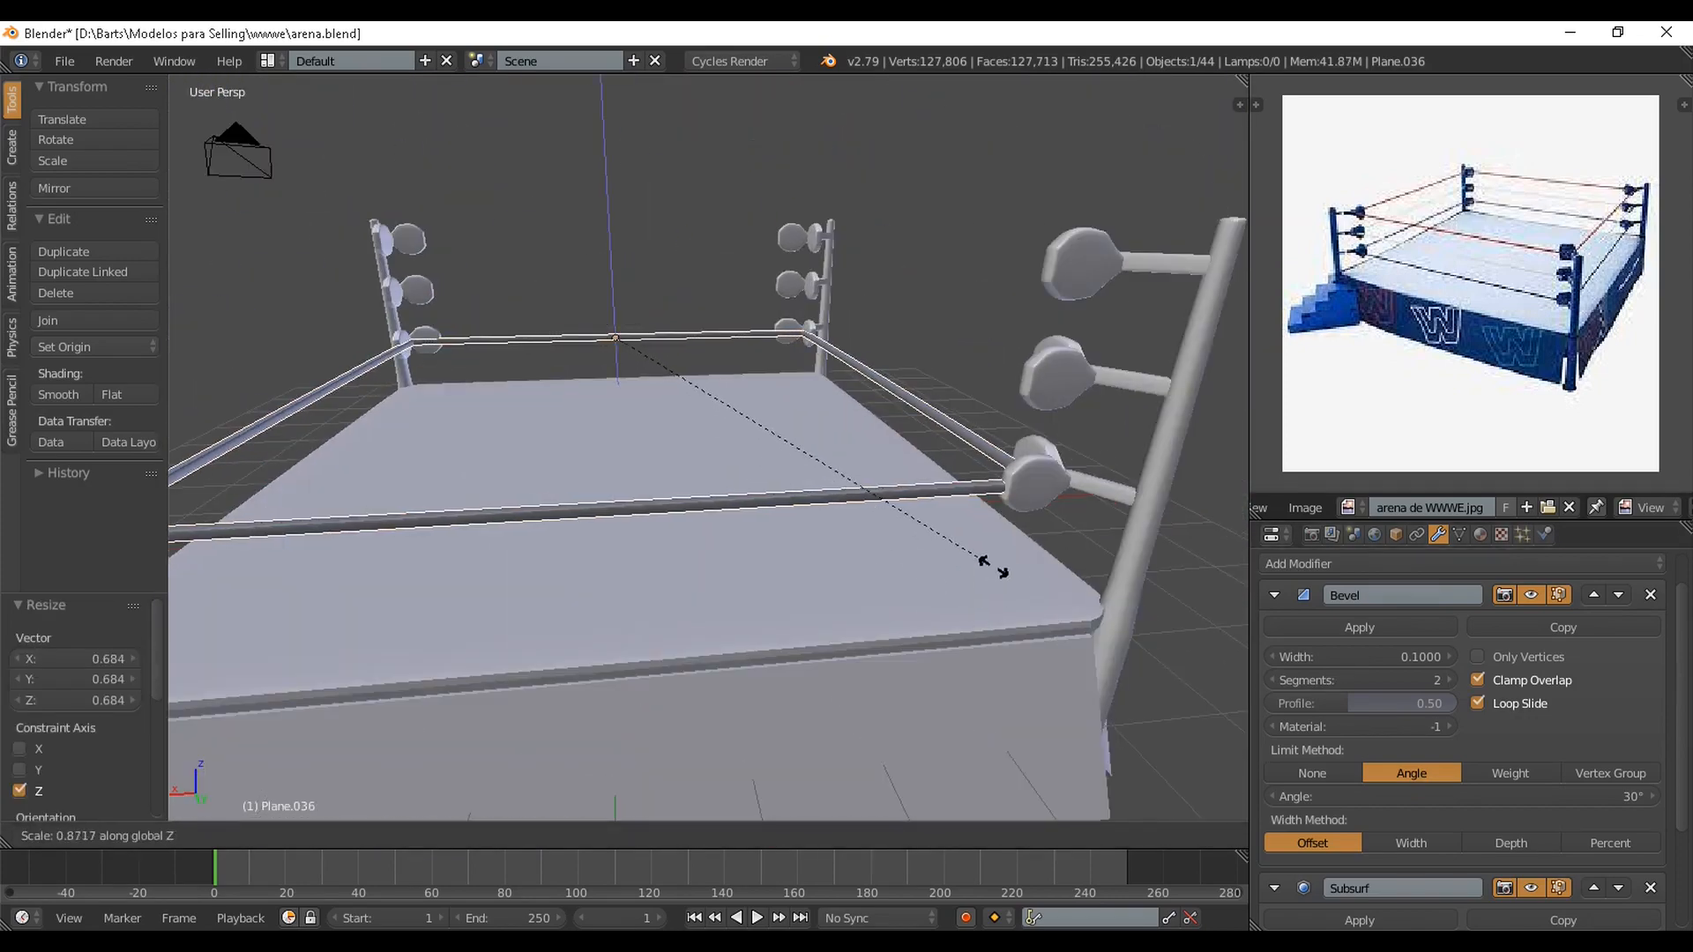
{"action": "left_click", "coordinate": [990, 566]}
Scale the rope's selected faces by 0.986 in the mesh and the whole rope by about 0.80 along Z
{"action": "key", "text": "Tab"}
{"action": "key", "text": "s"}
{"action": "left_click", "coordinate": [1206, 607]}
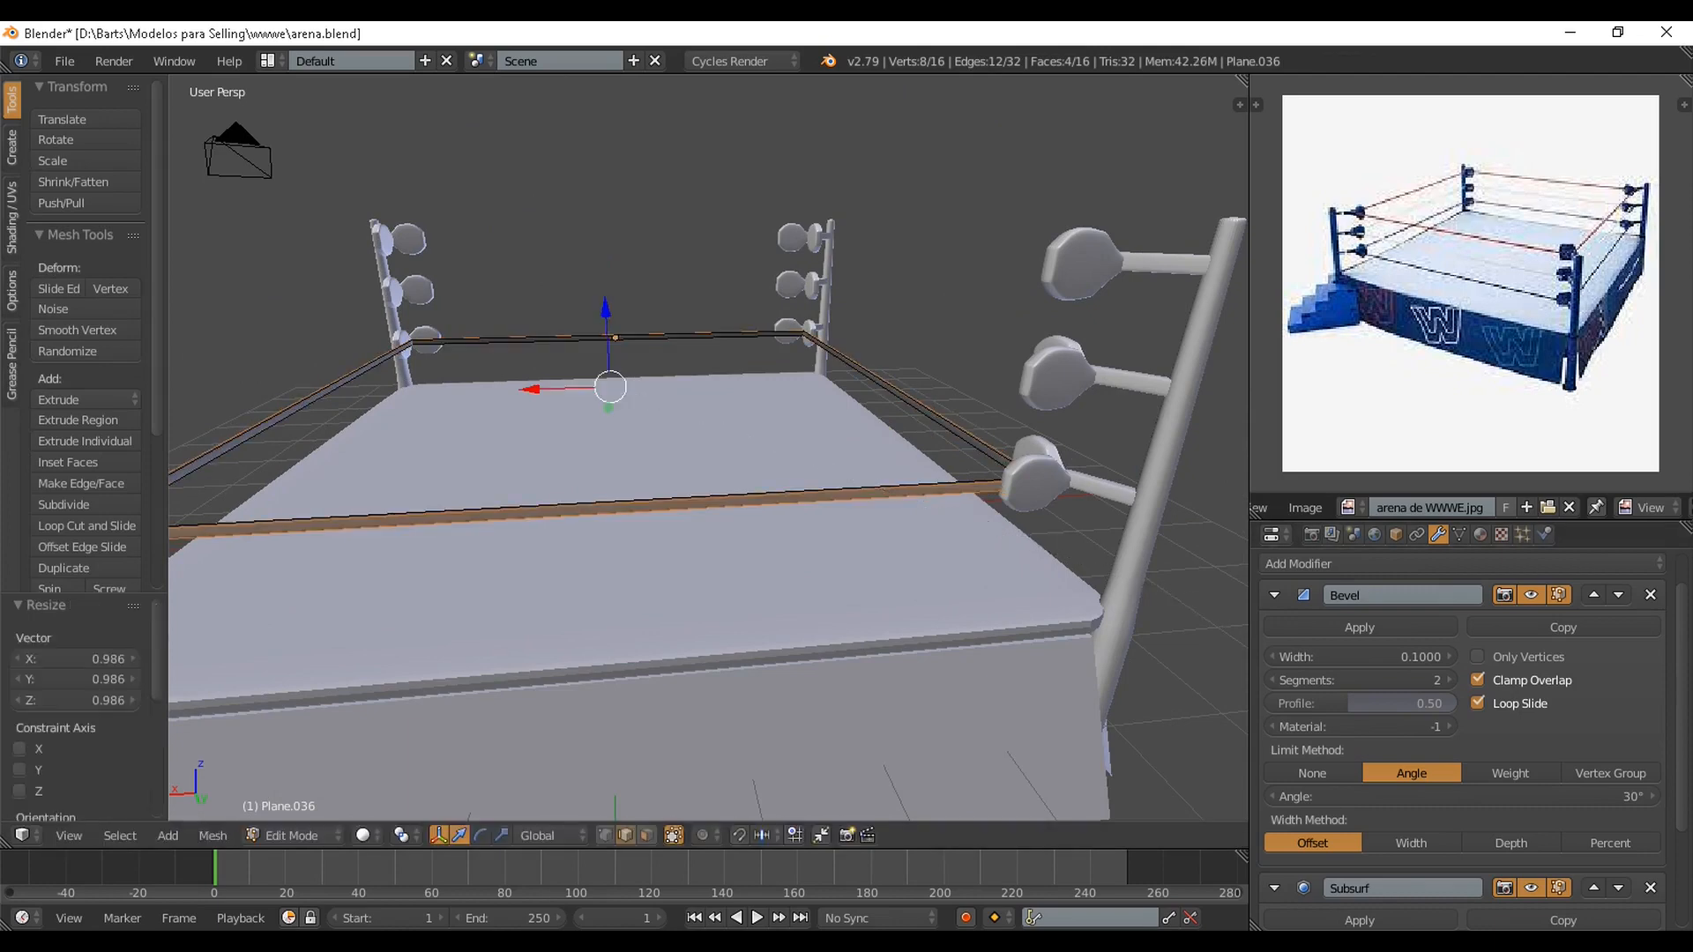
{"action": "middle_click_drag", "start_coordinate": [1206, 607], "coordinate": [822, 686]}
{"action": "key", "text": "Tab"}
{"action": "key", "text": "s"}
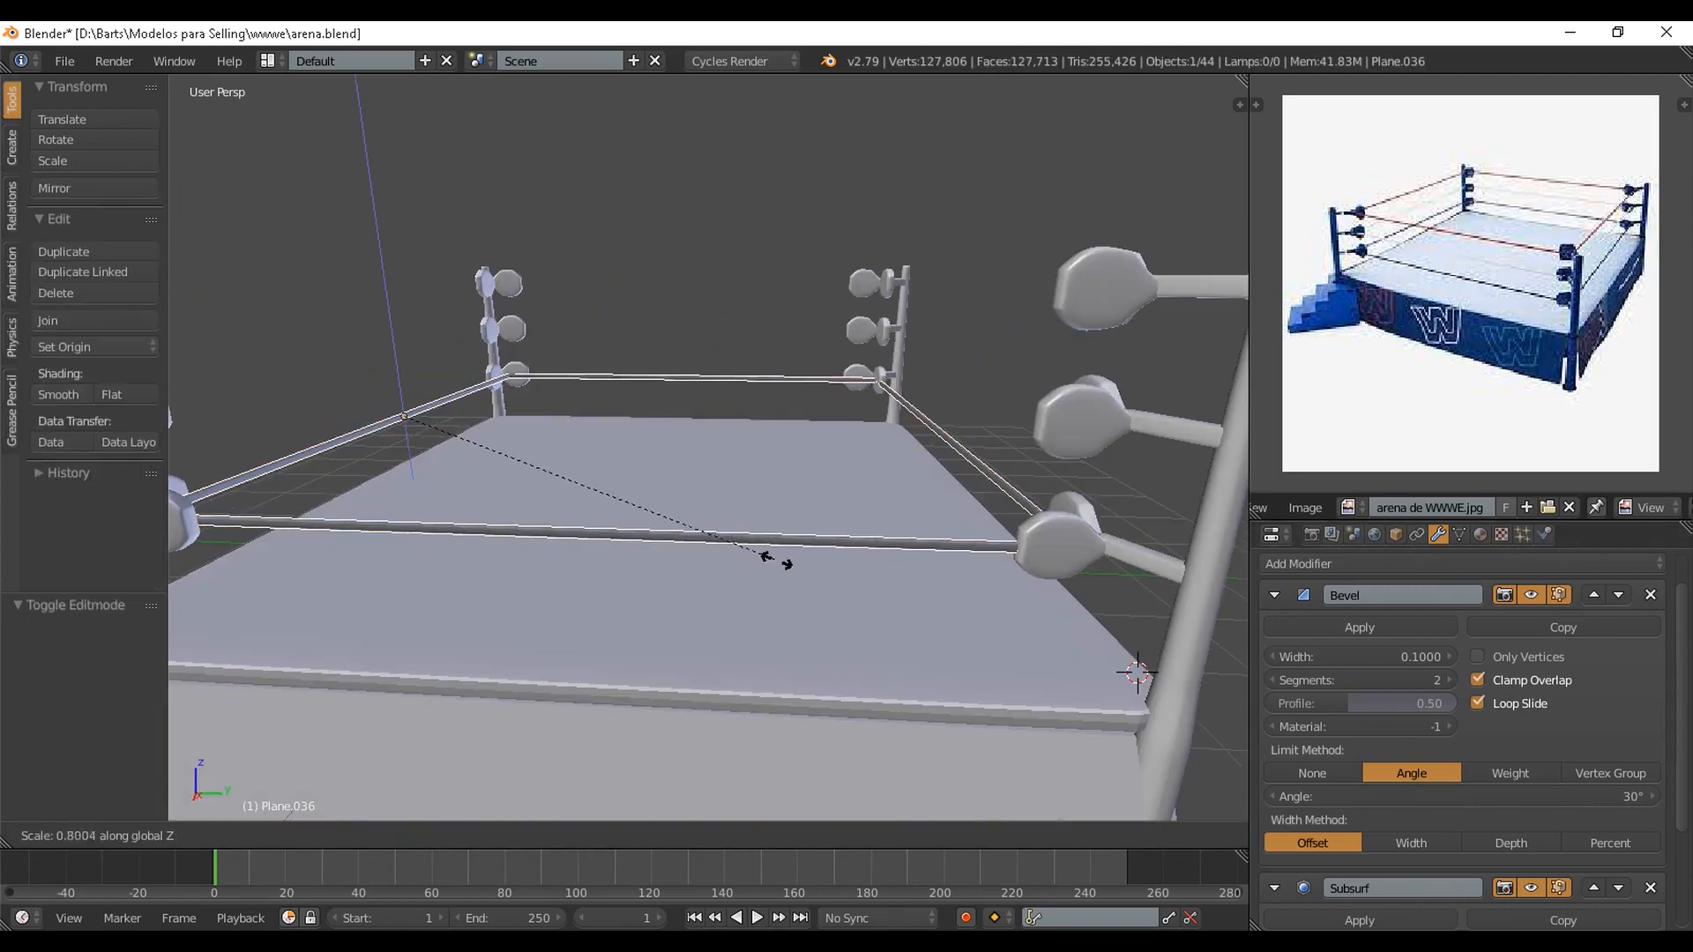
{"action": "left_click", "coordinate": [762, 555]}
Assign a new material to the rope loop
{"action": "middle_click_drag", "start_coordinate": [762, 555], "coordinate": [952, 609]}
{"action": "scroll", "coordinate": [953, 609], "scroll_direction": "down", "scroll_amount": 4}
{"action": "left_click", "coordinate": [1480, 534]}
{"action": "left_click", "coordinate": [1418, 675]}
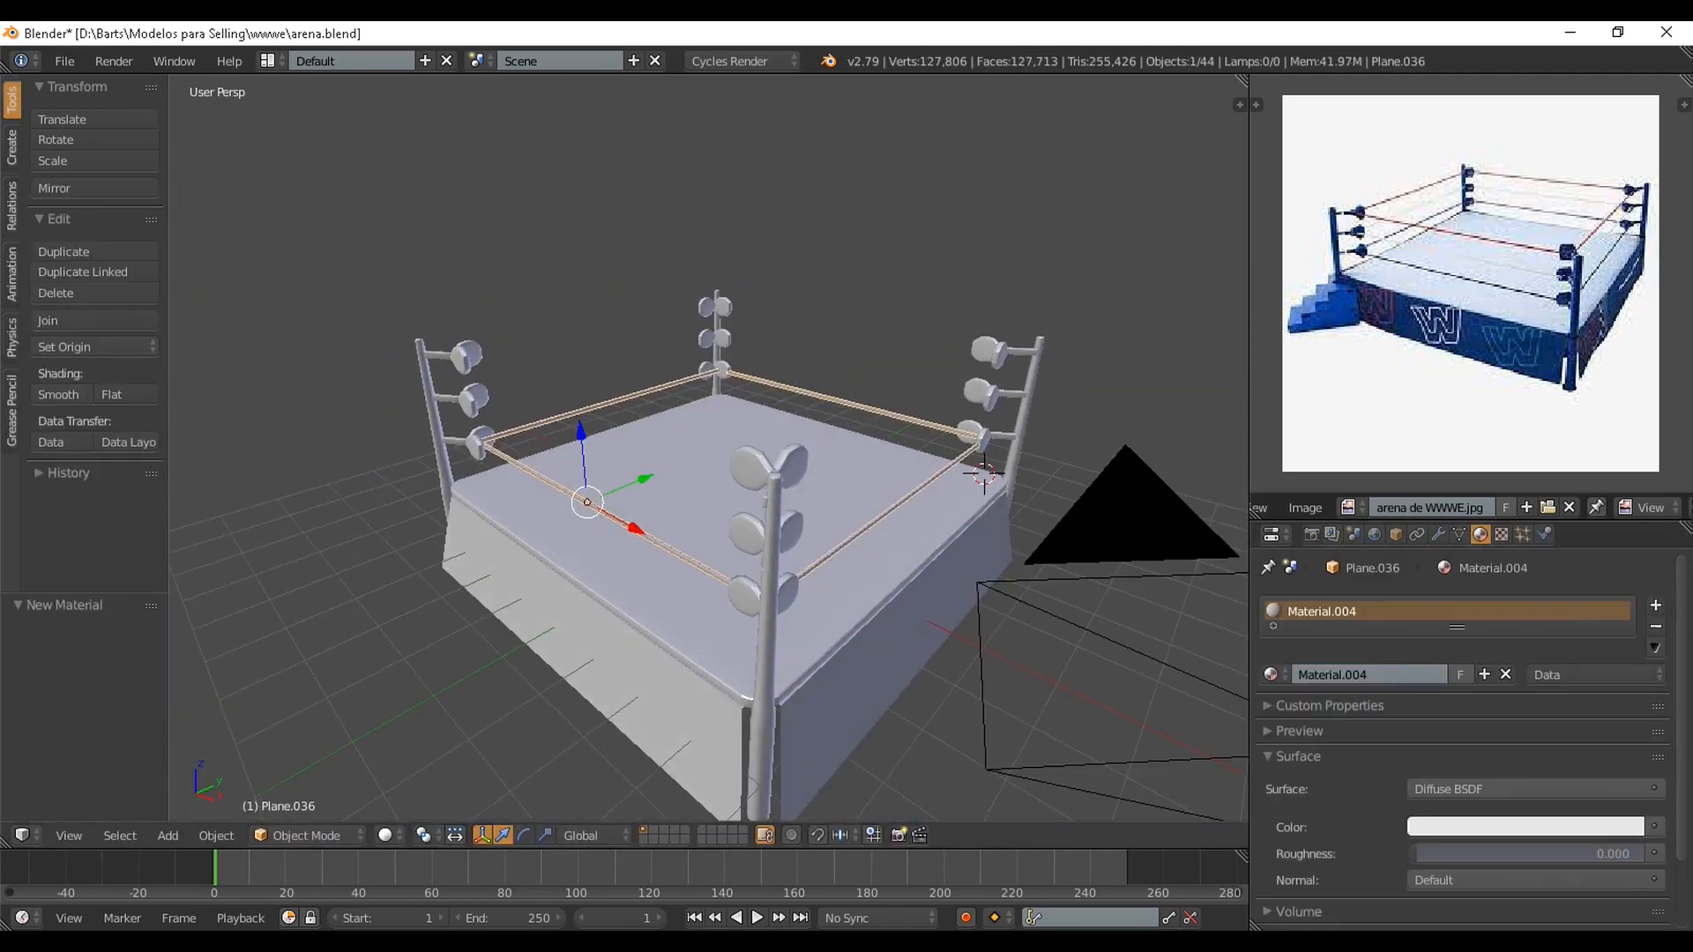
Duplicate the rope loop up along Z to the middle and top connectors, the last copy by 0.692, and save the file
{"action": "middle_click_drag", "start_coordinate": [829, 565], "coordinate": [935, 540]}
{"action": "key", "text": "shift+d"}
{"action": "key", "text": "z"}
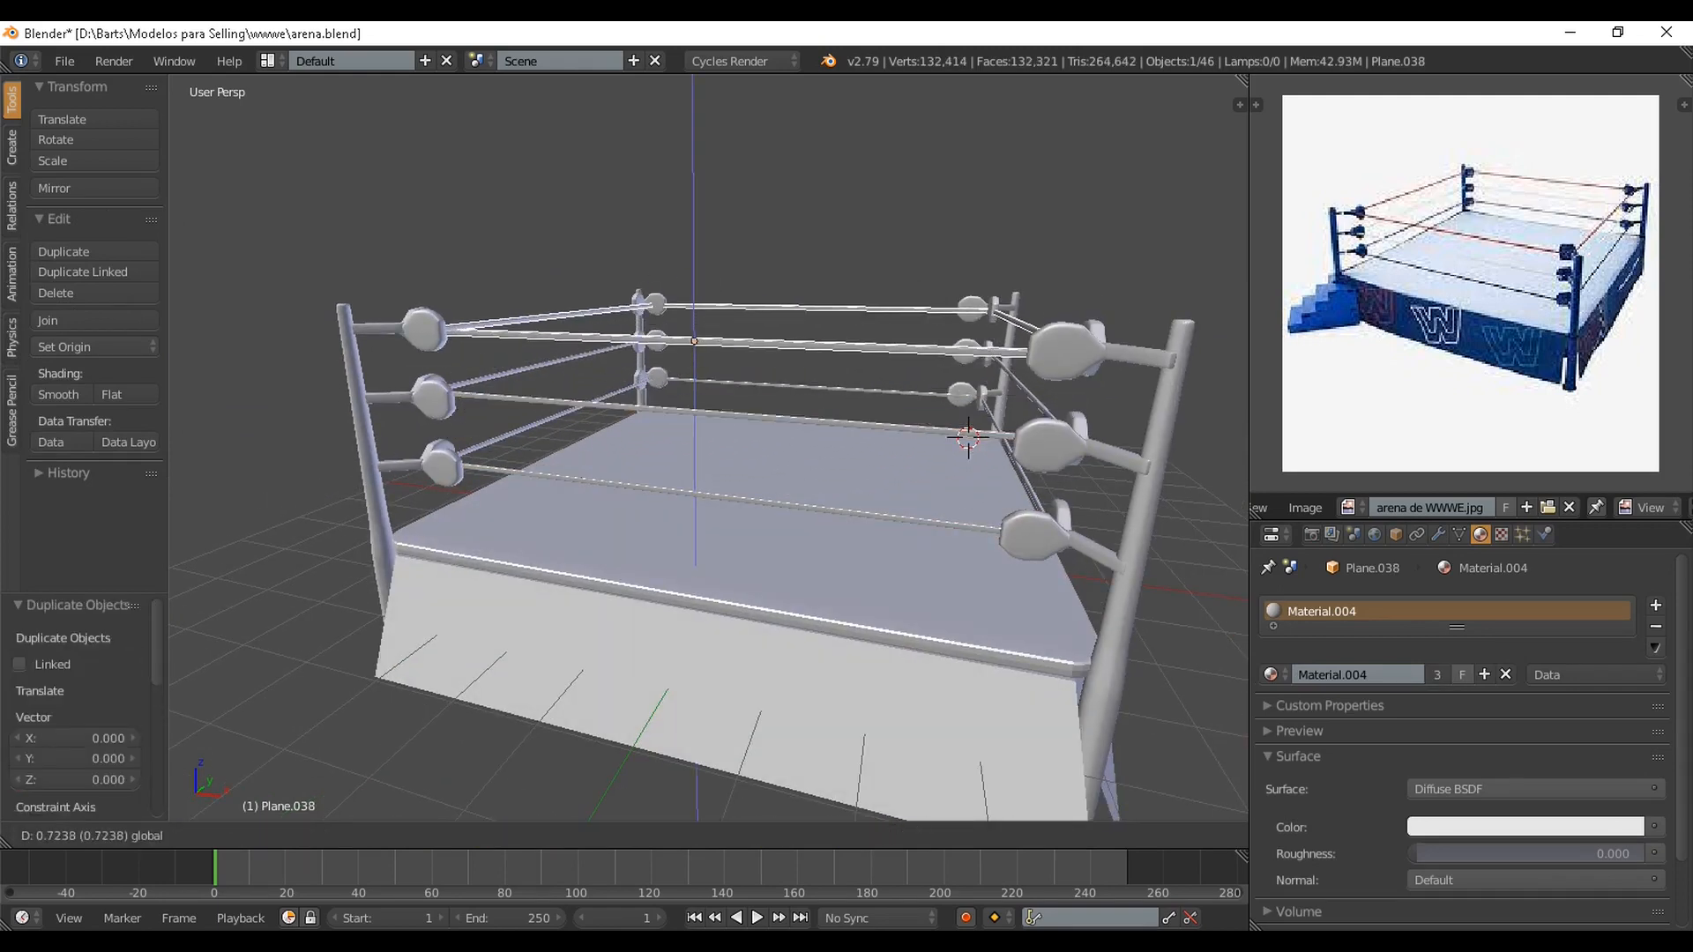
{"action": "left_click", "coordinate": [793, 459]}
{"action": "scroll", "coordinate": [793, 458], "scroll_direction": "down", "scroll_amount": 4}
{"action": "middle_click_drag", "start_coordinate": [794, 459], "coordinate": [661, 472]}
{"action": "key", "text": "ctrl+s"}
{"action": "left_click", "coordinate": [666, 472]}
Add a cube at the 3D cursor beside the ring's corner
{"action": "middle_click_drag", "start_coordinate": [432, 569], "coordinate": [618, 579]}
{"action": "key", "text": "shift+a"}
{"action": "mouse_move", "coordinate": [617, 580]}
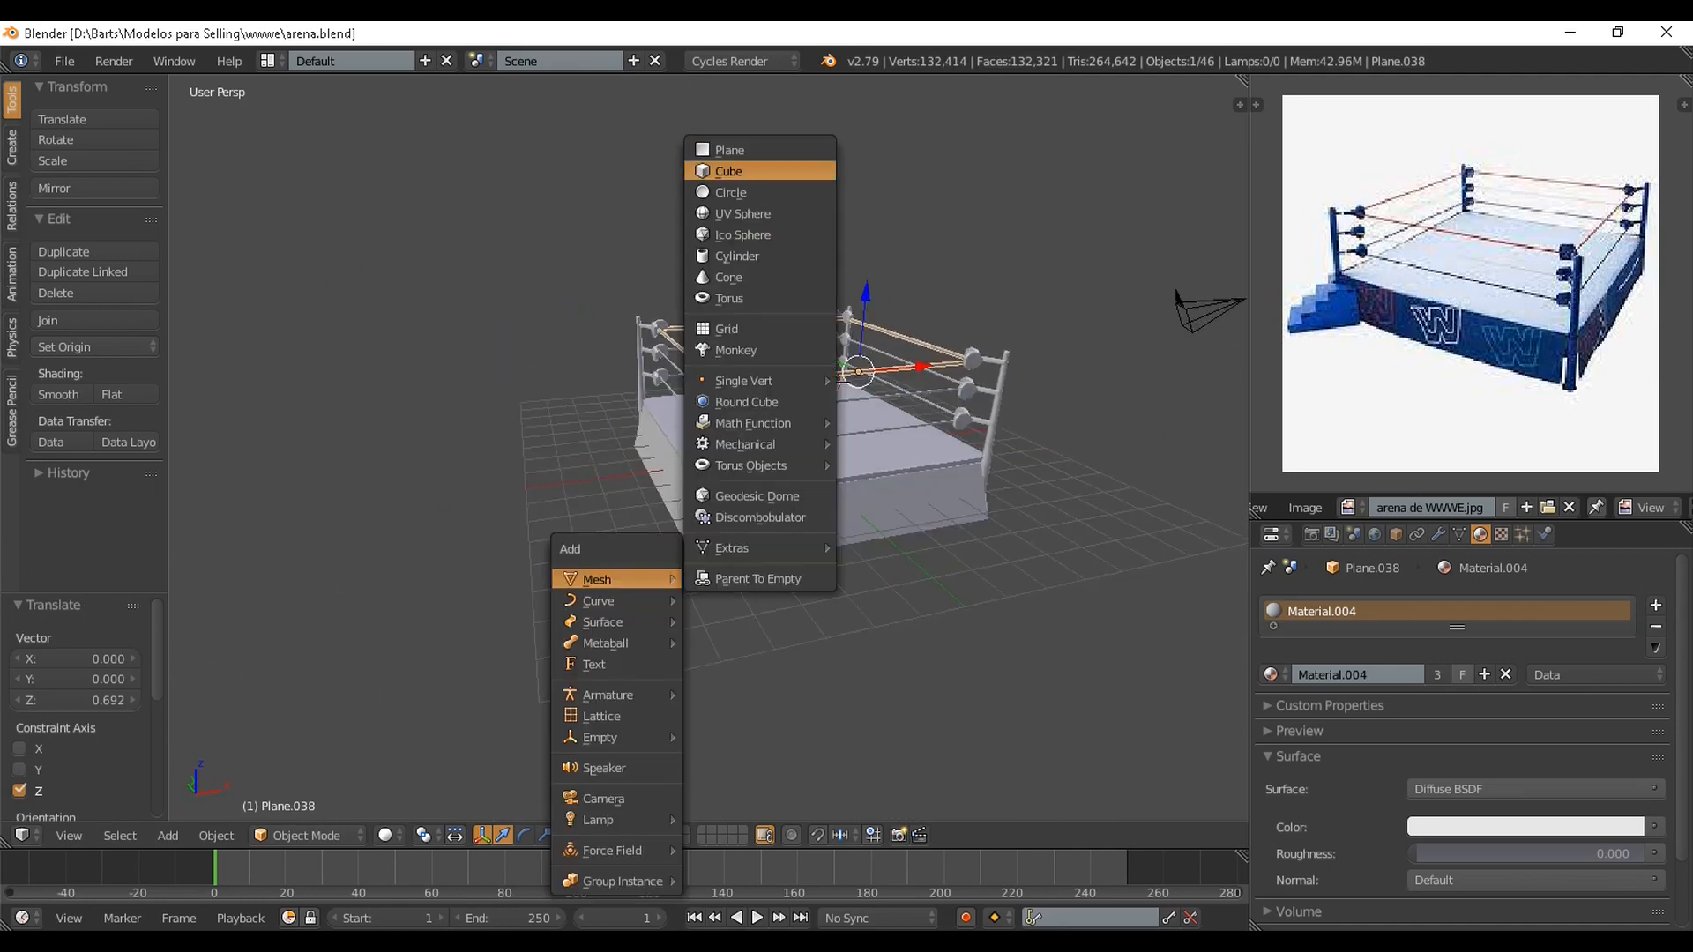
{"action": "left_click", "coordinate": [728, 171]}
{"action": "middle_click_drag", "start_coordinate": [729, 265], "coordinate": [547, 300]}
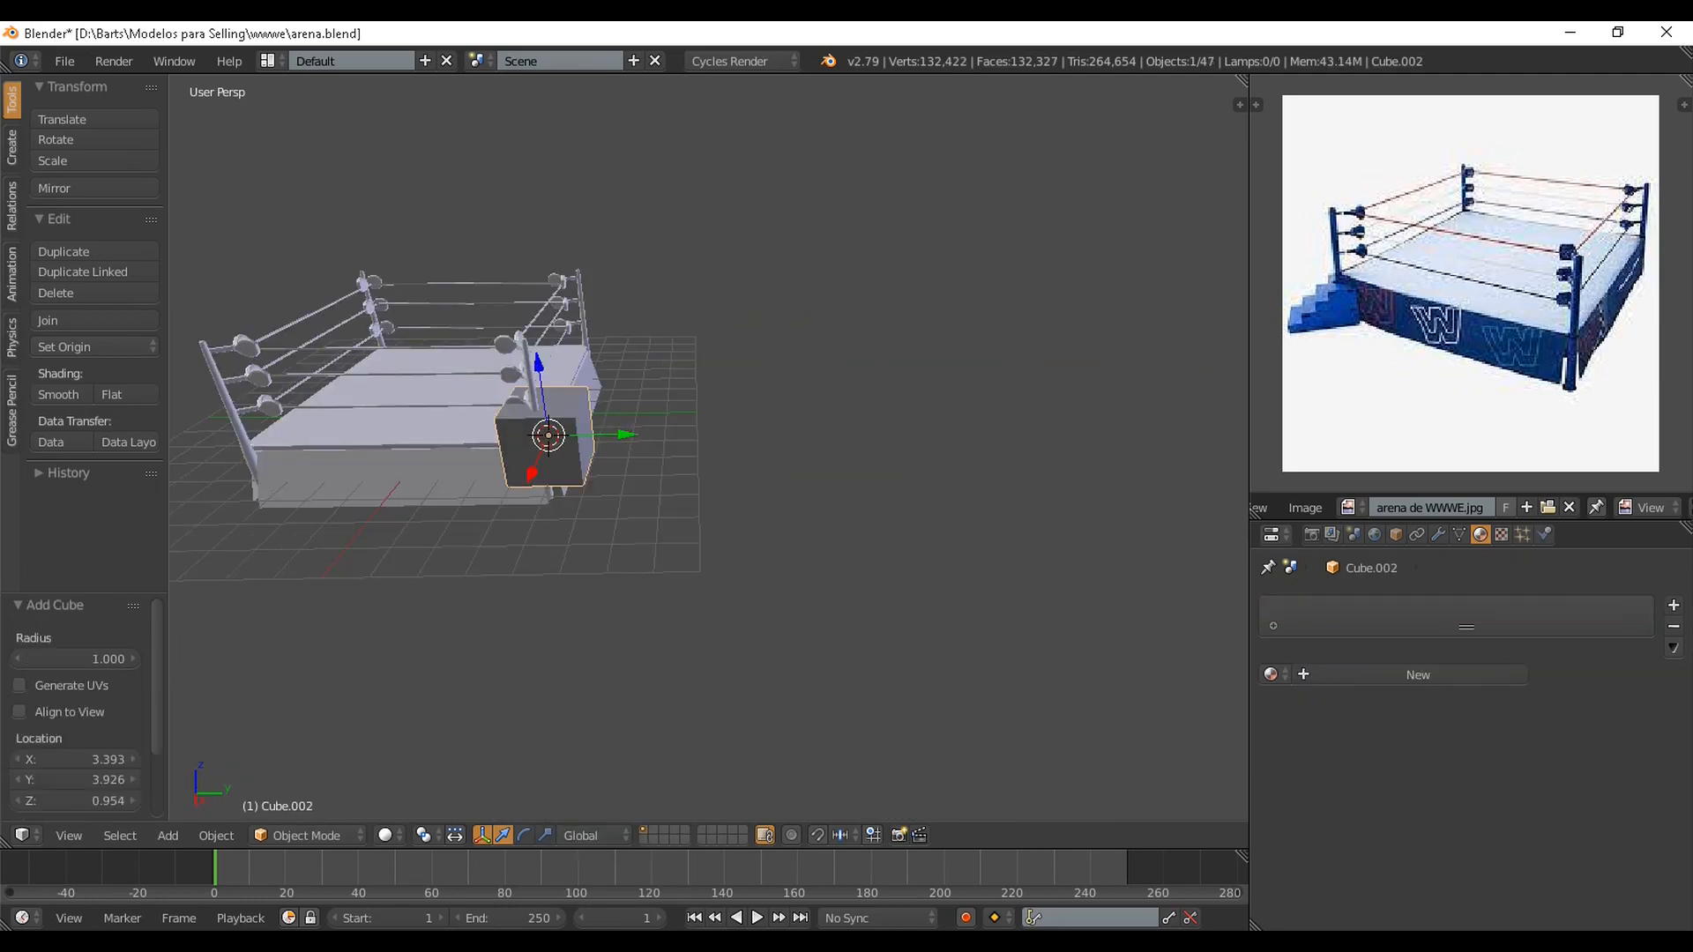
Move the new cube along Y until it is well clear of the ring
{"action": "left_click_drag", "start_coordinate": [626, 435], "coordinate": [1084, 433]}
{"action": "mouse_move", "coordinate": [1084, 433]}
{"action": "middle_mouse_down"}
{"action": "mouse_move", "coordinate": [1014, 441]}
{"action": "mouse_move", "coordinate": [1089, 441]}
{"action": "middle_mouse_up"}
{"action": "left_click_drag", "start_coordinate": [1050, 430], "coordinate": [832, 430]}
Flatten the cube into a low box by scaling it down along Z and by 0.691 along Y
{"action": "key", "text": "KP_1"}
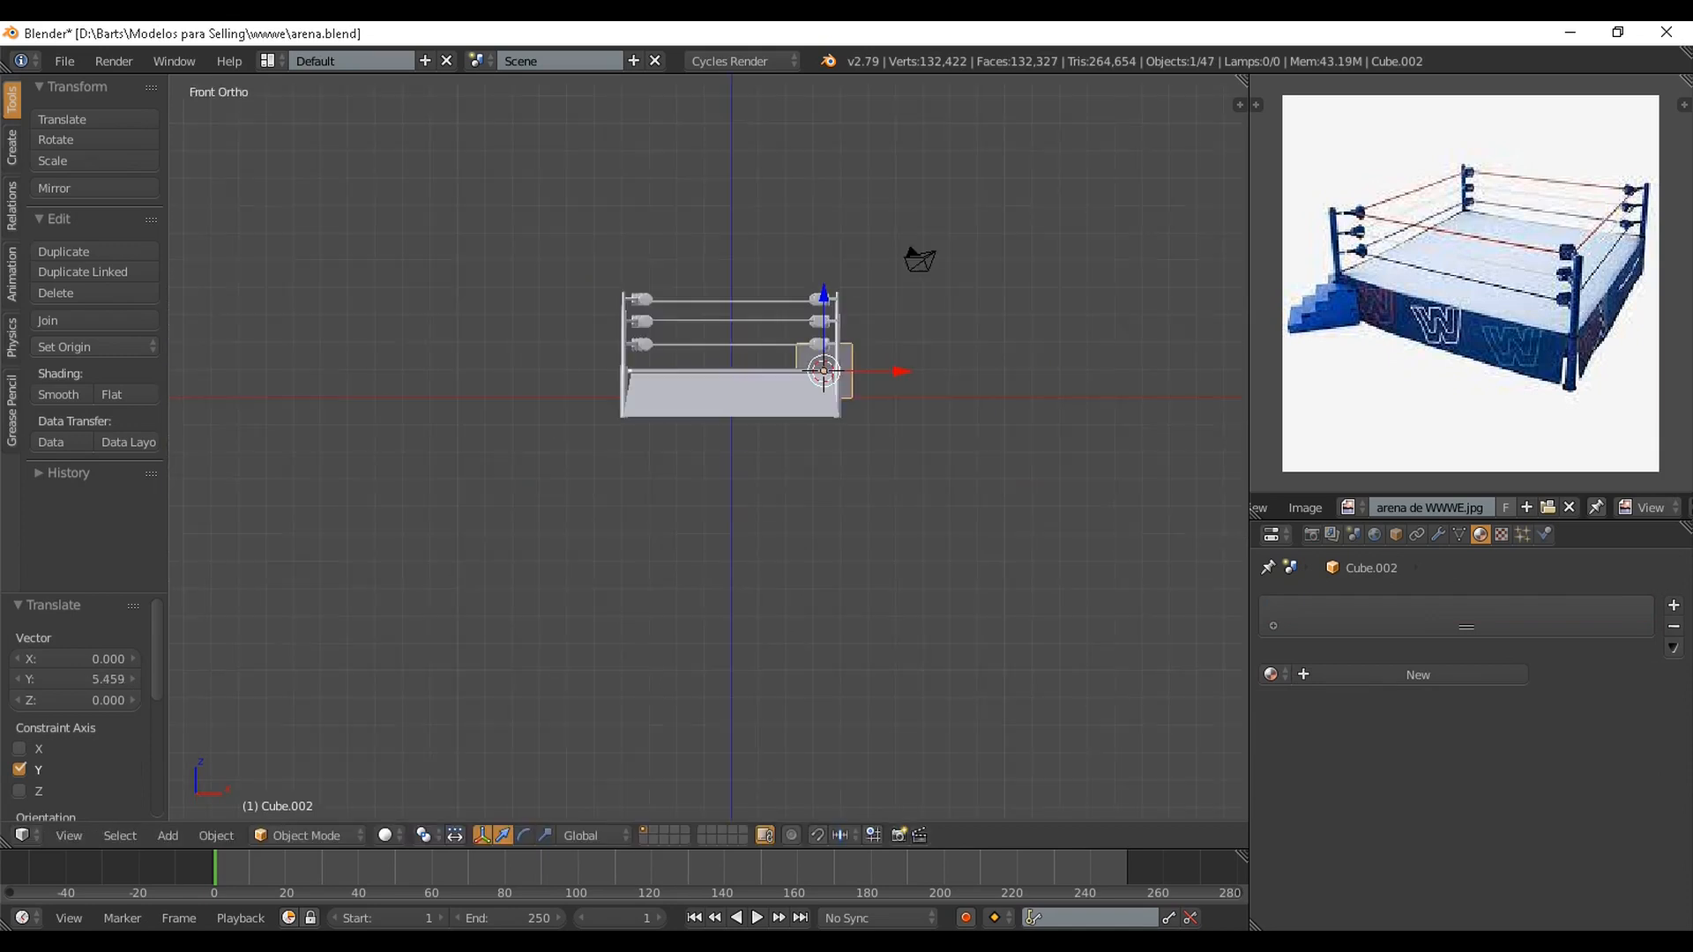
{"action": "key", "text": "KP_3"}
{"action": "scroll", "coordinate": [882, 459], "scroll_direction": "up", "scroll_amount": 5}
{"action": "middle_click_drag", "start_coordinate": [899, 471], "coordinate": [728, 736], "text": "shift"}
{"action": "key", "text": "s"}
{"action": "key", "text": "z"}
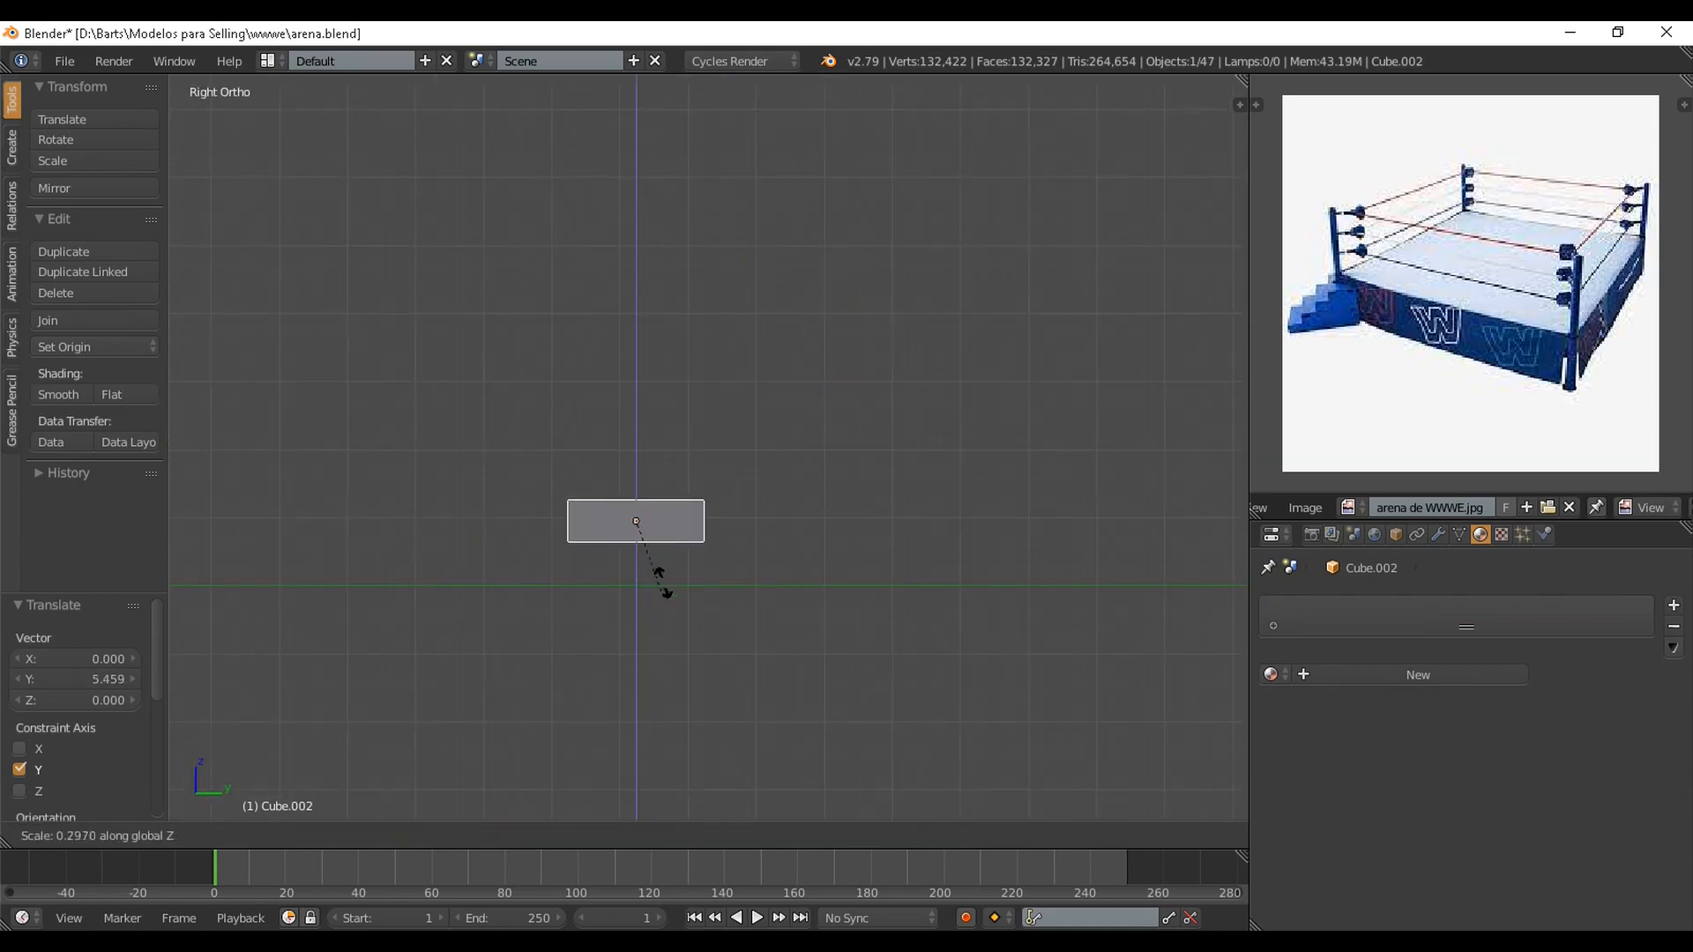
{"action": "left_click", "coordinate": [666, 593]}
{"action": "key", "text": "s"}
{"action": "left_click", "coordinate": [831, 574]}
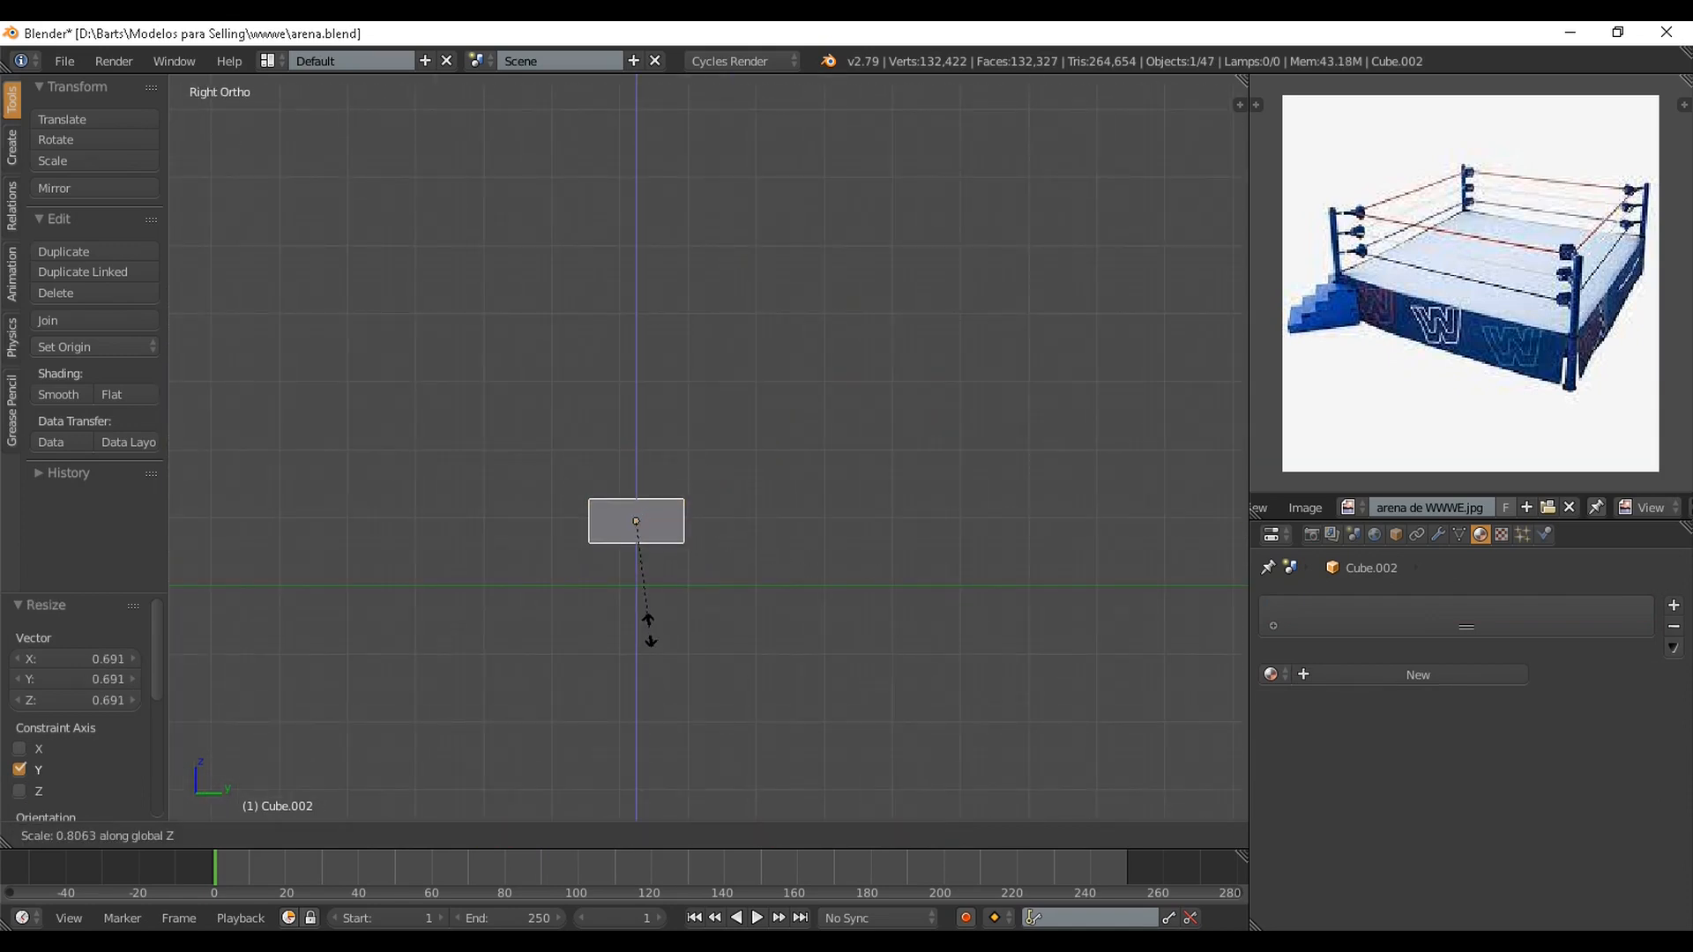
{"action": "key", "text": "s"}
{"action": "key", "text": "y"}
{"action": "left_click", "coordinate": [754, 573]}
Add a loop cut across the box's length and shift it by -0.168 along Y
{"action": "key", "text": "Tab"}
{"action": "middle_click_drag", "start_coordinate": [754, 574], "coordinate": [746, 631]}
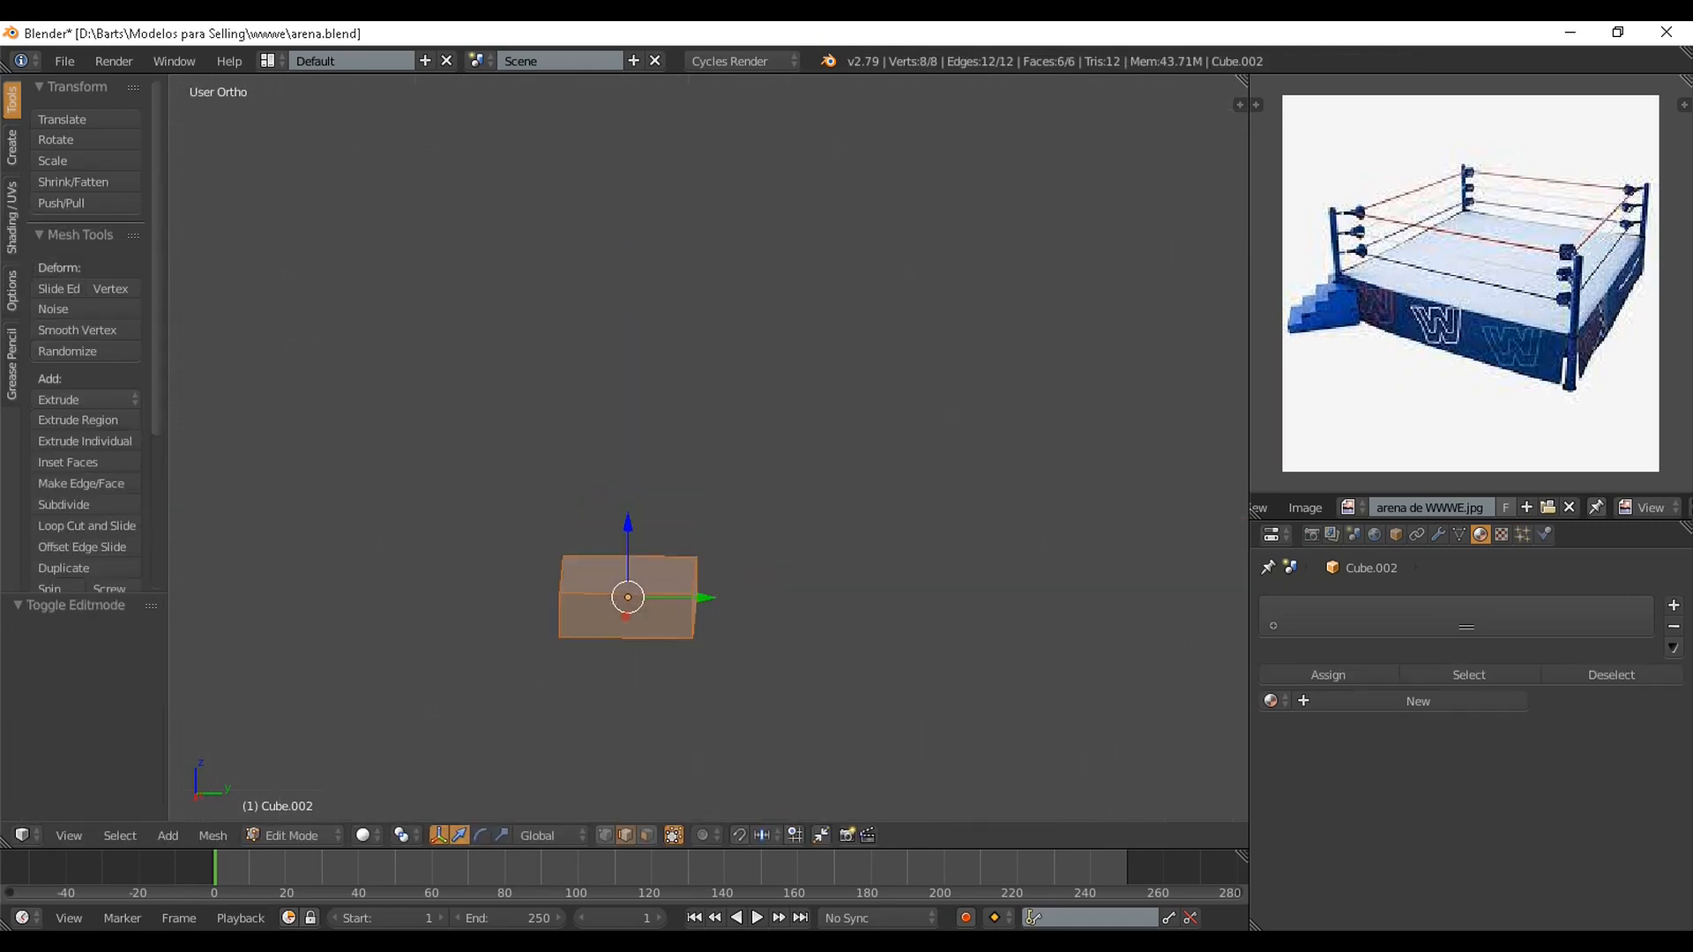
{"action": "left_click", "coordinate": [611, 626]}
{"action": "right_click", "coordinate": [612, 626]}
{"action": "key", "text": "g"}
{"action": "key", "text": "y"}
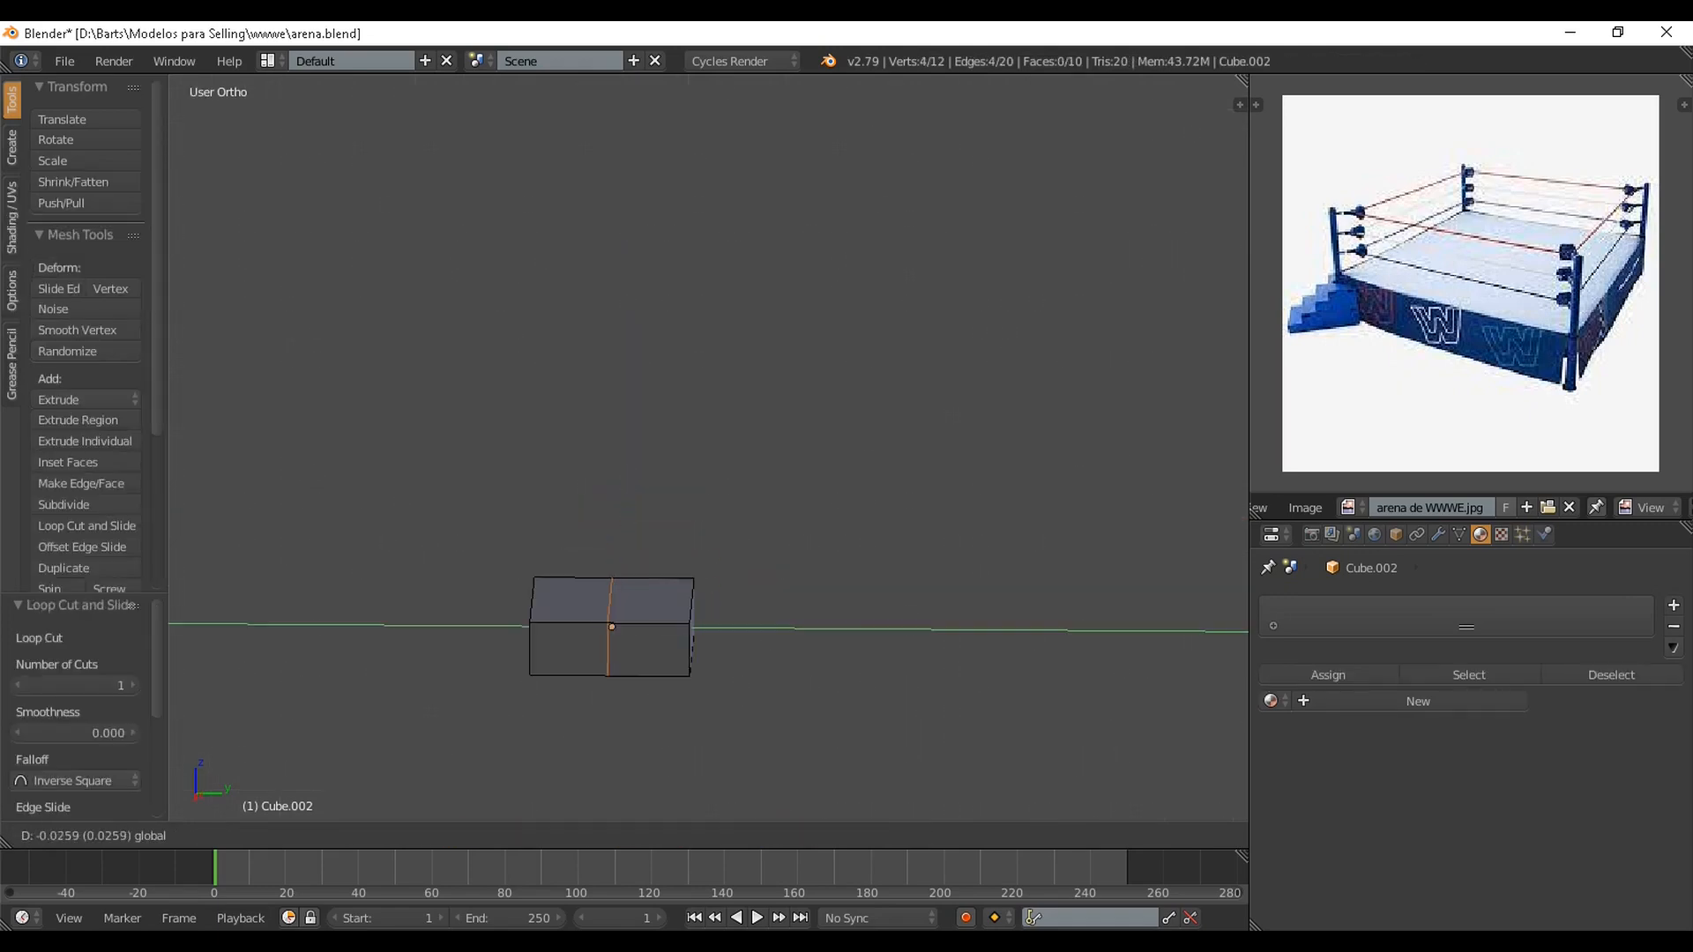
{"action": "left_click", "coordinate": [598, 626]}
Extrude the top face of the box's shorter section 0.764 along Z to form the second step
{"action": "key", "text": "KP_3"}
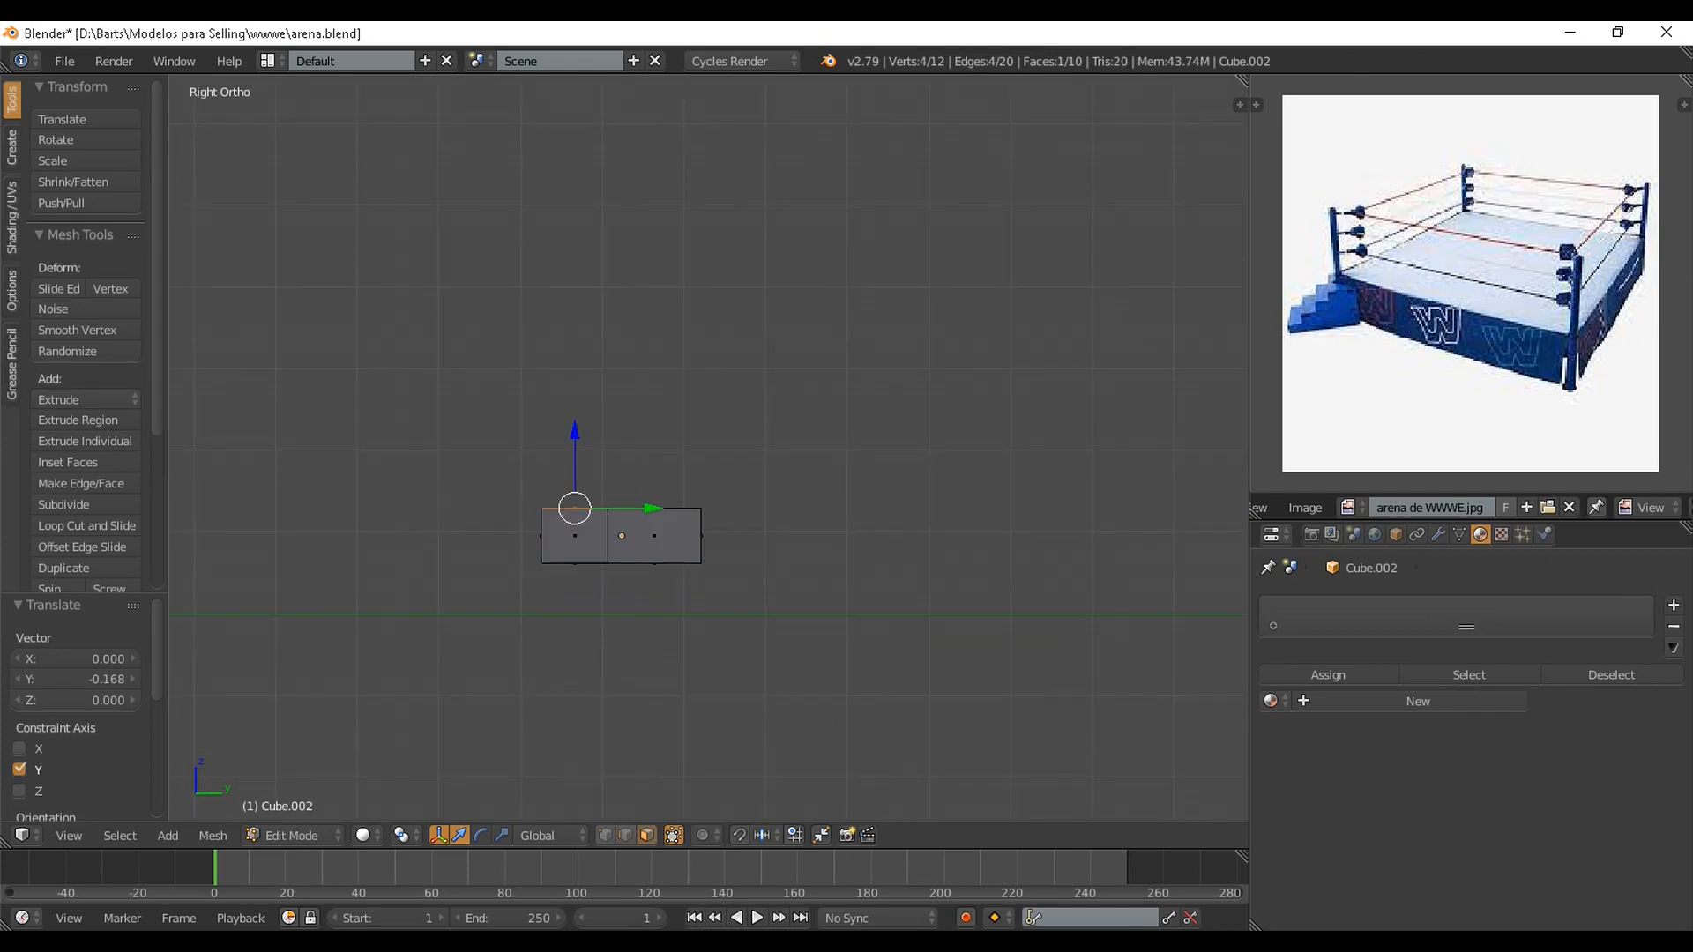
{"action": "key", "text": "e"}
{"action": "left_click_drag", "start_coordinate": [575, 364], "coordinate": [575, 364]}
{"action": "middle_click_drag", "start_coordinate": [575, 363], "coordinate": [618, 379]}
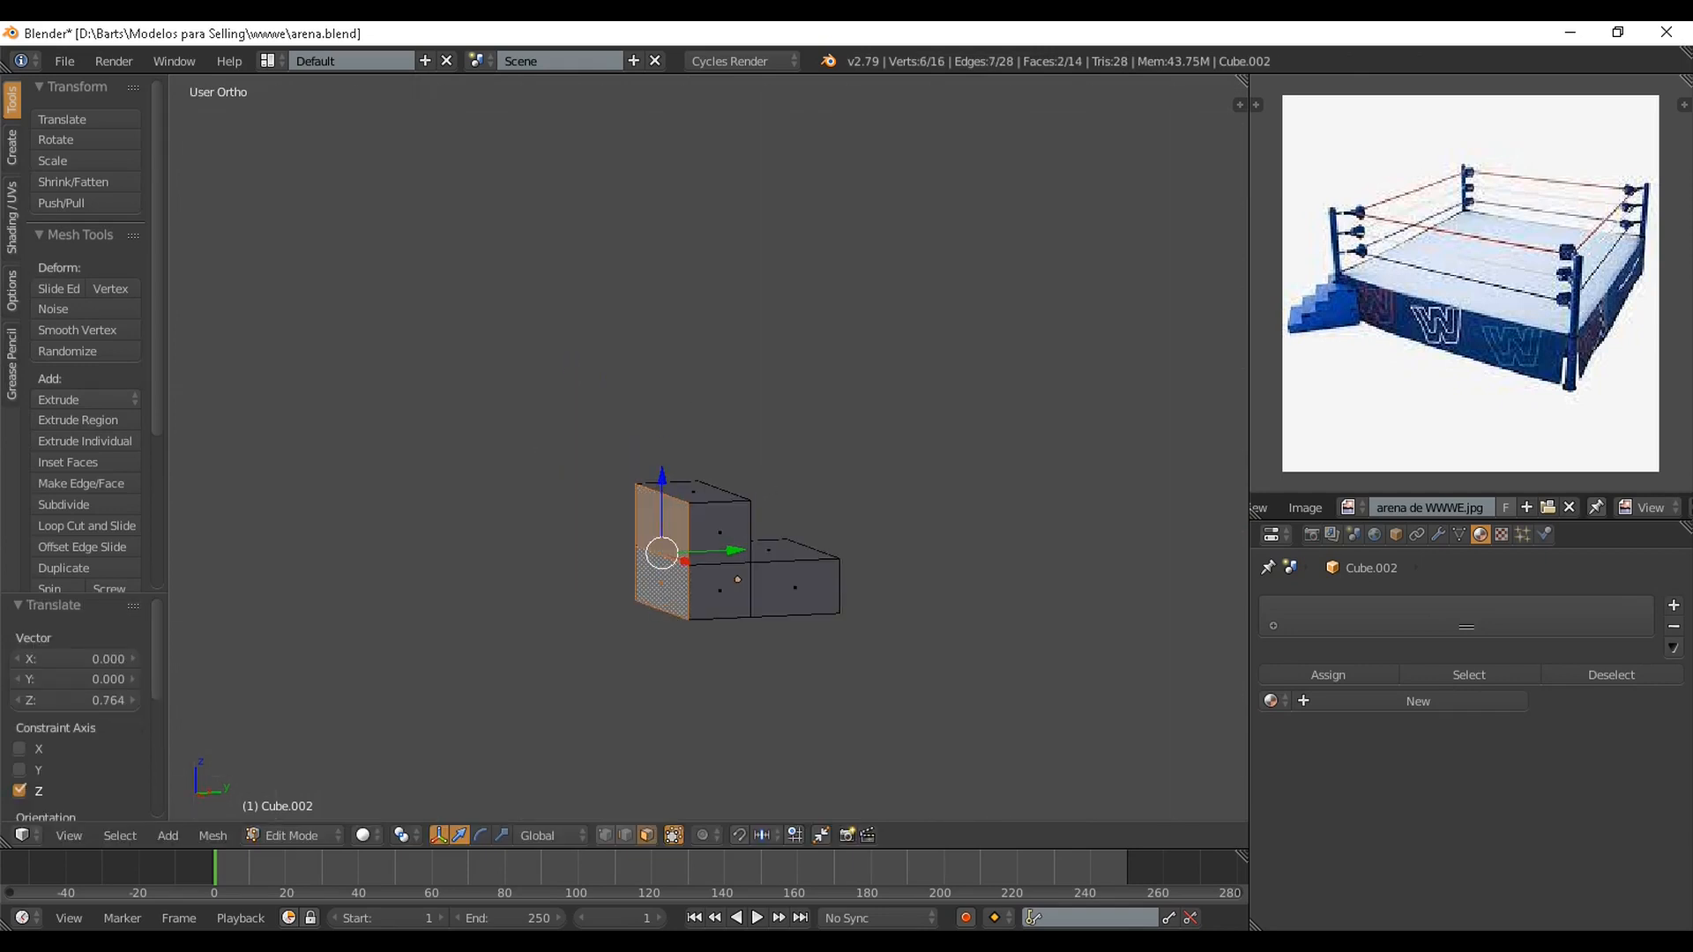
Extrude the two back faces outward along negative Y and raise the new section's top face by 0.764 to form the third step
{"action": "key", "text": "KP_3"}
{"action": "left_click_drag", "start_coordinate": [620, 506], "coordinate": [553, 506]}
{"action": "middle_click_drag", "start_coordinate": [553, 506], "coordinate": [588, 557]}
{"action": "right_click", "coordinate": [598, 620]}
{"action": "key", "text": "e"}
{"action": "right_click", "coordinate": [598, 620]}
{"action": "key", "text": "KP_3"}
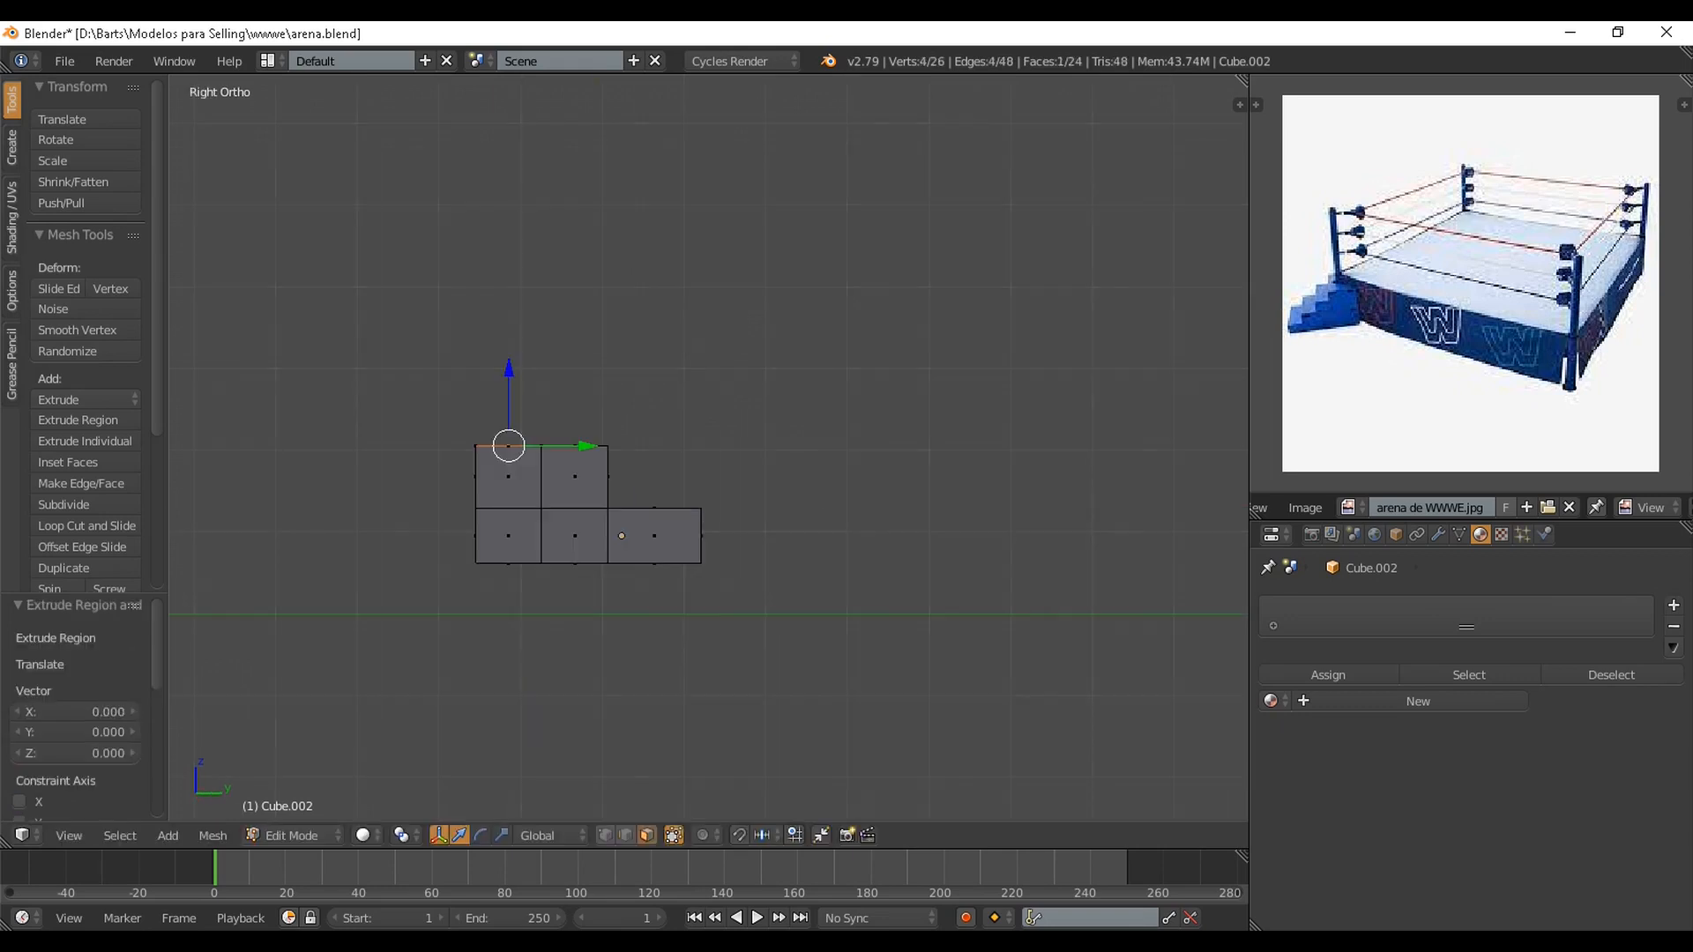
{"action": "left_click_drag", "start_coordinate": [509, 313], "coordinate": [508, 308]}
{"action": "middle_click_drag", "start_coordinate": [508, 308], "coordinate": [542, 320]}
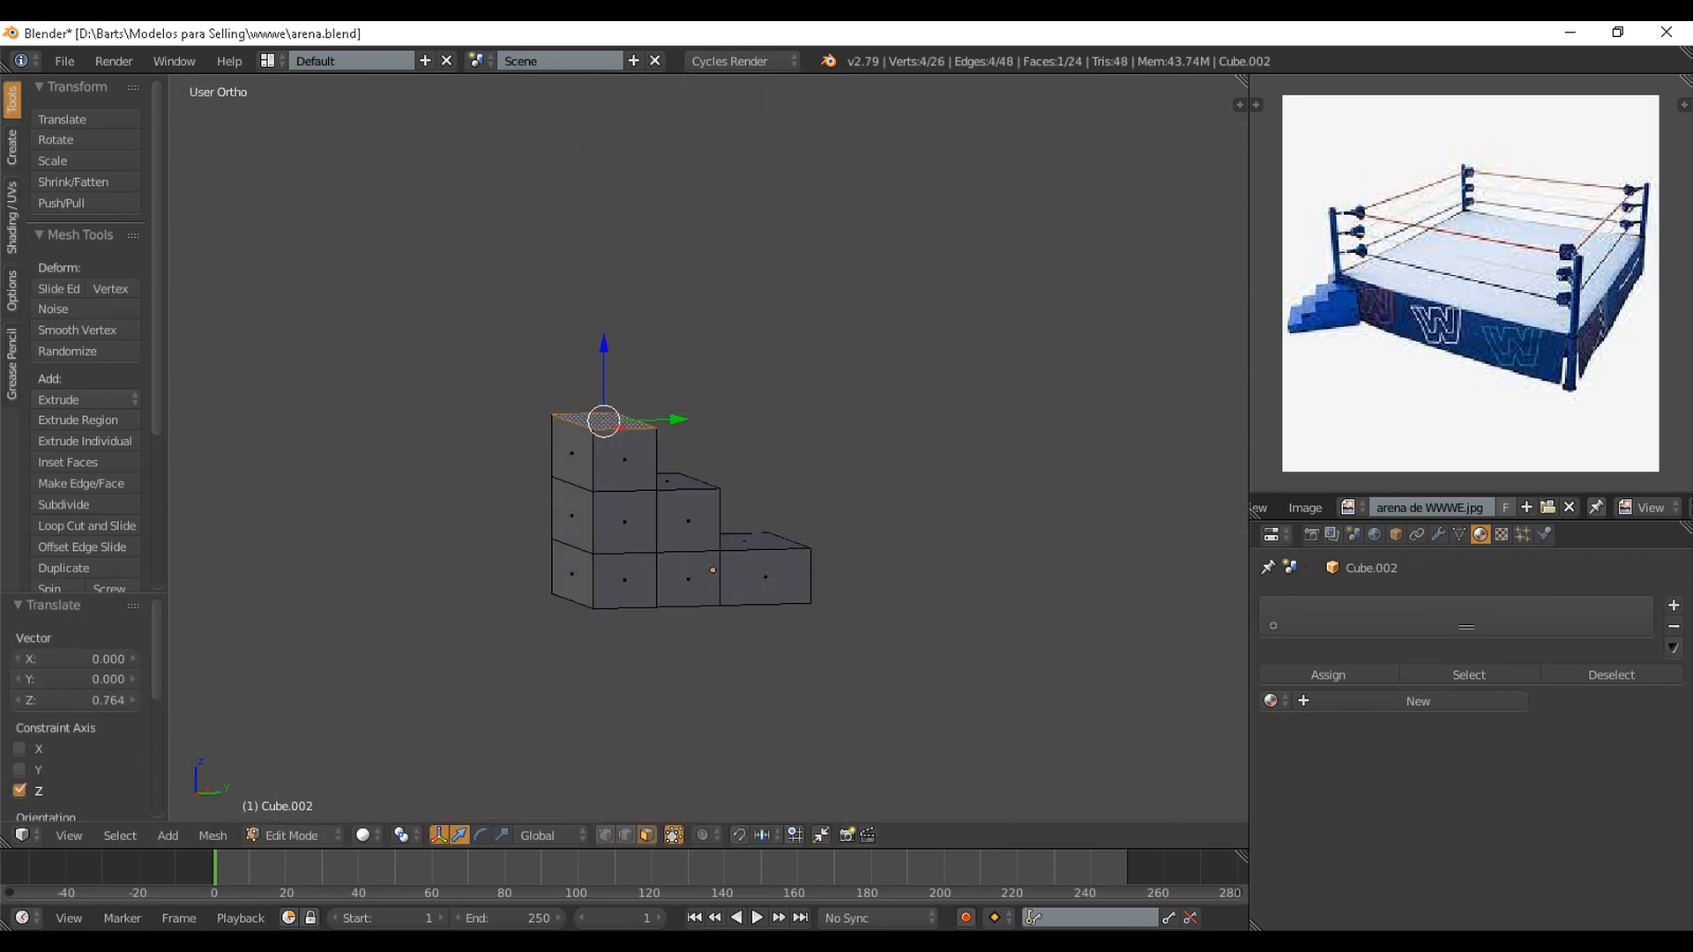
Extrude the three back faces outward and raise the new section's top face to form the fourth step
{"action": "right_click", "coordinate": [572, 452], "text": "shift"}
{"action": "key", "text": "KP_3"}
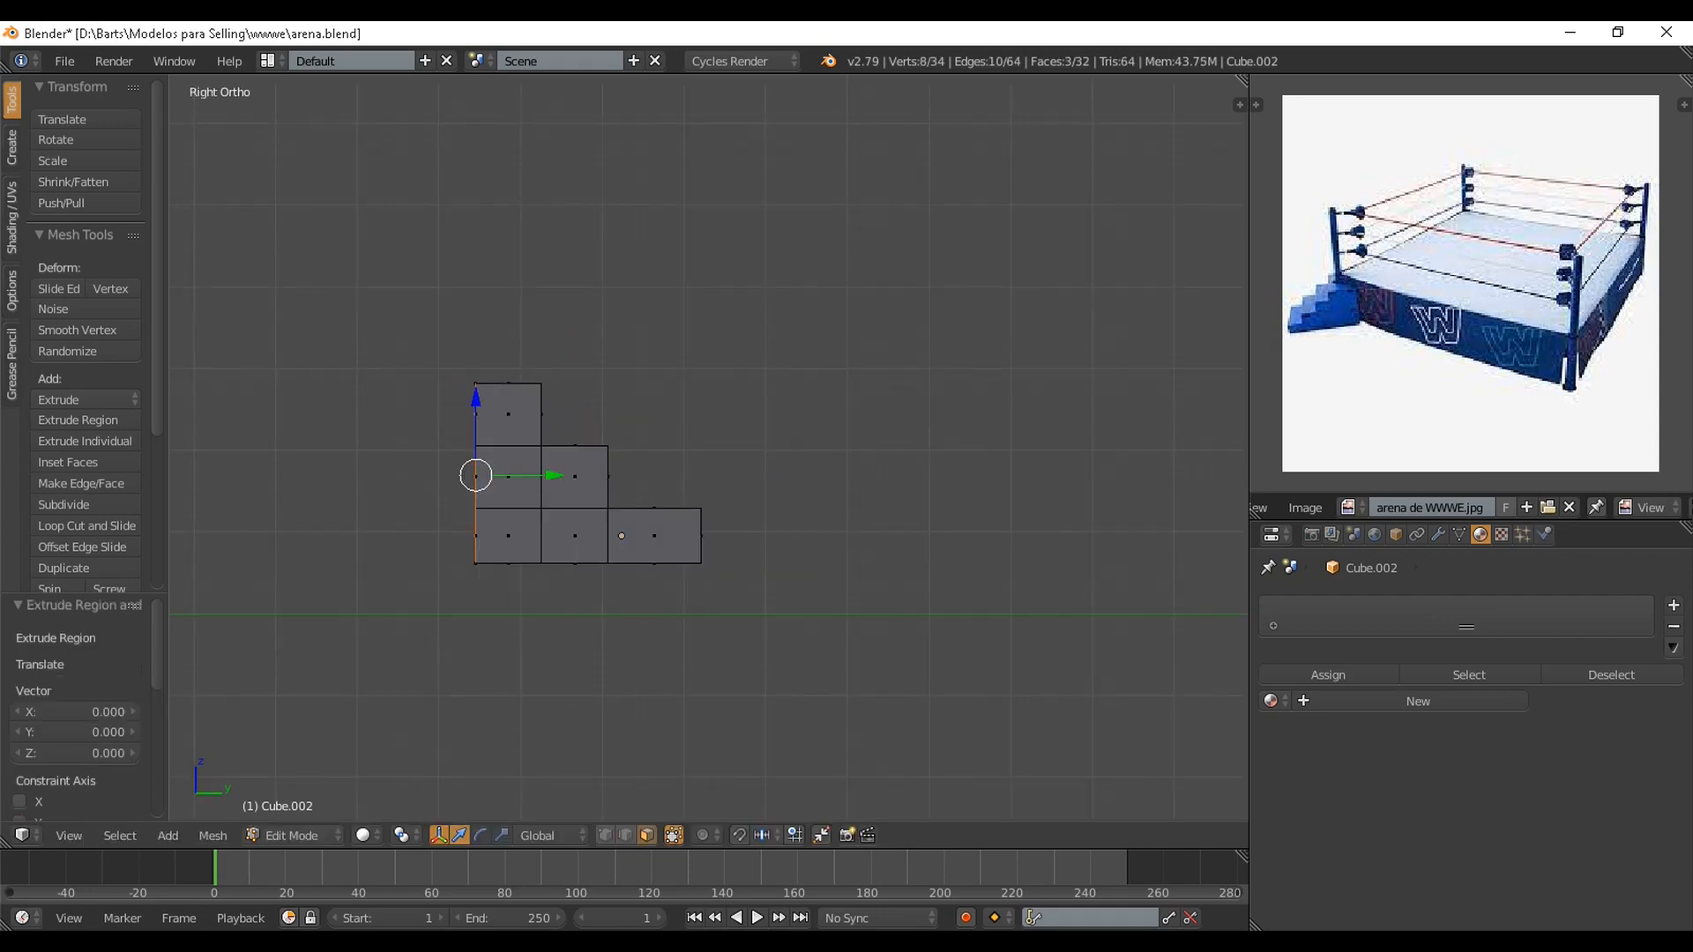
{"action": "left_click", "coordinate": [622, 535]}
{"action": "middle_click_drag", "start_coordinate": [622, 535], "coordinate": [803, 658]}
{"action": "left_click", "coordinate": [736, 622]}
{"action": "key", "text": "Tab"}
Widen the staircase along X and save the file over the existing one
{"action": "scroll", "coordinate": [736, 621], "scroll_direction": "down", "scroll_amount": 3}
{"action": "key", "text": "s"}
{"action": "key", "text": "x"}
{"action": "left_click", "coordinate": [816, 718]}
{"action": "key", "text": "ctrl+s"}
{"action": "left_click", "coordinate": [803, 658]}
Give the staircase a new material and add Bevel and Subdivision Surface modifiers to it
{"action": "left_click", "coordinate": [1416, 675]}
{"action": "left_click", "coordinate": [1438, 534]}
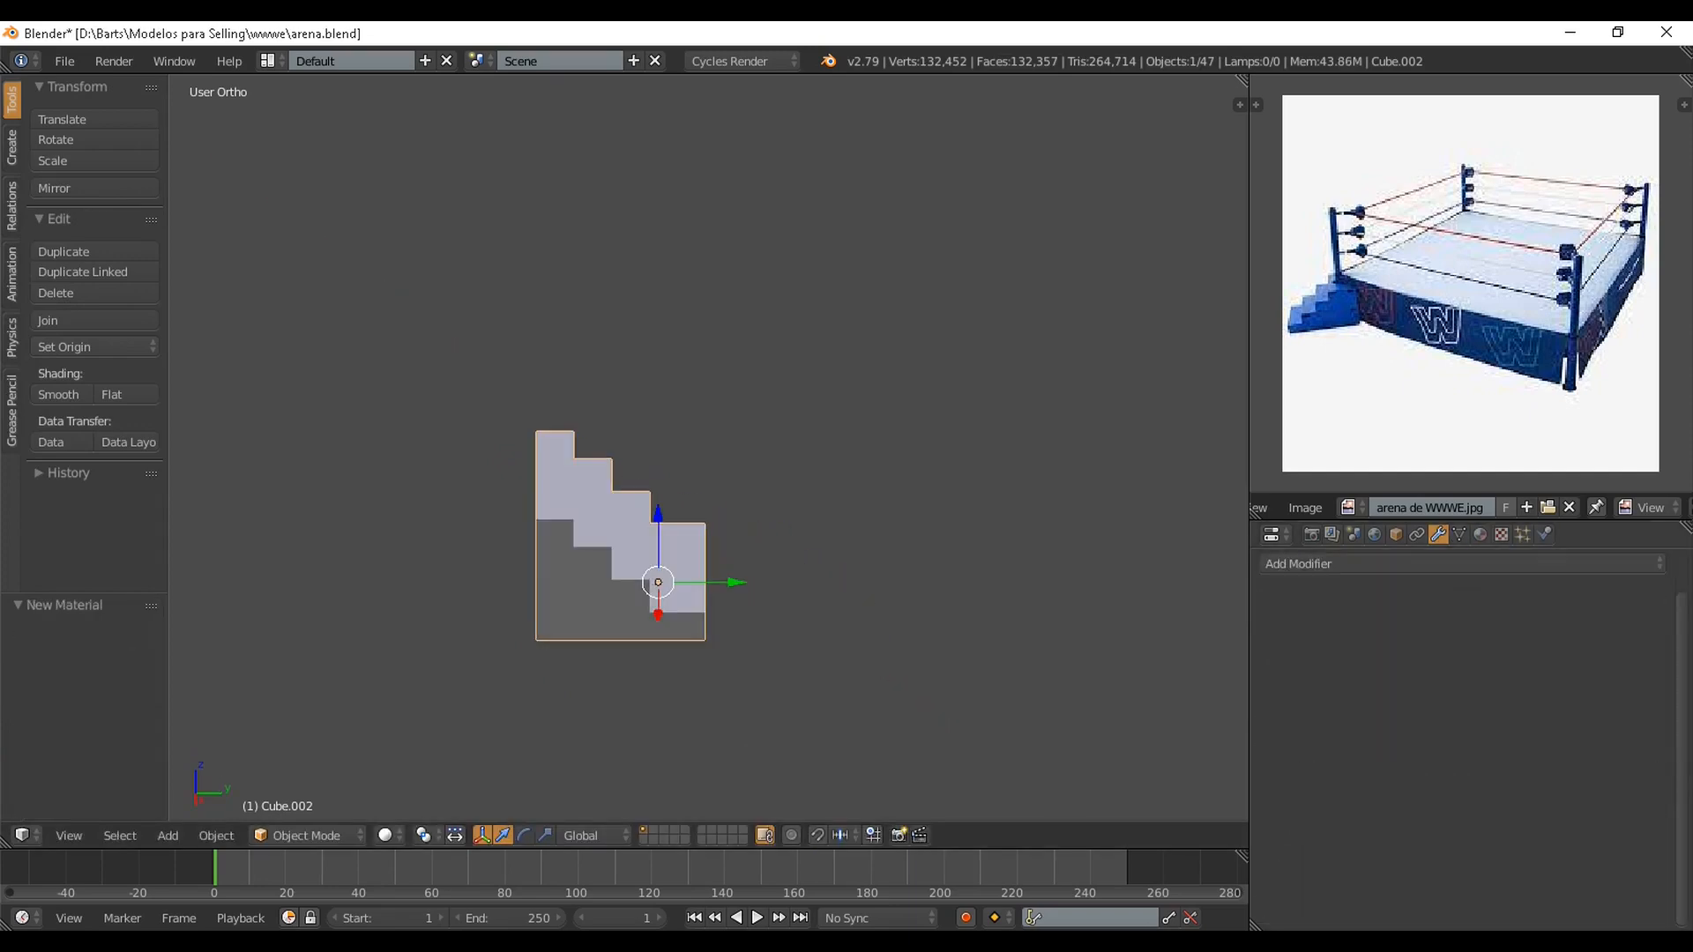
{"action": "left_click", "coordinate": [1376, 563]}
{"action": "left_click", "coordinate": [1274, 212]}
{"action": "middle_click_drag", "start_coordinate": [891, 521], "coordinate": [745, 554]}
{"action": "scroll", "coordinate": [745, 554], "scroll_direction": "up", "scroll_amount": 1}
{"action": "left_click", "coordinate": [1331, 563]}
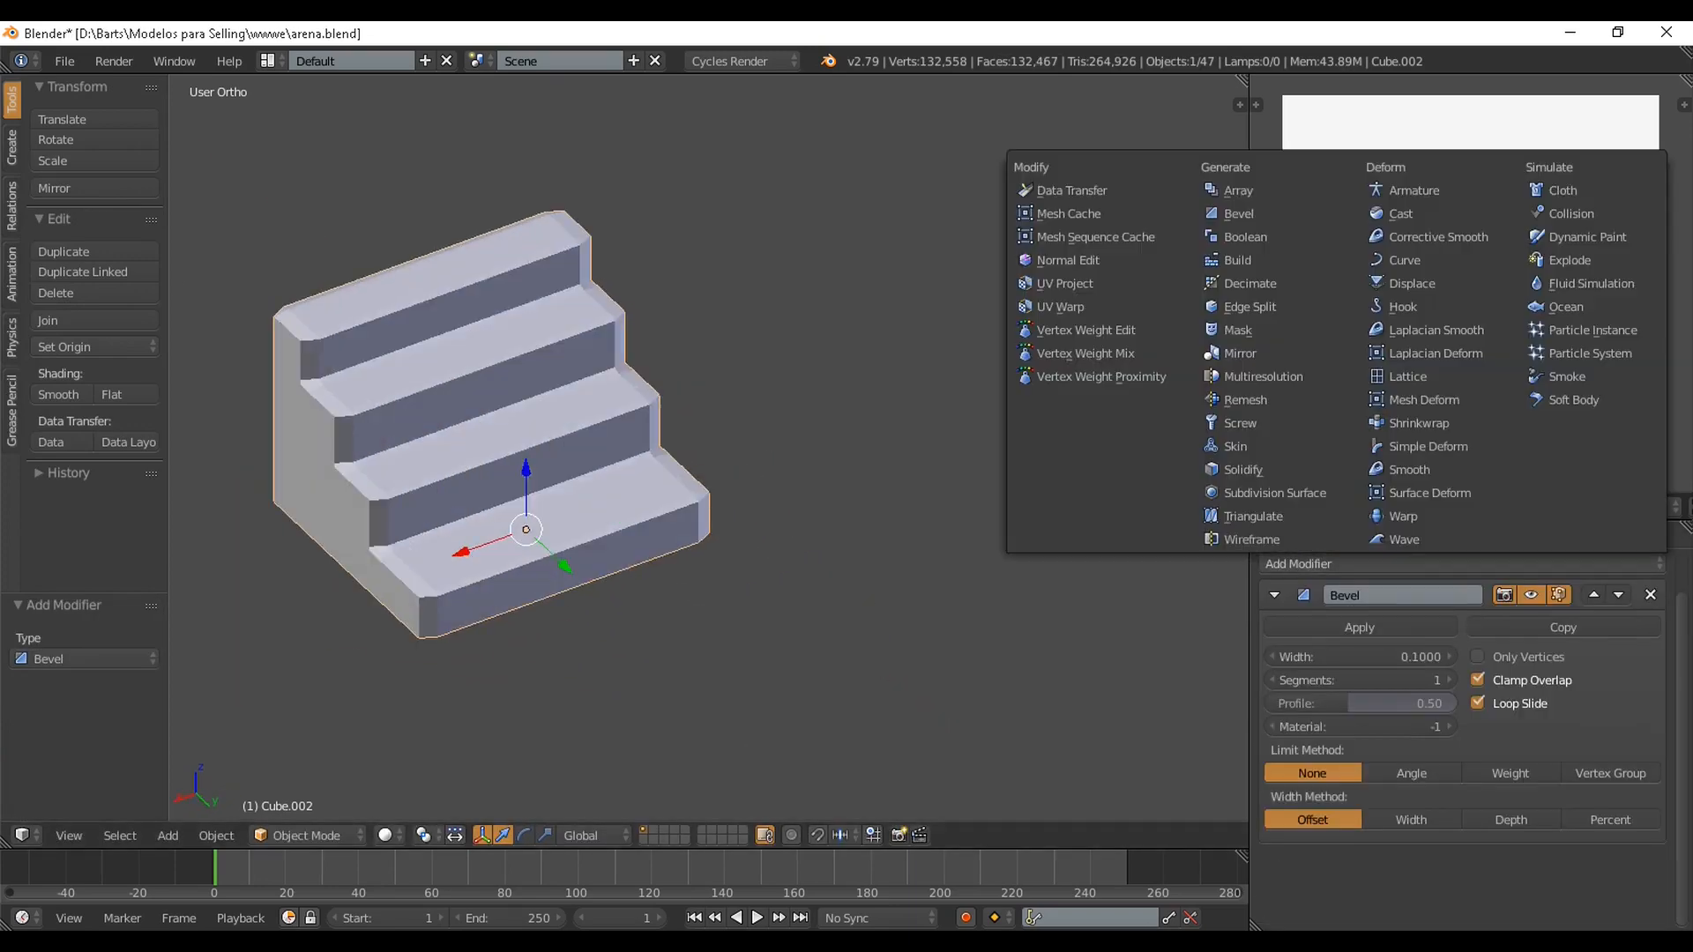
{"action": "left_click", "coordinate": [1270, 492]}
{"action": "middle_click_drag", "start_coordinate": [882, 529], "coordinate": [917, 516]}
{"action": "scroll", "coordinate": [917, 516], "scroll_direction": "up", "scroll_amount": 1}
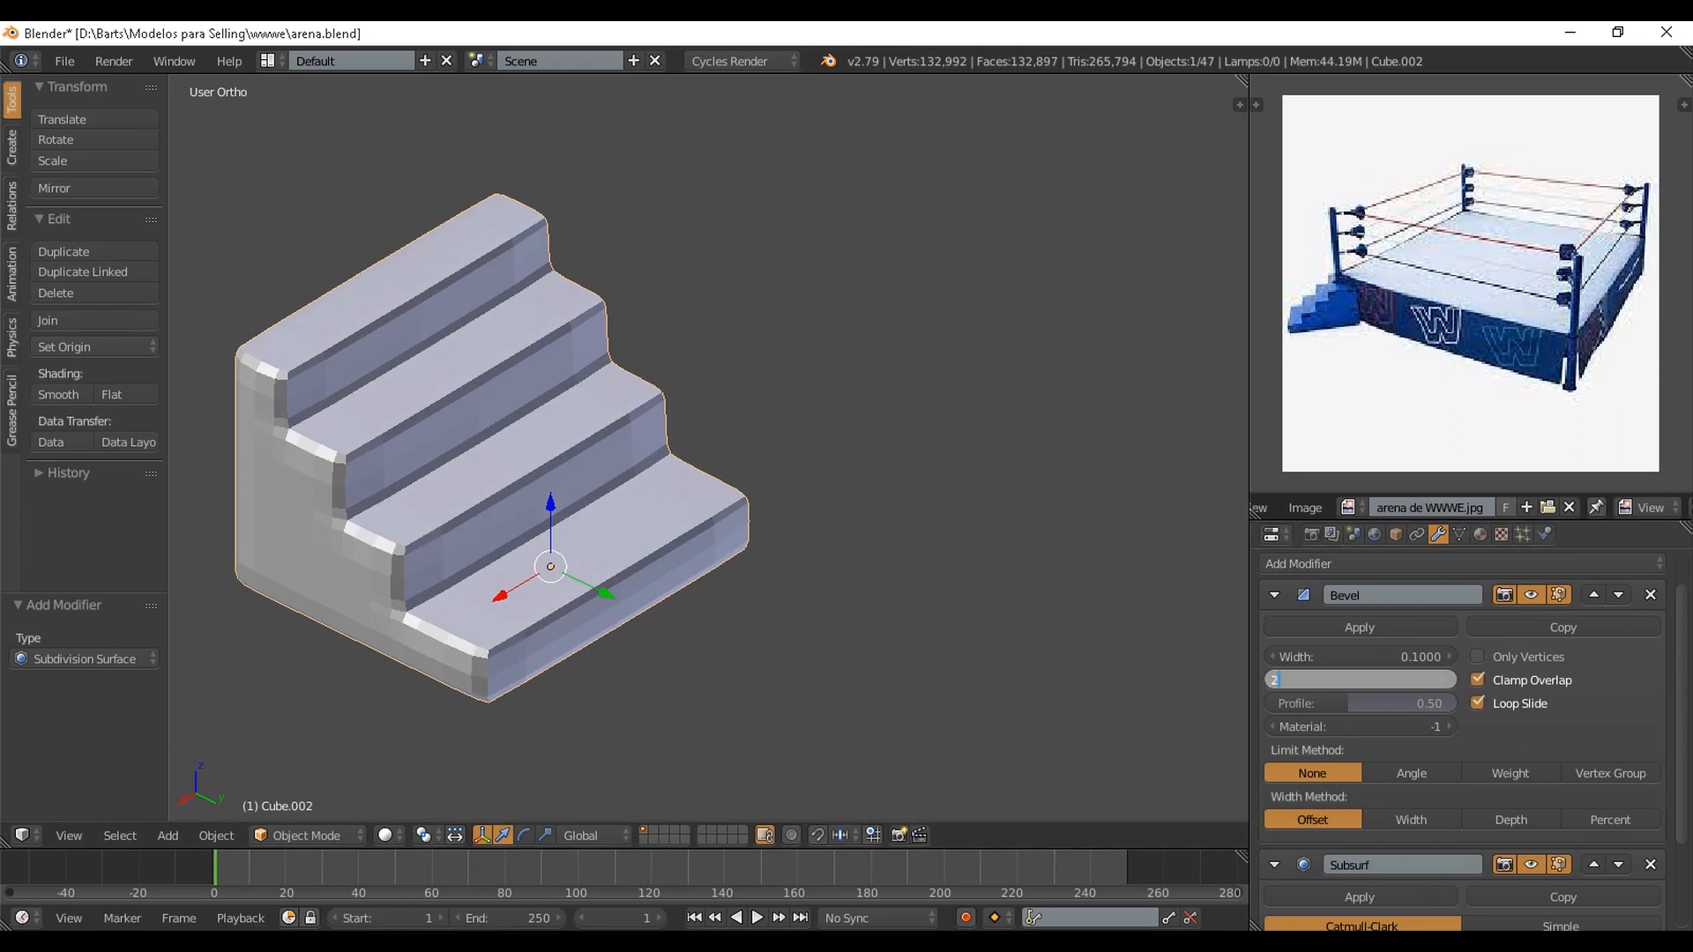
Set the staircase's Bevel modifier to 2 segments with the Angle limit method
{"action": "key", "text": "Return"}
{"action": "left_click", "coordinate": [1412, 773]}
{"action": "left_click", "coordinate": [1511, 773]}
{"action": "left_click", "coordinate": [1412, 773]}
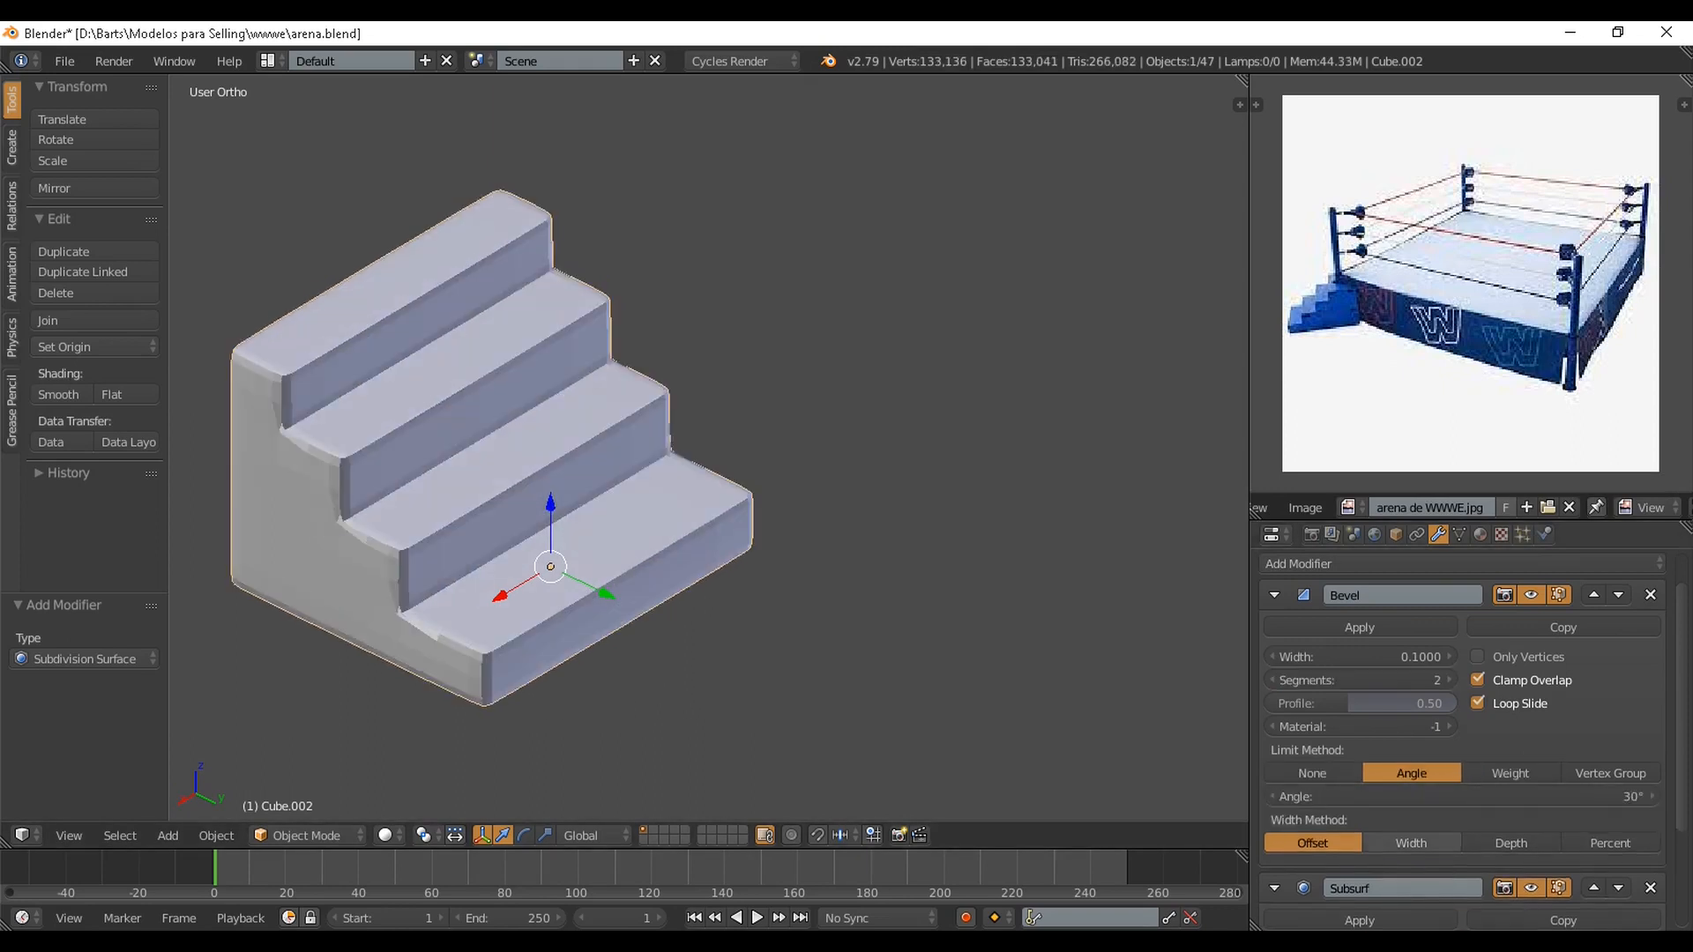
Apply smooth shading to the staircase and save the file
{"action": "left_click", "coordinate": [59, 394]}
{"action": "scroll", "coordinate": [670, 494], "scroll_direction": "down", "scroll_amount": 3}
{"action": "key", "text": "ctrl+s"}
{"action": "key", "text": "Return"}
{"action": "mouse_move", "coordinate": [688, 480]}
{"action": "middle_mouse_down"}
{"action": "mouse_move", "coordinate": [630, 498]}
{"action": "mouse_move", "coordinate": [723, 476]}
{"action": "mouse_move", "coordinate": [677, 361]}
{"action": "middle_mouse_up"}
{"action": "scroll", "coordinate": [1411, 750], "scroll_direction": "down", "scroll_amount": 3}
{"action": "scroll", "coordinate": [635, 494], "scroll_direction": "down", "scroll_amount": 1}
{"action": "key", "text": "ctrl+s"}
{"action": "key", "text": "Return"}
Move the staircase by -28.279 along Y to bring it in front of the ring
{"action": "scroll", "coordinate": [670, 485], "scroll_direction": "down", "scroll_amount": 4}
{"action": "key", "text": "KP_7"}
{"action": "scroll", "coordinate": [719, 476], "scroll_direction": "down", "scroll_amount": 4}
{"action": "key", "text": "Return"}
{"action": "scroll", "coordinate": [711, 615], "scroll_direction": "up", "scroll_amount": 7}
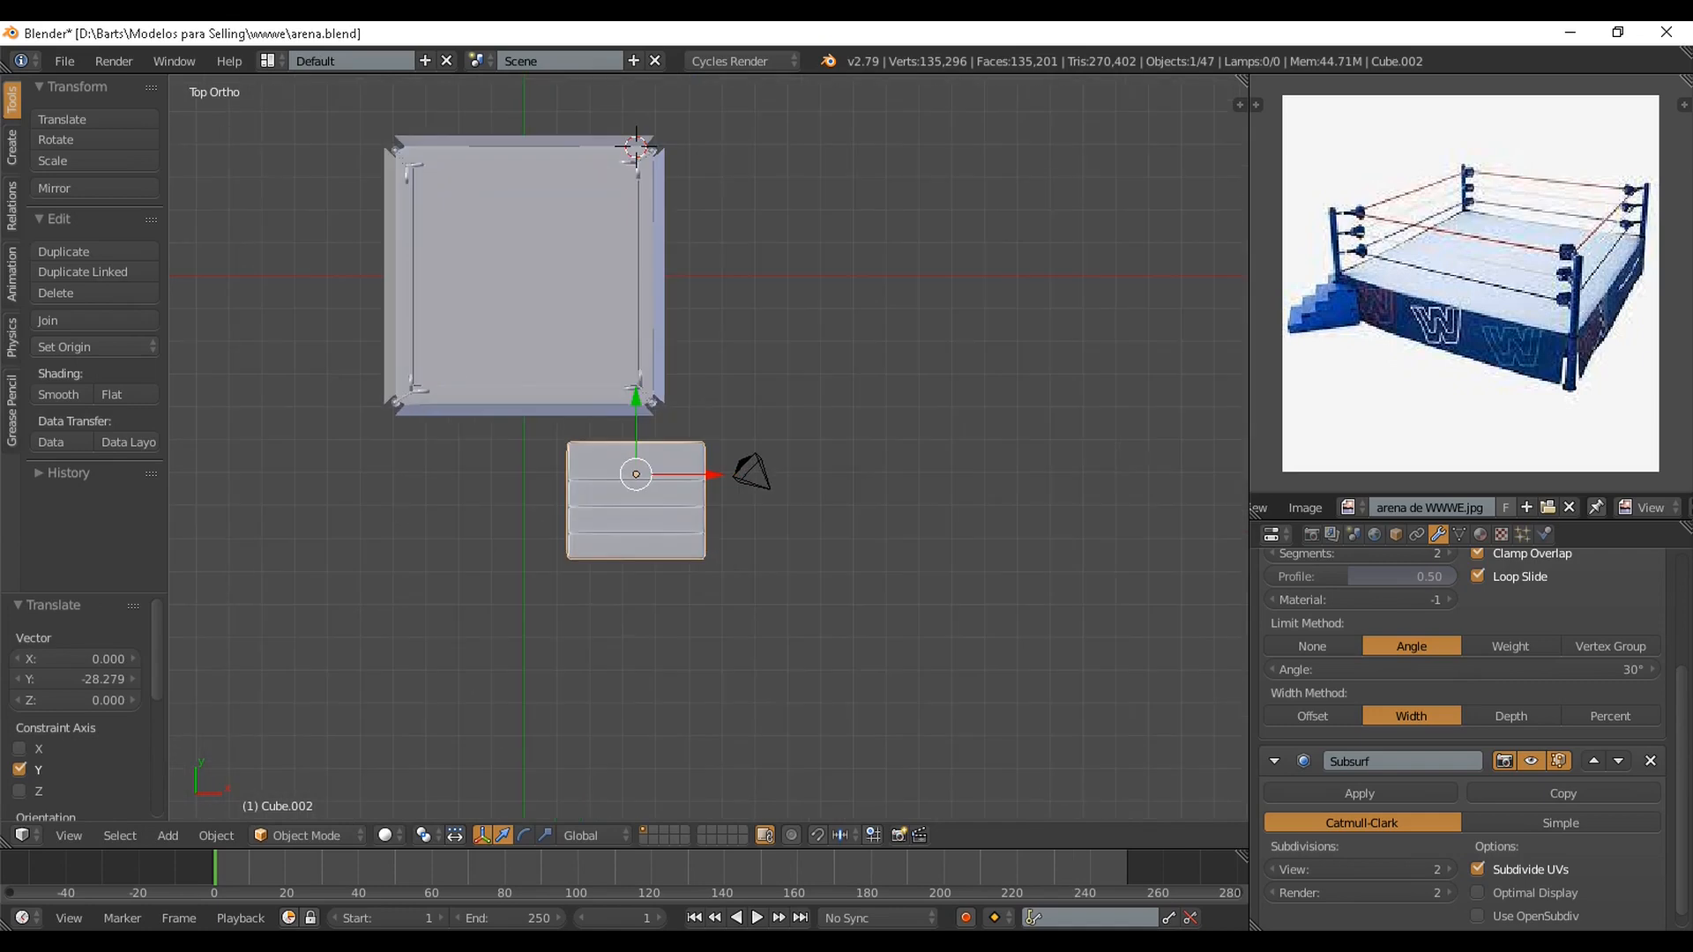
Rotate the staircase -124° about Z, scale it to 0.643 and place it diagonally at the ring's corner
{"action": "key", "text": "r"}
{"action": "left_click", "coordinate": [483, 676]}
{"action": "left_click", "coordinate": [668, 473]}
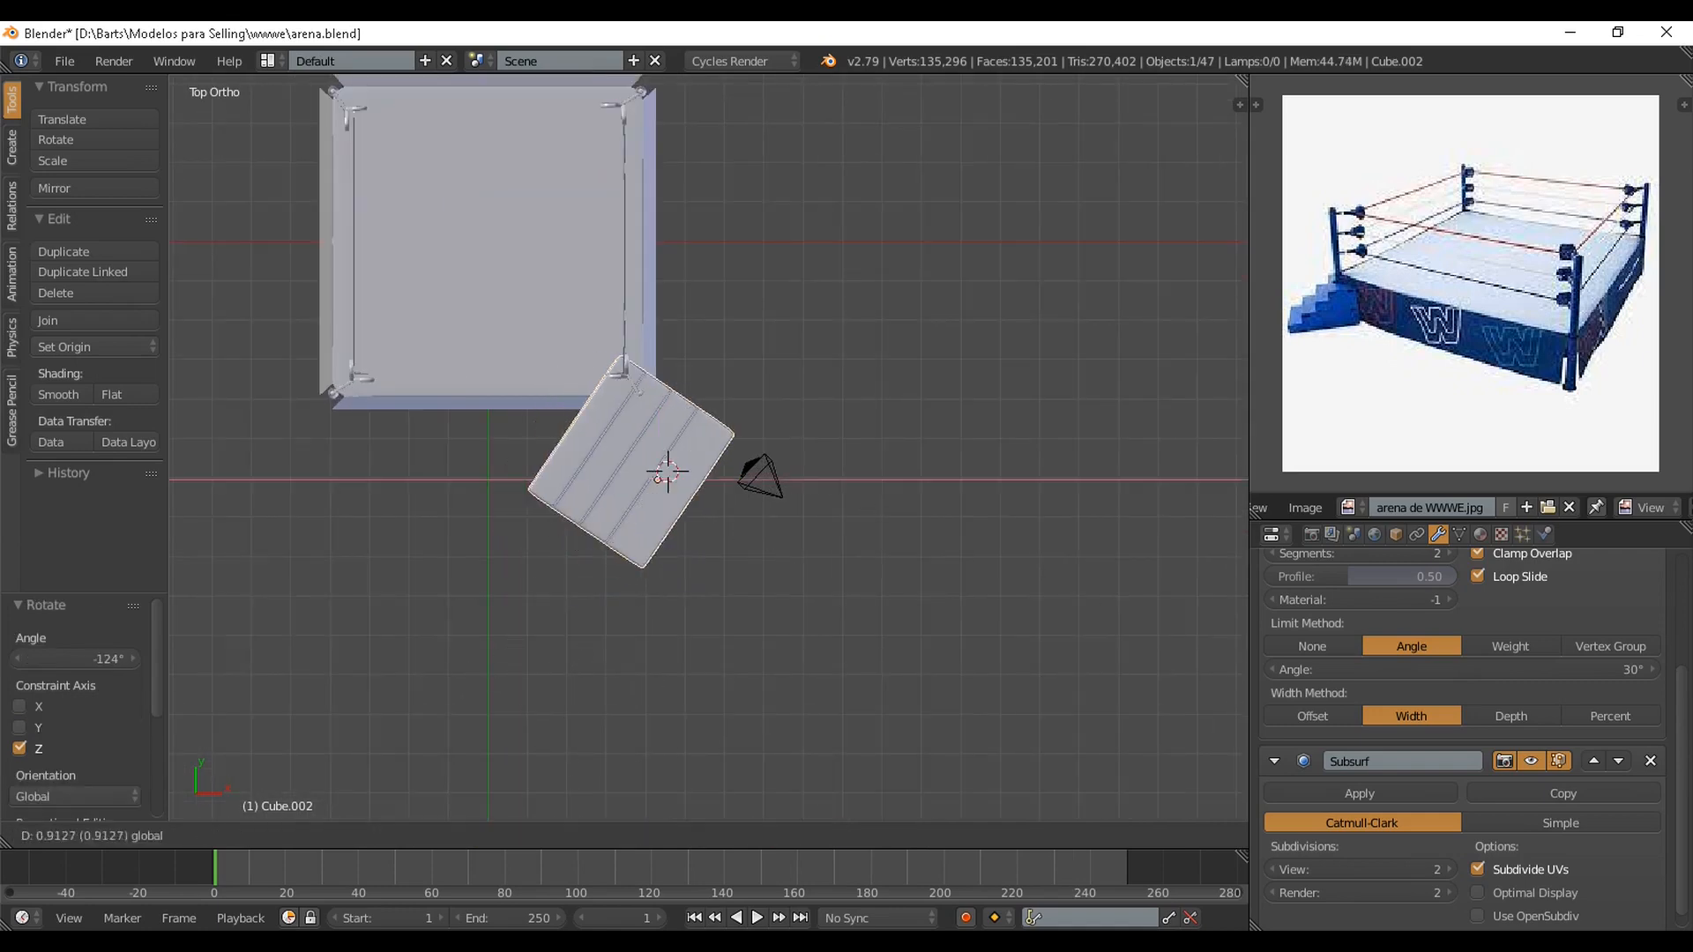
{"action": "left_click_drag", "start_coordinate": [707, 477], "coordinate": [771, 451]}
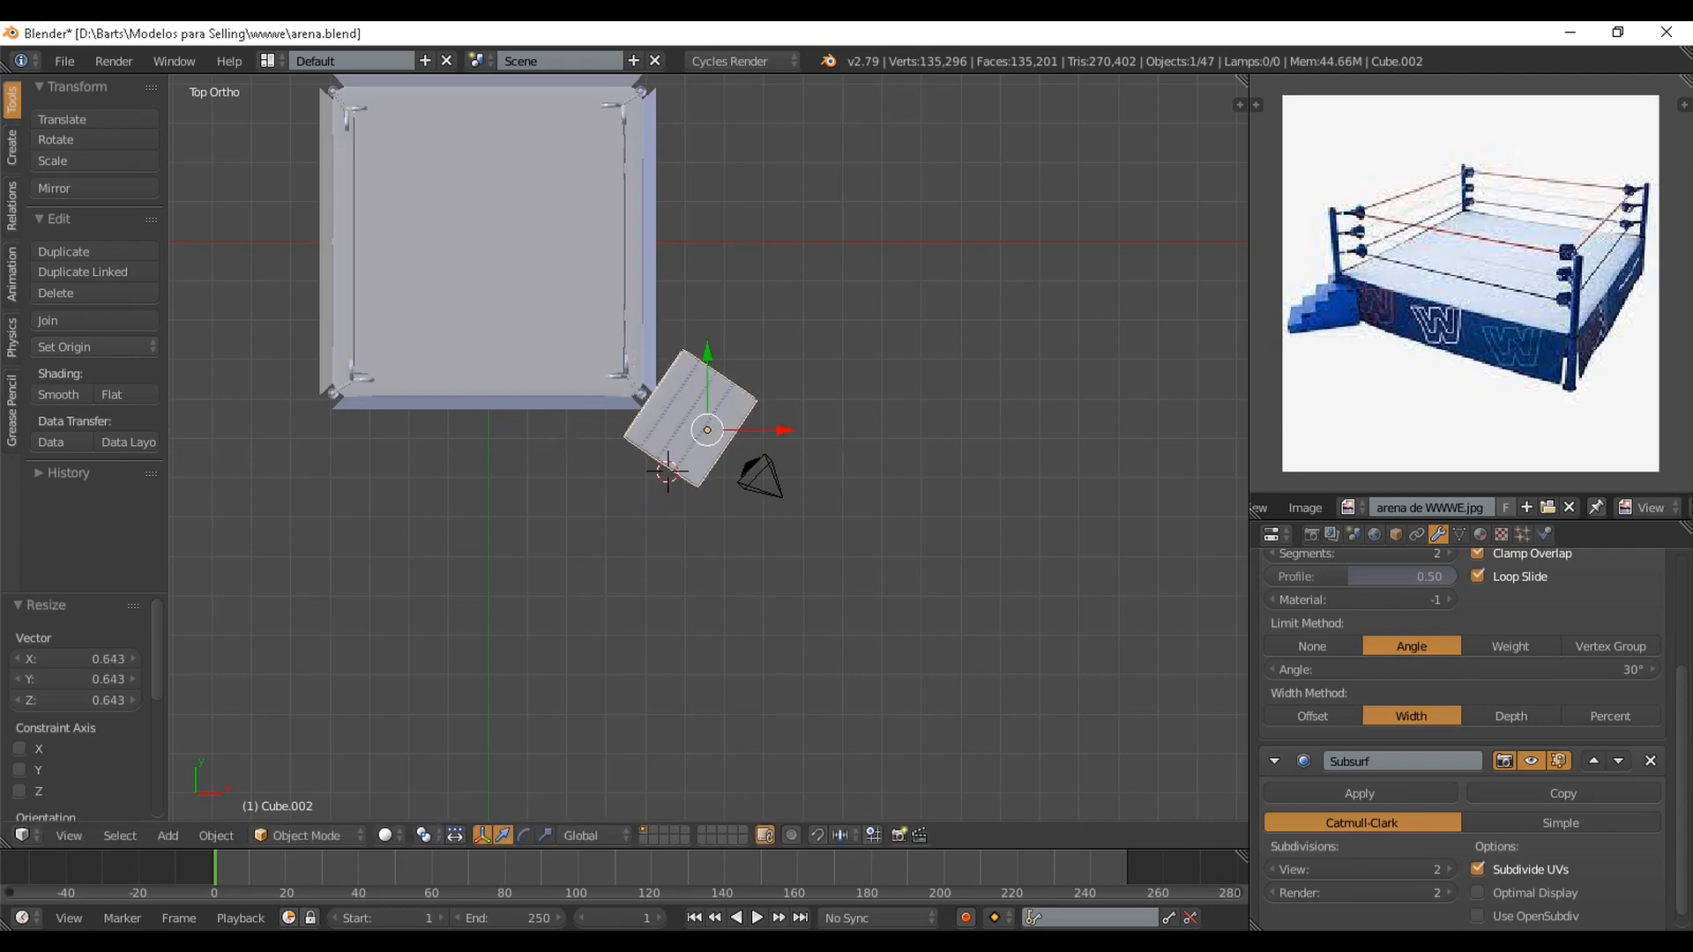
Lower the staircase along Z to the ring's base and shift it by -0.390 along X toward the corner
{"action": "key", "text": "KP_5"}
{"action": "middle_click_drag", "start_coordinate": [794, 529], "coordinate": [494, 357]}
{"action": "scroll", "coordinate": [626, 406], "scroll_direction": "up", "scroll_amount": 3}
{"action": "key", "text": "g"}
{"action": "key", "text": "z"}
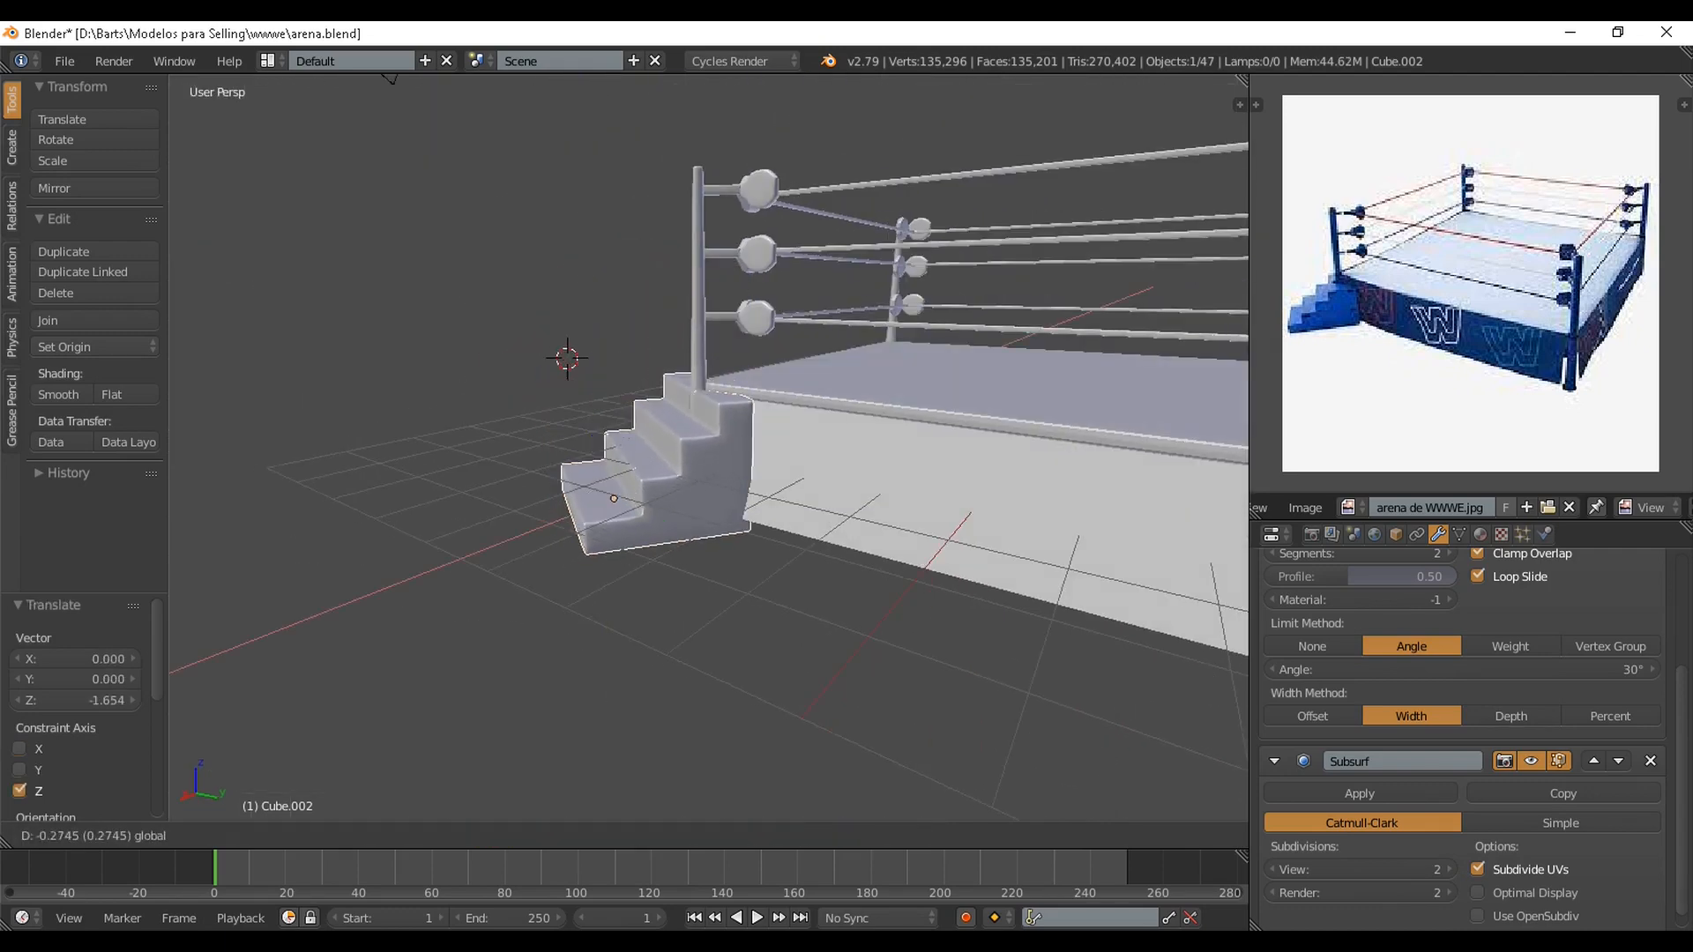
{"action": "middle_click_drag", "start_coordinate": [565, 515], "coordinate": [674, 551]}
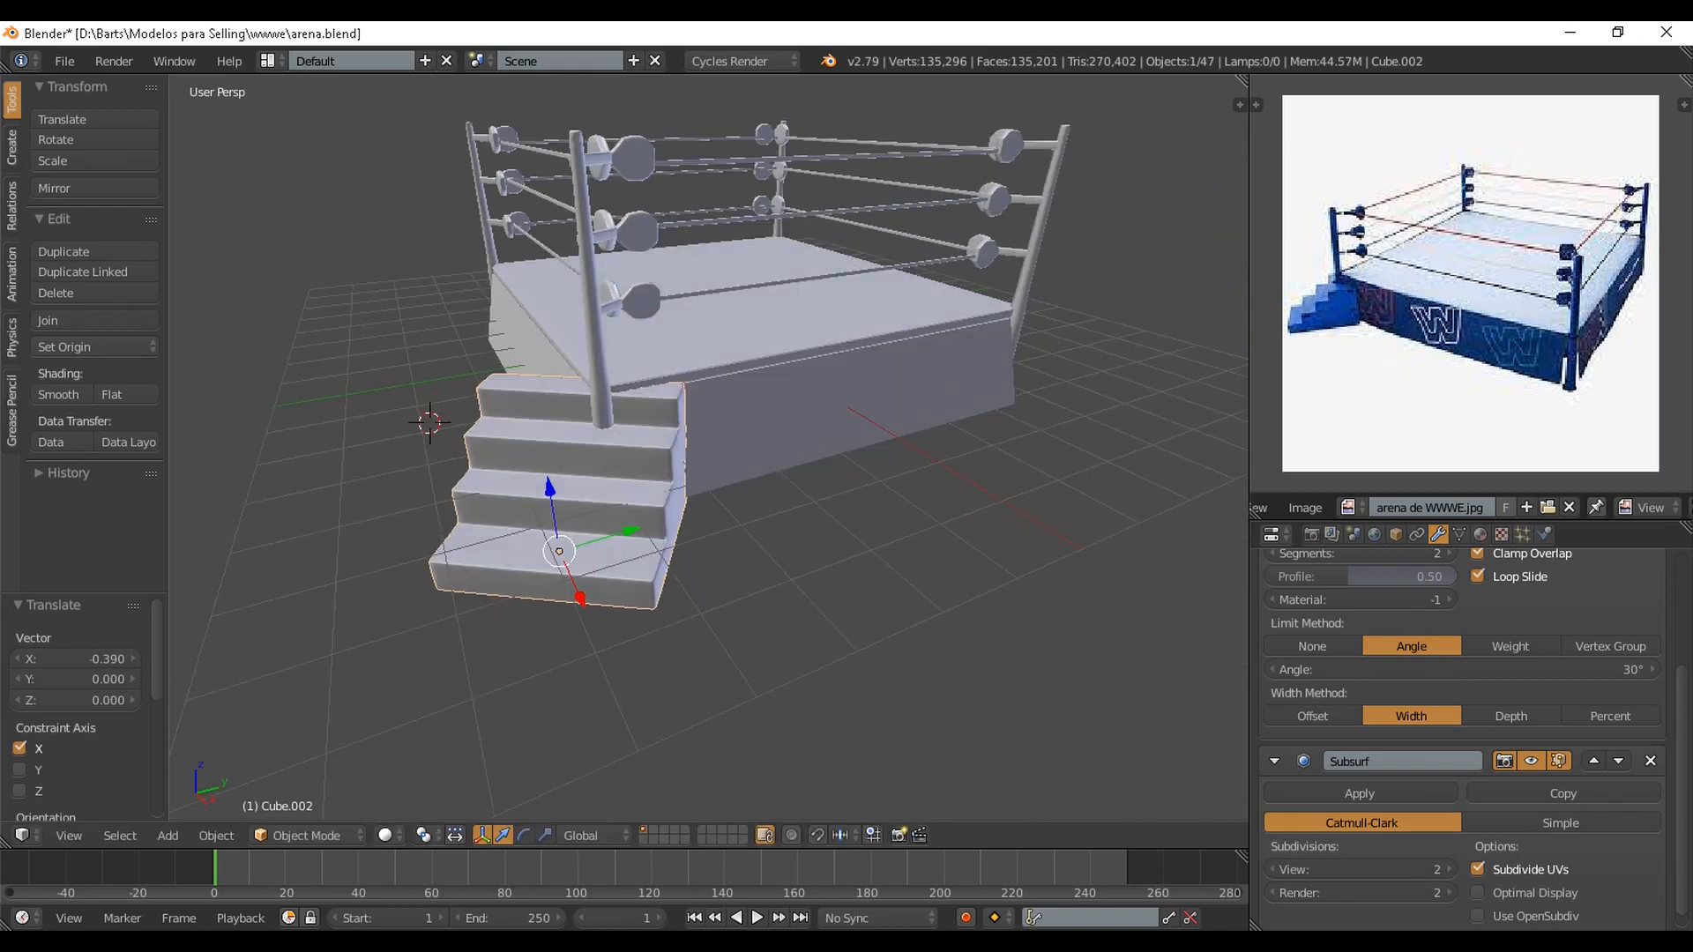
Nudge the staircase along X and Y against the corner post, ending with -0.207 along Y, and save the file
{"action": "left_click_drag", "start_coordinate": [626, 529], "coordinate": [661, 519]}
{"action": "left_click_drag", "start_coordinate": [617, 587], "coordinate": [629, 607]}
{"action": "left_click_drag", "start_coordinate": [673, 538], "coordinate": [658, 542]}
{"action": "middle_click_drag", "start_coordinate": [658, 542], "coordinate": [551, 498]}
{"action": "key", "text": "KP_0"}
{"action": "scroll", "coordinate": [767, 556], "scroll_direction": "down", "scroll_amount": 5}
{"action": "key", "text": "ctrl+s"}
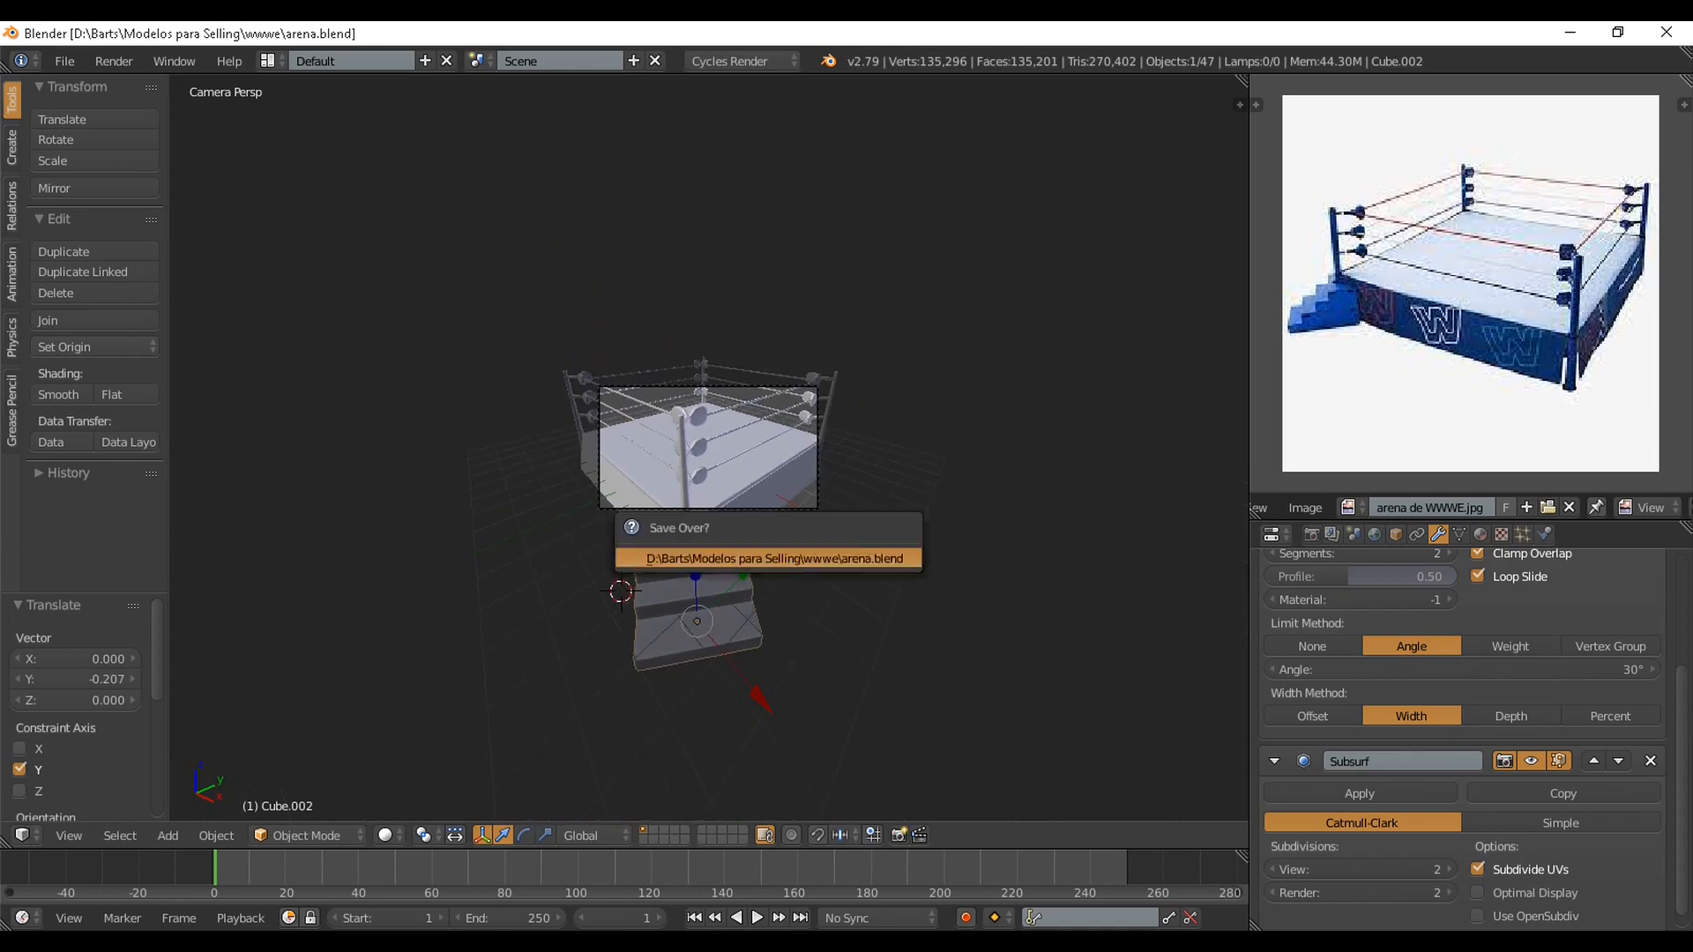
{"action": "left_click", "coordinate": [767, 558]}
Move the camera away from the ring by 5.541 along X and -6.056 along Y
{"action": "middle_click_drag", "start_coordinate": [767, 557], "coordinate": [829, 679]}
{"action": "key", "text": "KP_7"}
{"action": "key", "text": "KP_5"}
{"action": "right_click", "coordinate": [804, 589]}
{"action": "scroll", "coordinate": [828, 582], "scroll_direction": "down", "scroll_amount": 2}
{"action": "left_click_drag", "start_coordinate": [861, 565], "coordinate": [1042, 566]}
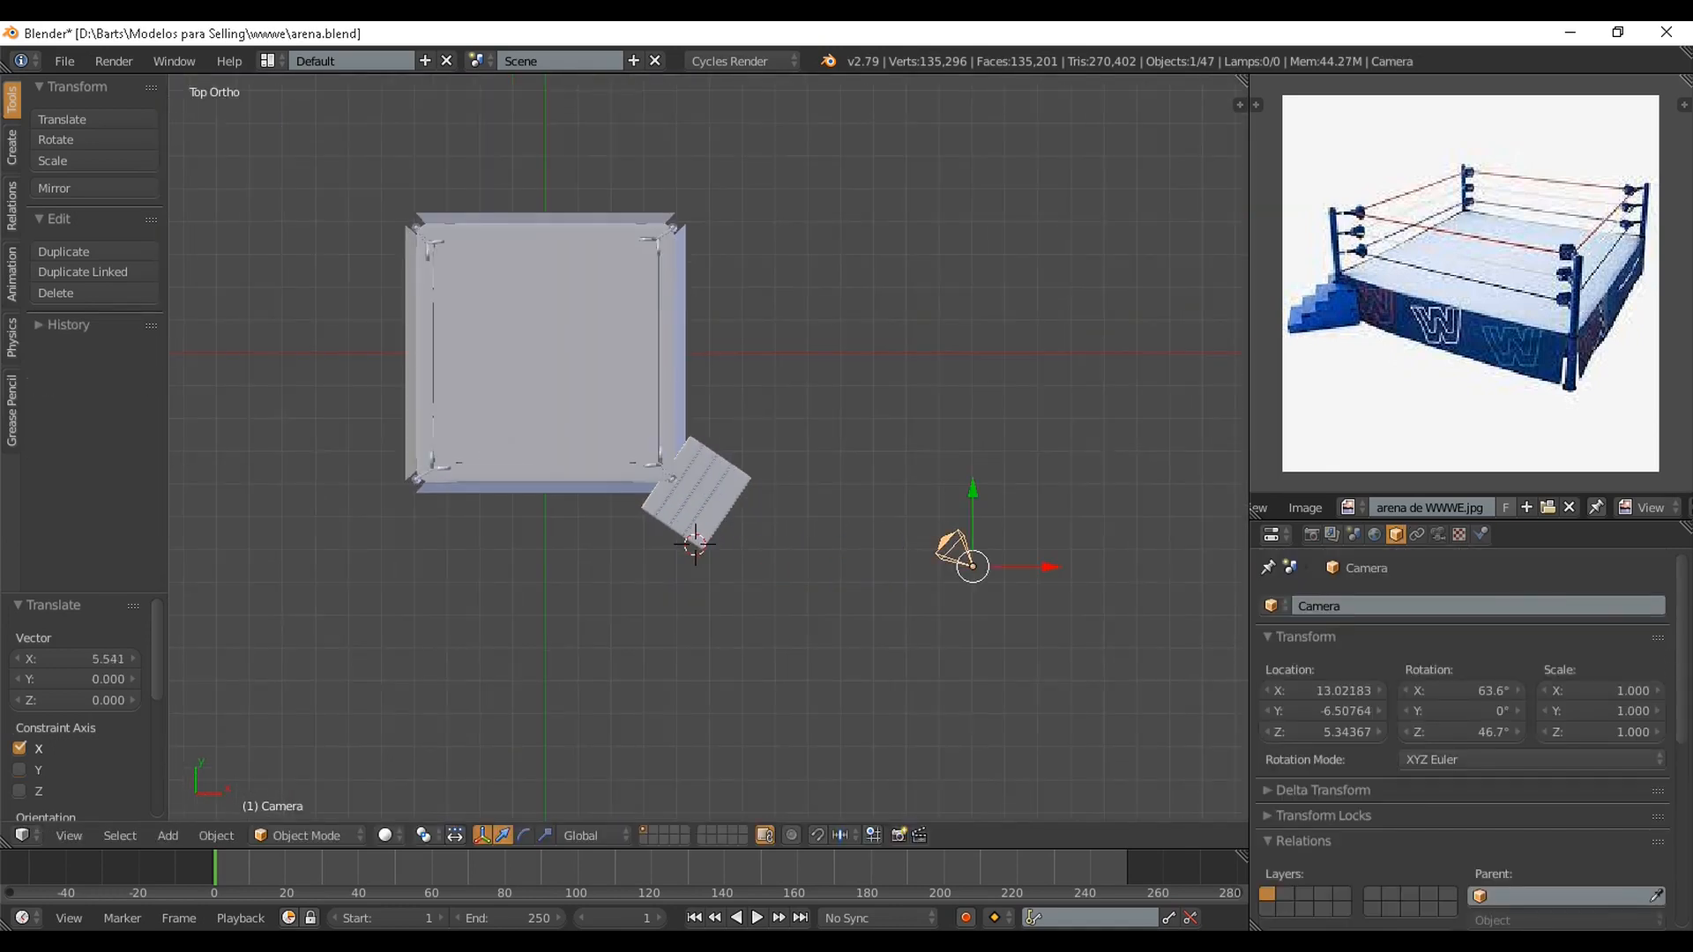
{"action": "left_click_drag", "start_coordinate": [972, 494], "coordinate": [973, 692]}
{"action": "scroll", "coordinate": [972, 692], "scroll_direction": "down", "scroll_amount": 2}
{"action": "scroll", "coordinate": [973, 692], "scroll_direction": "down", "scroll_amount": 1}
{"action": "key", "text": "KP_0"}
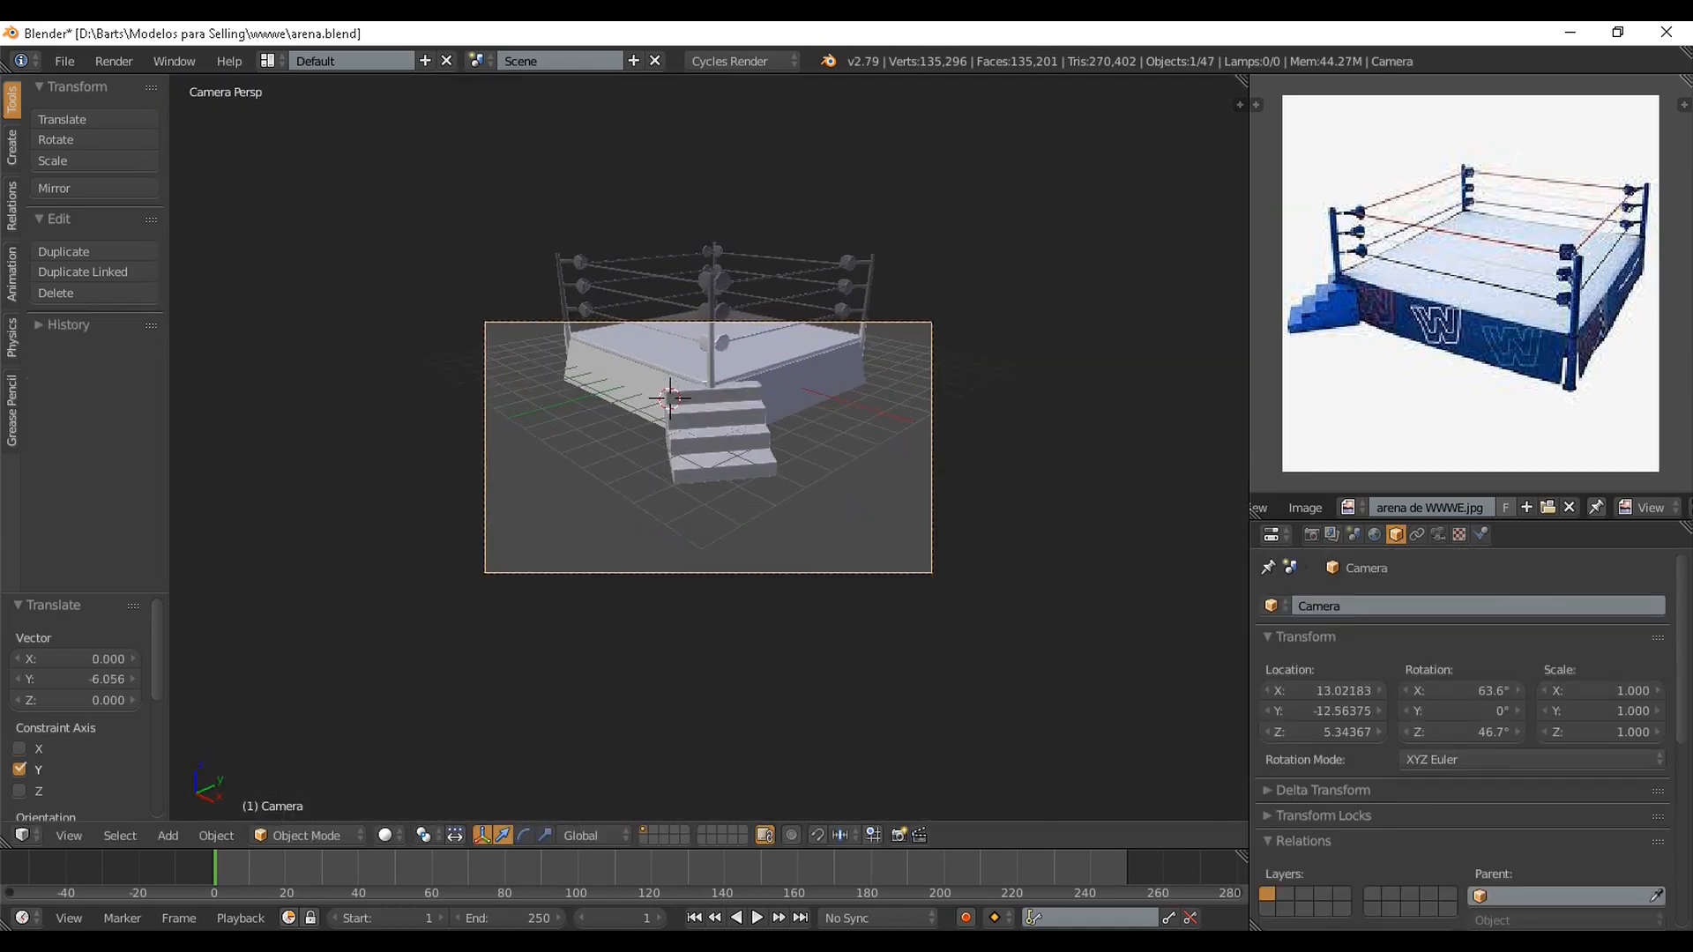
Rotate the camera 14.2° about X and try a further rotation about Y
{"action": "key", "text": "r"}
{"action": "key", "text": "x"}
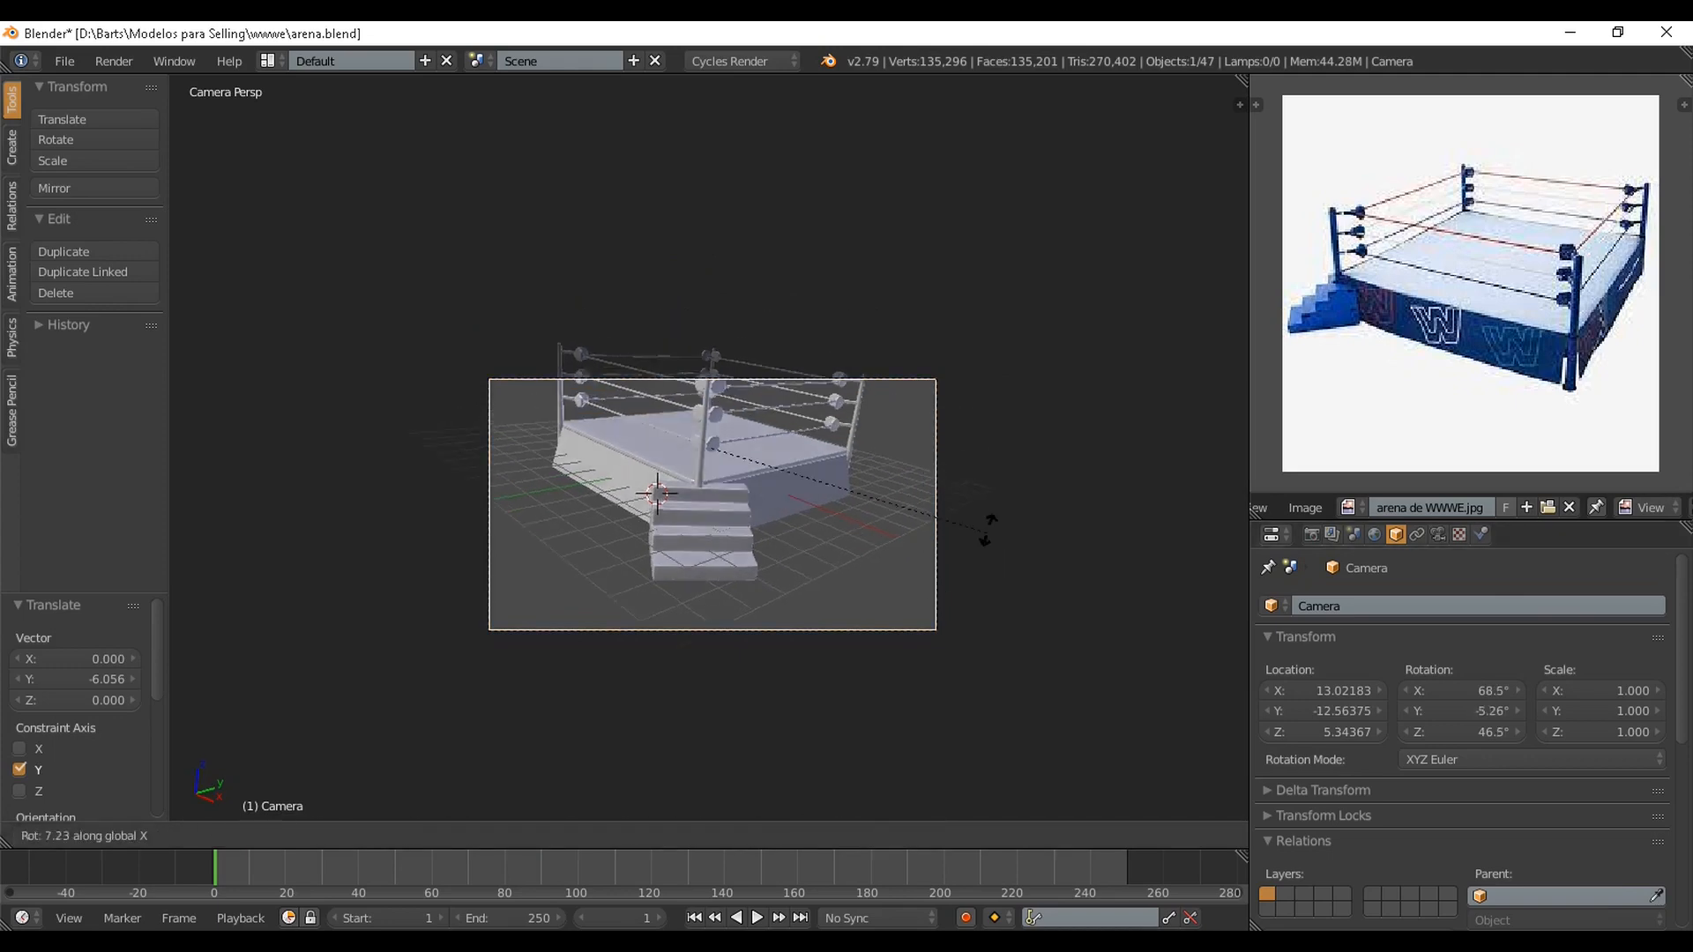
{"action": "left_click", "coordinate": [982, 499]}
{"action": "key", "text": "r"}
{"action": "key", "text": "y"}
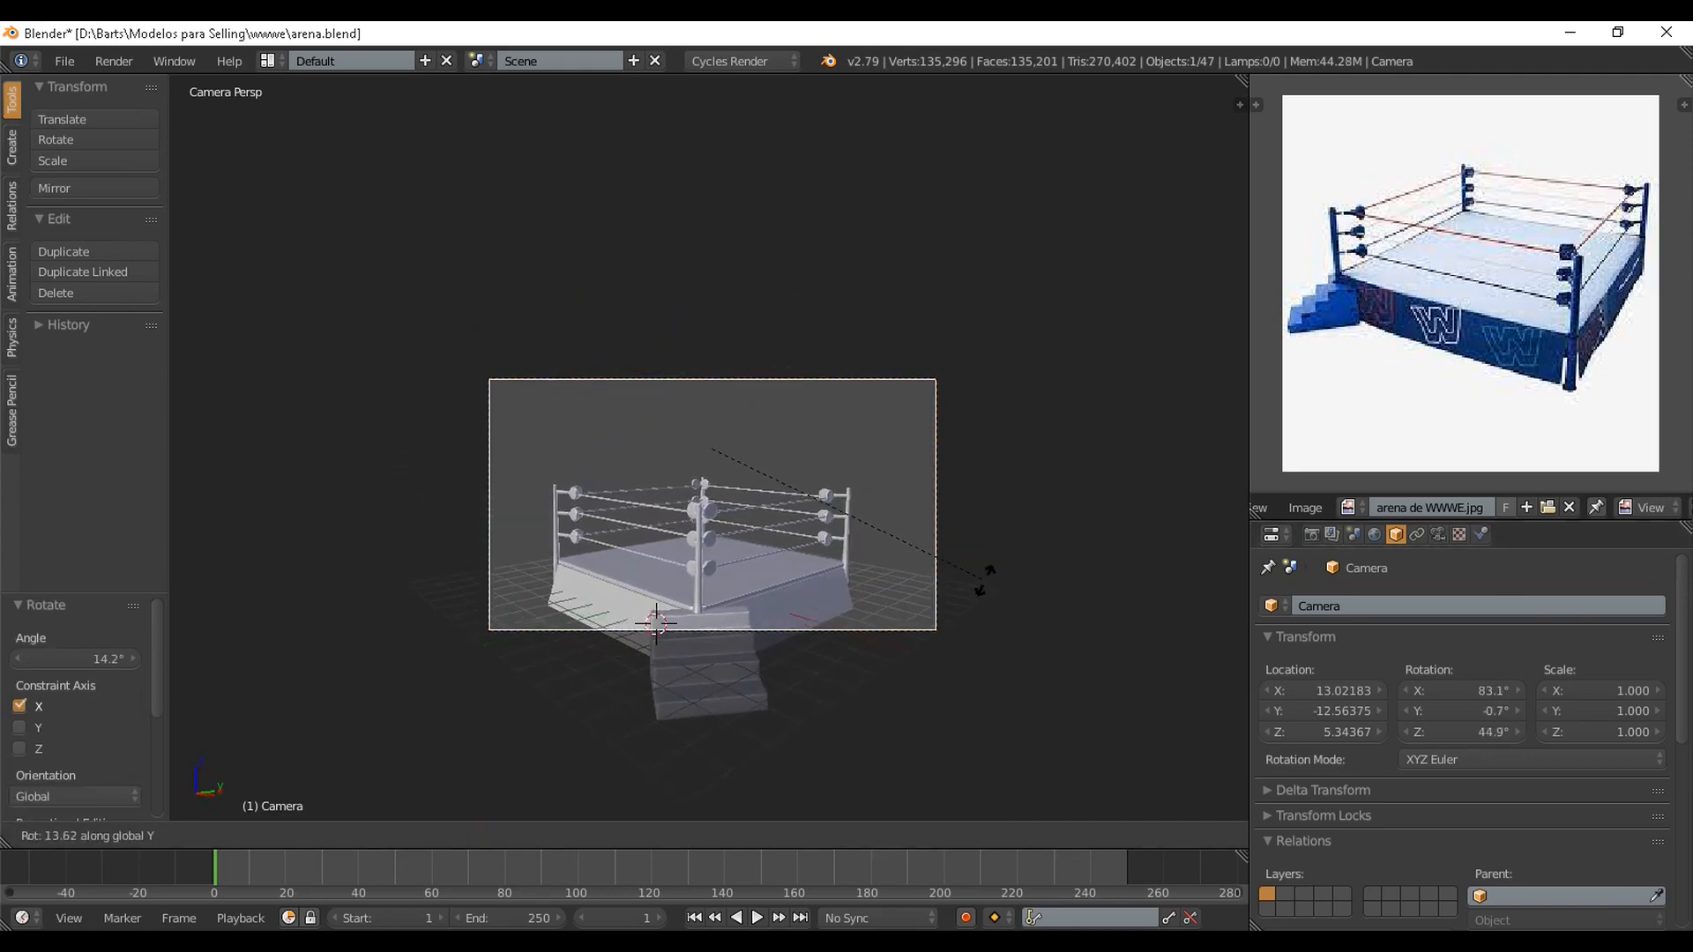
{"action": "right_click", "coordinate": [983, 582]}
Raise the camera 4.211 along Z and reset its rotation to 0° on all axes
{"action": "key", "text": "g"}
{"action": "key", "text": "z"}
{"action": "key", "text": "Return"}
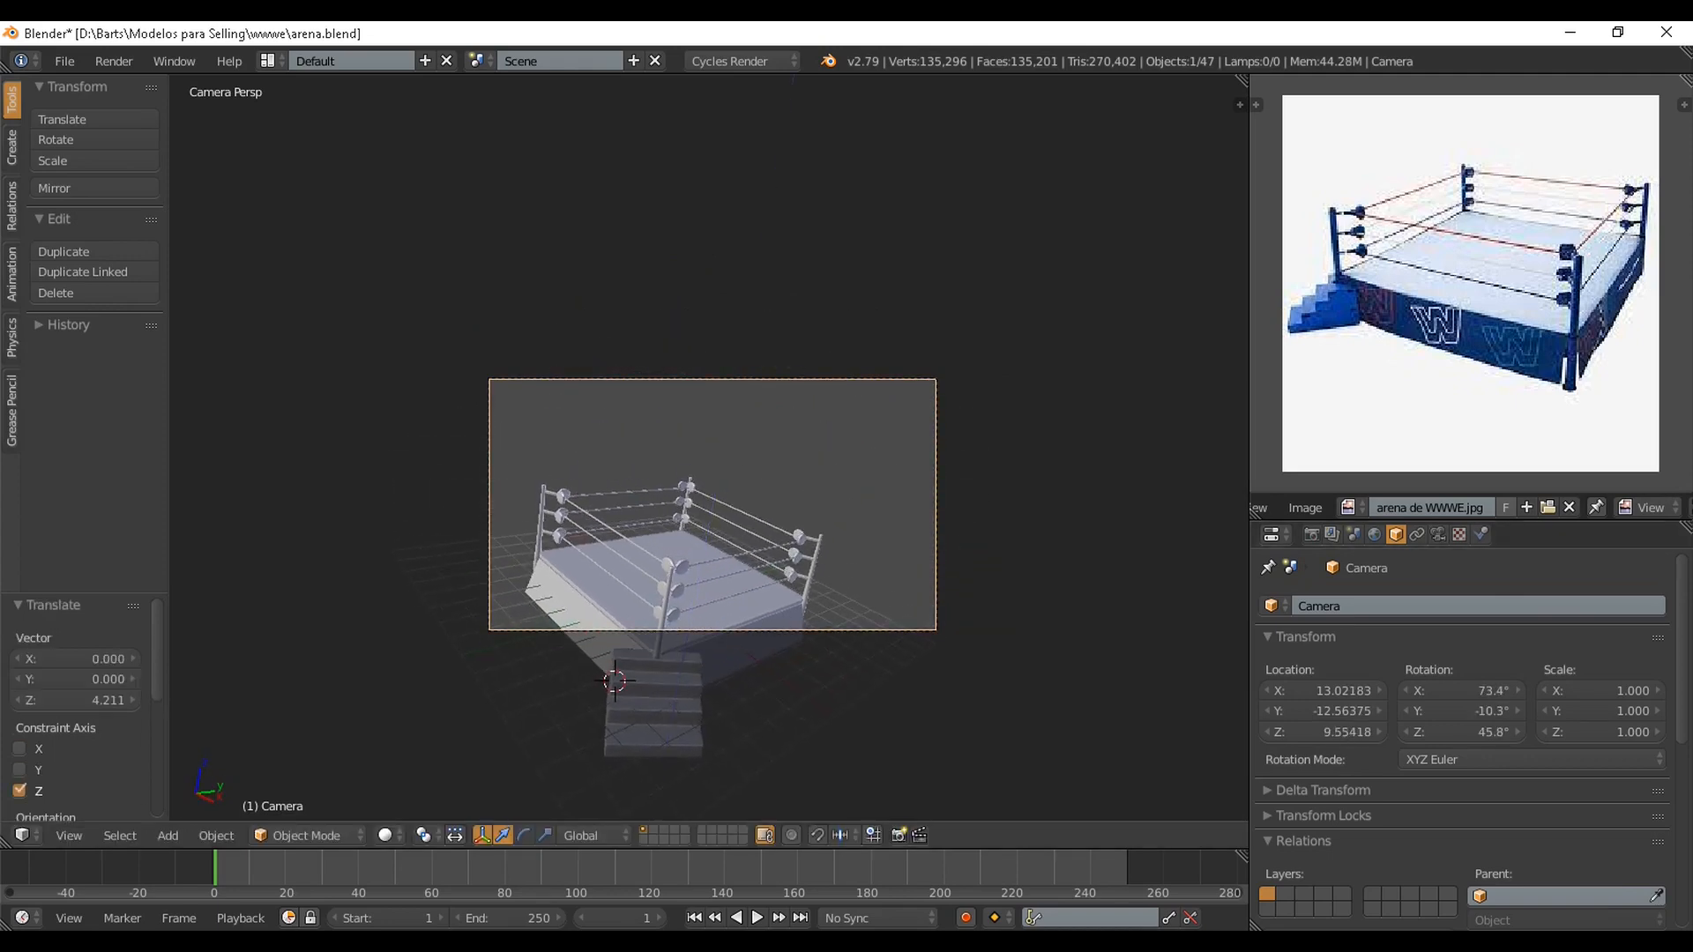
{"action": "key", "text": "n"}
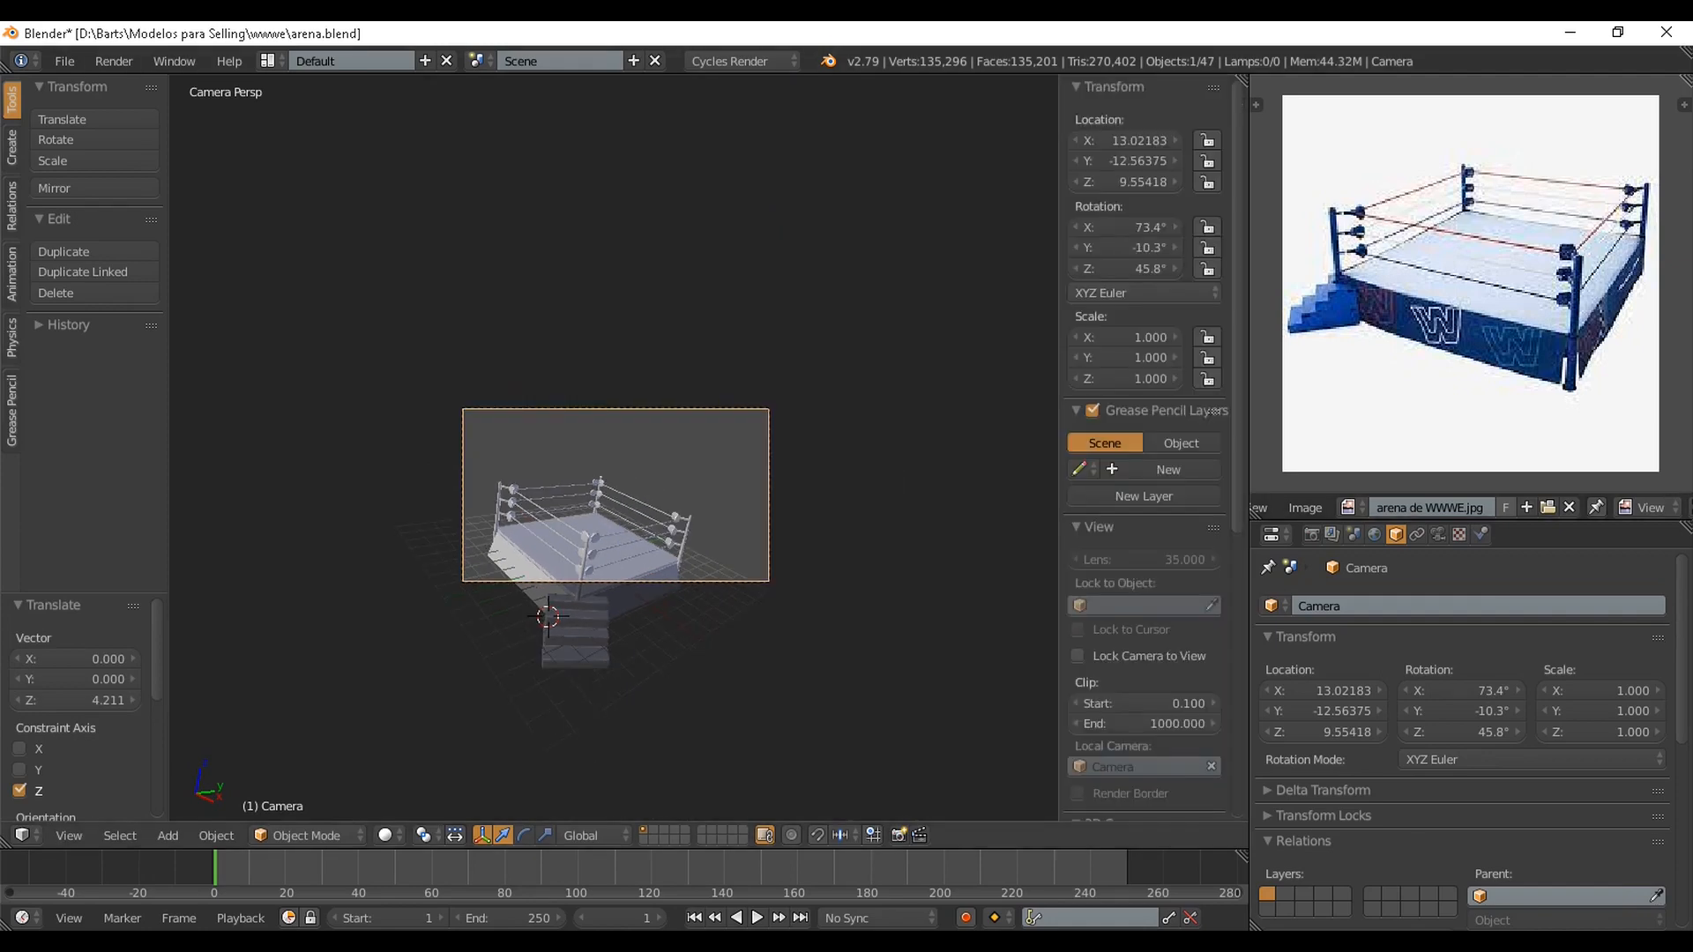
{"action": "key", "text": "Tab"}
{"action": "type", "text": "0"}
{"action": "key", "text": "Tab"}
{"action": "type", "text": "0"}
{"action": "key", "text": "Return"}
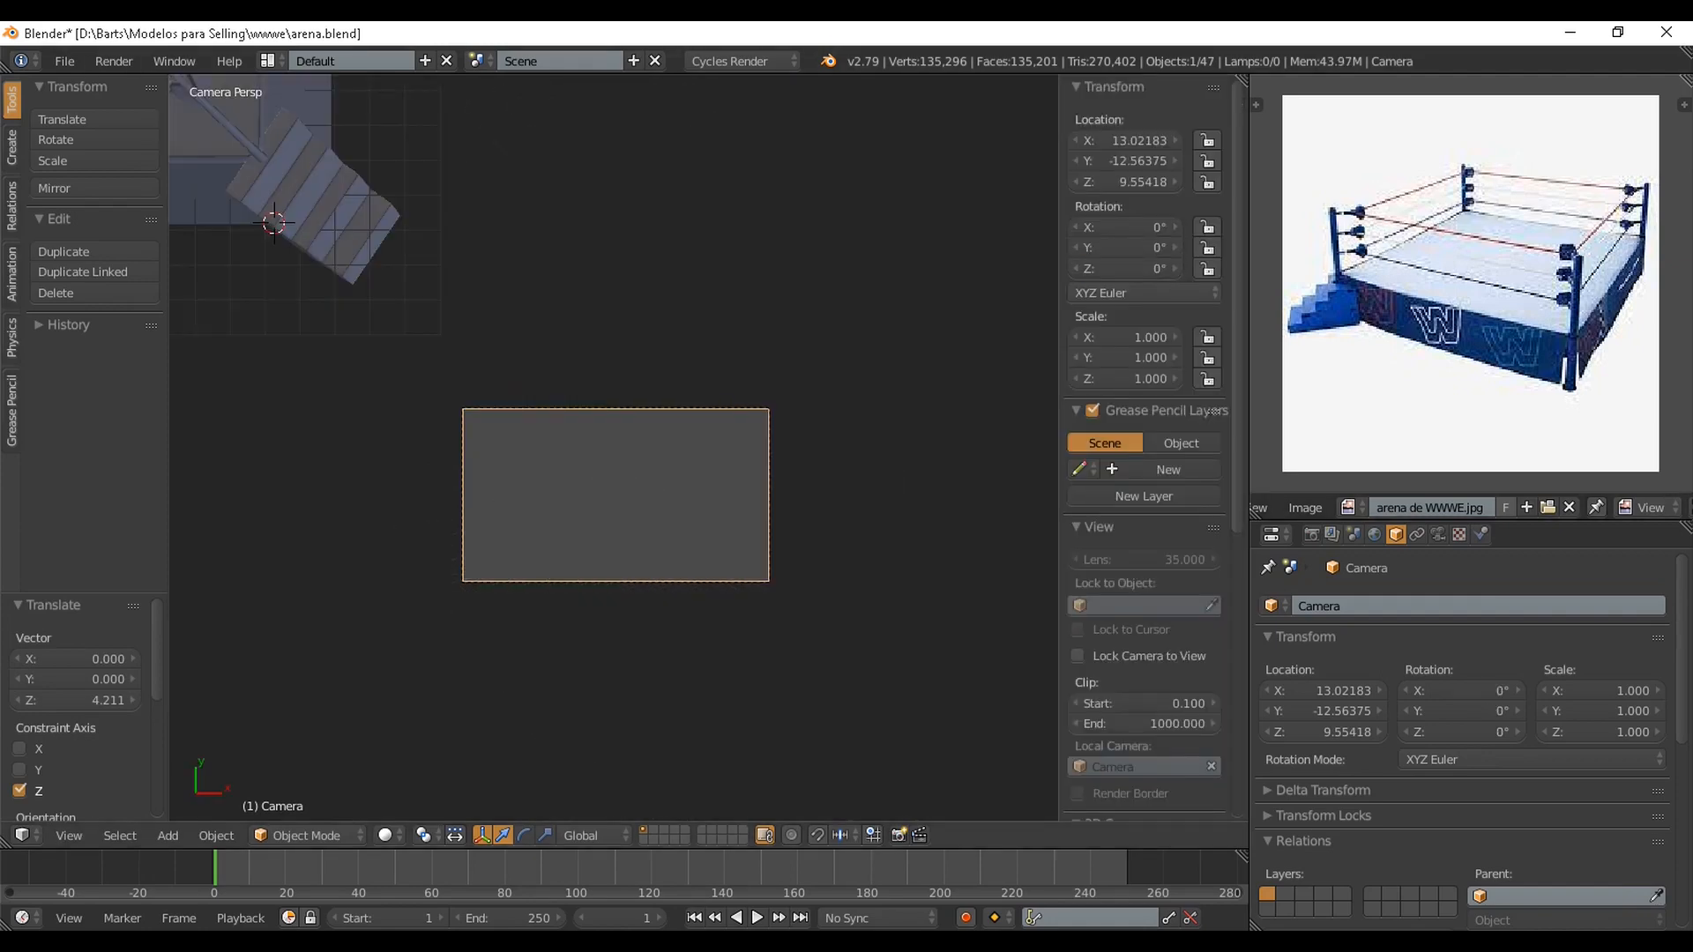
Rotate the camera 90° about X and 90° about Z
{"action": "scroll", "coordinate": [771, 335], "scroll_direction": "down", "scroll_amount": 2}
{"action": "scroll", "coordinate": [771, 335], "scroll_direction": "up", "scroll_amount": 1}
{"action": "key", "text": "r"}
{"action": "key", "text": "x"}
{"action": "key", "text": "9"}
{"action": "key", "text": "0"}
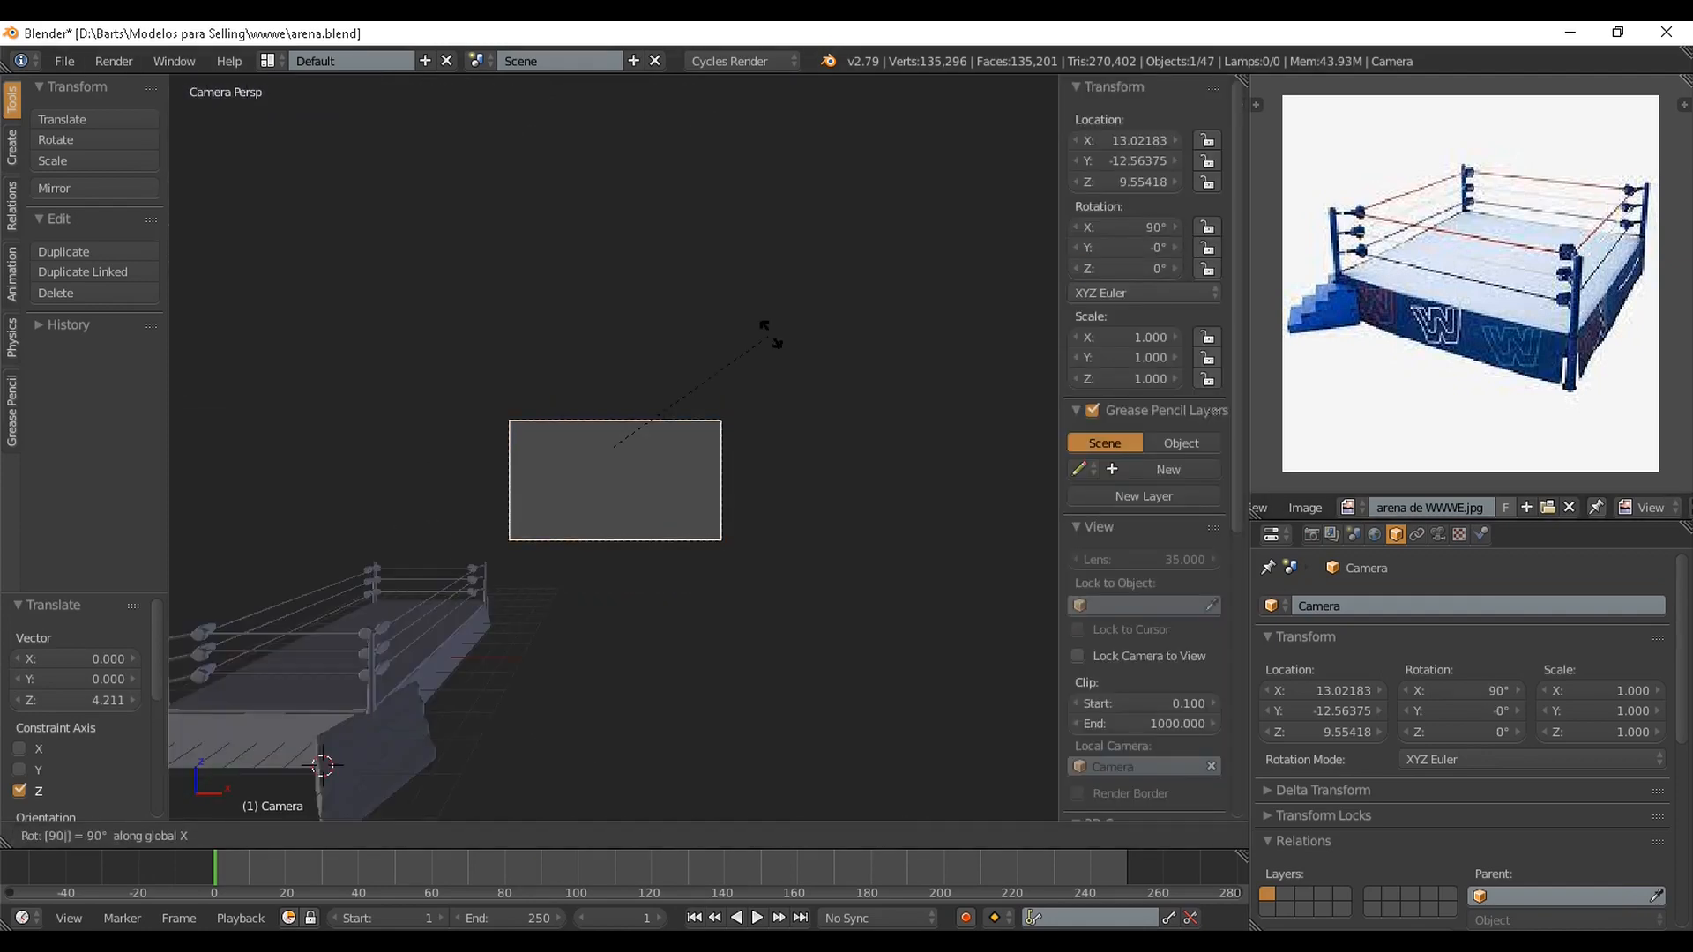
{"action": "key", "text": "z"}
{"action": "key", "text": "Return"}
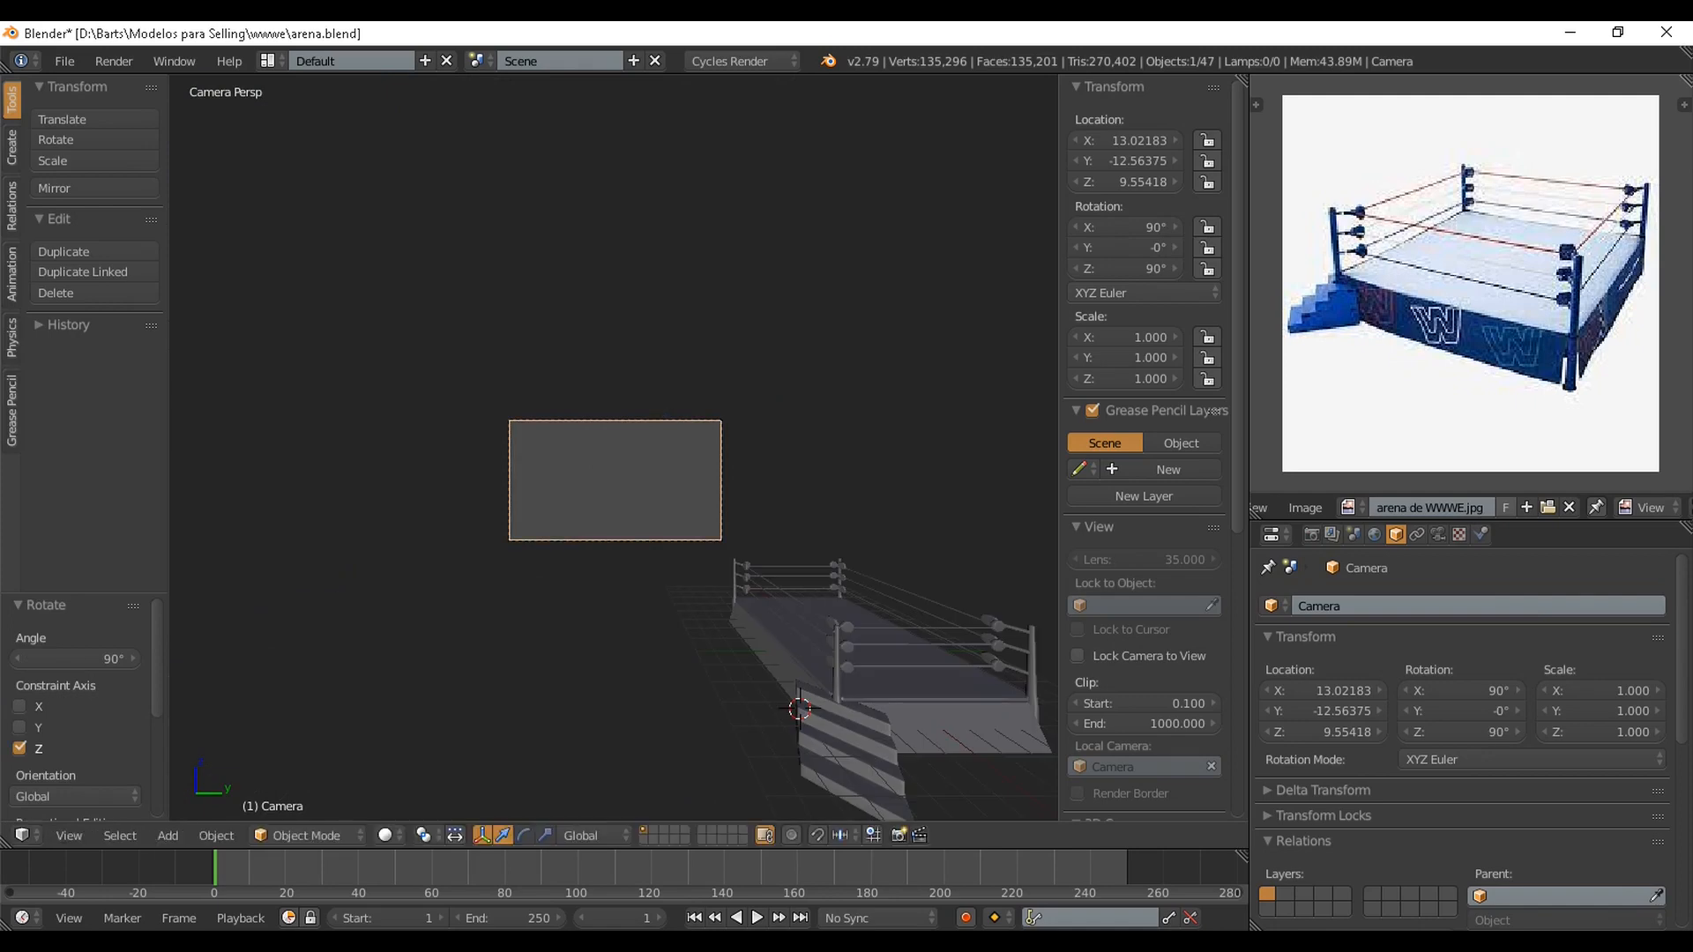
Aim the camera at the ring by rotating it -44.1° about Z, -16.6° about X and -22.9° about Y
{"action": "scroll", "coordinate": [615, 477], "scroll_direction": "down", "scroll_amount": 1}
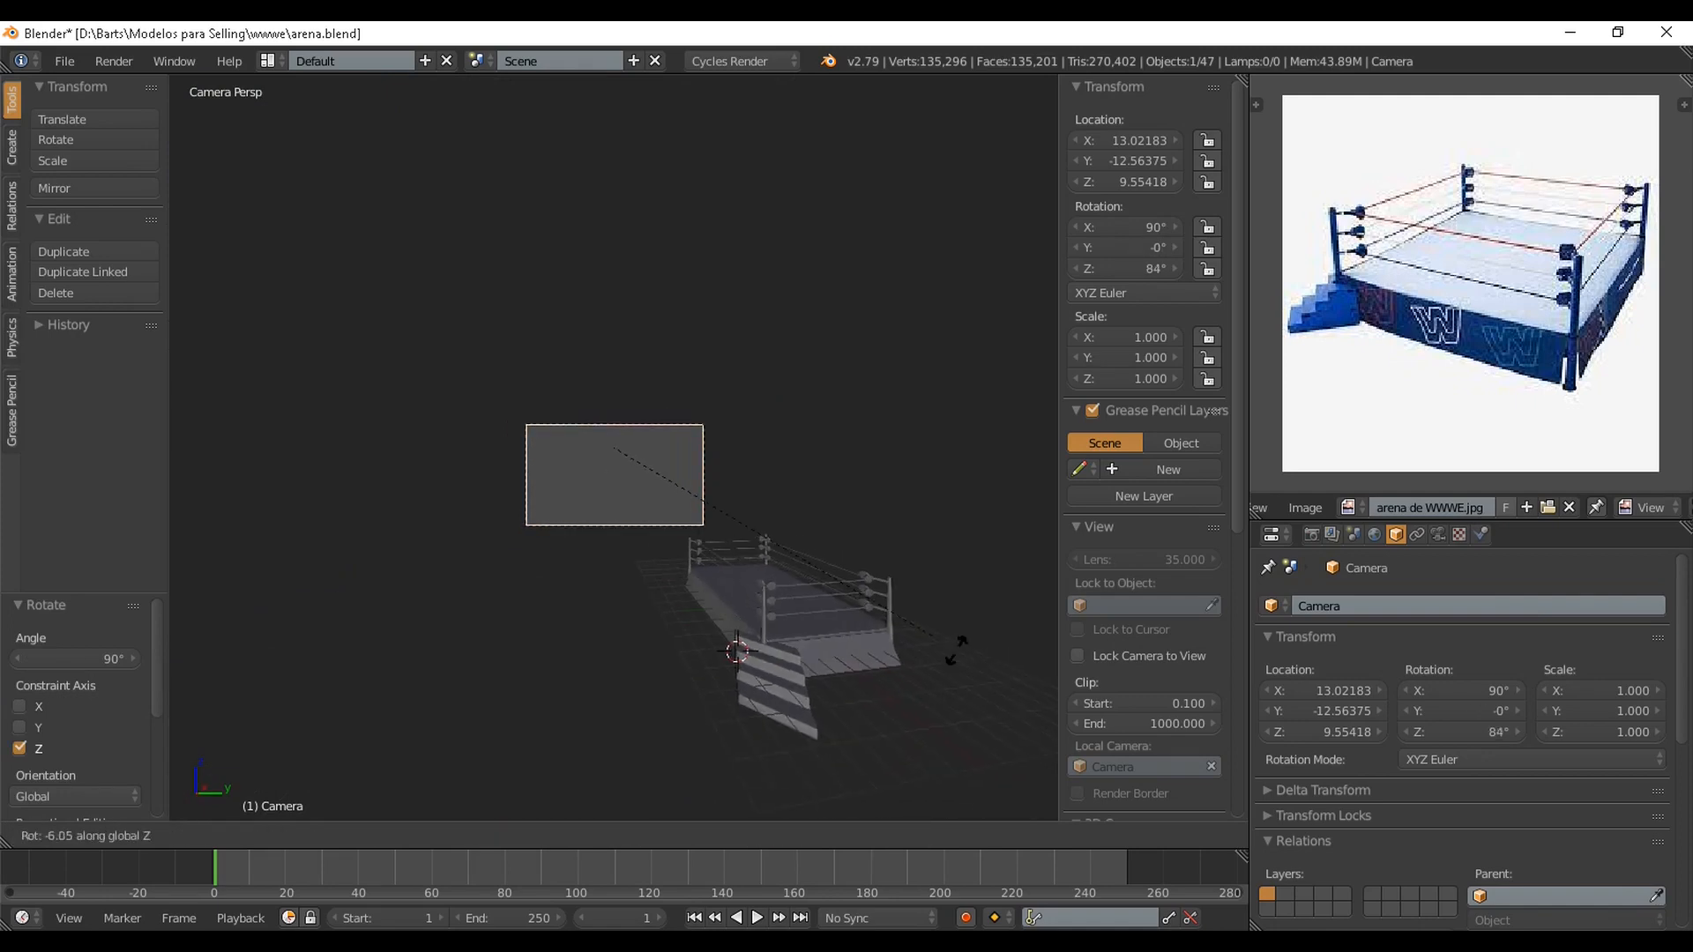
{"action": "key", "text": "r"}
{"action": "key", "text": "z"}
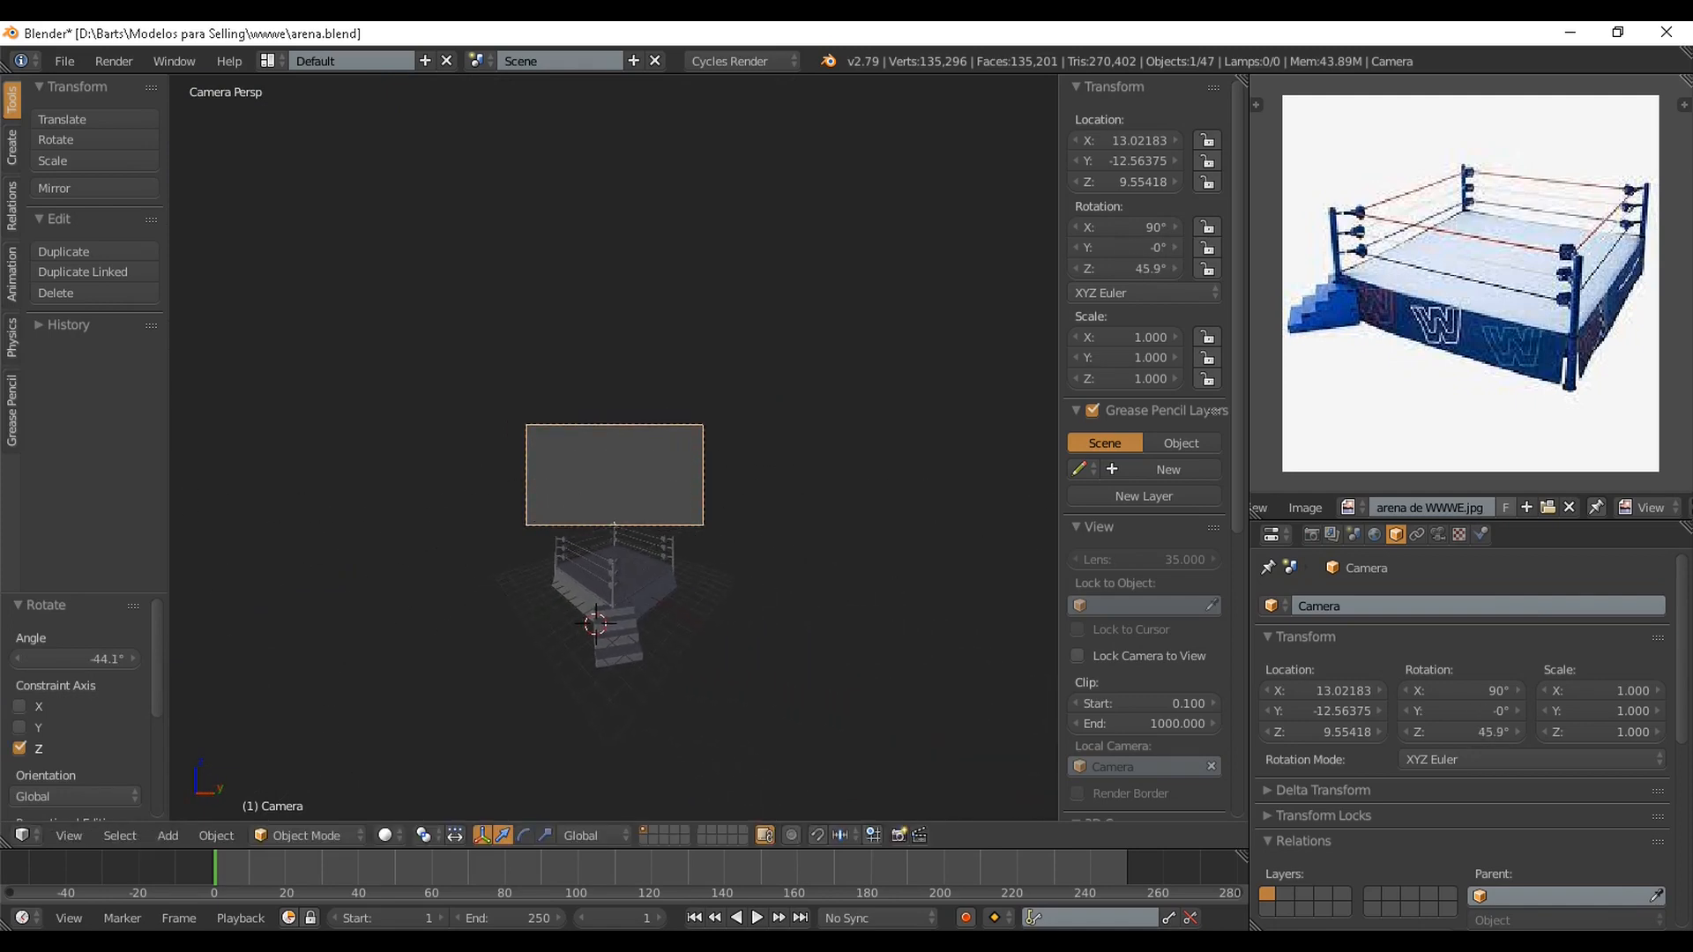
{"action": "key", "text": "r"}
{"action": "key", "text": "x"}
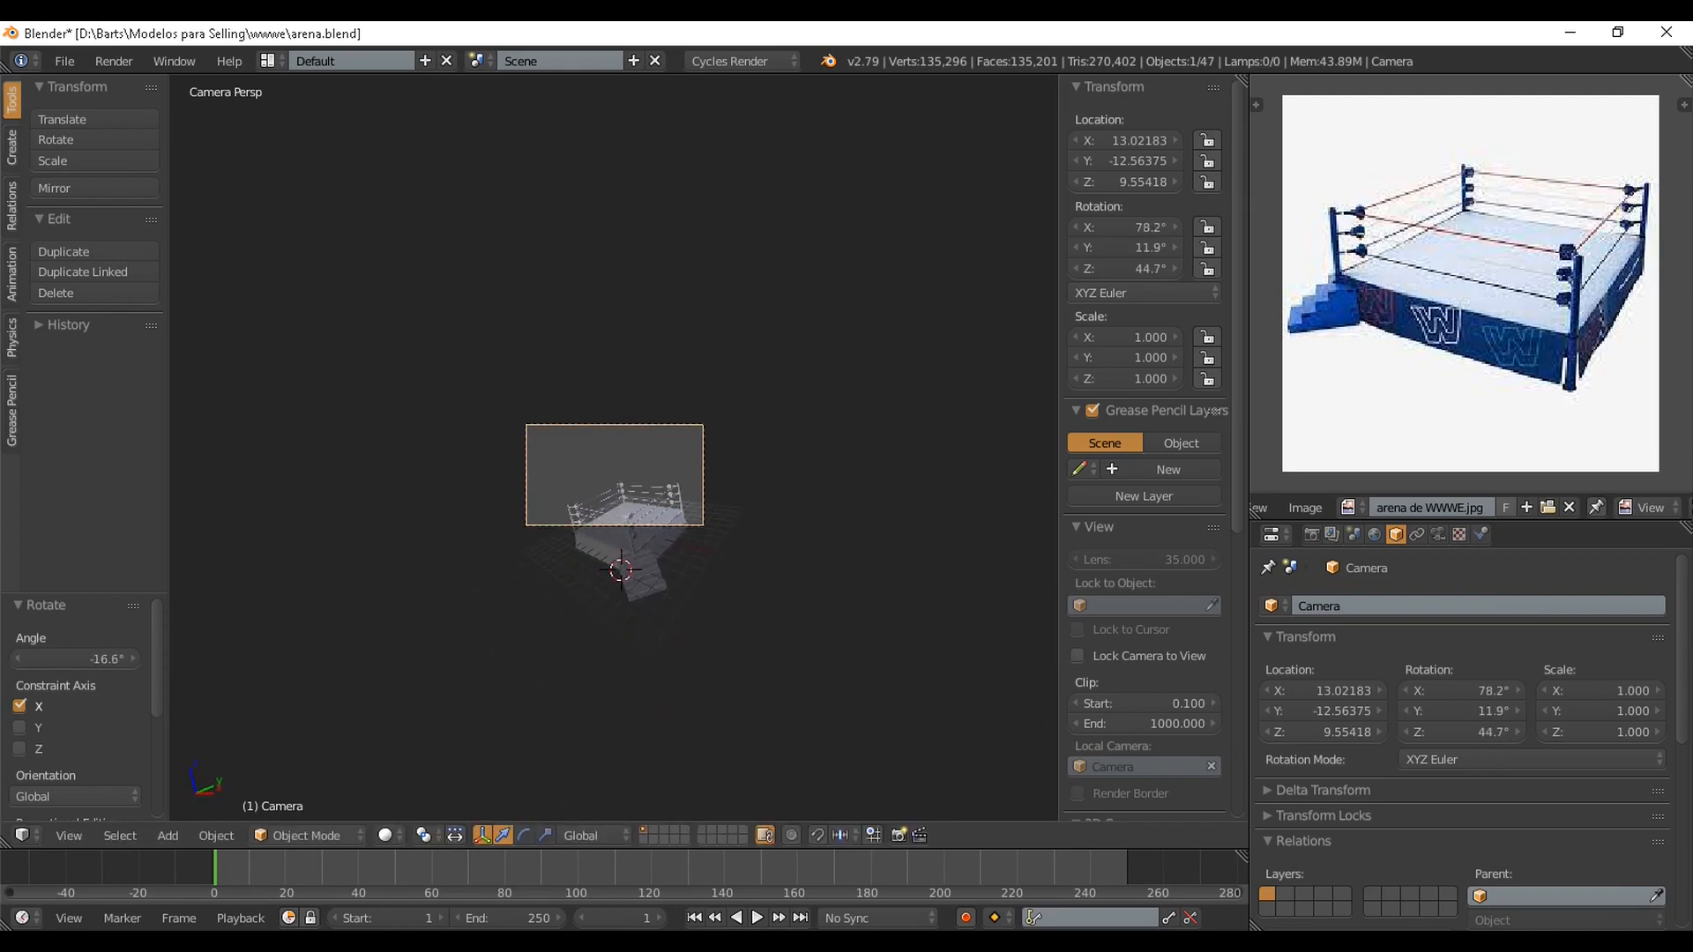
{"action": "key", "text": "r"}
{"action": "key", "text": "y"}
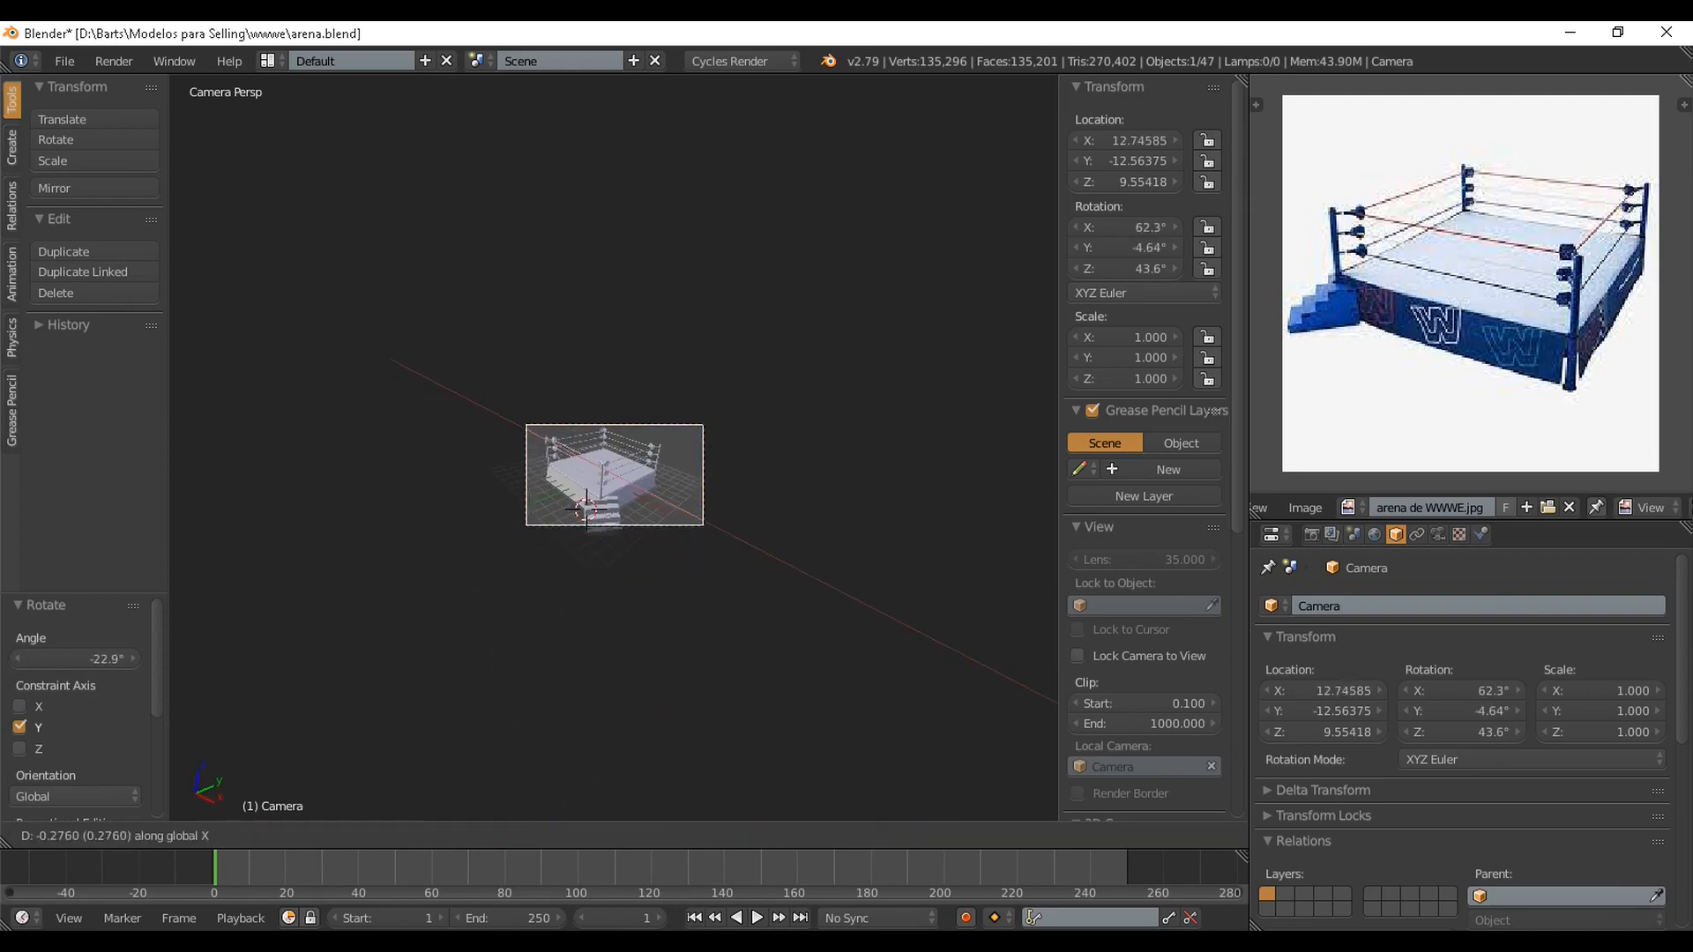
Shift the camera by -2.128 along X and reduce its focal length to 21.57 mm
{"action": "key", "text": "g"}
{"action": "key", "text": "x"}
{"action": "key", "text": "Home"}
{"action": "left_click", "coordinate": [1438, 534]}
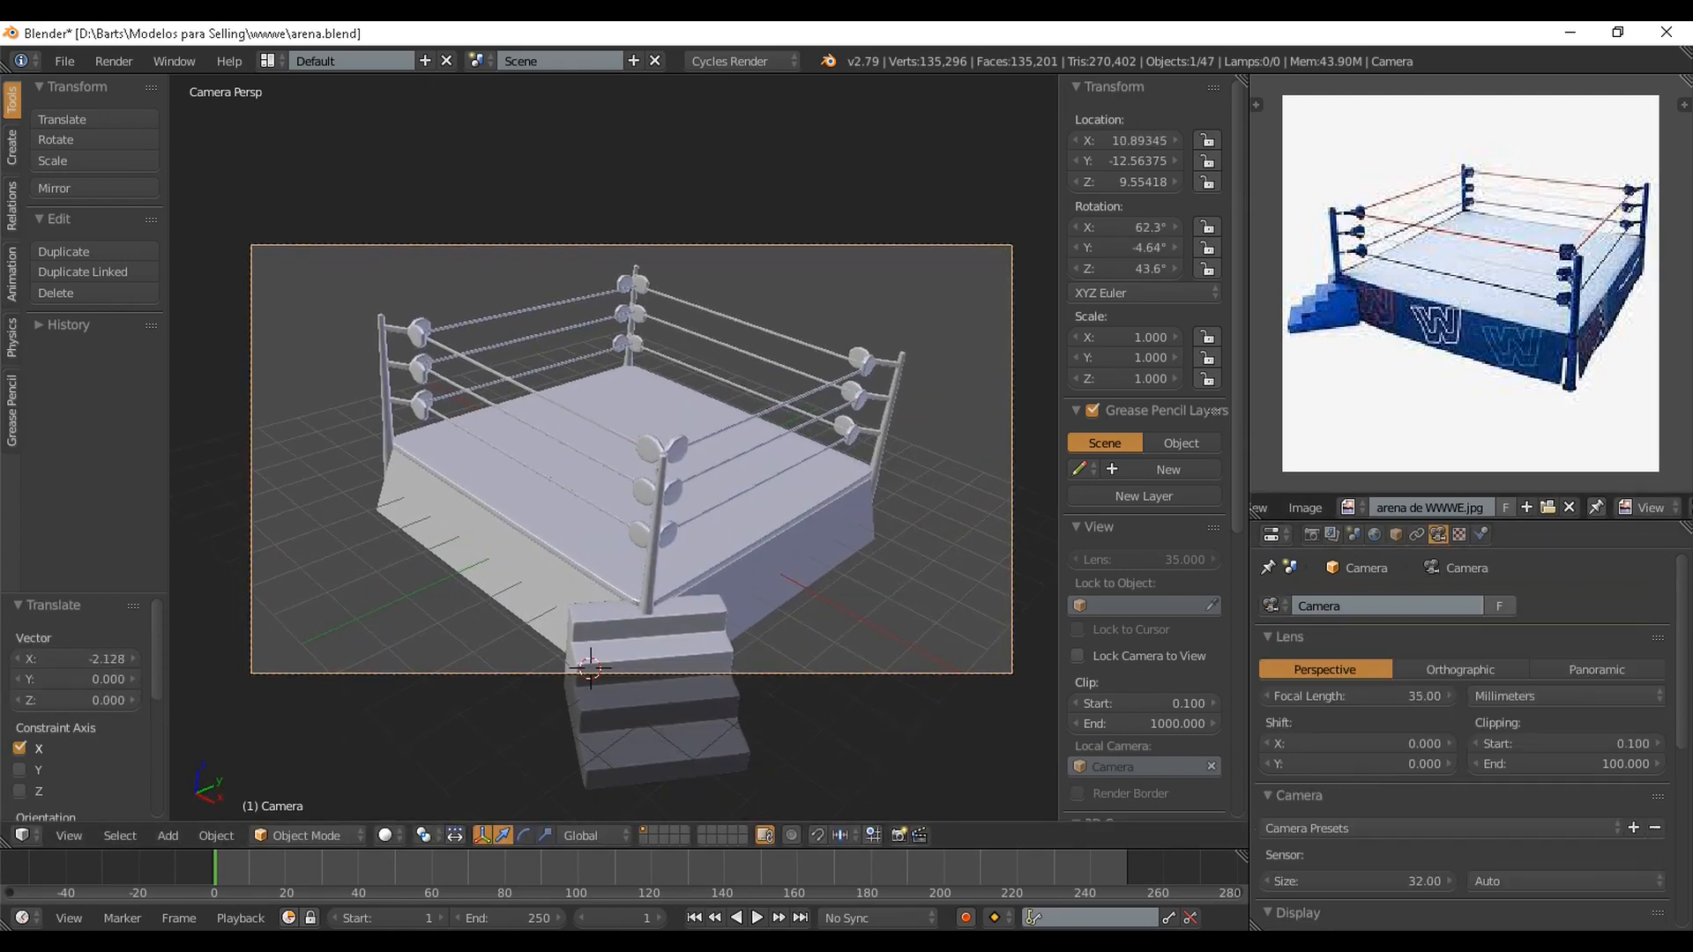
{"action": "mouse_move", "coordinate": [1357, 696]}
{"action": "left_mouse_down"}
{"action": "mouse_move", "coordinate": [1264, 697]}
{"action": "mouse_move", "coordinate": [1327, 697]}
{"action": "left_mouse_up"}
Add an area lamp, centre it over the ring and raise it 9.735 along Z
{"action": "key", "text": "shift+a"}
{"action": "mouse_move", "coordinate": [574, 673]}
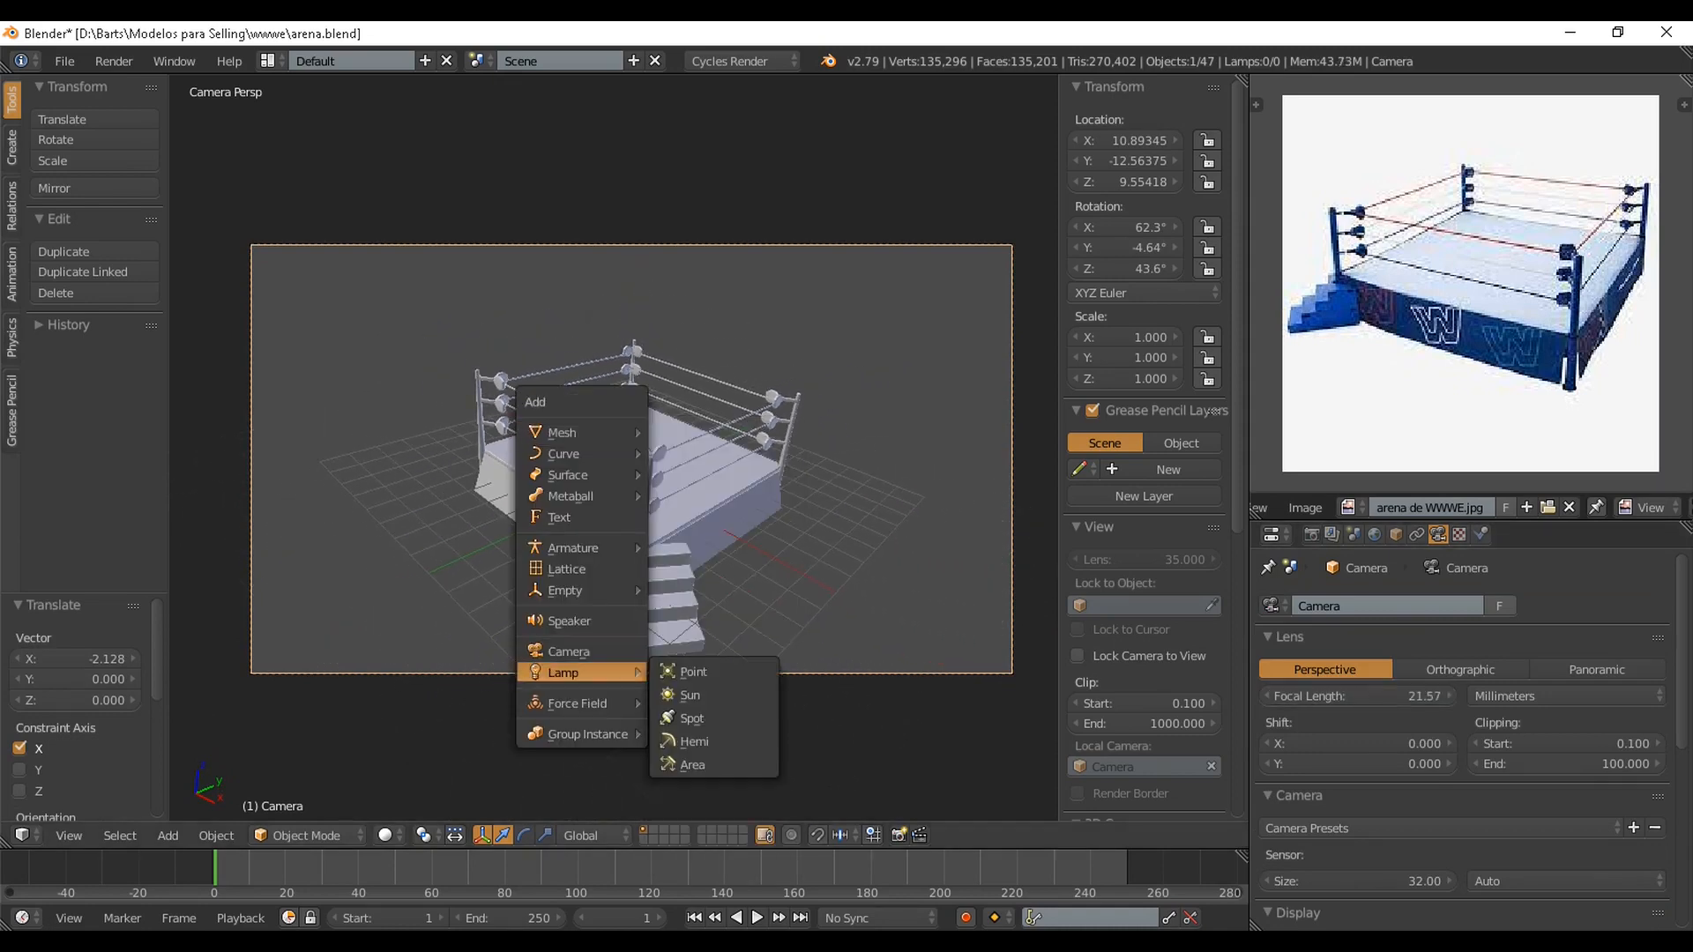
{"action": "left_click", "coordinate": [692, 765]}
{"action": "key", "text": "KP_7"}
{"action": "scroll", "coordinate": [704, 605], "scroll_direction": "up", "scroll_amount": 3}
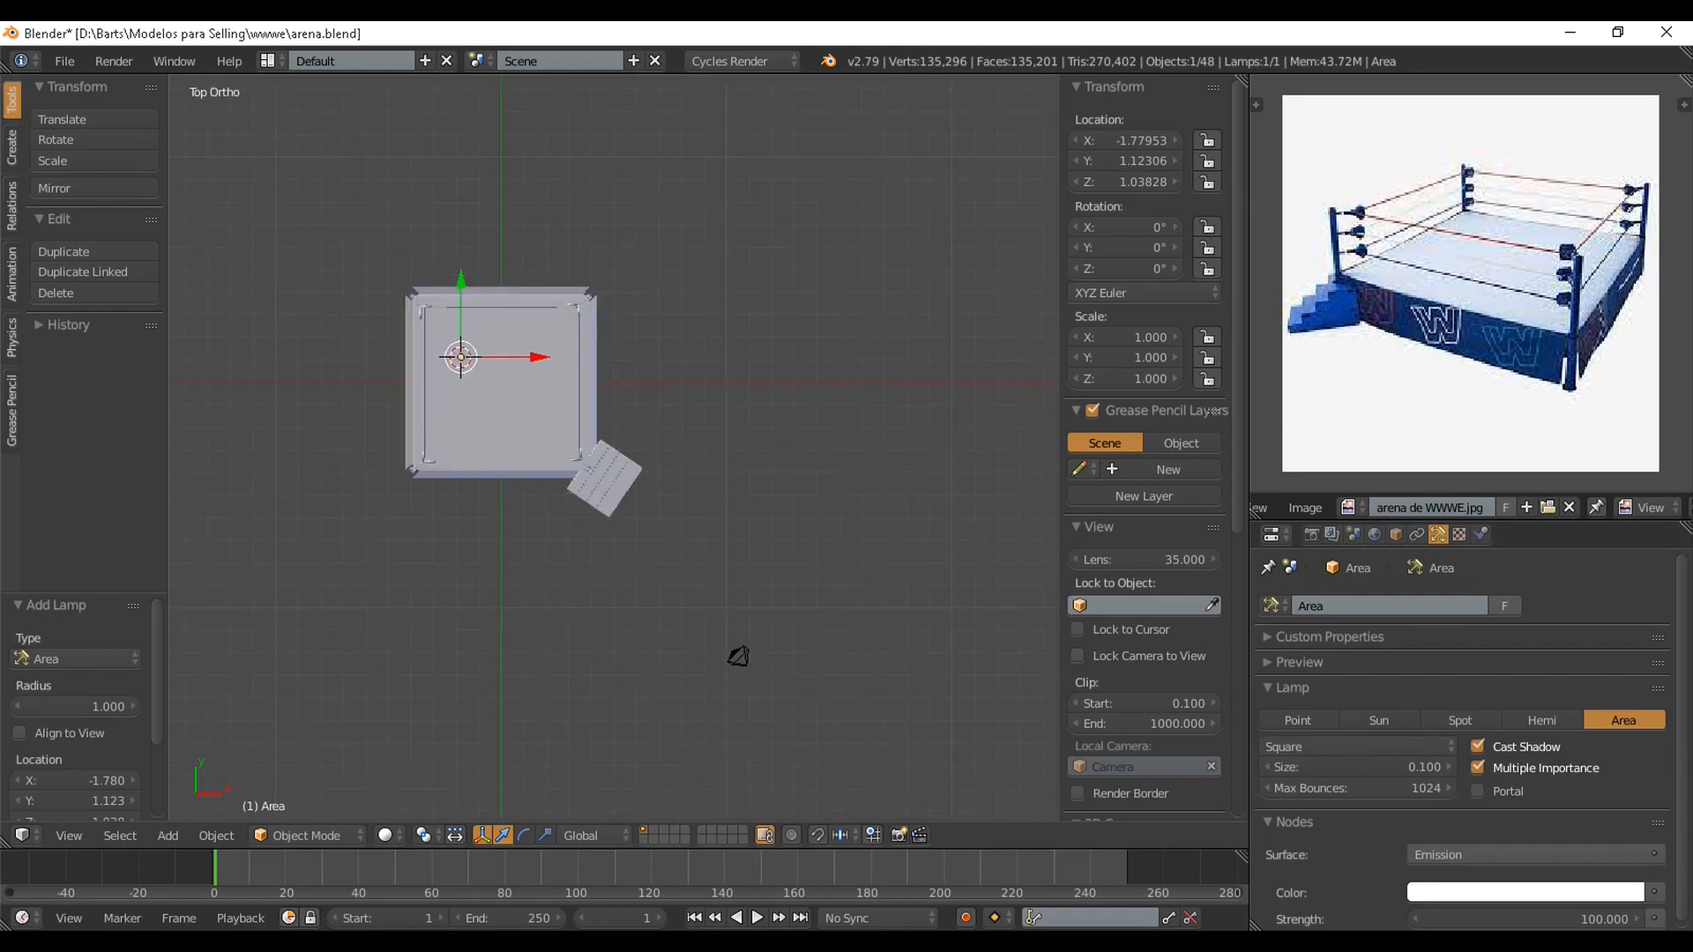
{"action": "key", "text": "g"}
{"action": "key", "text": "x"}
{"action": "left_click", "coordinate": [738, 656]}
{"action": "key", "text": "KP_0"}
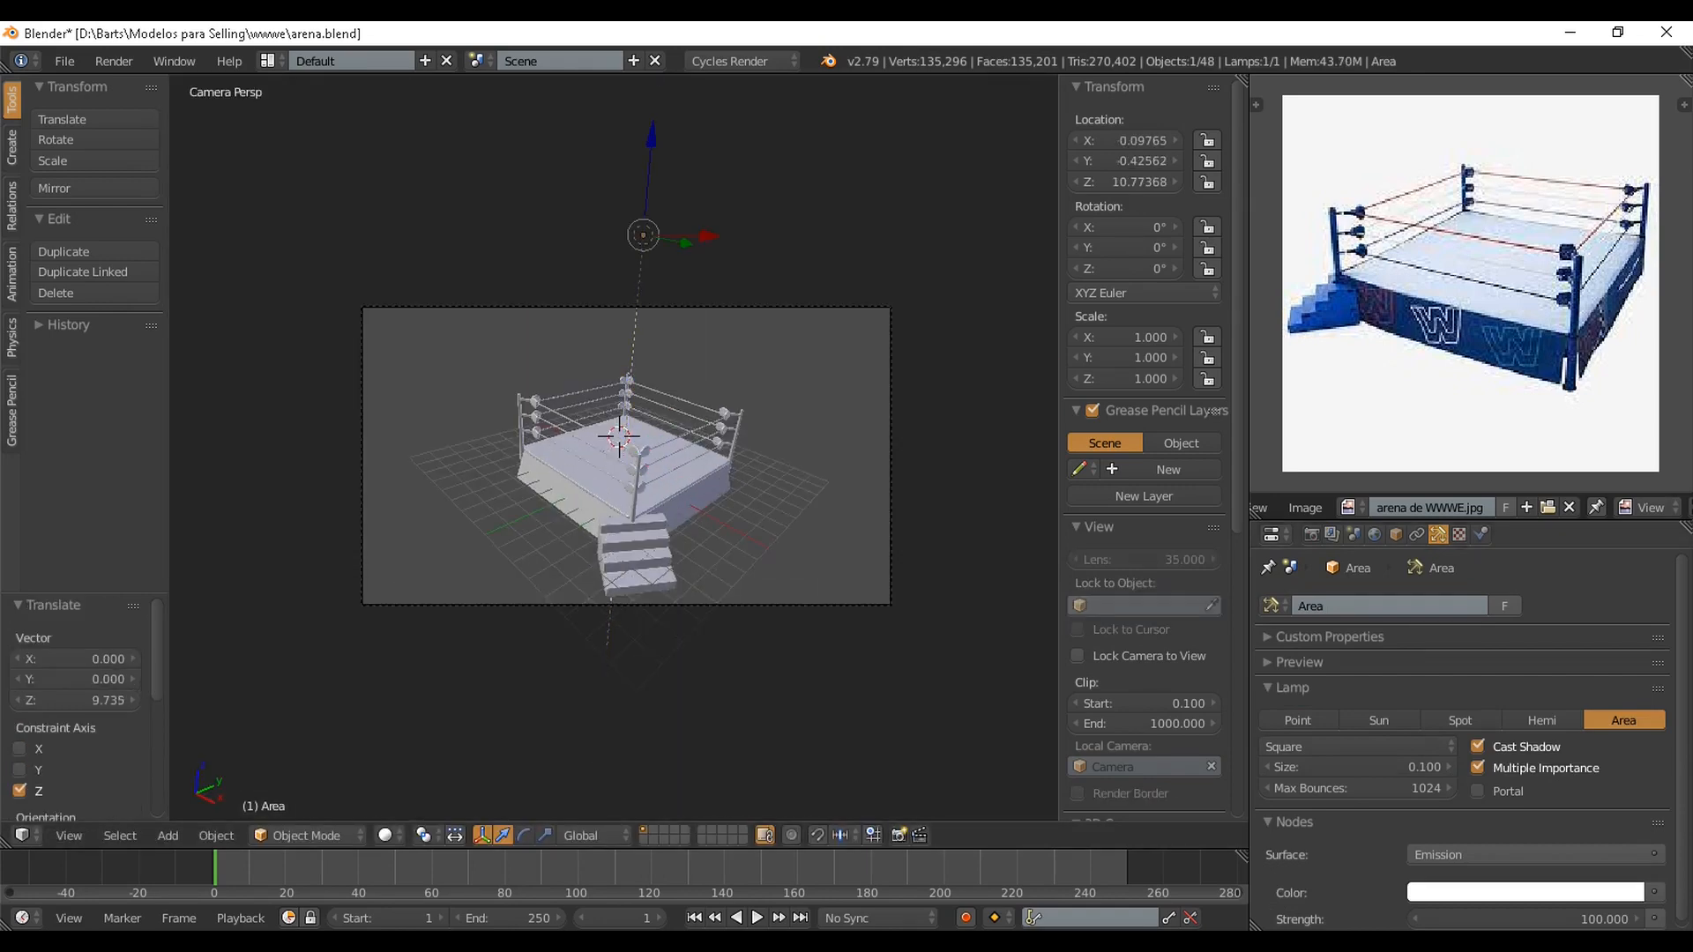
Set the area lamp's strength to 300 and preview the camera view in Rendered shading before returning to Solid
{"action": "scroll", "coordinate": [1462, 741], "scroll_direction": "down", "scroll_amount": 1}
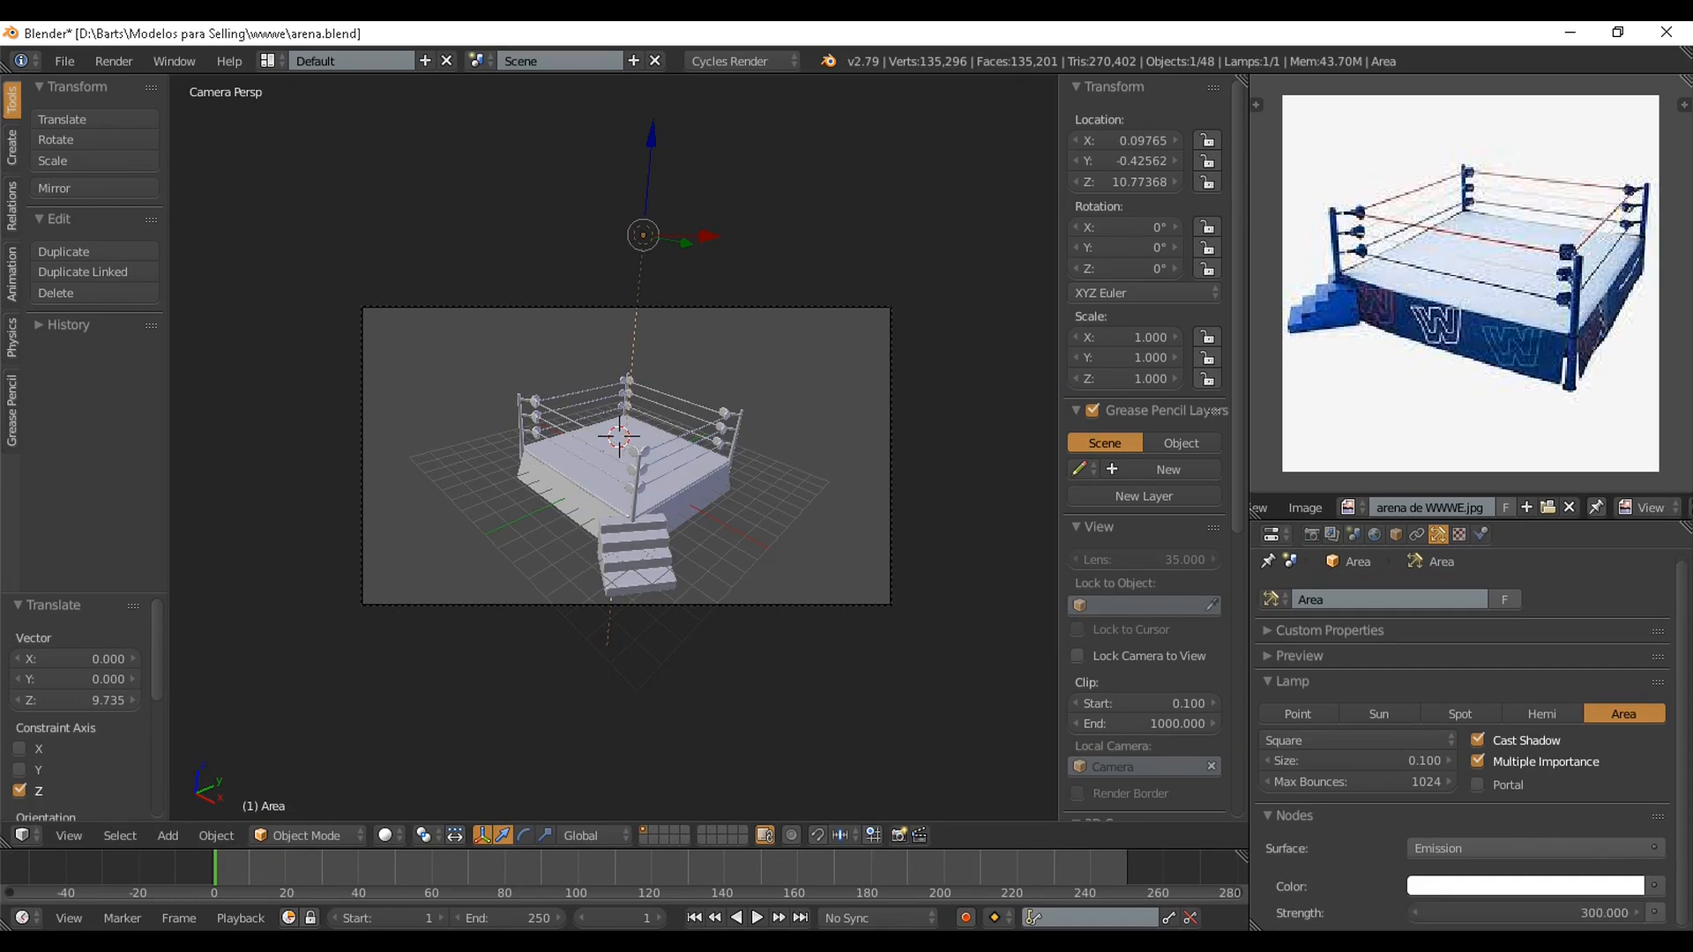
{"action": "scroll", "coordinate": [620, 459], "scroll_direction": "up", "scroll_amount": 3}
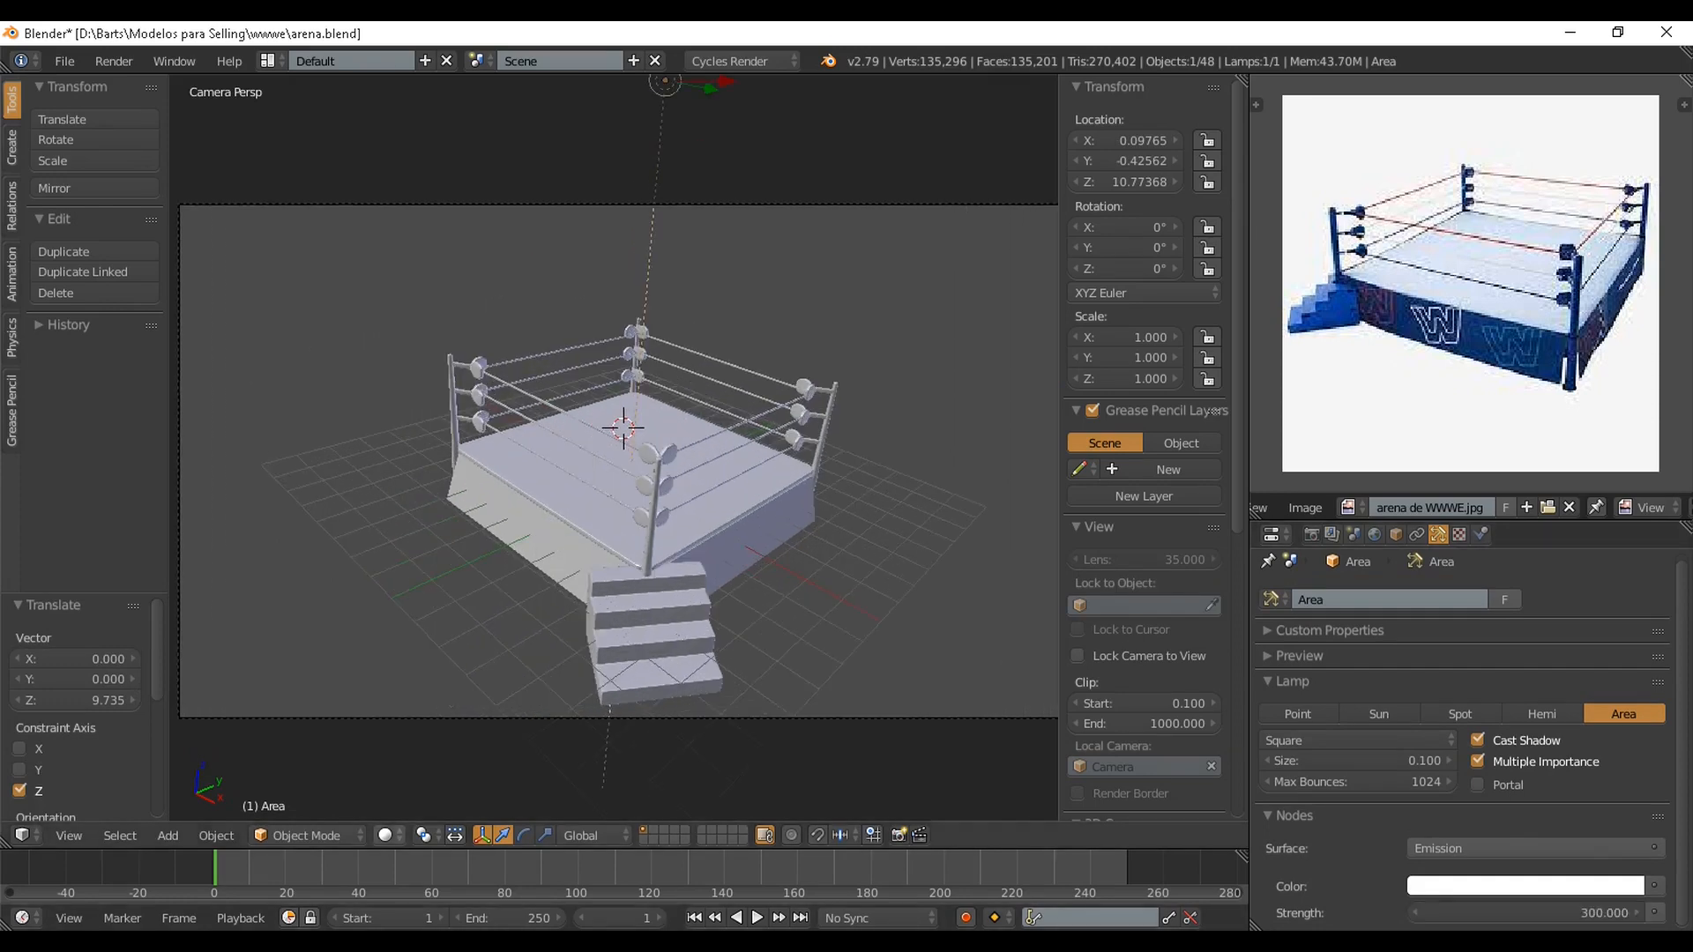
{"action": "left_click", "coordinate": [386, 835]}
{"action": "left_click", "coordinate": [432, 692]}
{"action": "left_click", "coordinate": [399, 797]}
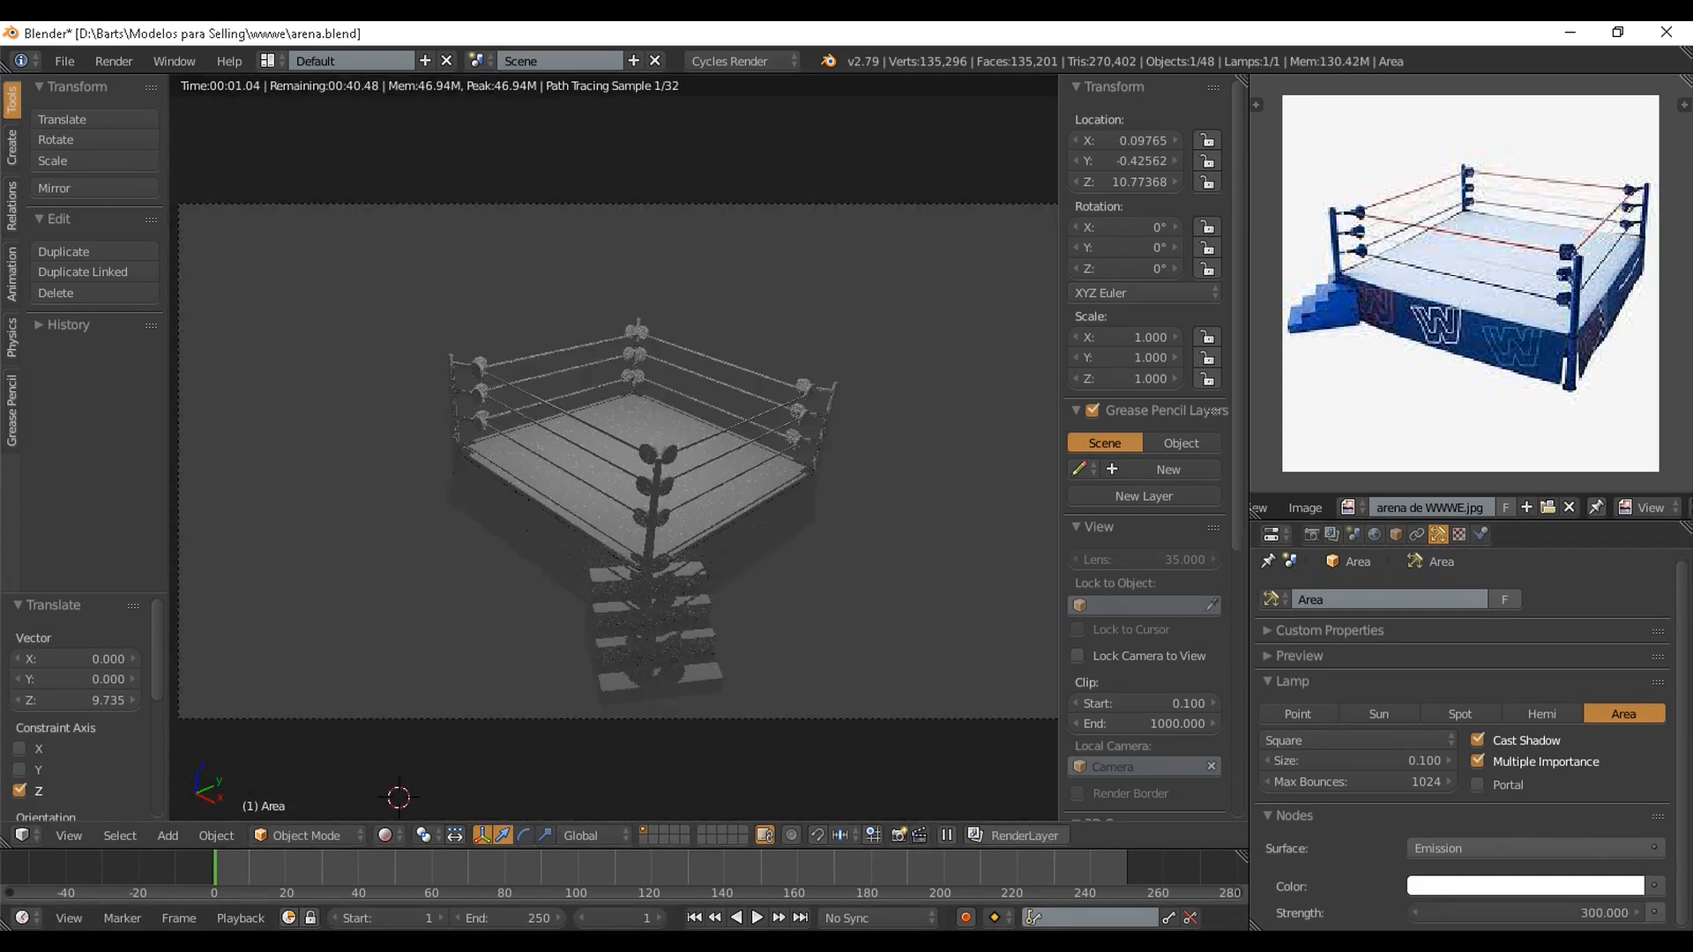
{"action": "left_click", "coordinate": [386, 835]}
{"action": "left_click", "coordinate": [426, 717]}
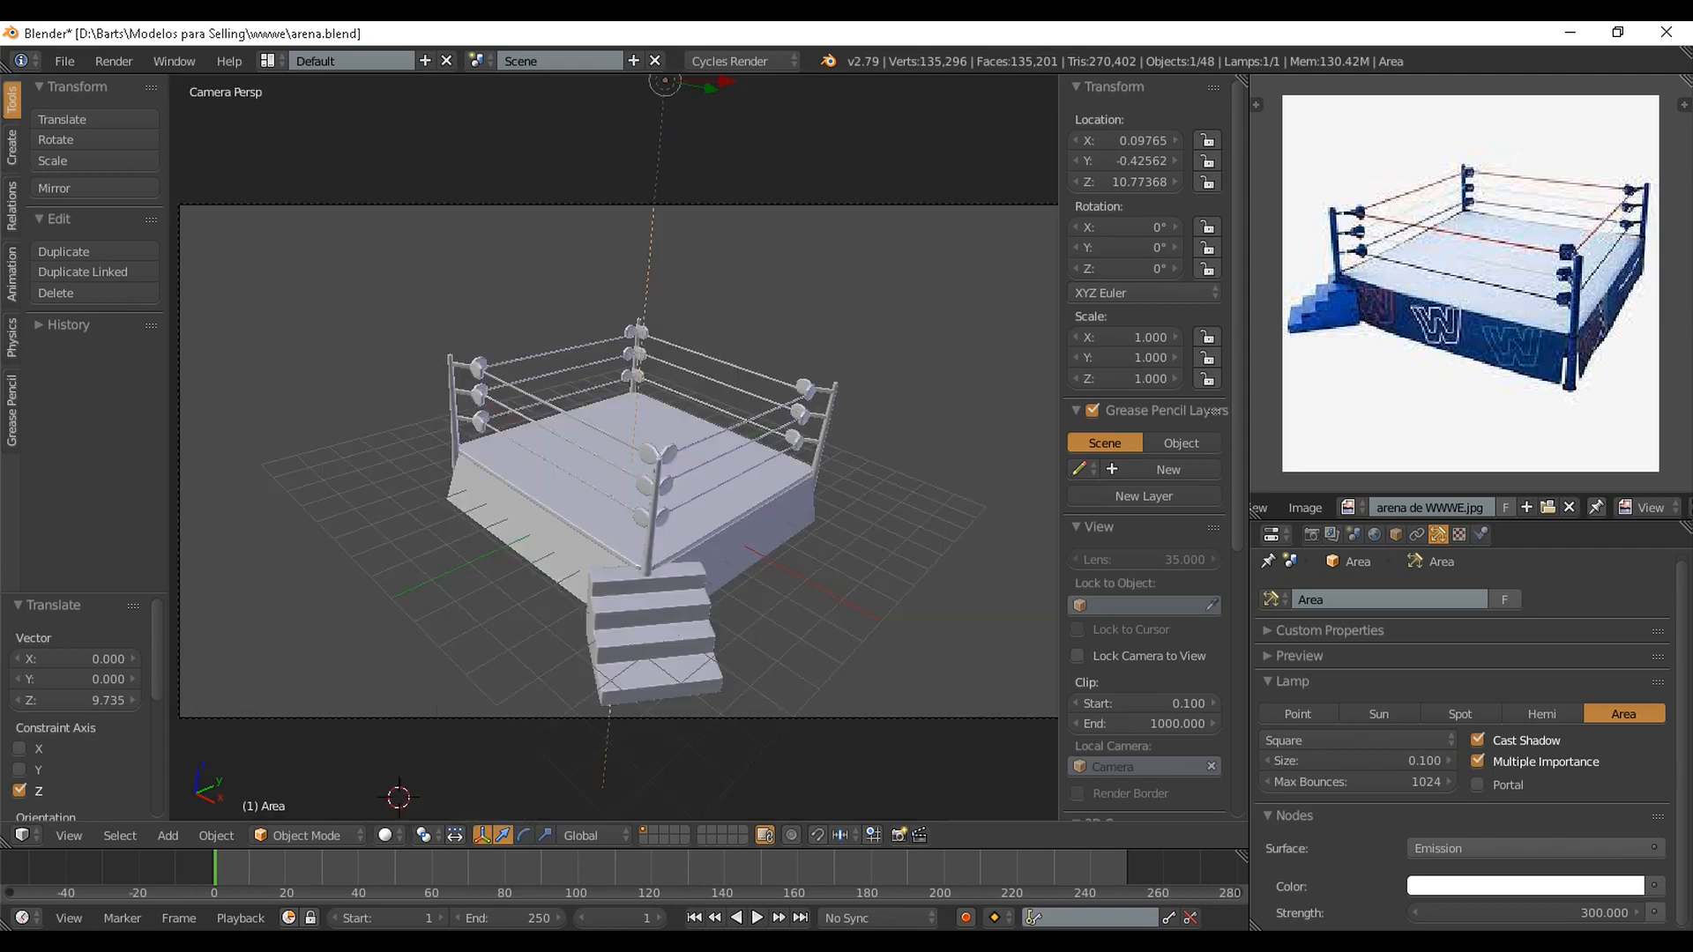
Place the area lamp at X -7.55187, rotate it -33.2° about Y with strength 500, and save the file
{"action": "key", "text": "ctrl+s"}
{"action": "key", "text": "Return"}
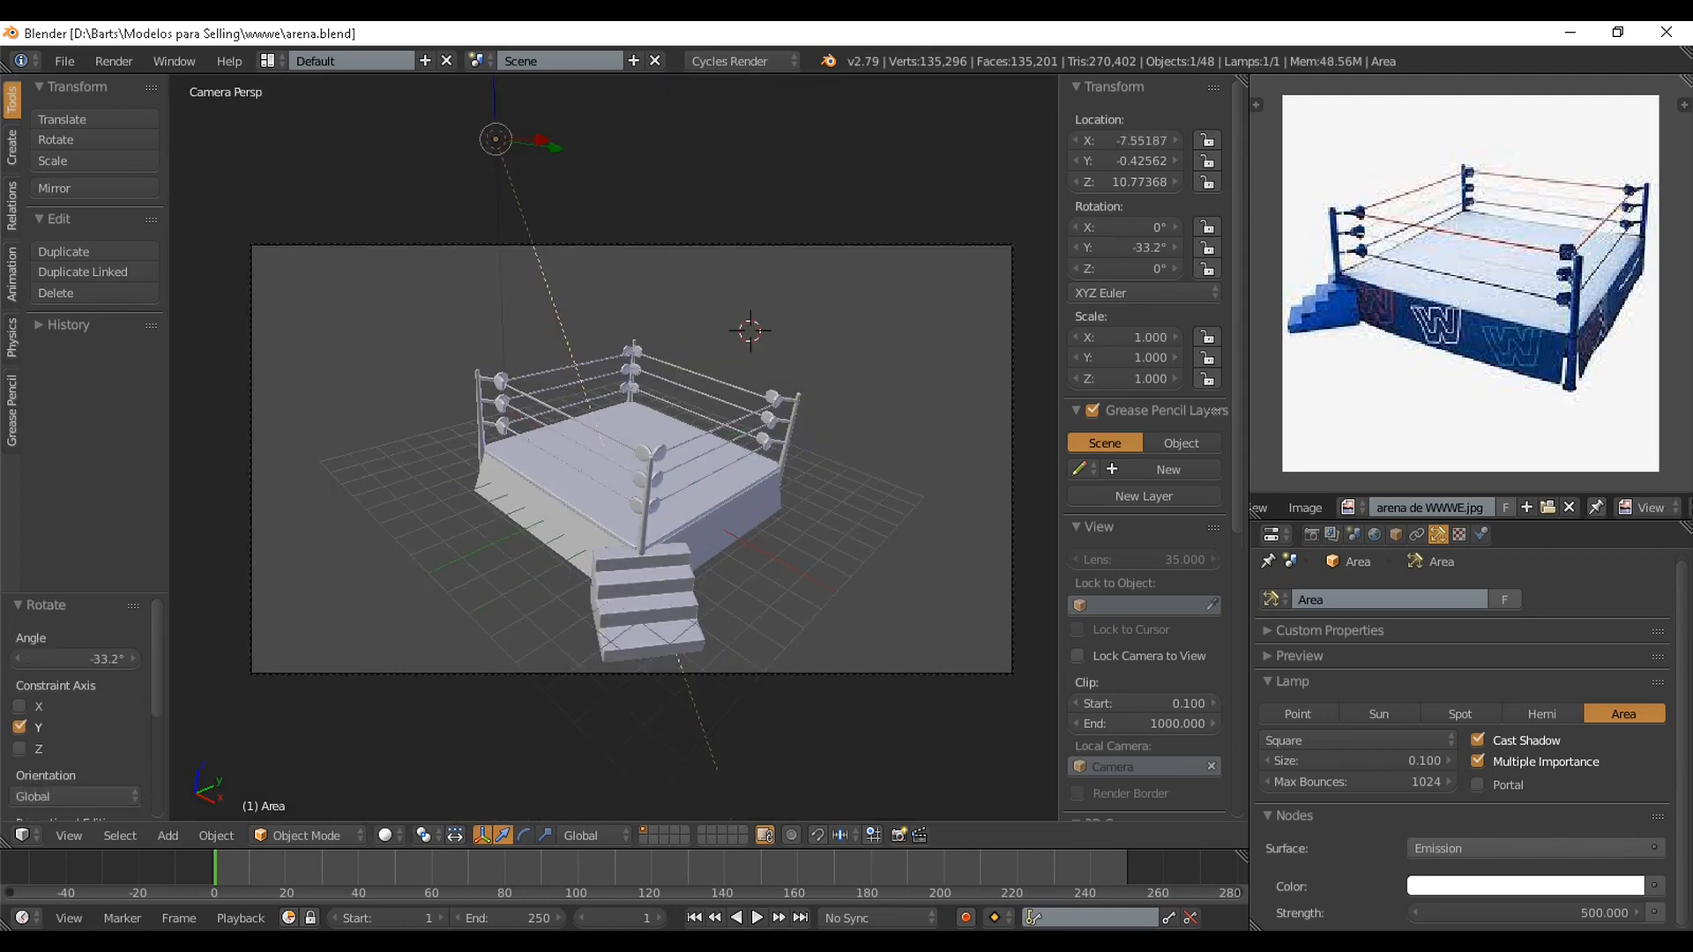
Leave the camera view and examine the lamp's placement and aim relative to the ring in perspective
{"action": "scroll", "coordinate": [614, 448], "scroll_direction": "down", "scroll_amount": 1}
{"action": "key", "text": "KP_0"}
{"action": "scroll", "coordinate": [614, 448], "scroll_direction": "up", "scroll_amount": 1}
{"action": "scroll", "coordinate": [614, 448], "scroll_direction": "down", "scroll_amount": 2}
{"action": "middle_click_drag", "start_coordinate": [617, 485], "coordinate": [656, 547]}
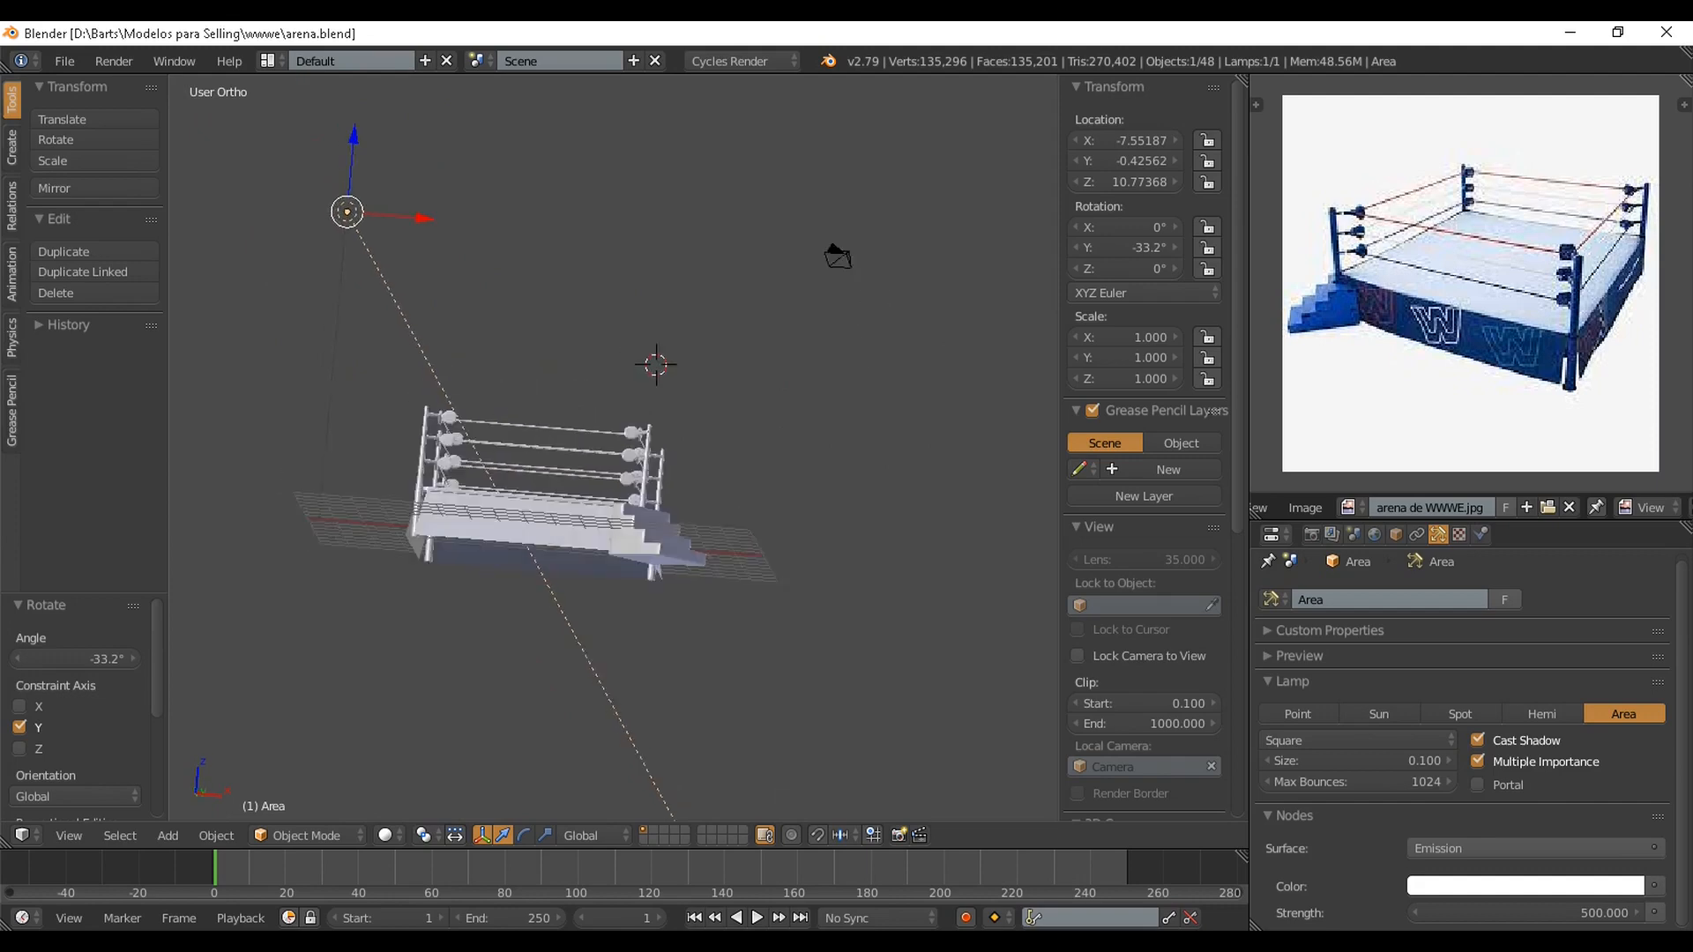
{"action": "key", "text": "KP_5"}
{"action": "scroll", "coordinate": [614, 448], "scroll_direction": "up", "scroll_amount": 2}
{"action": "scroll", "coordinate": [613, 448], "scroll_direction": "down", "scroll_amount": 2}
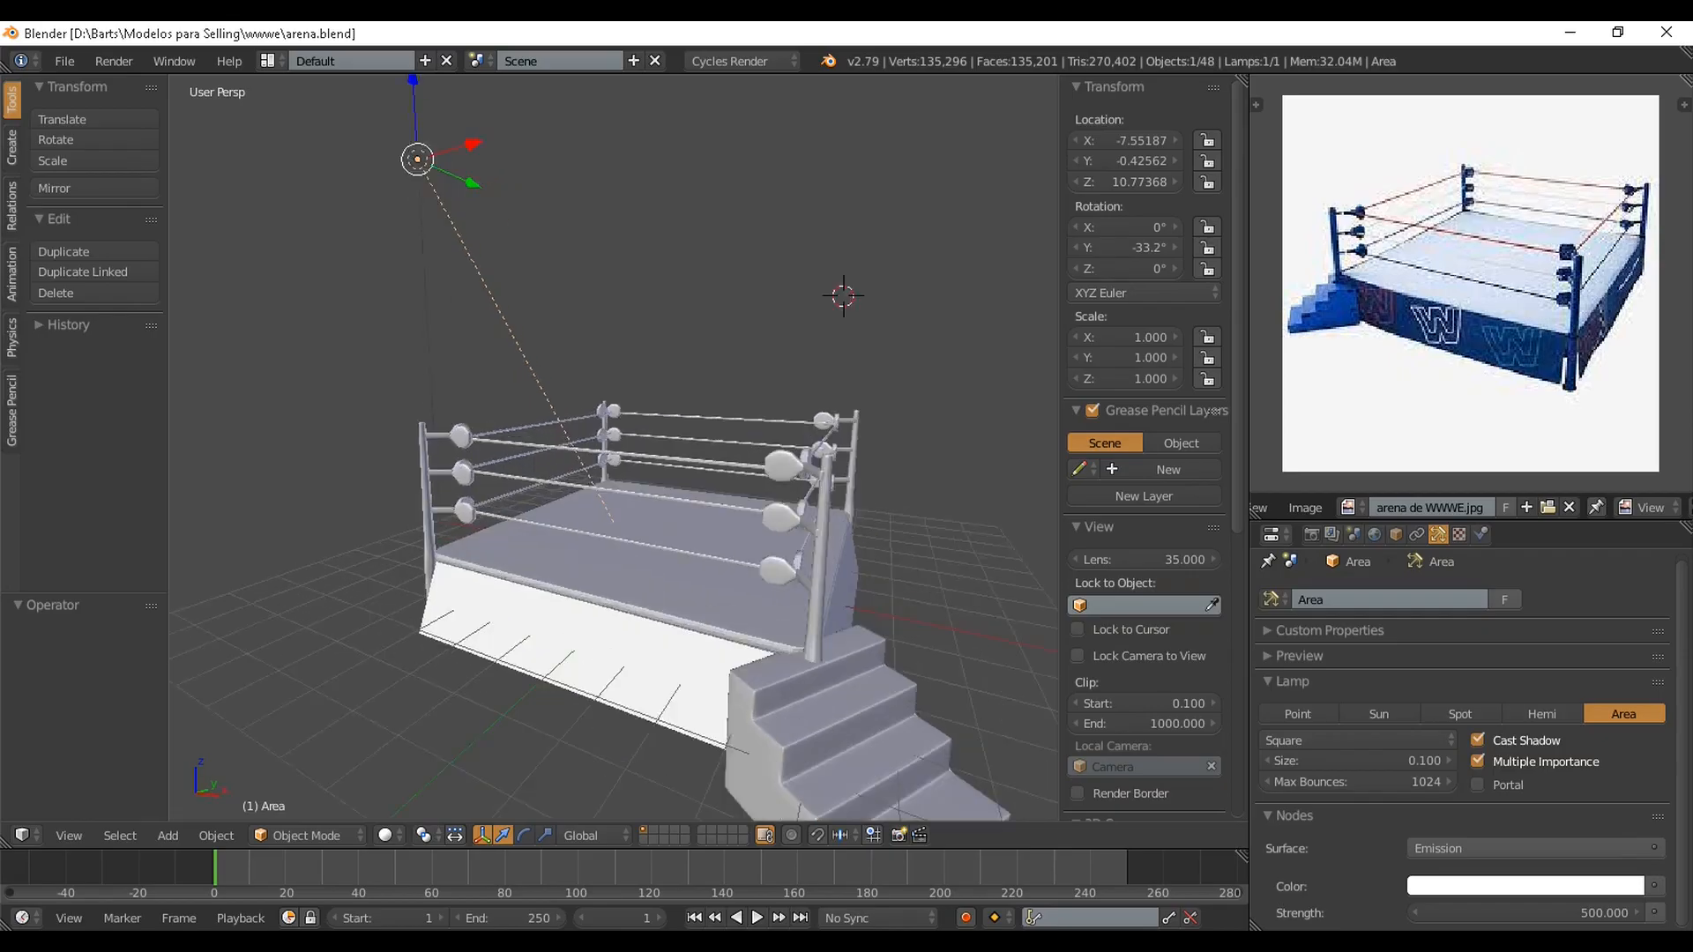
{"action": "scroll", "coordinate": [542, 538], "scroll_direction": "down", "scroll_amount": 3}
{"action": "mouse_move", "coordinate": [617, 529]}
{"action": "middle_mouse_down"}
{"action": "mouse_move", "coordinate": [543, 538]}
{"action": "mouse_move", "coordinate": [480, 520]}
{"action": "middle_mouse_up"}
{"action": "scroll", "coordinate": [542, 538], "scroll_direction": "up", "scroll_amount": 2}
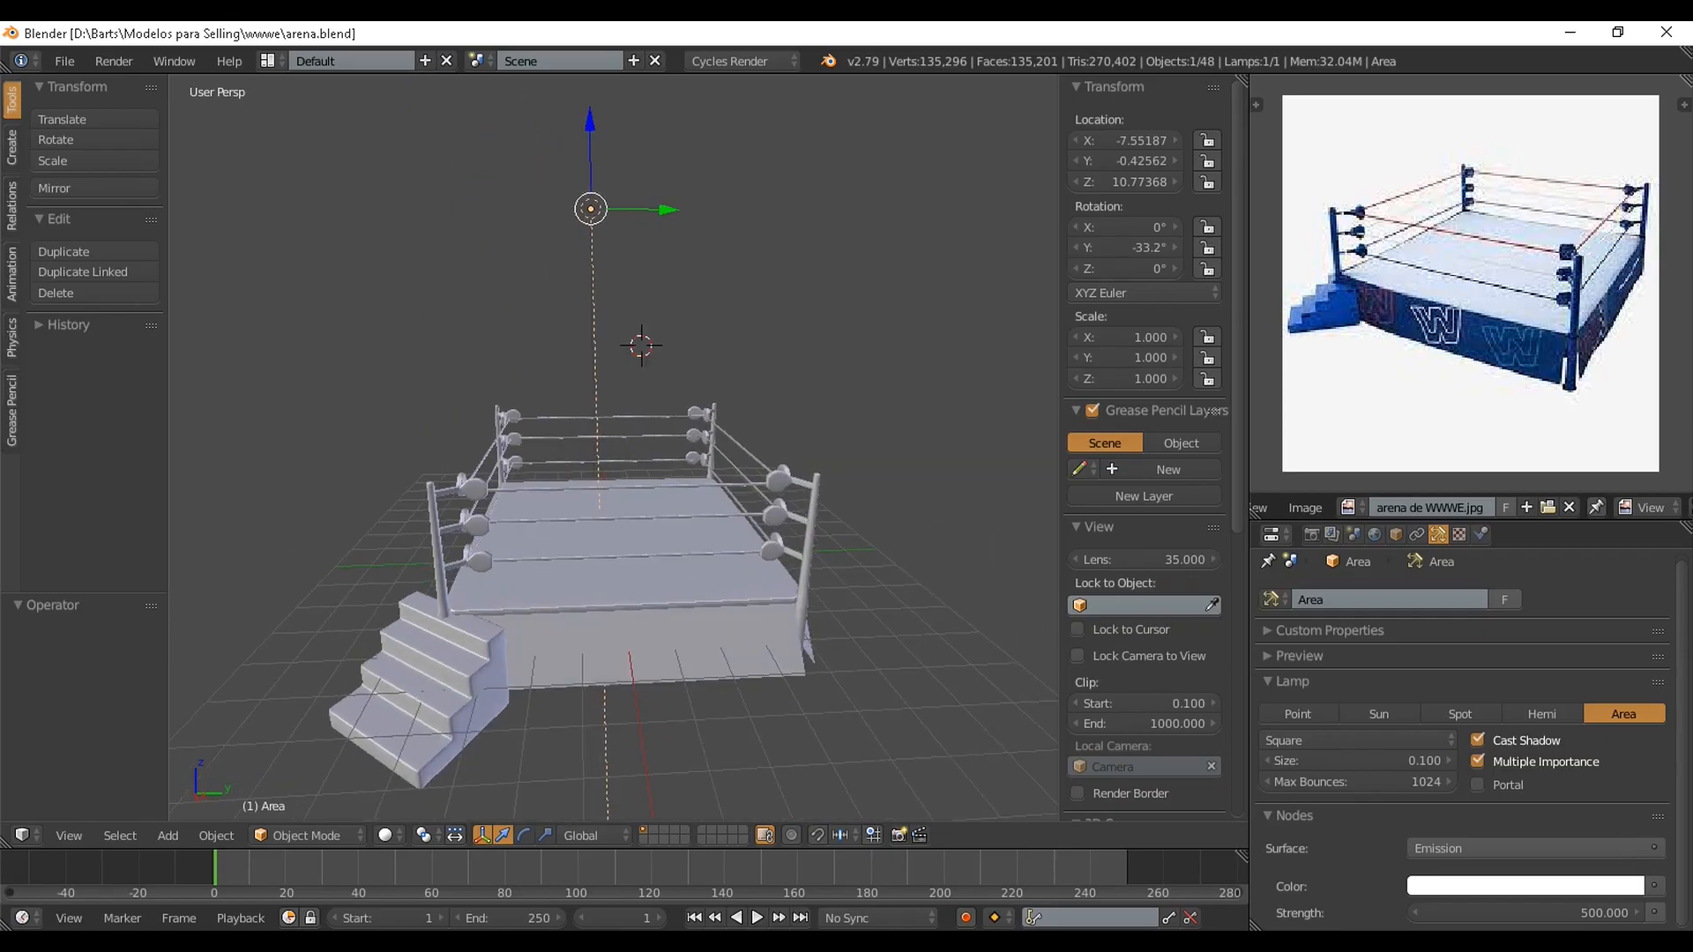
Switch the 3D view to Material shading and enlarge the timeline area below it
{"action": "left_click", "coordinate": [389, 835]}
{"action": "left_click", "coordinate": [449, 717]}
{"action": "middle_click_drag", "start_coordinate": [546, 635], "coordinate": [512, 635]}
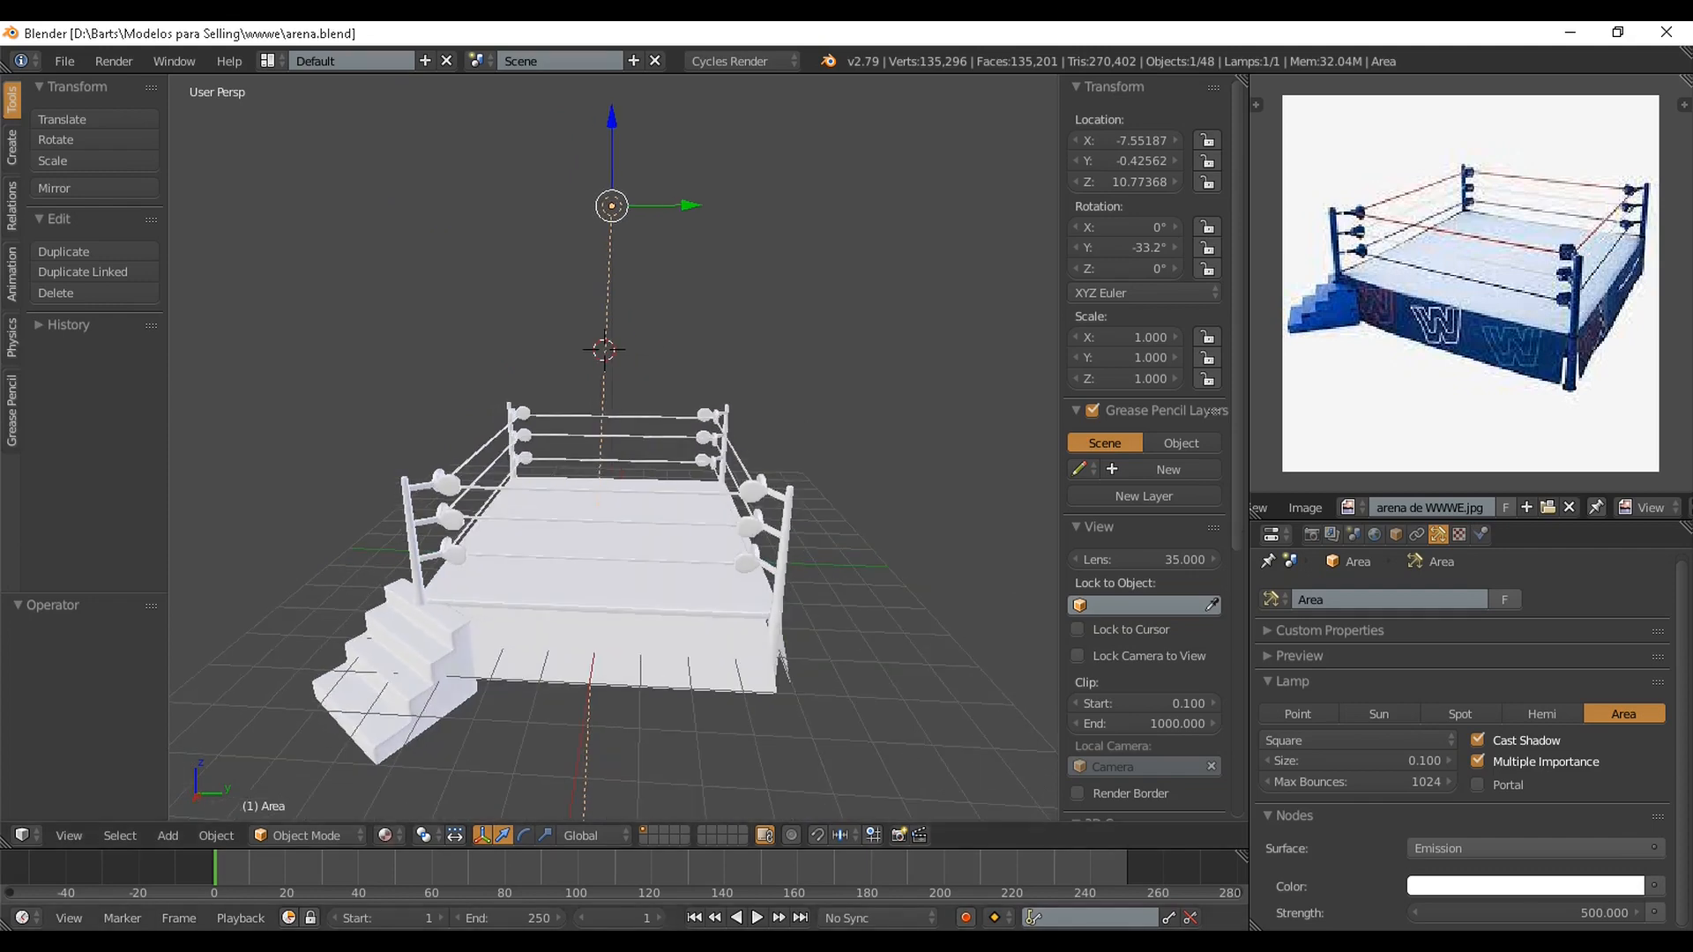
{"action": "left_click_drag", "start_coordinate": [511, 849], "coordinate": [511, 664]}
{"action": "scroll", "coordinate": [529, 529], "scroll_direction": "down", "scroll_amount": 1}
{"action": "middle_click_drag", "start_coordinate": [617, 459], "coordinate": [494, 432]}
{"action": "scroll", "coordinate": [564, 423], "scroll_direction": "up", "scroll_amount": 2}
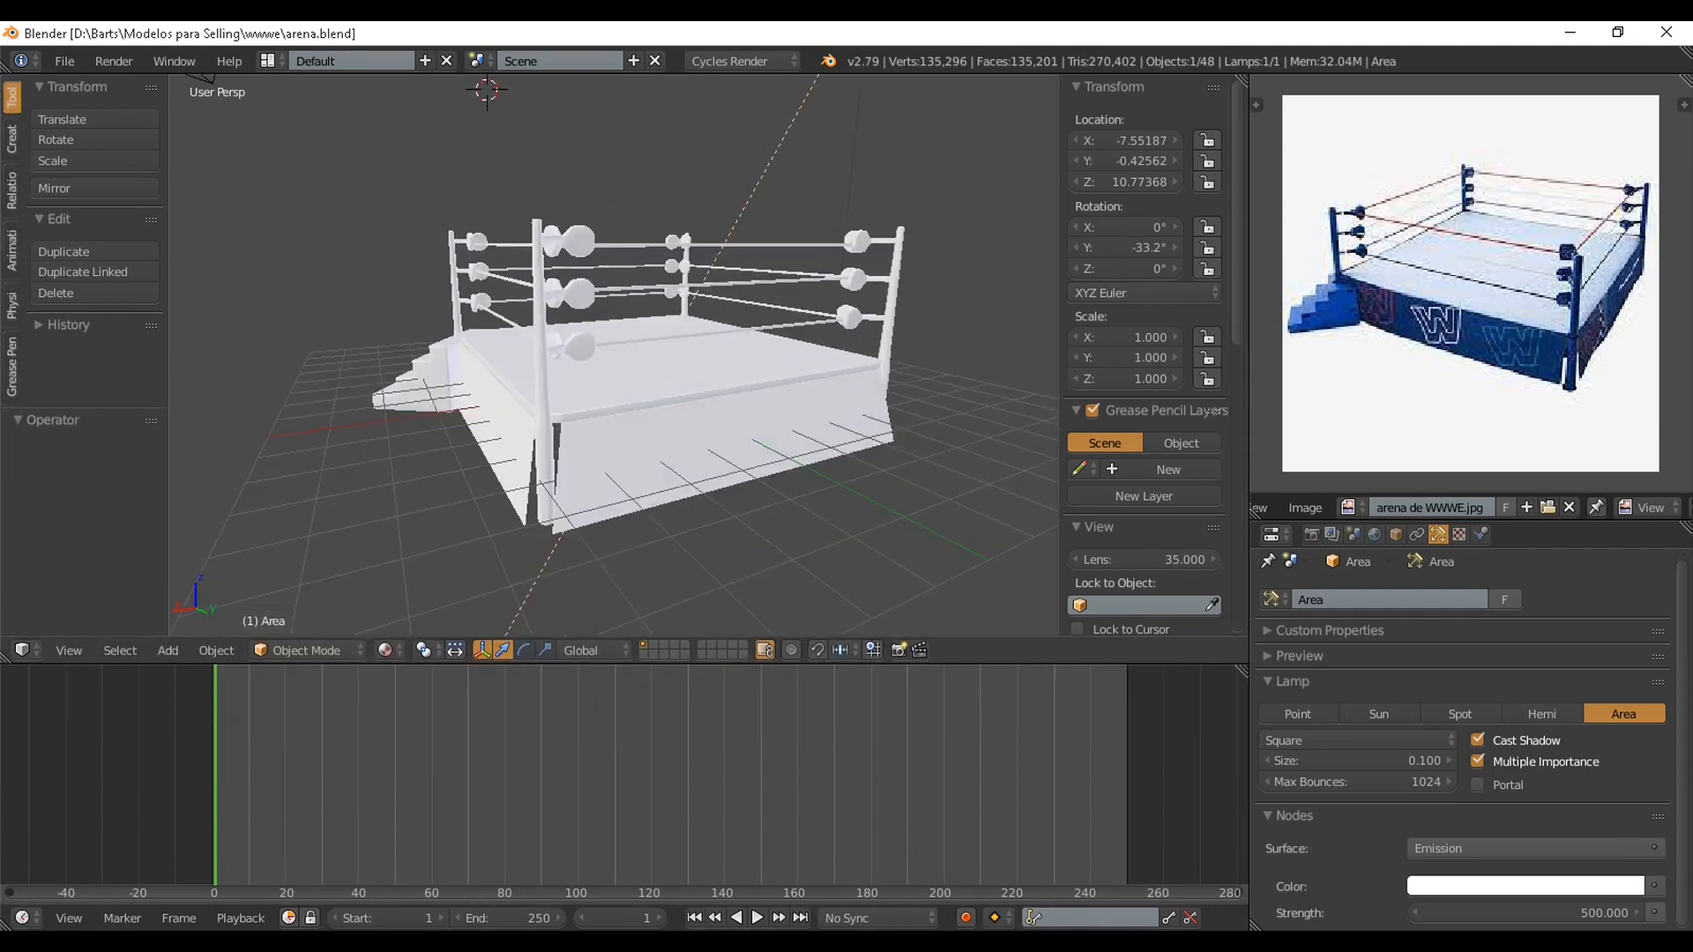
Give the ring's mat a Principled BSDF surface with a bright light blue base color and zero specular
{"action": "scroll", "coordinate": [617, 414], "scroll_direction": "up", "scroll_amount": 1}
{"action": "right_click", "coordinate": [652, 397]}
{"action": "left_click", "coordinate": [1481, 535]}
{"action": "left_click", "coordinate": [1499, 790]}
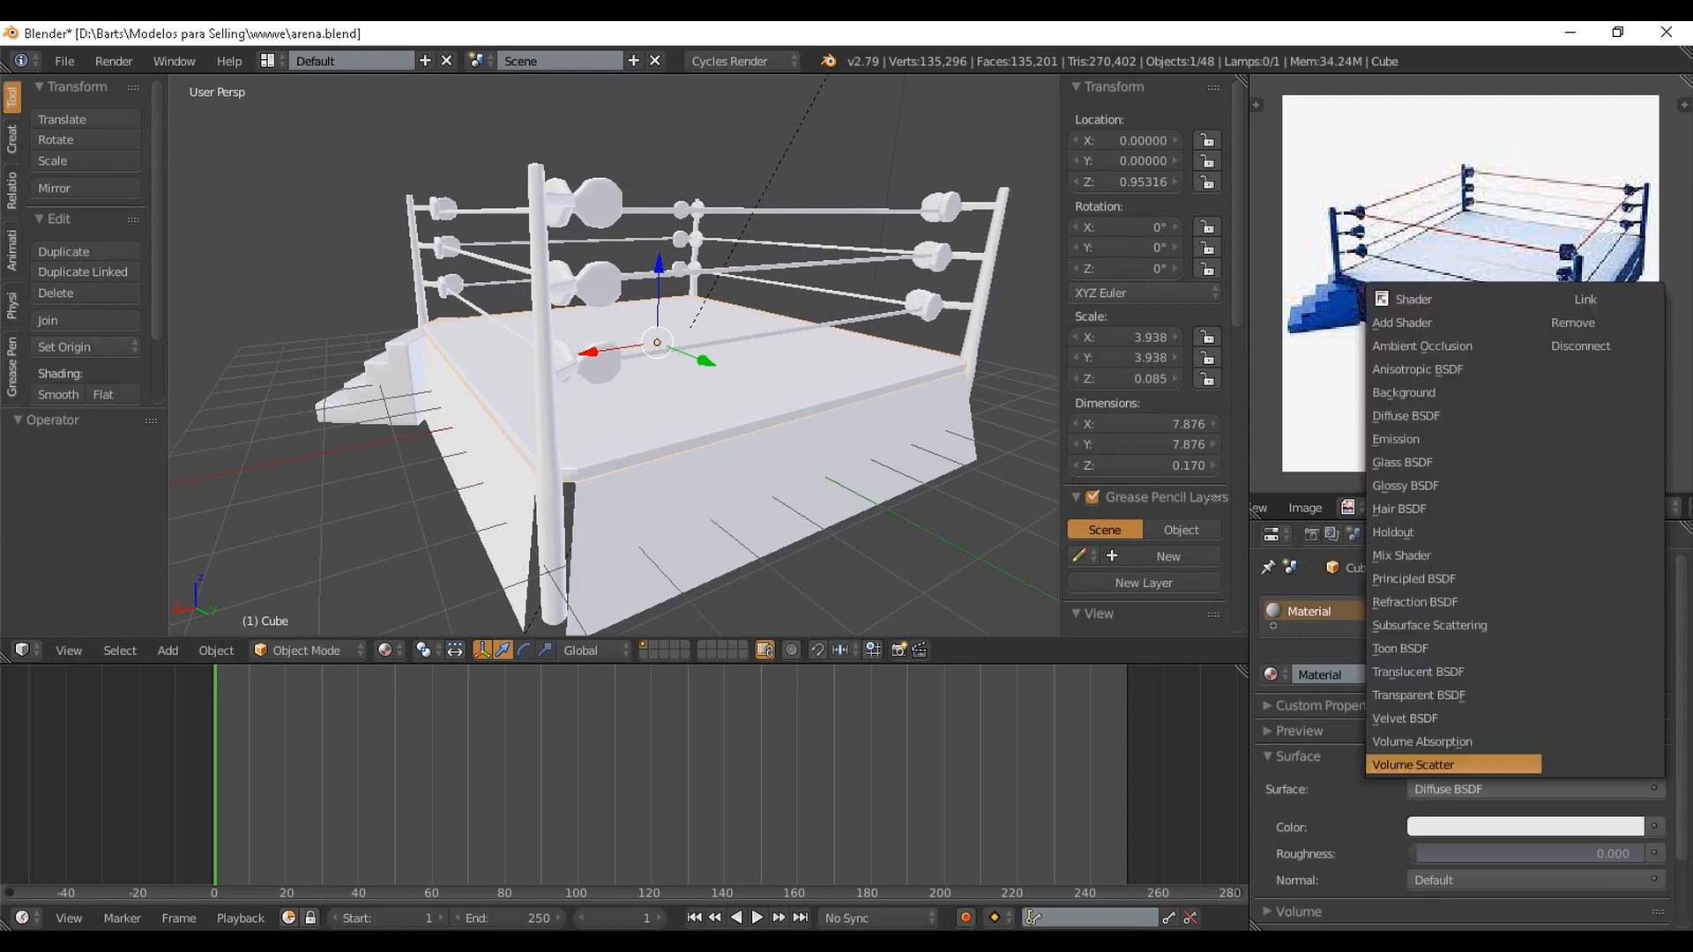
{"action": "left_click", "coordinate": [1453, 579]}
{"action": "scroll", "coordinate": [1453, 618], "scroll_direction": "down", "scroll_amount": 3}
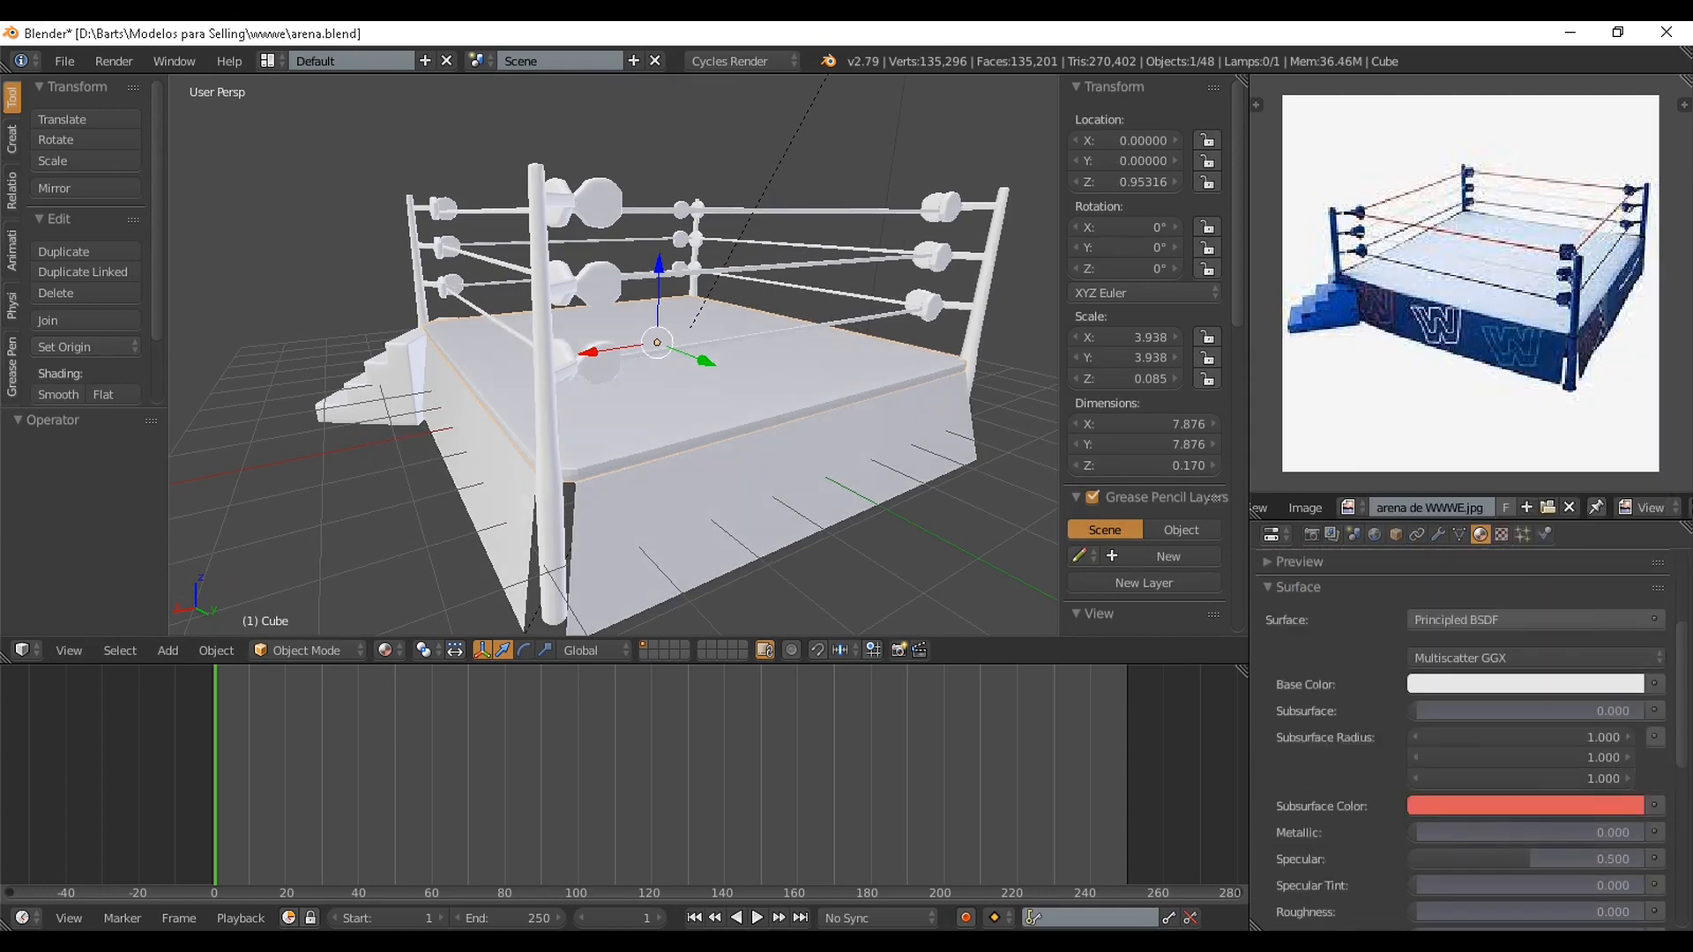
{"action": "left_click", "coordinate": [1526, 684]}
{"action": "left_click", "coordinate": [1537, 439]}
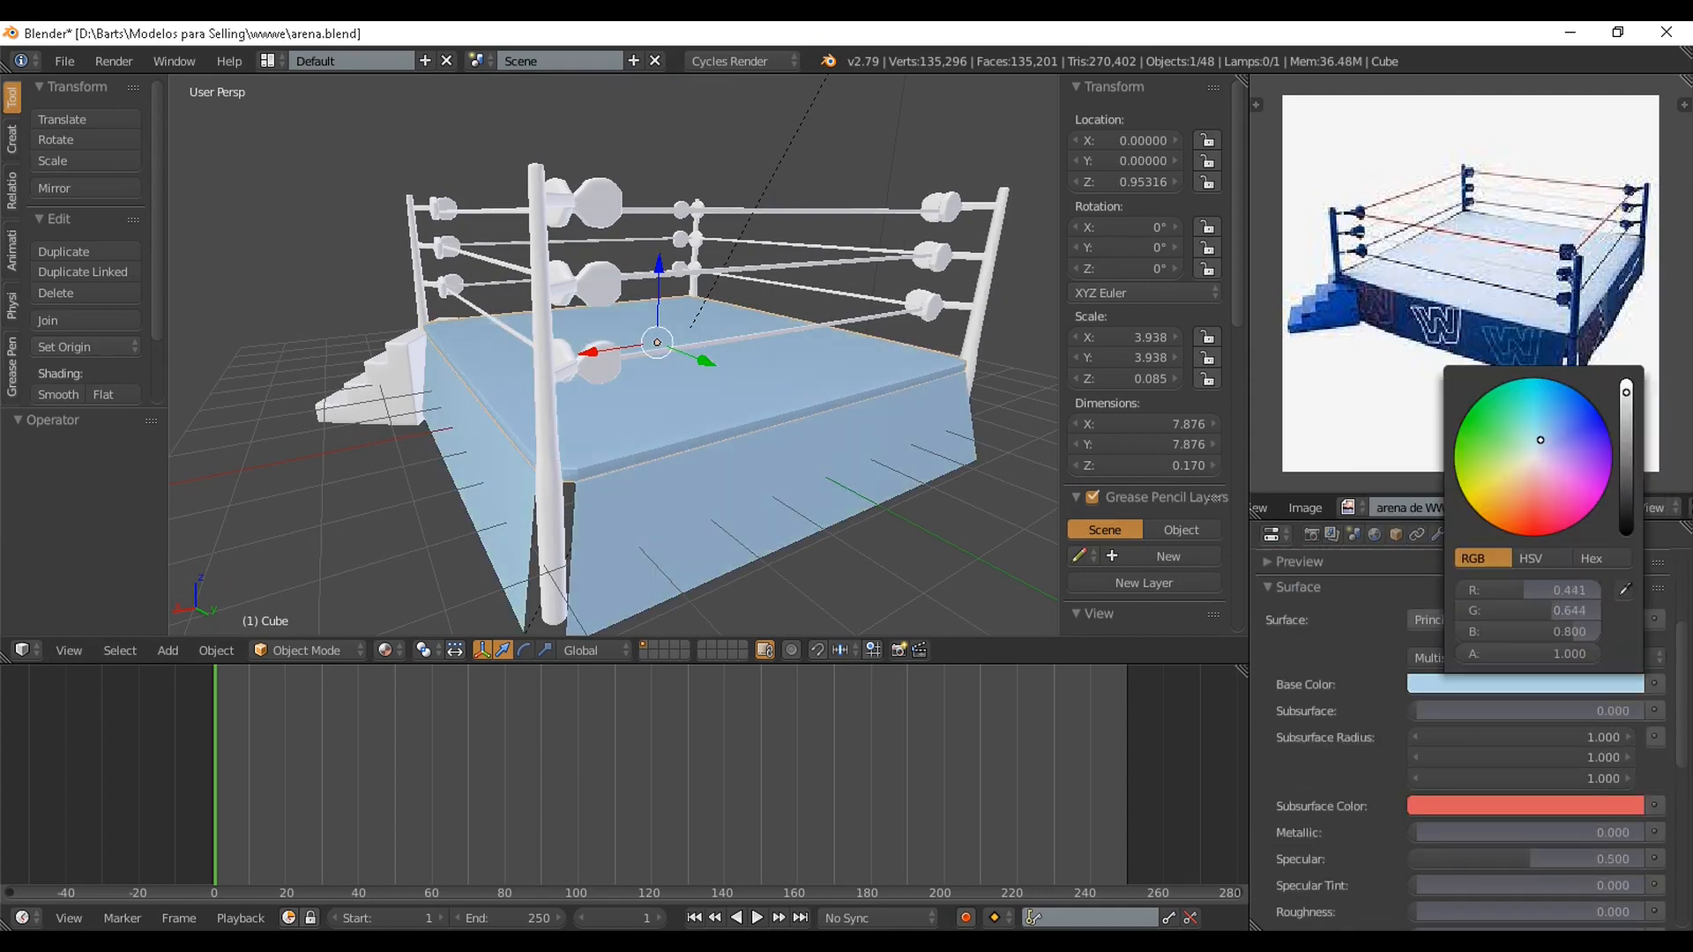
{"action": "left_click_drag", "start_coordinate": [1626, 392], "coordinate": [1627, 381]}
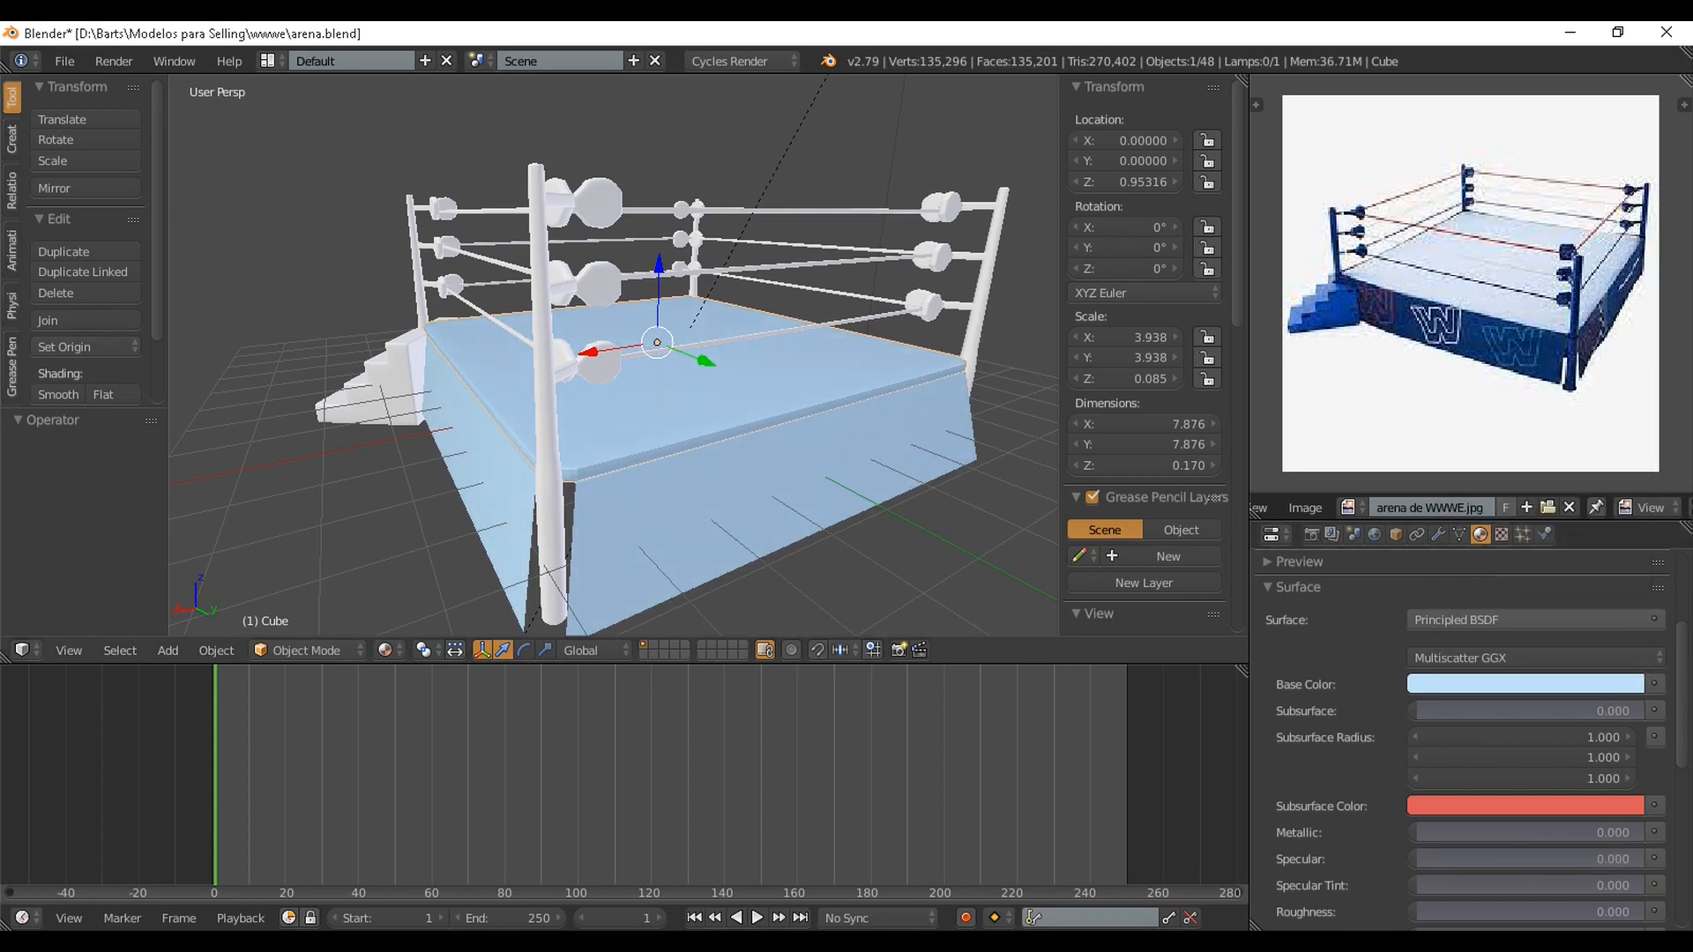
Scale the mat to 0.969 and move it -0.080 along Z
{"action": "middle_click_drag", "start_coordinate": [705, 424], "coordinate": [890, 454]}
{"action": "scroll", "coordinate": [881, 450], "scroll_direction": "up", "scroll_amount": 4}
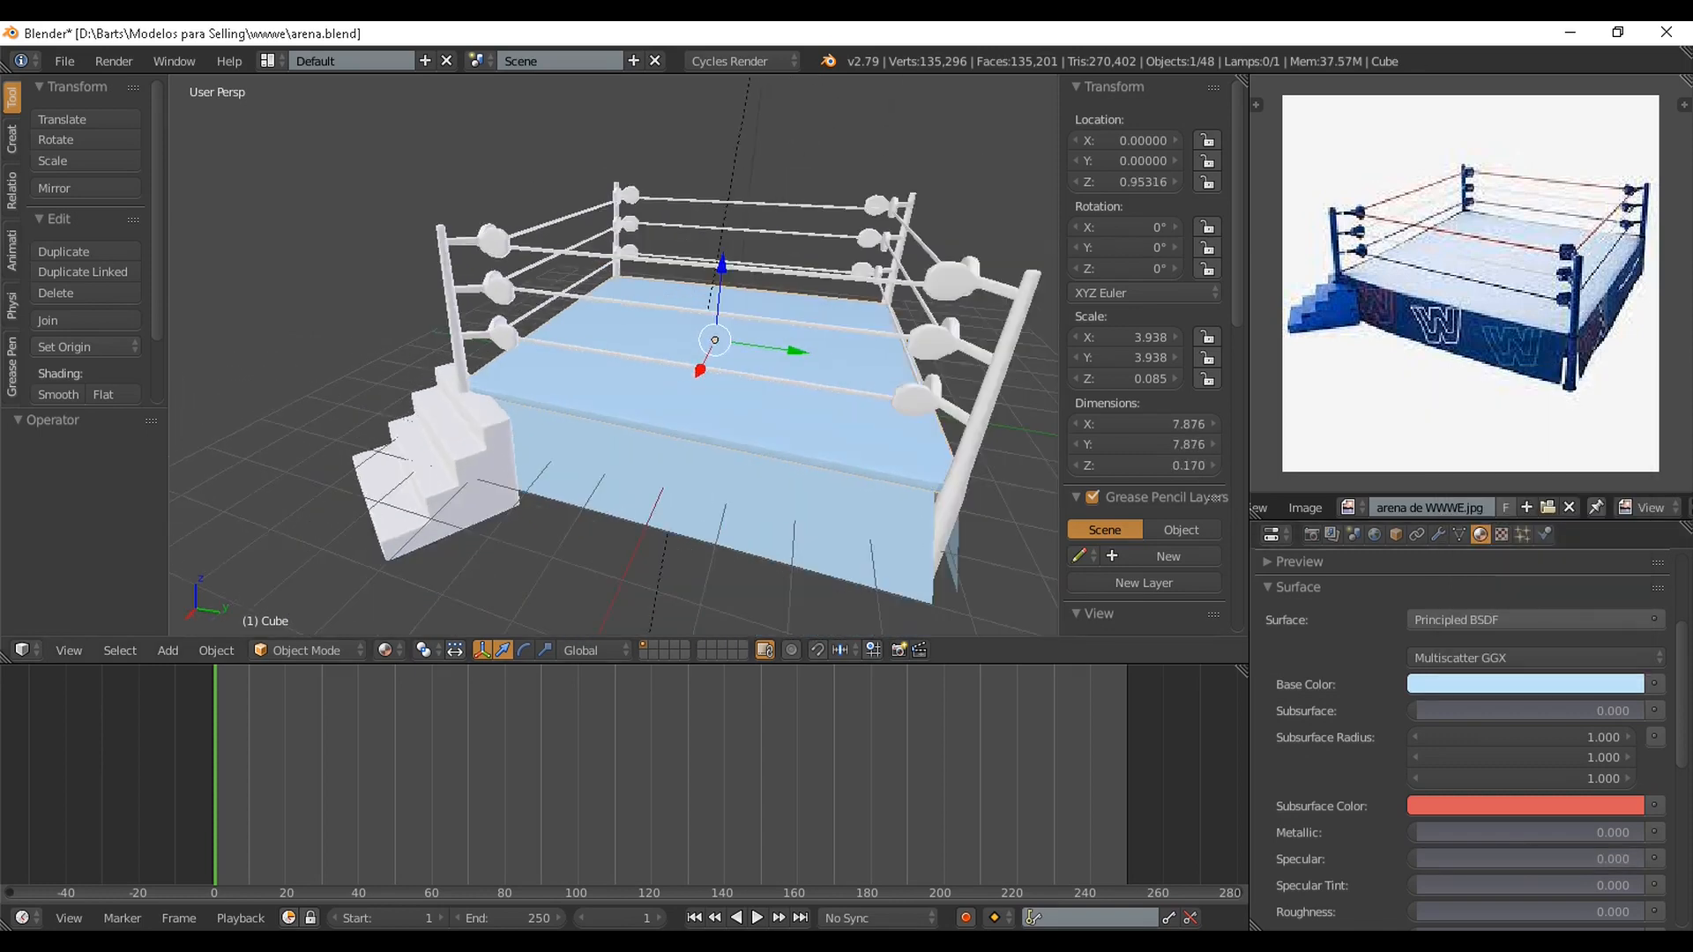
{"action": "key", "text": "s"}
{"action": "left_click", "coordinate": [899, 460]}
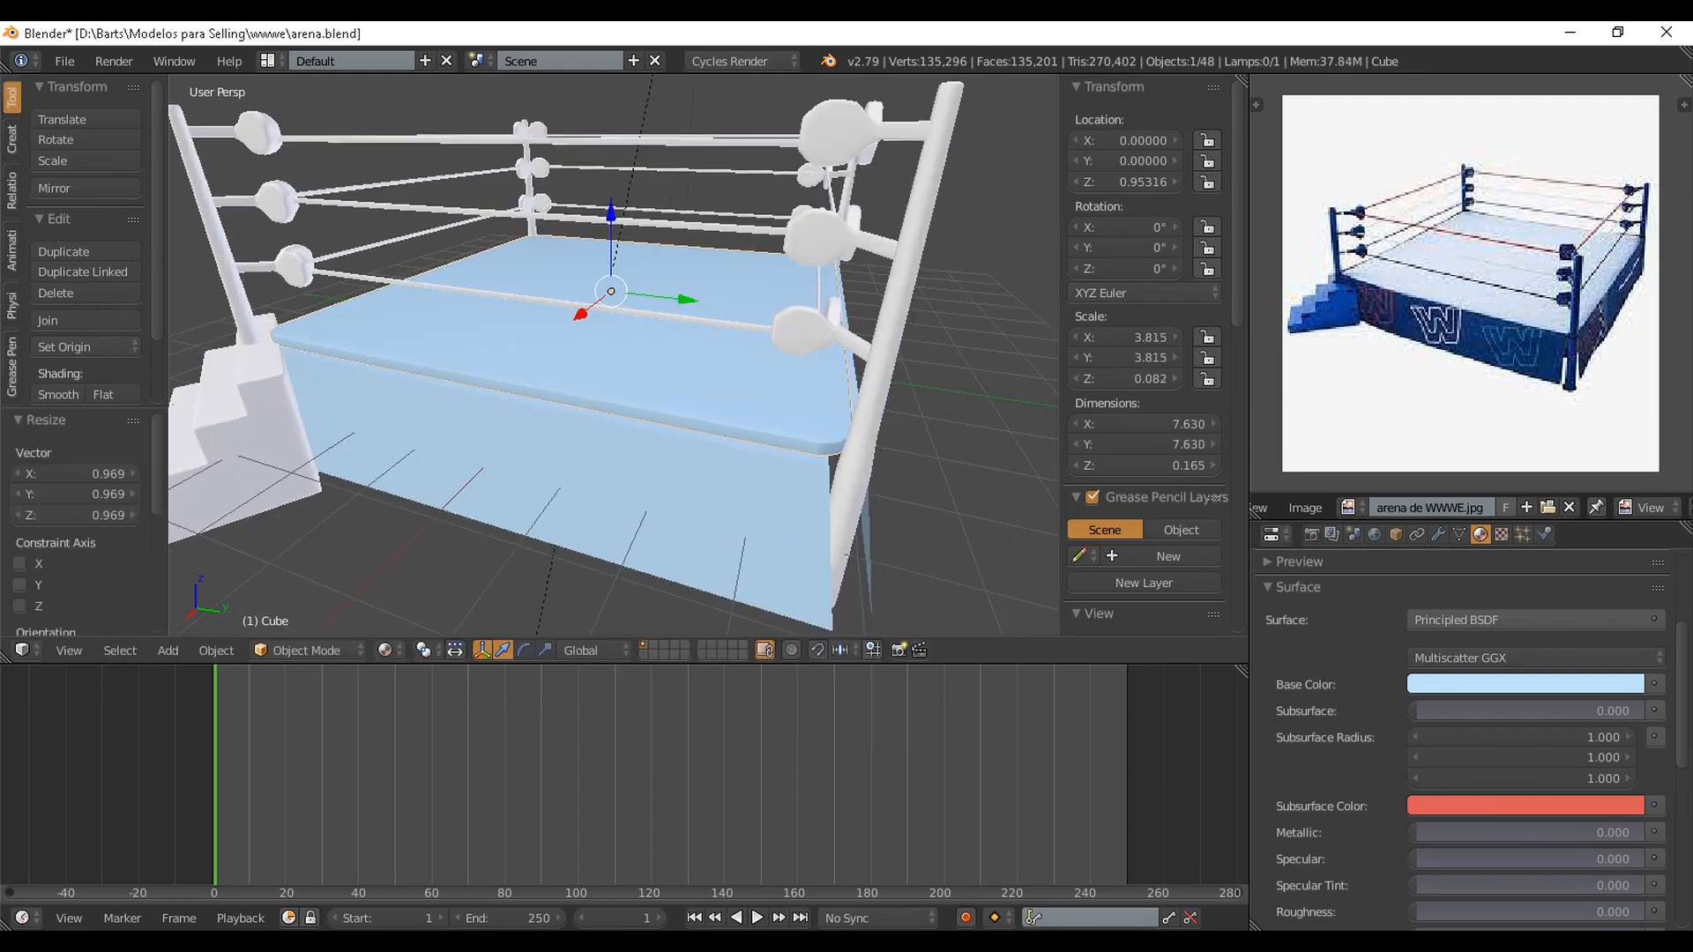
{"action": "key", "text": "g"}
{"action": "key", "text": "z"}
{"action": "left_click", "coordinate": [900, 472]}
Give the corner posts a Principled BSDF surface with a medium blue base color
{"action": "middle_click_drag", "start_coordinate": [899, 472], "coordinate": [767, 427]}
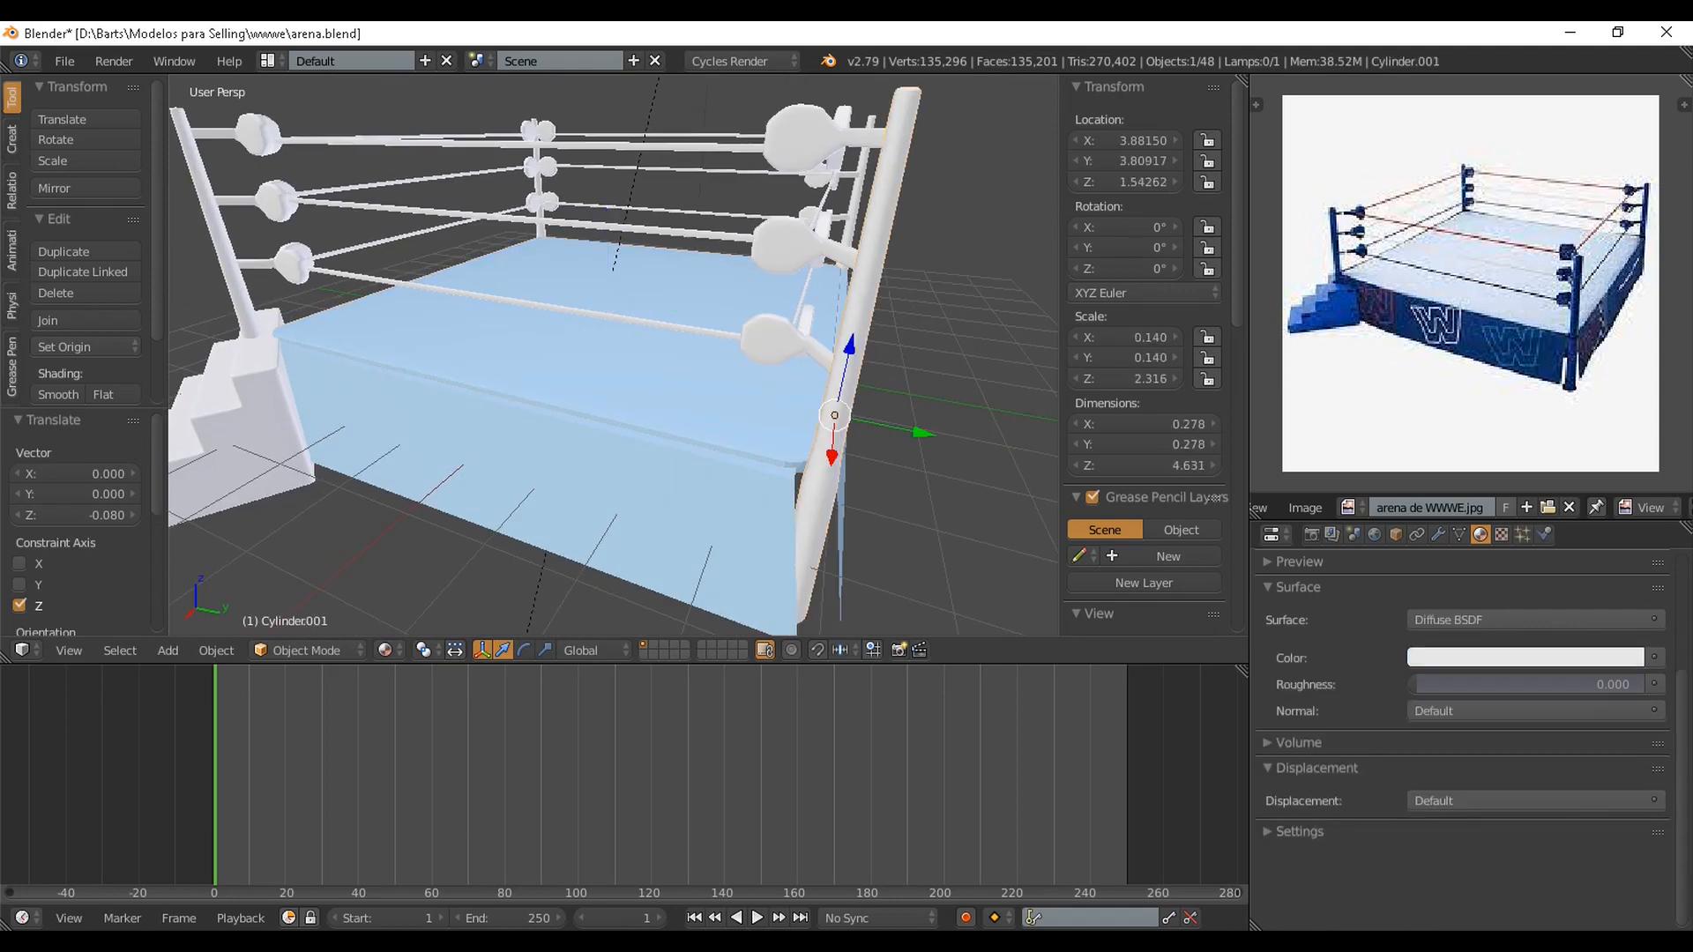
{"action": "left_click", "coordinate": [1535, 619]}
{"action": "left_click", "coordinate": [1454, 408]}
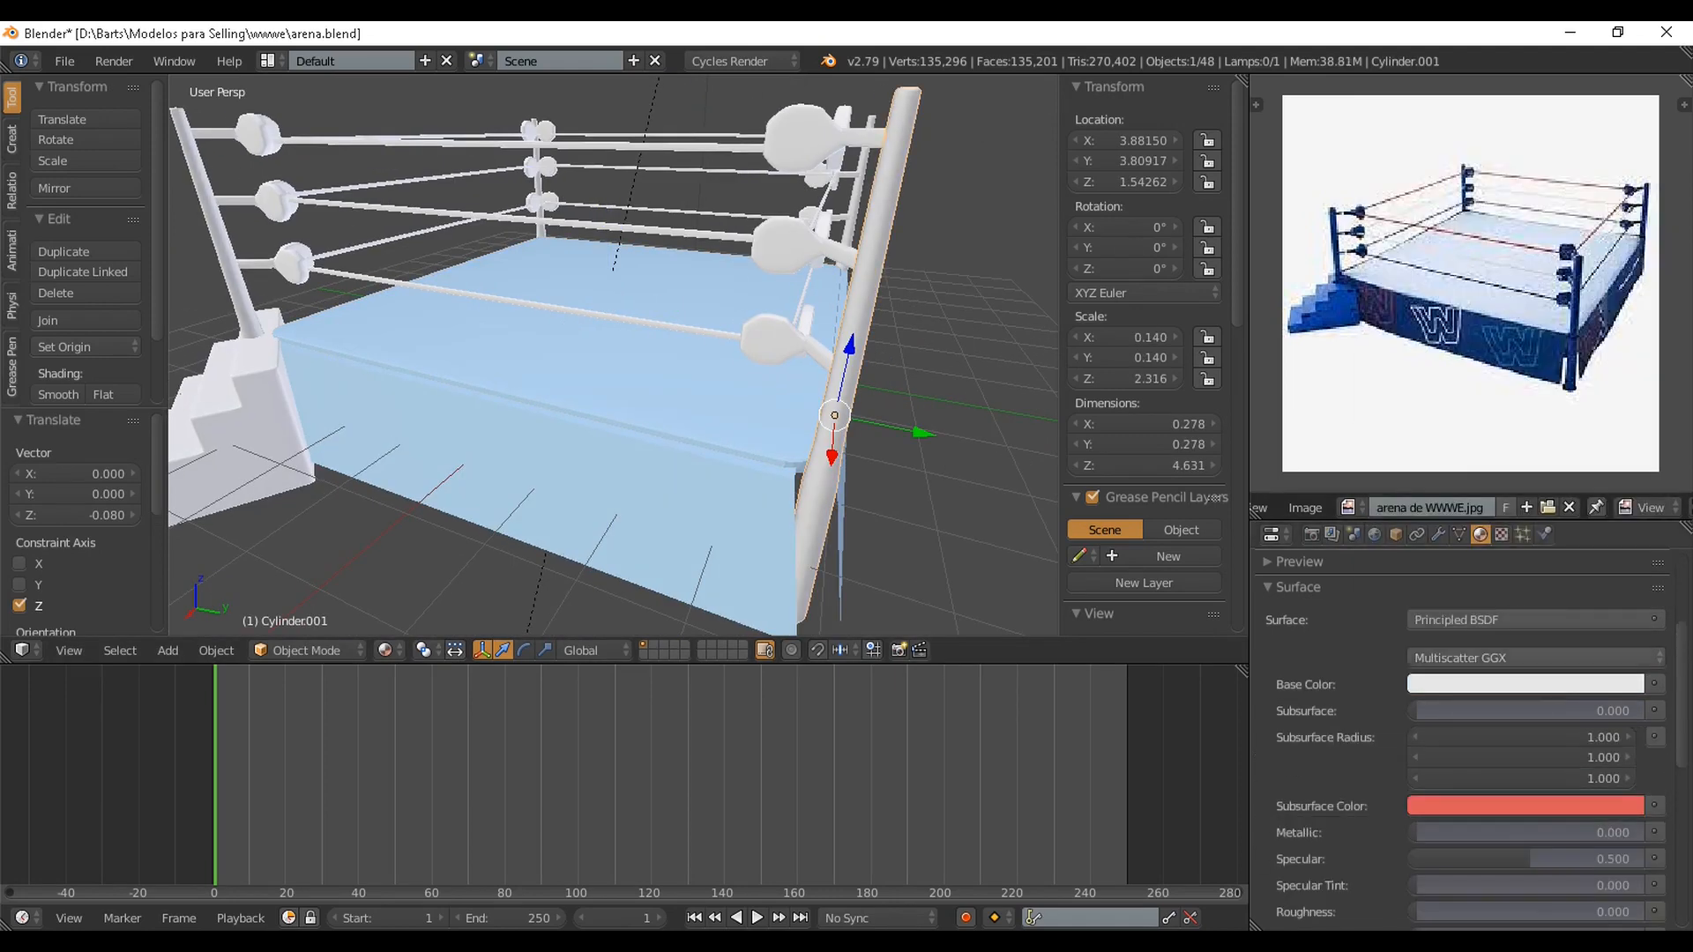
{"action": "left_click", "coordinate": [1526, 684]}
{"action": "left_click", "coordinate": [1547, 433]}
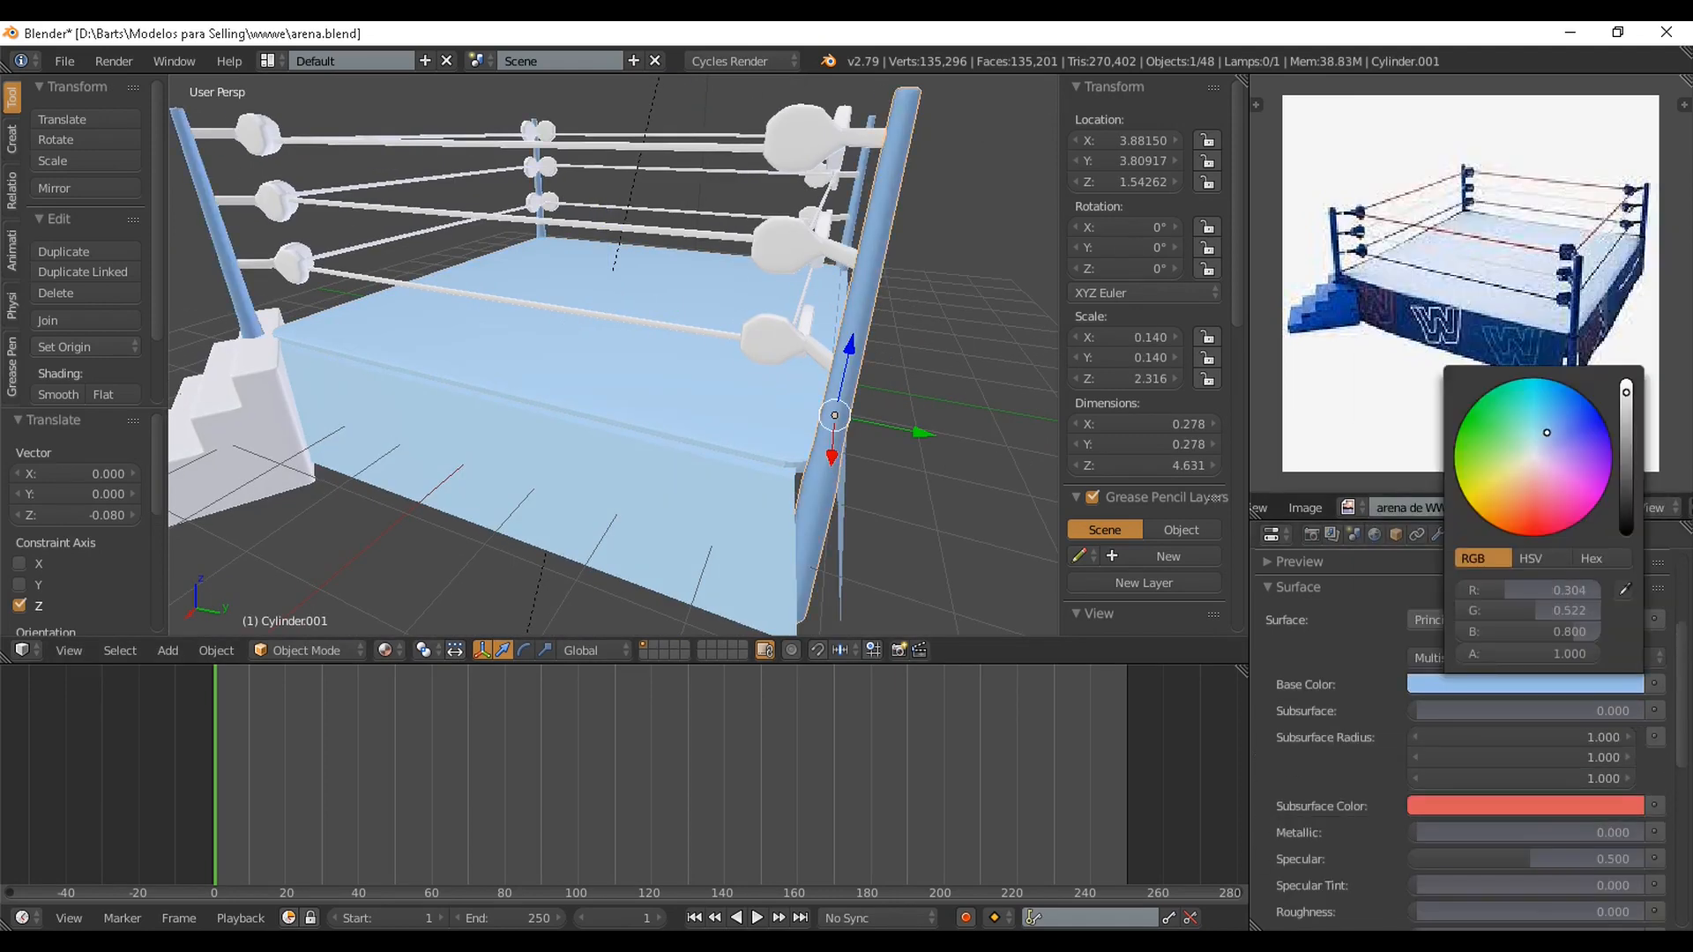
{"action": "mouse_move", "coordinate": [1547, 433]}
{"action": "left_mouse_down"}
{"action": "mouse_move", "coordinate": [1565, 437]}
{"action": "mouse_move", "coordinate": [1547, 429]}
{"action": "left_mouse_up"}
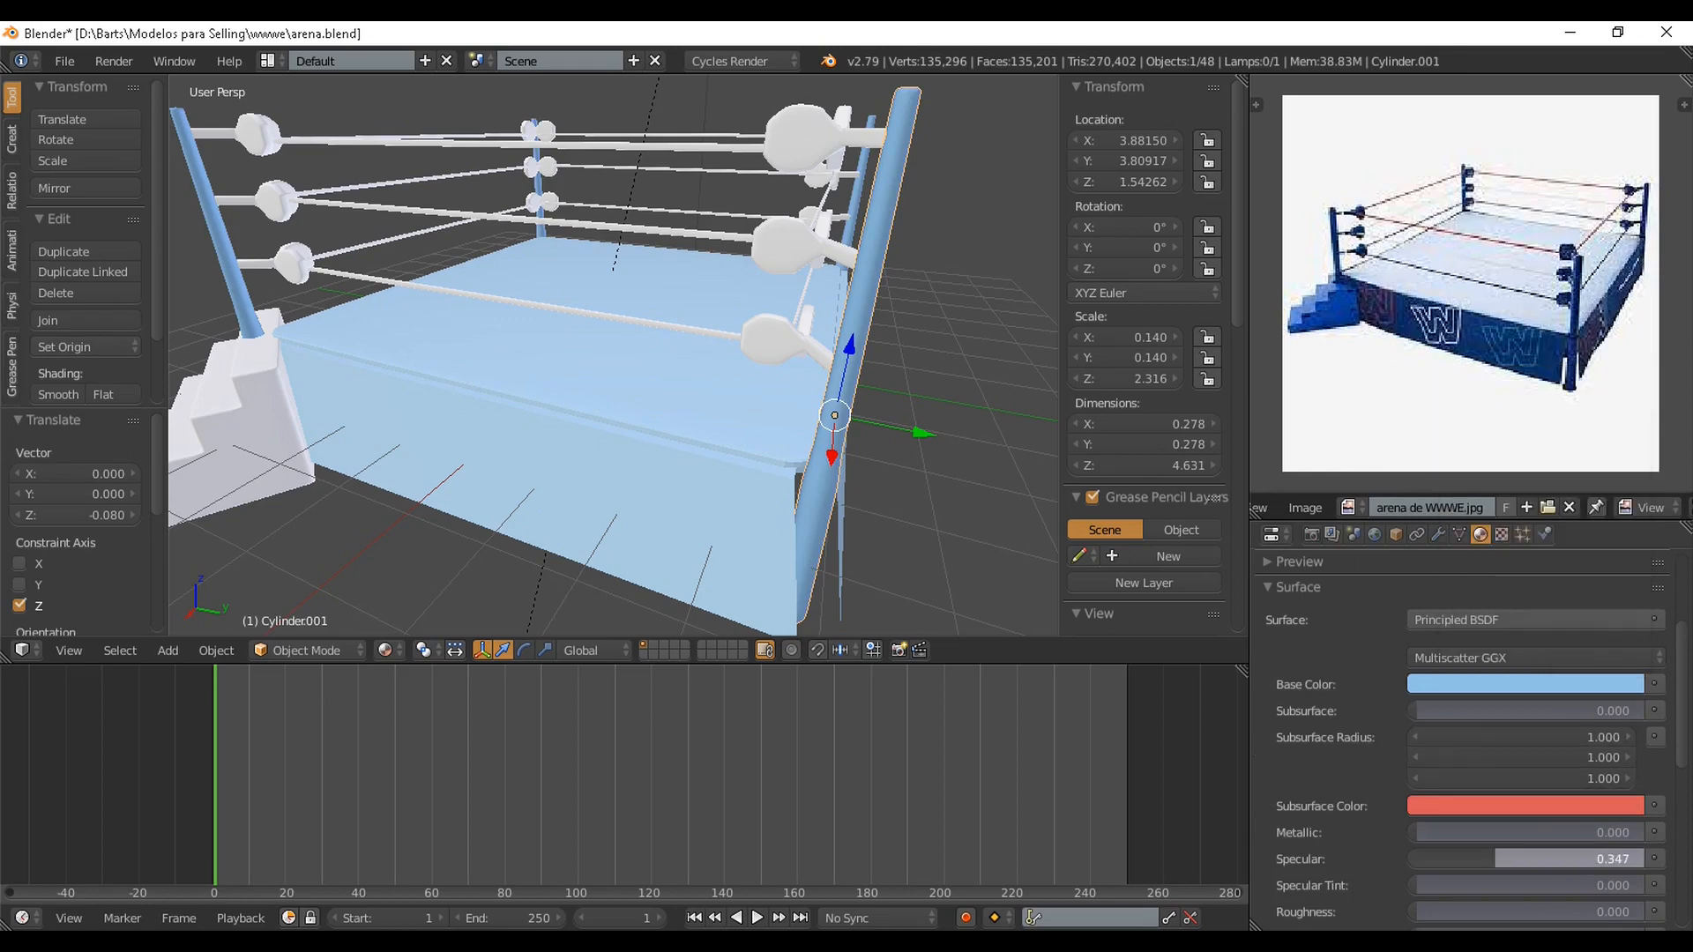
Darken the corner posts' base color to a steel blue and save the file
{"action": "left_click", "coordinate": [1526, 684]}
{"action": "left_click_drag", "start_coordinate": [1626, 393], "coordinate": [1626, 432]}
{"action": "scroll", "coordinate": [635, 335], "scroll_direction": "down", "scroll_amount": 4}
{"action": "middle_click_drag", "start_coordinate": [635, 326], "coordinate": [710, 375]}
{"action": "key", "text": "ctrl+s"}
{"action": "key", "text": "Return"}
Give the arms joining the corner posts to the pads a Principled BSDF surface with a muted blue base color
{"action": "scroll", "coordinate": [613, 363], "scroll_direction": "up", "scroll_amount": 4}
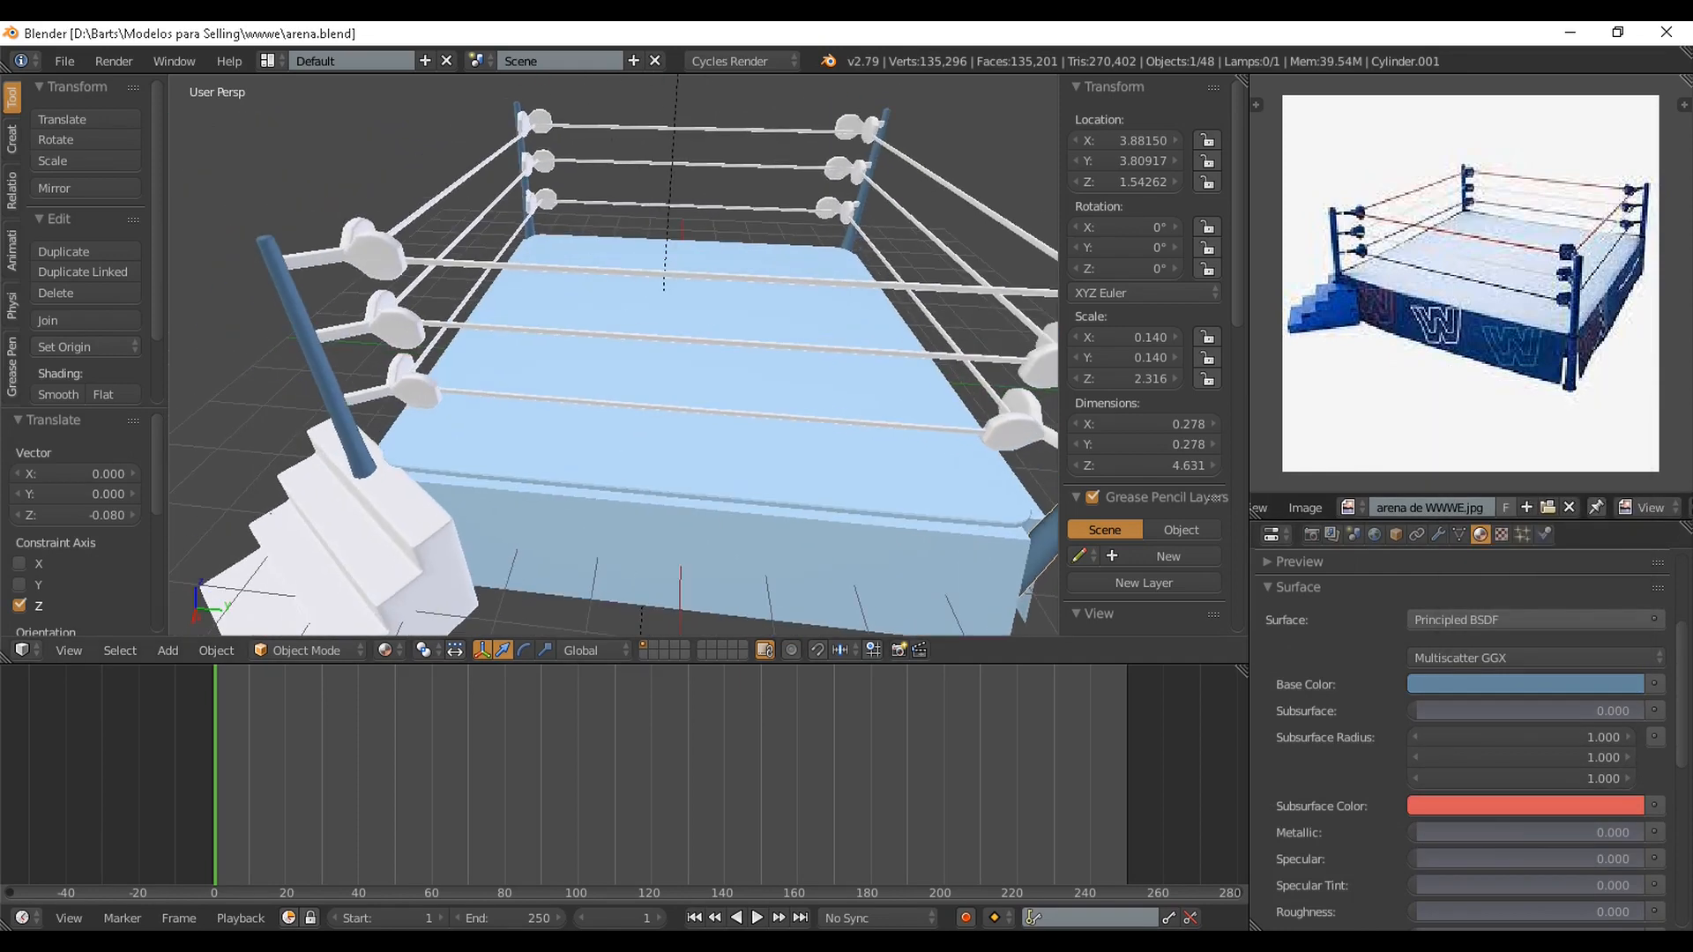
{"action": "right_click", "coordinate": [369, 395]}
{"action": "left_click", "coordinate": [1534, 620]}
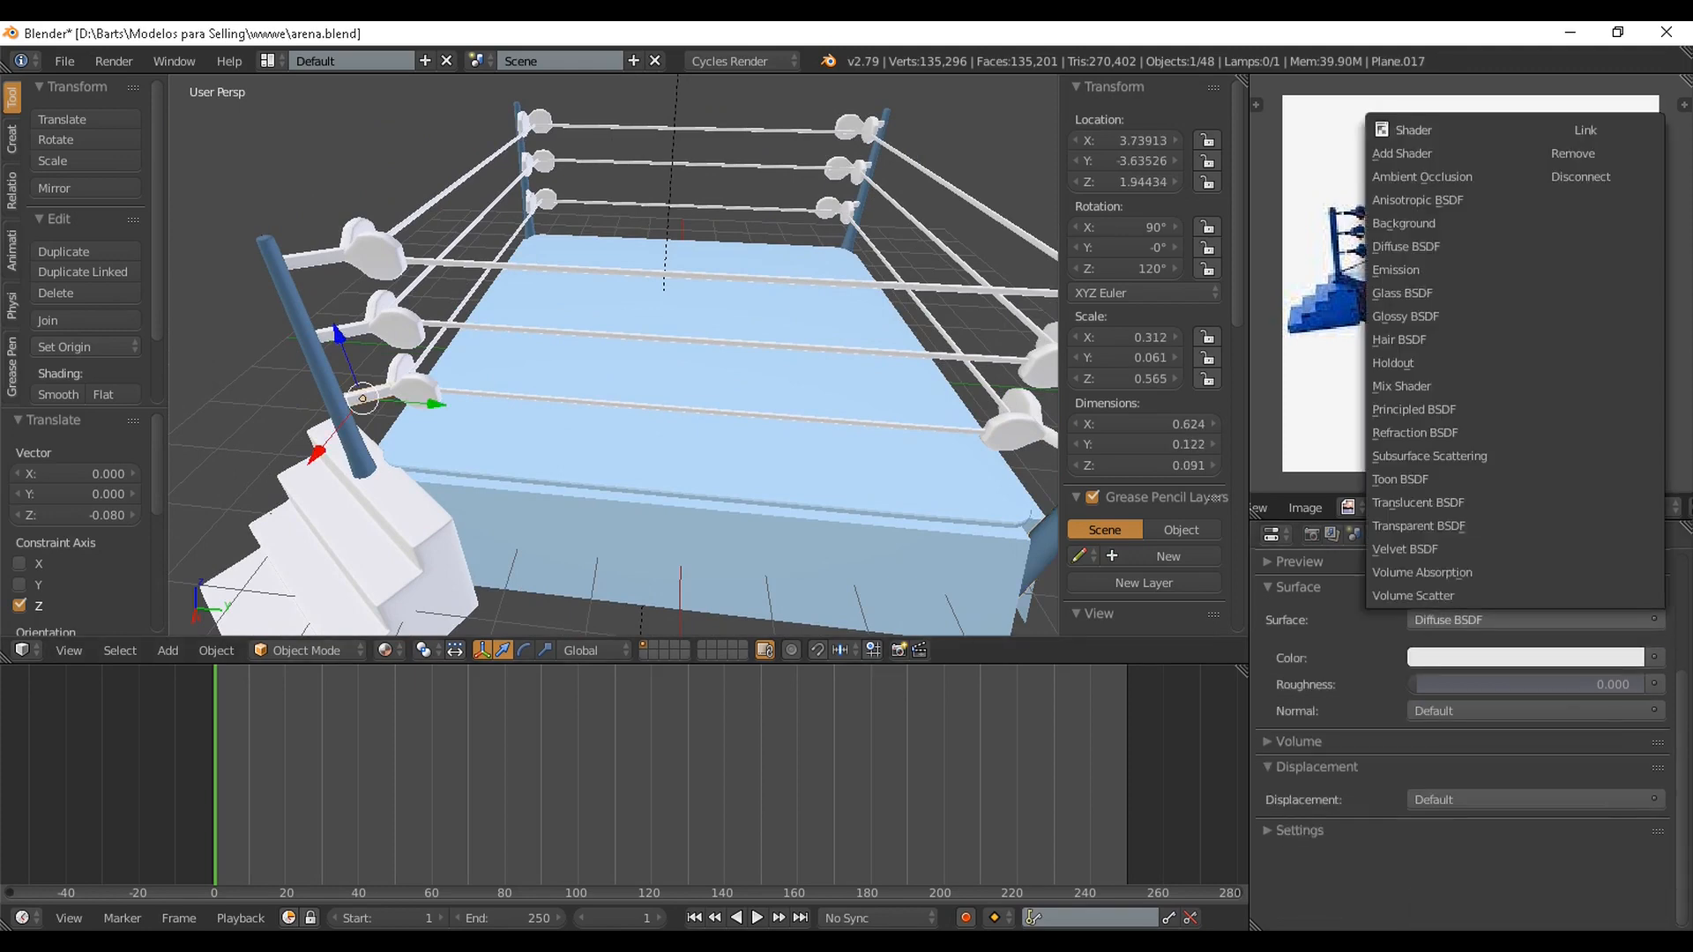
{"action": "left_click", "coordinate": [1447, 409]}
{"action": "left_click", "coordinate": [1533, 684]}
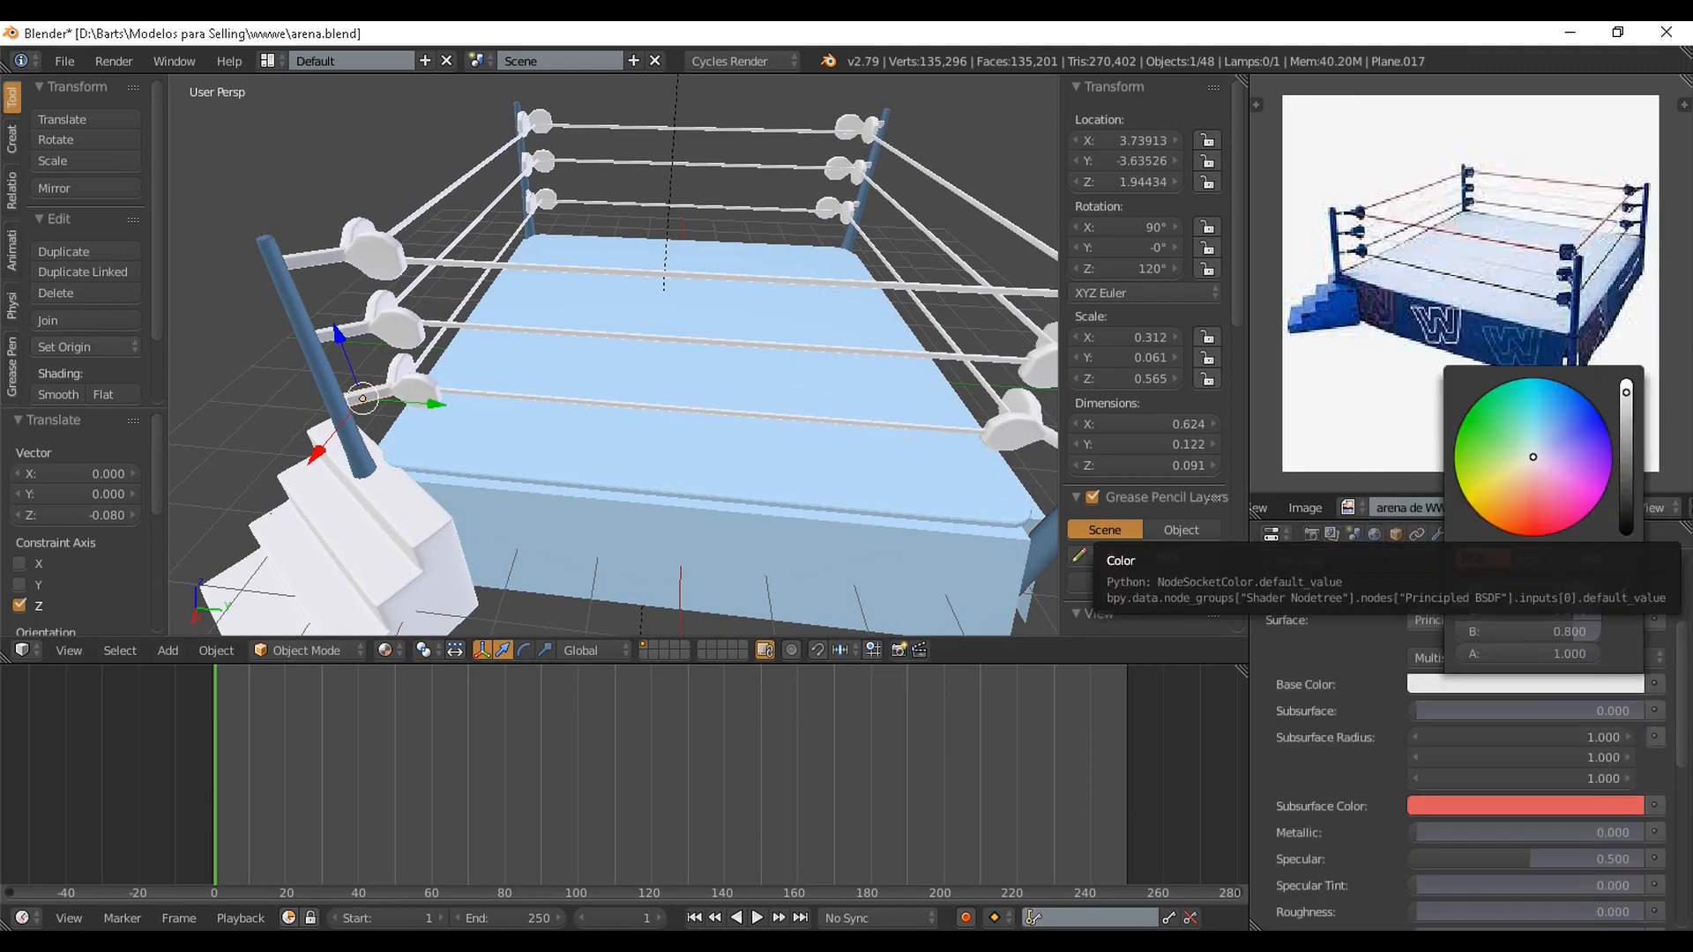
{"action": "left_click", "coordinate": [1546, 435]}
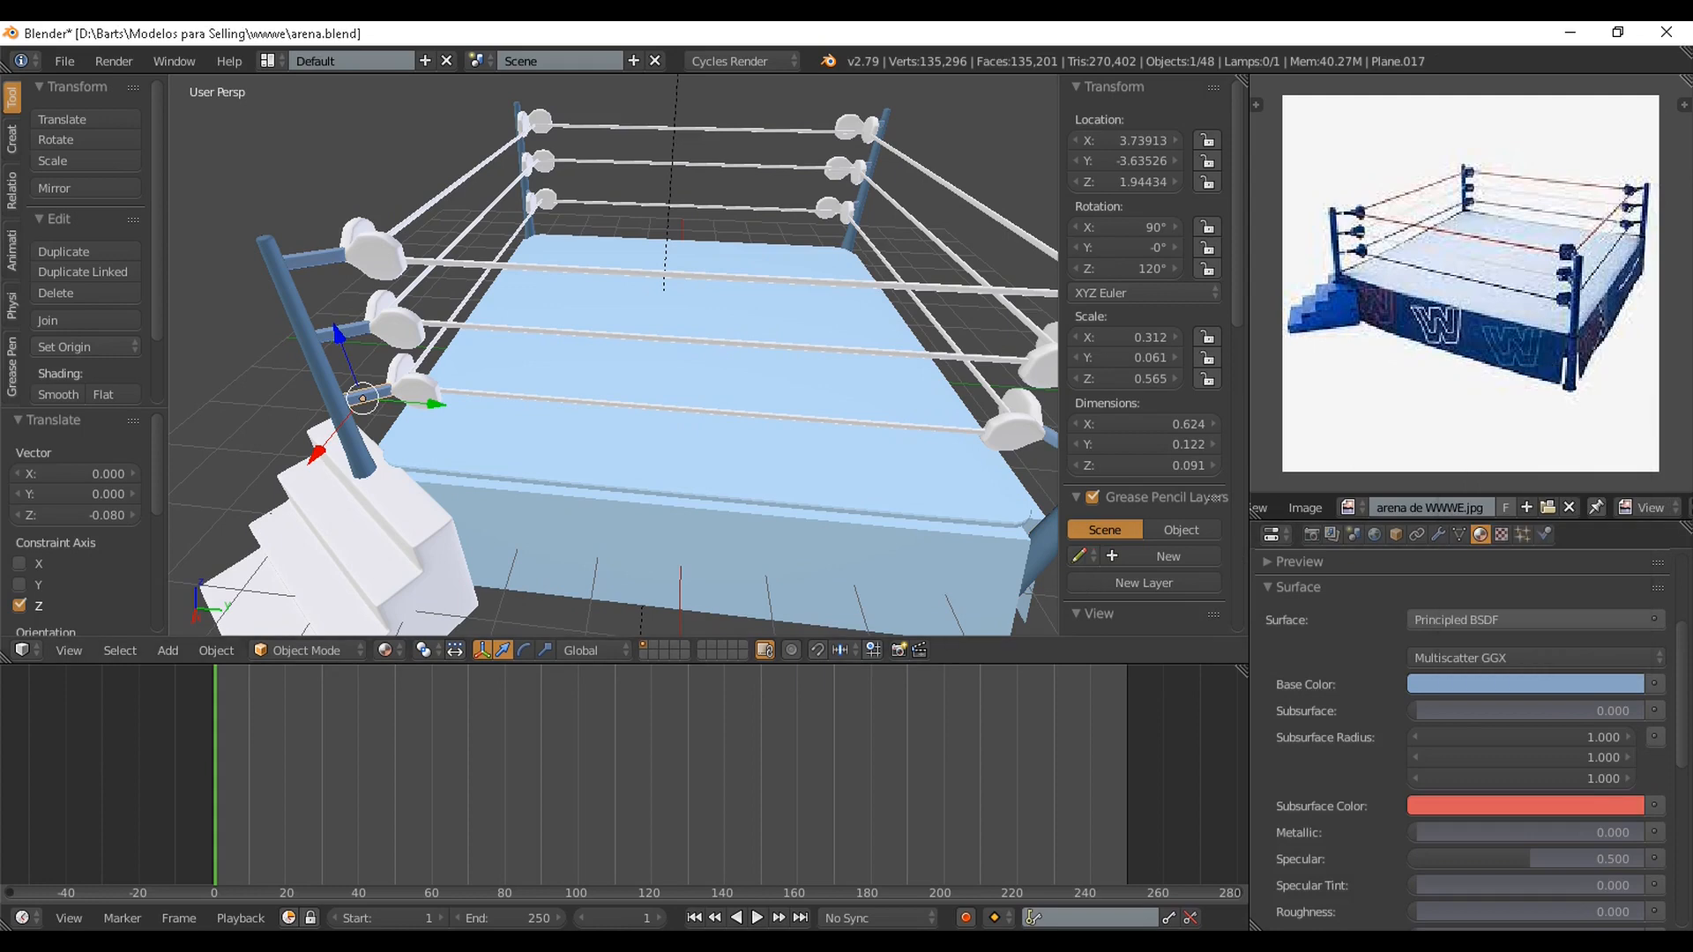
Give the round turnbuckle pads a Principled BSDF surface with a light grayish-blue base color
{"action": "right_click", "coordinate": [386, 328]}
{"action": "left_click", "coordinate": [1534, 620]}
{"action": "left_click", "coordinate": [1447, 410]}
{"action": "left_click", "coordinate": [1530, 684]}
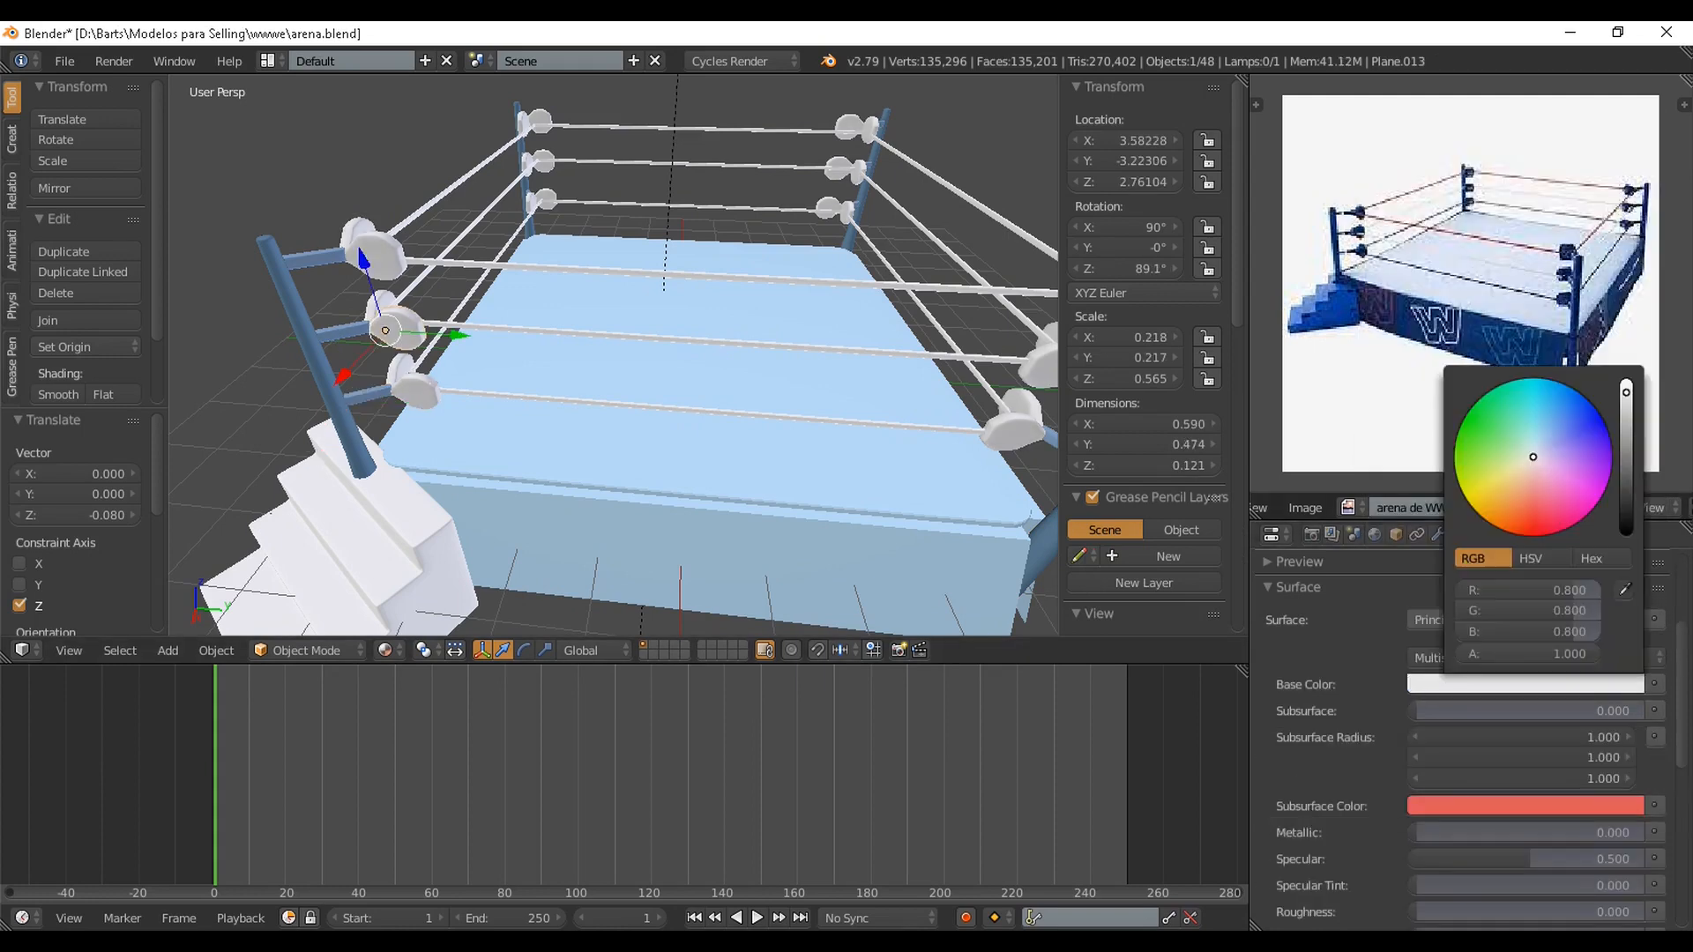
{"action": "left_click", "coordinate": [1542, 435]}
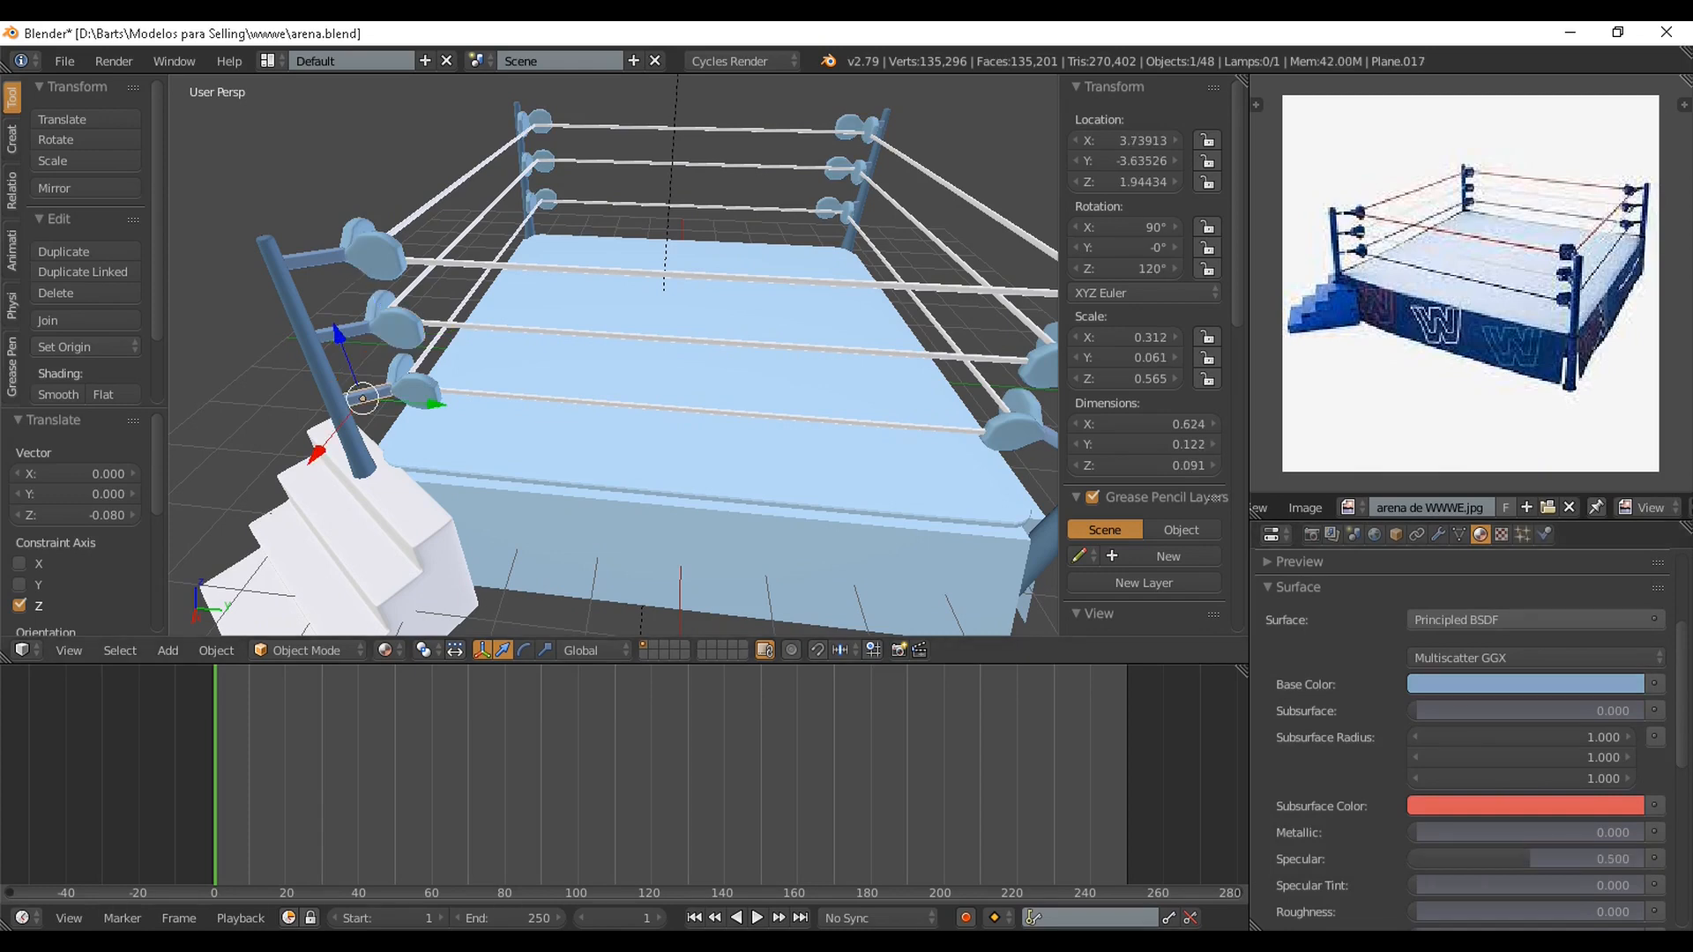
Remove the top rope's existing material slot and create a new material for that rope
{"action": "middle_click_drag", "start_coordinate": [617, 397], "coordinate": [749, 322]}
{"action": "right_click", "coordinate": [794, 216]}
{"action": "scroll", "coordinate": [1464, 705], "scroll_direction": "up", "scroll_amount": 3}
{"action": "left_click", "coordinate": [1656, 586]}
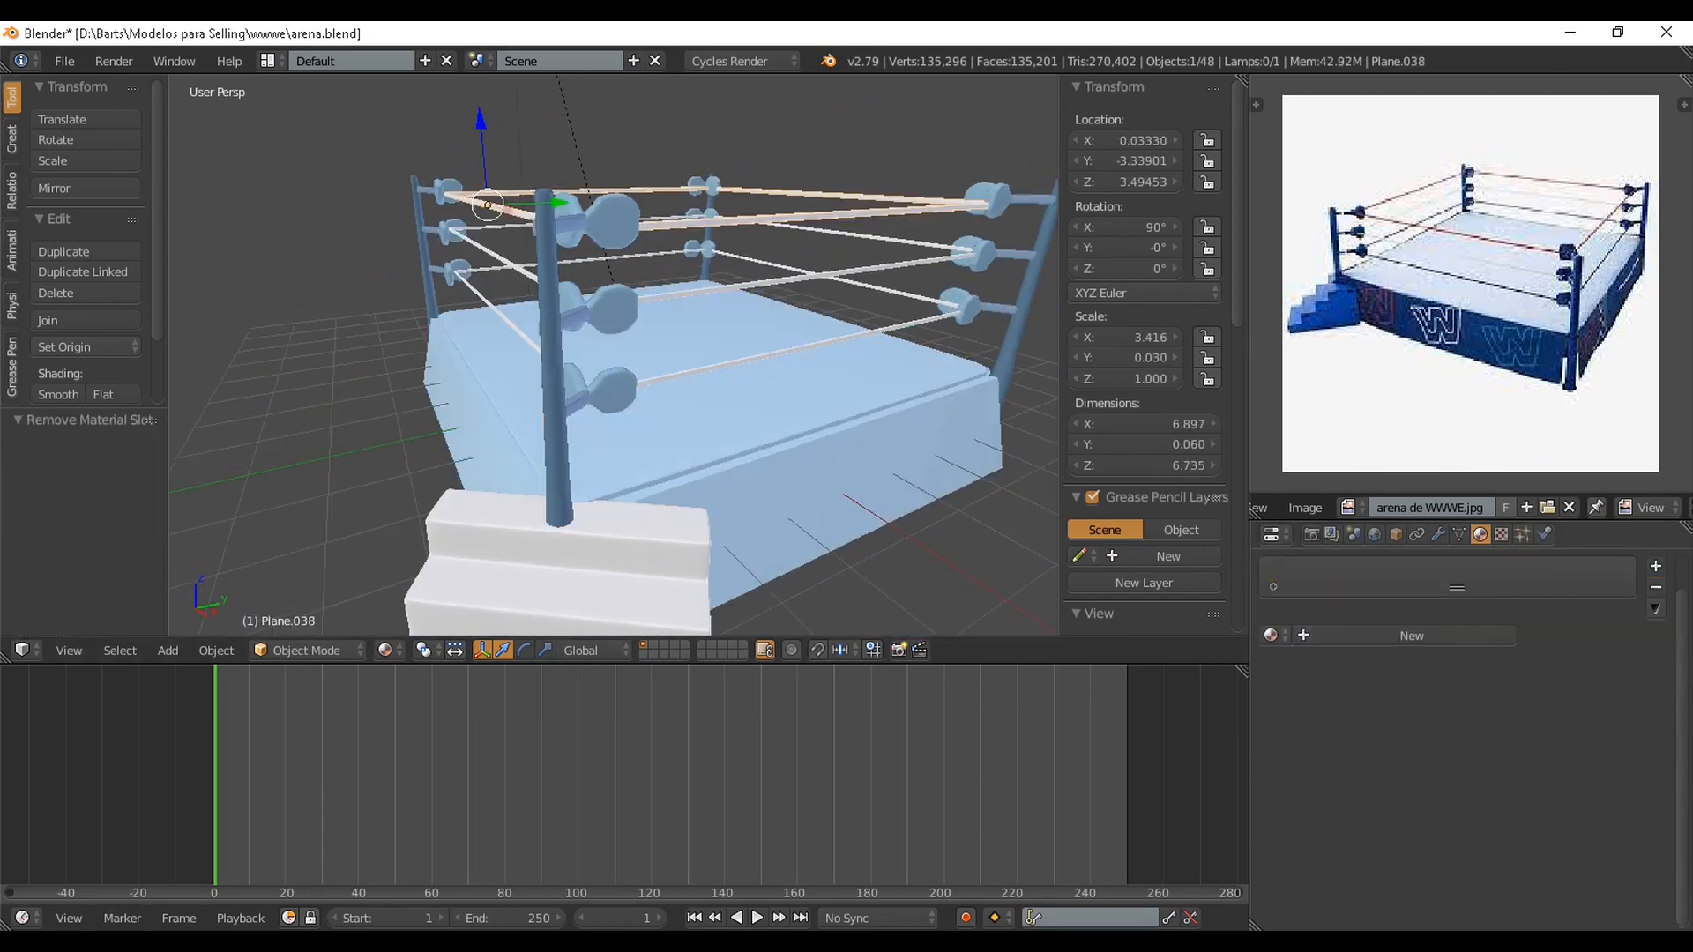
{"action": "left_click", "coordinate": [1420, 635]}
Set the top rope's surface to Principled BSDF with a light salmon-red base color
{"action": "left_click", "coordinate": [1491, 750]}
{"action": "left_click", "coordinate": [1455, 539]}
{"action": "left_click", "coordinate": [1525, 814]}
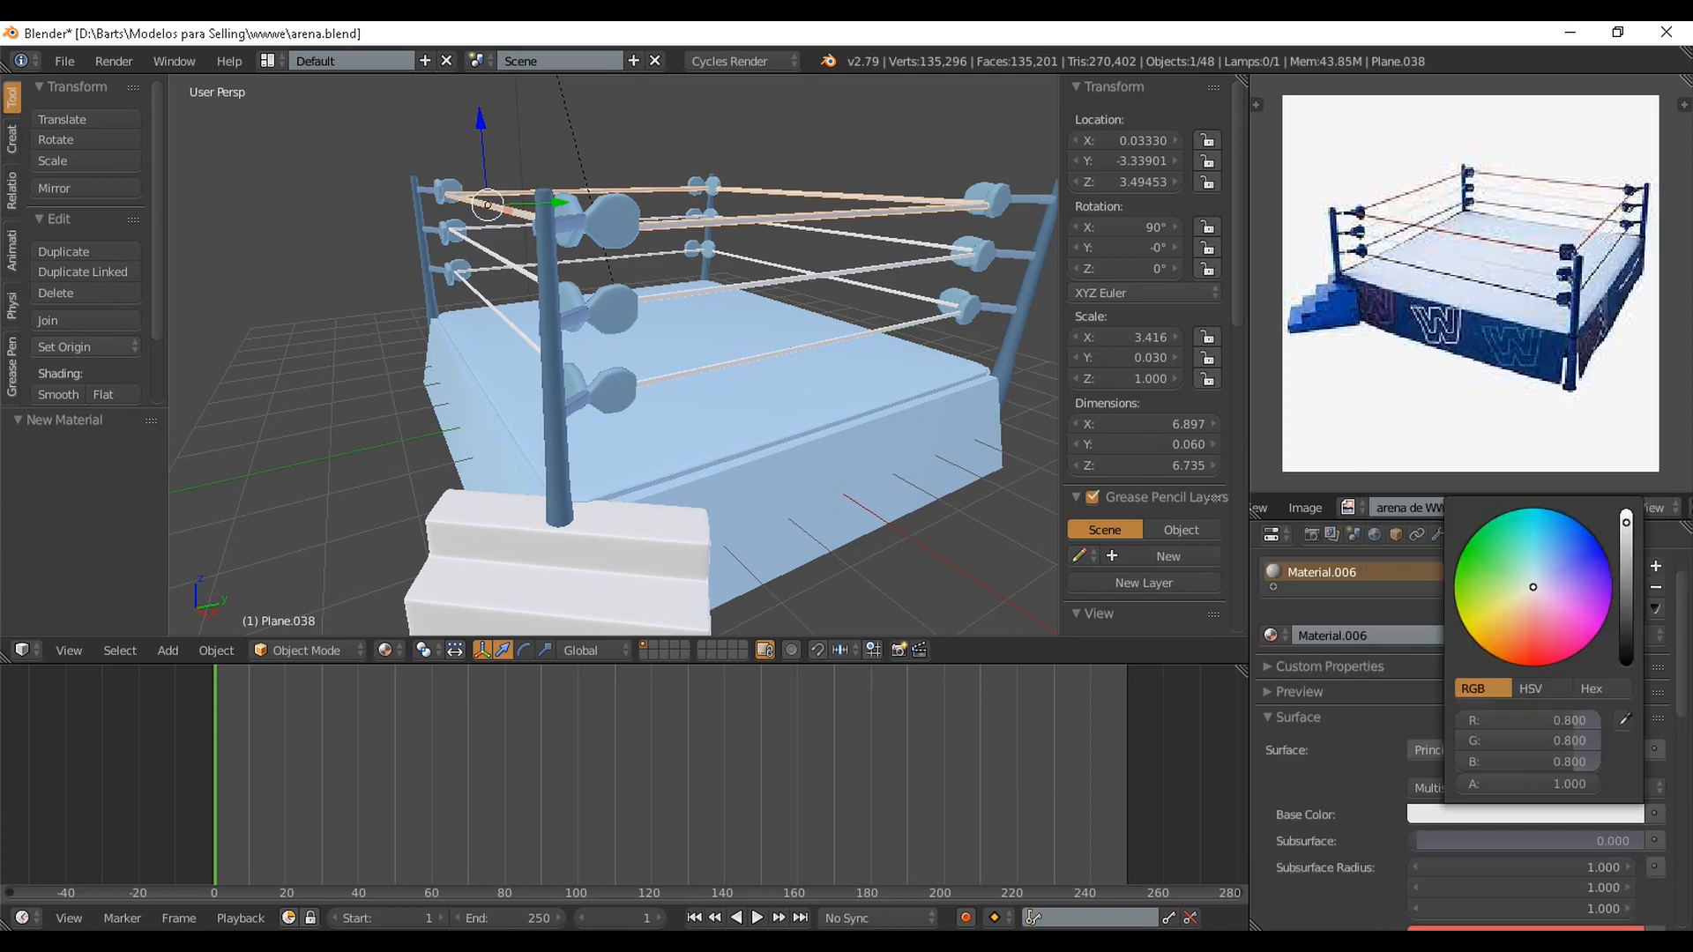
{"action": "left_click", "coordinate": [1525, 814]}
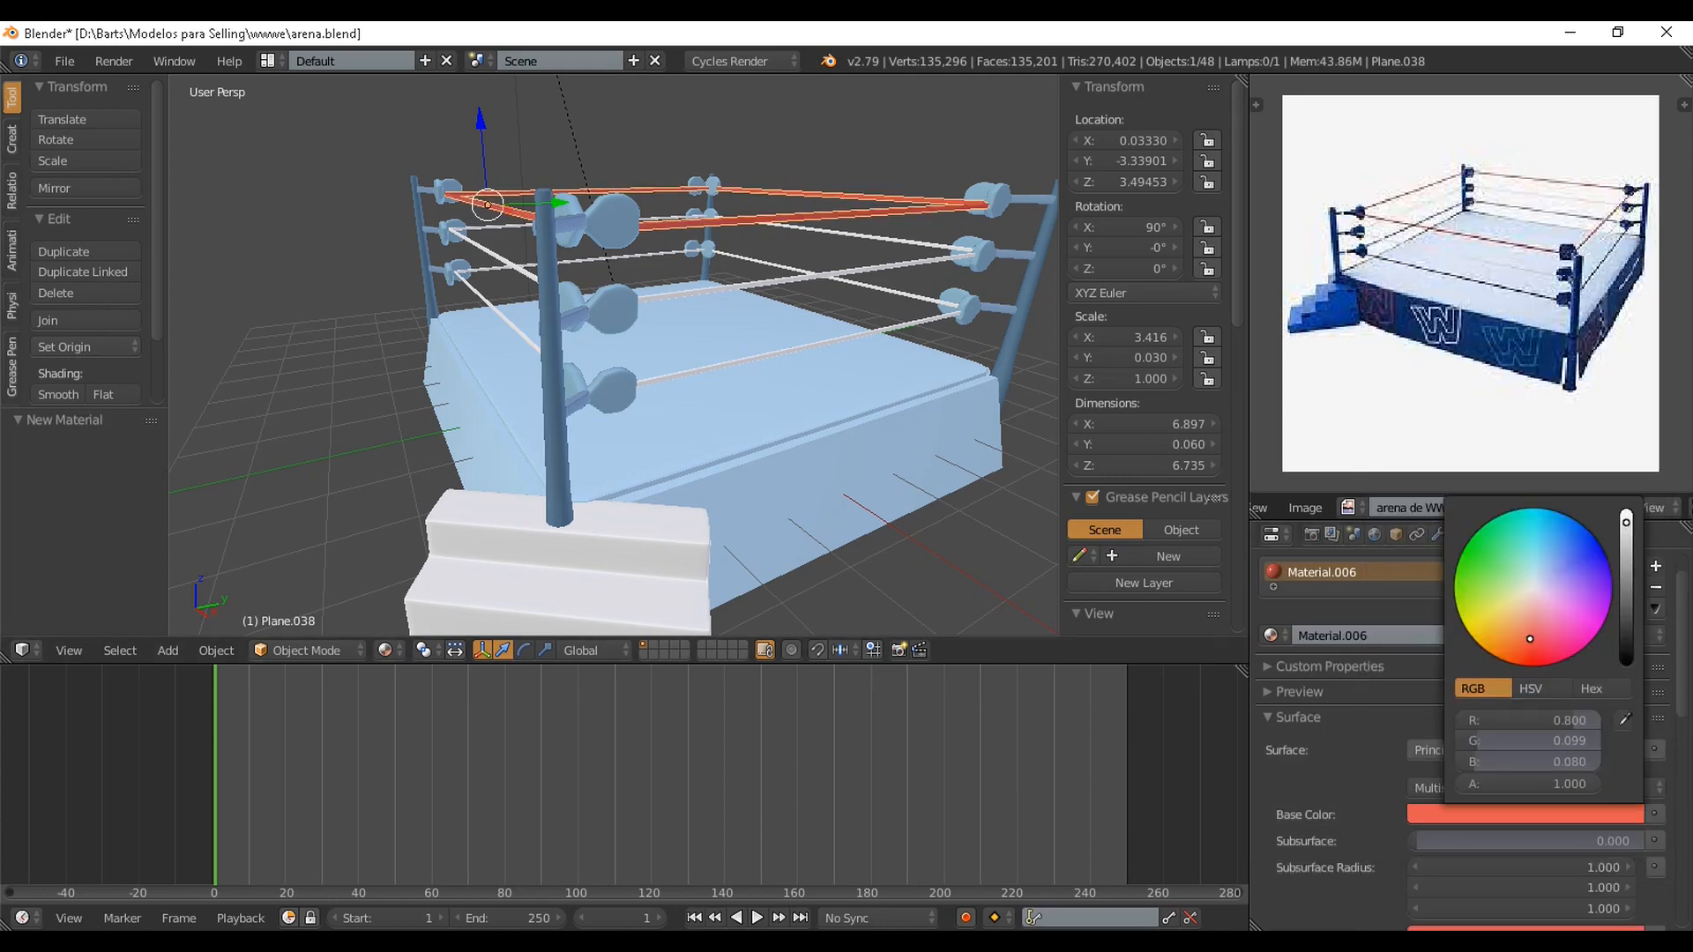
{"action": "scroll", "coordinate": [1464, 750], "scroll_direction": "down", "scroll_amount": 5}
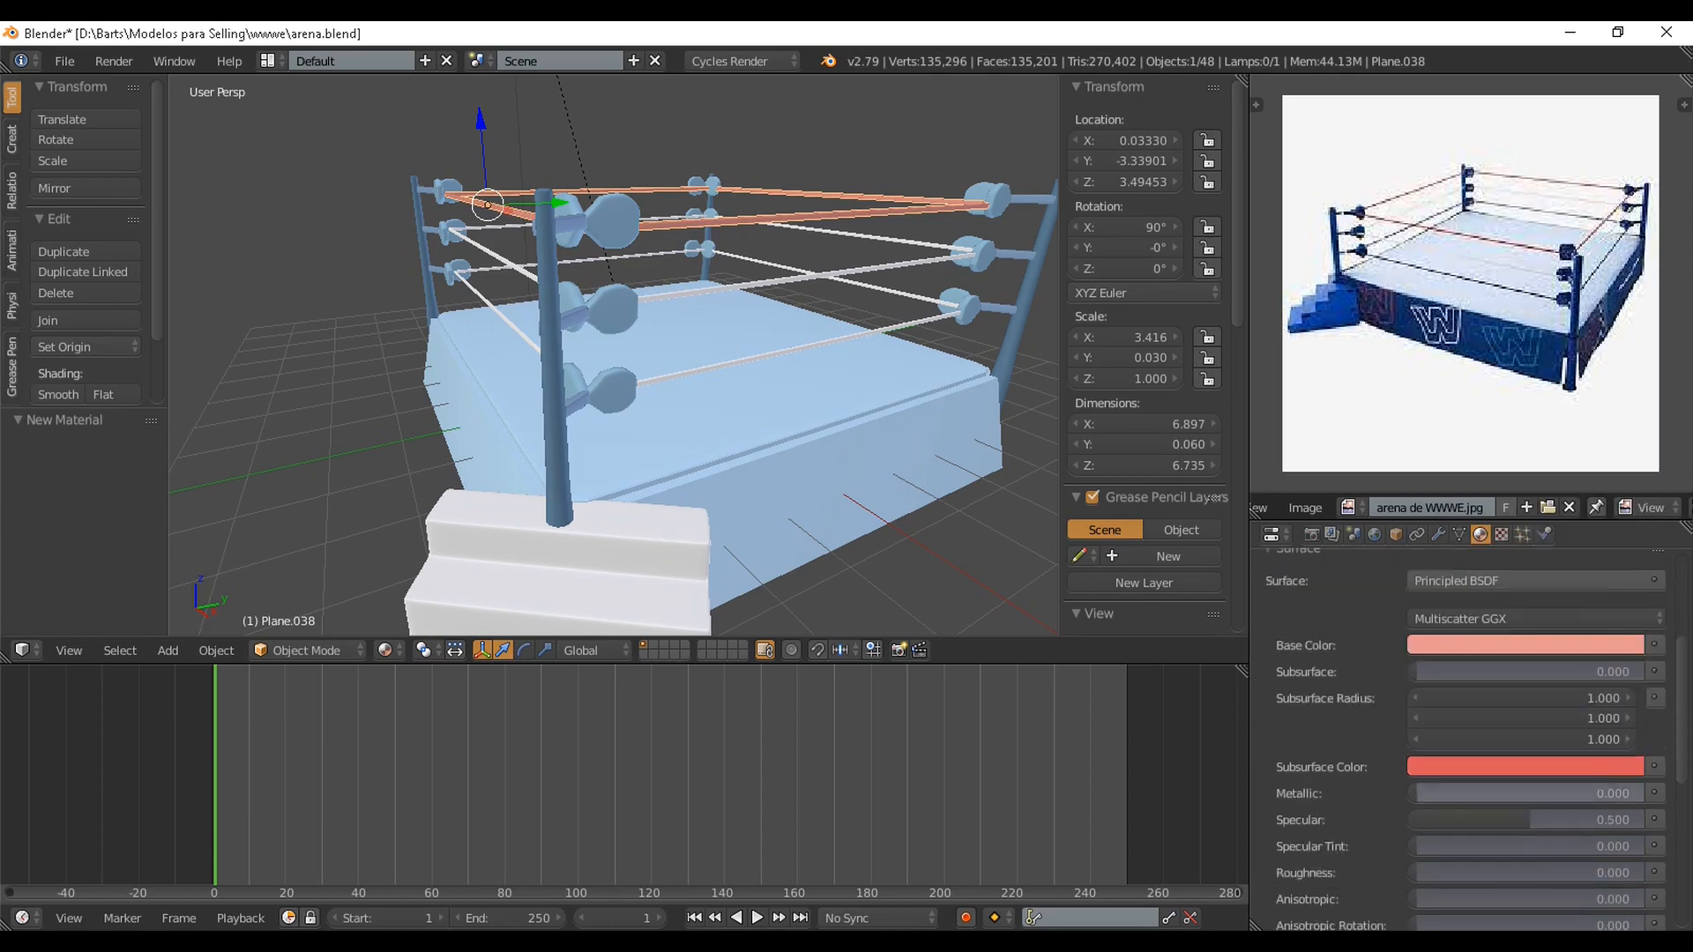
Select the bottom rope and remove its existing material slot to start on a separate material
{"action": "middle_click_drag", "start_coordinate": [769, 358], "coordinate": [771, 376]}
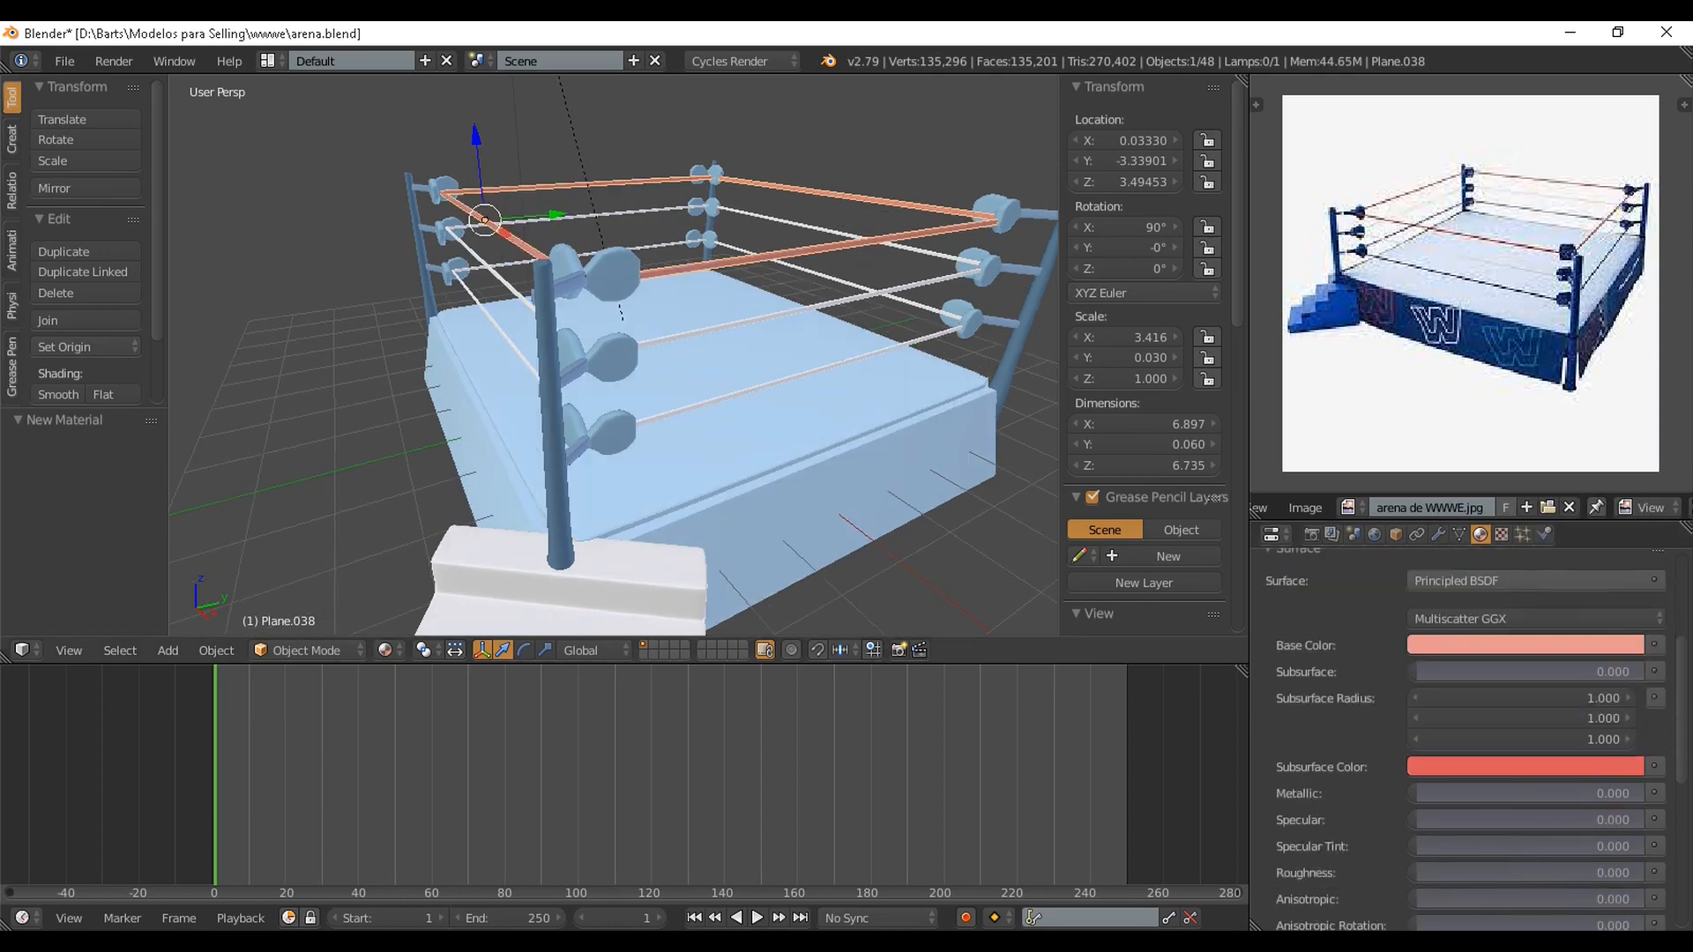
{"action": "right_click", "coordinate": [776, 382]}
{"action": "scroll", "coordinate": [1481, 705], "scroll_direction": "up", "scroll_amount": 5}
{"action": "left_click", "coordinate": [1656, 626]}
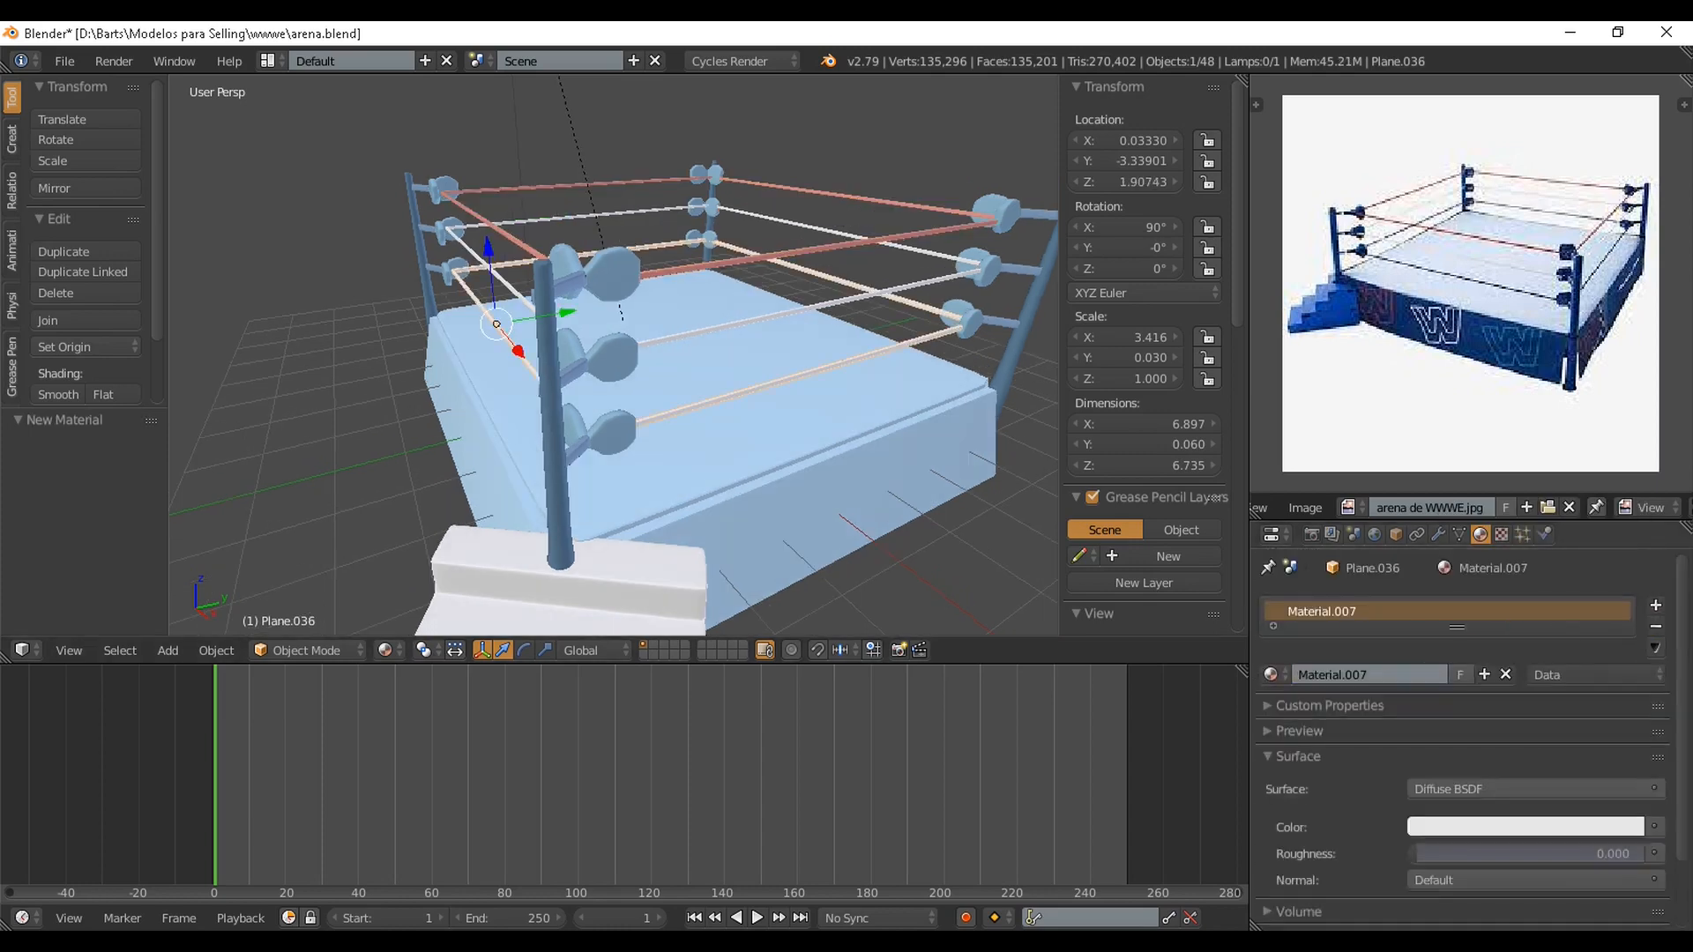
Give the bottom rope a Principled BSDF surface with a medium blue base color
{"action": "scroll", "coordinate": [1464, 749], "scroll_direction": "down", "scroll_amount": 4}
{"action": "left_click", "coordinate": [1534, 622]}
{"action": "left_click", "coordinate": [1411, 498]}
{"action": "left_click", "coordinate": [1526, 687]}
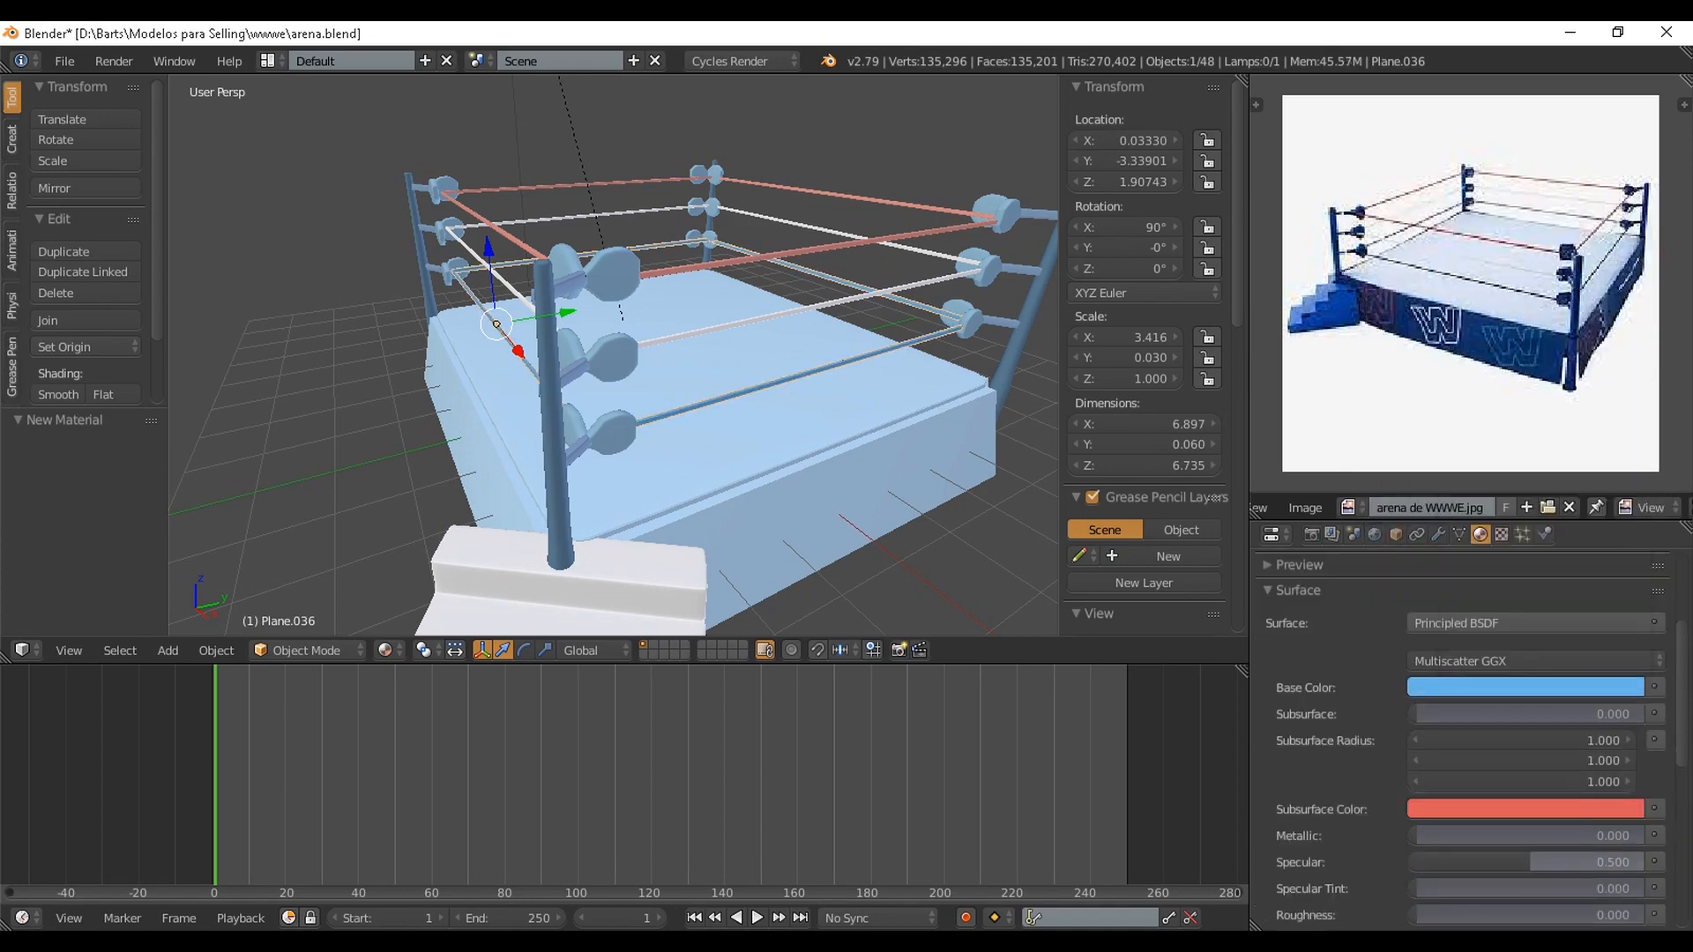
{"action": "left_click", "coordinate": [1543, 687]}
{"action": "left_click_drag", "start_coordinate": [1626, 397], "coordinate": [1626, 430]}
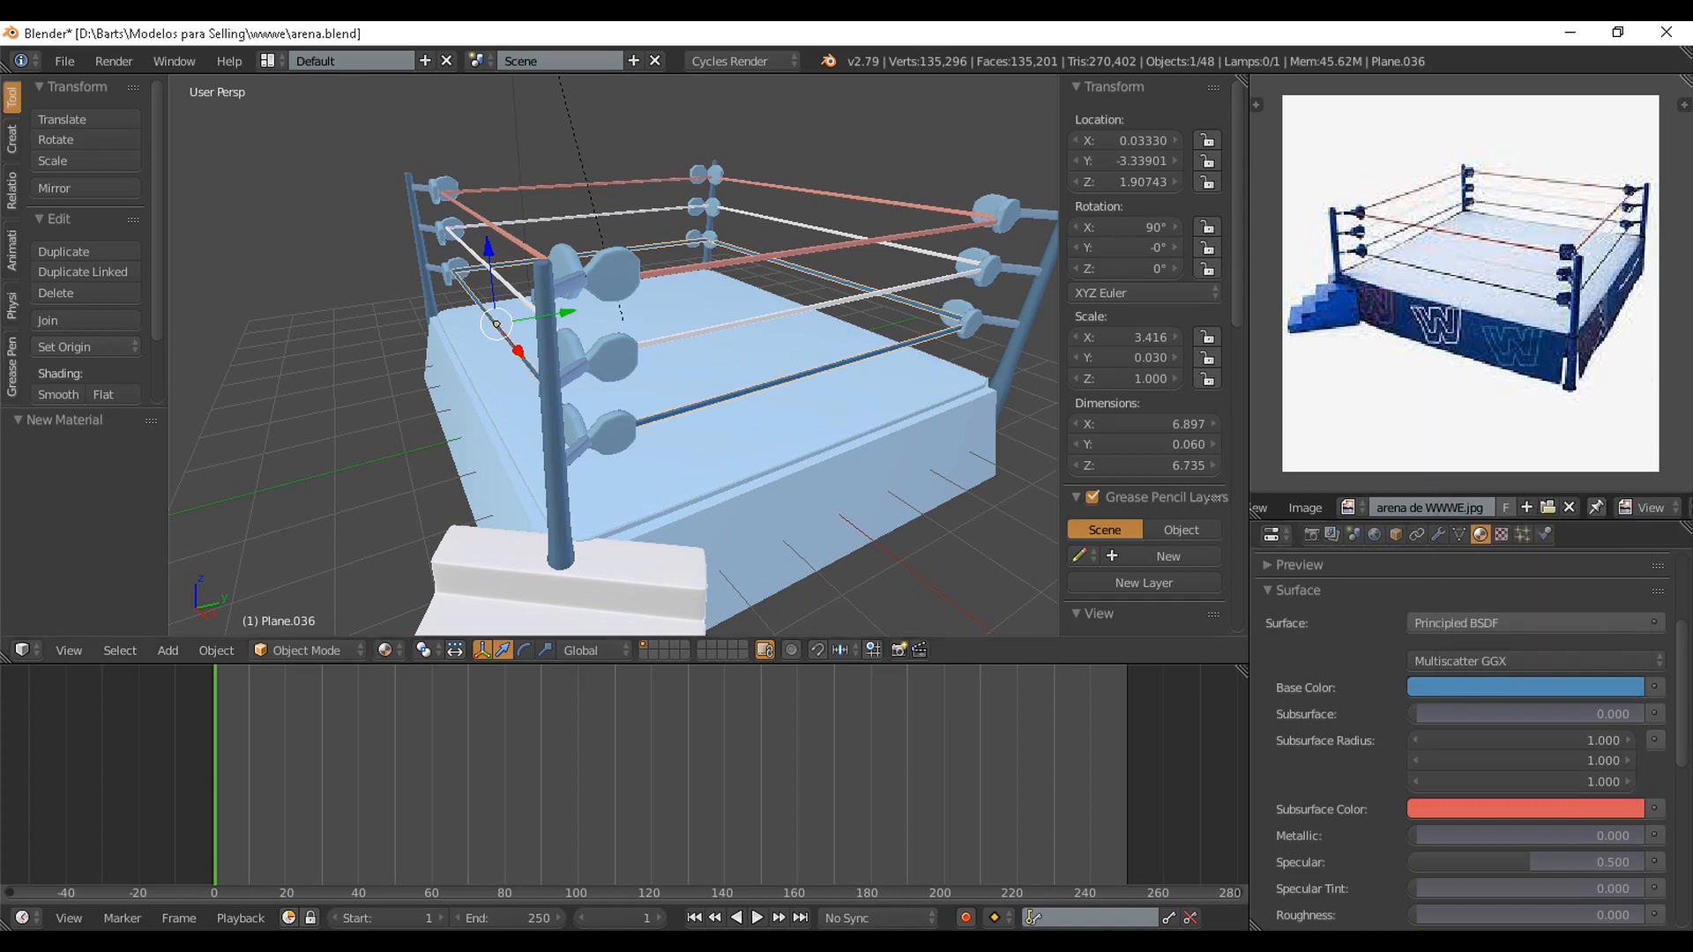
Save the ring model over the existing arena.blend file
{"action": "middle_click_drag", "start_coordinate": [847, 353], "coordinate": [926, 359]}
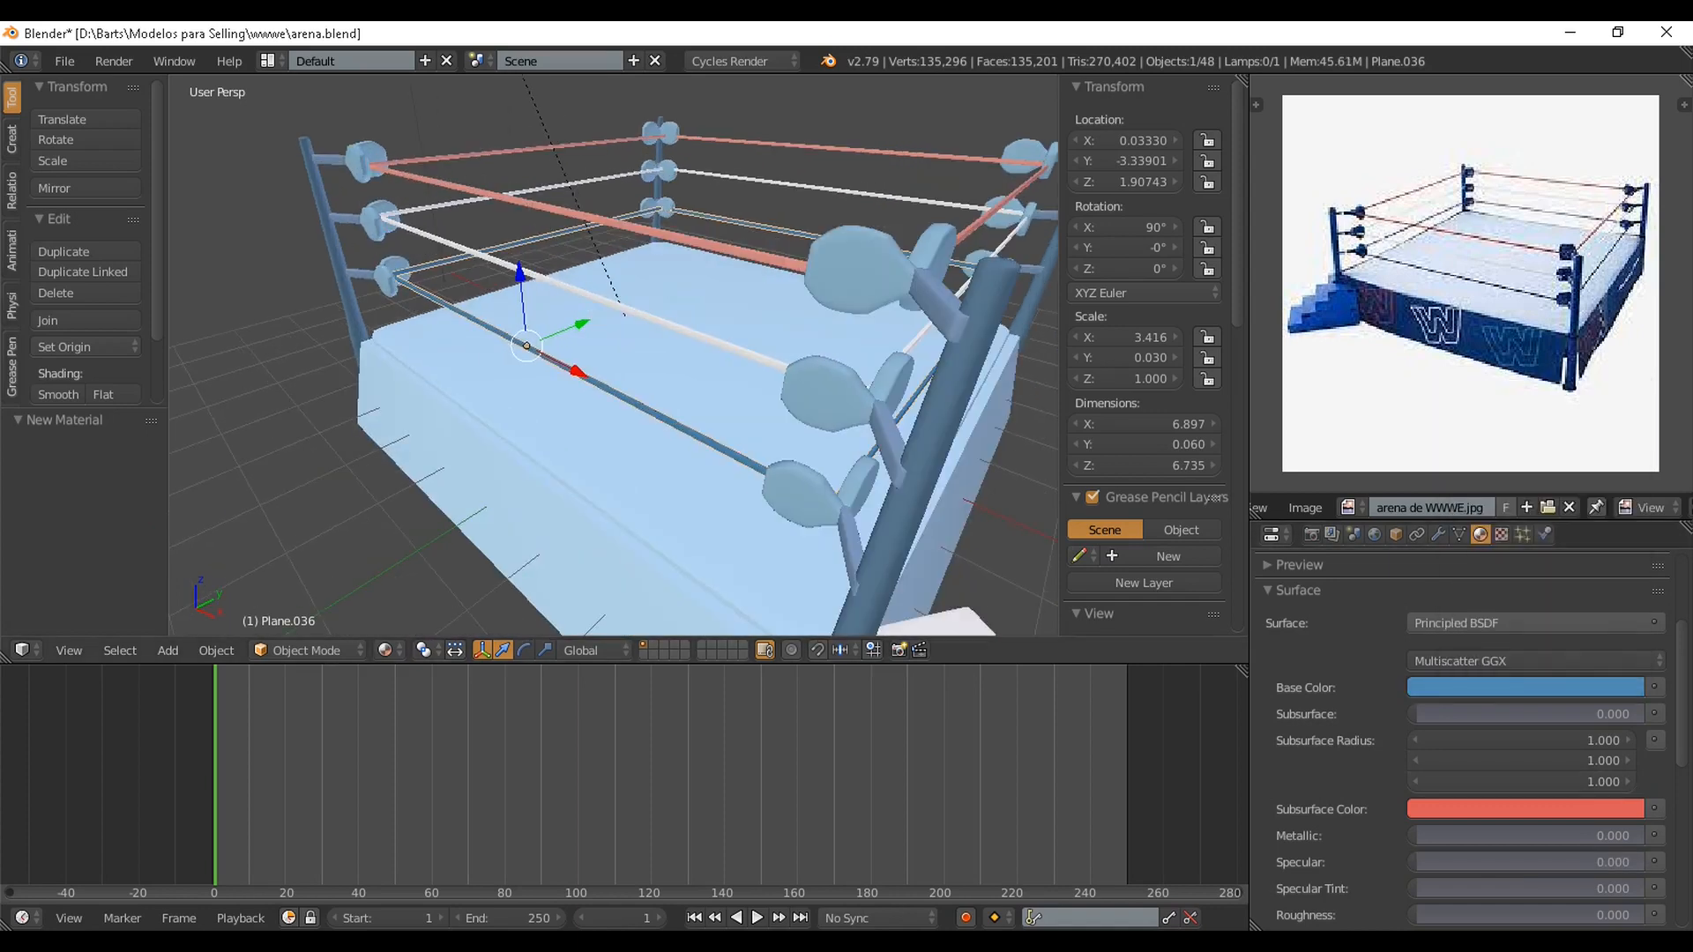
{"action": "scroll", "coordinate": [679, 379], "scroll_direction": "down", "scroll_amount": 3}
{"action": "key", "text": "ctrl+s"}
{"action": "key", "text": "Return"}
{"action": "mouse_move", "coordinate": [776, 388]}
{"action": "middle_mouse_down"}
{"action": "mouse_move", "coordinate": [652, 388]}
{"action": "mouse_move", "coordinate": [785, 397]}
{"action": "middle_mouse_up"}
{"action": "scroll", "coordinate": [679, 388], "scroll_direction": "down", "scroll_amount": 3}
{"action": "key", "text": "ctrl+s"}
{"action": "key", "text": "Return"}
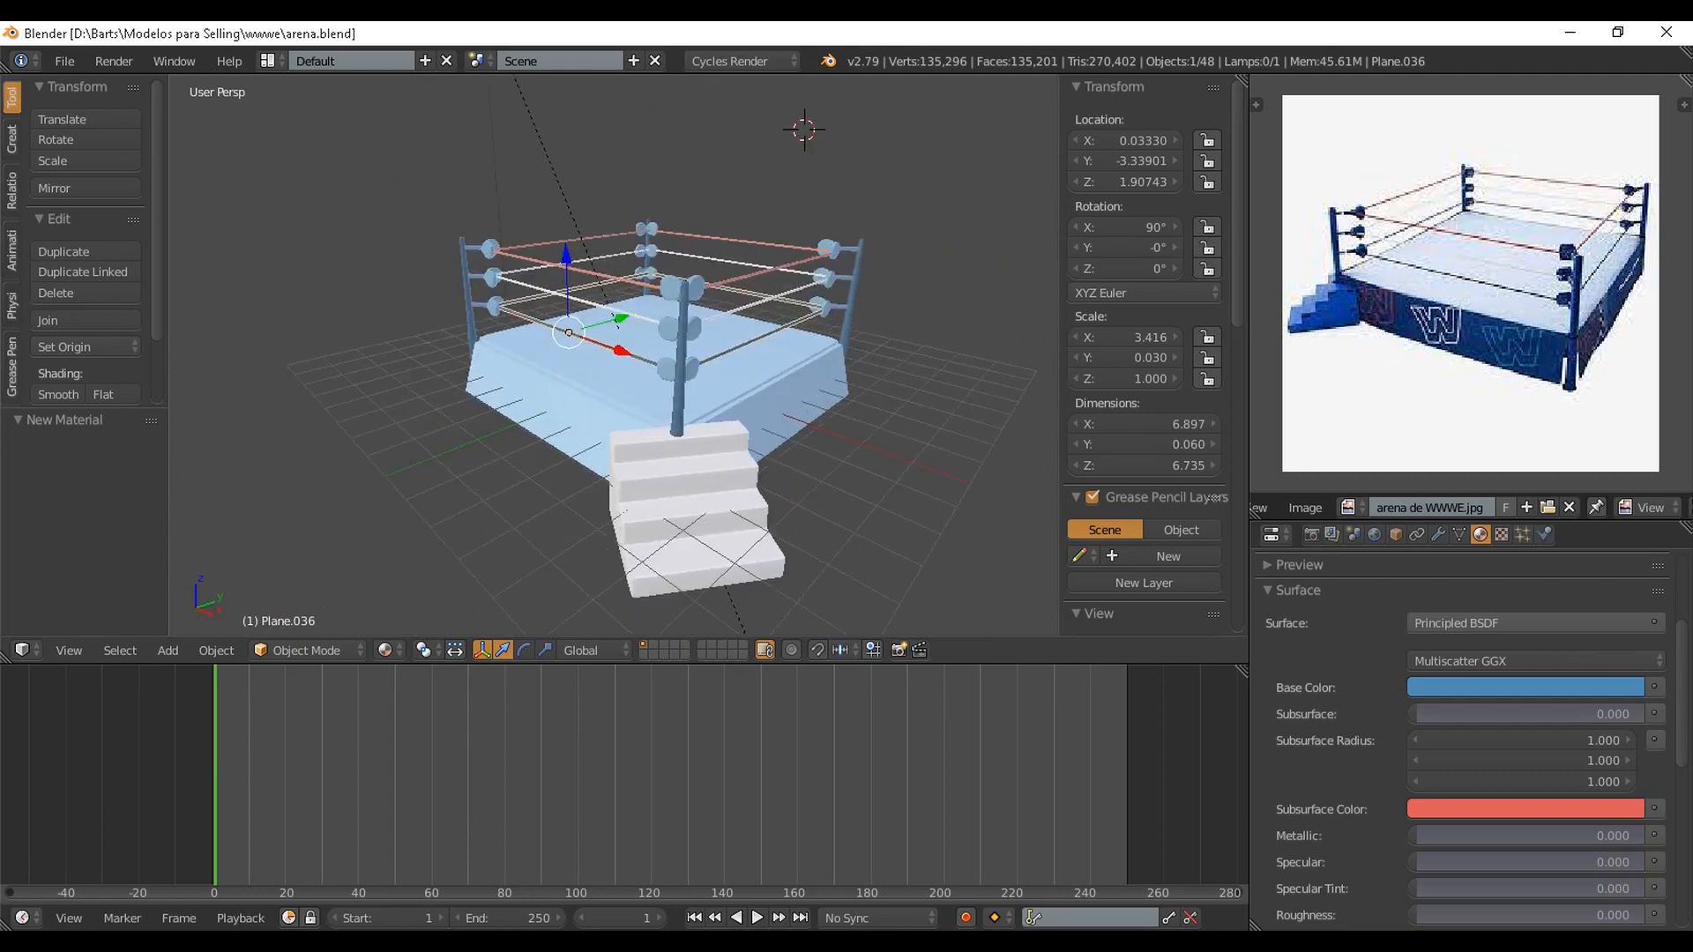
{"action": "key", "text": "ctrl+s"}
{"action": "middle_click_drag", "start_coordinate": [785, 494], "coordinate": [653, 502]}
{"action": "key", "text": "Return"}
Give the stairs a Principled BSDF surface with a light blue base color
{"action": "scroll", "coordinate": [688, 494], "scroll_direction": "up", "scroll_amount": 4}
{"action": "right_click", "coordinate": [565, 511]}
{"action": "left_click", "coordinate": [1473, 623]}
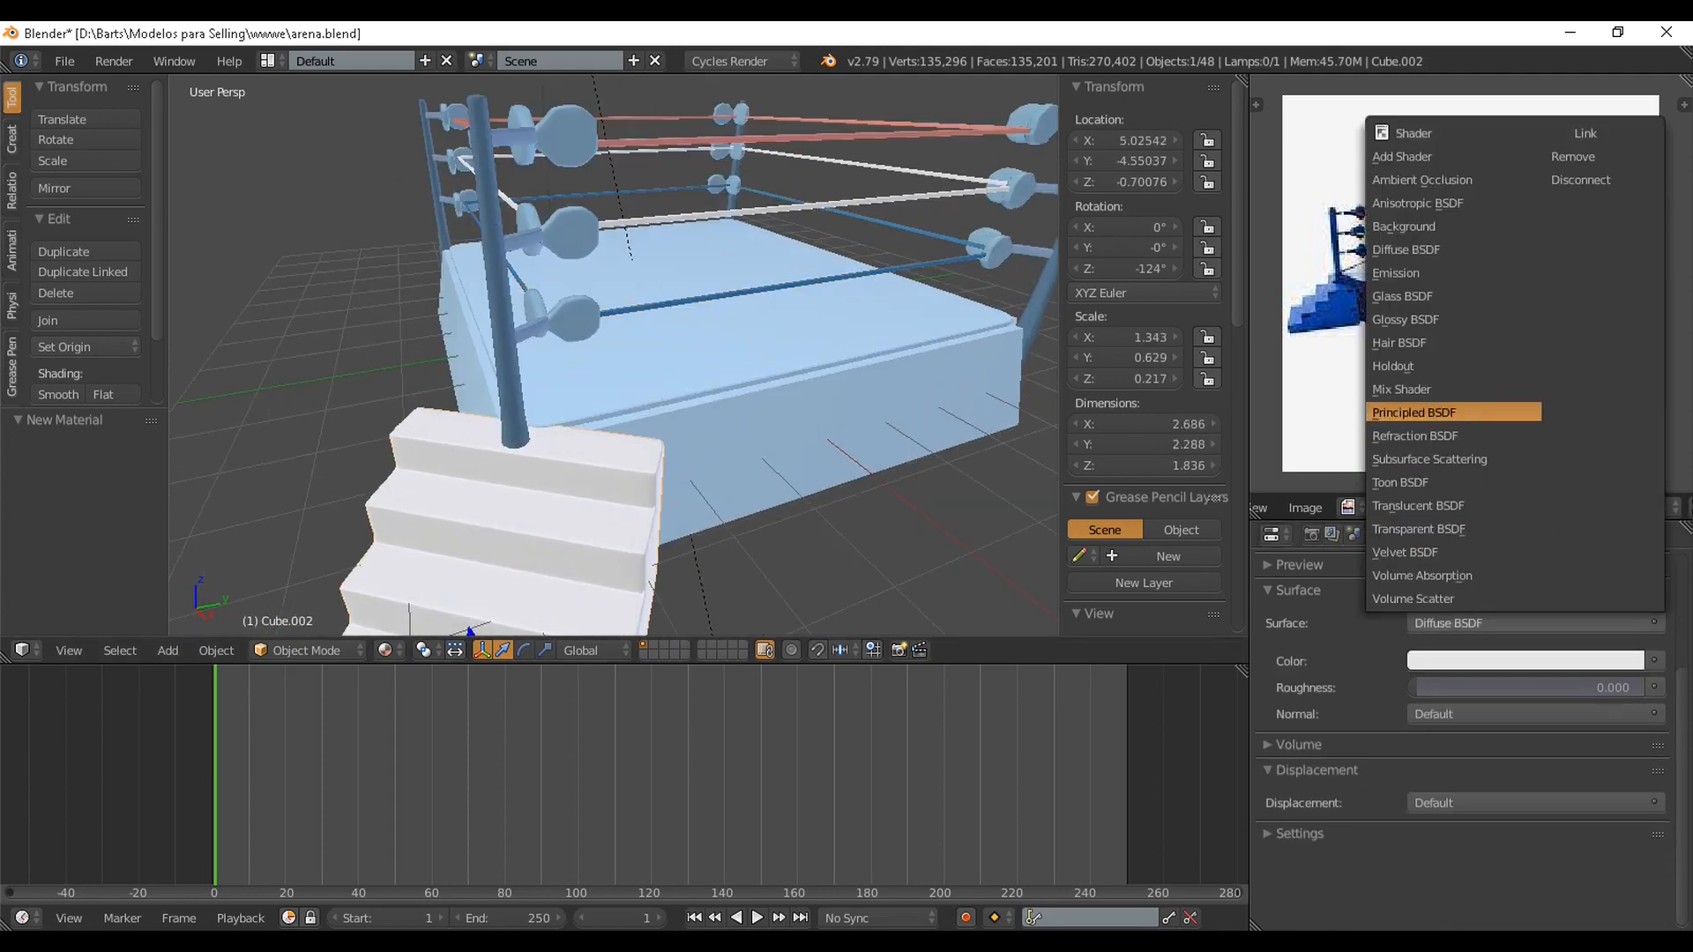
{"action": "left_click", "coordinate": [1410, 413]}
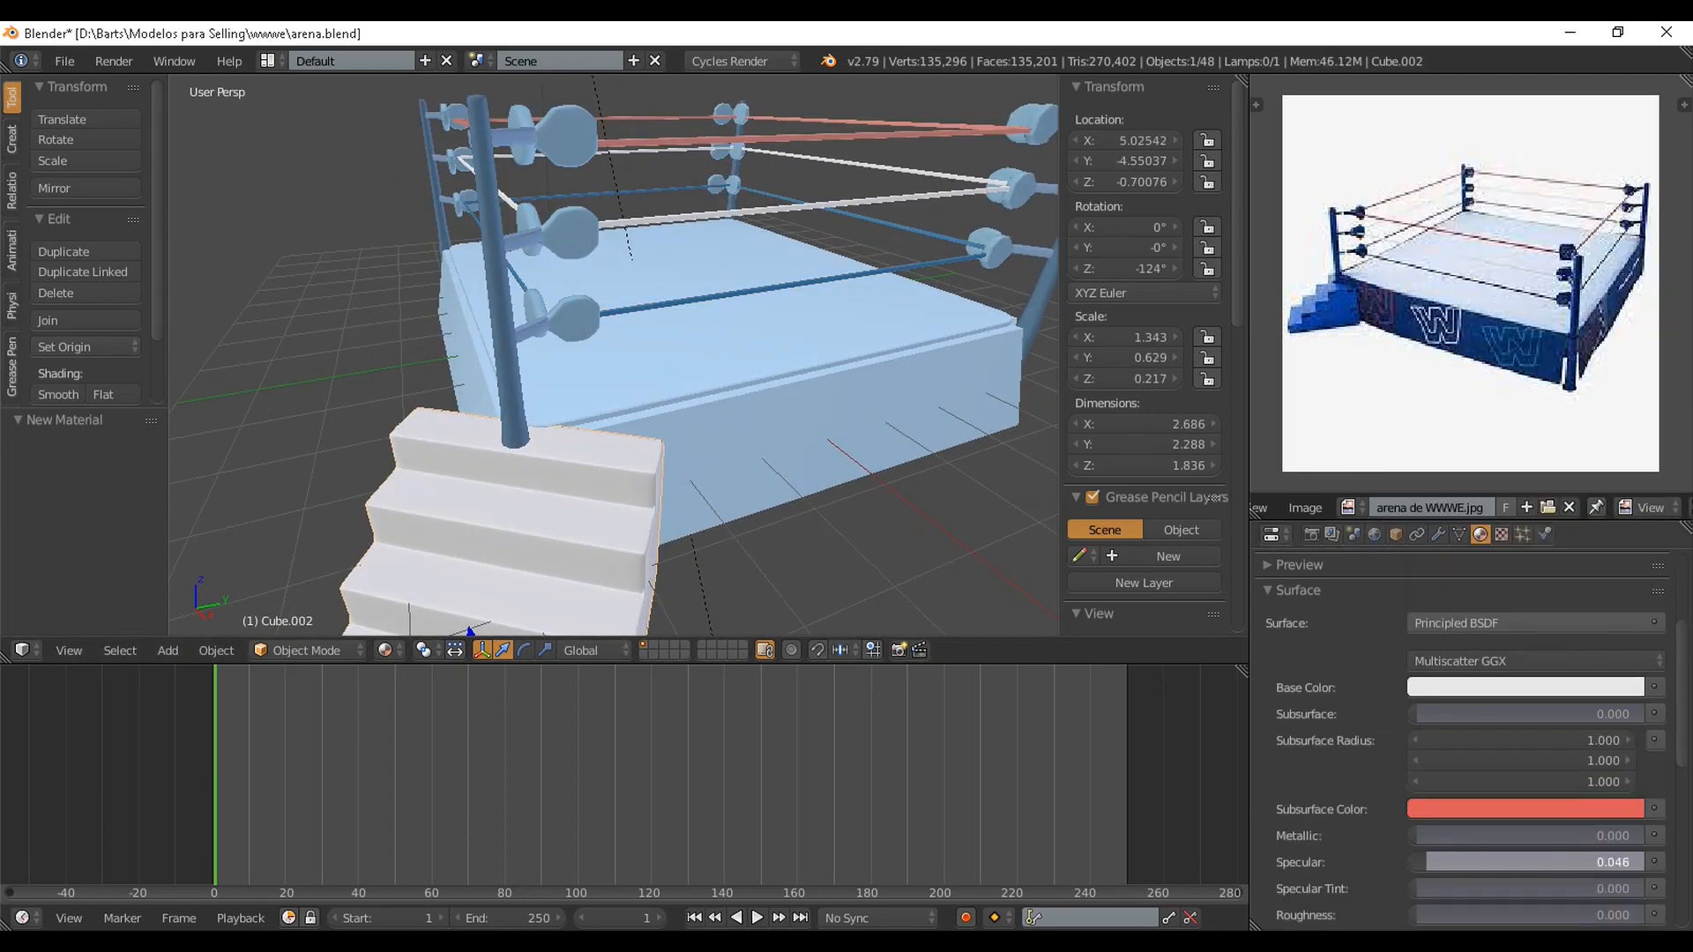
{"action": "left_click", "coordinate": [1533, 688]}
{"action": "left_click", "coordinate": [1552, 423]}
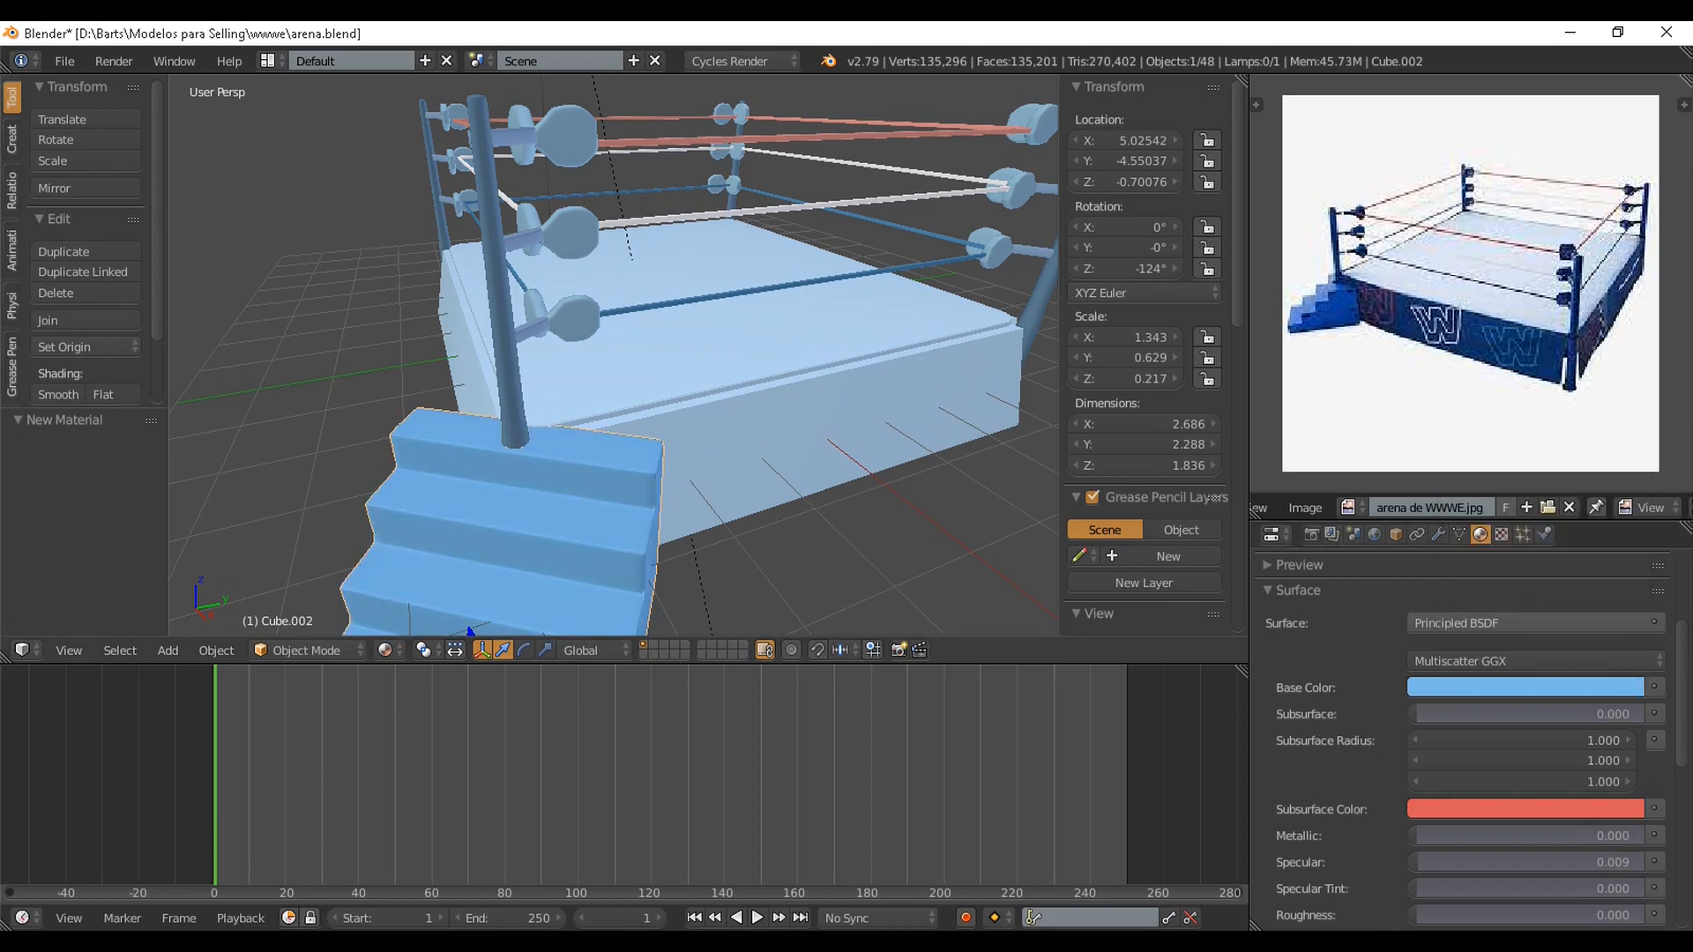
Replace the material slot of the skirt around the ring's base with a new material
{"action": "scroll", "coordinate": [705, 423], "scroll_direction": "down", "scroll_amount": 2}
{"action": "middle_click_drag", "start_coordinate": [705, 424], "coordinate": [595, 420]}
{"action": "right_click", "coordinate": [696, 449]}
{"action": "scroll", "coordinate": [1587, 674], "scroll_direction": "up", "scroll_amount": 5}
{"action": "left_click", "coordinate": [1655, 627]}
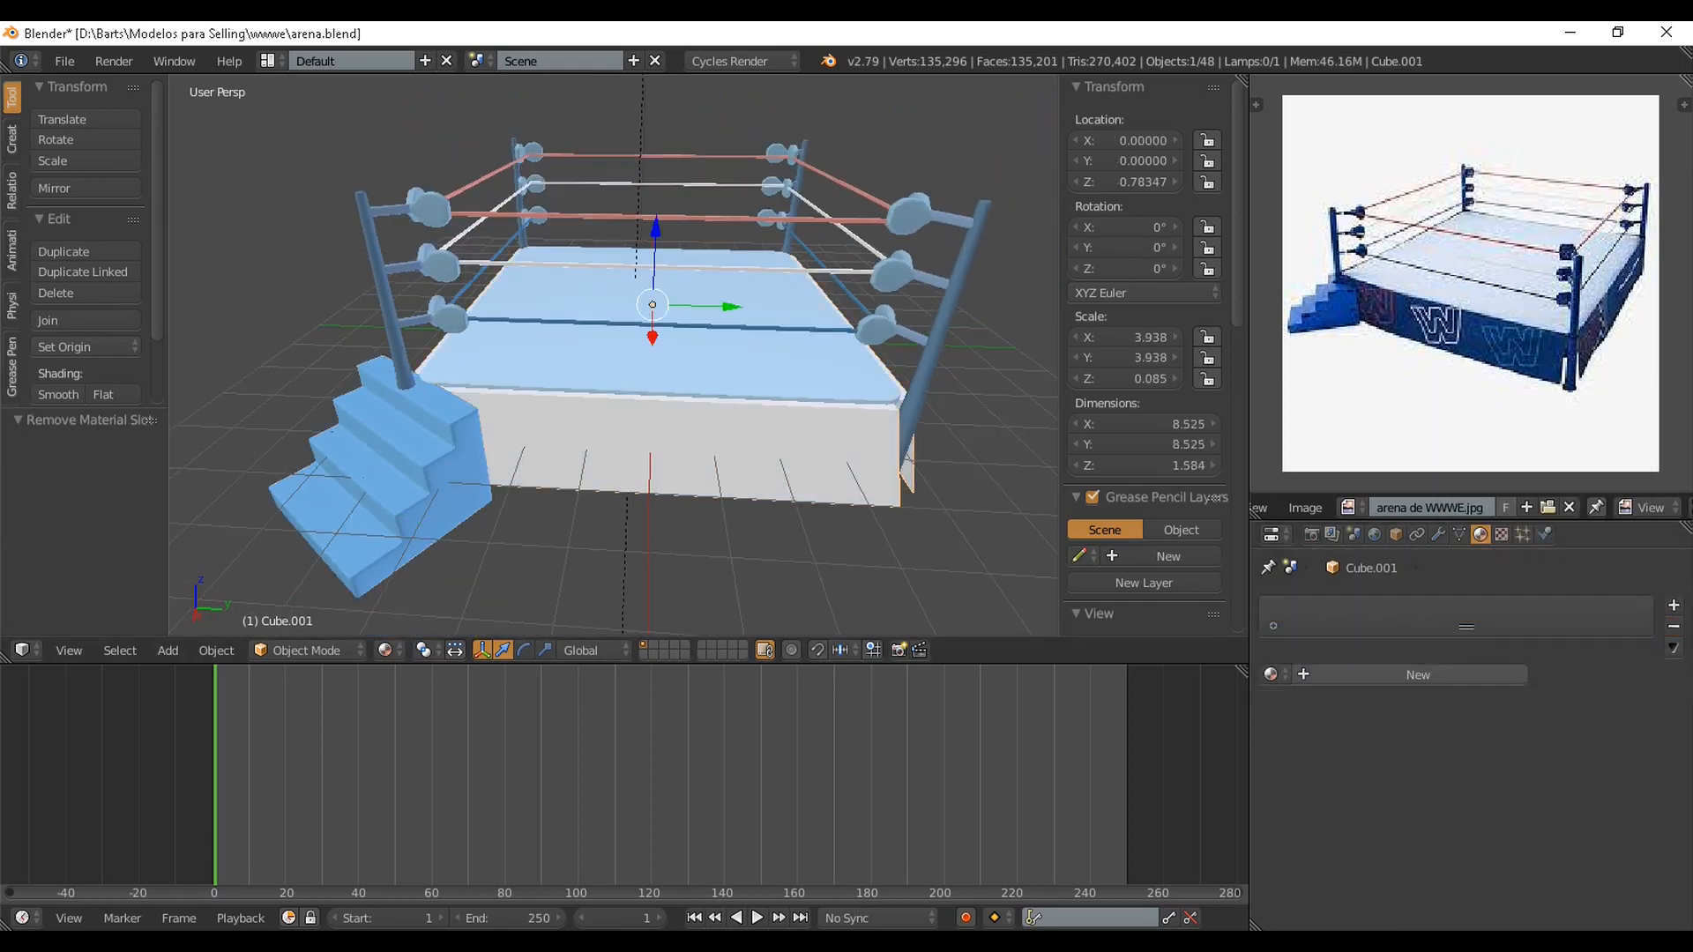
{"action": "left_click", "coordinate": [1417, 675]}
Set the skirt's surface to Principled BSDF with a light blue base color
{"action": "left_click", "coordinate": [1526, 826]}
{"action": "left_click", "coordinate": [1534, 789]}
{"action": "left_click", "coordinate": [1464, 710]}
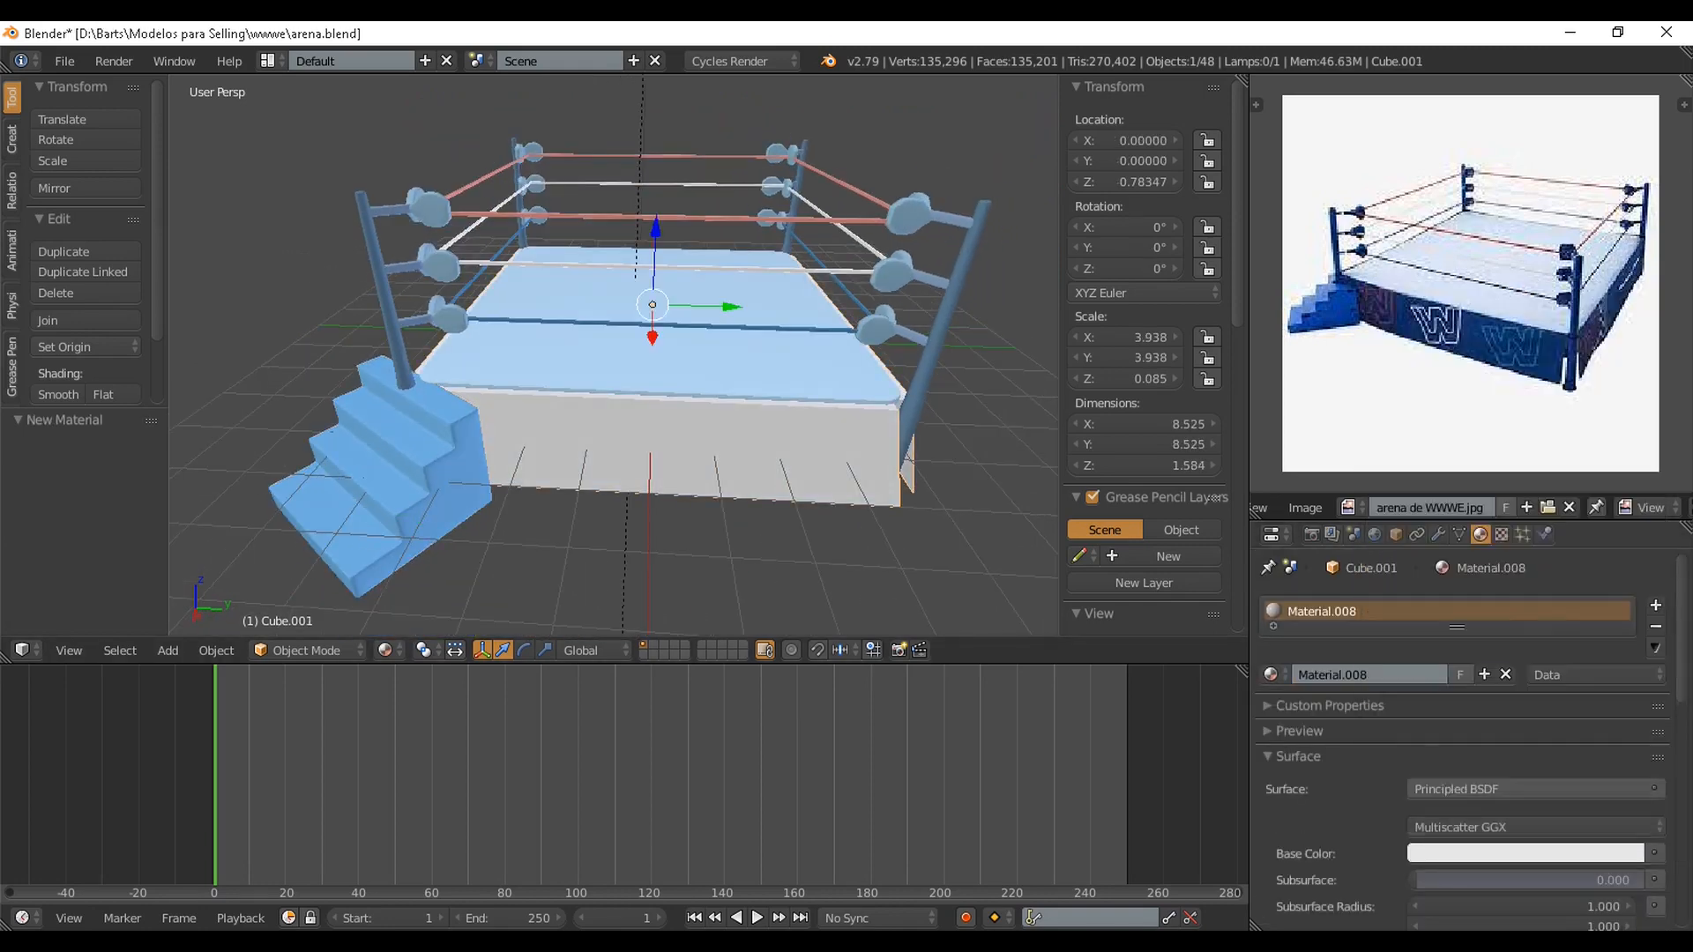
{"action": "left_click", "coordinate": [1525, 854]}
{"action": "left_click", "coordinate": [1625, 760]}
{"action": "left_click", "coordinate": [424, 458]}
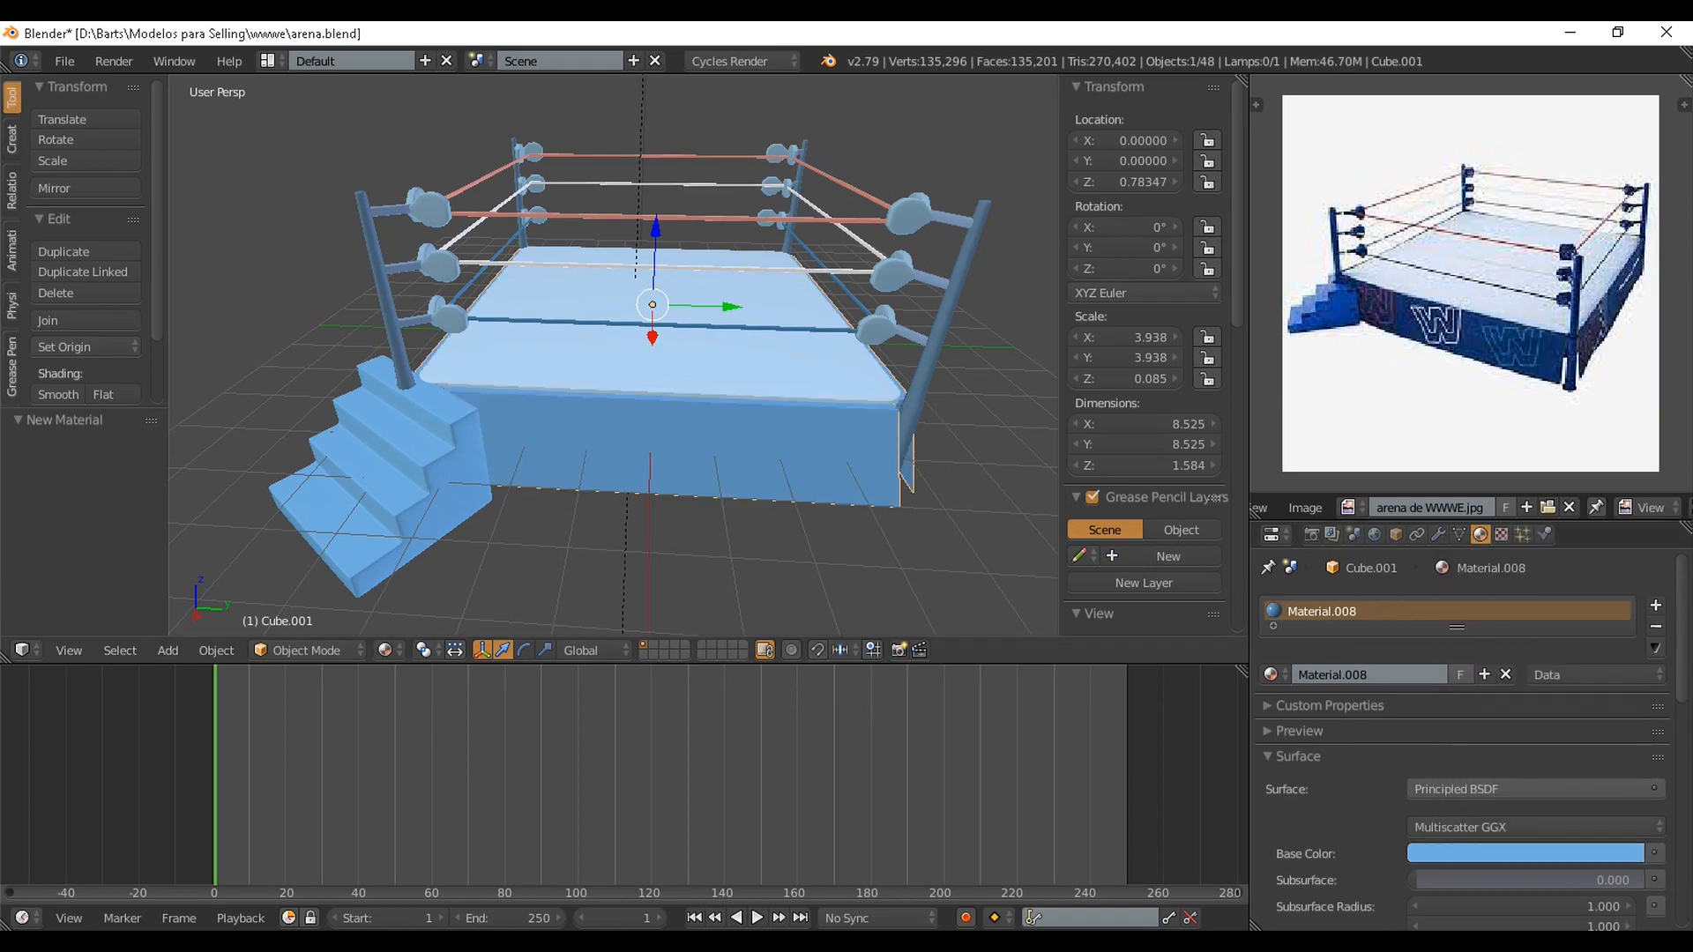
Save the recolored ring over arena.blend
{"action": "middle_click_drag", "start_coordinate": [670, 433], "coordinate": [635, 445]}
{"action": "scroll", "coordinate": [634, 445], "scroll_direction": "up", "scroll_amount": 3}
{"action": "key", "text": "ctrl+s"}
{"action": "key", "text": "Return"}
{"action": "key", "text": "ctrl+s"}
{"action": "mouse_move", "coordinate": [415, 440]}
{"action": "middle_mouse_down"}
{"action": "mouse_move", "coordinate": [525, 480]}
{"action": "mouse_move", "coordinate": [608, 468]}
{"action": "mouse_move", "coordinate": [433, 454]}
{"action": "middle_mouse_up"}
{"action": "key", "text": "Return"}
{"action": "scroll", "coordinate": [525, 481], "scroll_direction": "down", "scroll_amount": 4}
{"action": "scroll", "coordinate": [467, 454], "scroll_direction": "up", "scroll_amount": 4}
Turn the timeline area into a Node Editor and frame the skirt material's nodes
{"action": "left_click", "coordinate": [22, 918]}
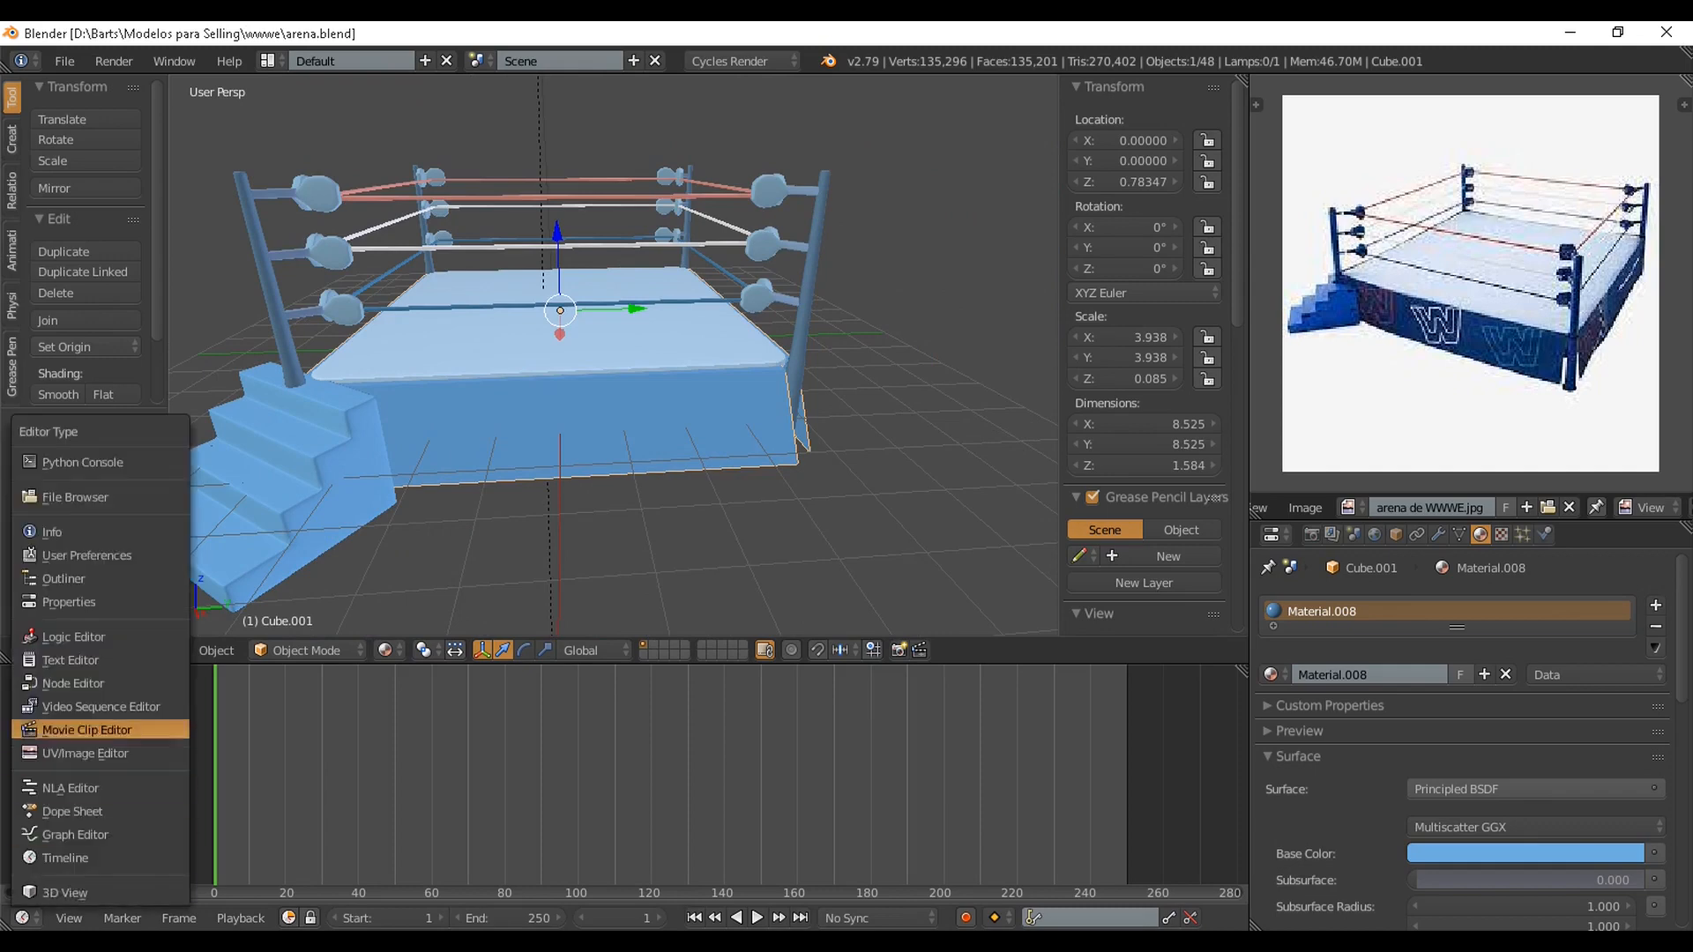
{"action": "left_click", "coordinate": [71, 659]}
{"action": "scroll", "coordinate": [794, 761], "scroll_direction": "up", "scroll_amount": 9}
{"action": "middle_click_drag", "start_coordinate": [502, 802], "coordinate": [818, 758]}
Add an Image Texture node and link its Color output to the Principled BSDF's Base Color
{"action": "key", "text": "shift+a"}
{"action": "mouse_move", "coordinate": [366, 779]}
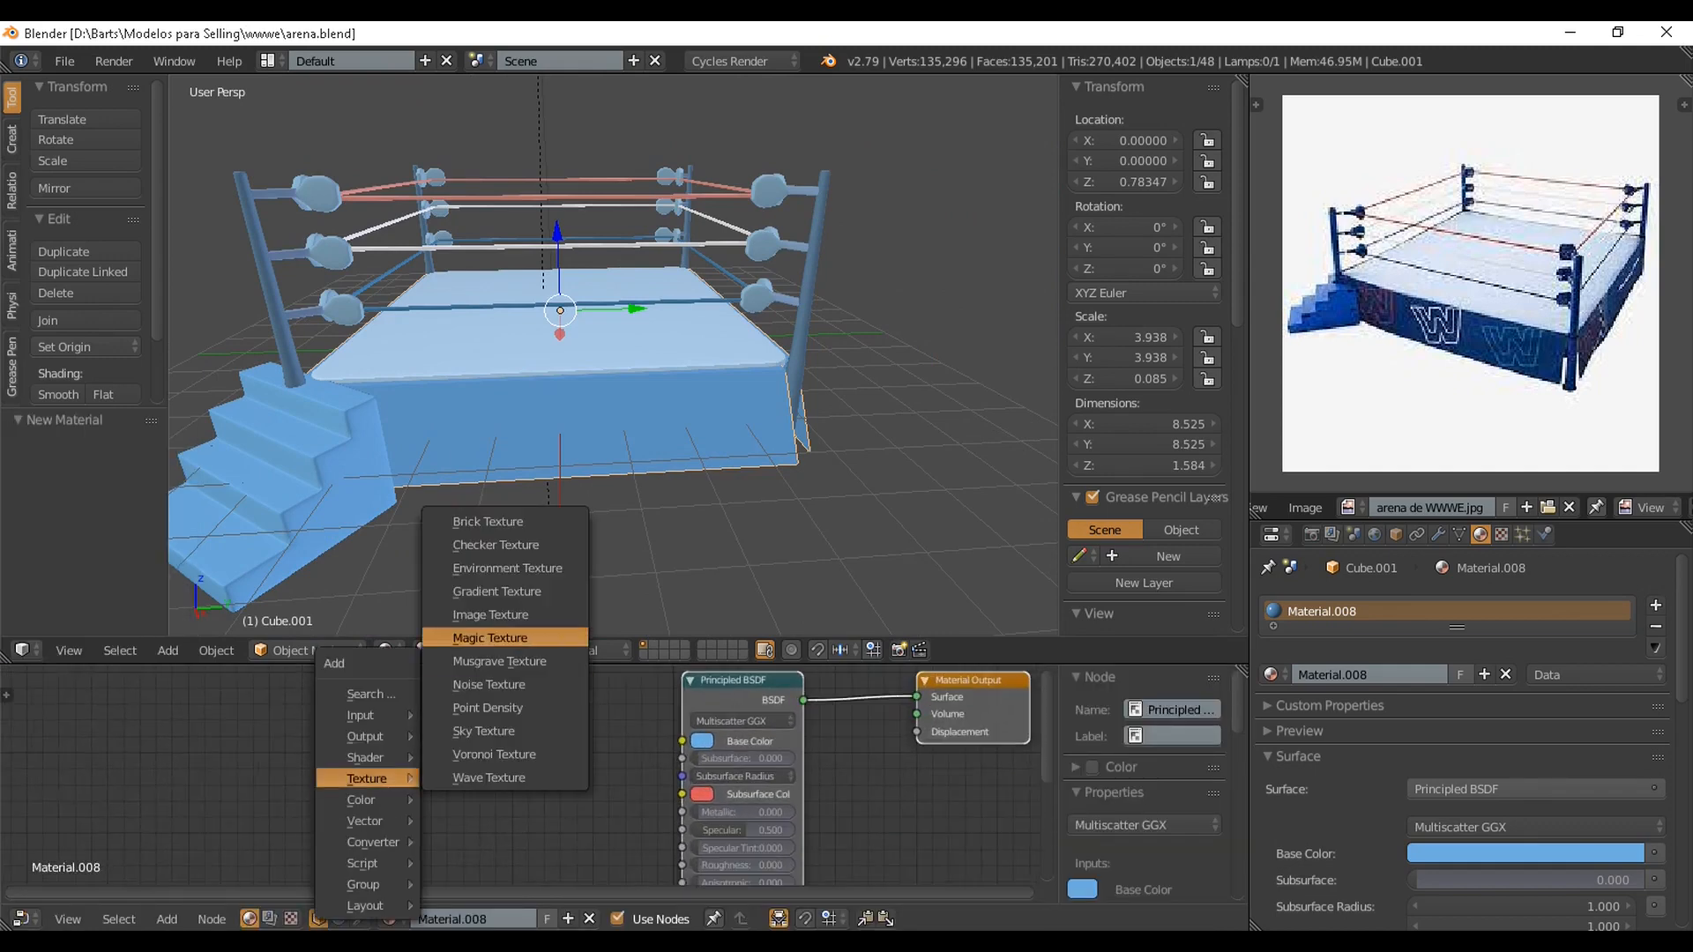
{"action": "left_click", "coordinate": [504, 614]}
{"action": "left_click", "coordinate": [505, 709]}
{"action": "scroll", "coordinate": [512, 732], "scroll_direction": "up", "scroll_amount": 3}
{"action": "left_click_drag", "start_coordinate": [709, 730], "coordinate": [725, 732]}
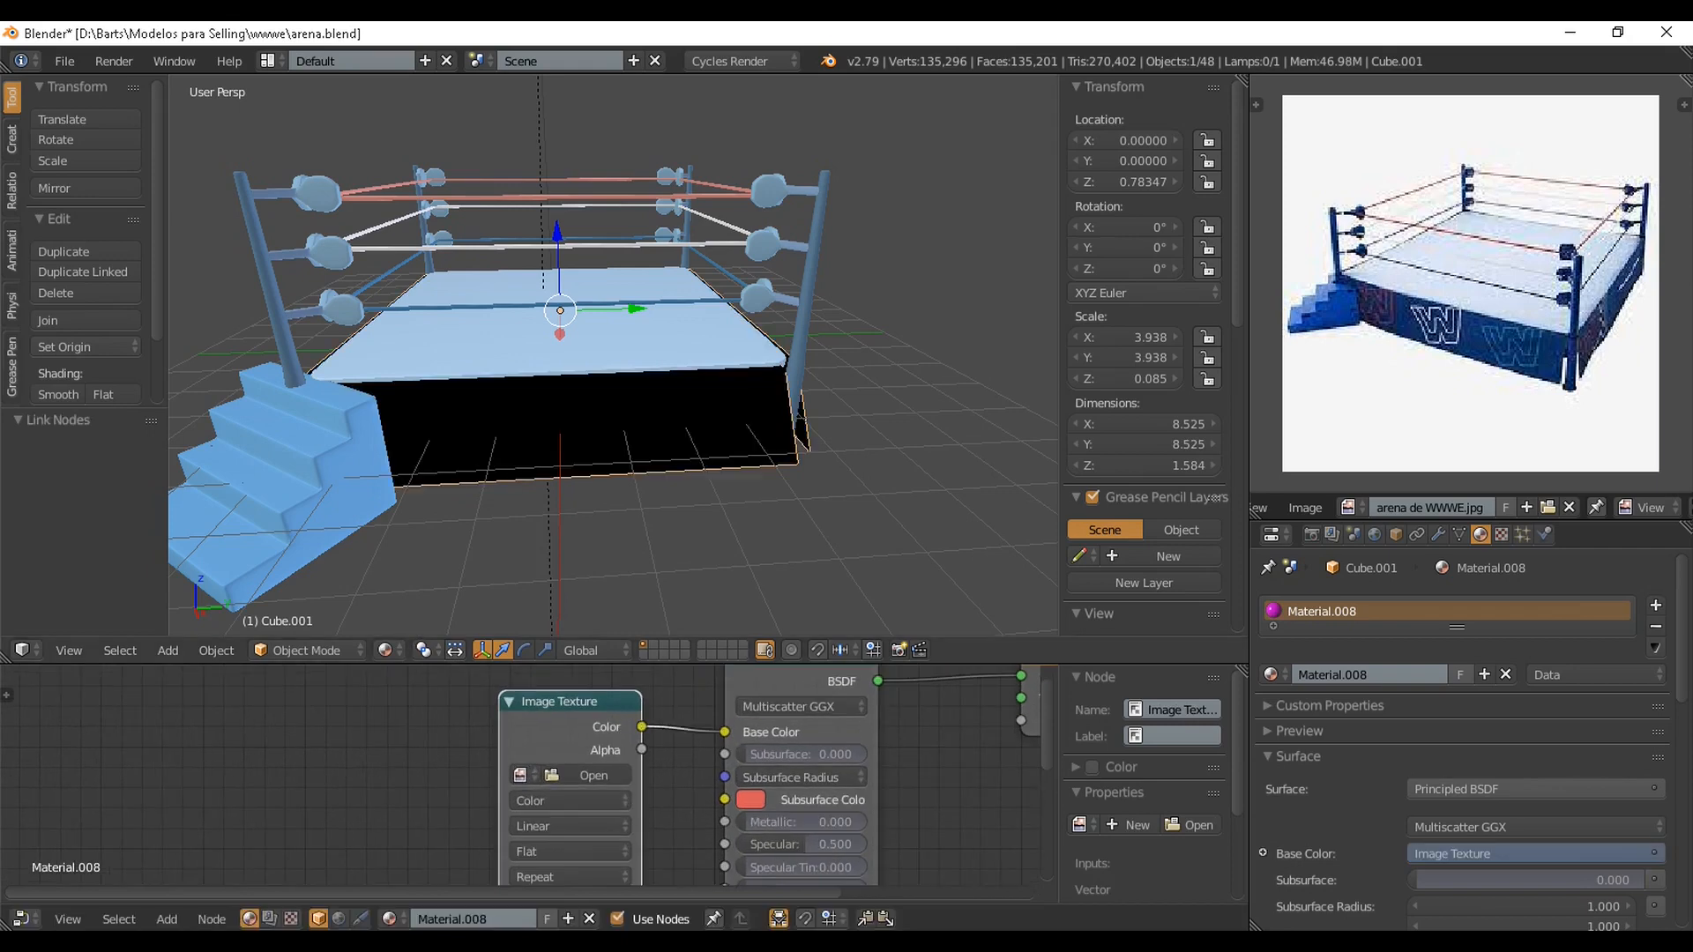
Select all skirt faces in Edit Mode and assign wwwe logo.jpg to the Image Texture node
{"action": "middle_click_drag", "start_coordinate": [697, 441], "coordinate": [578, 472]}
{"action": "key", "text": "Tab"}
{"action": "key", "text": "a"}
{"action": "key", "text": "a"}
{"action": "key", "text": "a"}
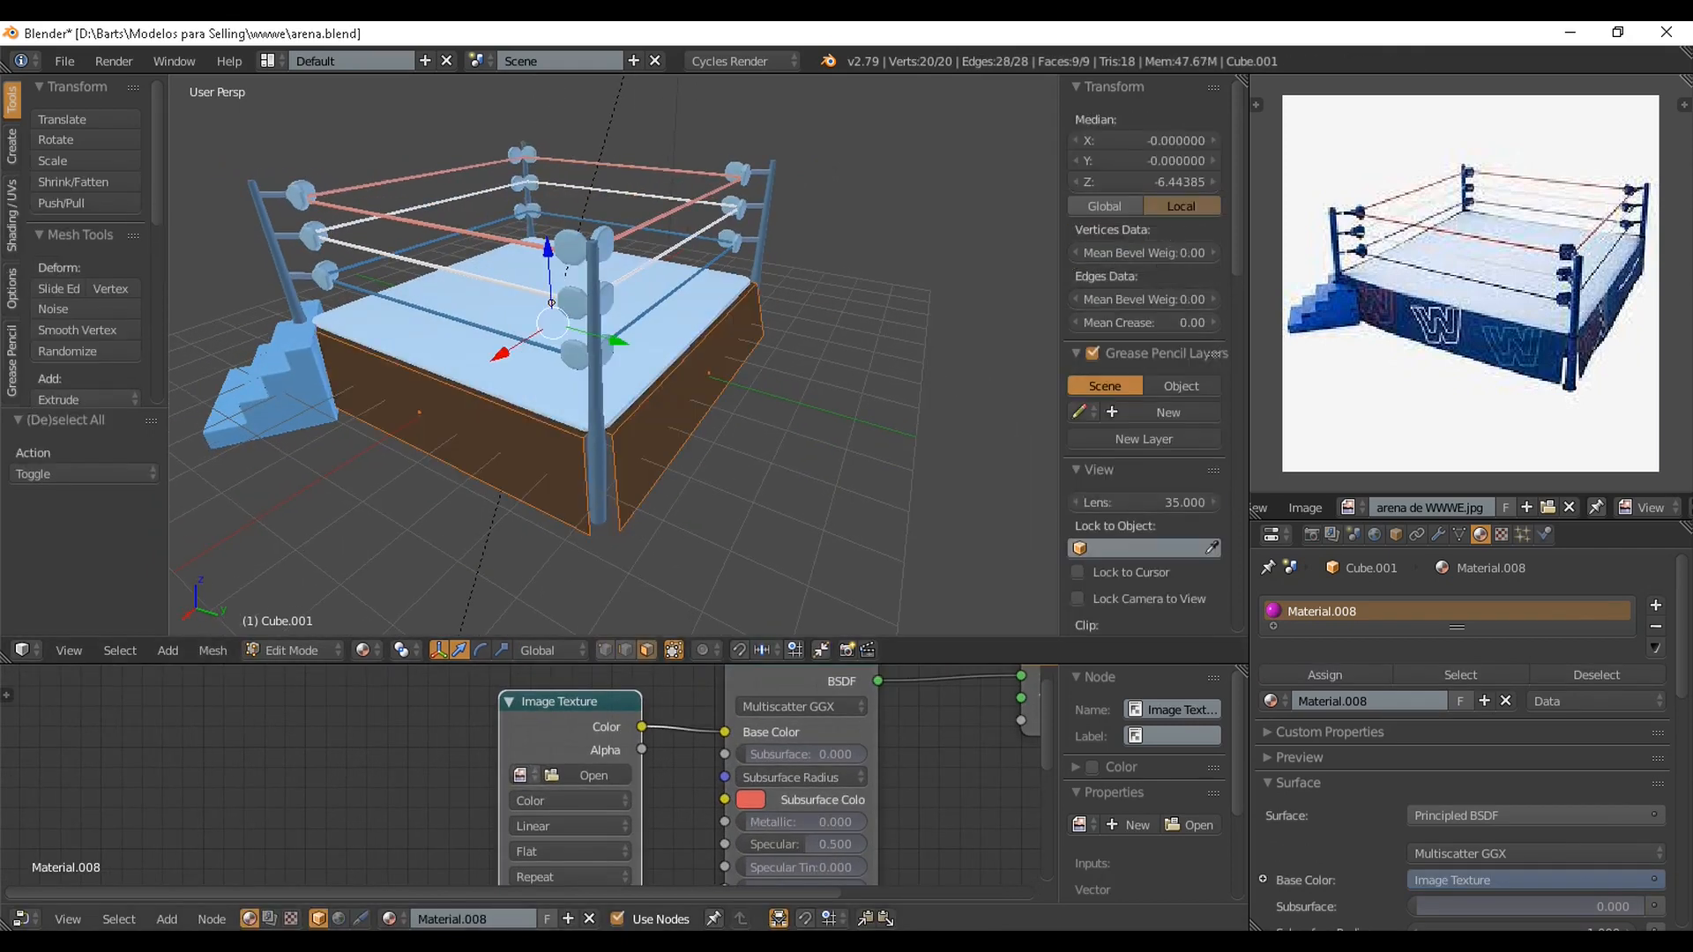
{"action": "left_click", "coordinate": [521, 775]}
{"action": "left_click", "coordinate": [617, 608]}
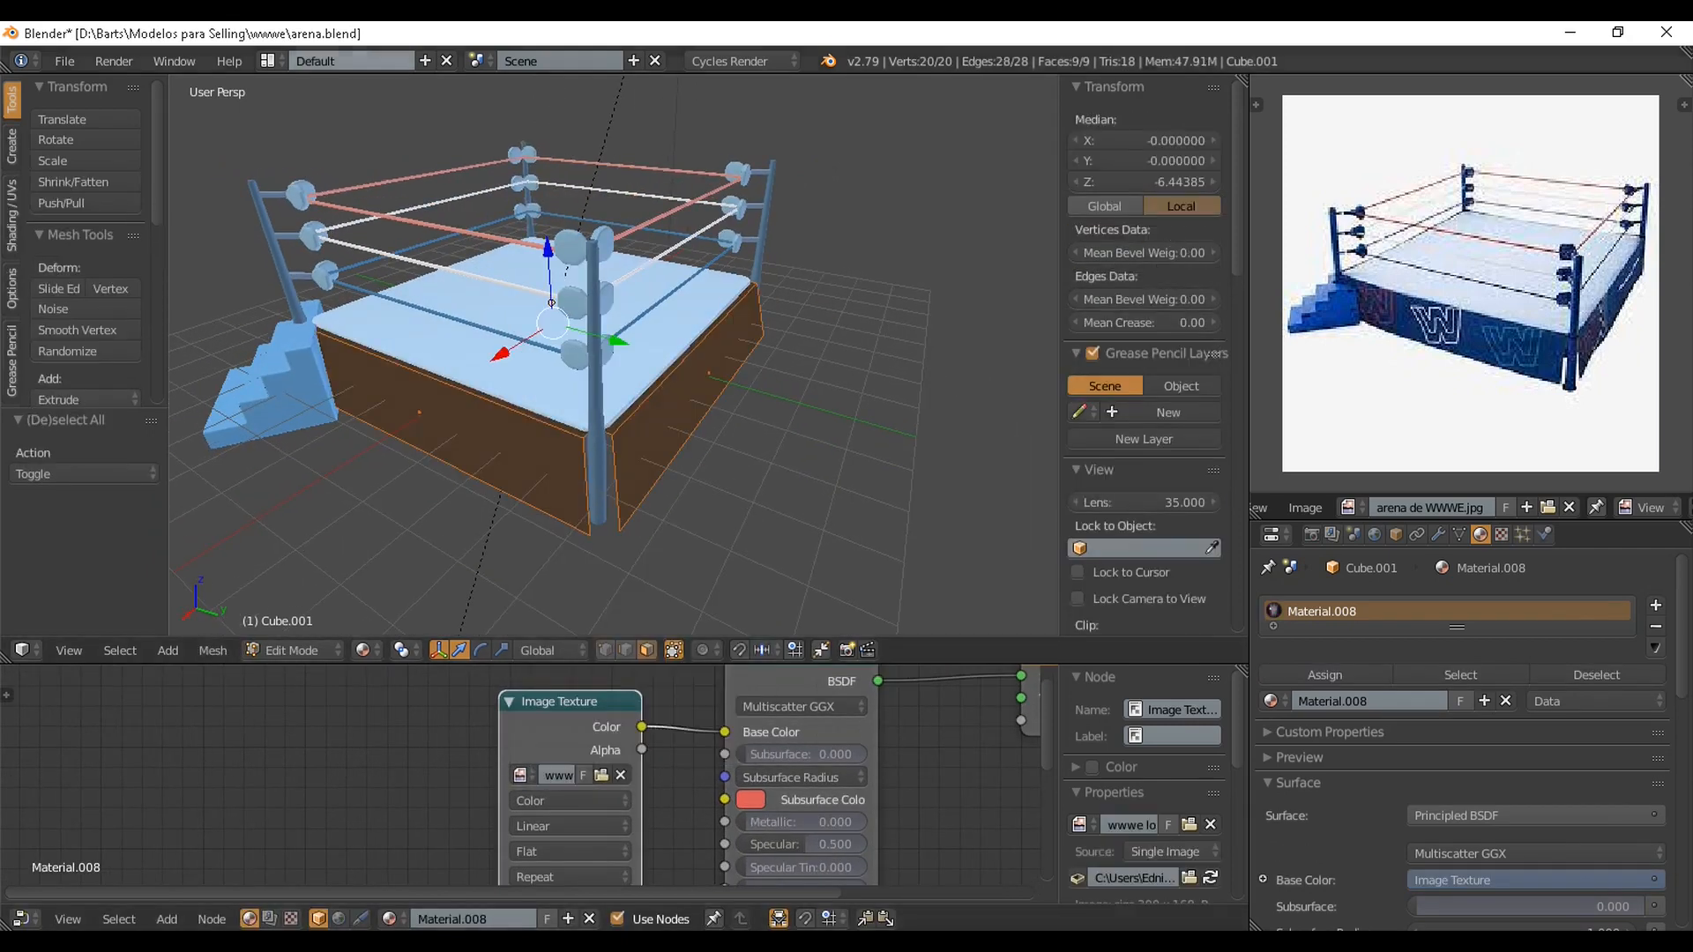
Switch to the UV Editing layout, use Material viewport shading and show wwwe logo.jpg in the image editor
{"action": "left_click", "coordinate": [268, 60]}
{"action": "left_click", "coordinate": [353, 234]}
{"action": "scroll", "coordinate": [1363, 485], "scroll_direction": "down", "scroll_amount": 5}
{"action": "left_click", "coordinate": [1224, 918]}
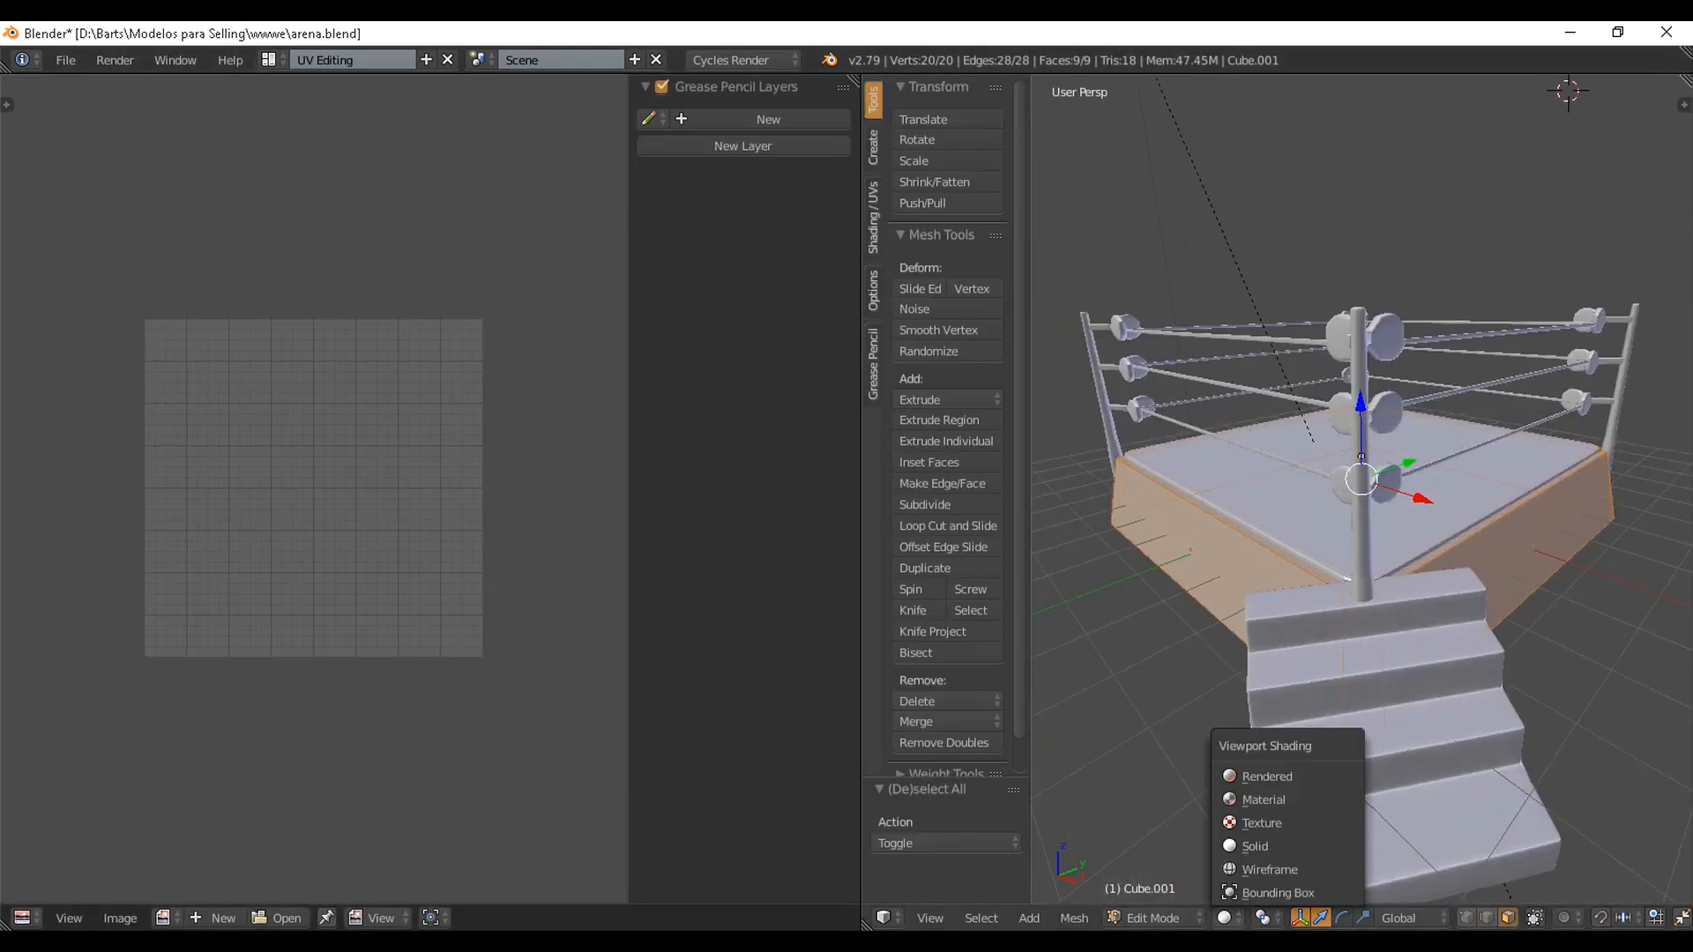
{"action": "left_click", "coordinate": [1288, 799]}
{"action": "left_click", "coordinate": [163, 918]}
{"action": "left_click", "coordinate": [225, 744]}
{"action": "scroll", "coordinate": [315, 490], "scroll_direction": "up", "scroll_amount": 2}
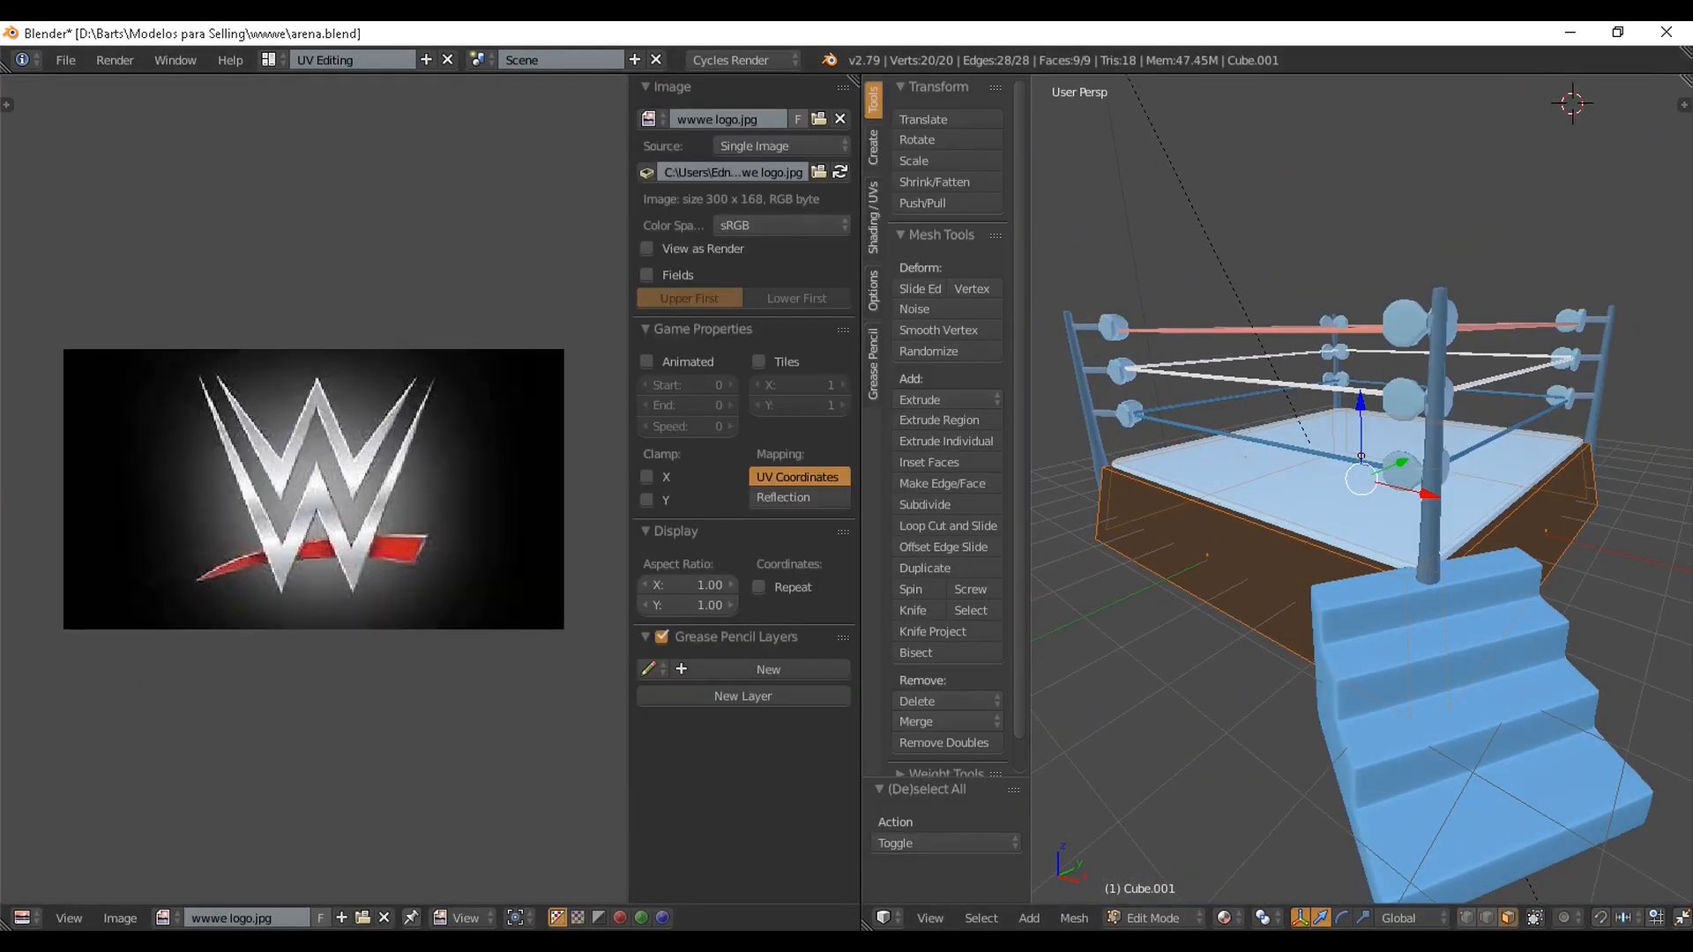
Unwrap all of the skirt's faces onto the logo image
{"action": "key", "text": "Tab"}
{"action": "key", "text": "Tab"}
{"action": "scroll", "coordinate": [1362, 489], "scroll_direction": "down", "scroll_amount": 1}
{"action": "key", "text": "u"}
{"action": "left_click", "coordinate": [1181, 517]}
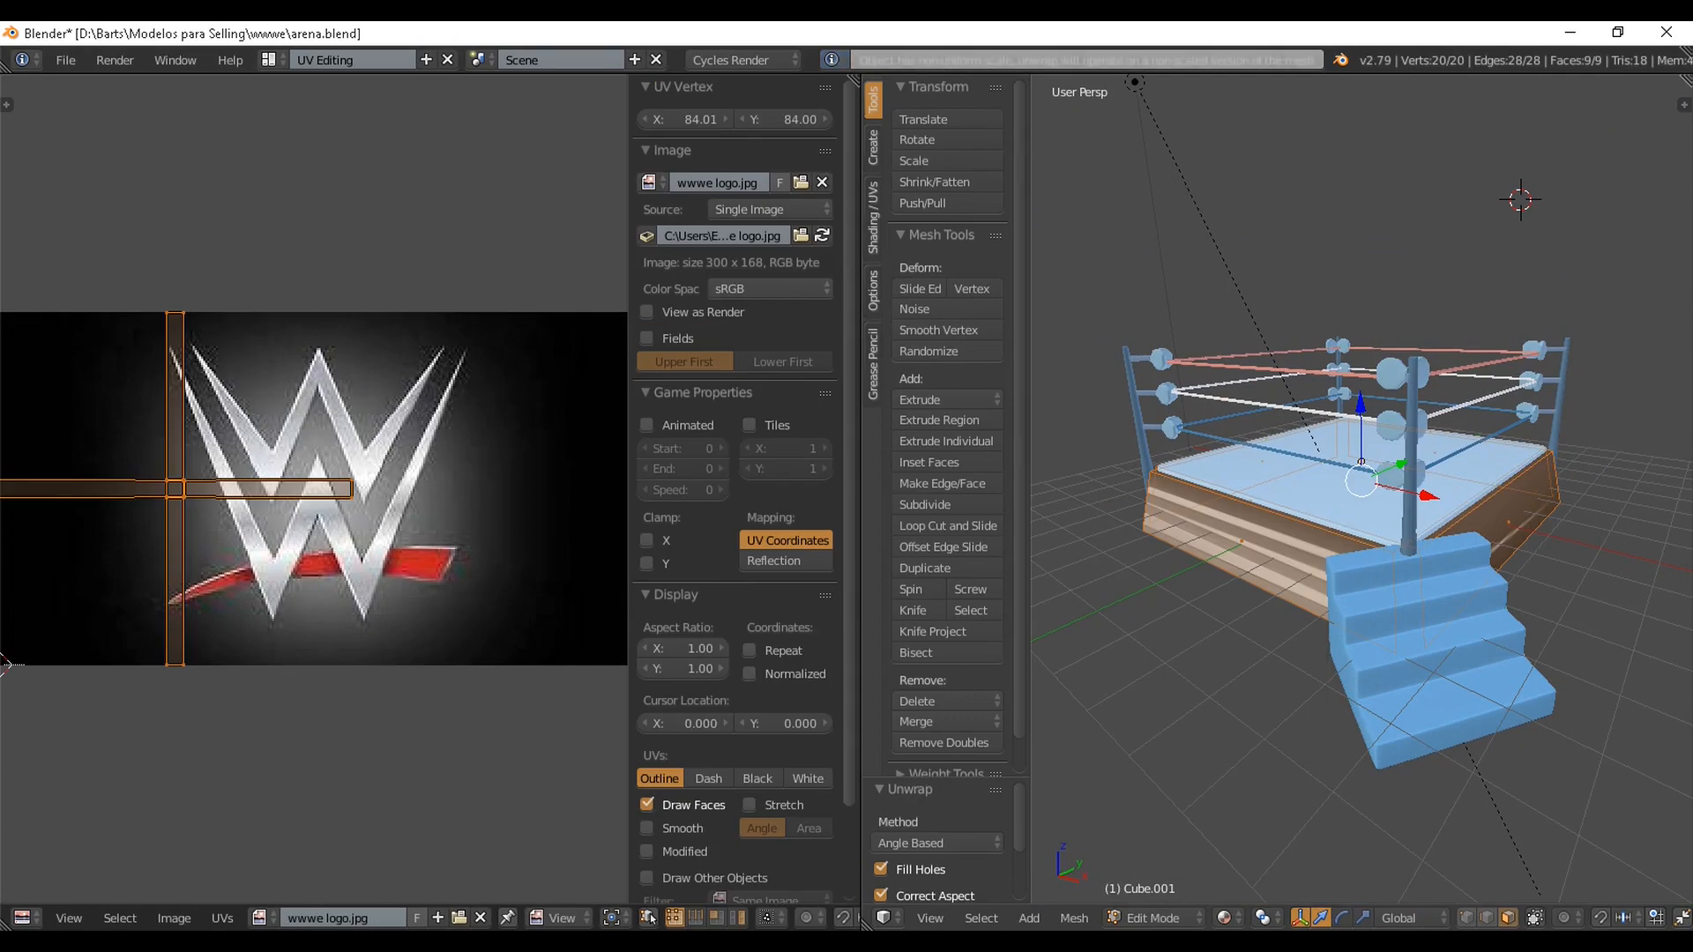
Select only the skirt's side face next to the stairs
{"action": "right_click", "coordinate": [1249, 504]}
{"action": "scroll", "coordinate": [314, 516], "scroll_direction": "down", "scroll_amount": 1}
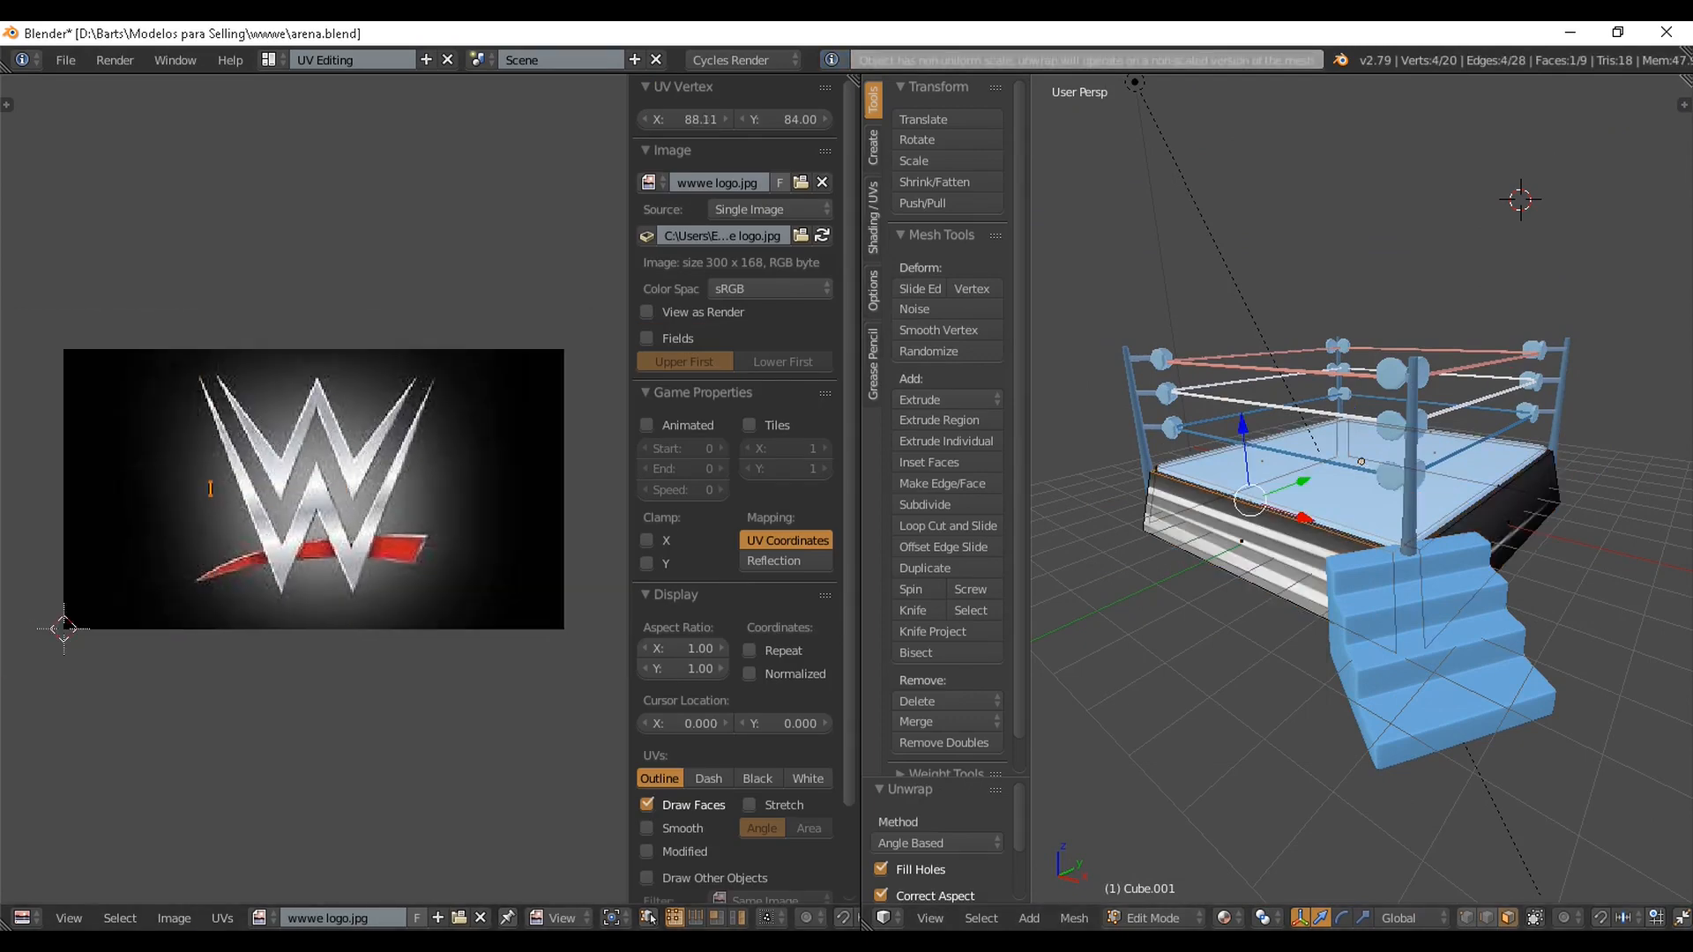
{"action": "key", "text": "s"}
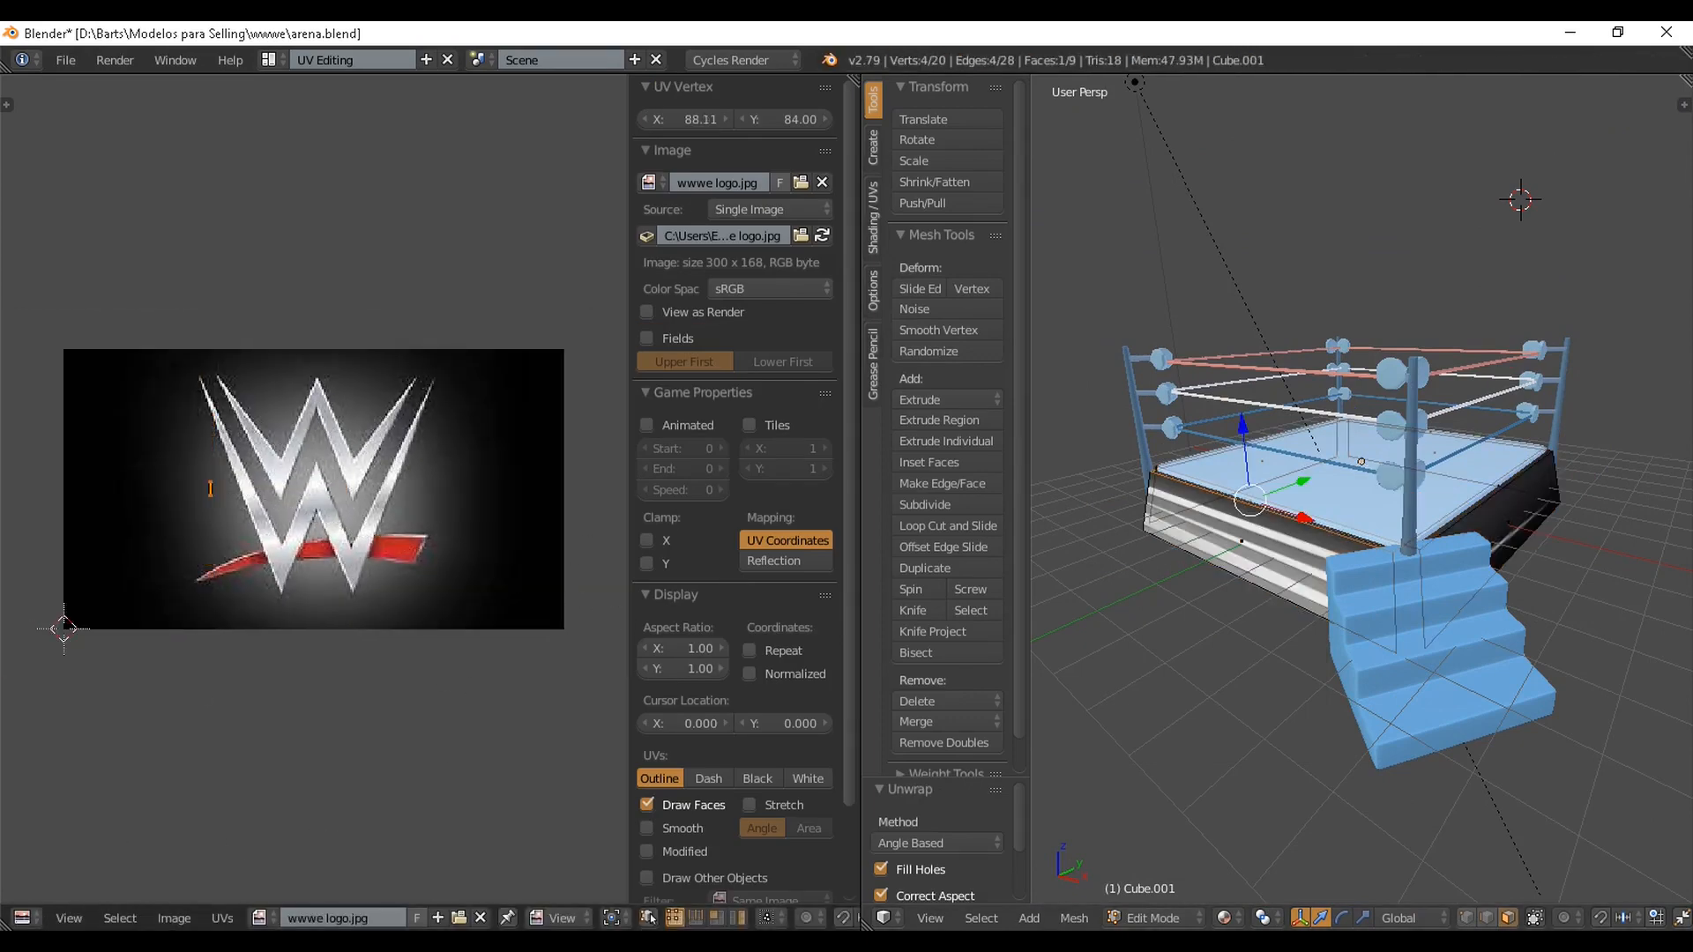
{"action": "scroll", "coordinate": [1358, 595], "scroll_direction": "up", "scroll_amount": 2}
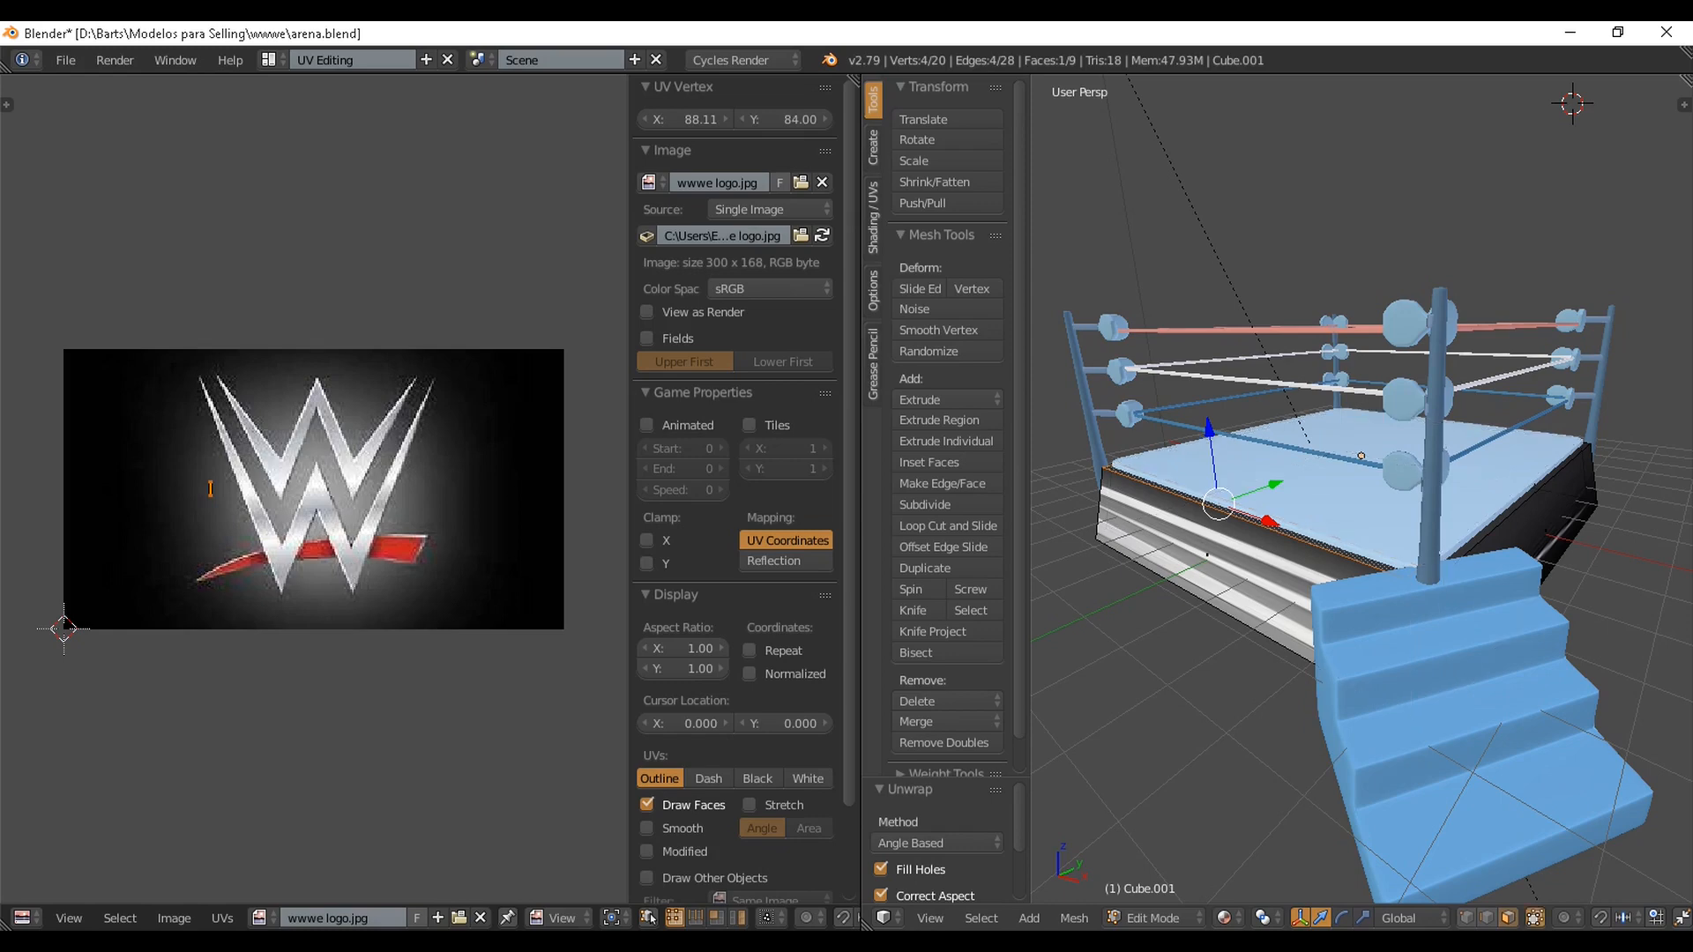
Try mapping the selected skirt face with Project From View and Project from View (Bounds)
{"action": "key", "text": "u"}
{"action": "left_click", "coordinate": [1214, 708]}
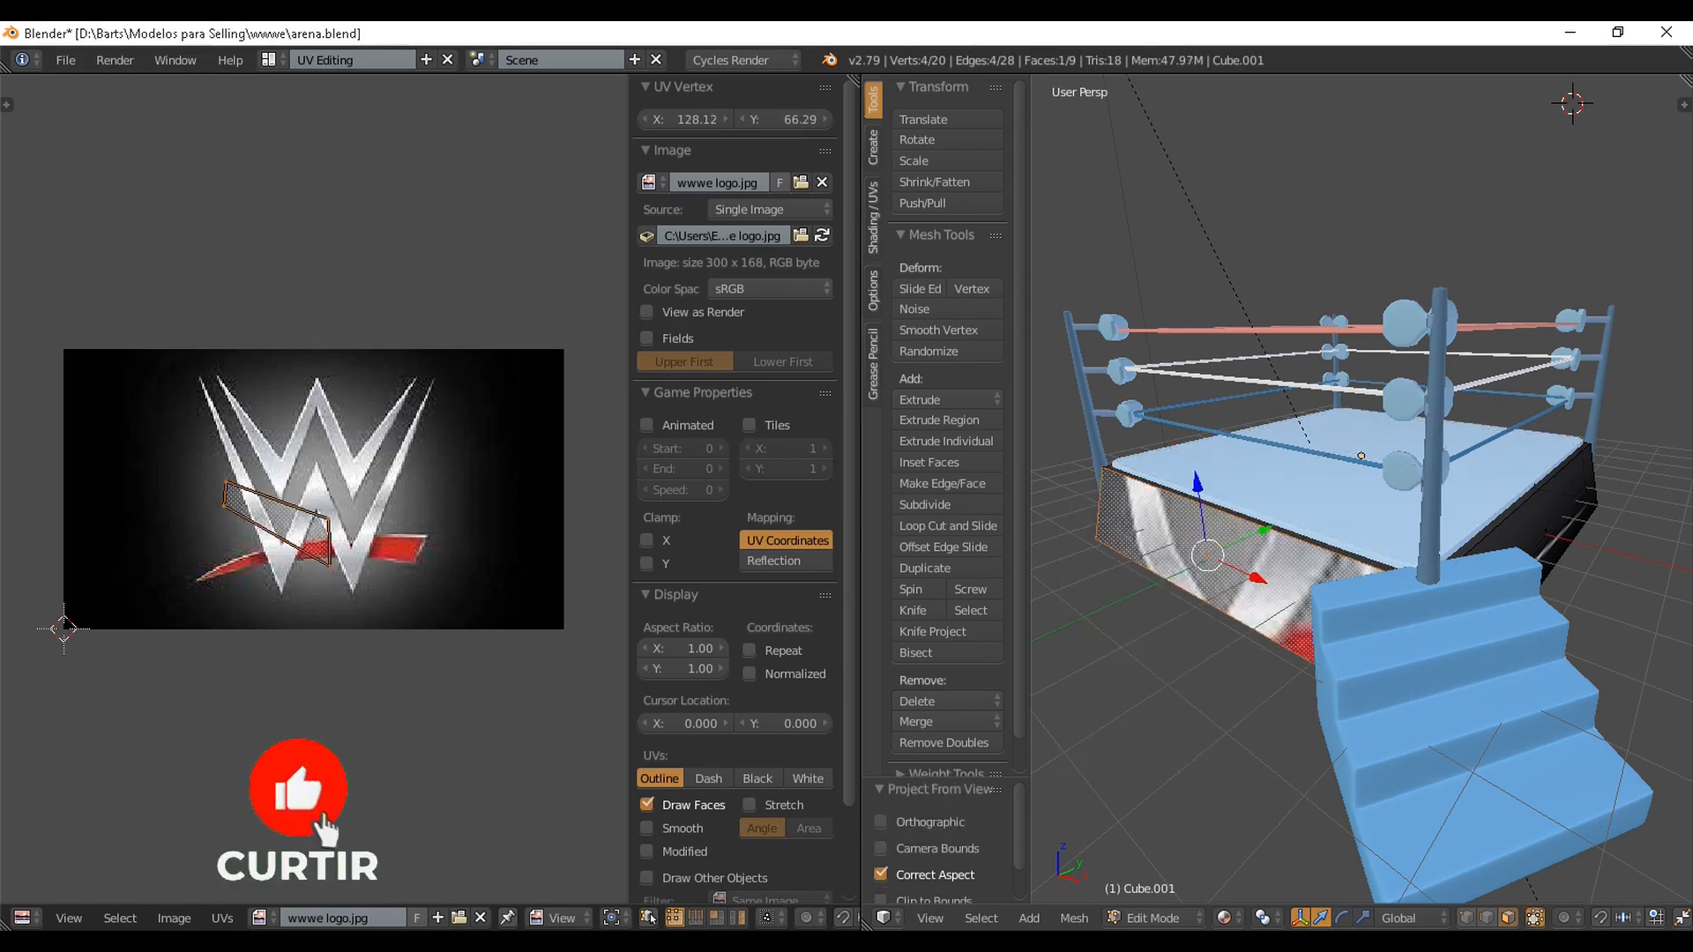
{"action": "scroll", "coordinate": [1181, 561], "scroll_direction": "up", "scroll_amount": 1}
{"action": "key", "text": "u"}
{"action": "left_click", "coordinate": [1179, 486]}
{"action": "key", "text": "u"}
{"action": "left_click", "coordinate": [1138, 539]}
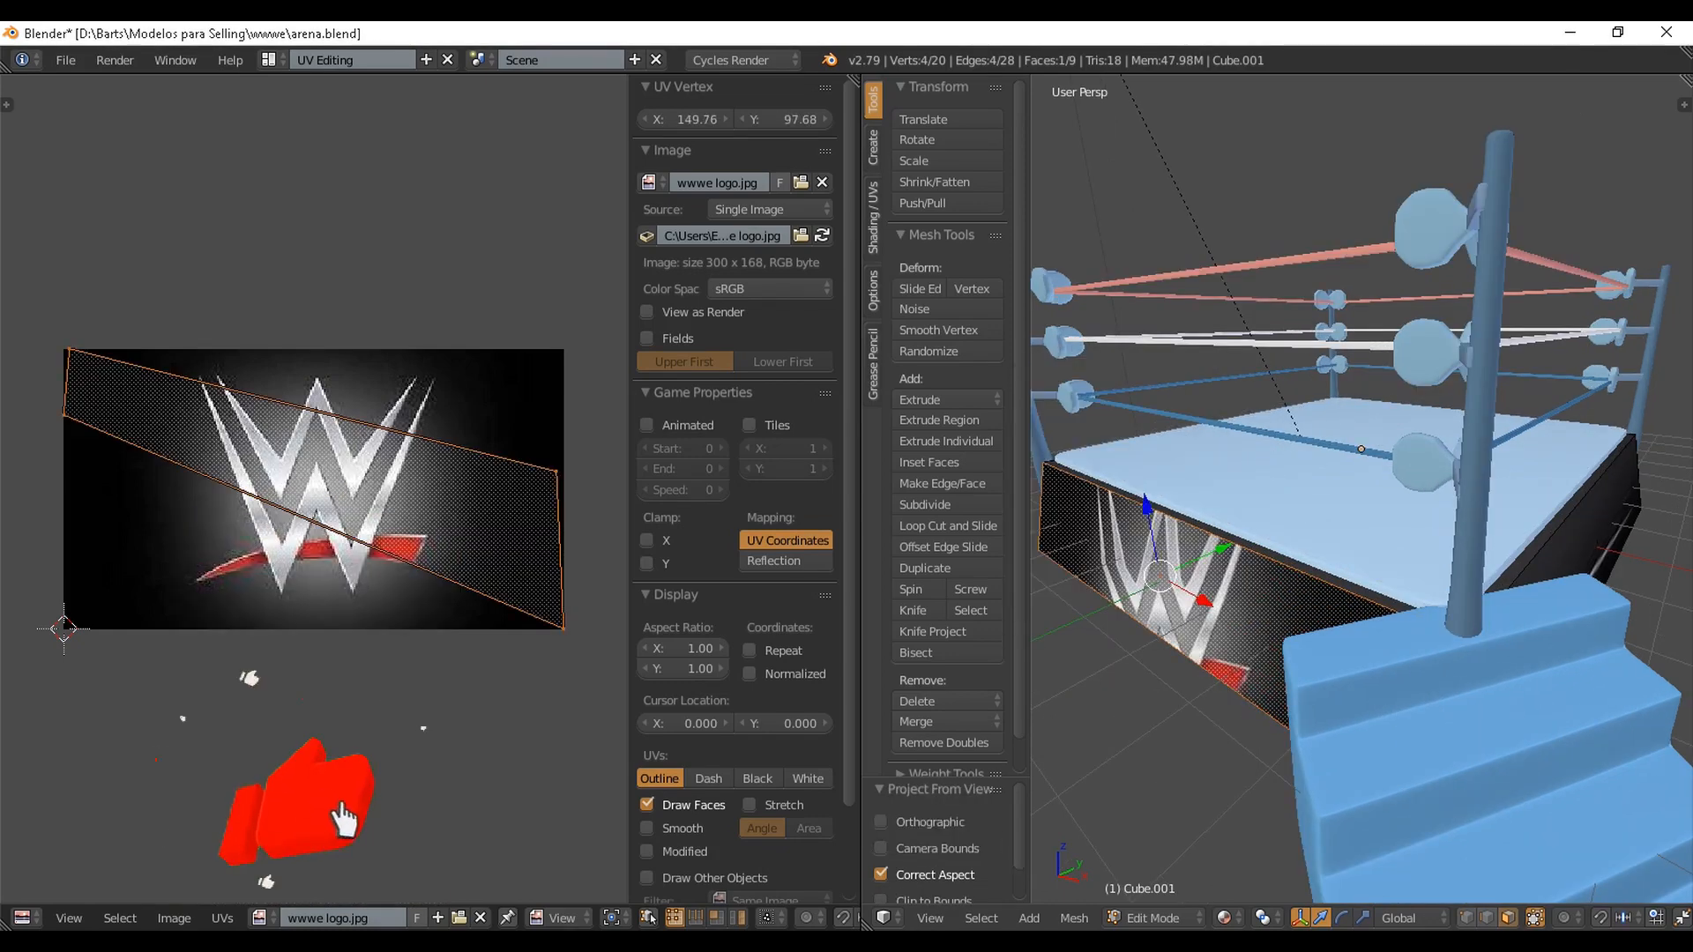
Reset the UVs of the selected skirt face and of the neighboring side face
{"action": "key", "text": "u"}
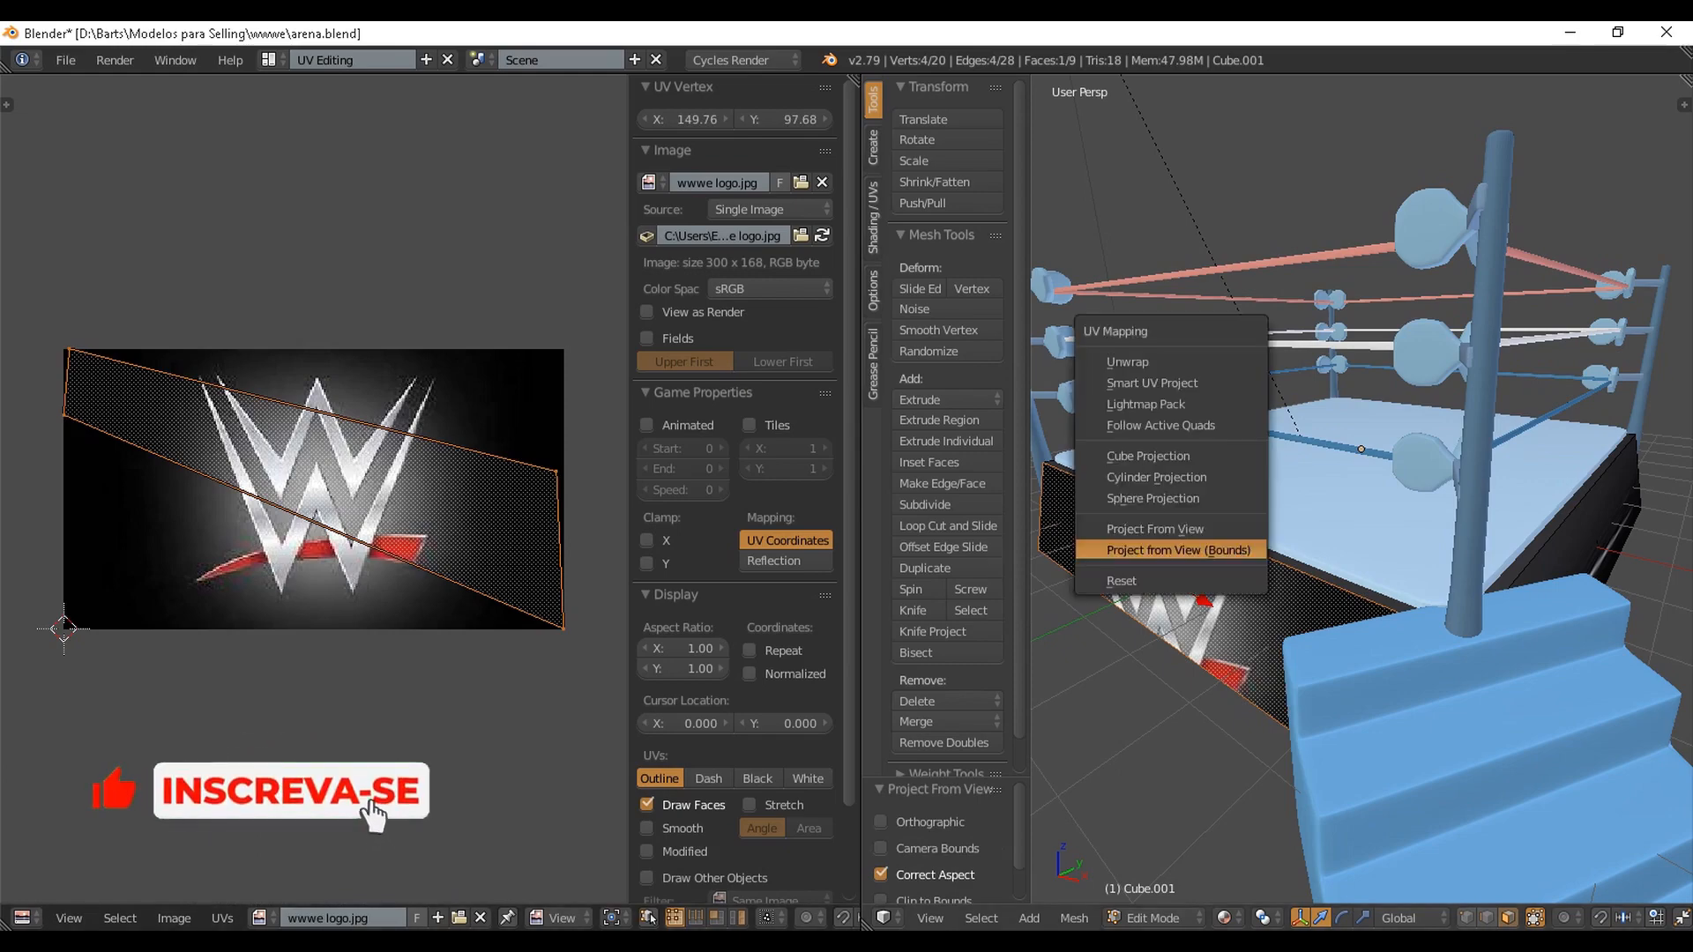
{"action": "left_click", "coordinate": [1173, 579]}
{"action": "scroll", "coordinate": [1234, 573], "scroll_direction": "down", "scroll_amount": 2}
{"action": "key", "text": "Tab"}
{"action": "middle_click_drag", "start_coordinate": [1270, 573], "coordinate": [1155, 587]}
{"action": "key", "text": "Tab"}
{"action": "right_click", "coordinate": [1248, 573]}
{"action": "key", "text": "u"}
{"action": "left_click", "coordinate": [1235, 603]}
Reset the UVs of the other two large side faces of the skirt
{"action": "right_click", "coordinate": [1333, 593]}
{"action": "key", "text": "u"}
{"action": "left_click", "coordinate": [1333, 594]}
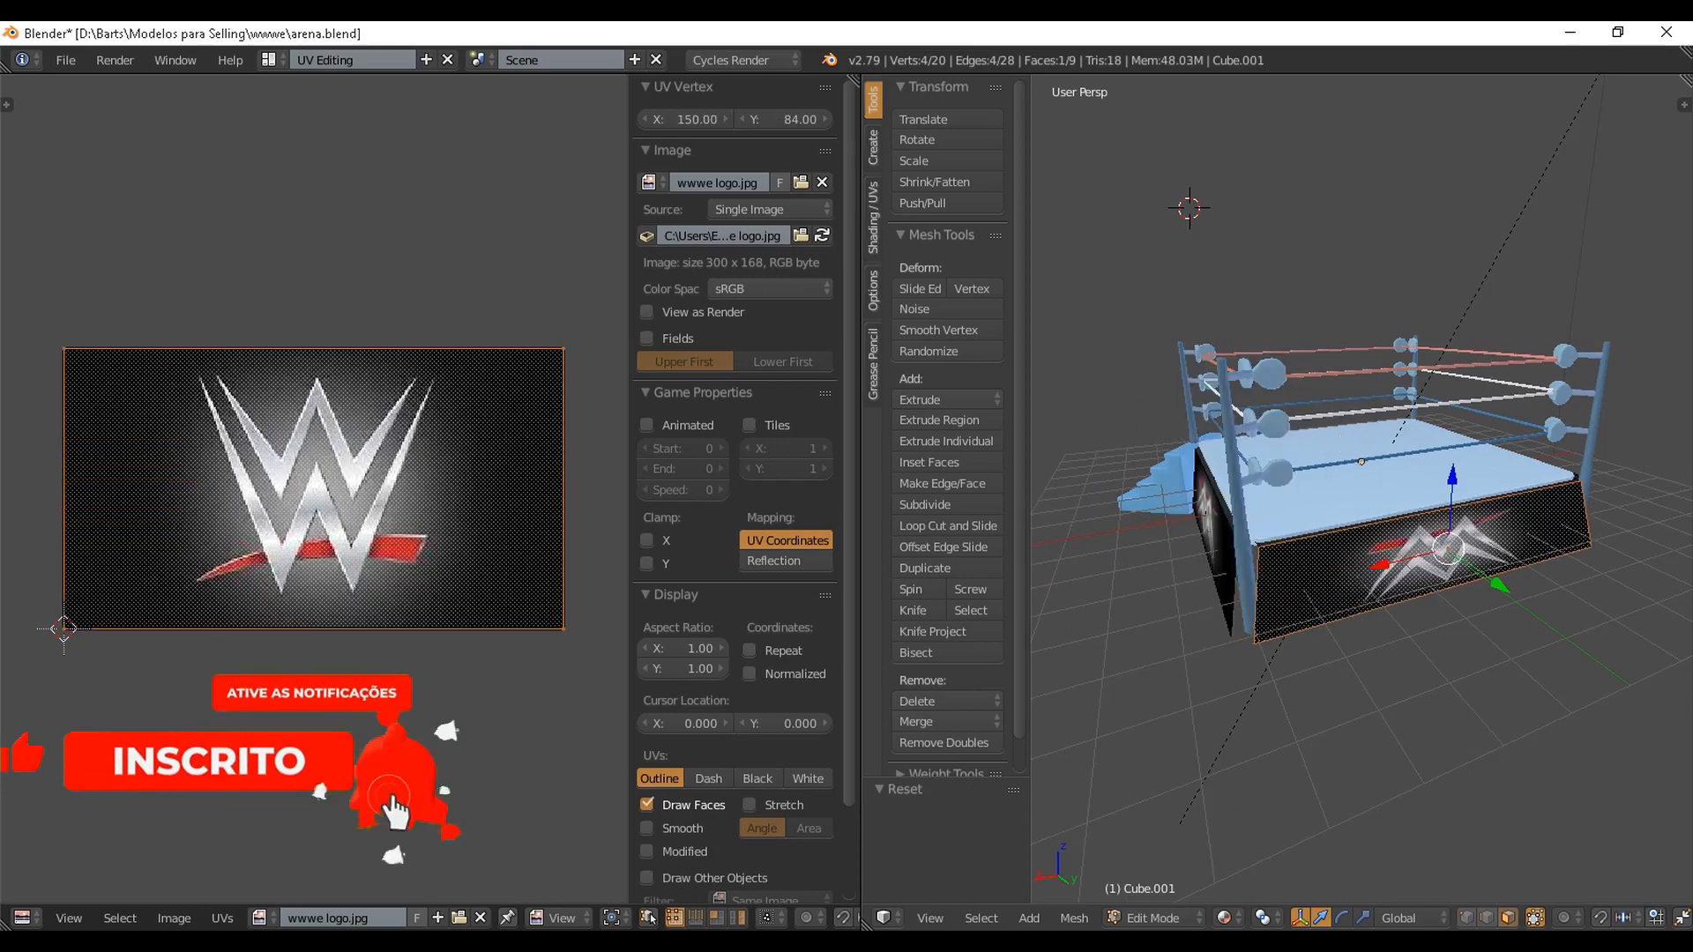
{"action": "middle_click_drag", "start_coordinate": [1333, 592], "coordinate": [1217, 589]}
{"action": "right_click", "coordinate": [1416, 553]}
{"action": "key", "text": "u"}
{"action": "left_click", "coordinate": [1416, 556]}
Add centered vertical loop cuts to the skirt in both directions, splitting each side into two halves
{"action": "key", "text": "Tab"}
{"action": "middle_click_drag", "start_coordinate": [1535, 213], "coordinate": [1131, 215]}
{"action": "key", "text": "Tab"}
{"action": "double_click", "coordinate": [1323, 564]}
{"action": "middle_click_drag", "start_coordinate": [1322, 564], "coordinate": [1473, 567]}
{"action": "key", "text": "ctrl+r"}
{"action": "double_click", "coordinate": [1411, 569]}
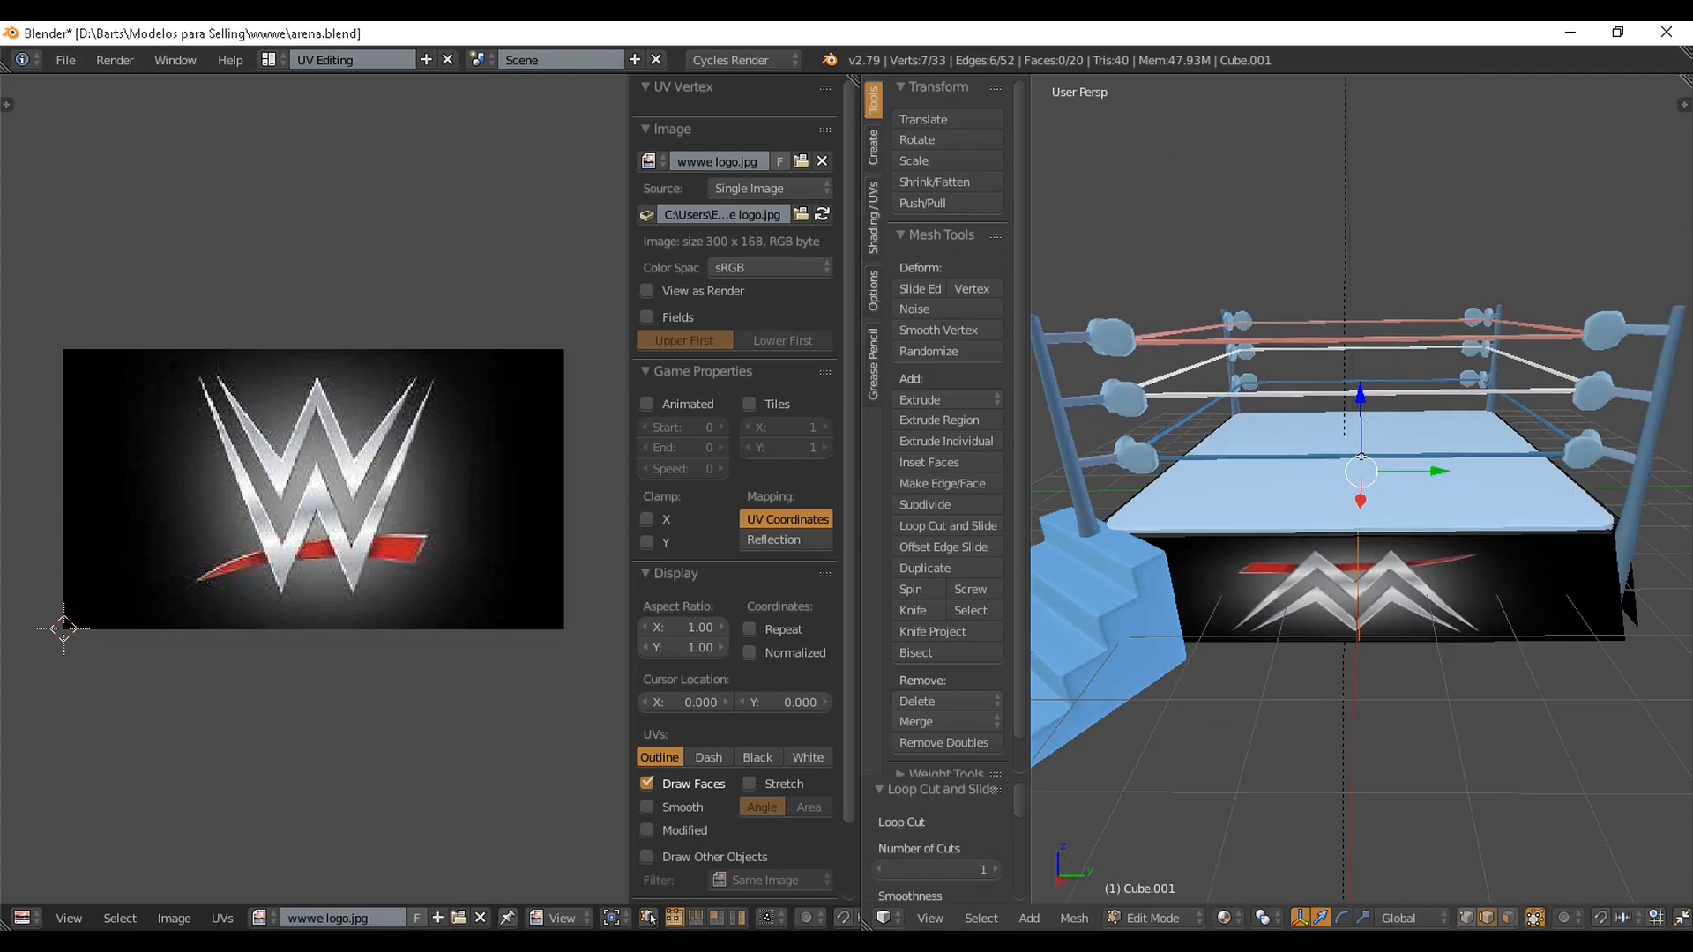
Reset the UVs of both halves of the skirt side facing the view, beside the stairs
{"action": "right_click", "coordinate": [1303, 577]}
{"action": "key", "text": "u"}
{"action": "left_click", "coordinate": [1305, 575]}
{"action": "right_click", "coordinate": [1466, 607]}
{"action": "key", "text": "u"}
{"action": "left_click", "coordinate": [1467, 609]}
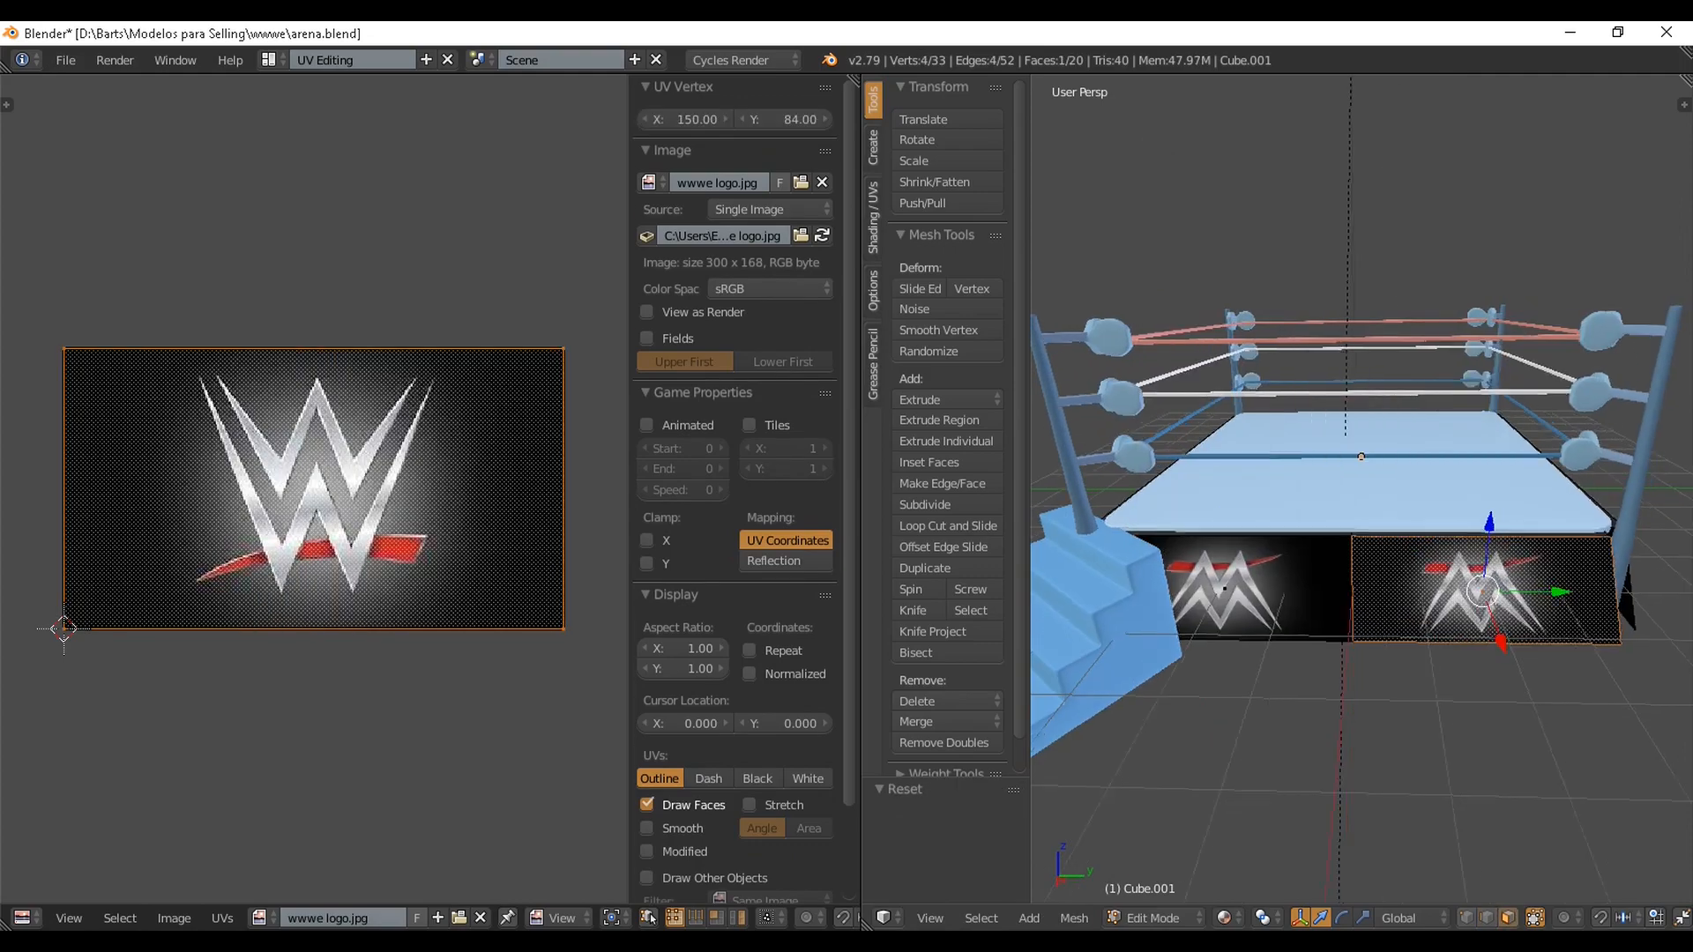
Reset the UVs of both halves of the adjacent skirt side
{"action": "middle_click_drag", "start_coordinate": [1467, 609], "coordinate": [1353, 610]}
{"action": "right_click", "coordinate": [1362, 609]}
{"action": "key", "text": "u"}
{"action": "left_click", "coordinate": [1337, 616]}
{"action": "right_click", "coordinate": [1389, 579]}
{"action": "key", "text": "u"}
{"action": "left_click", "coordinate": [1389, 578]}
Reset the UVs of each half on the two remaining skirt sides, then return to Object Mode
{"action": "right_click", "coordinate": [1341, 600]}
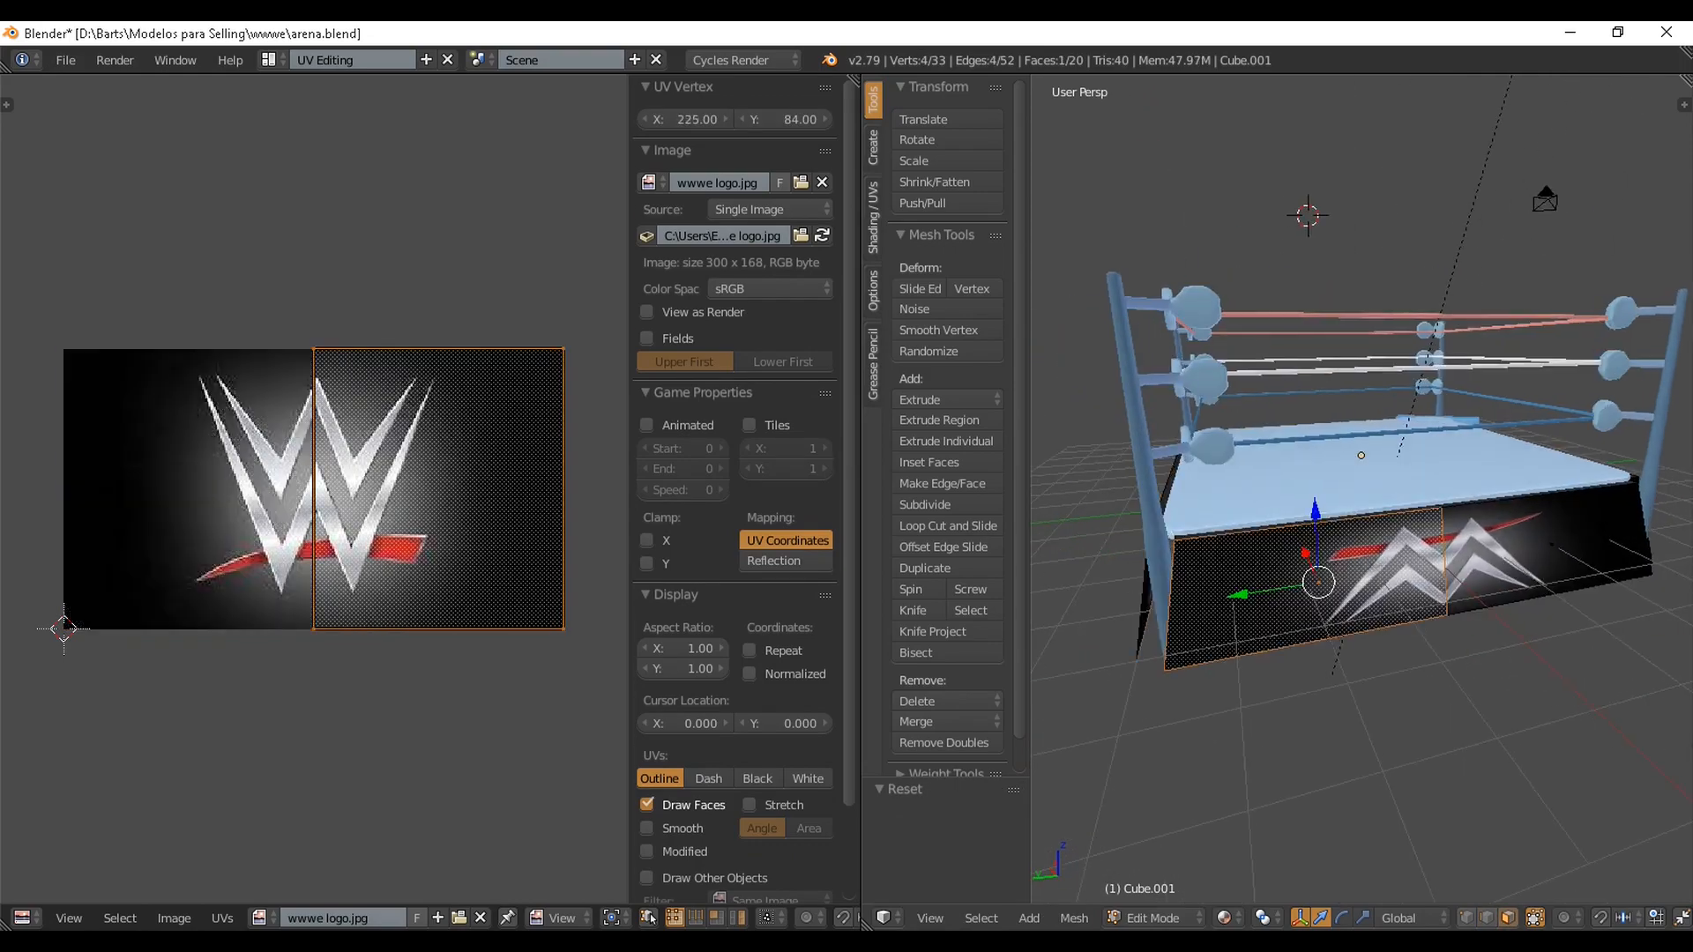
{"action": "key", "text": "u"}
{"action": "left_click", "coordinate": [1342, 599]}
{"action": "right_click", "coordinate": [1524, 589]}
{"action": "key", "text": "u"}
{"action": "left_click", "coordinate": [1524, 589]}
{"action": "right_click", "coordinate": [1321, 575]}
{"action": "key", "text": "u"}
{"action": "mouse_move", "coordinate": [1524, 590]}
{"action": "middle_mouse_down"}
{"action": "mouse_move", "coordinate": [1322, 576]}
{"action": "mouse_move", "coordinate": [1508, 608]}
{"action": "middle_mouse_up"}
{"action": "left_click", "coordinate": [1321, 575]}
{"action": "right_click", "coordinate": [1506, 575]}
{"action": "key", "text": "Tab"}
Return to the Default screen layout and save the textured ring over arena.blend
{"action": "left_click", "coordinate": [272, 60]}
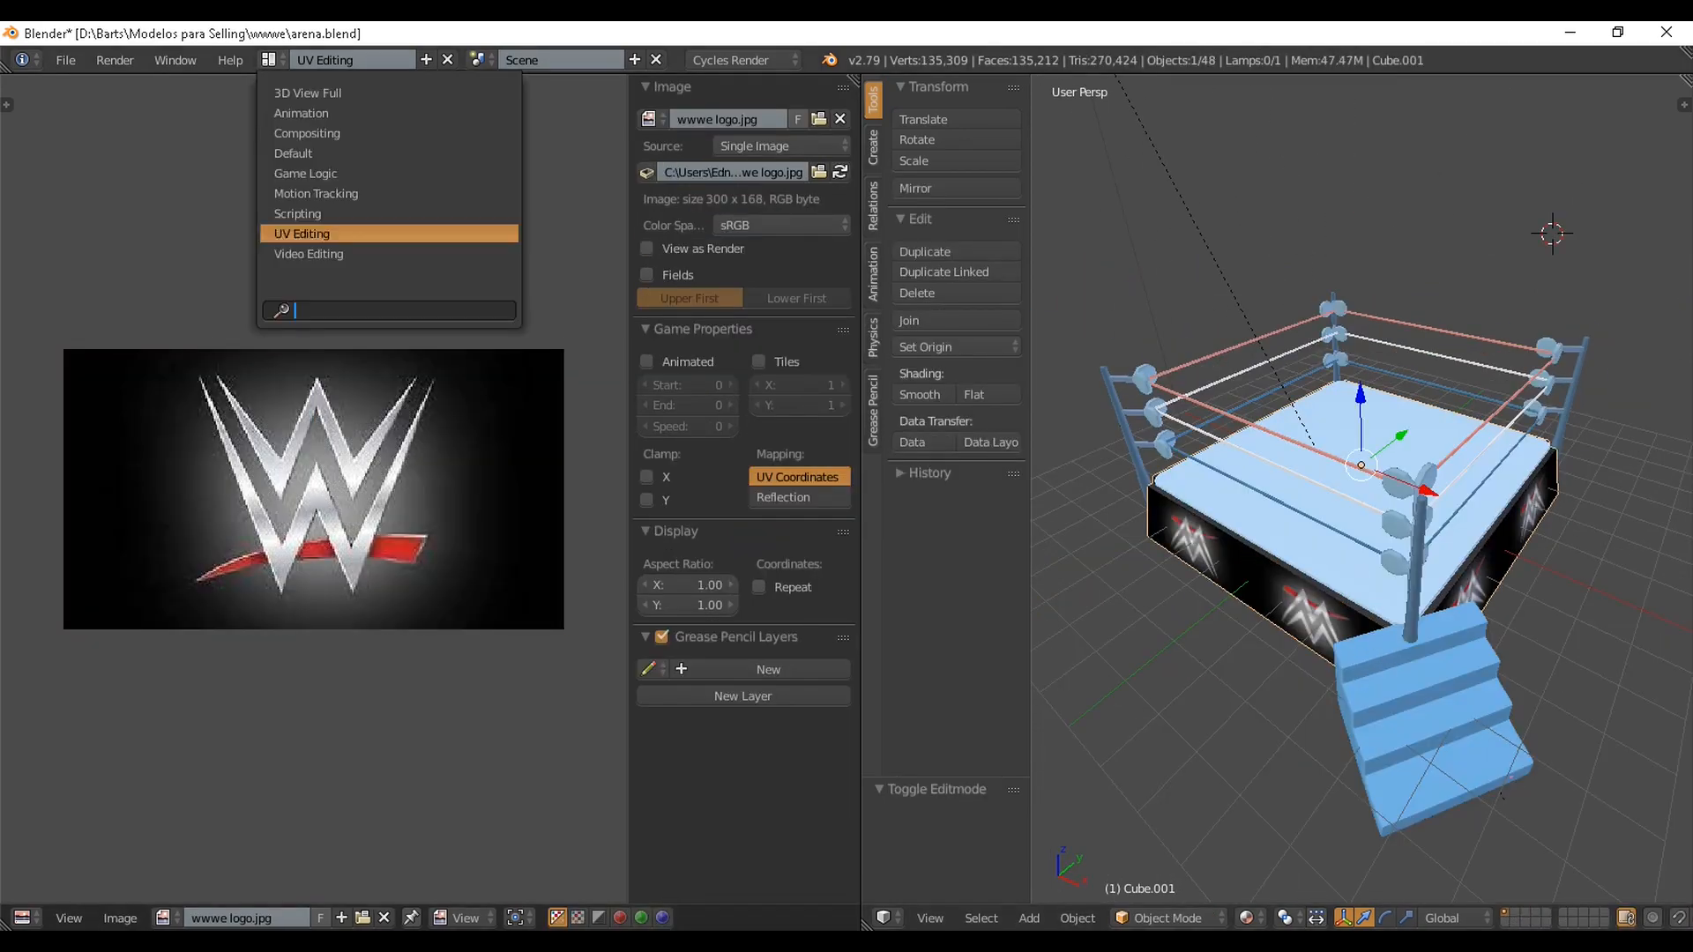
{"action": "left_click", "coordinate": [309, 153]}
{"action": "key", "text": "ctrl+s"}
{"action": "middle_click_drag", "start_coordinate": [608, 339], "coordinate": [672, 329]}
{"action": "key", "text": "ctrl+s"}
{"action": "key", "text": "ctrl+s"}
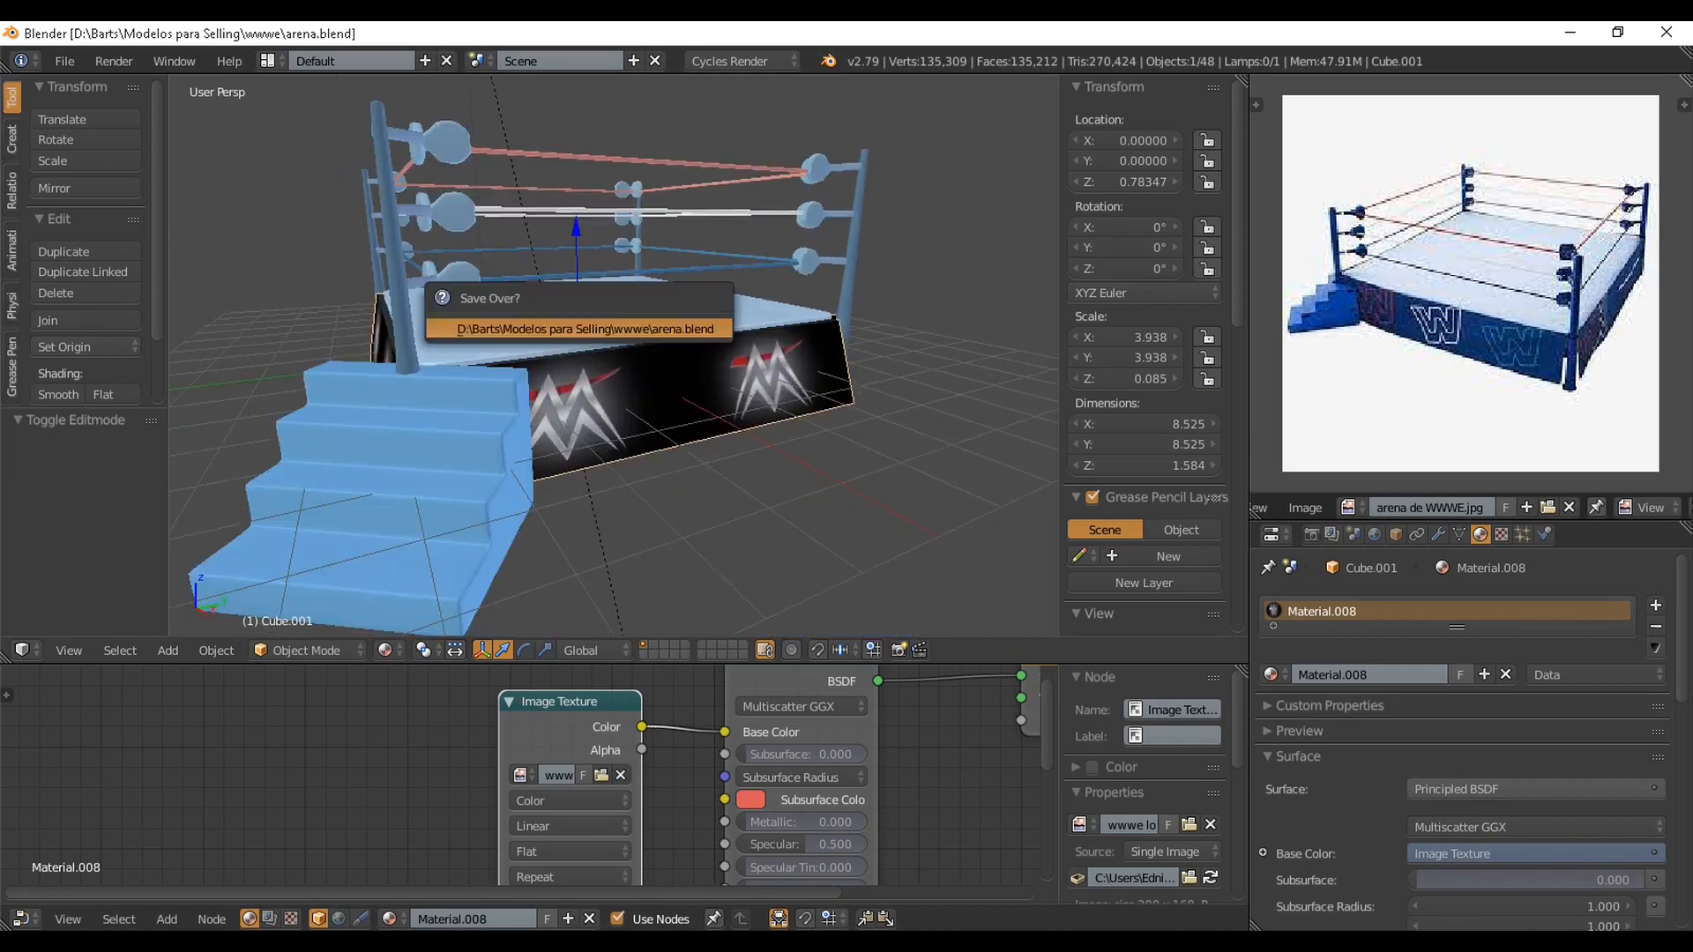
{"action": "key", "text": "ctrl+s"}
{"action": "middle_click_drag", "start_coordinate": [847, 330], "coordinate": [670, 353]}
{"action": "left_click", "coordinate": [790, 334]}
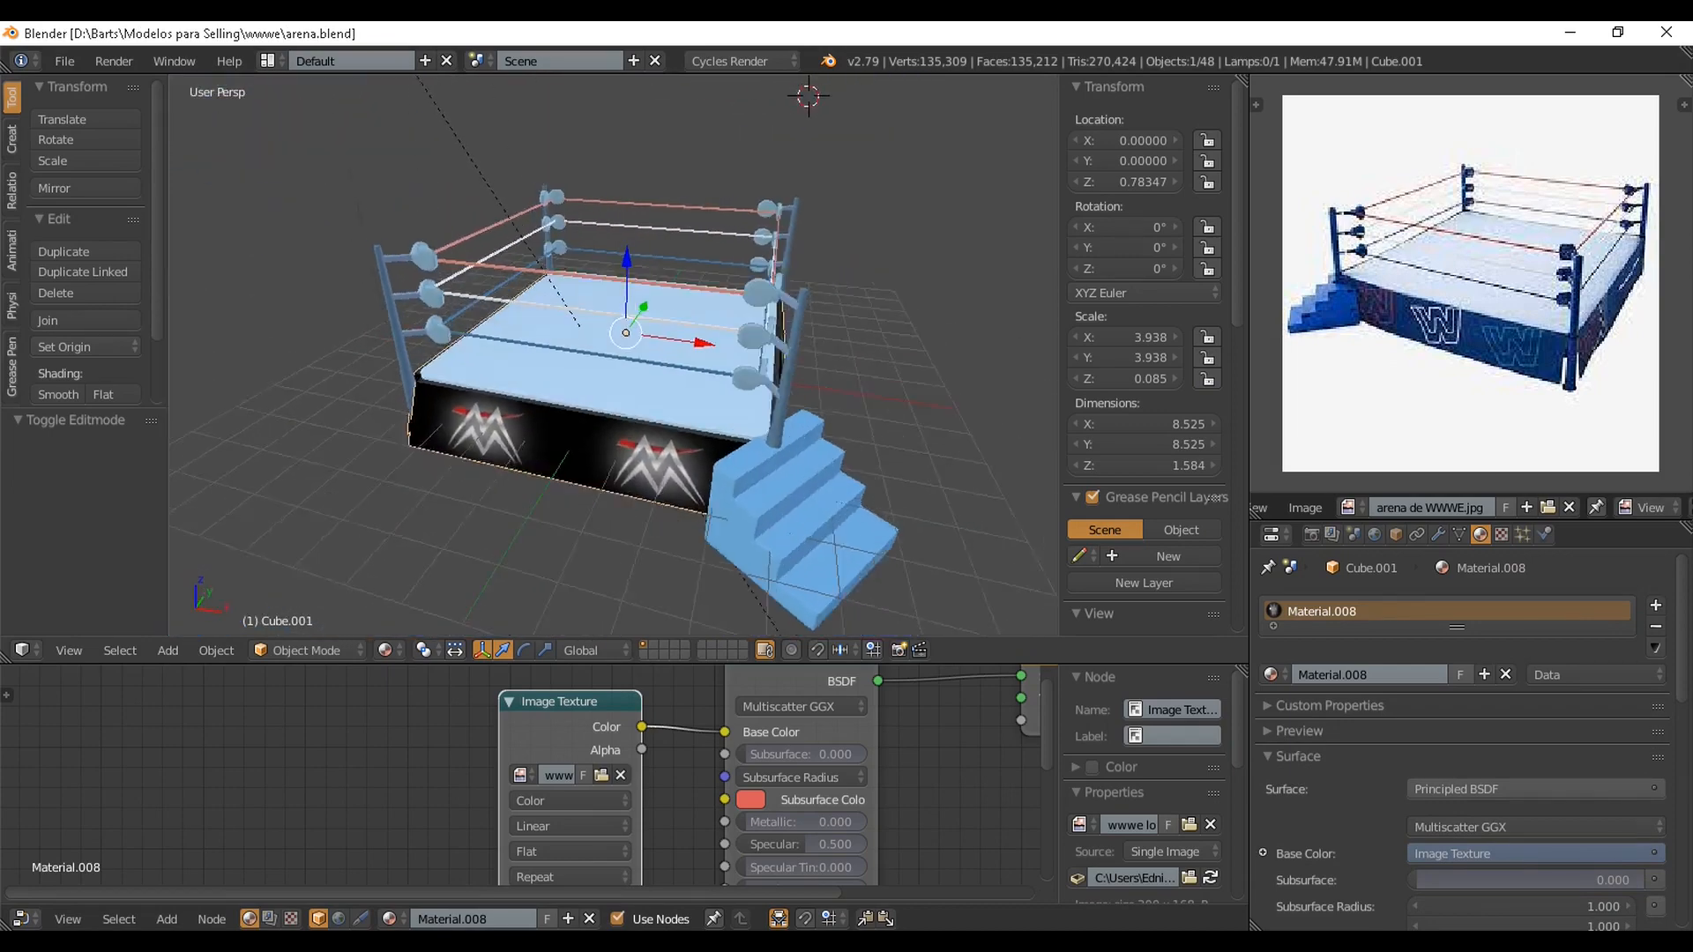